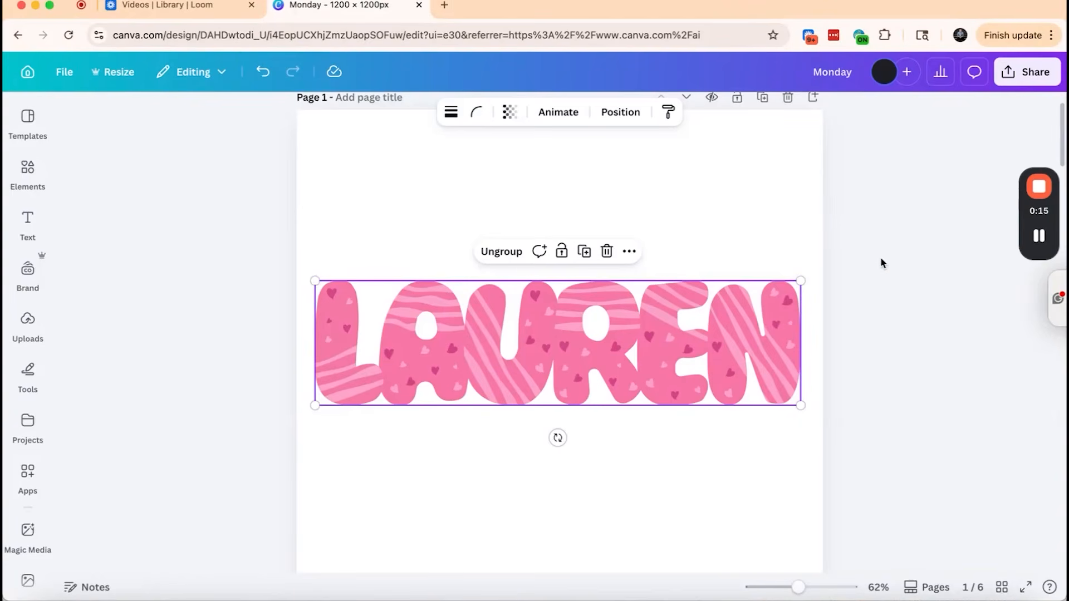
Ungroup the pink patterned letter graphics on page 1 into separate letters
click(881, 261)
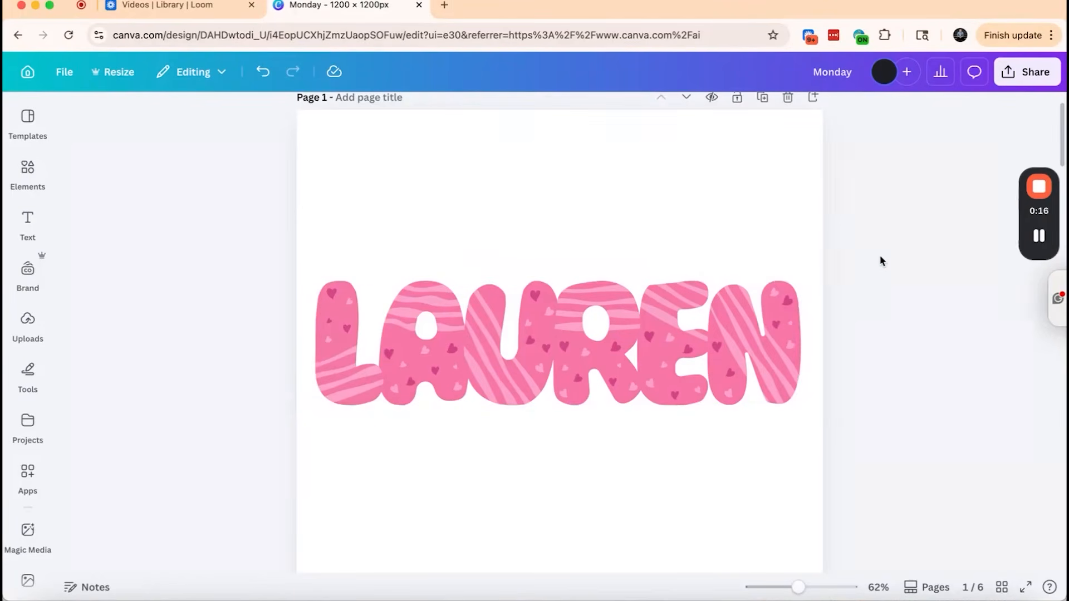
click(753, 347)
click(504, 256)
click(427, 247)
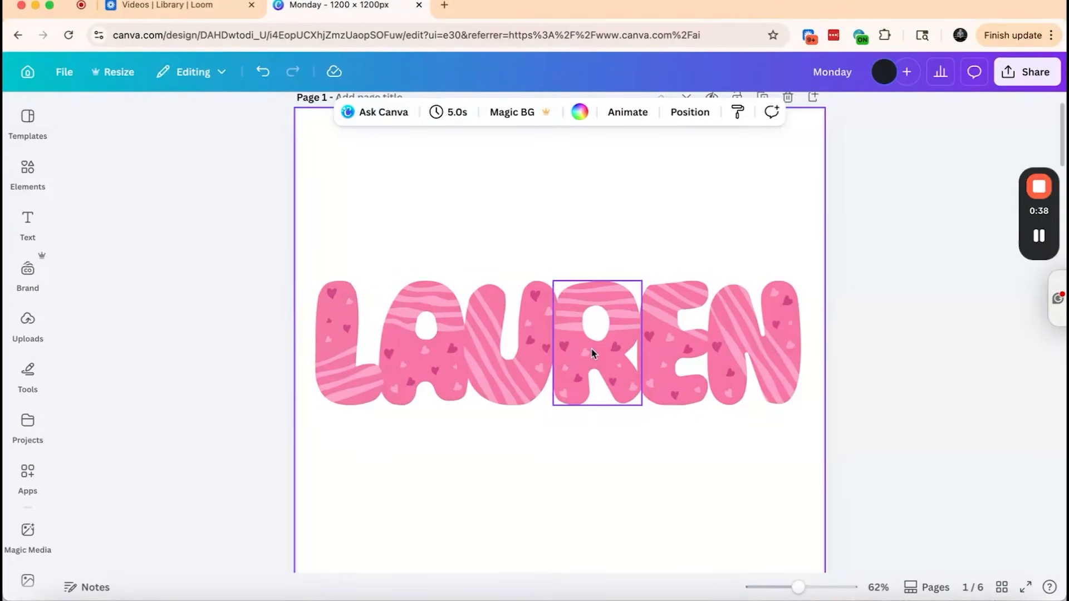
Select all the separate pink letters on page 1 and group them into one object
drag(334, 232, 761, 384)
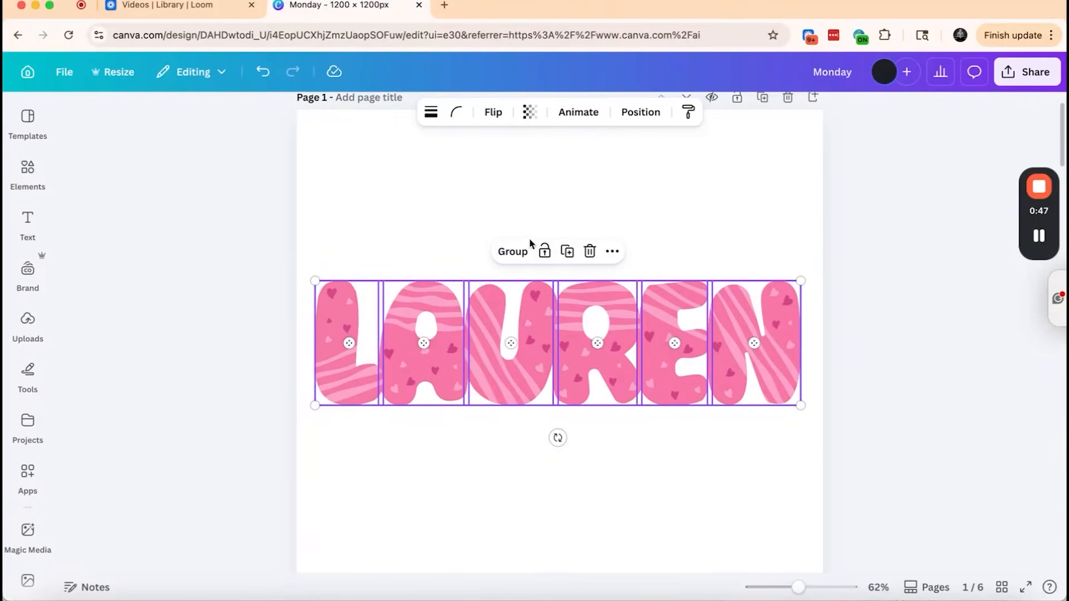
click(510, 251)
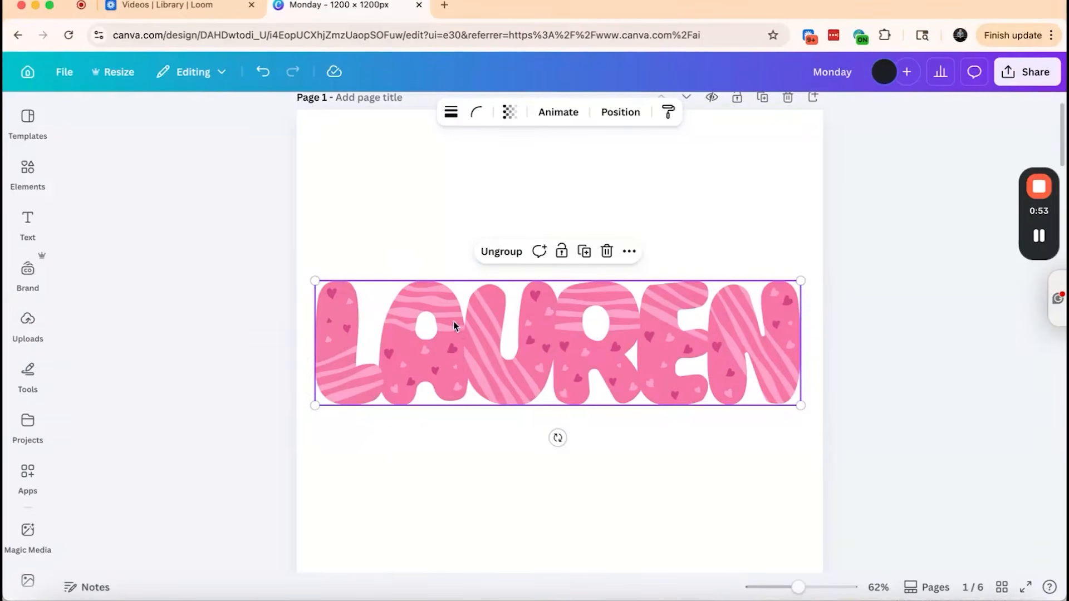
click(408, 244)
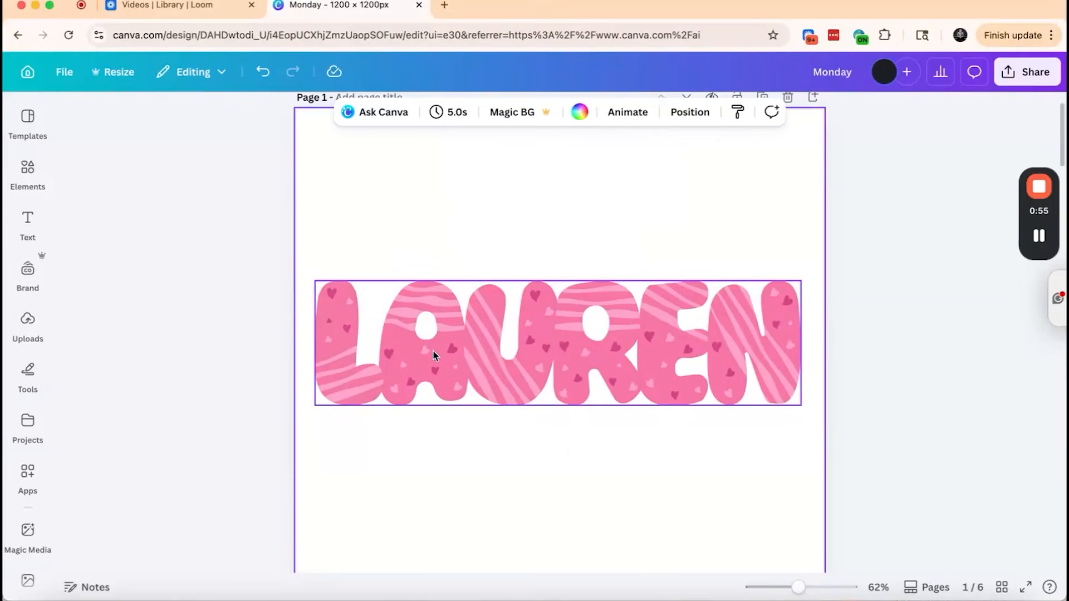
Enlarge the letter R inside the group and reposition it slightly up and to the left within the word
click(440, 386)
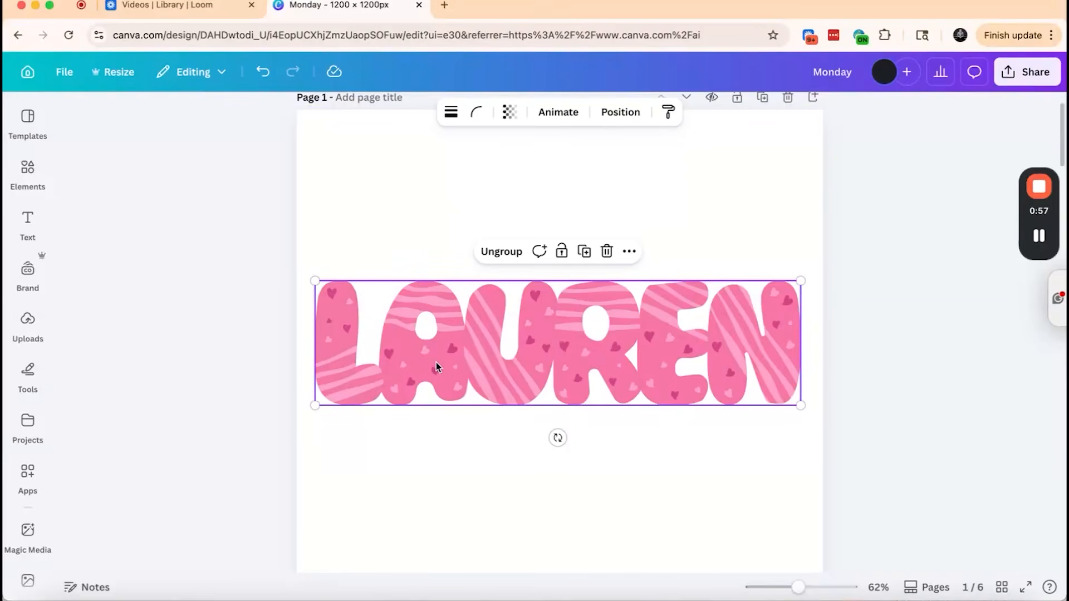
click(508, 355)
click(423, 357)
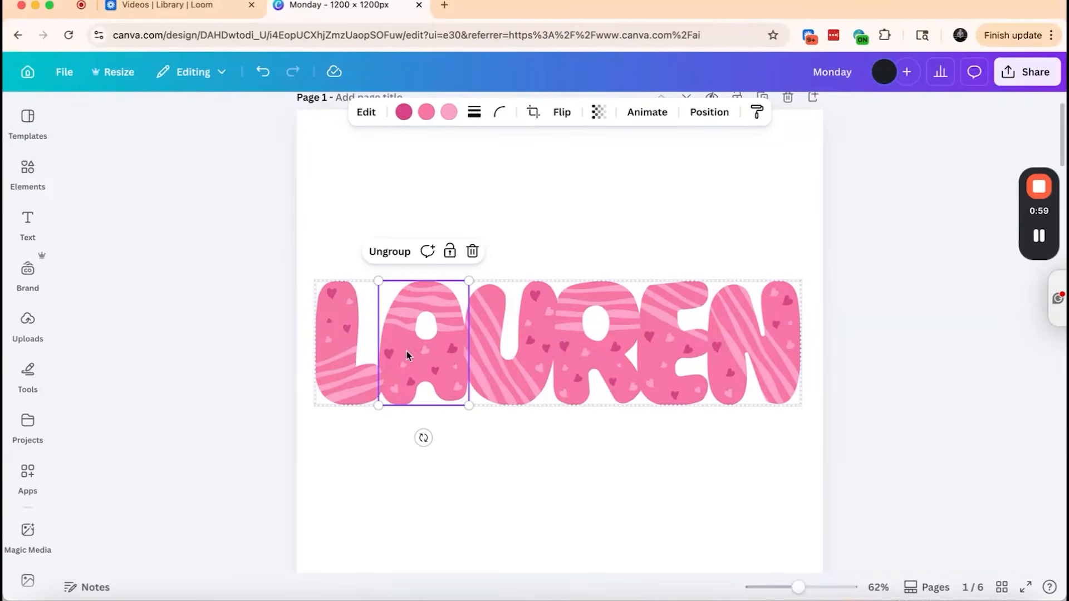
click(349, 362)
click(625, 373)
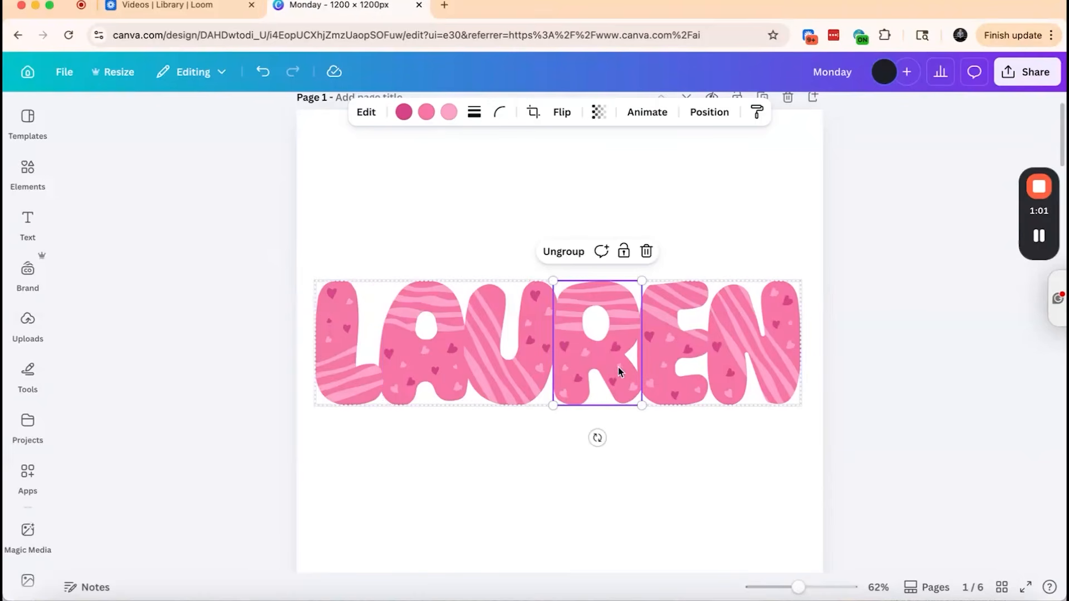
drag(642, 405, 660, 430)
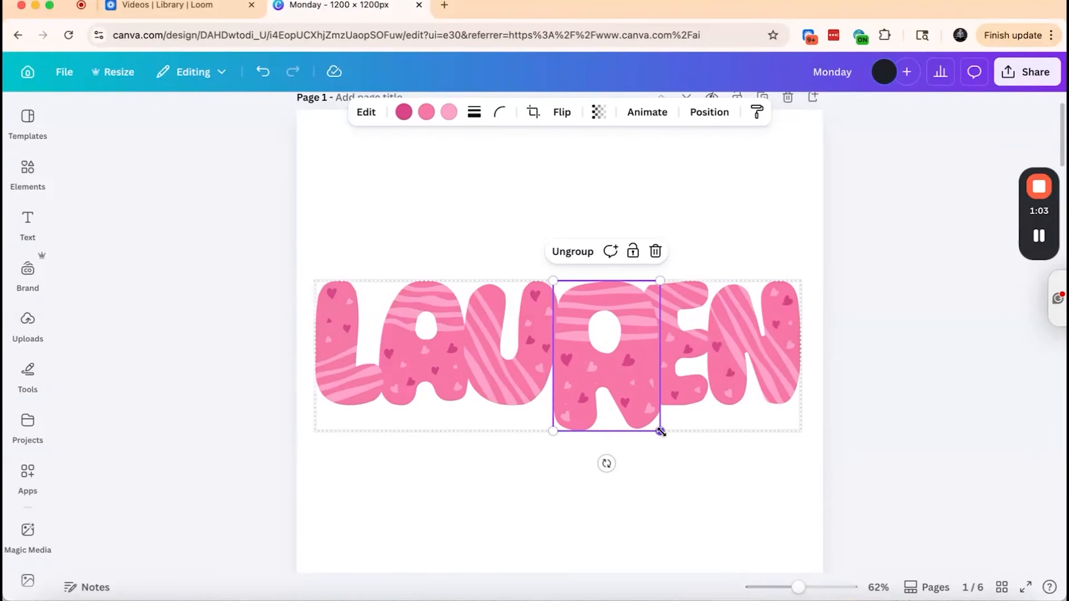
drag(602, 350, 596, 339)
Enlarge the letter A inside the group and shift it slightly down within the word
click(408, 352)
drag(378, 281, 355, 249)
drag(412, 332, 417, 340)
click(548, 491)
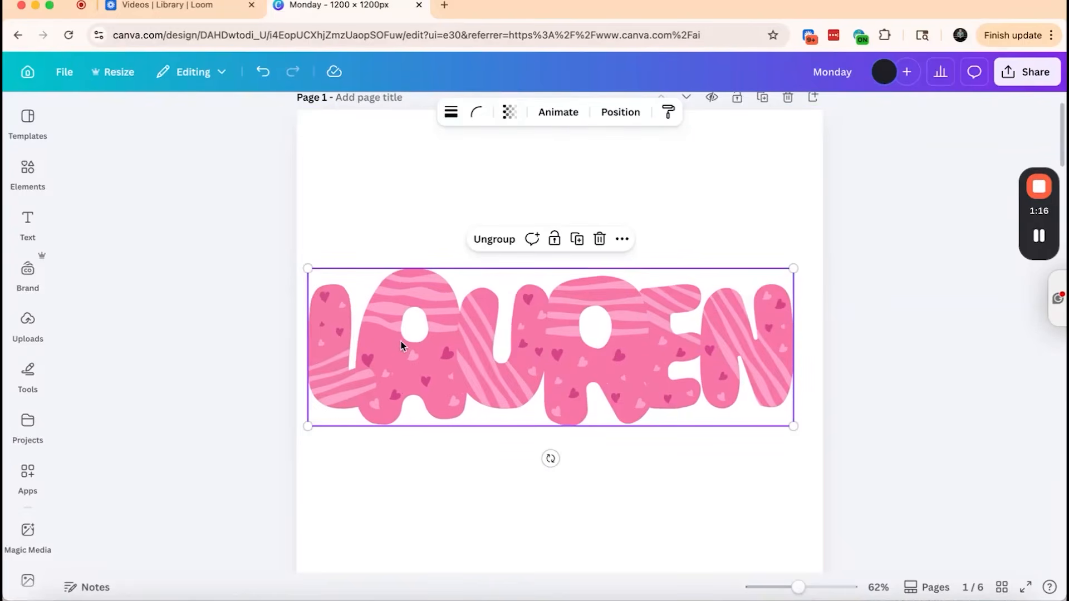
Undo the resizing and repositioning of the letters A and R
click(419, 363)
click(497, 365)
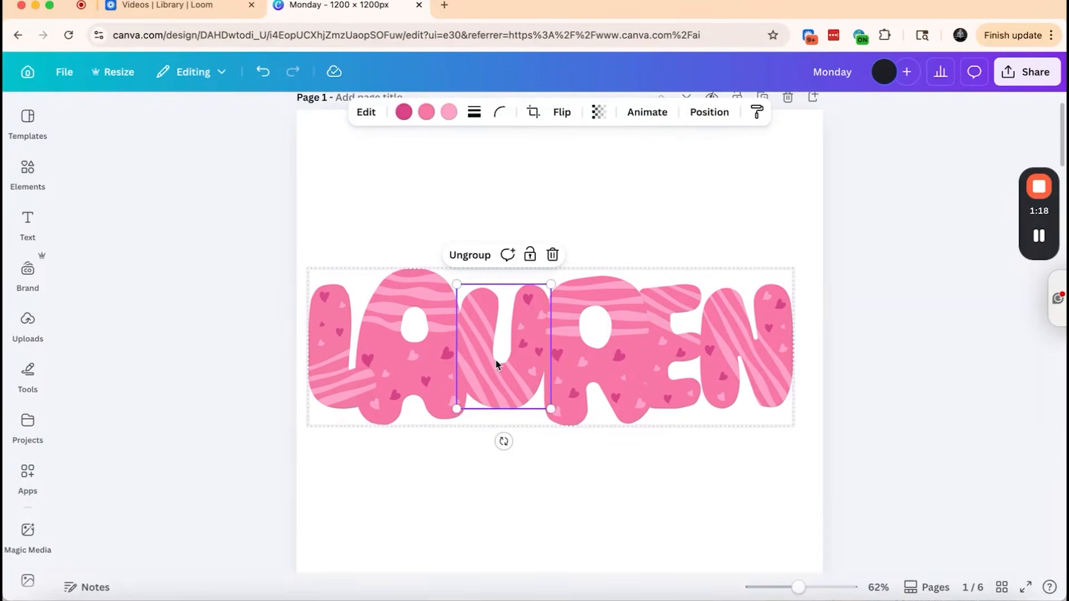
click(263, 71)
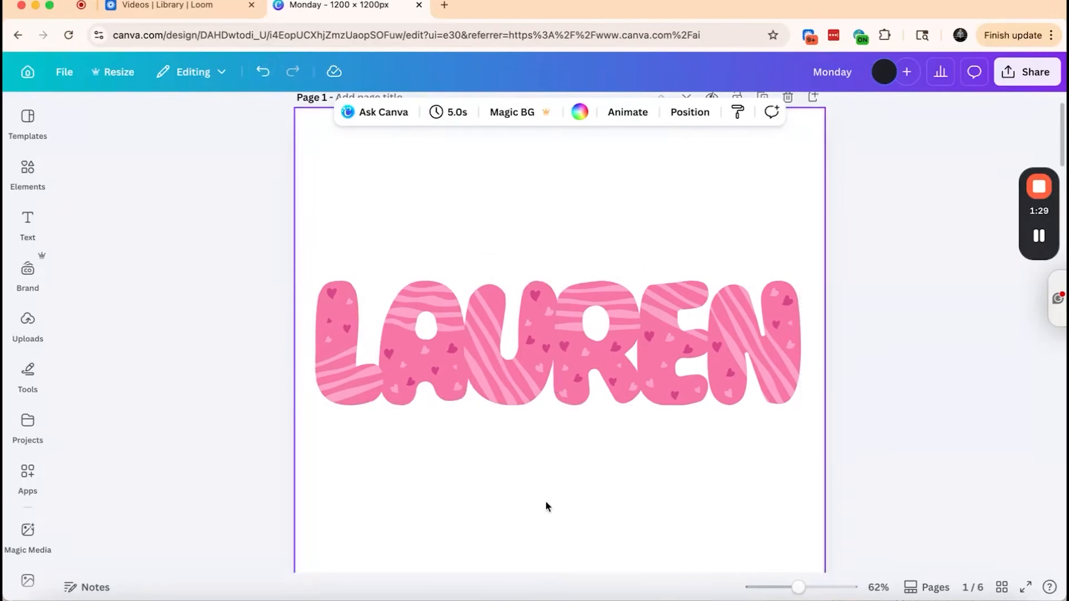
Ungroup the letter U from the grouped word and move it below the remaining letters
click(502, 393)
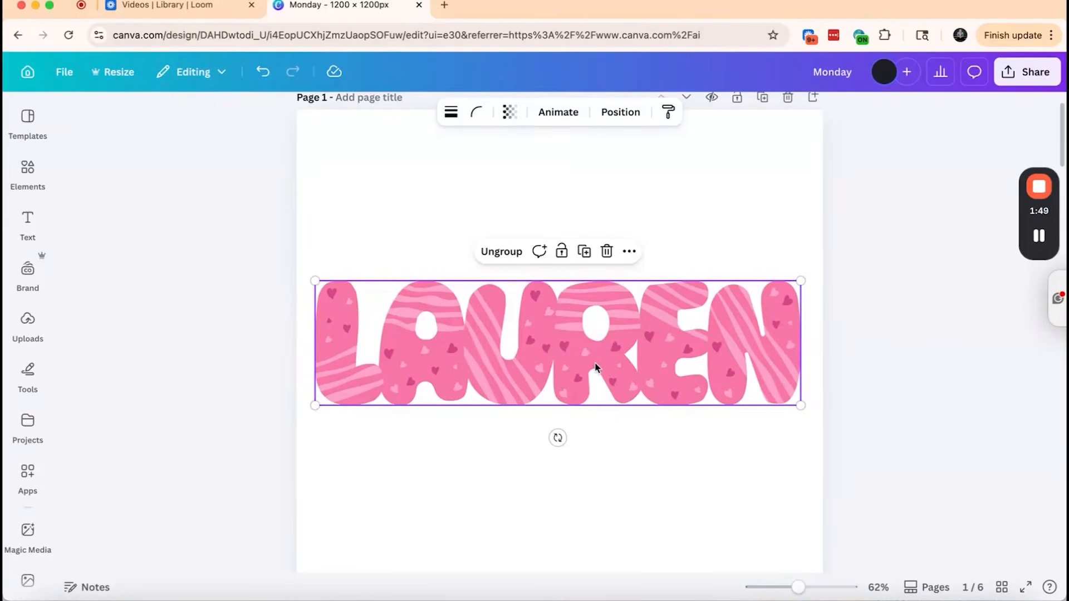
click(438, 358)
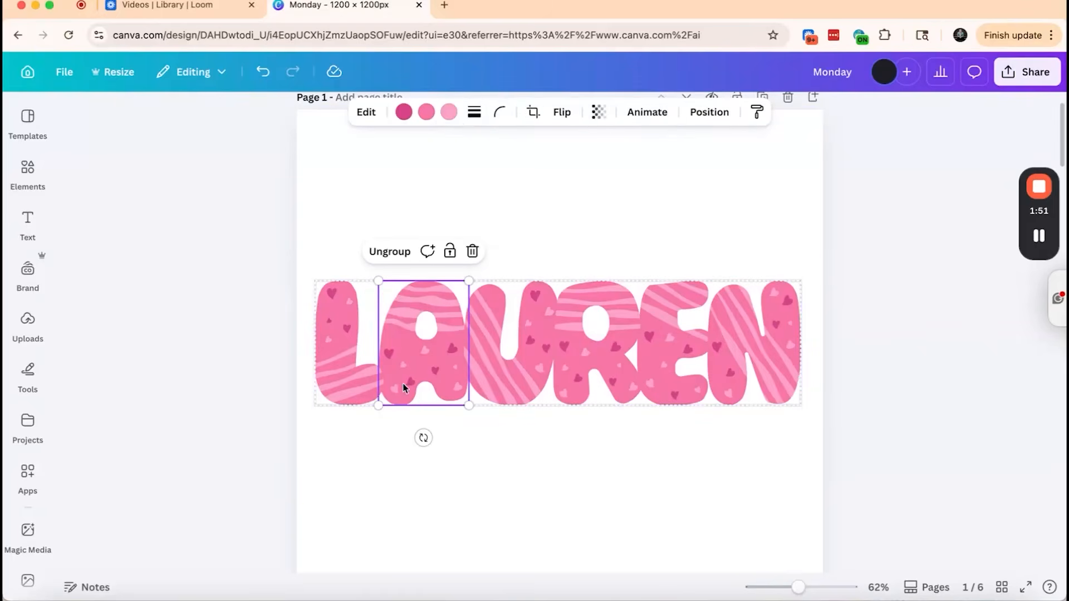
click(722, 357)
click(666, 361)
click(607, 361)
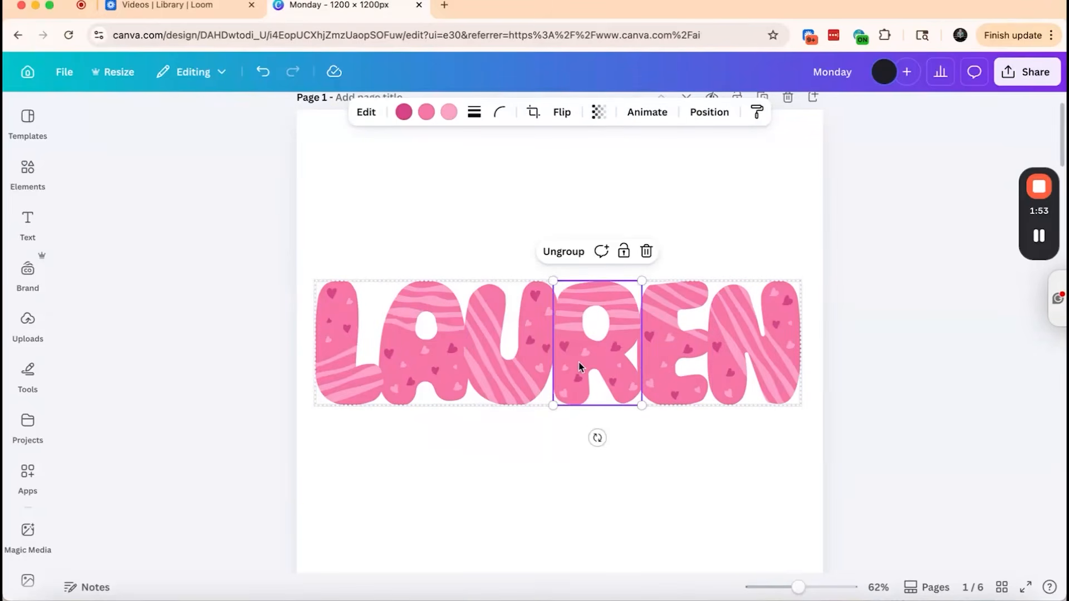
click(530, 362)
click(482, 255)
click(473, 436)
click(496, 403)
drag(496, 403, 392, 564)
Move the remaining letter group up slightly and bring the separate letter U back up toward its gap
click(582, 377)
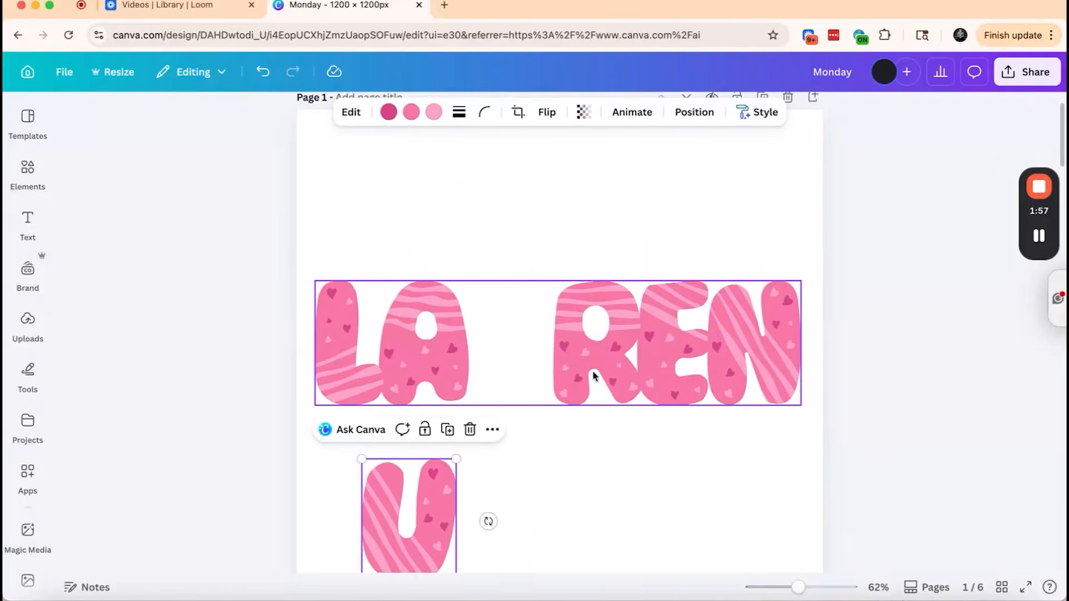
drag(599, 372, 608, 341)
drag(446, 480, 553, 290)
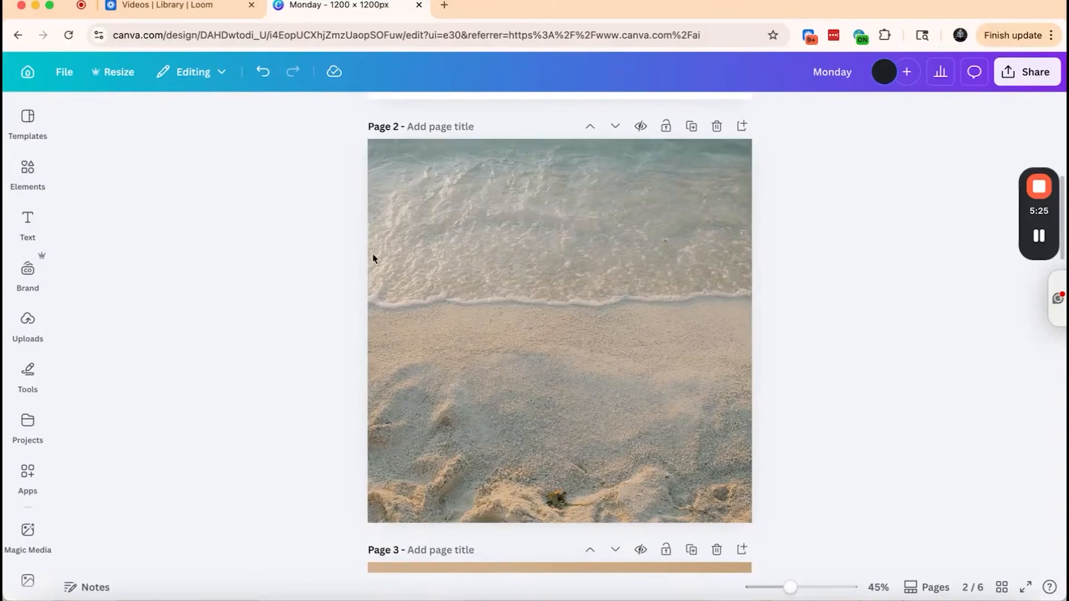
Generate a 3-second Smart video from the beach photo on page 2 with Image to Video, and generate another version
click(540, 334)
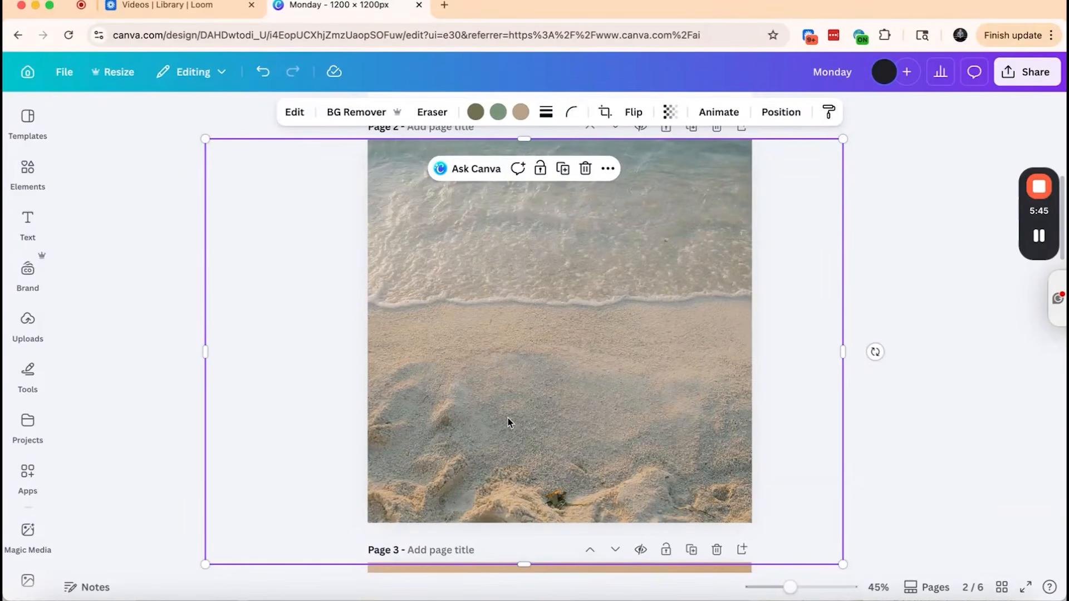
click(294, 115)
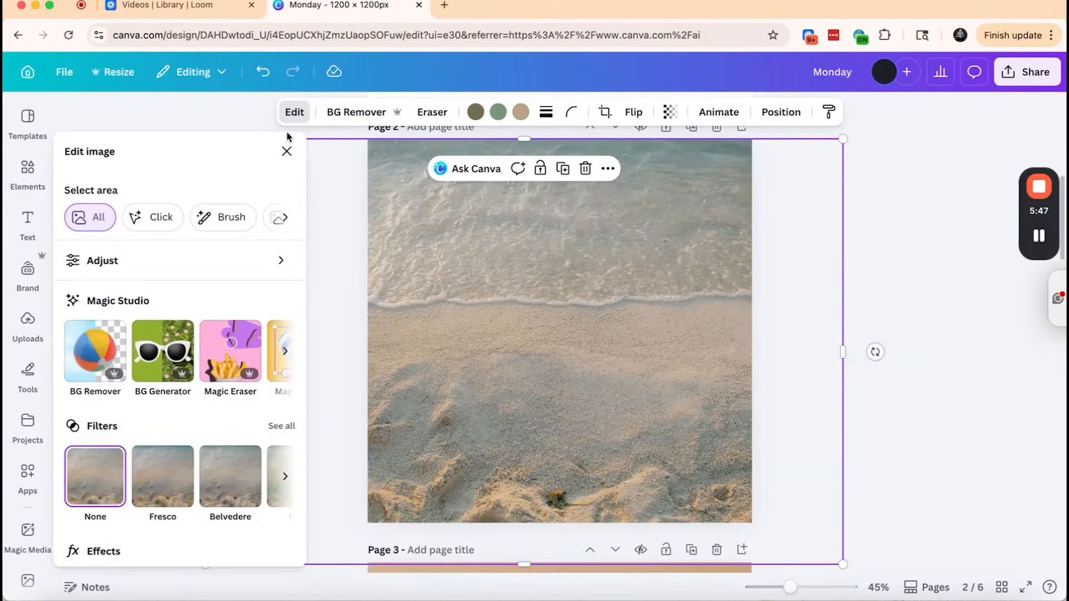
scroll(185, 345, right, 5)
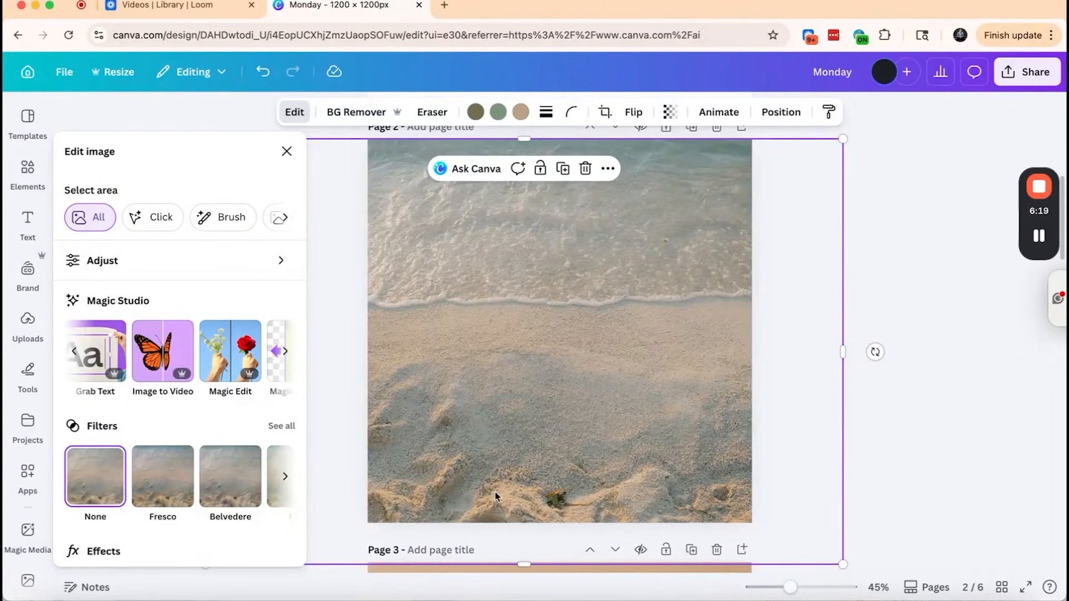
click(152, 353)
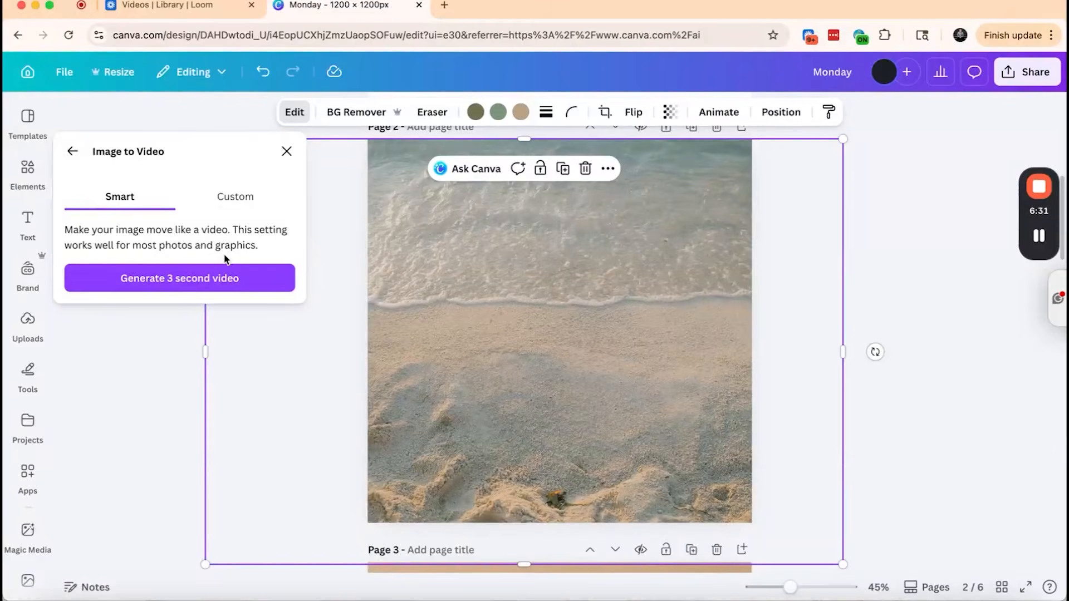
click(250, 200)
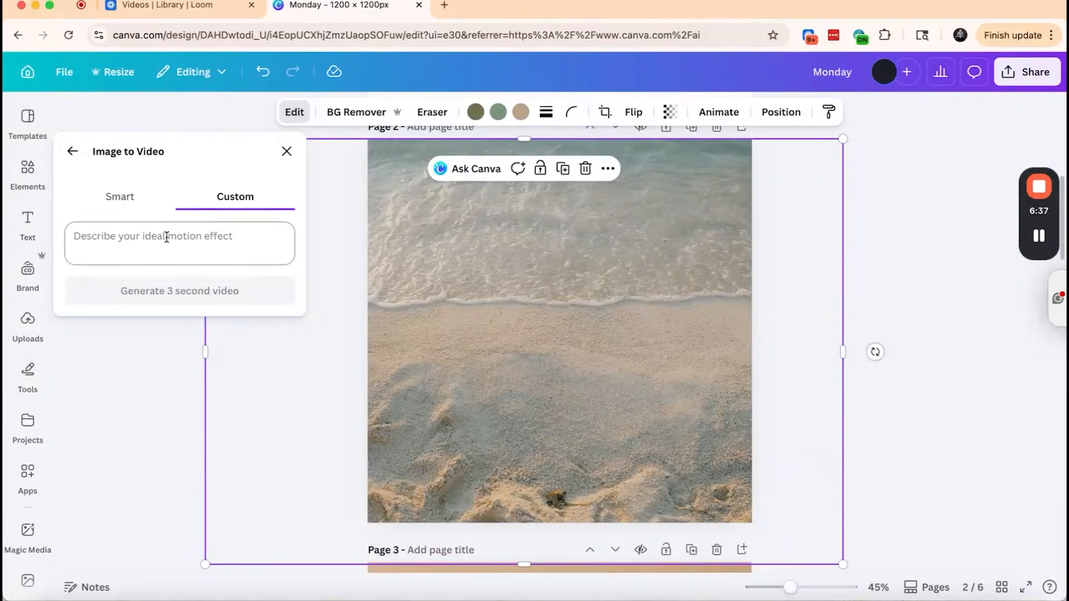
click(130, 210)
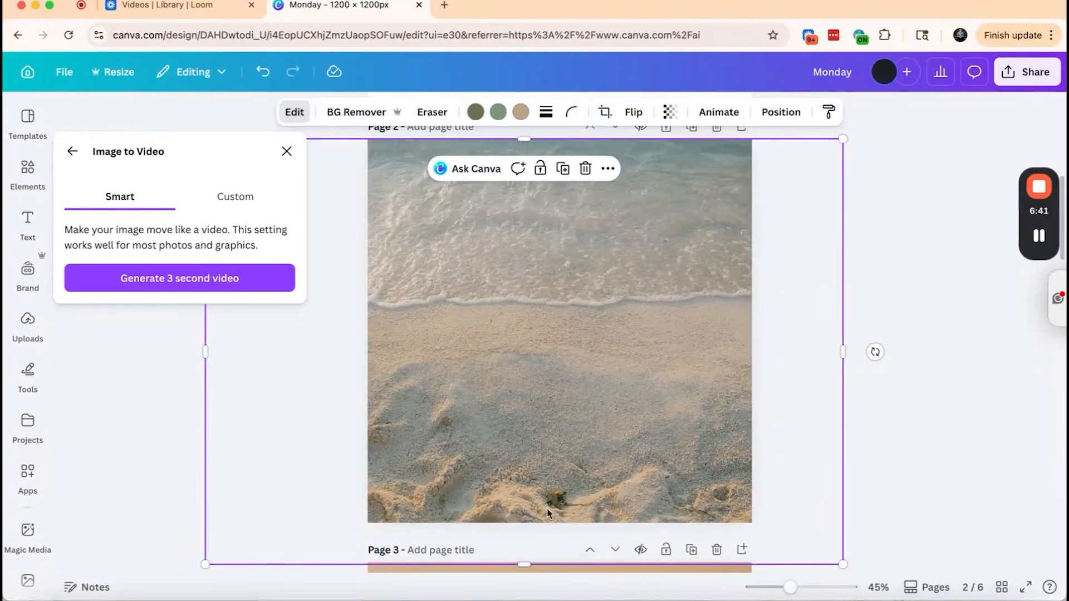
click(222, 279)
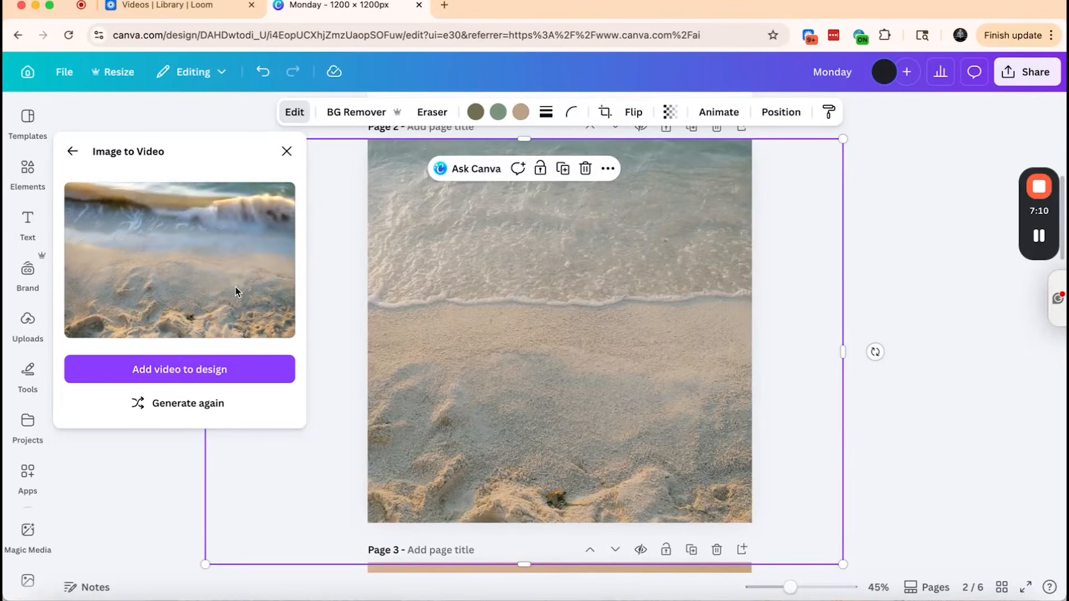
click(188, 409)
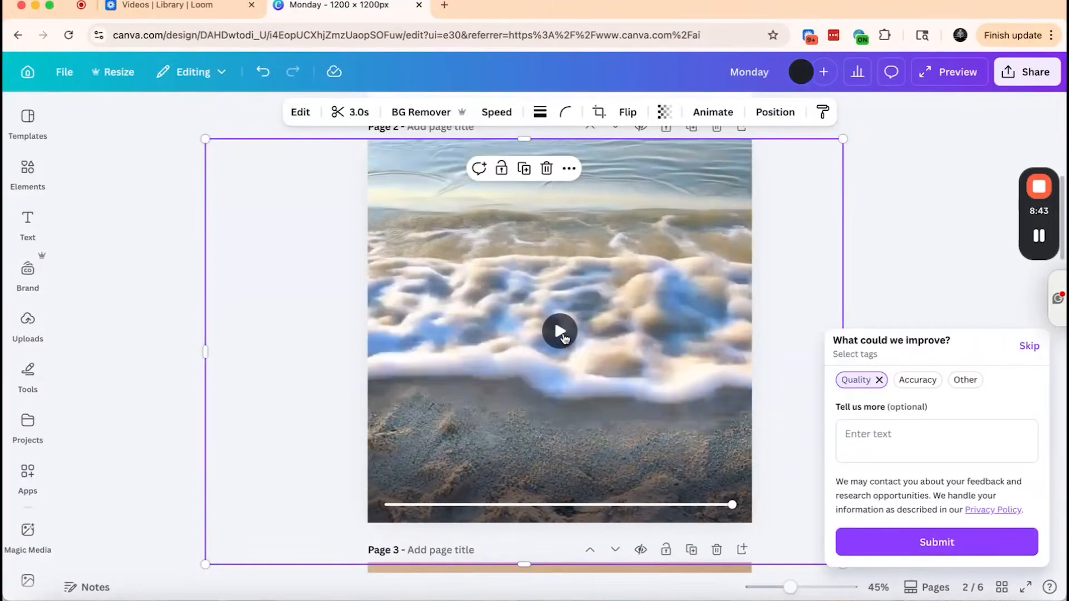
Delete the beach video from page 2 and search the photo elements for "fire"
key(Delete)
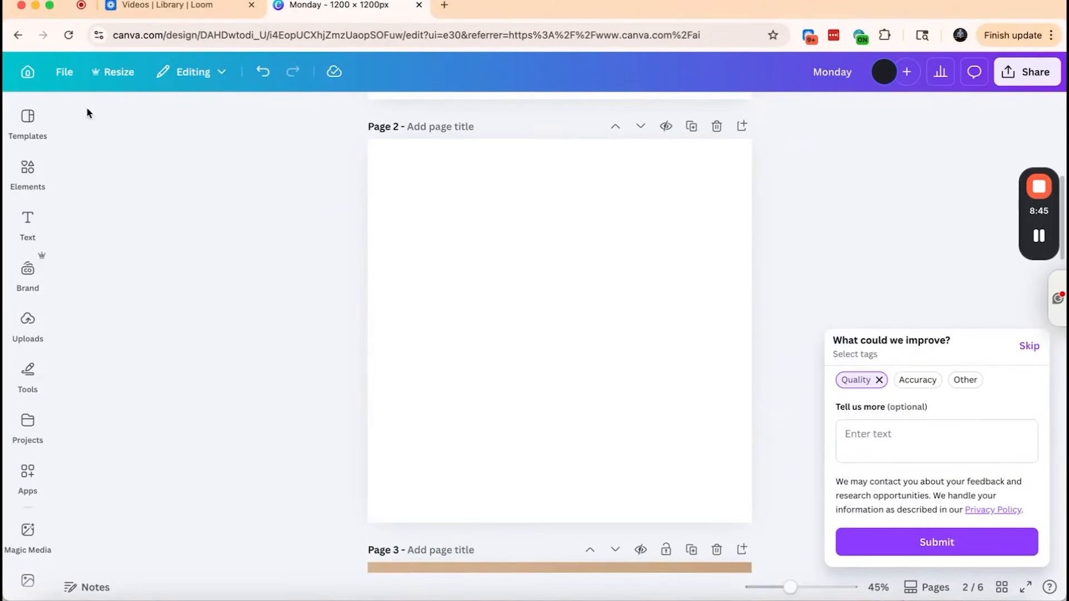
click(35, 183)
click(148, 125)
key(super+a)
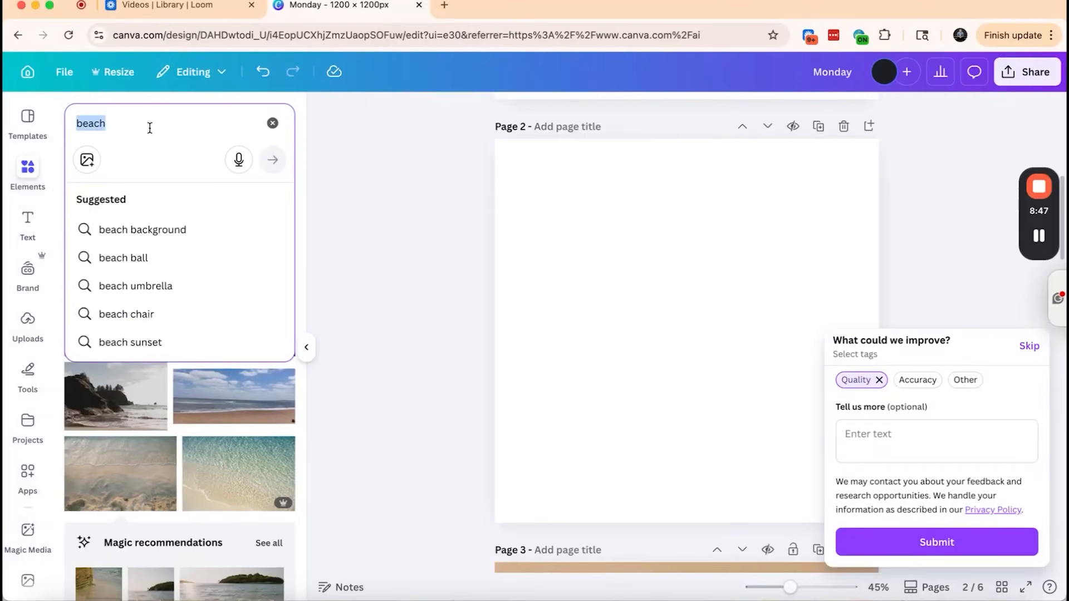
text(fire)
key(Return)
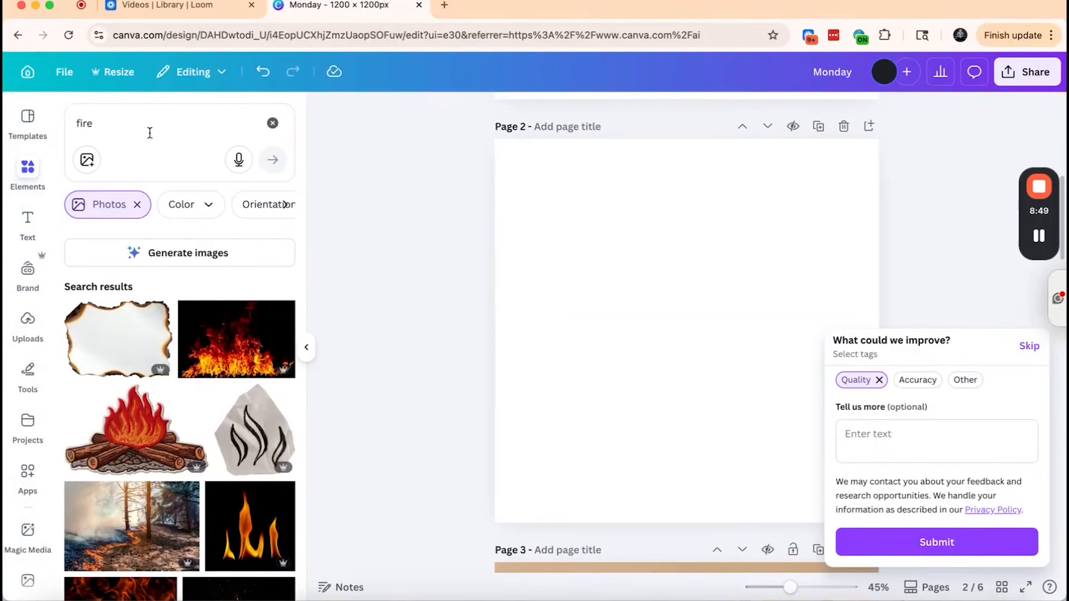
Add the wide wall-of-flames photo to page 2, enlarging and positioning it to cover the whole page
click(240, 323)
drag(535, 430, 414, 511)
drag(836, 238, 1010, 116)
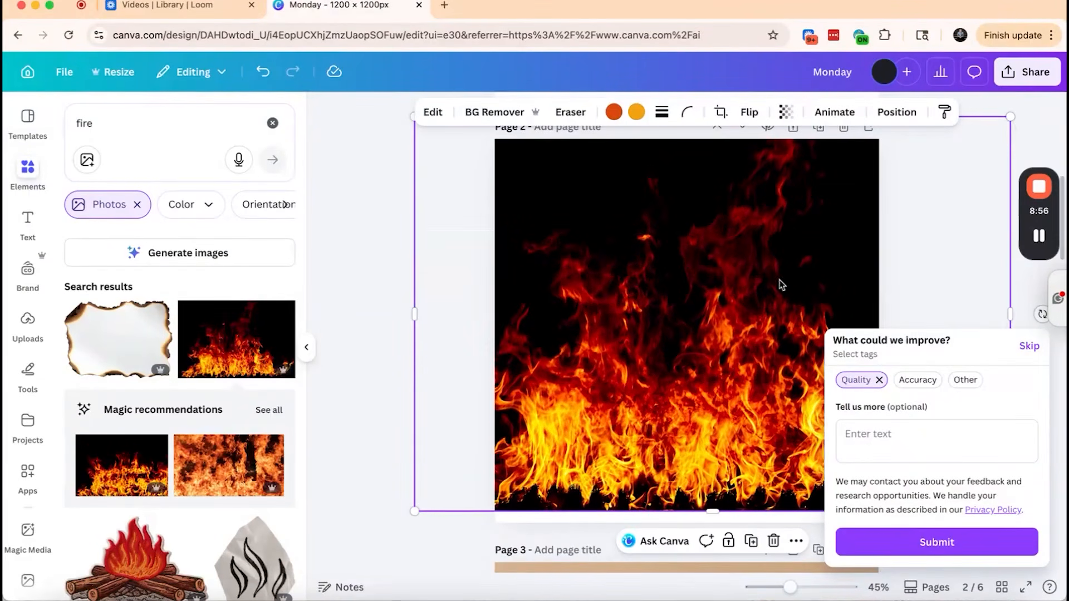
drag(708, 326, 708, 337)
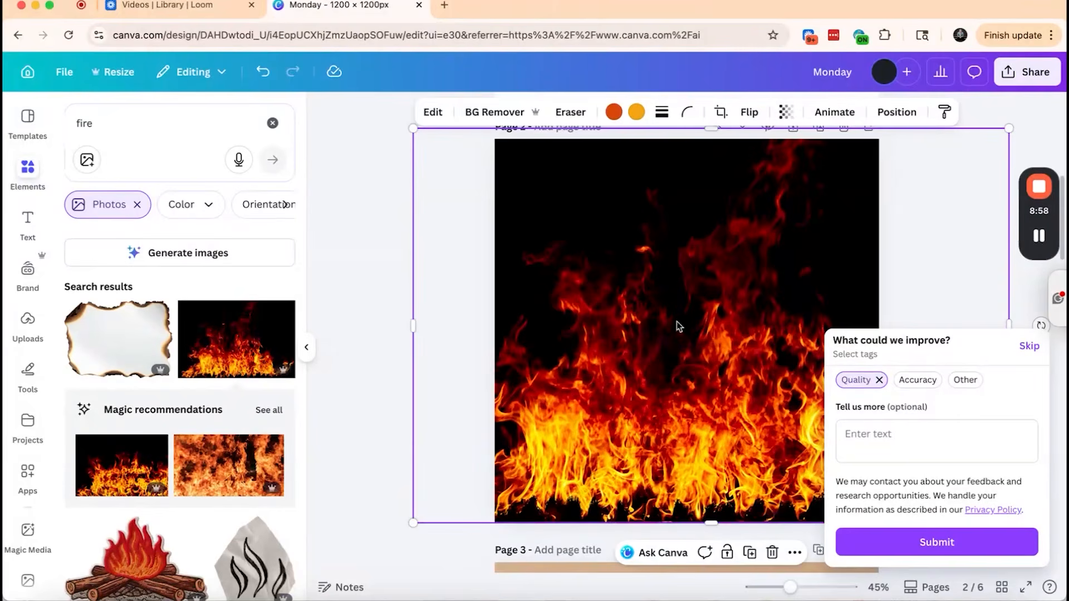
Try Image to Video on the wide flames photo, and delete the photo from page 2
click(428, 114)
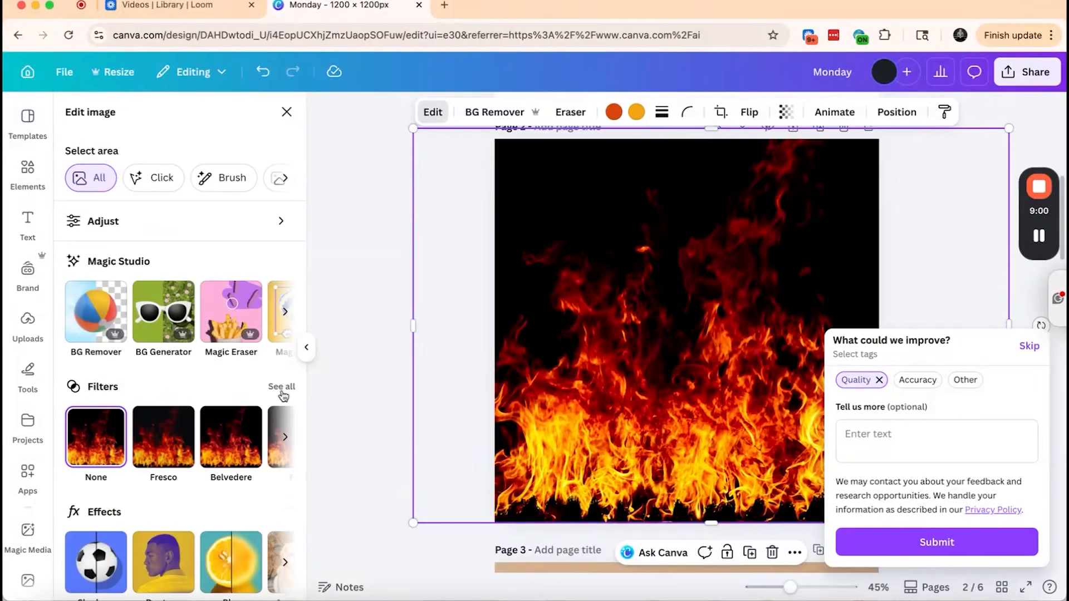
scroll(245, 315, right, 5)
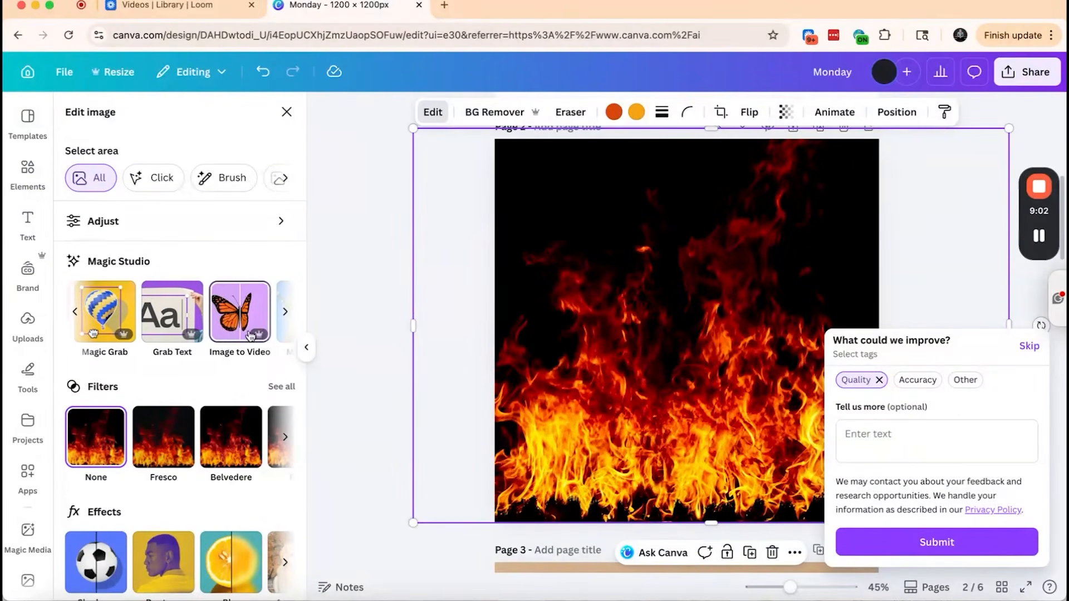
click(251, 334)
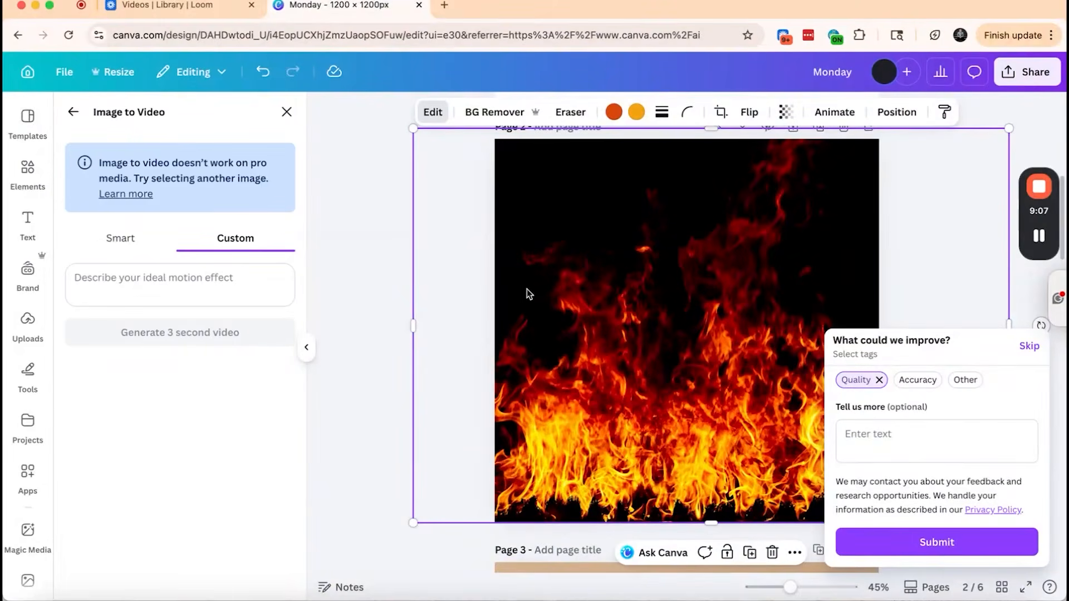
key(Delete)
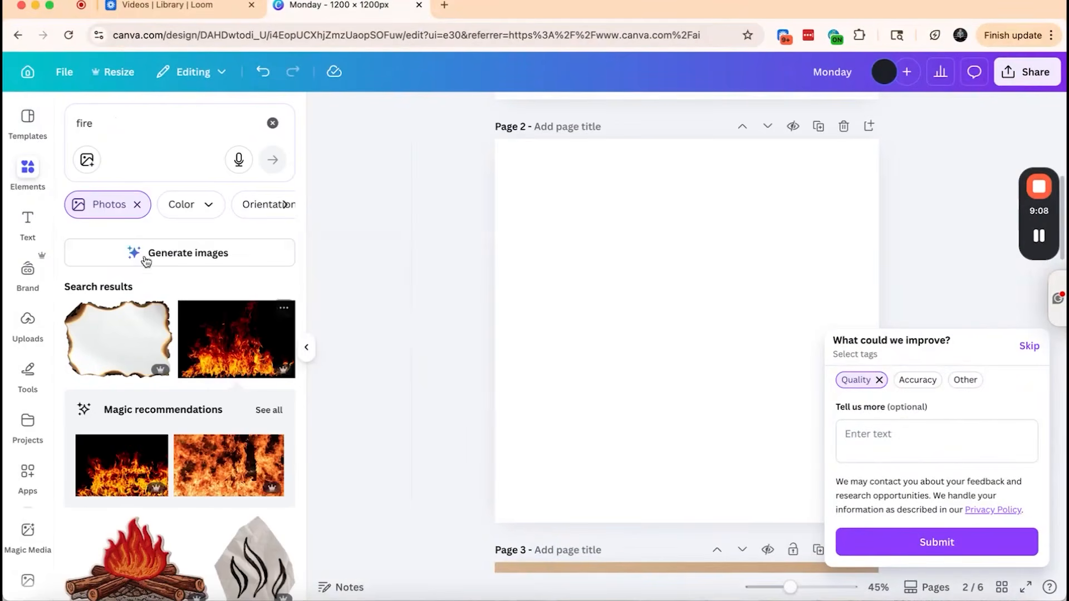
Add the non-premium campfire photo with flying sparks from the fire results to page 2
click(130, 115)
click(328, 208)
scroll(231, 337, down, 5)
click(235, 413)
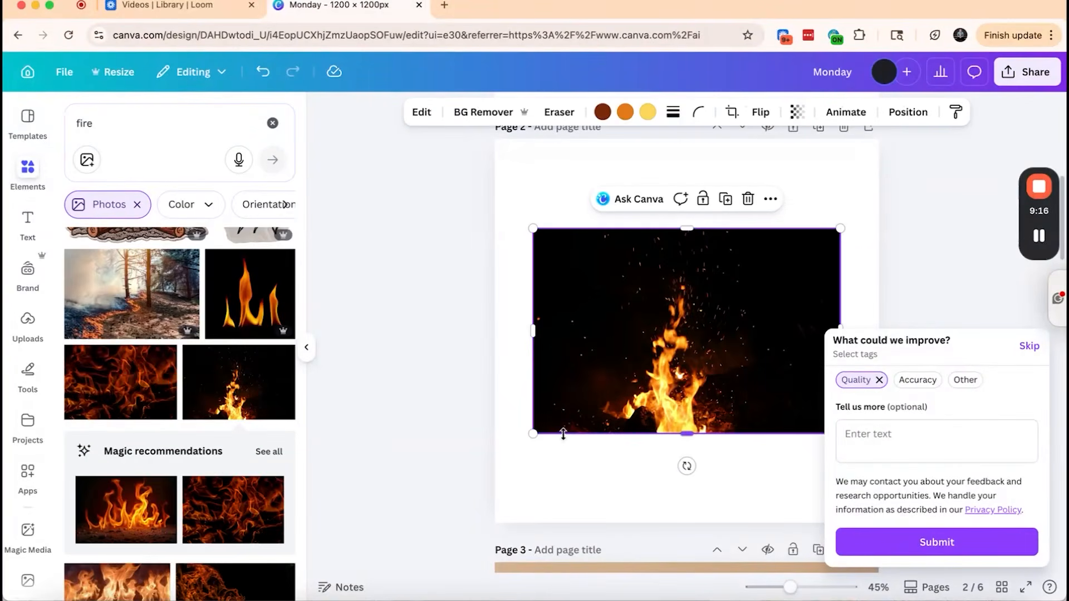
Enlarge the campfire photo to cover page 2, and replace it with a Smart Image to Video clip generated from it
drag(533, 433, 393, 525)
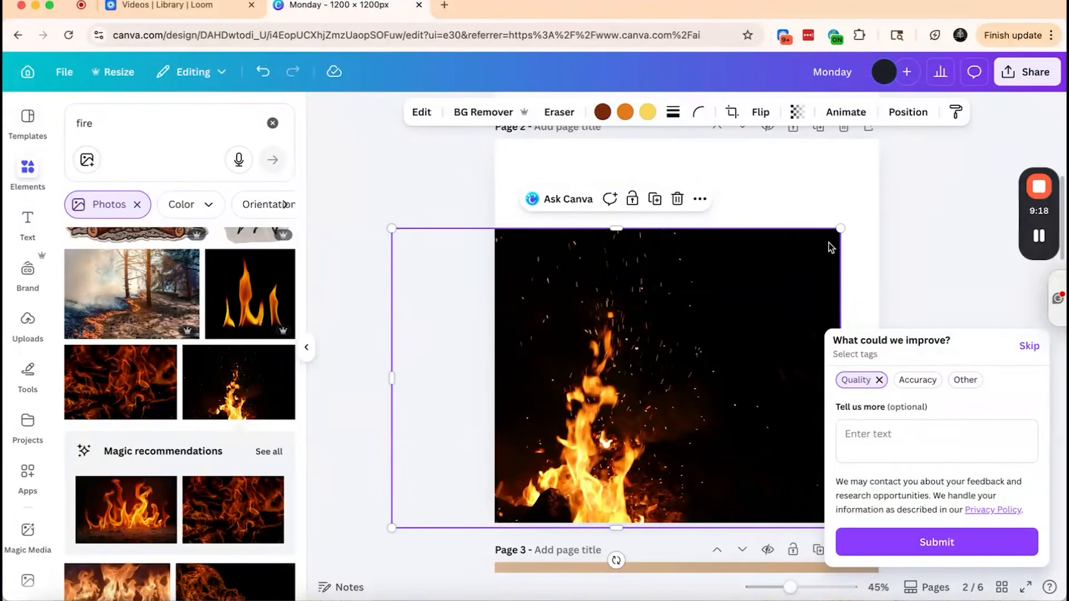
drag(840, 228, 1026, 104)
click(422, 112)
scroll(157, 312, right, 3)
click(157, 325)
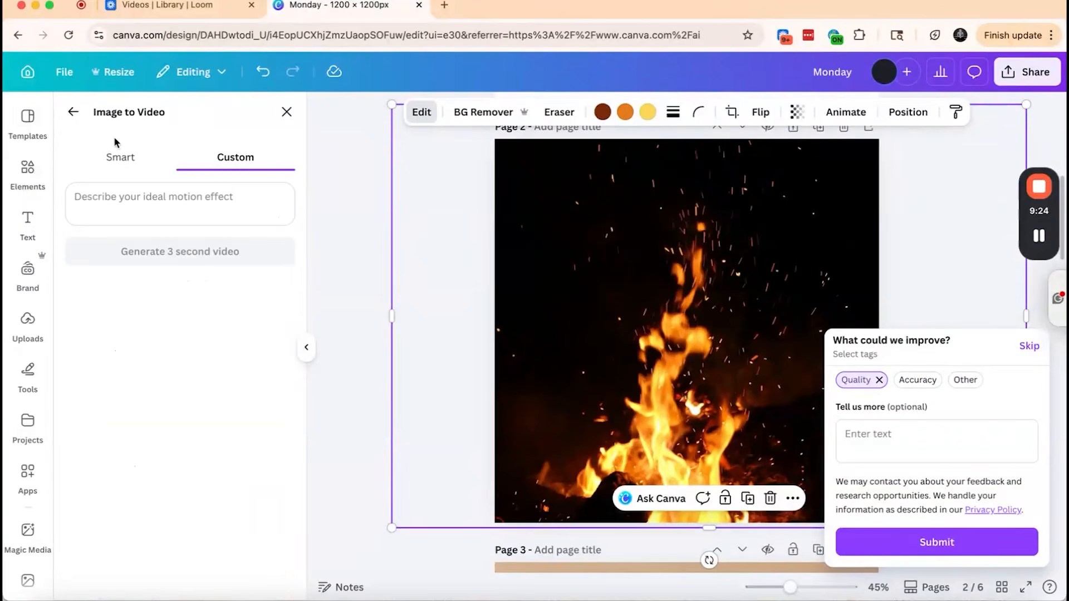
click(117, 160)
click(160, 241)
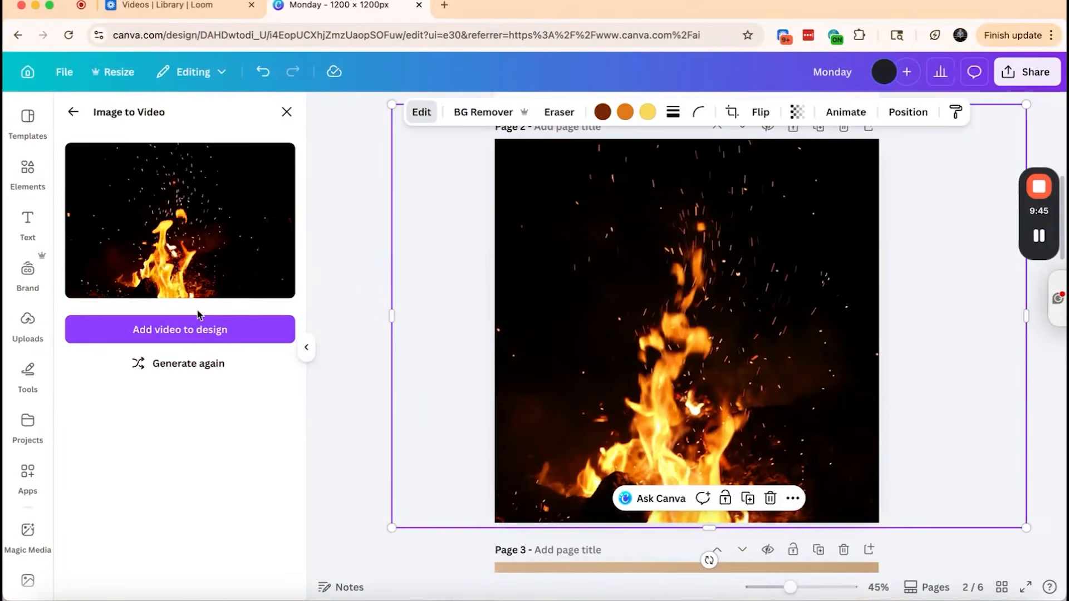
click(202, 330)
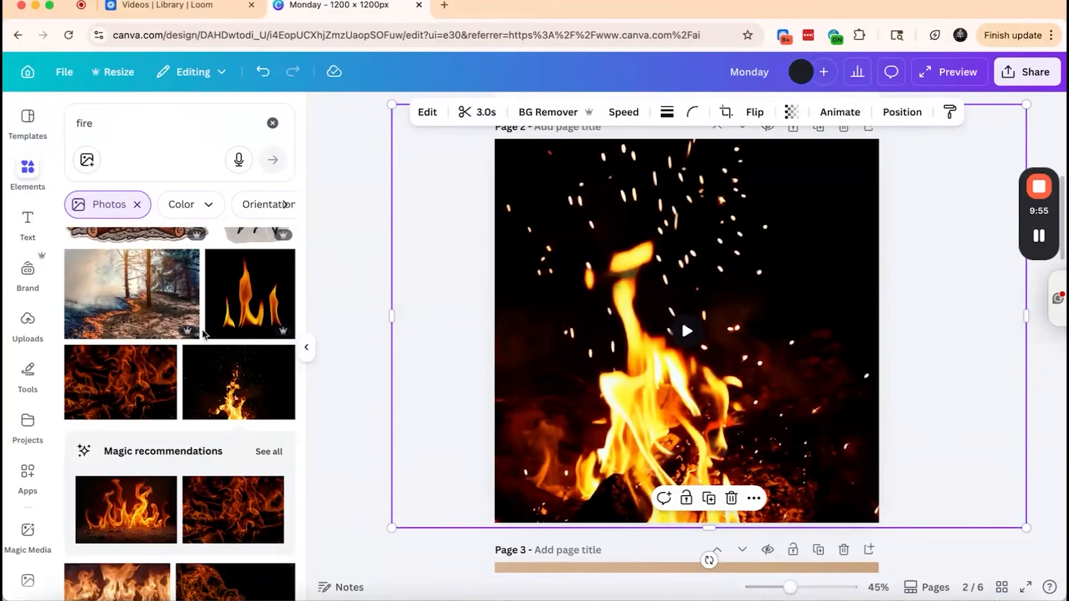
click(342, 294)
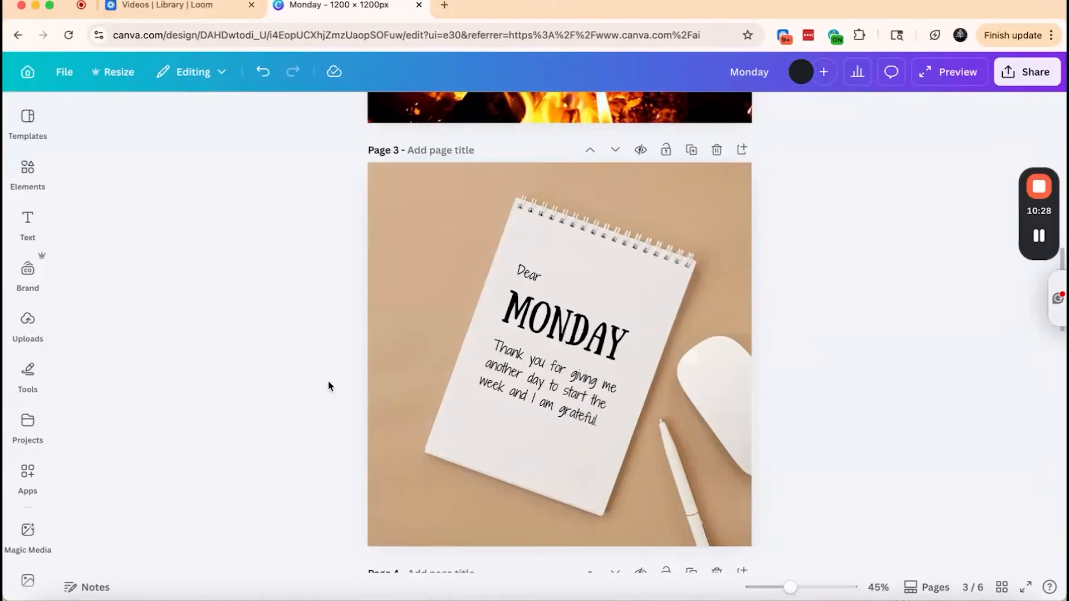
Open the MotionText app from the text effects for the MONDAY heading on page 3
click(596, 349)
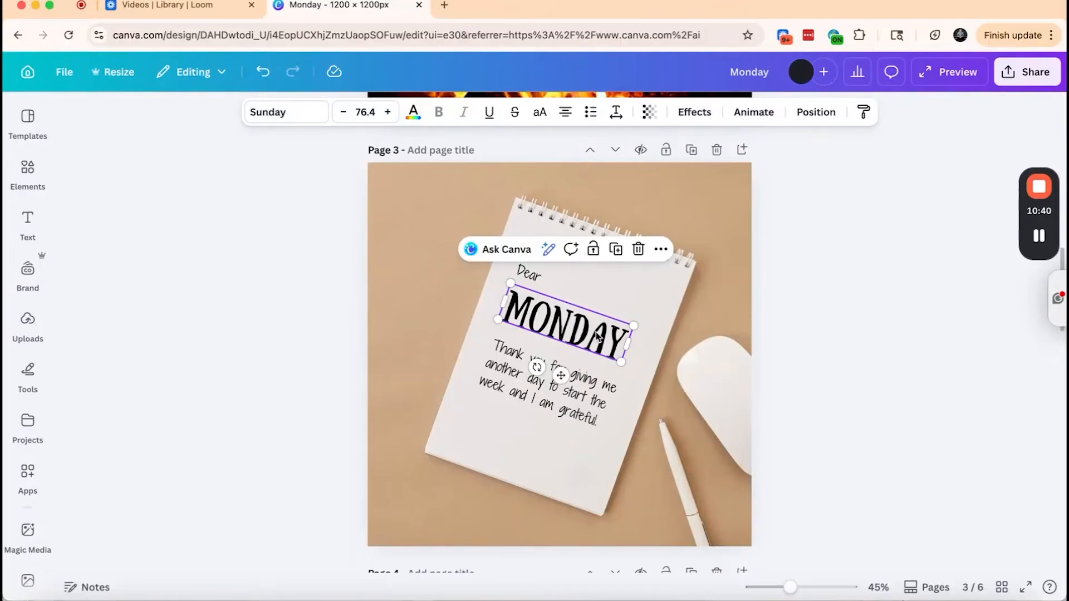
click(694, 114)
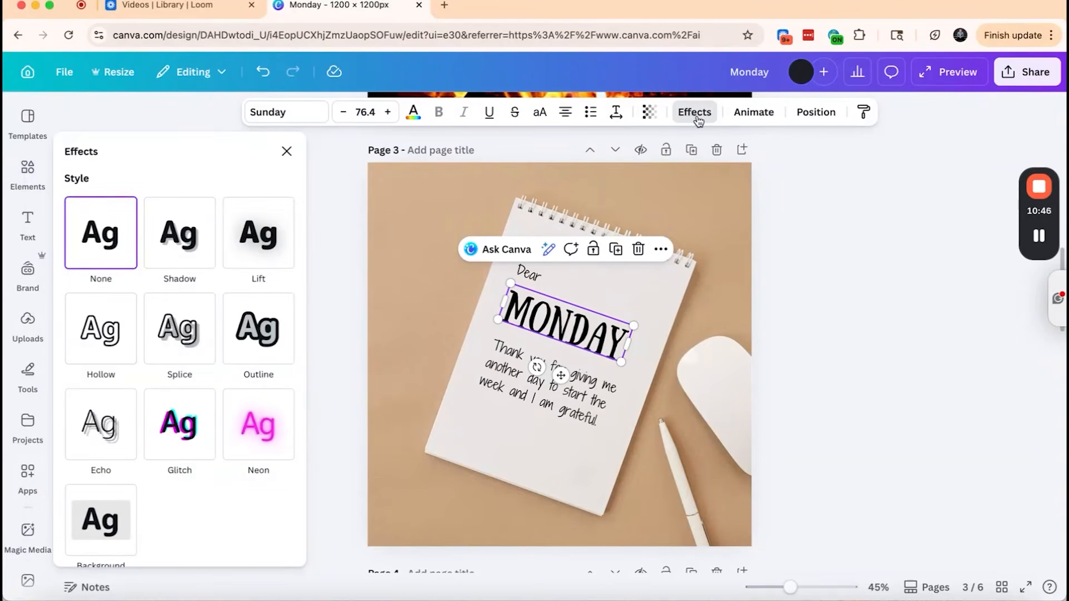
scroll(130, 376, down, 2)
scroll(130, 376, down, 3)
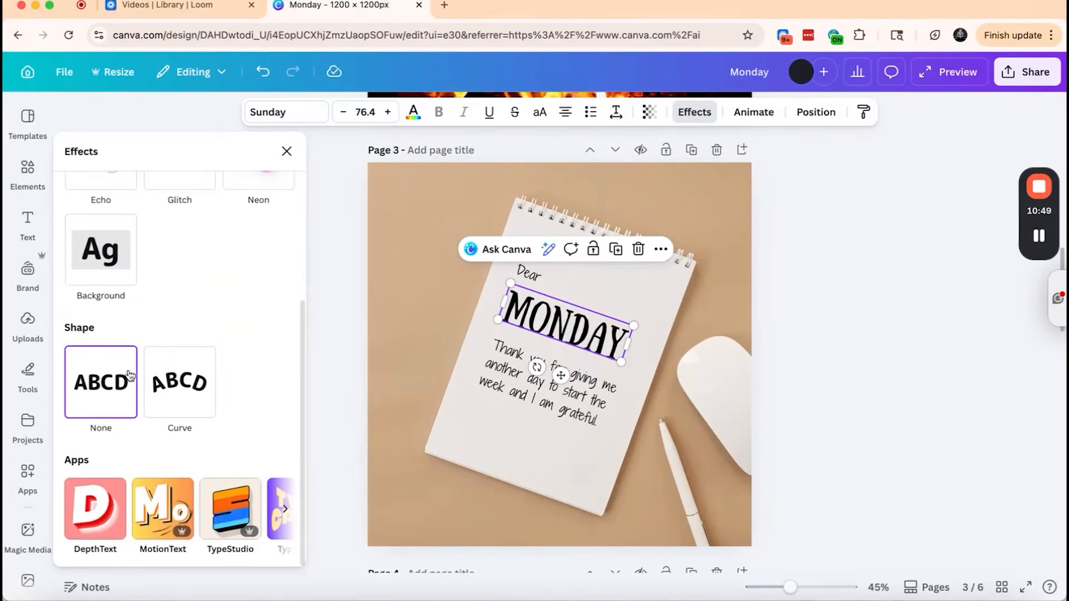
scroll(218, 513, right, 10)
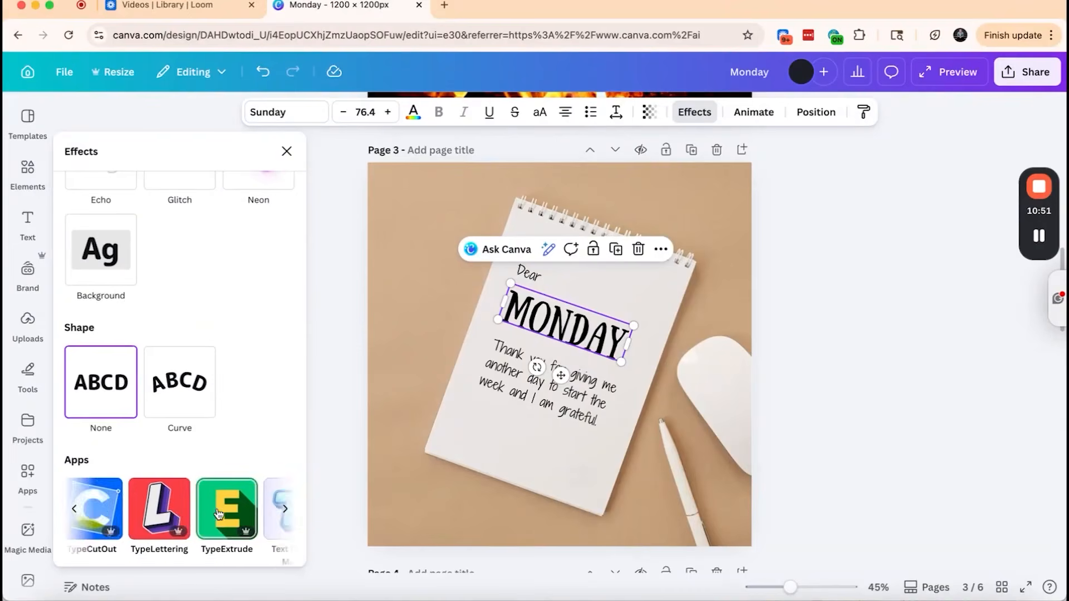
scroll(218, 513, left, 10)
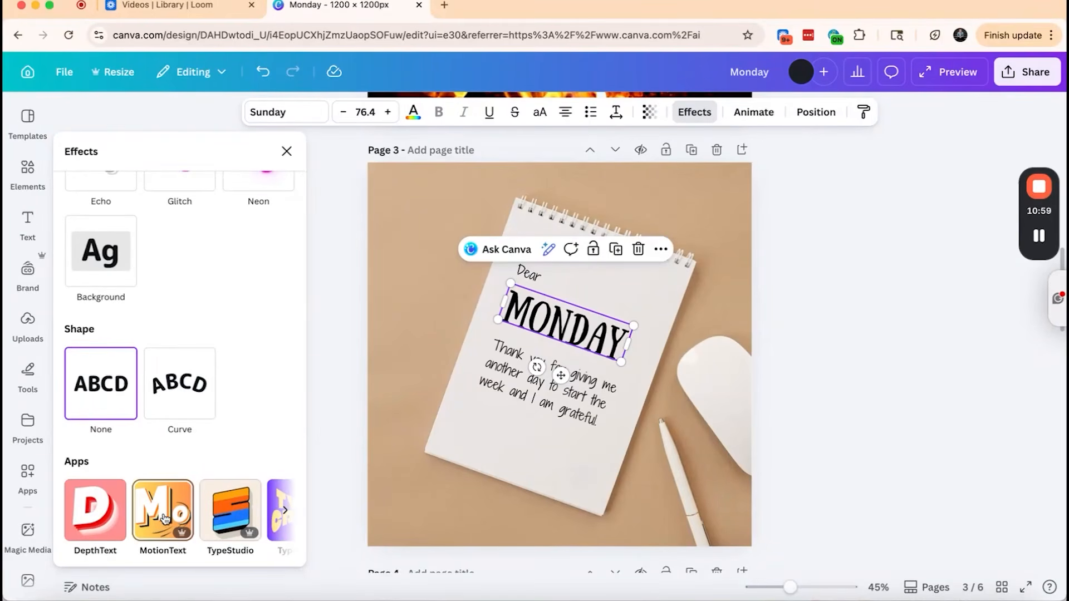
click(164, 518)
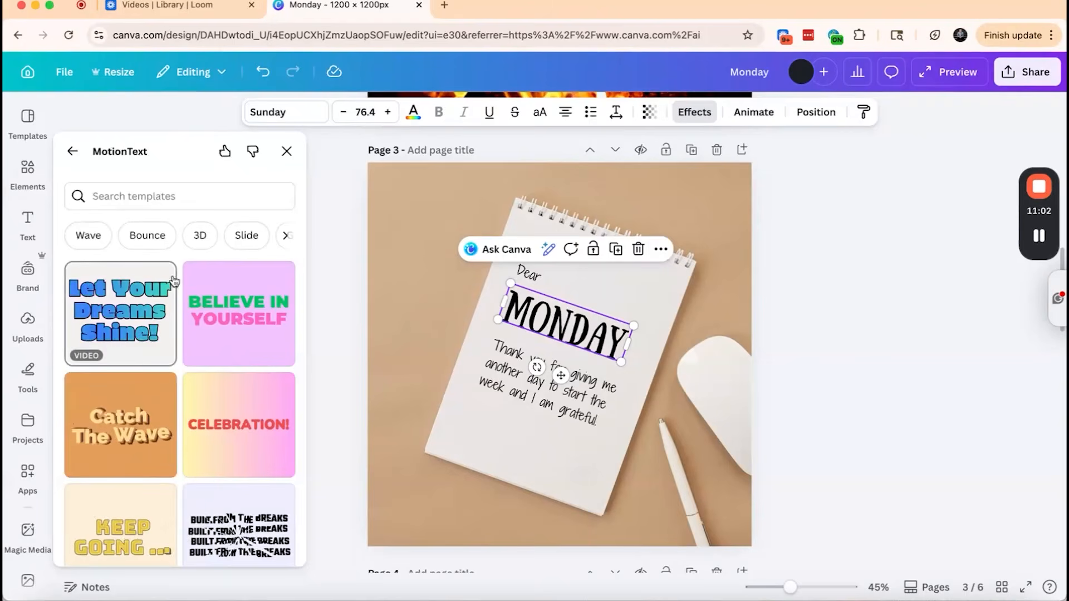
Examine the MotionText templates, including the Wave, Bounce, 3D and Grow categories
scroll(136, 366, down, 7)
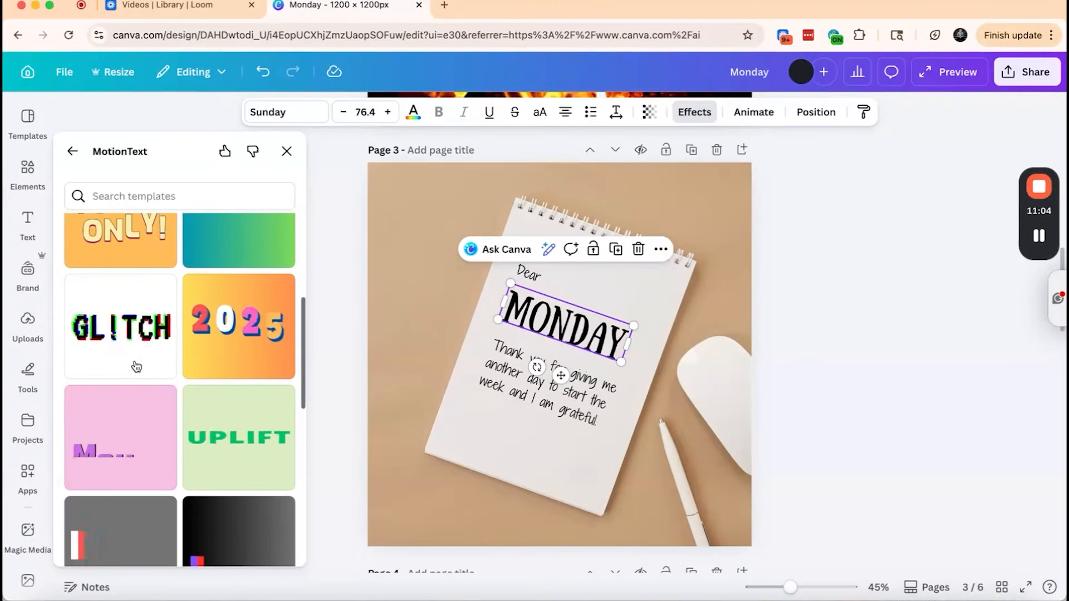
scroll(136, 366, down, 5)
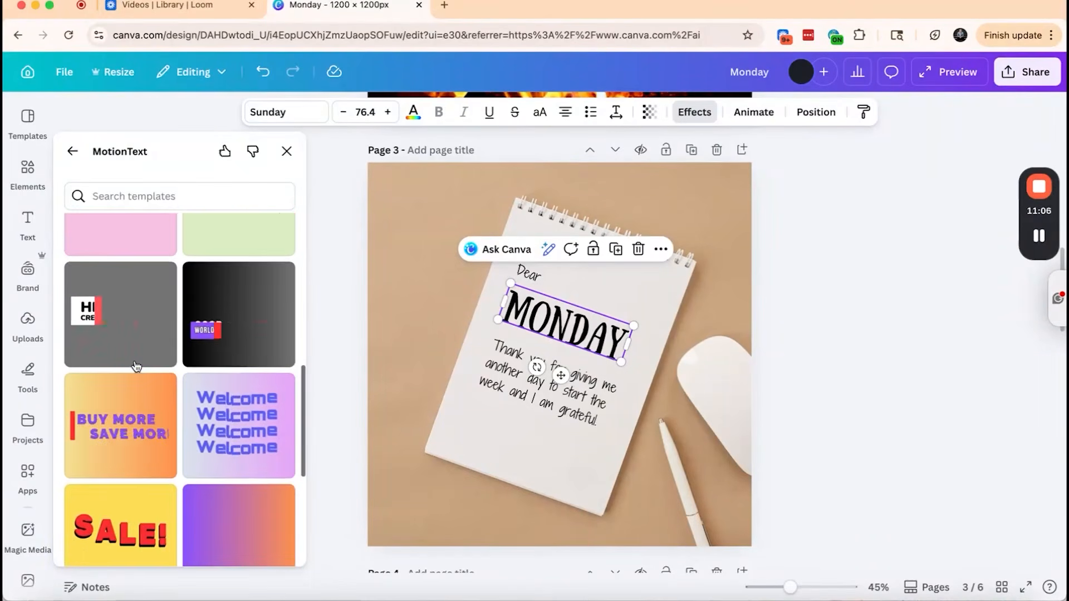
scroll(137, 367, down, 4)
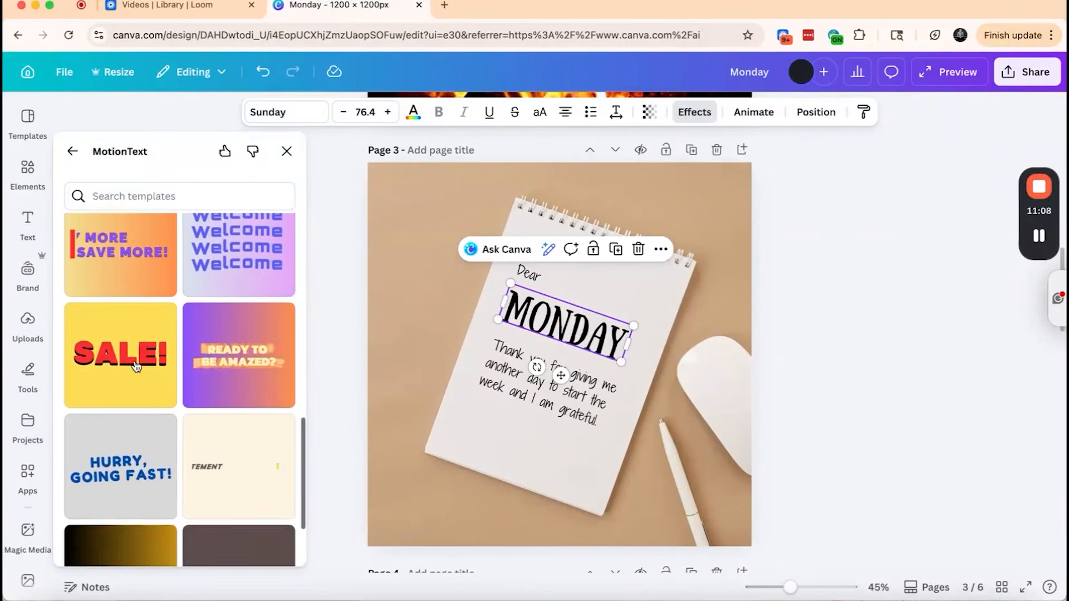
scroll(137, 366, down, 2)
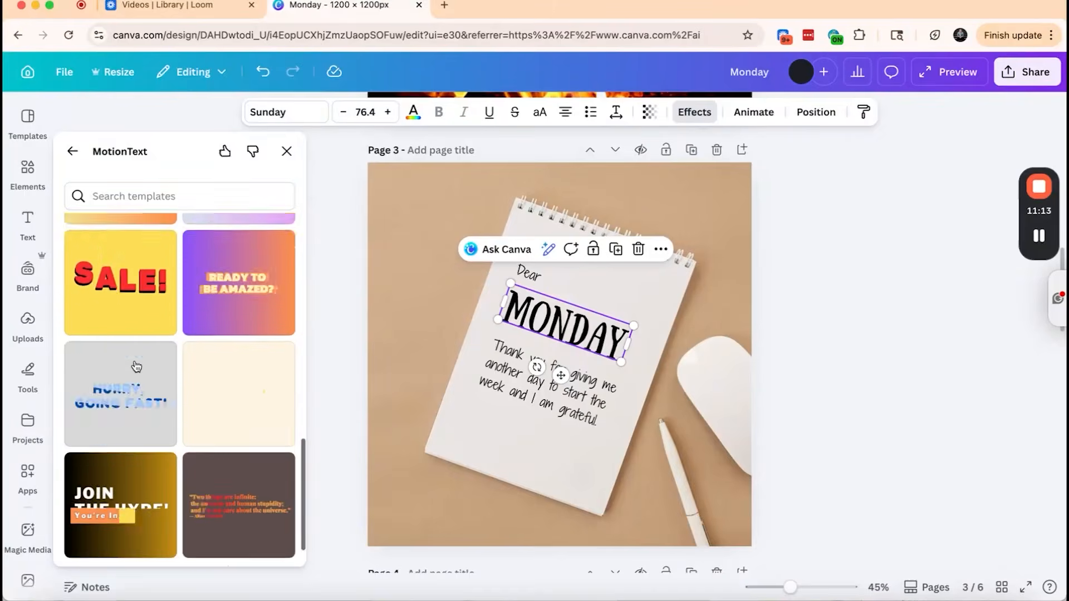
scroll(136, 367, up, 15)
click(89, 237)
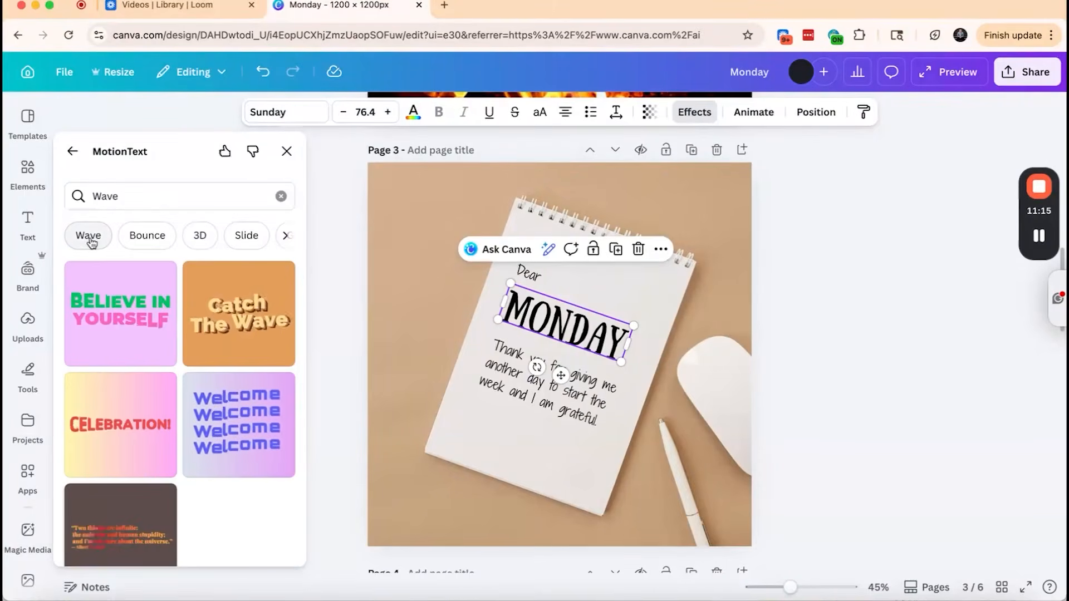
click(146, 237)
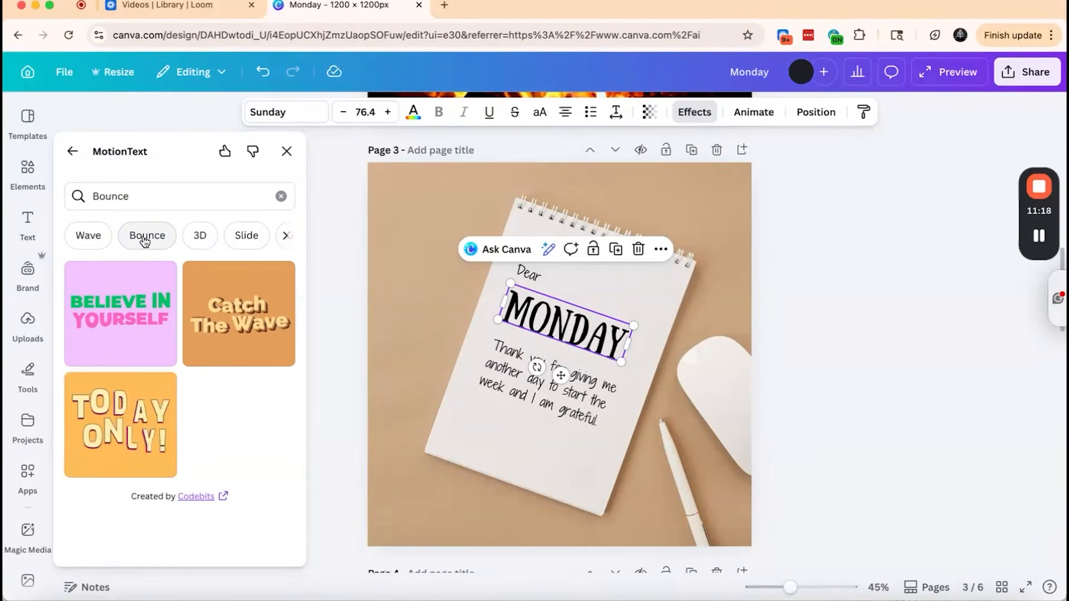
click(195, 236)
scroll(245, 384, down, 2)
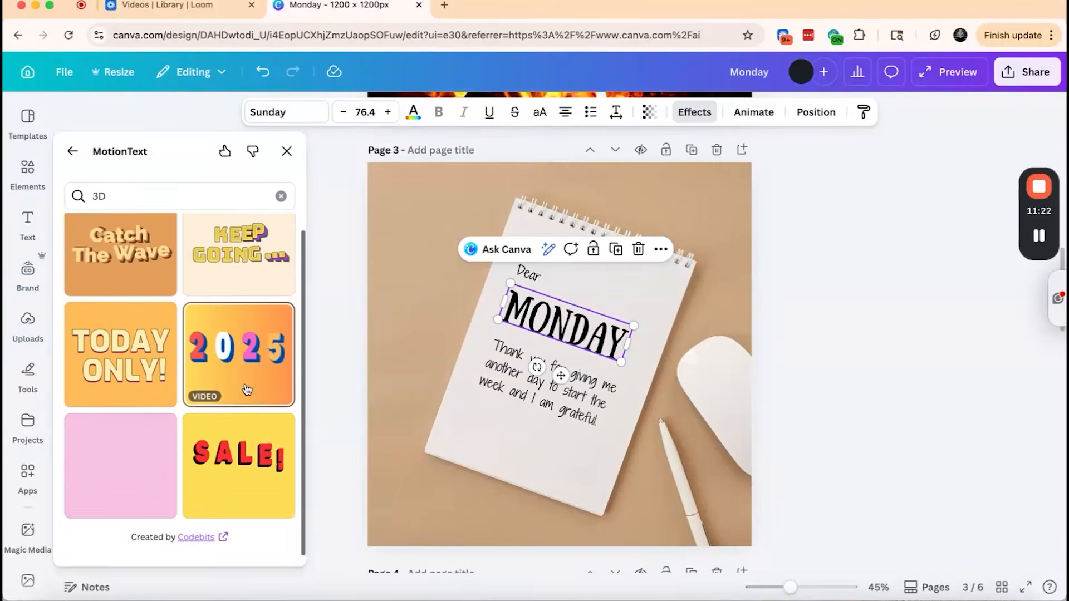
scroll(247, 390, up, 3)
click(188, 237)
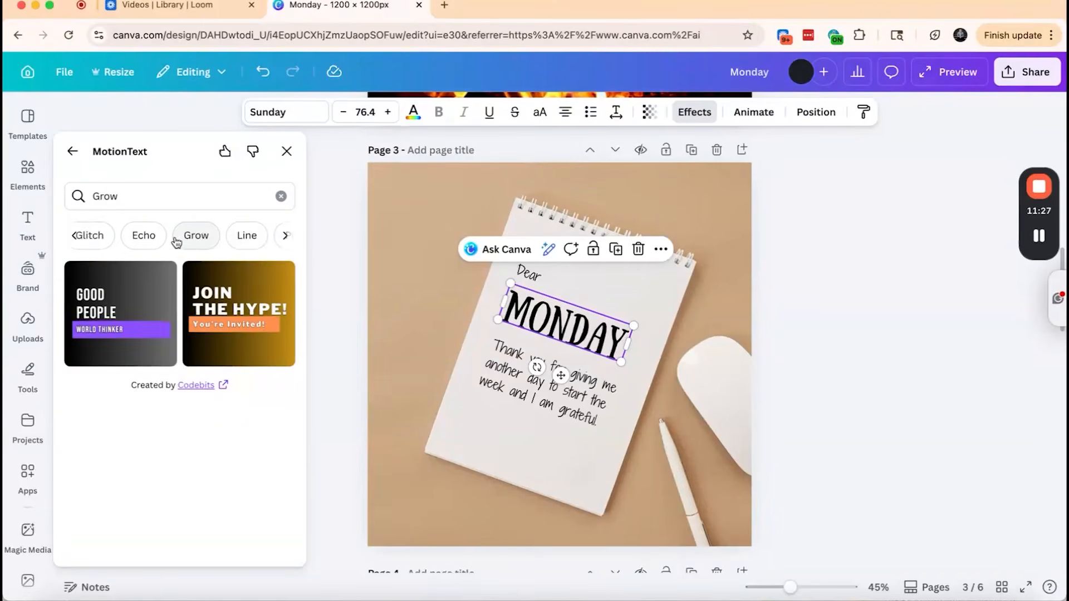
scroll(177, 242, left, 4)
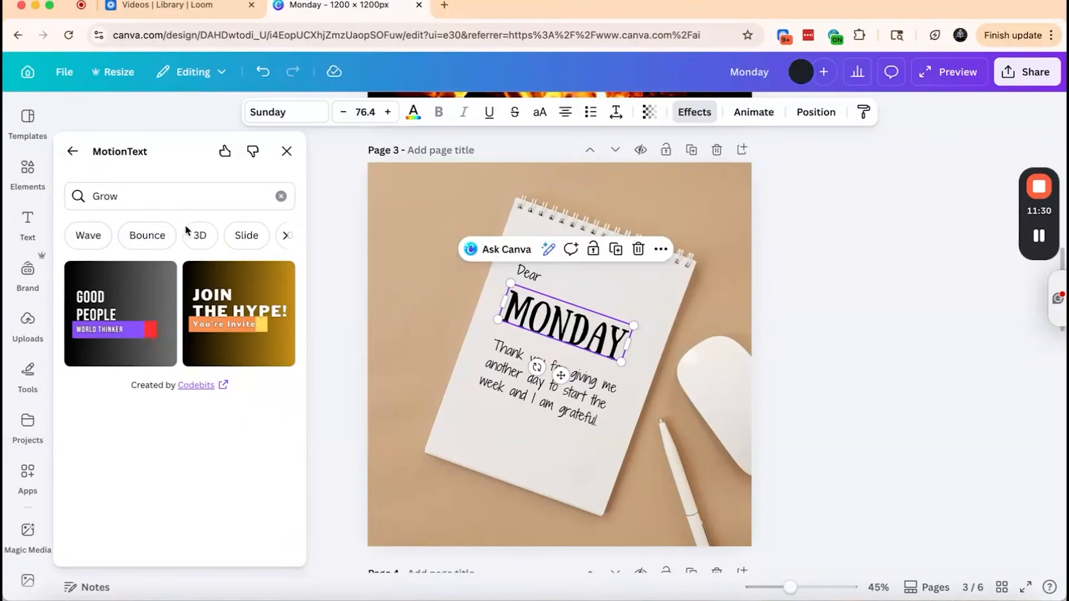
Clear the template filter, choose the multicoloured 2025 MotionText template, and set its text to MONDAY in capitals
click(281, 196)
scroll(170, 378, down, 10)
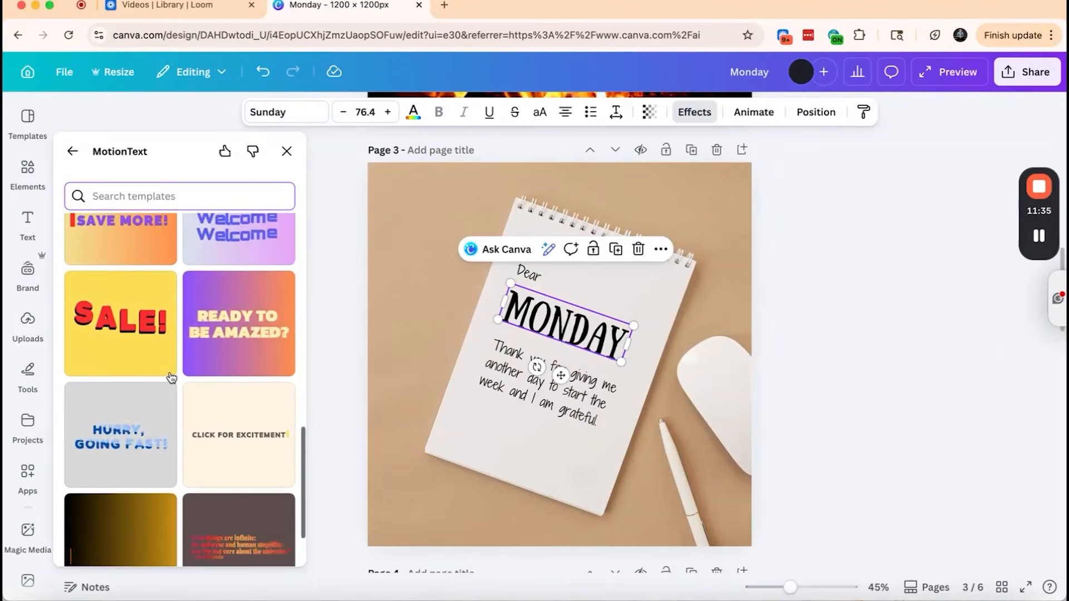
scroll(171, 378, up, 4)
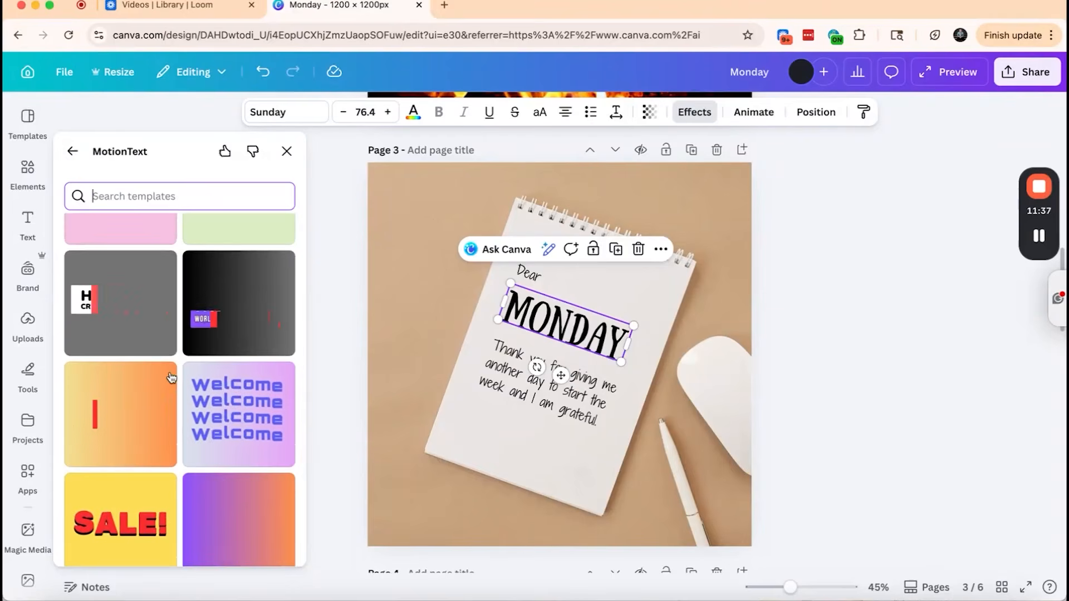
scroll(171, 378, up, 3)
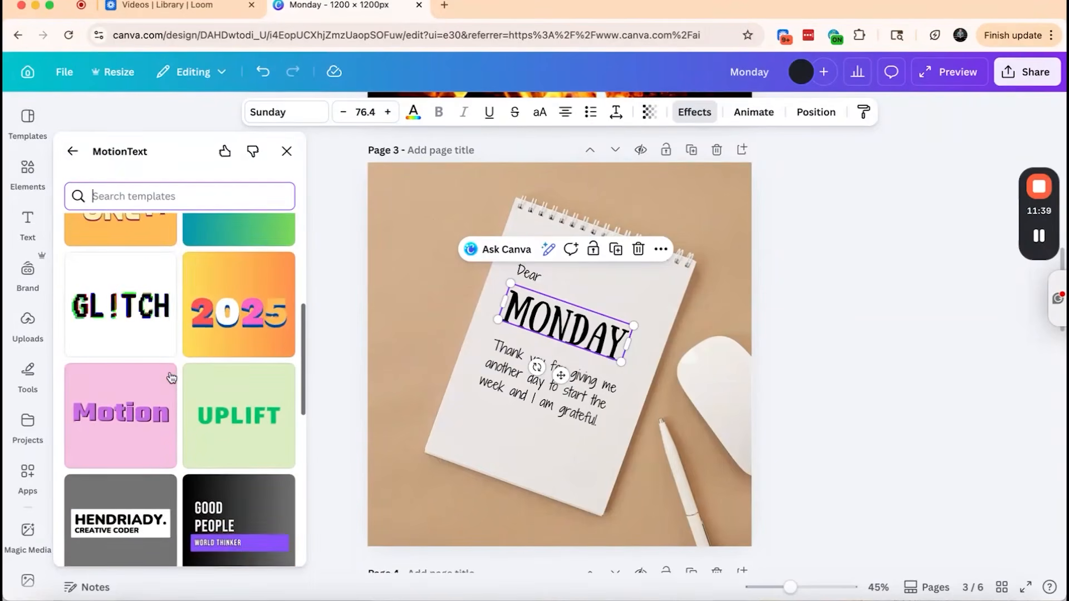
scroll(243, 412, up, 2)
click(243, 412)
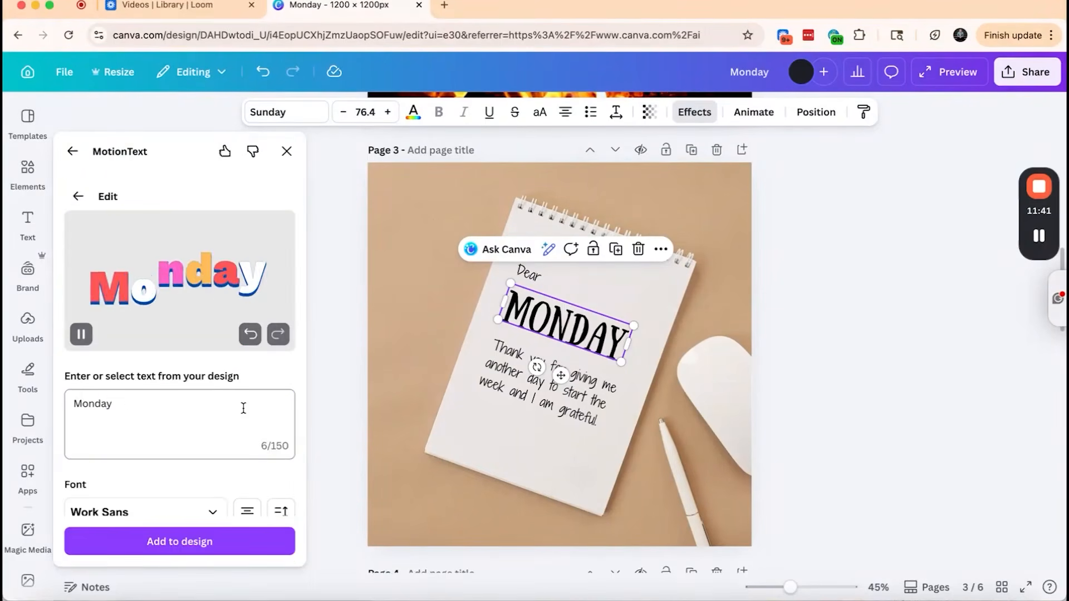
double_click(128, 403)
text(MONDAY)
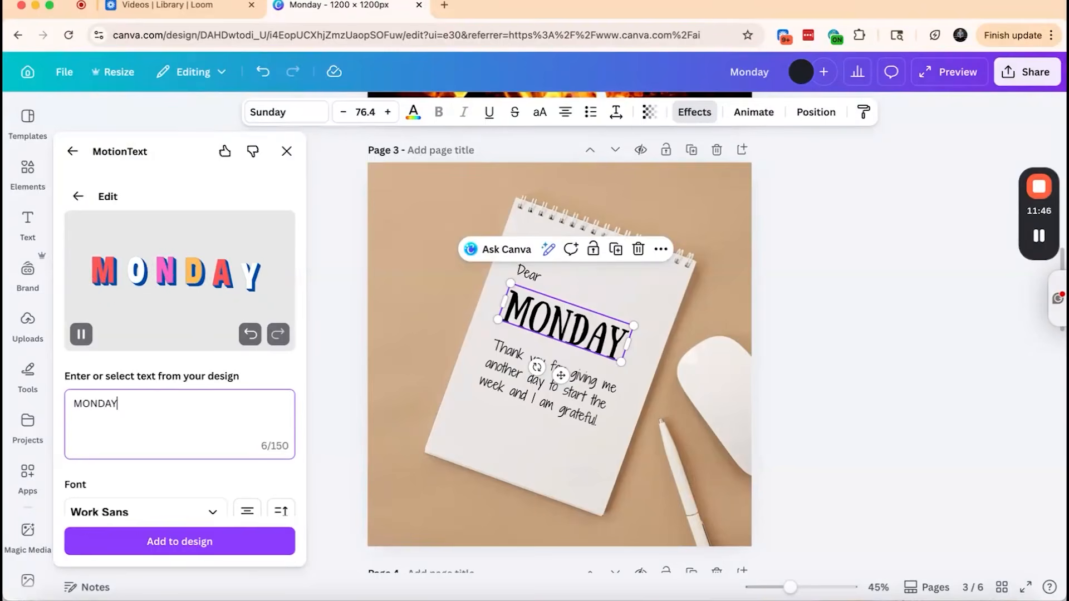
Set the fill animation of the MotionText MONDAY to Gradient sweep
scroll(176, 453, down, 10)
scroll(178, 461, down, 1)
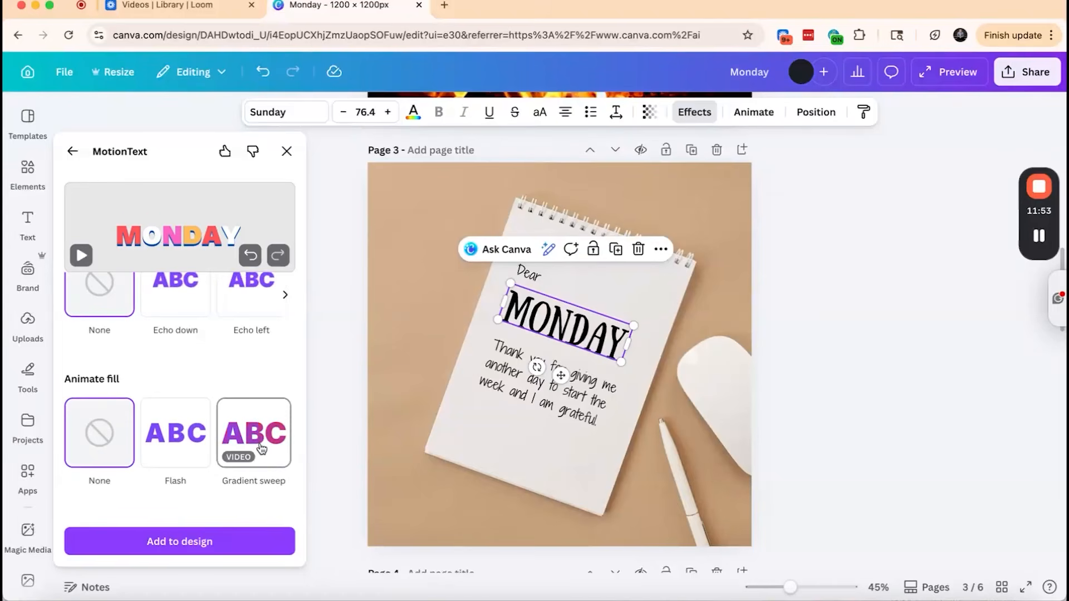
scroll(205, 389, up, 5)
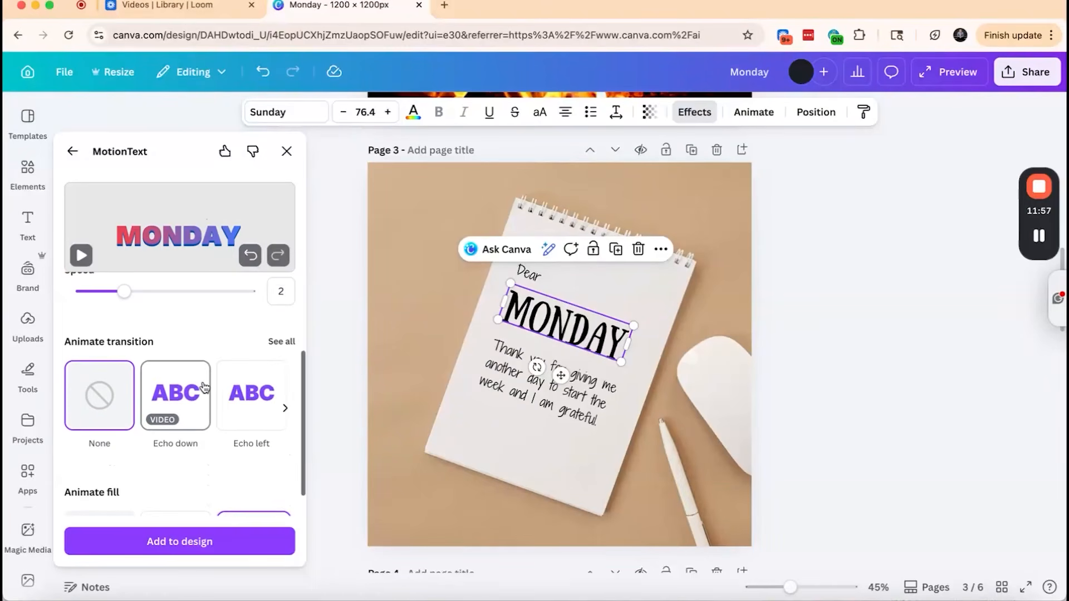
Try the Tilt right, Tilt back and other tilt loop animations on the MotionText MONDAY
scroll(202, 392, right, 3)
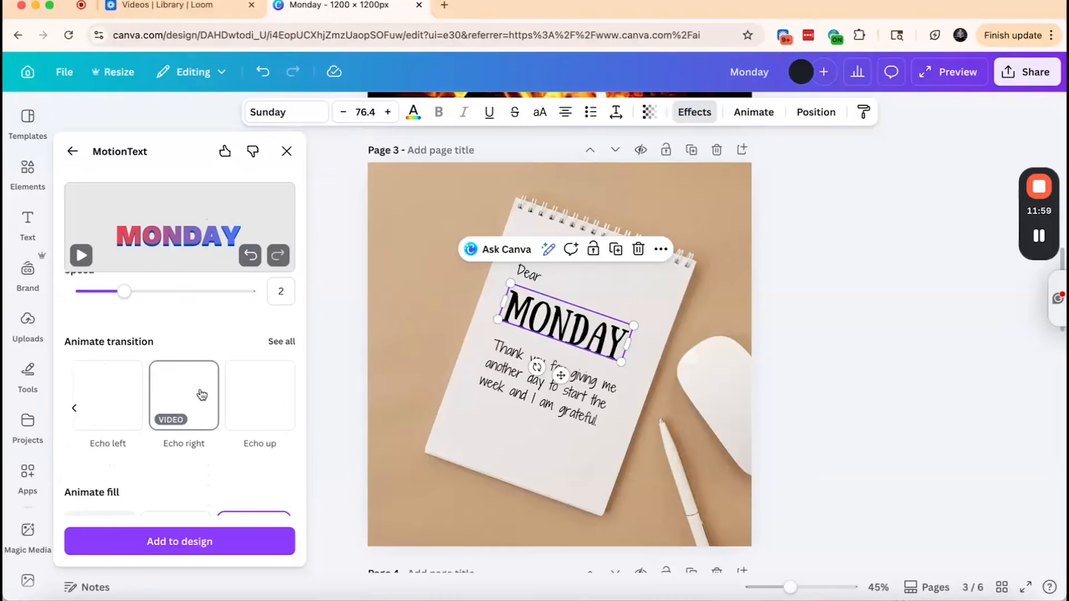
scroll(202, 395, up, 3)
drag(124, 429, 208, 429)
click(186, 334)
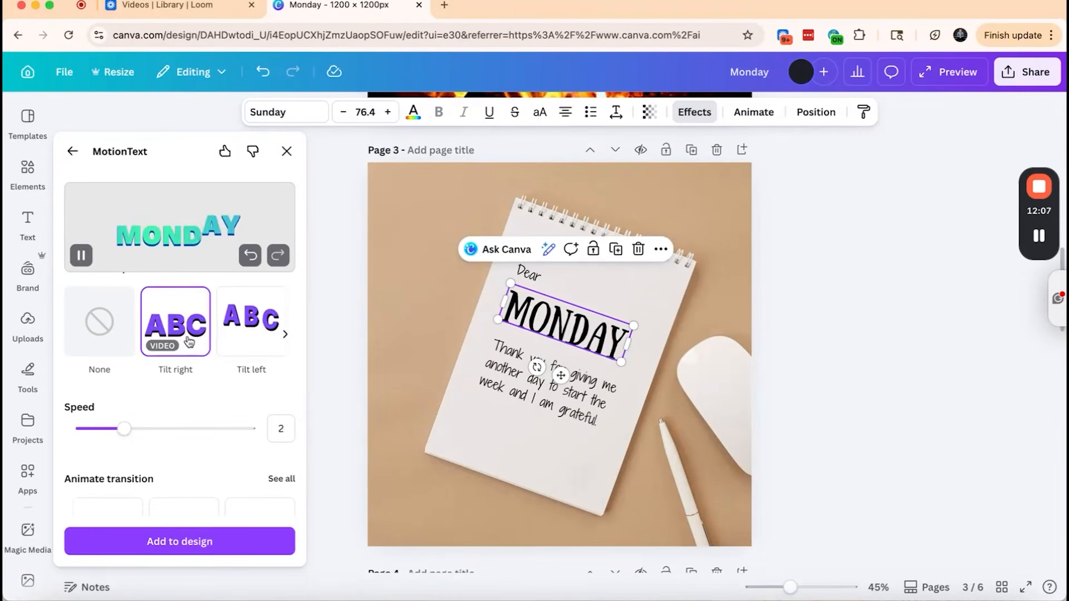
scroll(228, 337, right, 2)
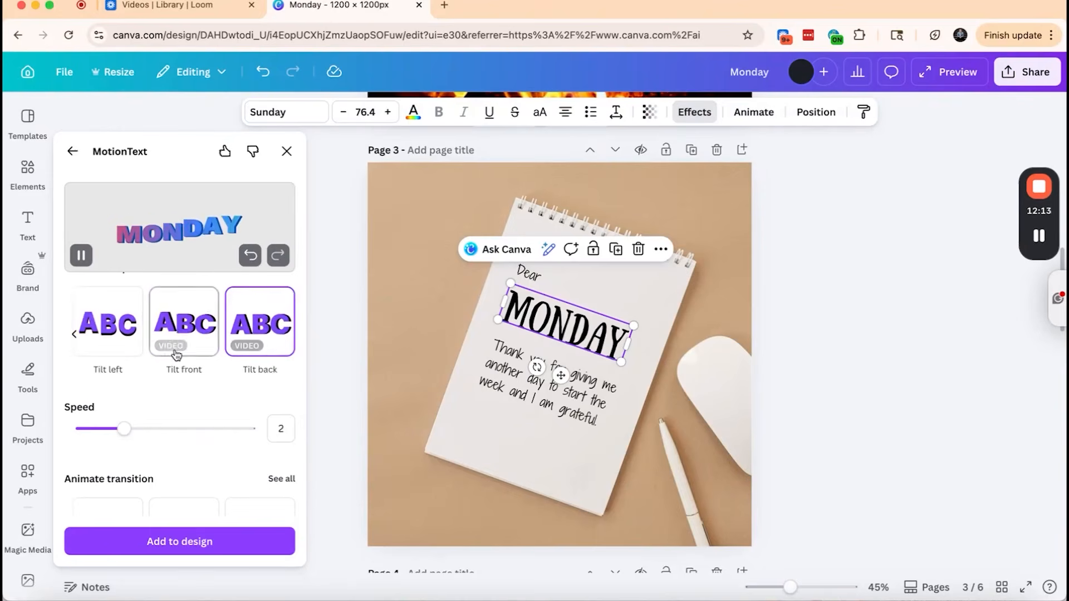
click(179, 350)
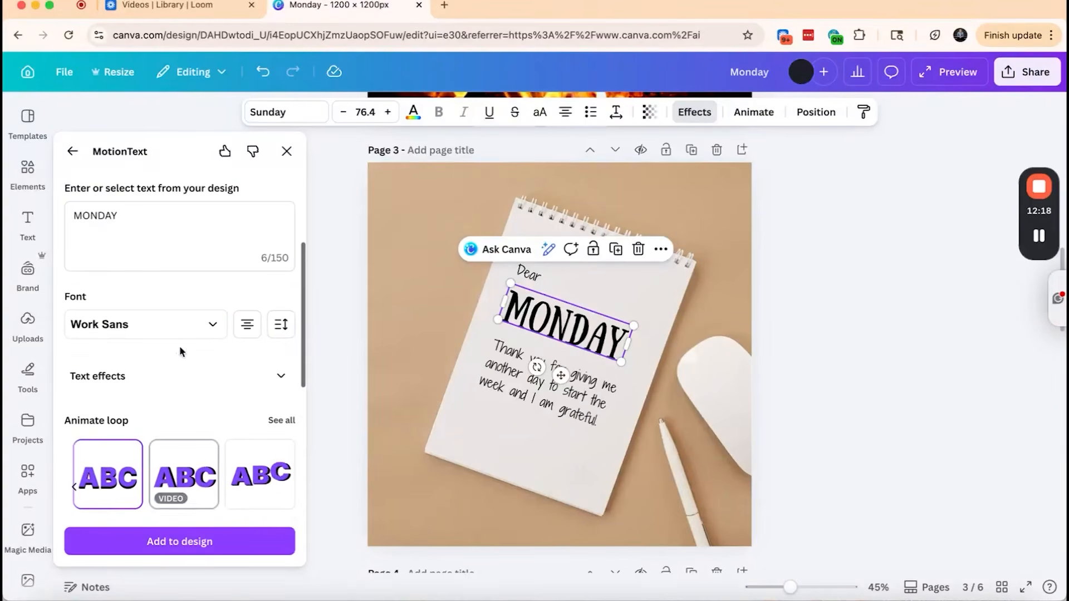
In the MotionText text effects, recolour the pink letter colour to lavender and the red to light green, and switch to Line fill
click(268, 376)
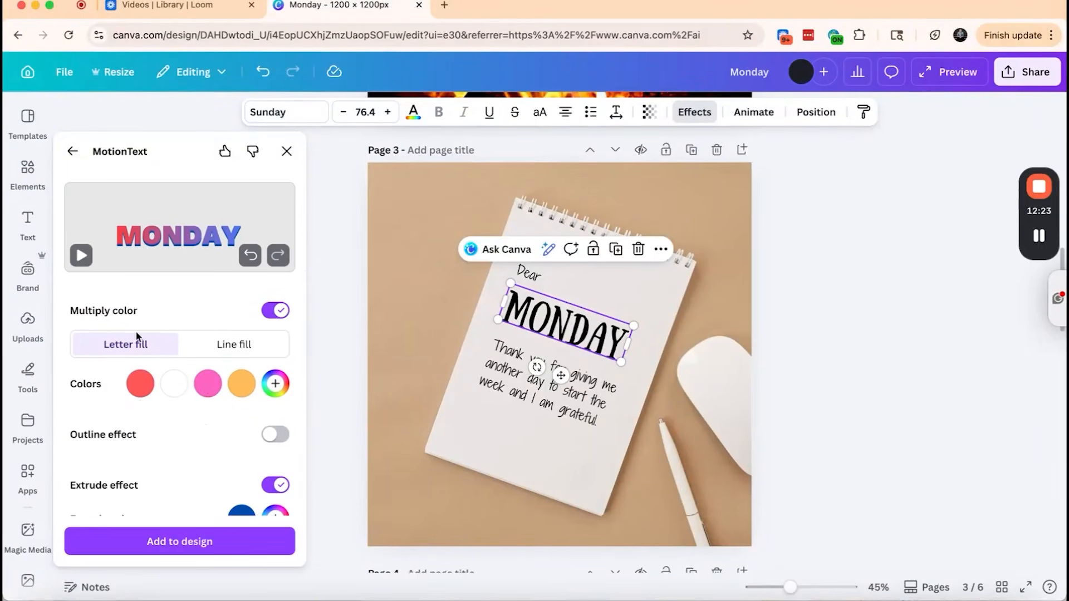
click(247, 274)
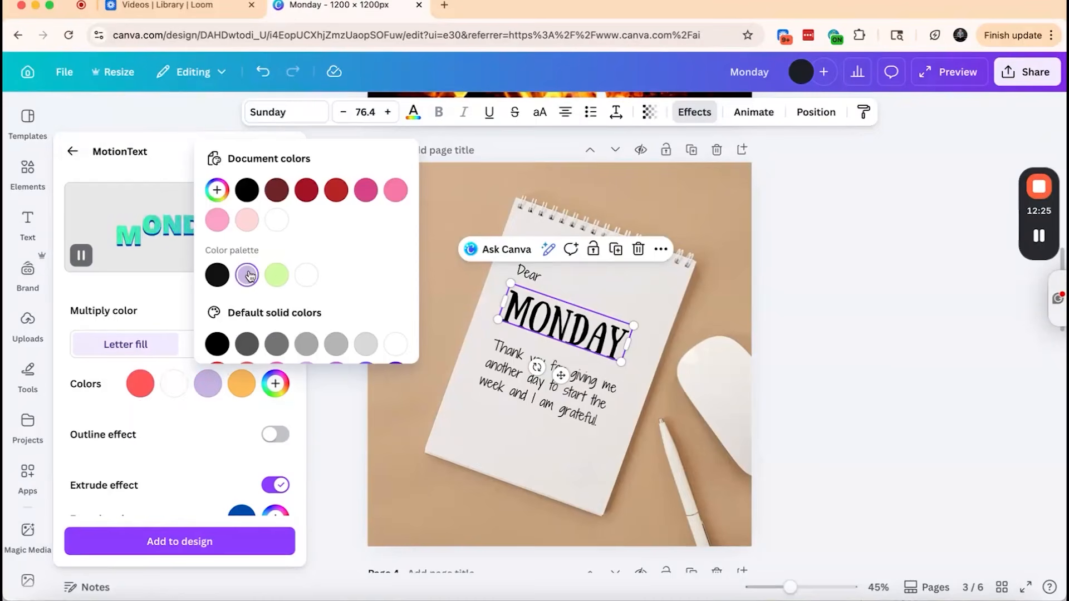
click(145, 394)
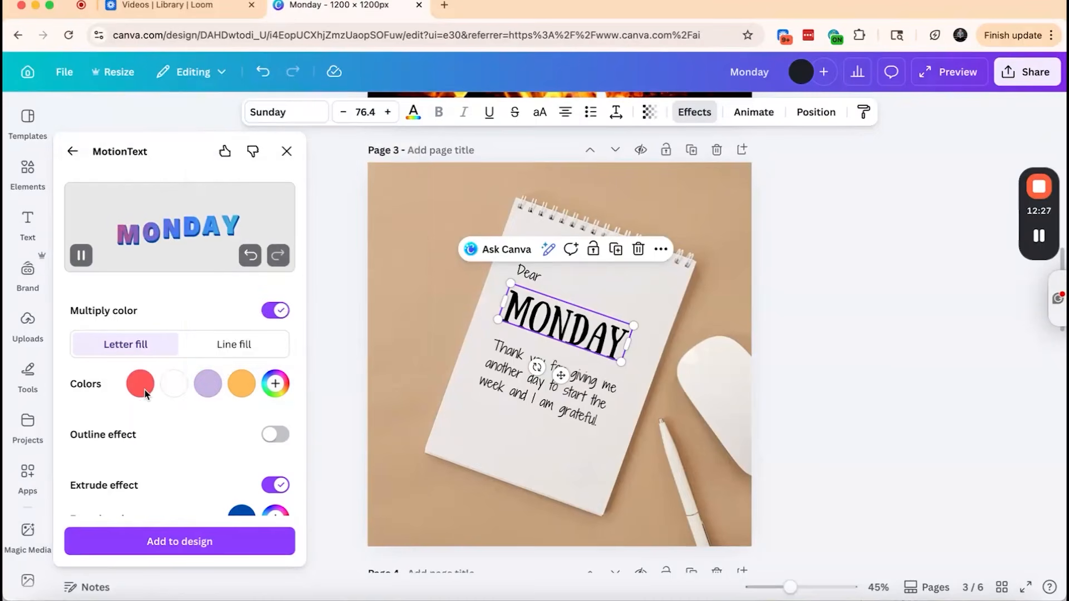
click(227, 346)
scroll(223, 352, down, 3)
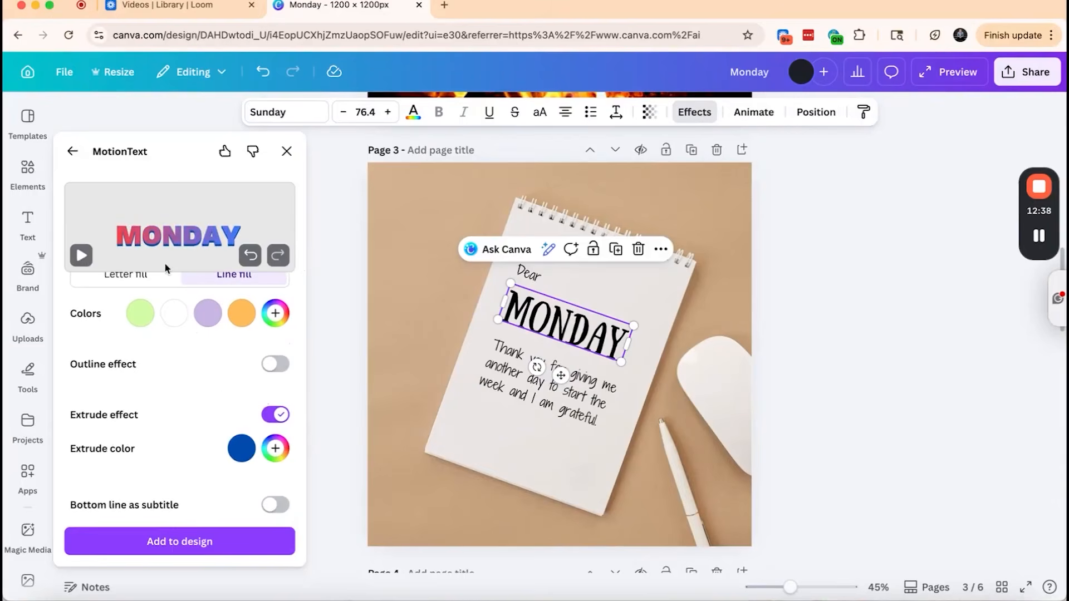
Change the MotionText MONDAY extrude color from the document colors to light pink
click(248, 449)
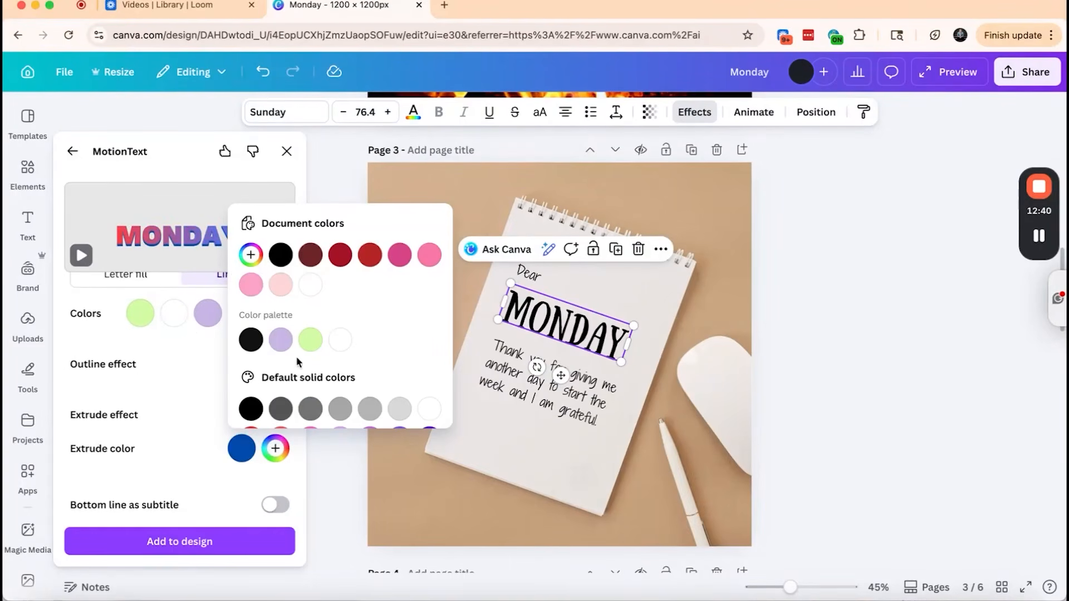
click(251, 283)
click(176, 437)
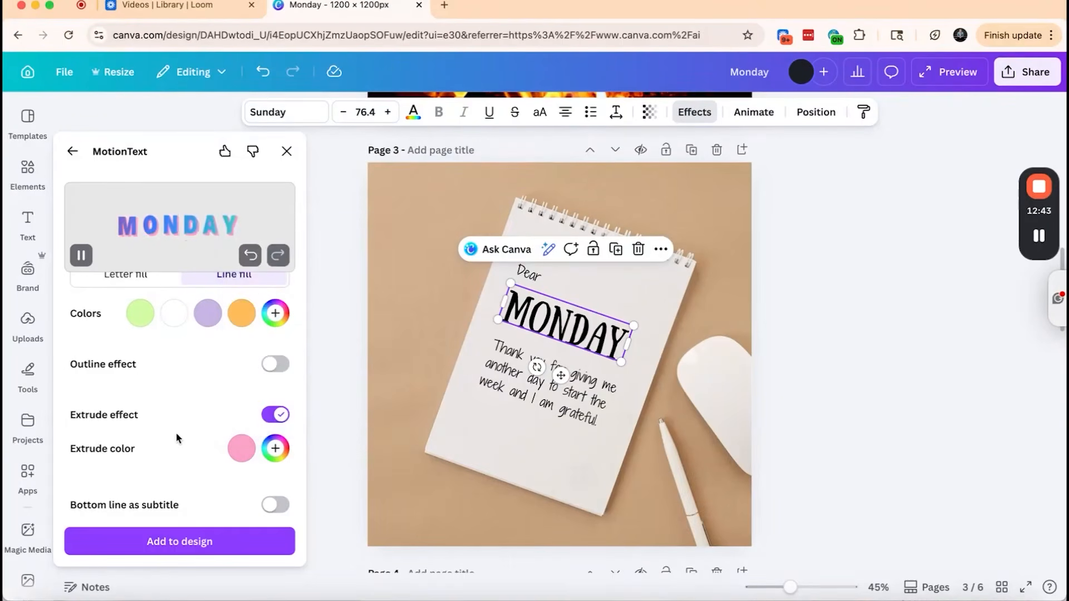
Turn on the outline effect for the MotionText MONDAY, color the outline pink #d84588, and increase the outline width
click(275, 364)
click(275, 397)
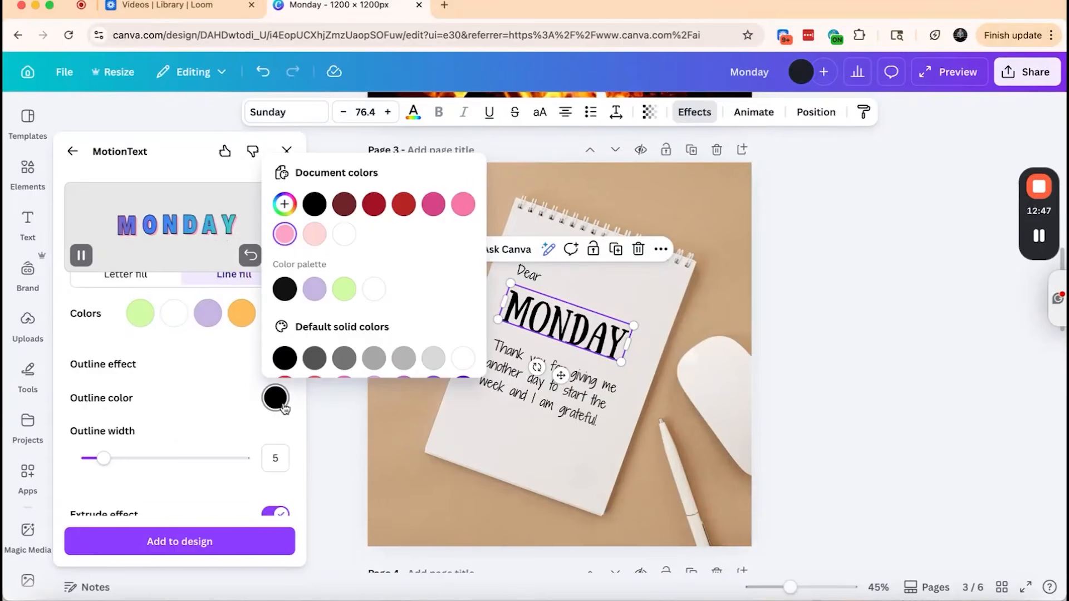
click(436, 208)
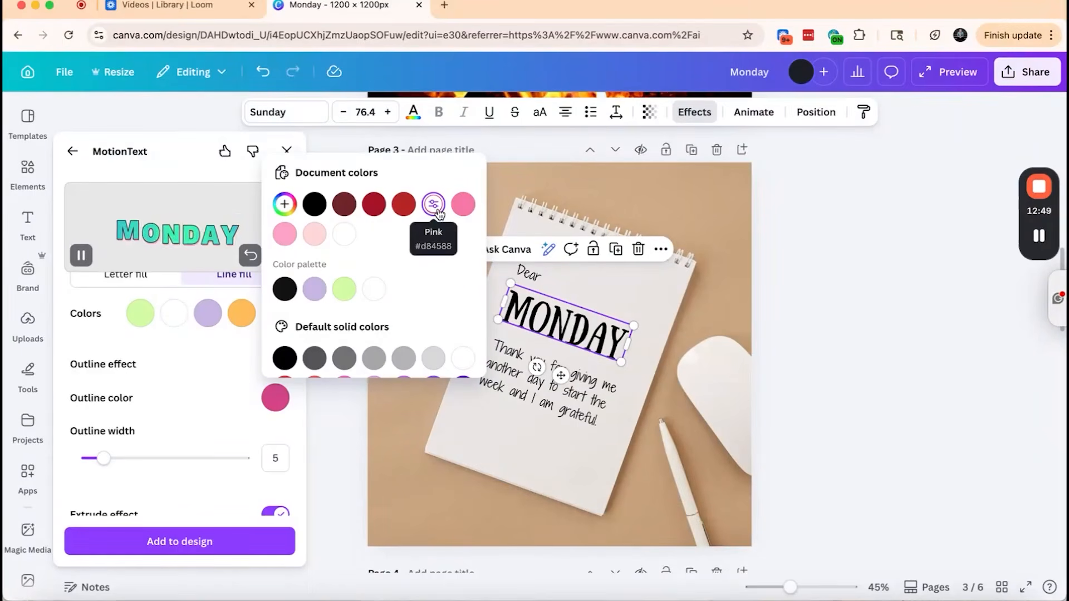
drag(104, 458, 195, 466)
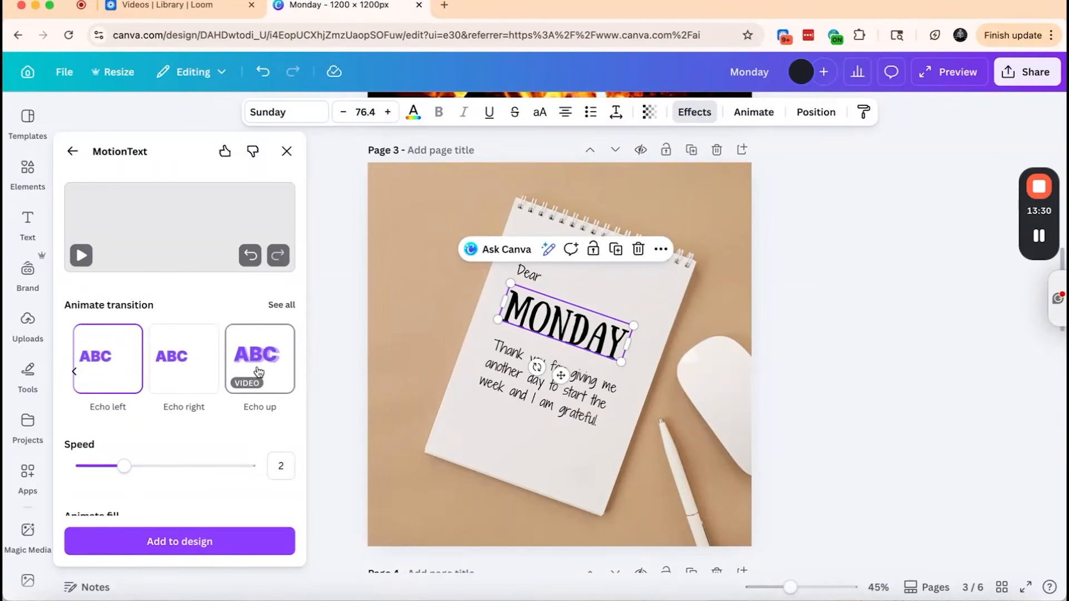
Choose the Echo up transition for the MotionText MONDAY and add the animation to the page 3 design
click(277, 366)
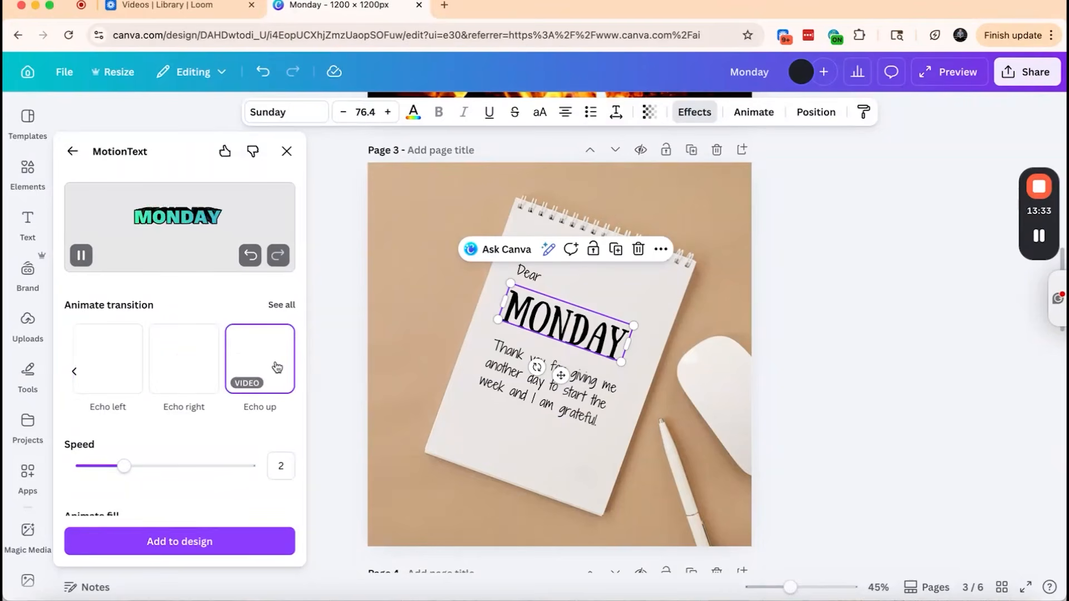
click(193, 541)
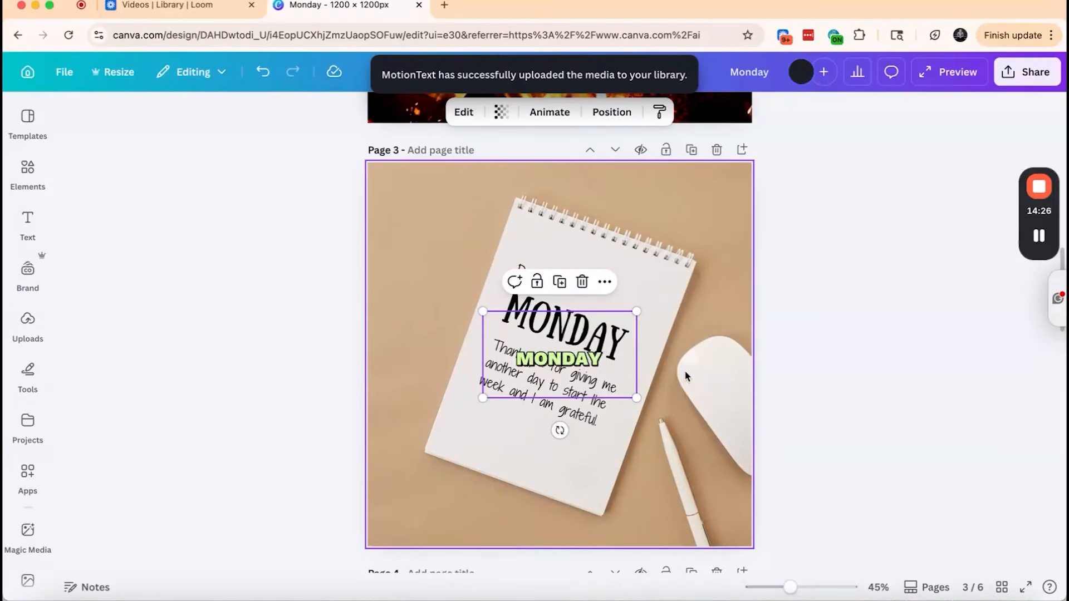
Resize the animated MONDAY, rotate it to match the notepad's tilt, and fit it over the original heading
drag(639, 408, 668, 410)
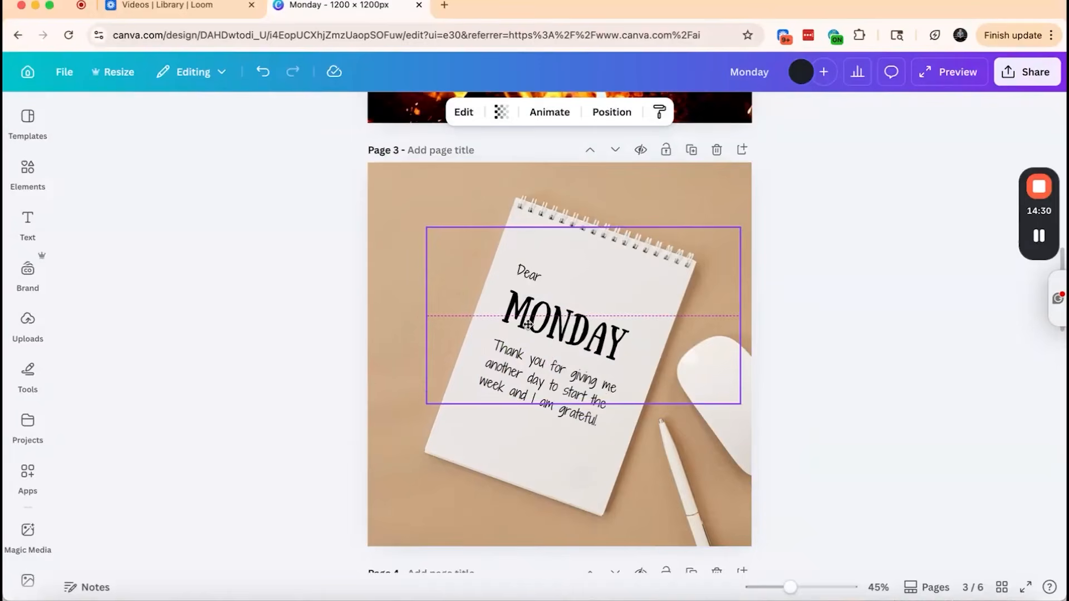
drag(541, 342, 541, 335)
drag(583, 427, 533, 437)
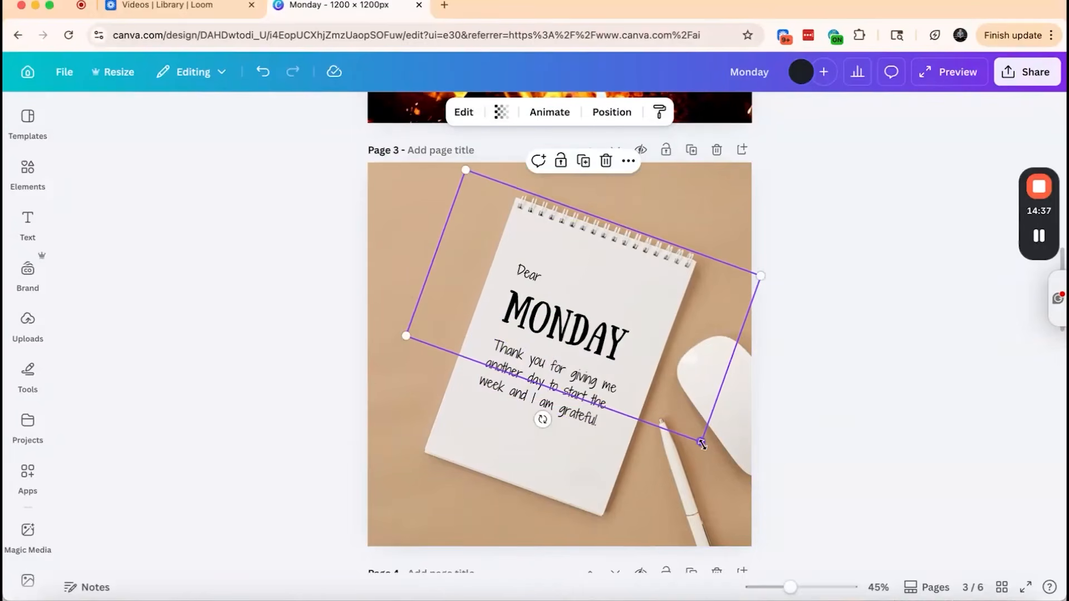
drag(696, 442, 606, 364)
drag(568, 324, 605, 387)
drag(657, 412, 622, 373)
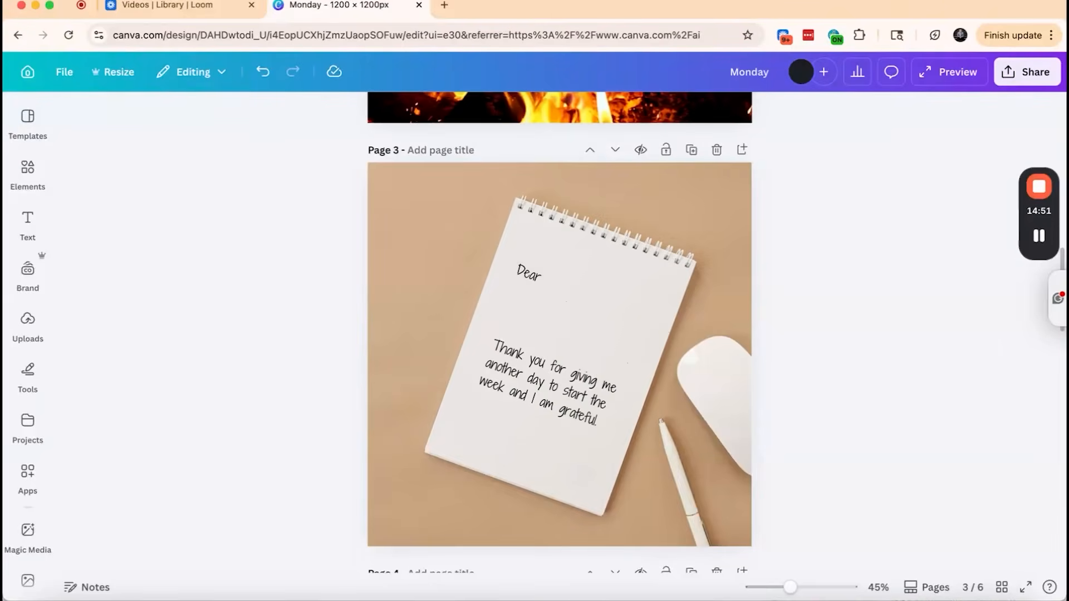
Enlarge the thank-you paragraph to font size 37.1 and position it below the animated MONDAY on the notepad
click(573, 434)
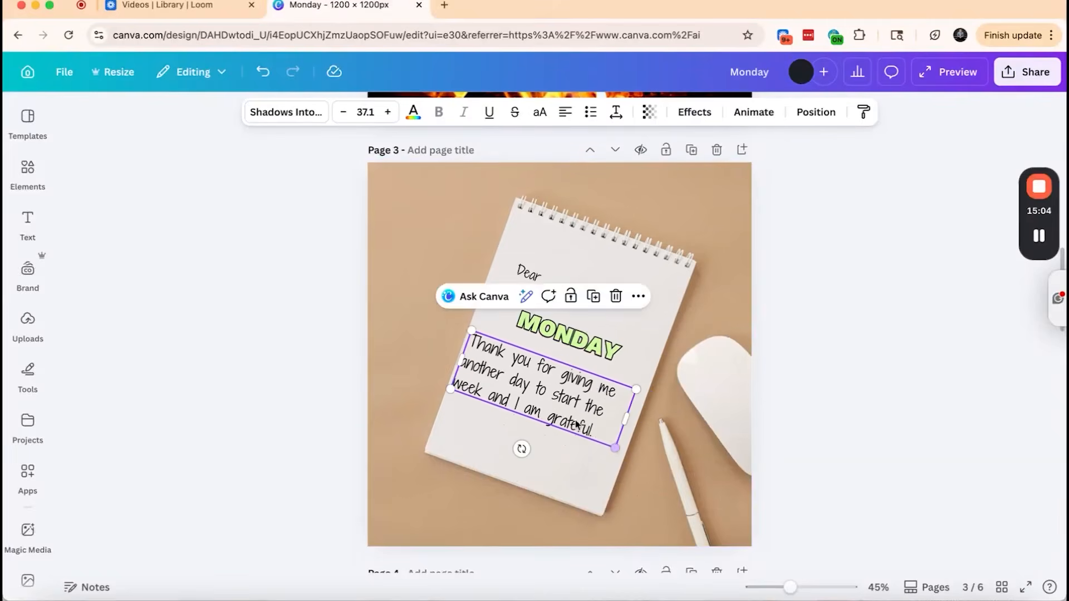
drag(579, 424, 583, 421)
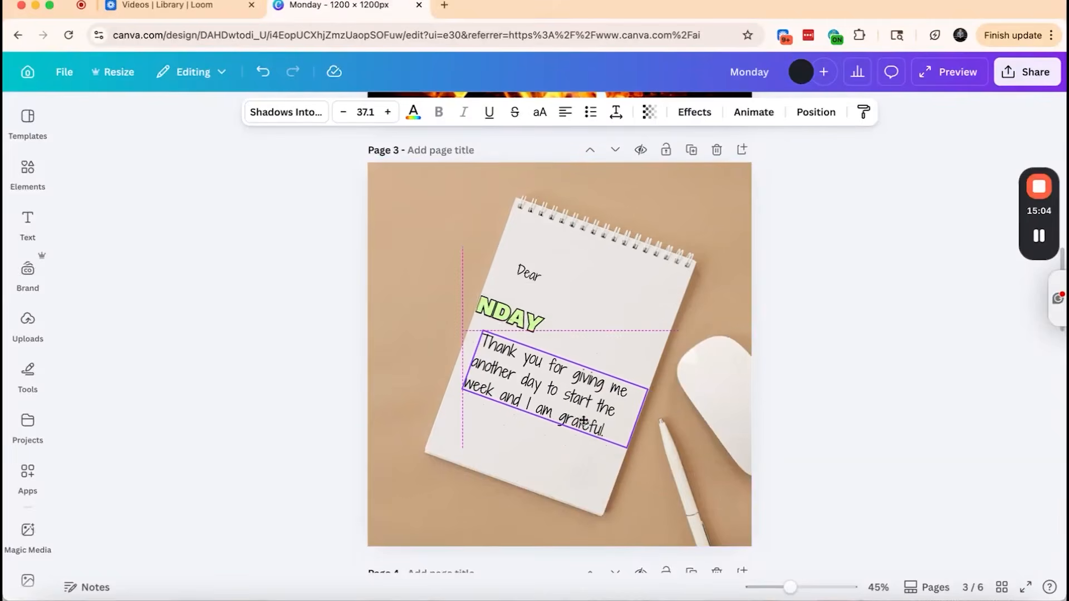
click(532, 275)
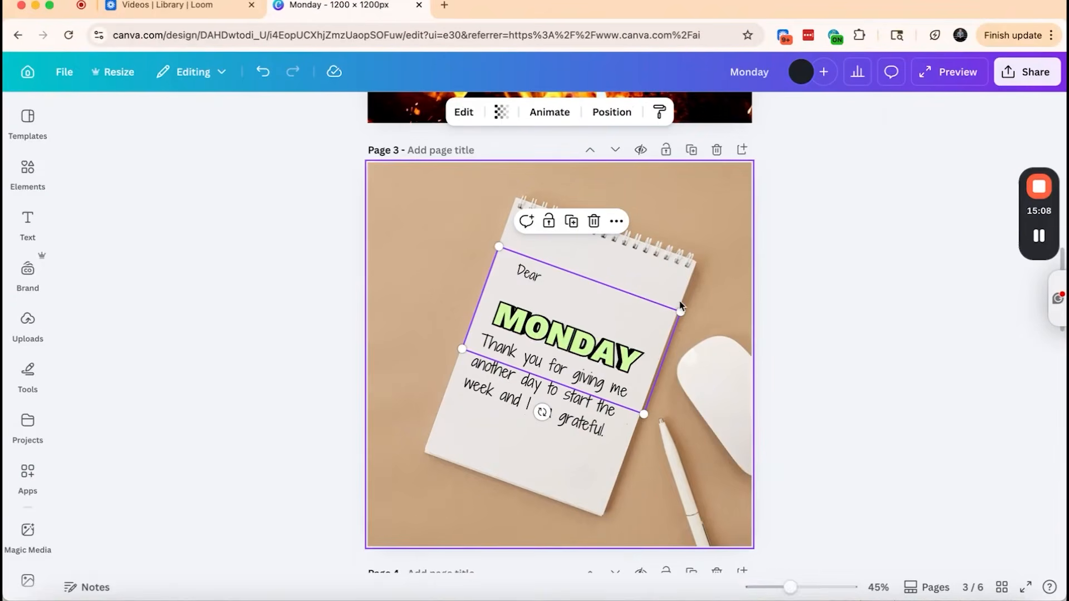
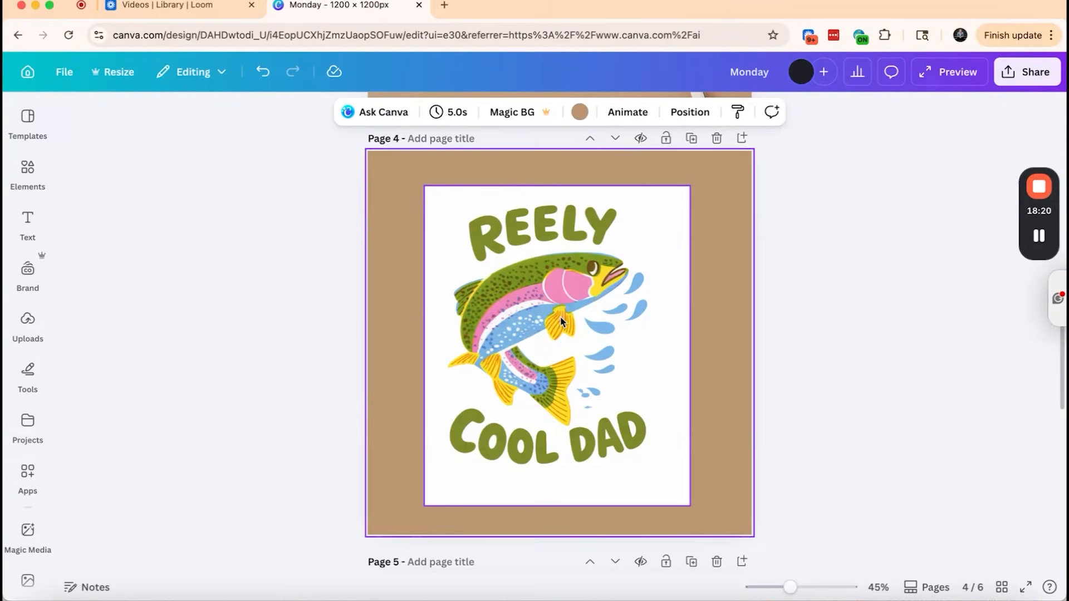
Inspect the REELY COOL DAD fish graphic on page 4 up close, search the apps for vectorify, and open Vectorify
scroll(562, 321, up, 15)
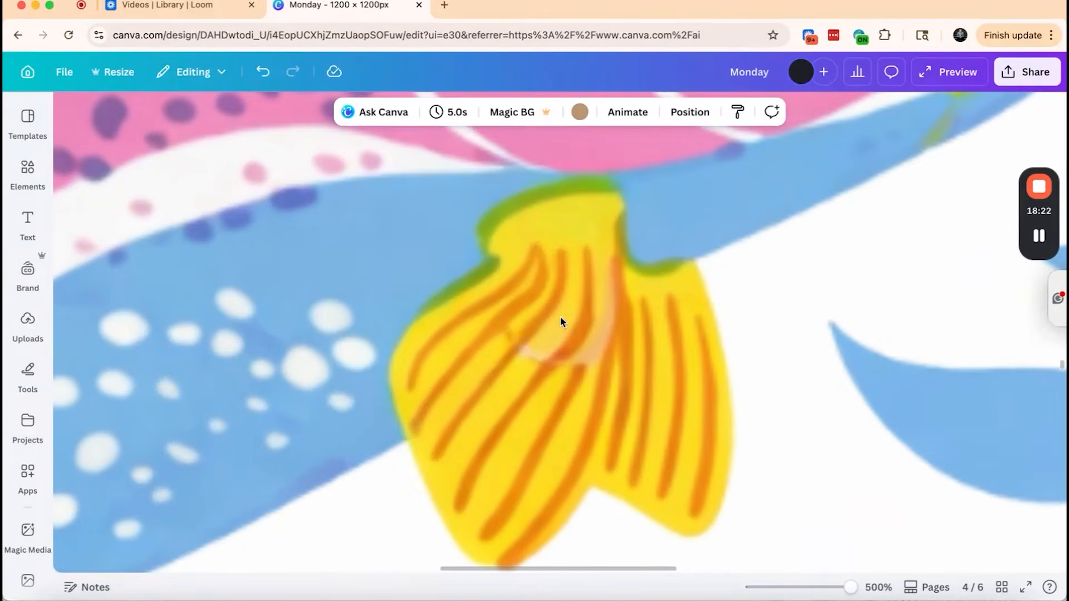
scroll(497, 379, down, 15)
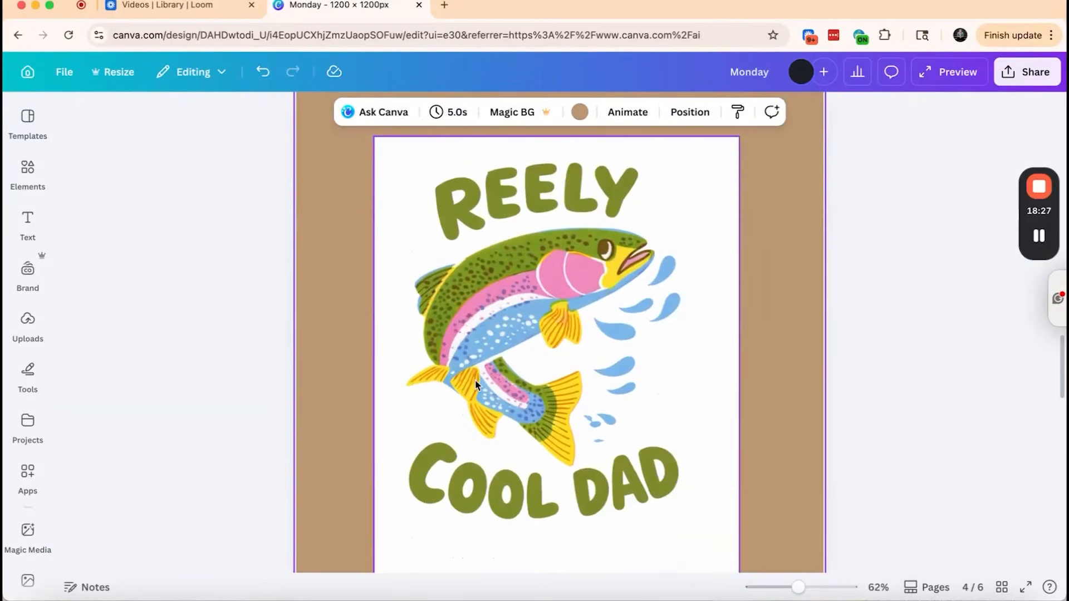
scroll(476, 384, down, 3)
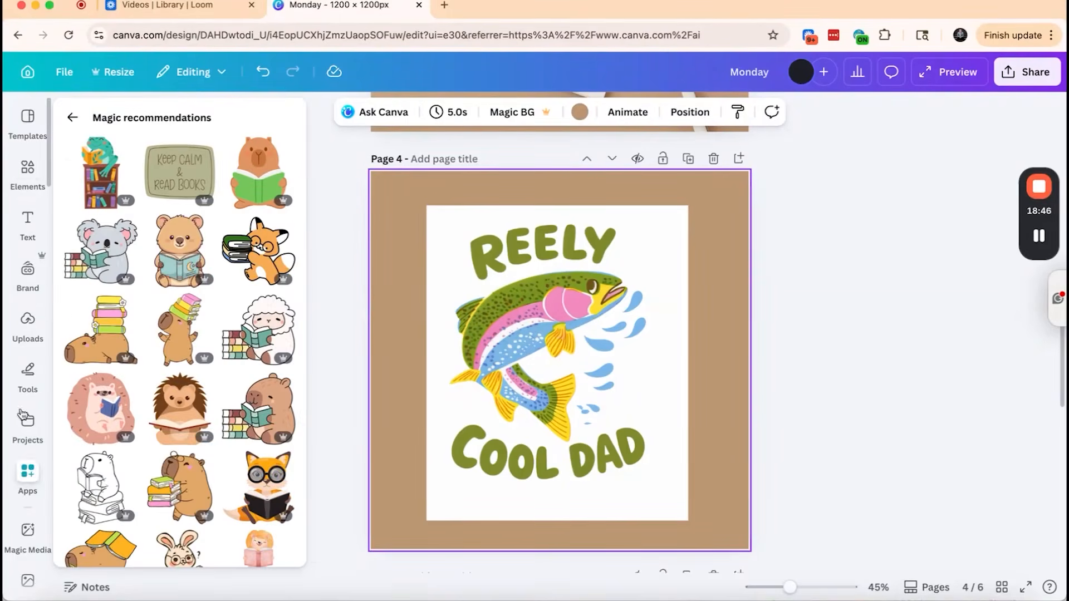
click(28, 426)
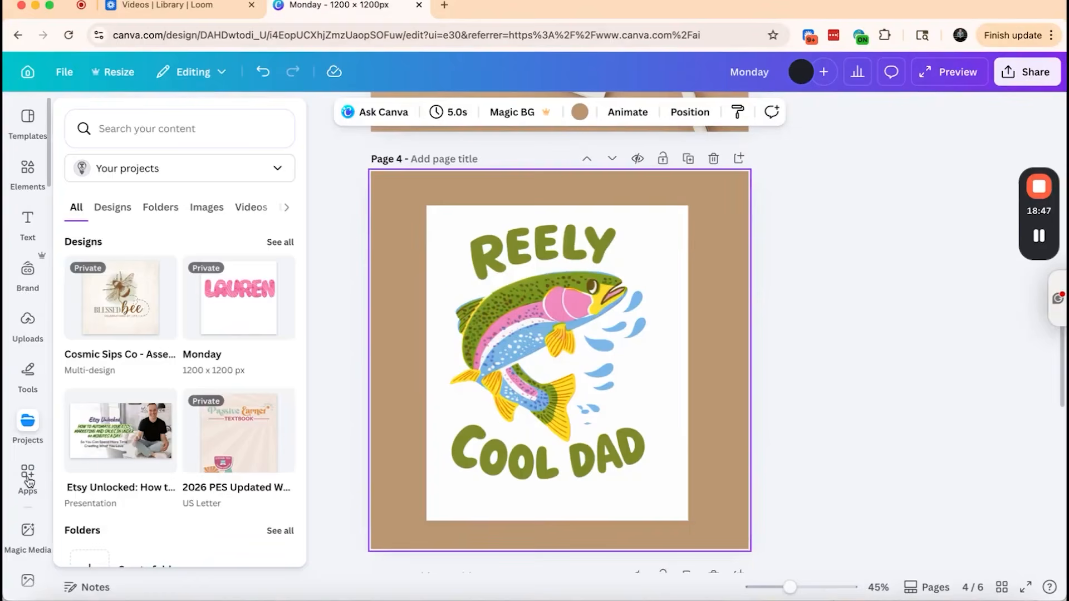
click(28, 478)
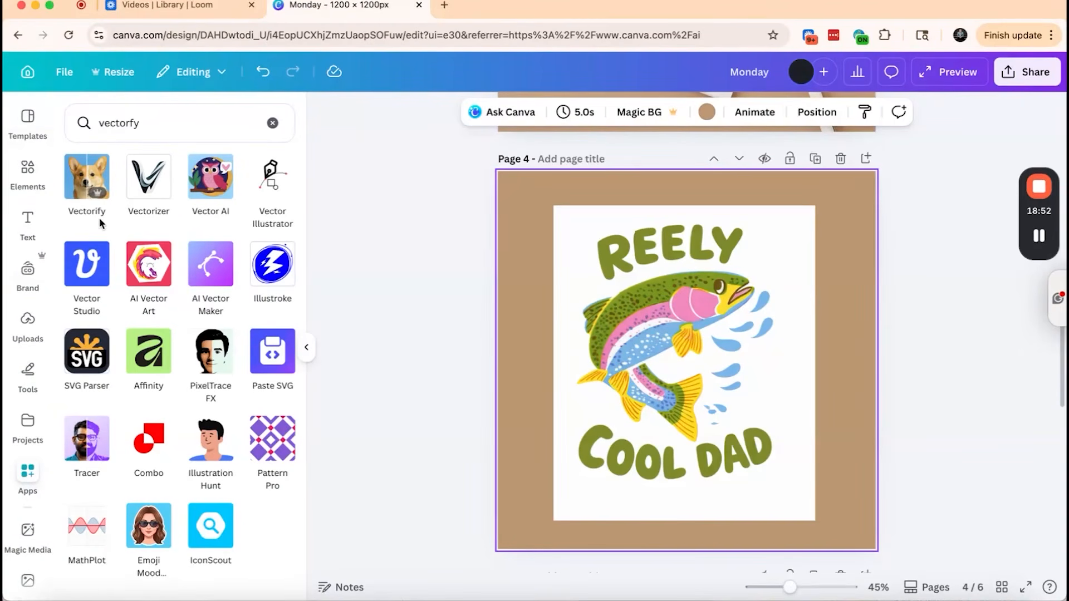
click(130, 126)
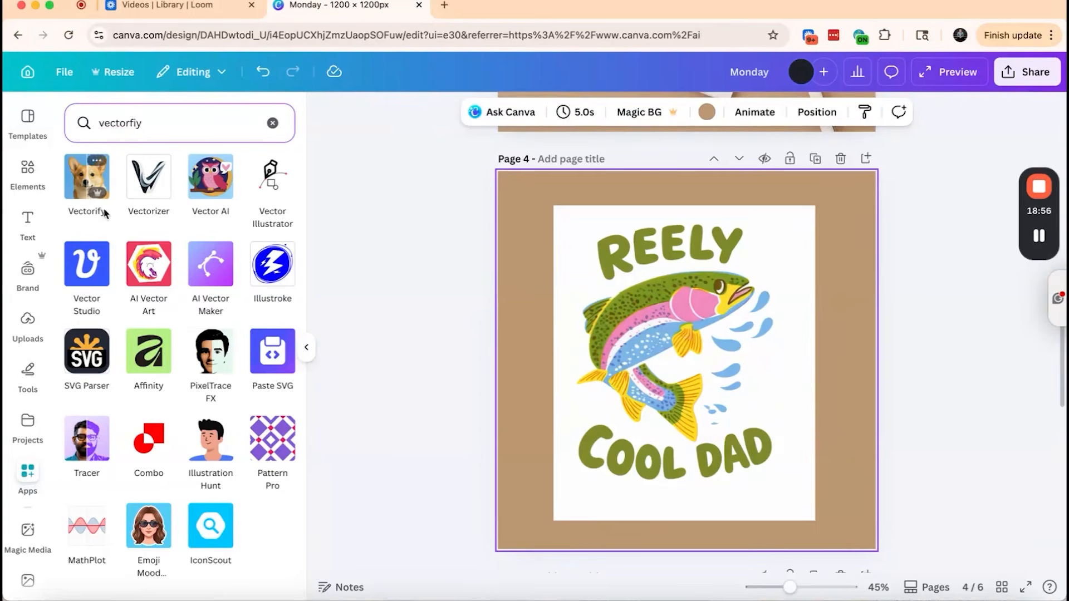
key(BackSpace)
text(if)
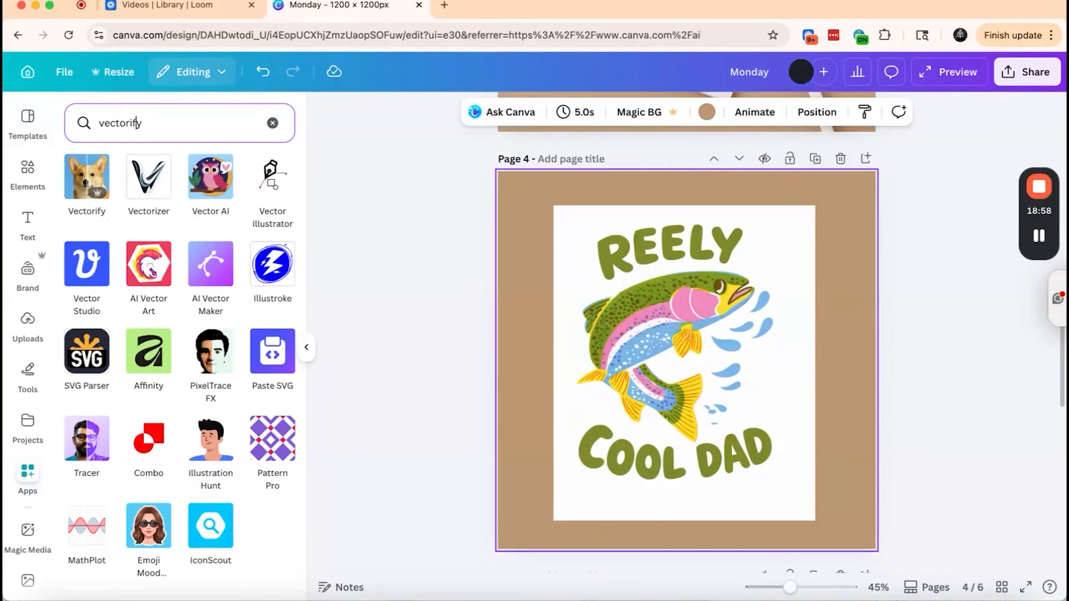
click(79, 191)
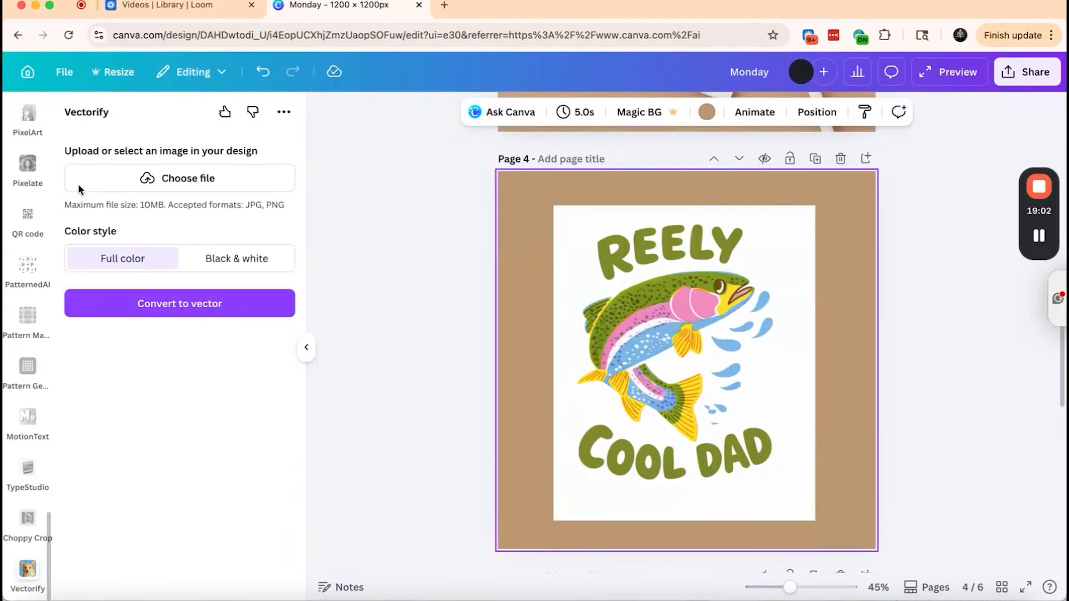
Select the REELY COOL DAD fish image, preview the Black & white style, and convert it to a vector in Full color
click(750, 389)
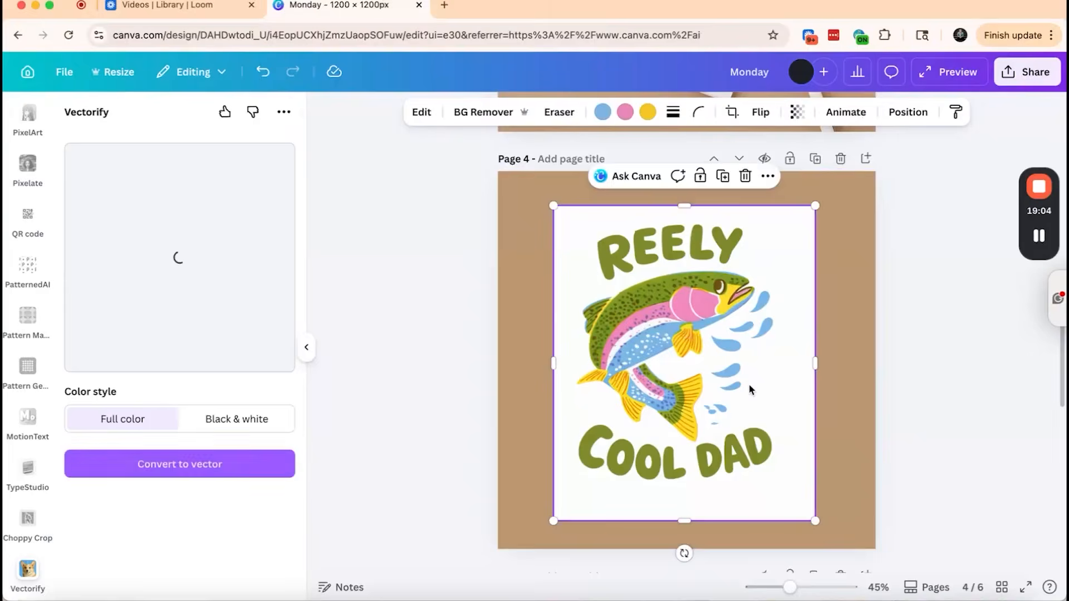
click(255, 430)
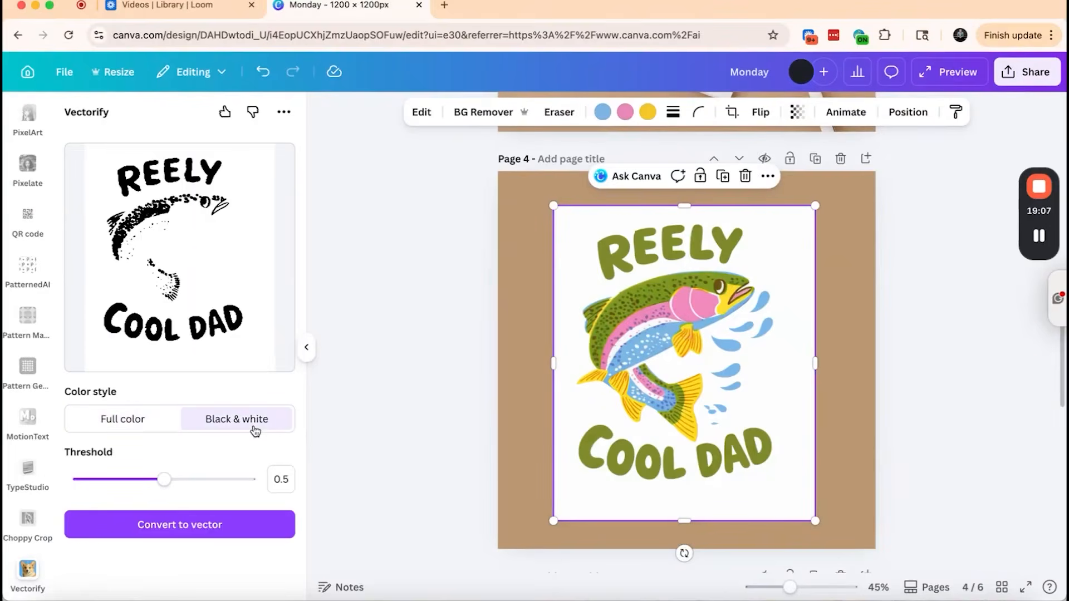
click(135, 424)
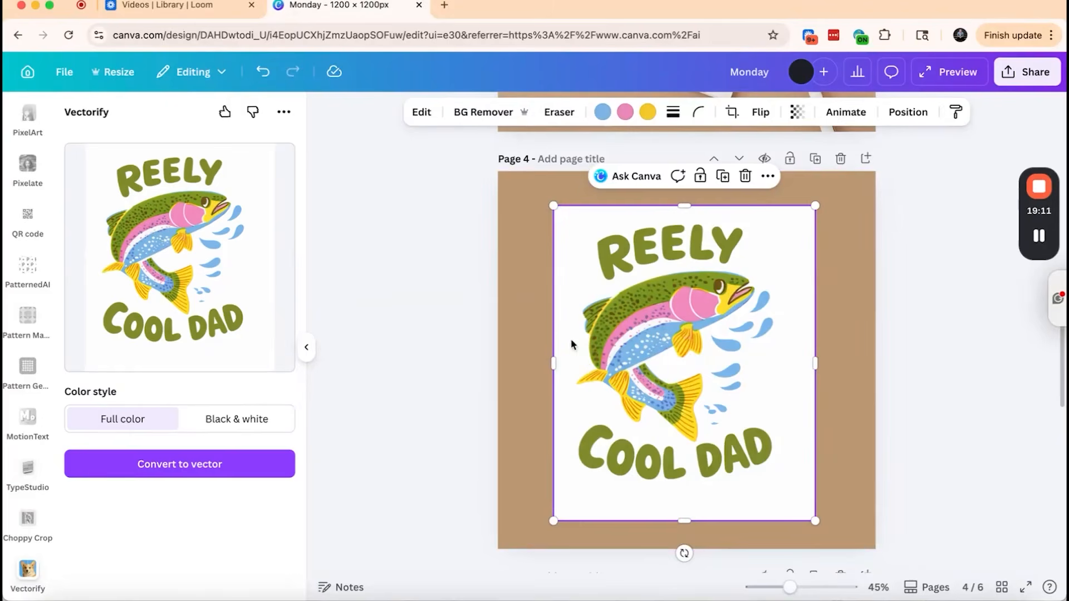
click(174, 473)
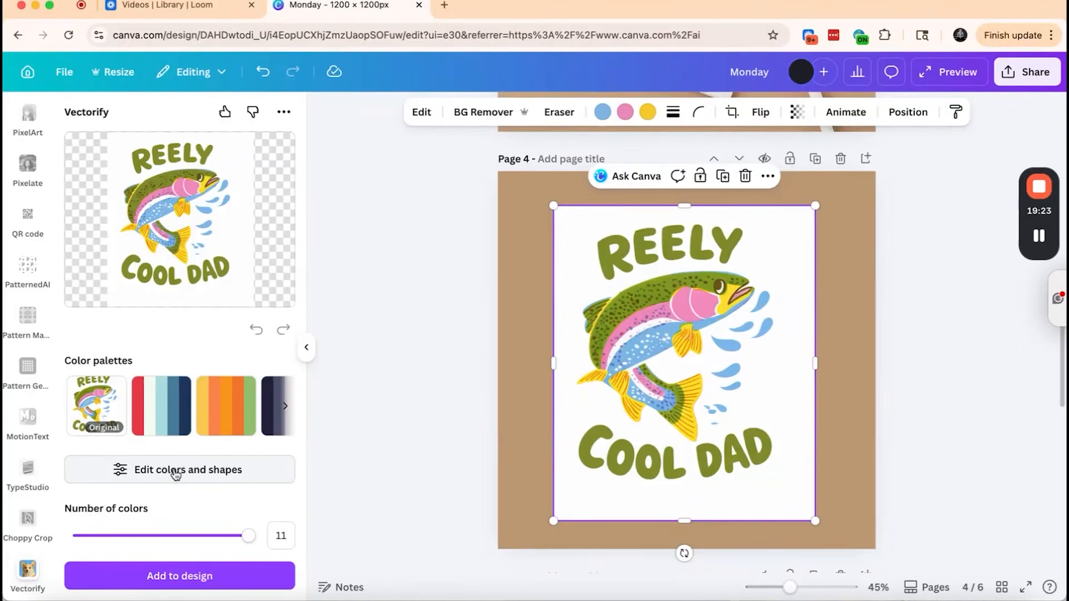
Try several Vectorify color palettes on the fish vector, including the green-blue and pink ones, and return to the Original colors
scroll(176, 473, down, 4)
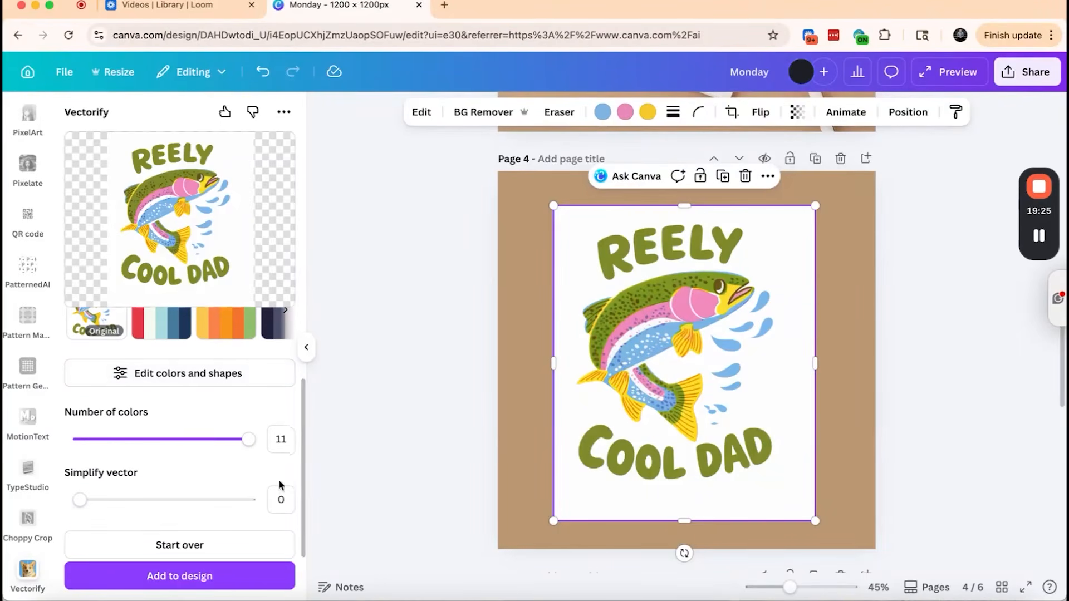
scroll(206, 424, up, 4)
scroll(202, 415, down, 3)
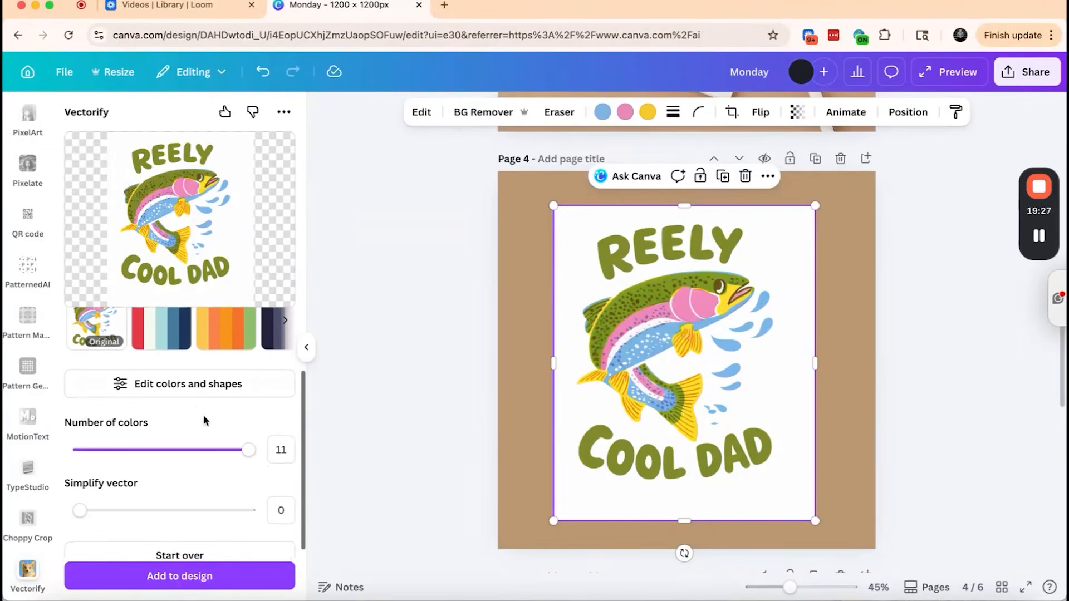
click(168, 323)
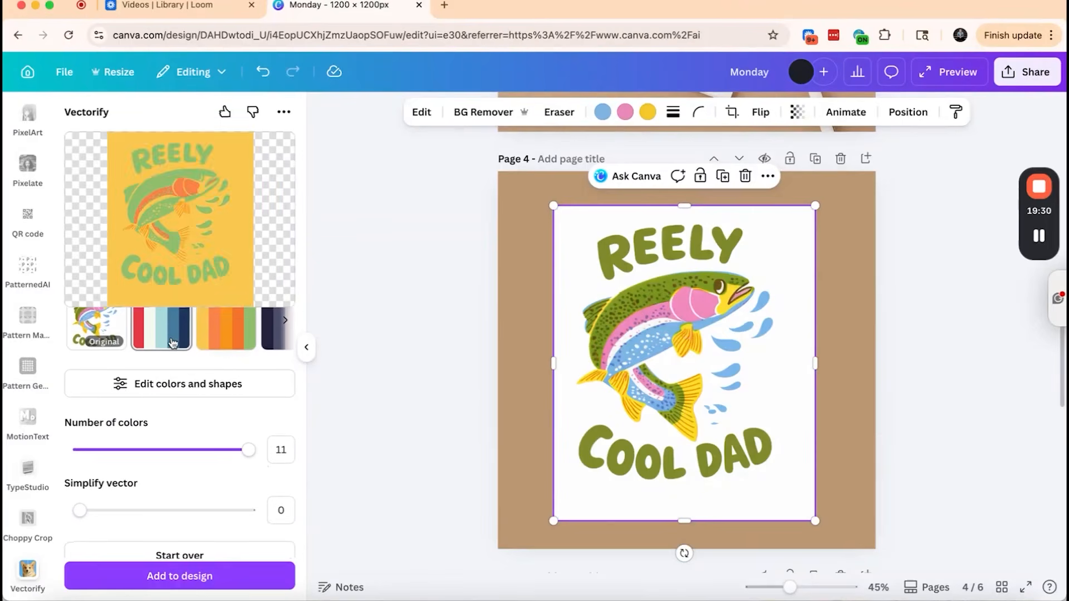
scroll(172, 343, up, 3)
scroll(191, 408, right, 2)
click(197, 410)
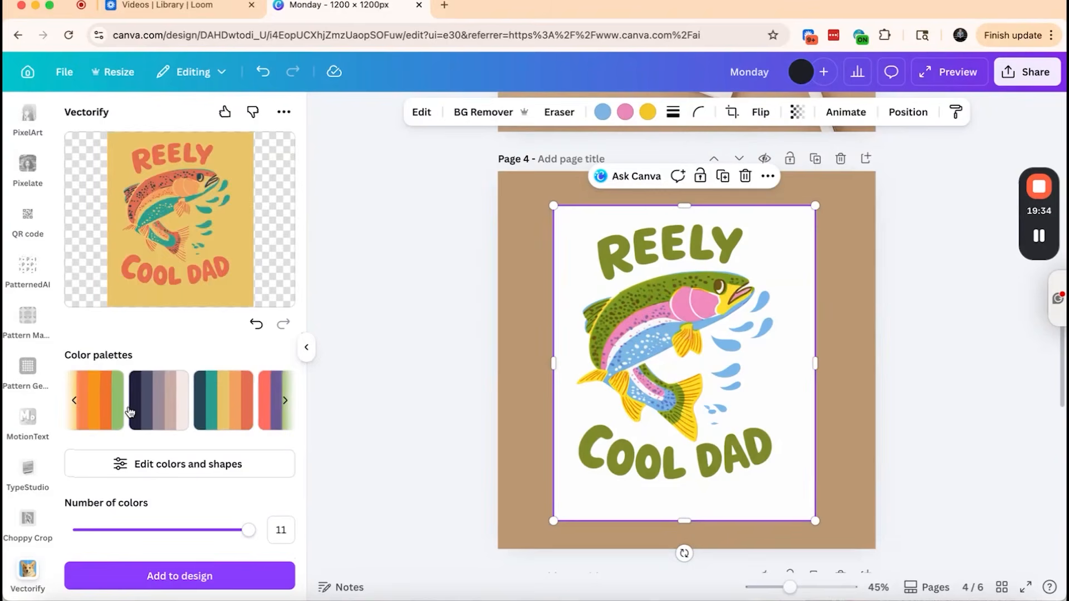
click(158, 413)
scroll(162, 412, right, 1)
click(225, 403)
scroll(224, 403, right, 1)
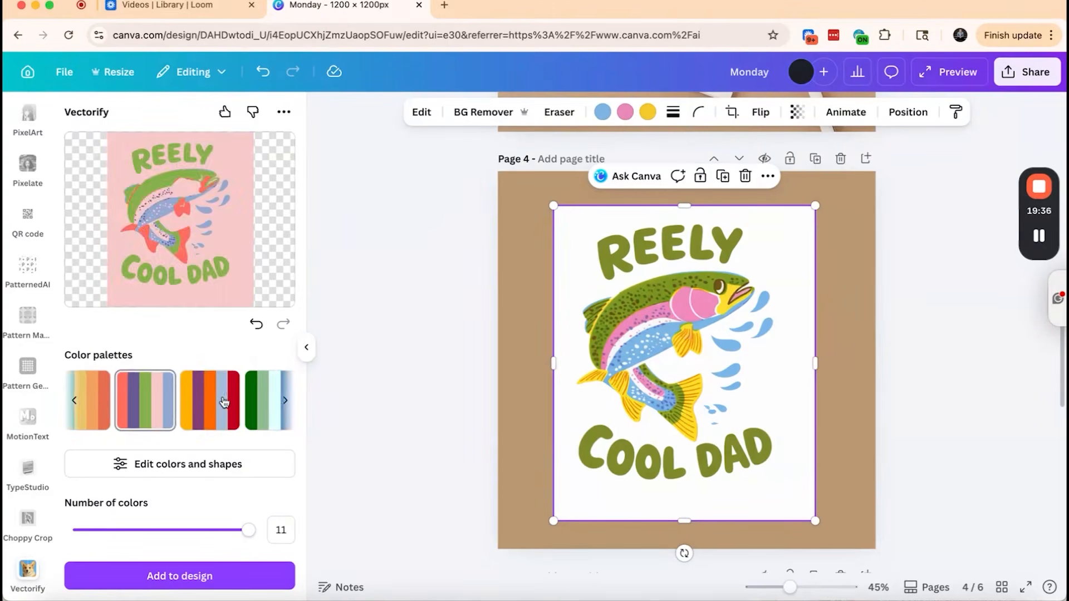
scroll(225, 403, right, 1)
click(224, 402)
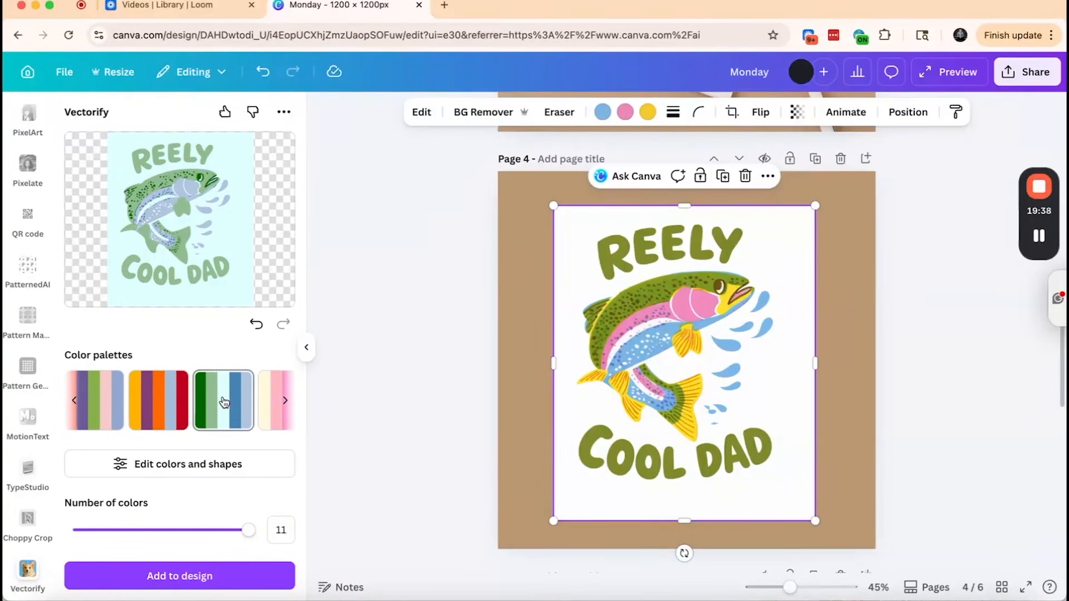
scroll(224, 402, right, 1)
click(209, 402)
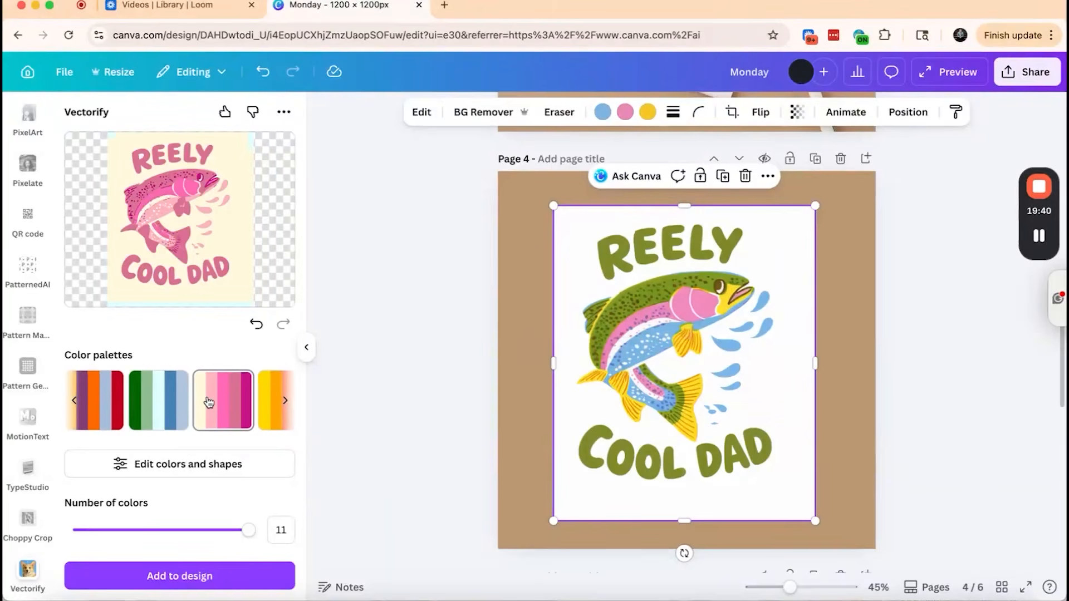
click(159, 402)
scroll(162, 404, left, 3)
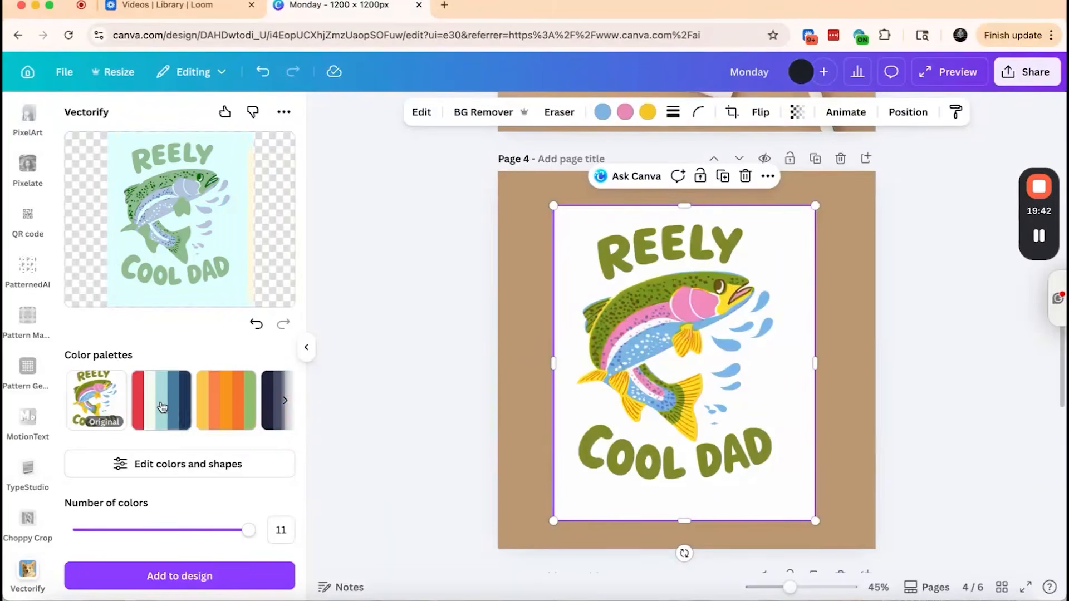
click(125, 402)
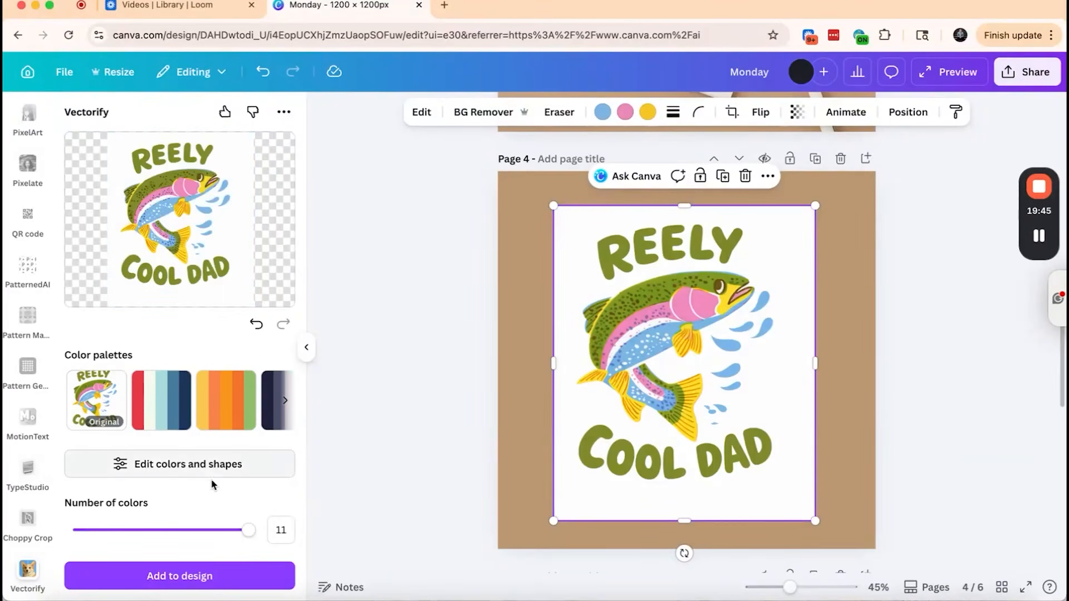
Check the Number of colors setting, open the vector's color and shape editor, and view the replacement colors for white
scroll(188, 562, down, 3)
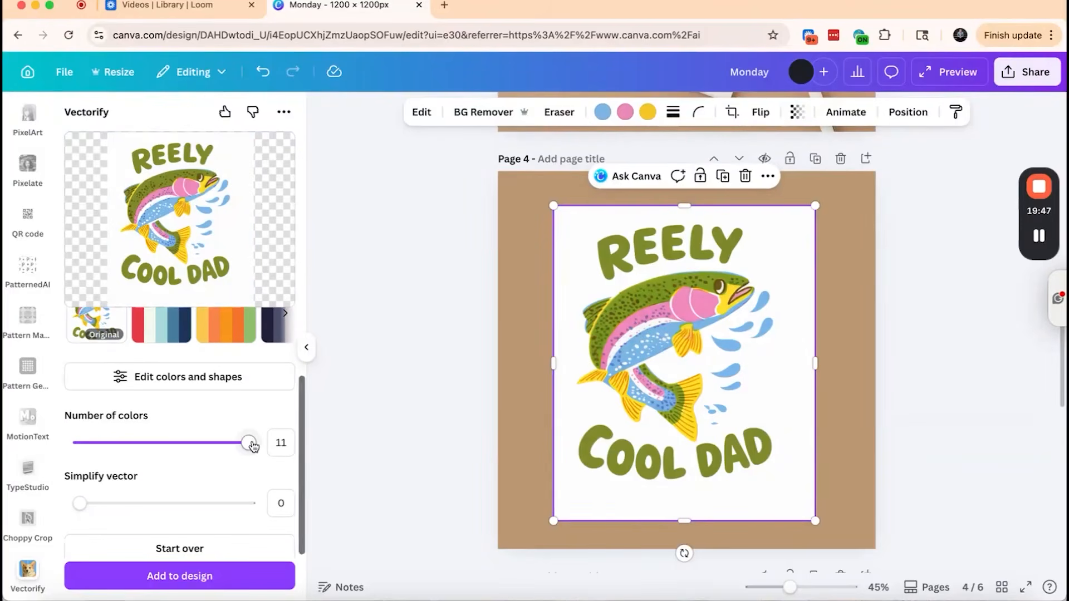
mouse_move(252, 445)
mouse_down()
mouse_move(83, 442)
mouse_move(248, 443)
mouse_up()
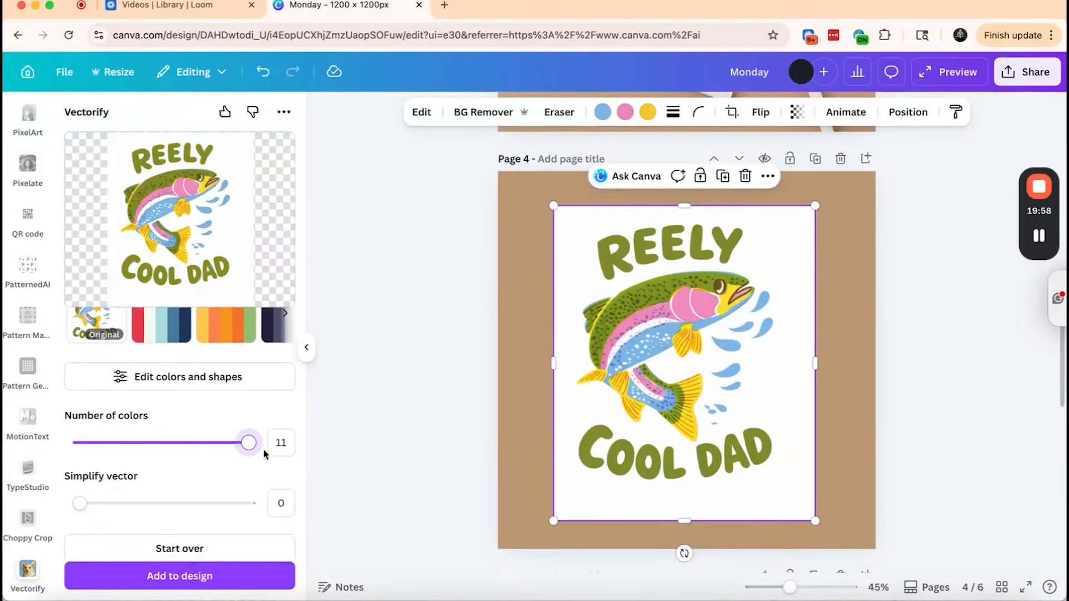
click(188, 382)
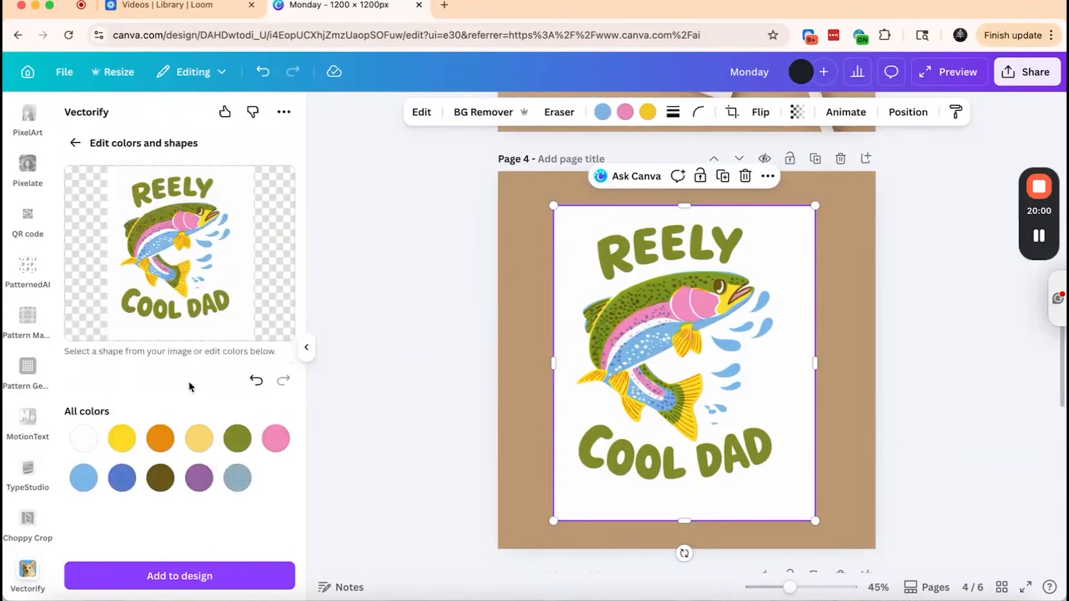
click(85, 440)
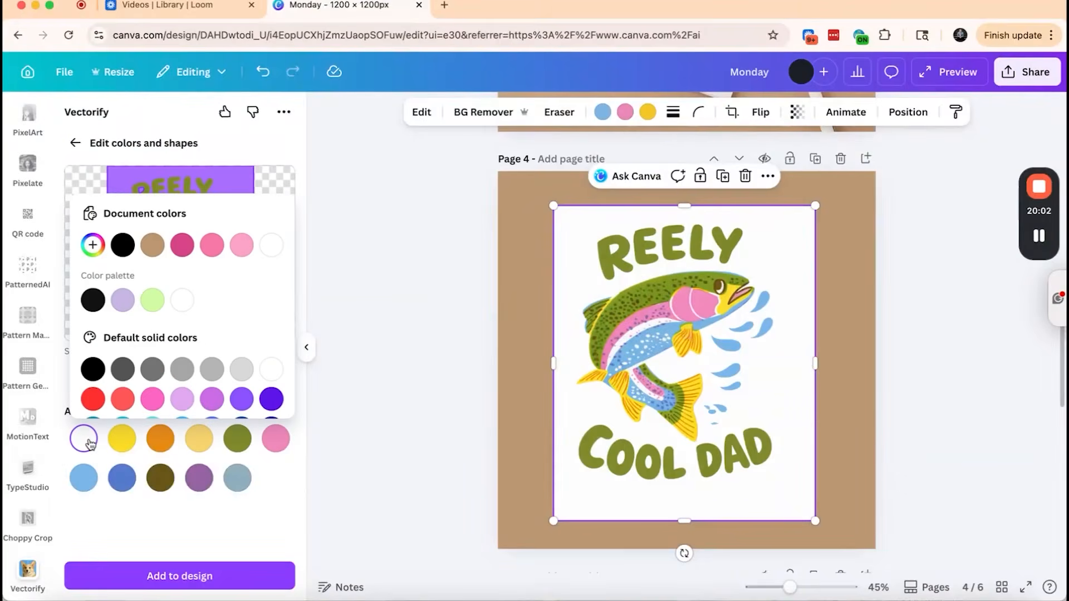
click(122, 528)
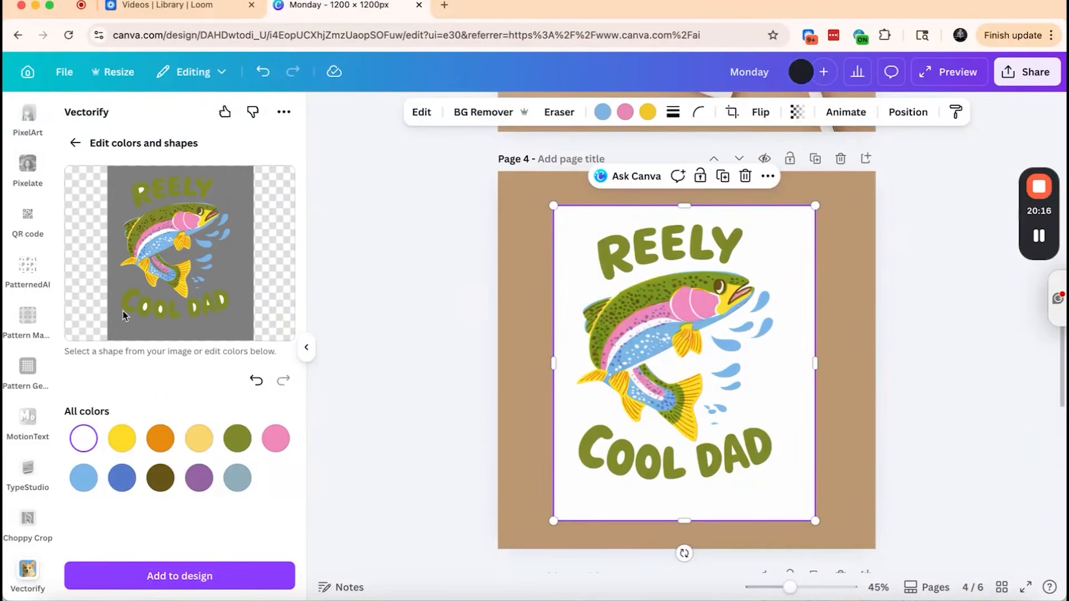
Erase the white background shape and the white center of the first O in COOL from the fish vector
click(124, 323)
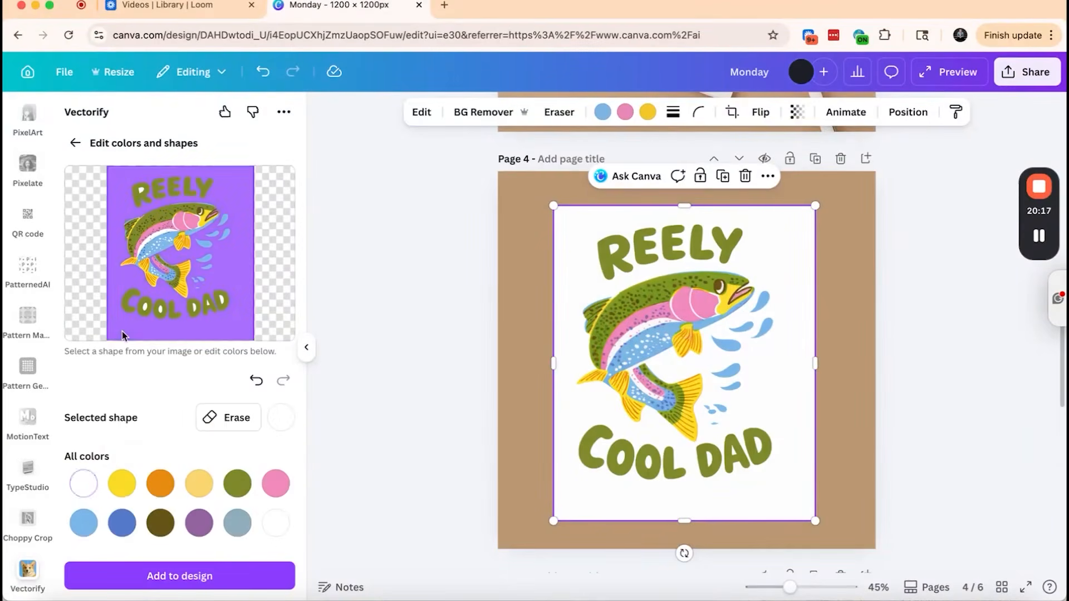
click(146, 307)
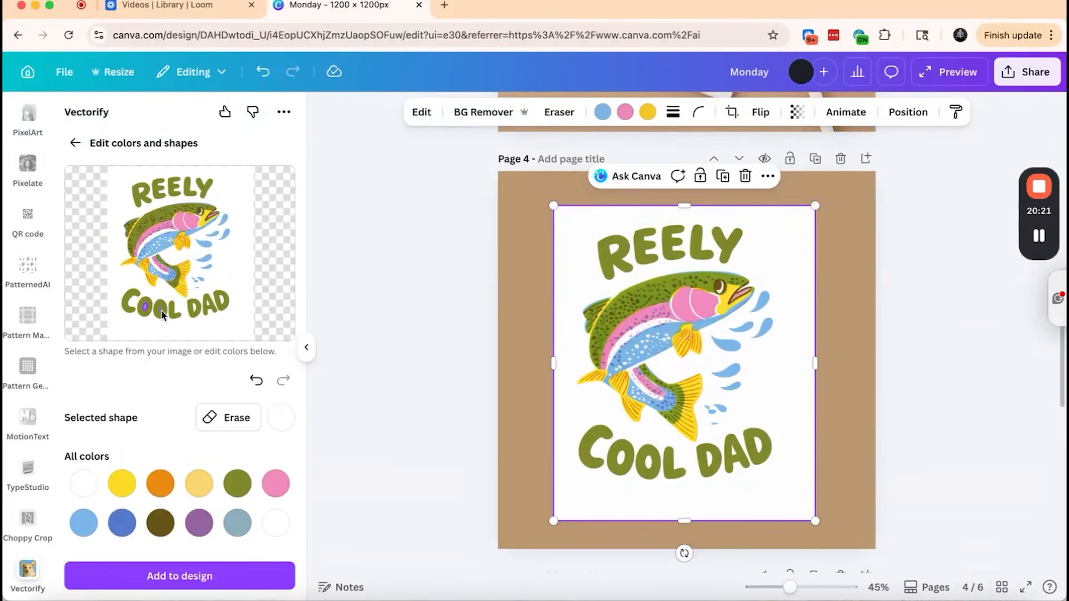
click(162, 329)
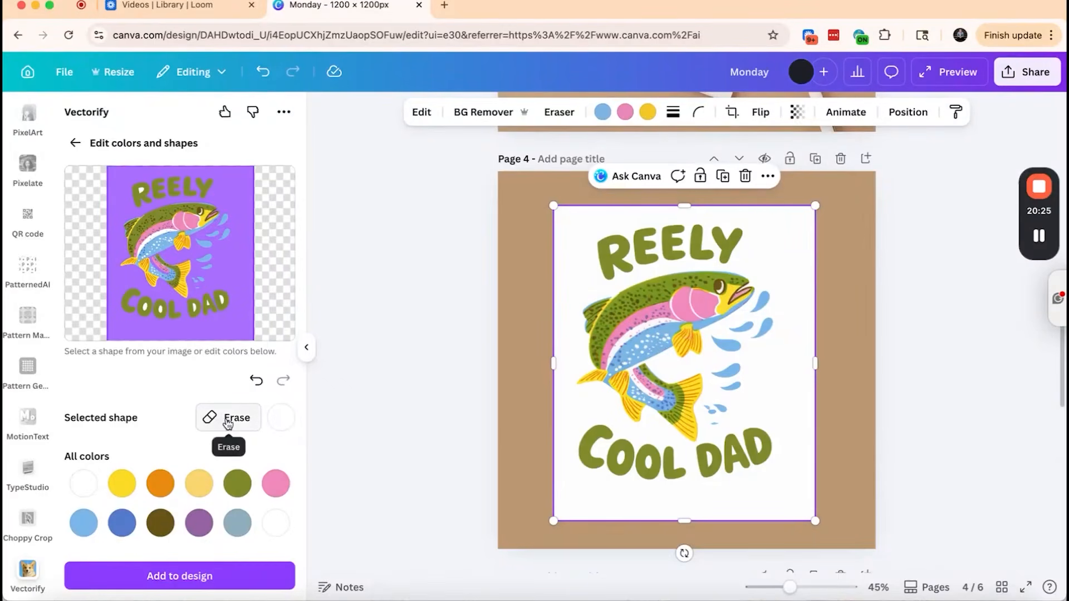
click(228, 422)
click(146, 308)
click(228, 419)
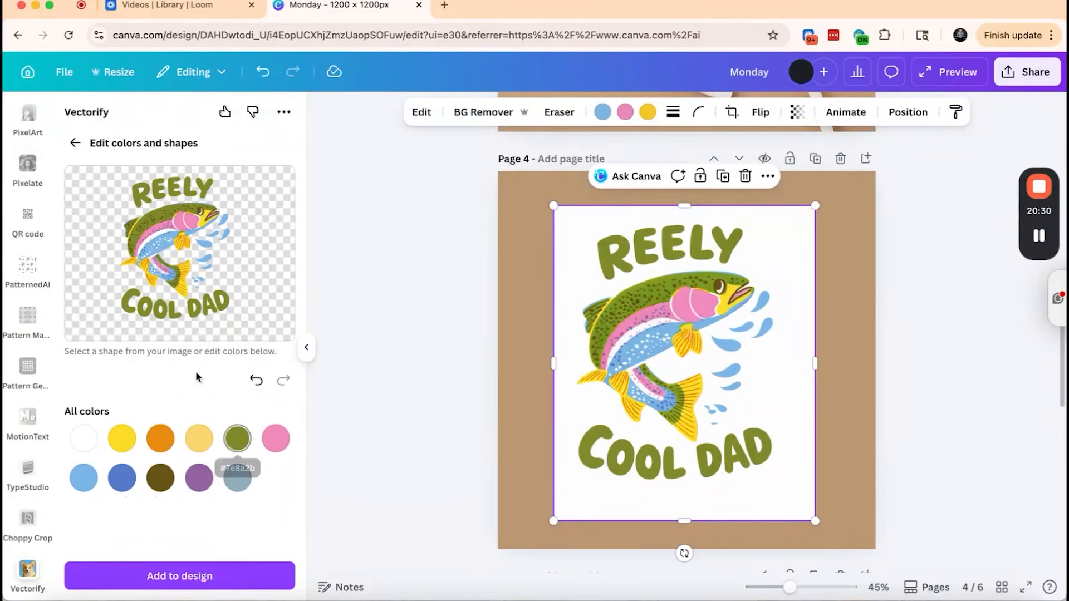
Erase the white centers in COOL's second O, in DAD, and in the R of REELY, and return to Vectorify's main settings
click(161, 317)
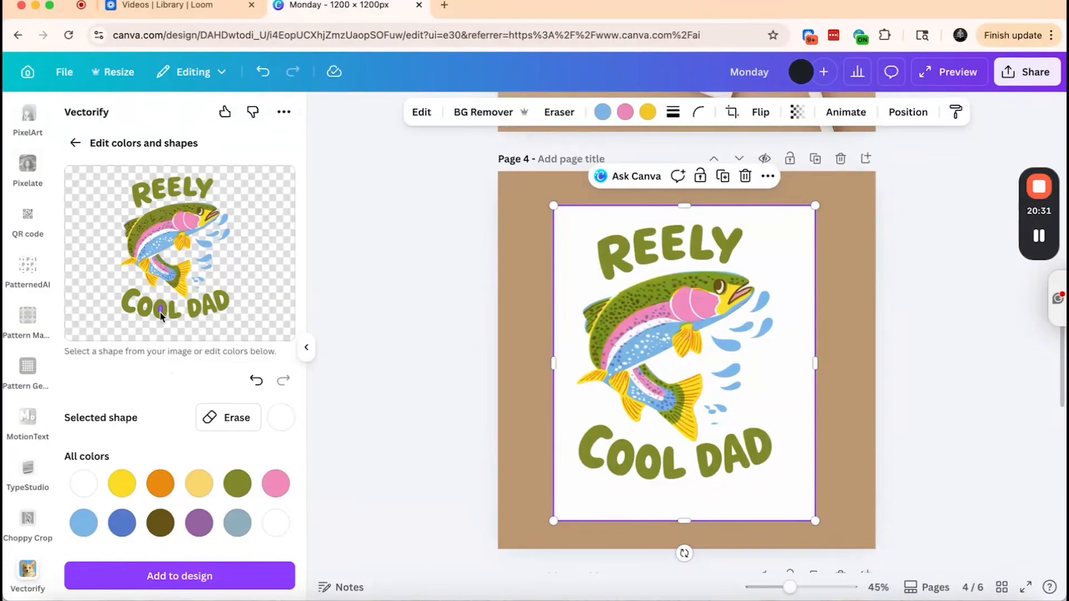
click(228, 421)
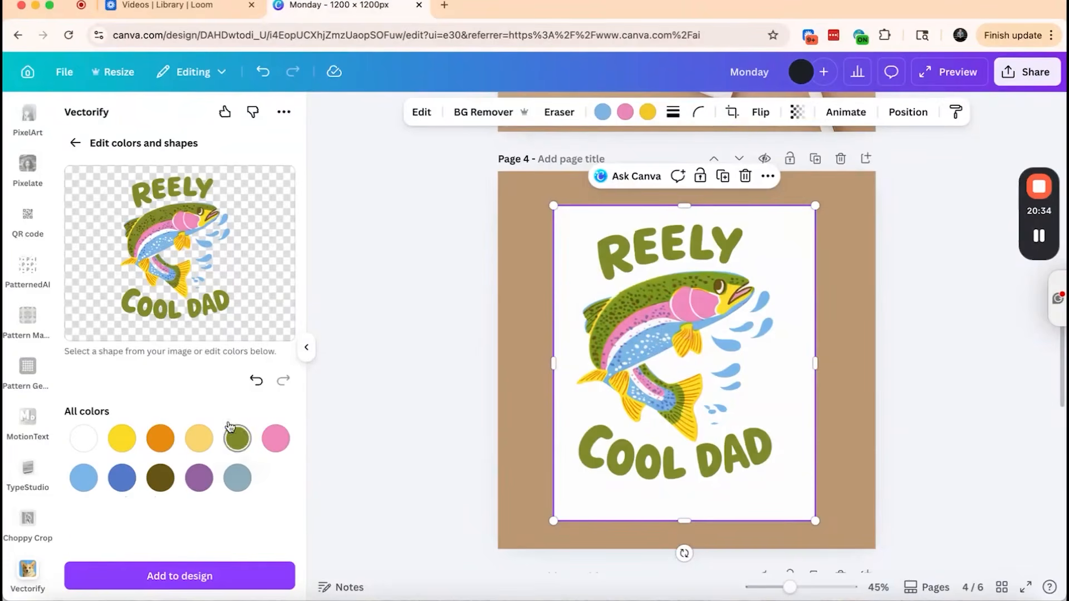
click(209, 305)
click(222, 419)
scroll(155, 270, up, 5)
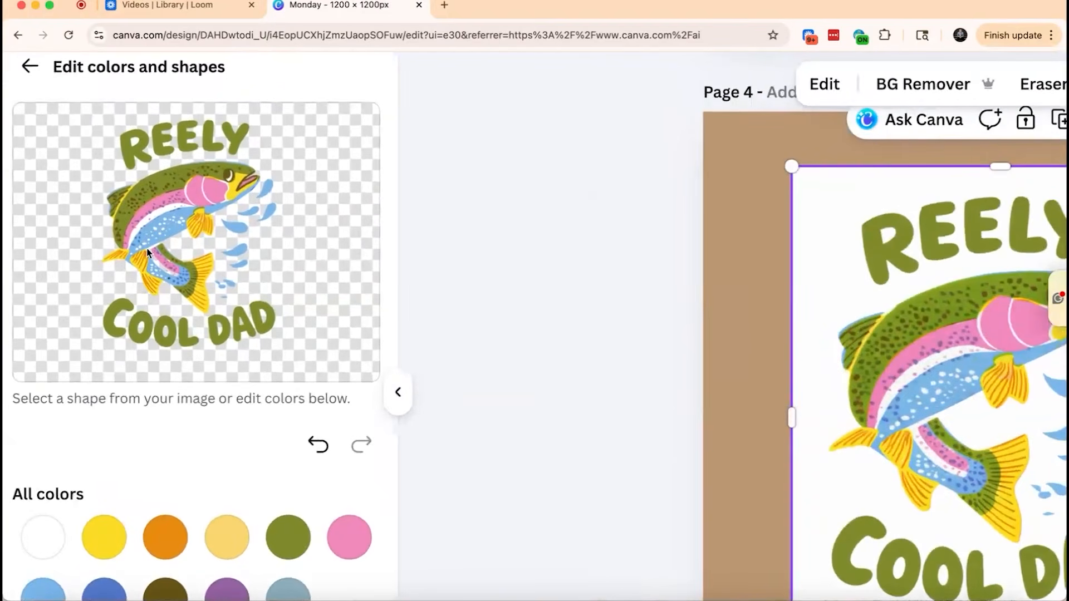
scroll(154, 240, down, 5)
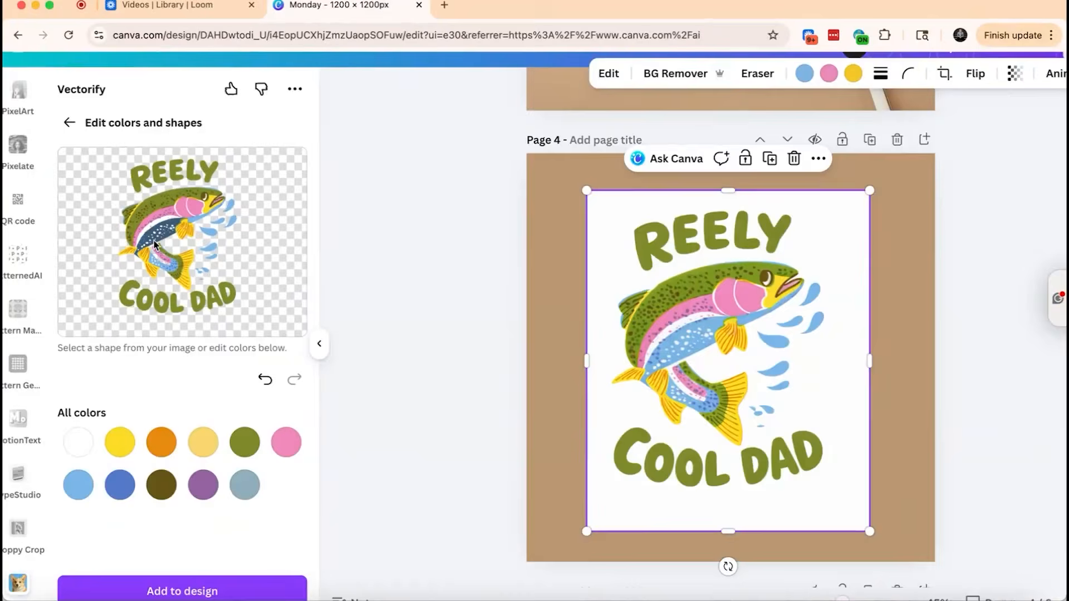
click(141, 175)
click(231, 421)
scroll(202, 442, down, 1)
click(70, 106)
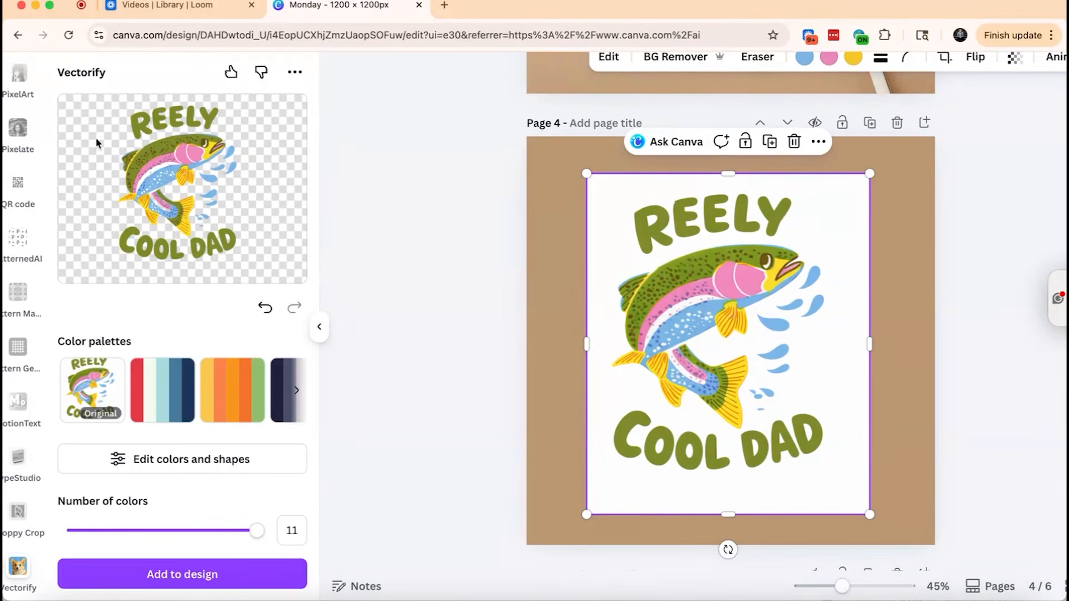
Preview the red-and-blue color palette on the vector, restore the Original colors, and leave Simplify vector at 0
click(162, 396)
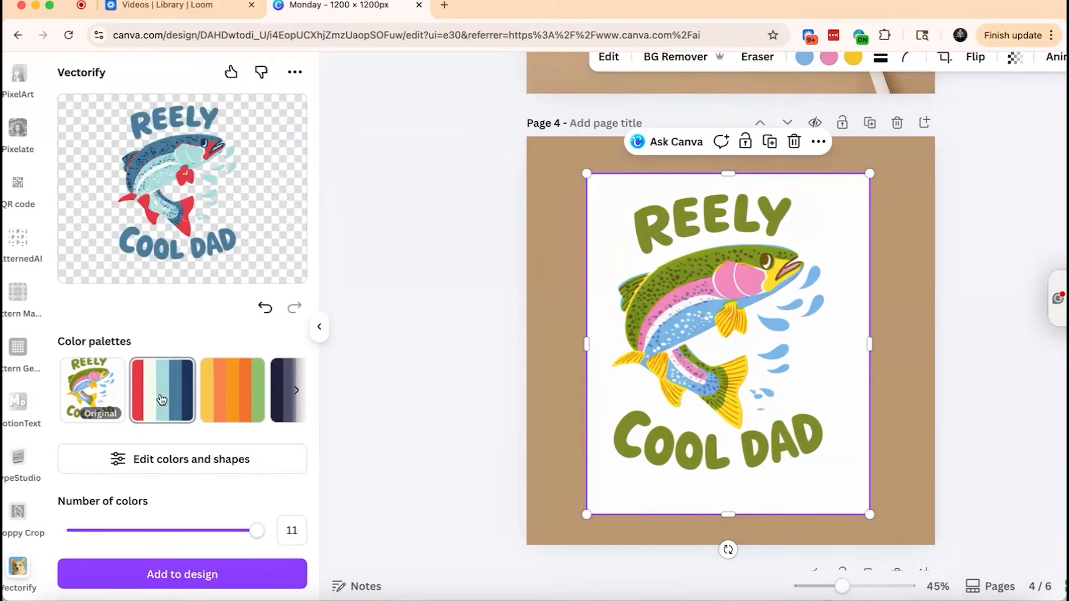
click(94, 399)
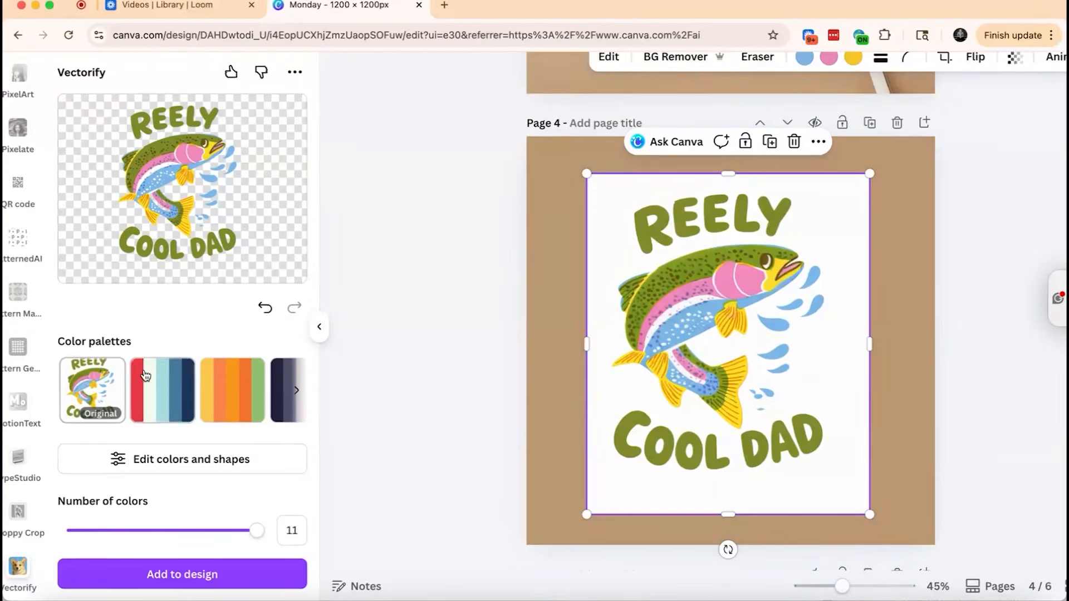
scroll(128, 384, down, 3)
drag(77, 495, 19, 465)
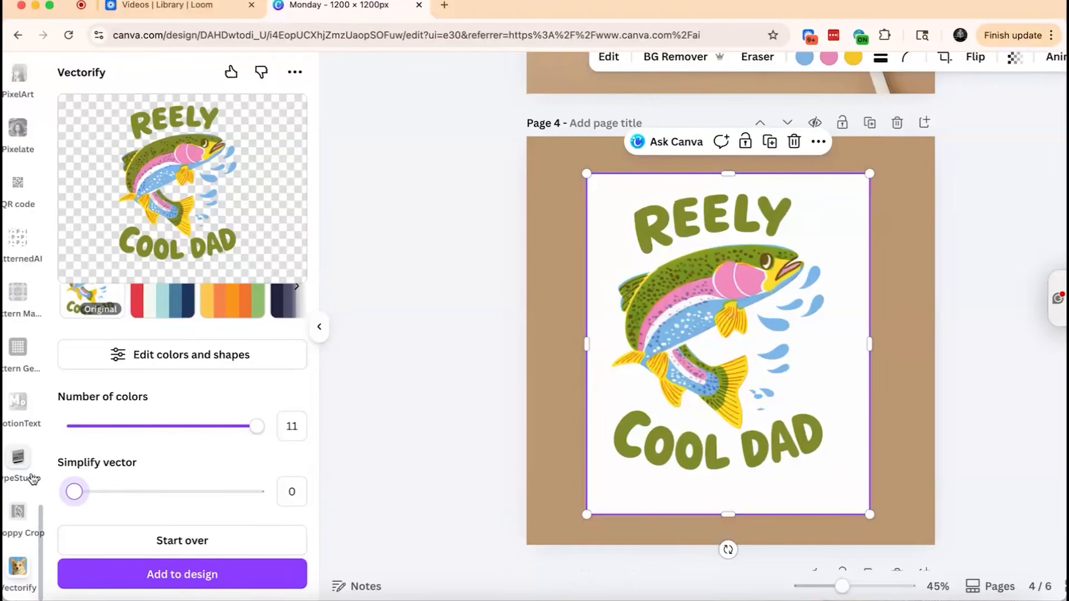
Add the fish vector to page 4, move it over the right edge of the original image, and duplicate the page
click(206, 579)
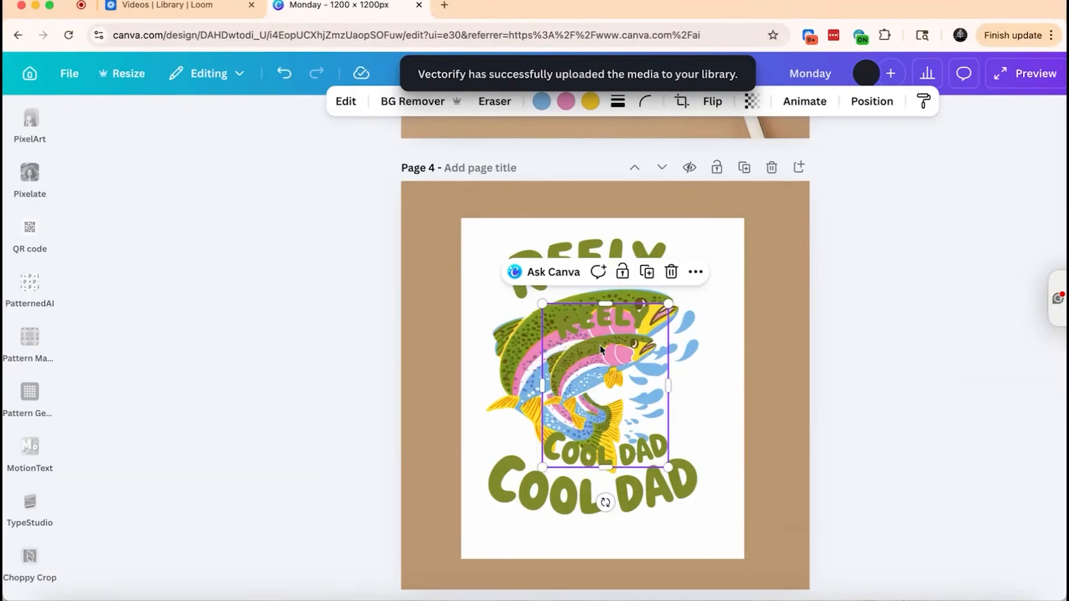
drag(600, 350, 738, 388)
click(744, 167)
Delete the white-background fish image from page 5, and center and enlarge the transparent fish vector to nearly fill the page
click(650, 283)
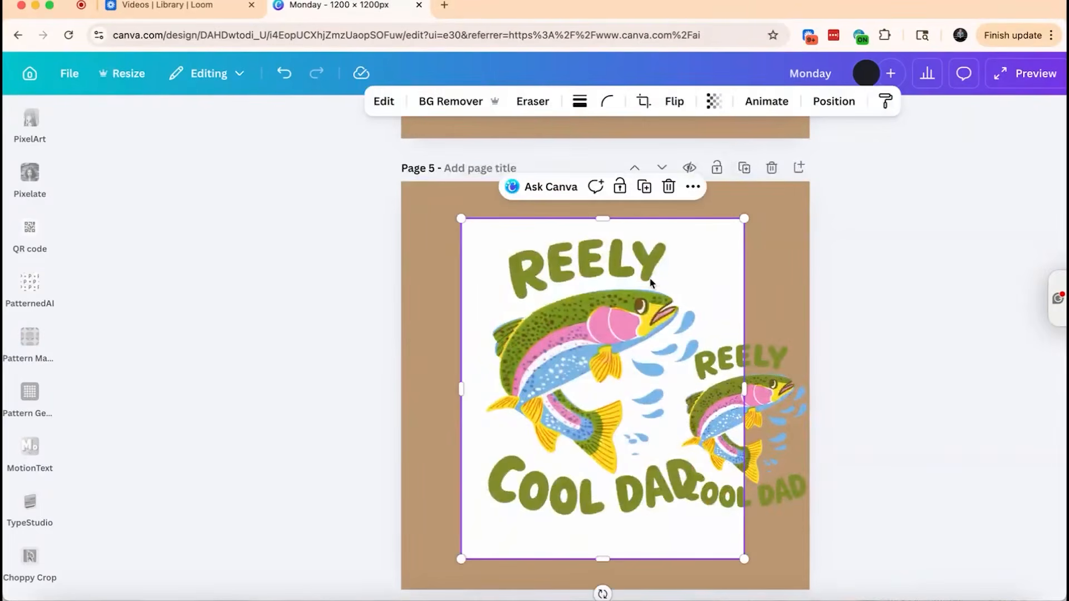
key(Delete)
click(779, 413)
drag(779, 412, 601, 372)
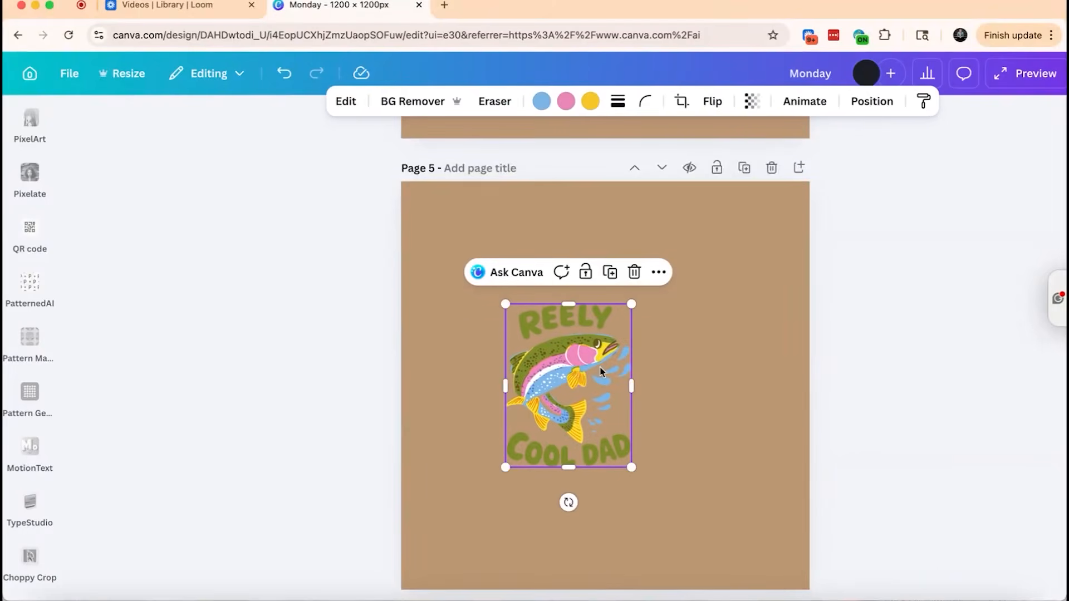
drag(632, 467, 749, 588)
drag(682, 502, 666, 429)
drag(723, 532, 735, 551)
Add the uploaded photo of the woman in the gray sweater to the blank page 7
scroll(622, 451, down, 2)
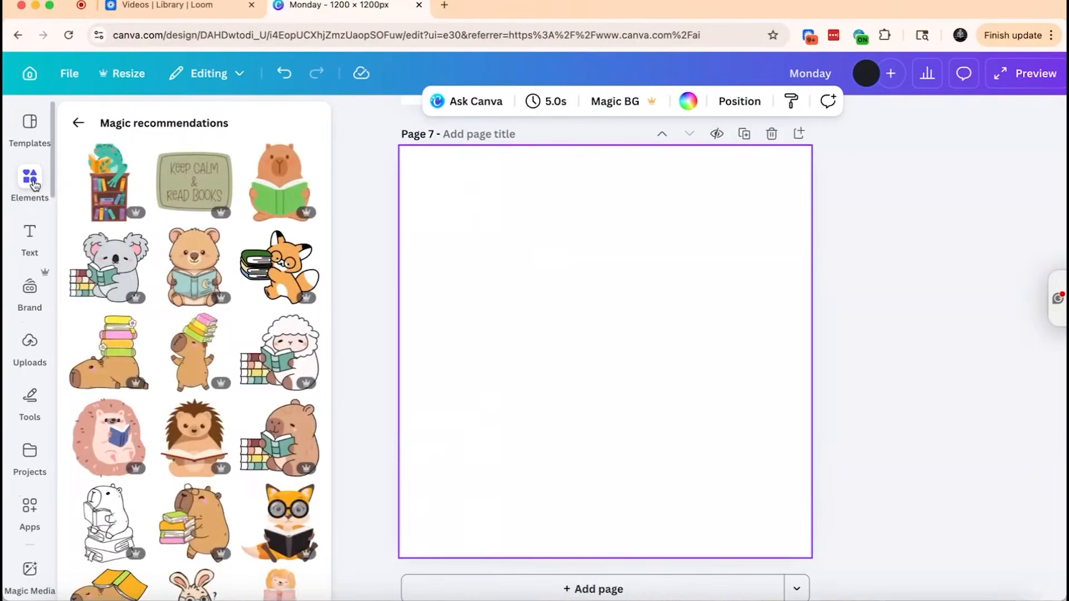
click(30, 345)
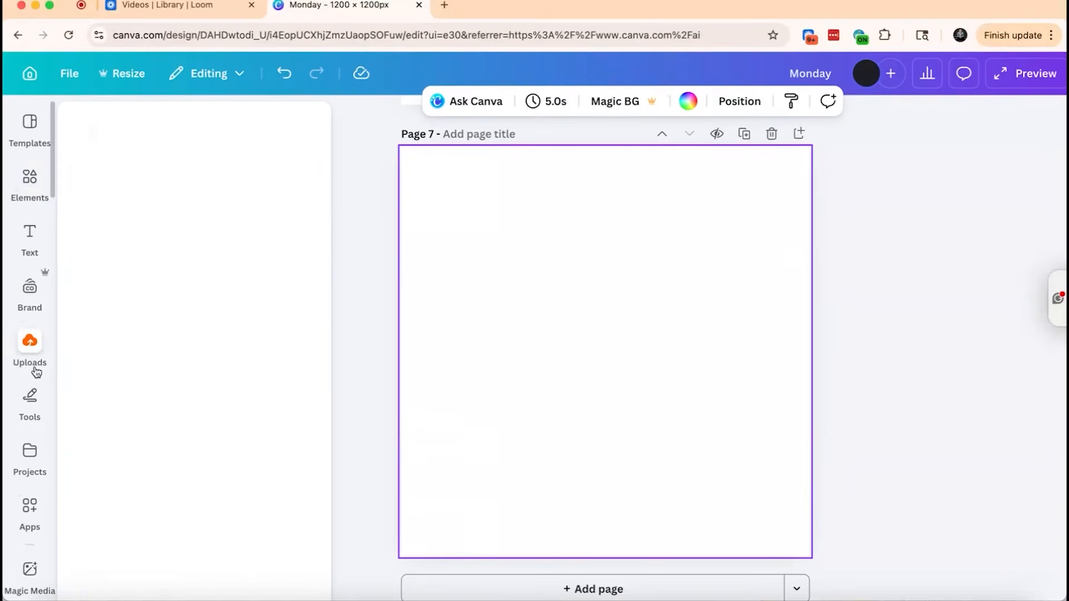
scroll(185, 391, down, 5)
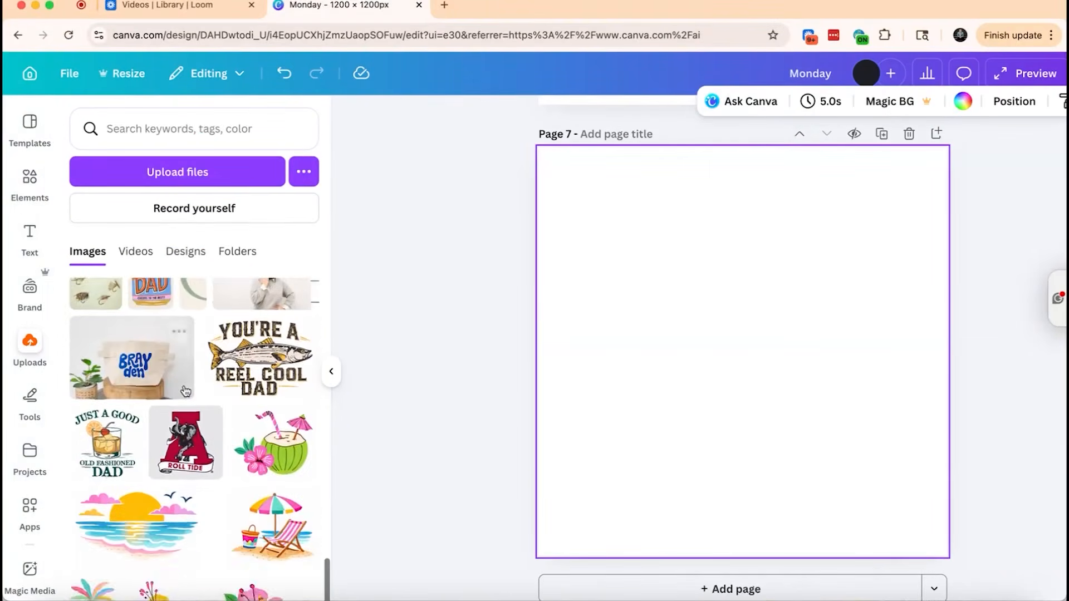
scroll(185, 391, up, 1)
click(262, 314)
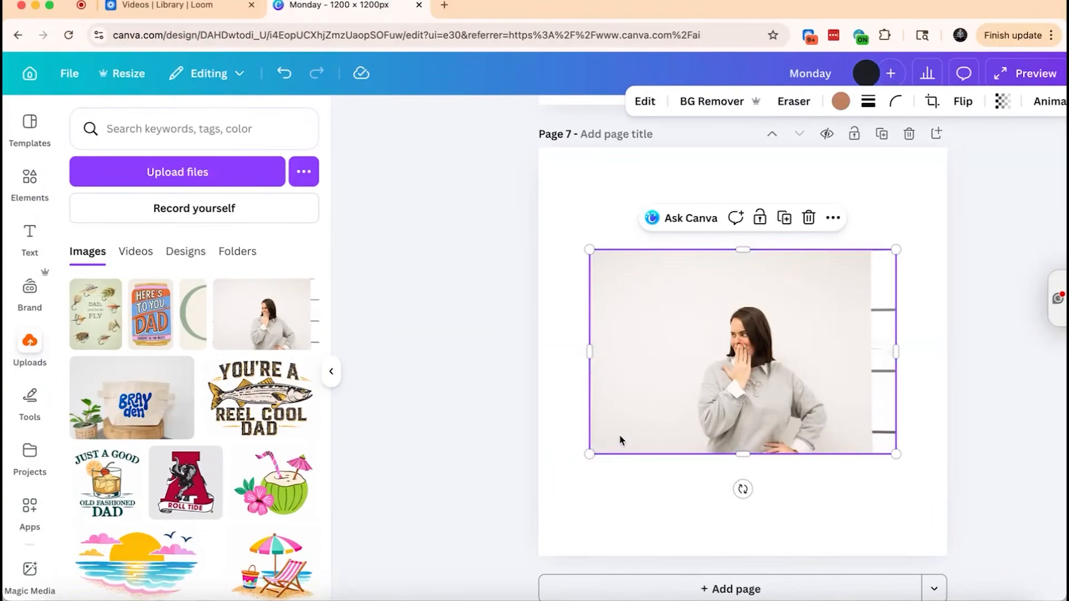
Enlarge the woman's photo beyond the page width and shift it upward so she sits near the middle of page 7
drag(589, 454, 436, 556)
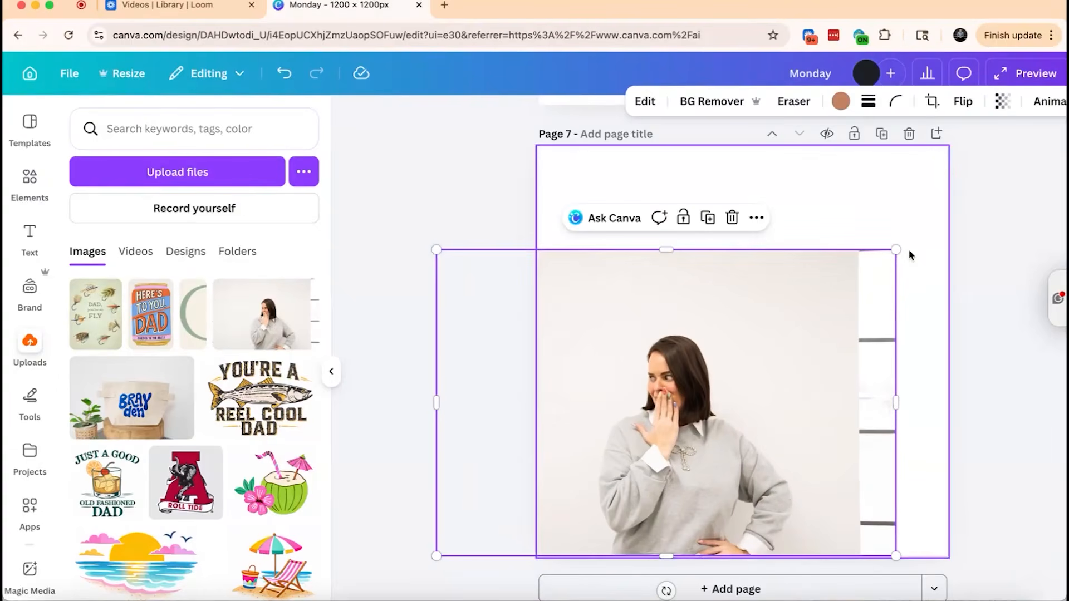
drag(895, 250, 979, 195)
drag(814, 336, 818, 308)
click(400, 441)
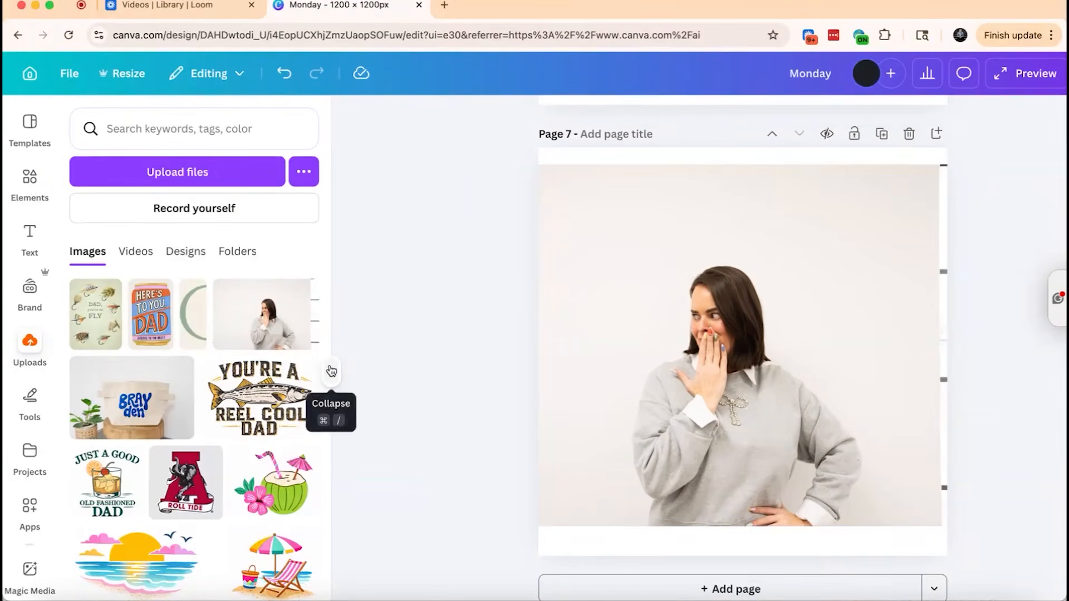
Clear the vectorify search in the apps and open Choppy Crop from the Graphic design category
scroll(47, 388, down, 2)
scroll(45, 384, down, 1)
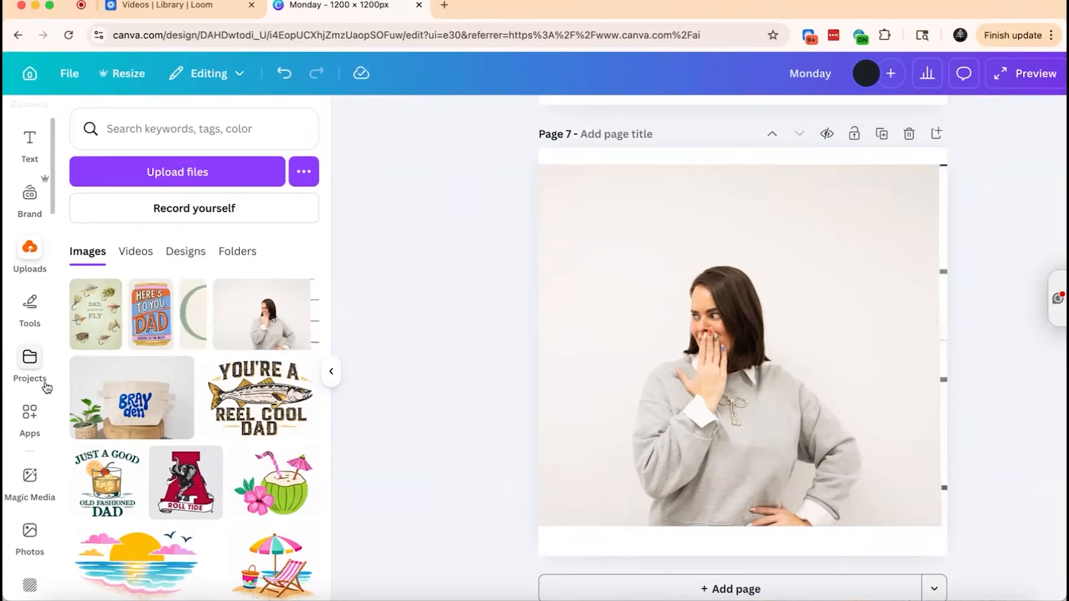
click(332, 371)
click(48, 430)
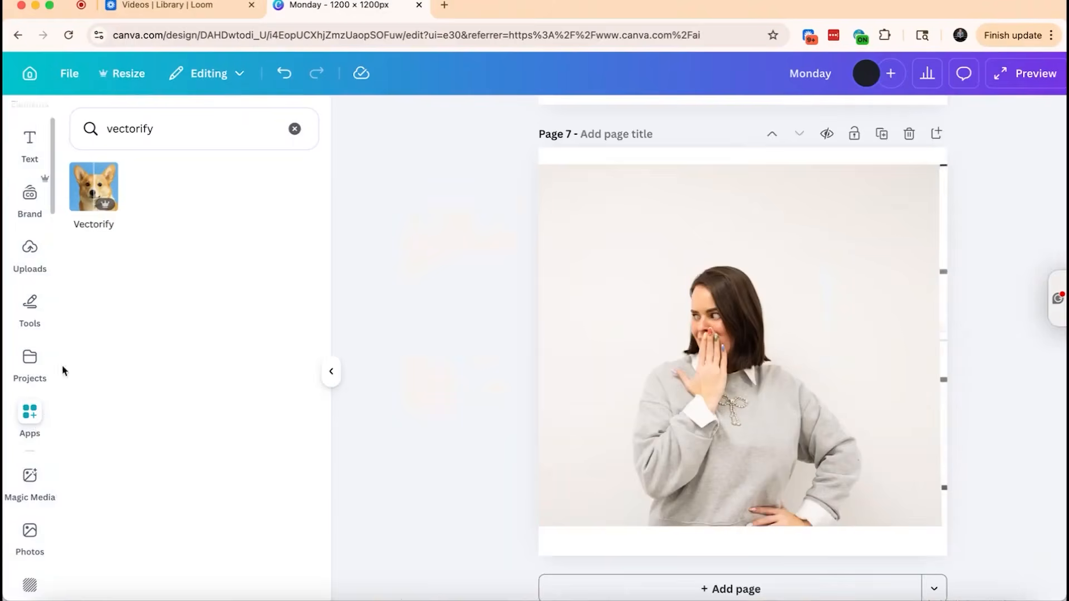
click(290, 132)
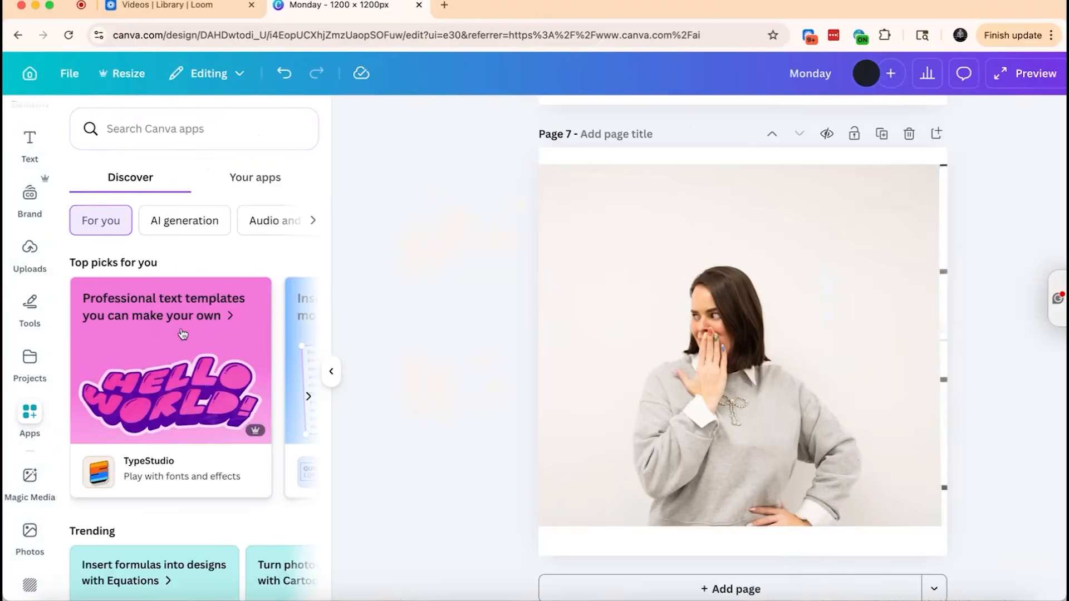
scroll(179, 334, down, 10)
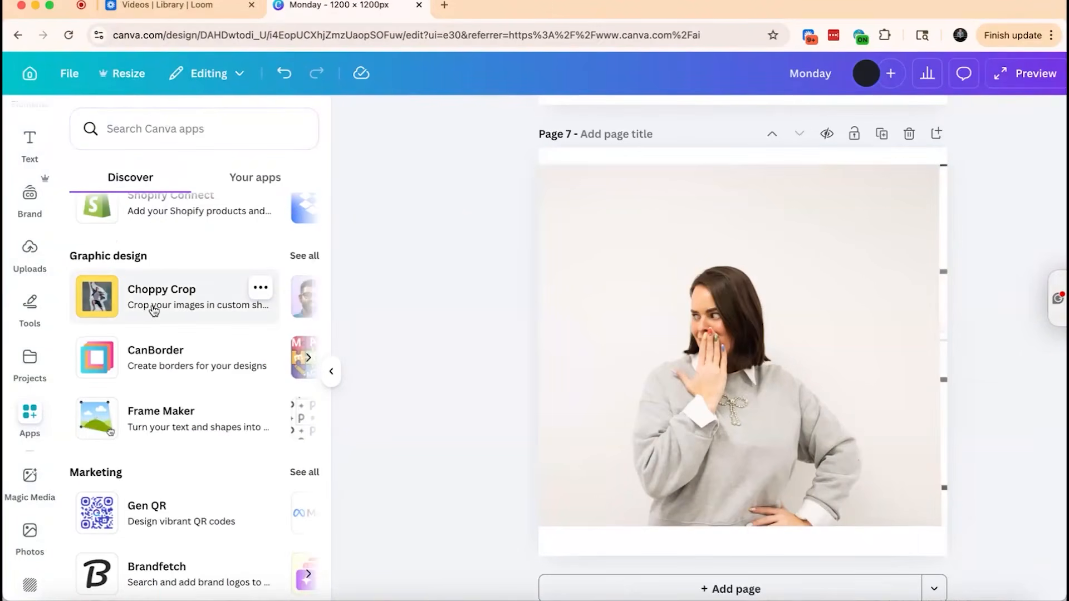
click(155, 311)
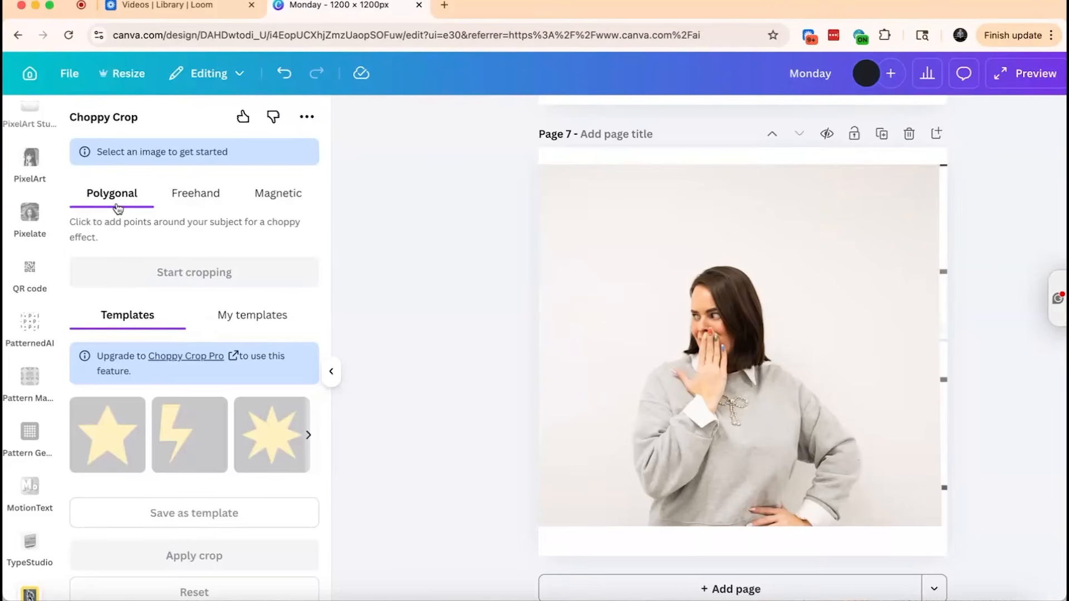
Look at the Freehand and Magnetic crop modes, select the woman's photo on page 7, and choose Polygonal cropping
click(186, 204)
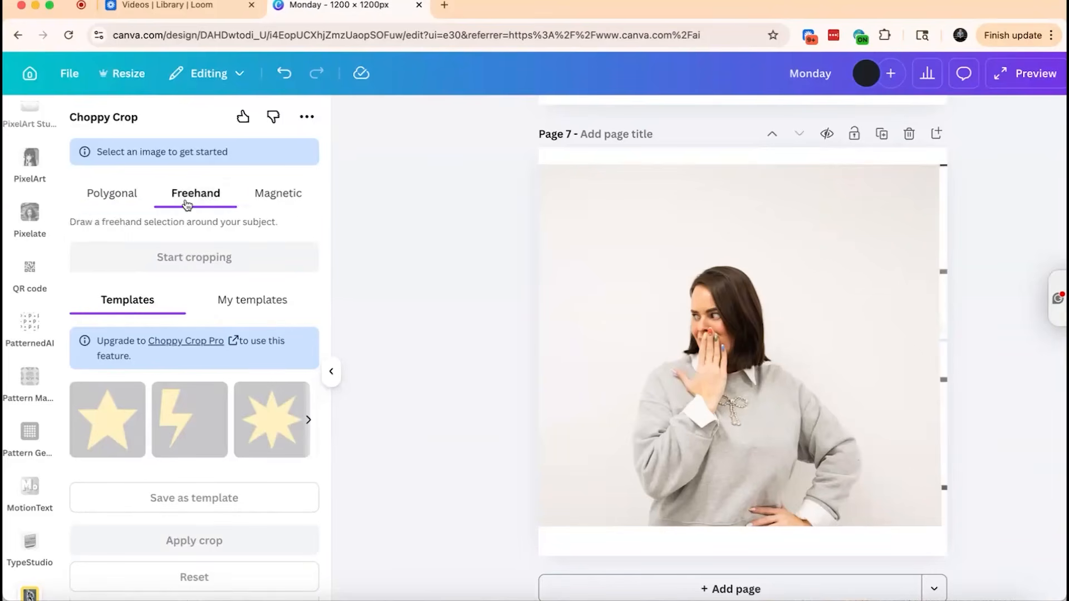
click(284, 204)
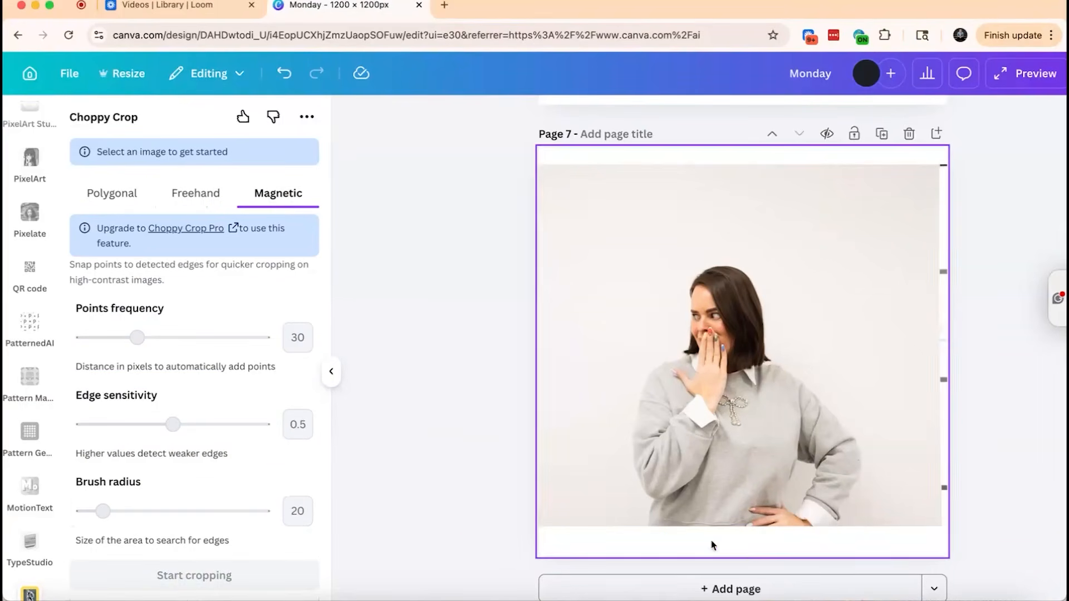
click(710, 454)
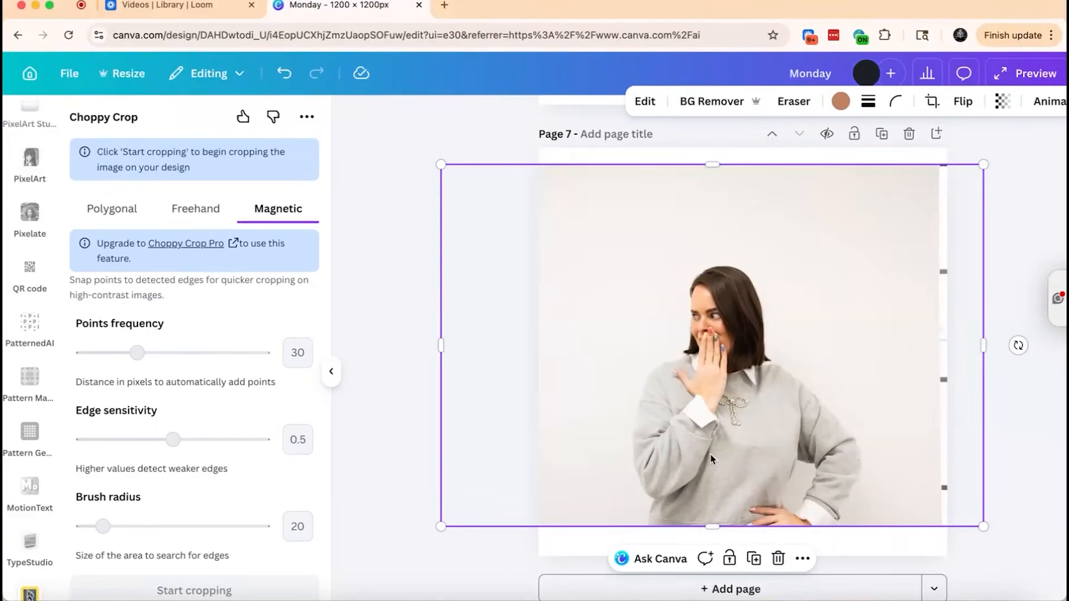
click(111, 209)
click(231, 289)
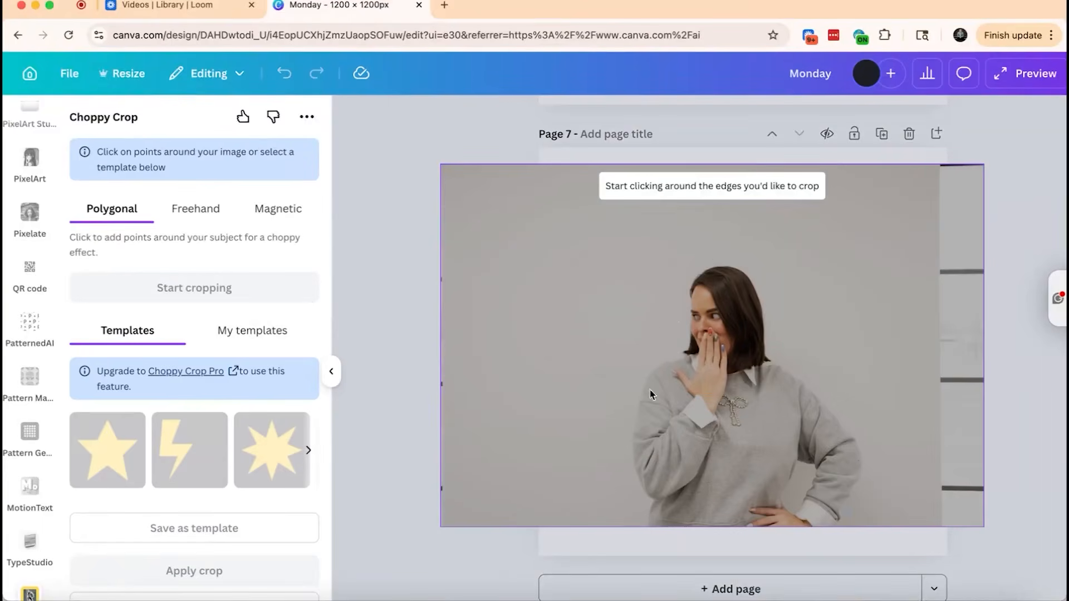
click(640, 525)
click(643, 506)
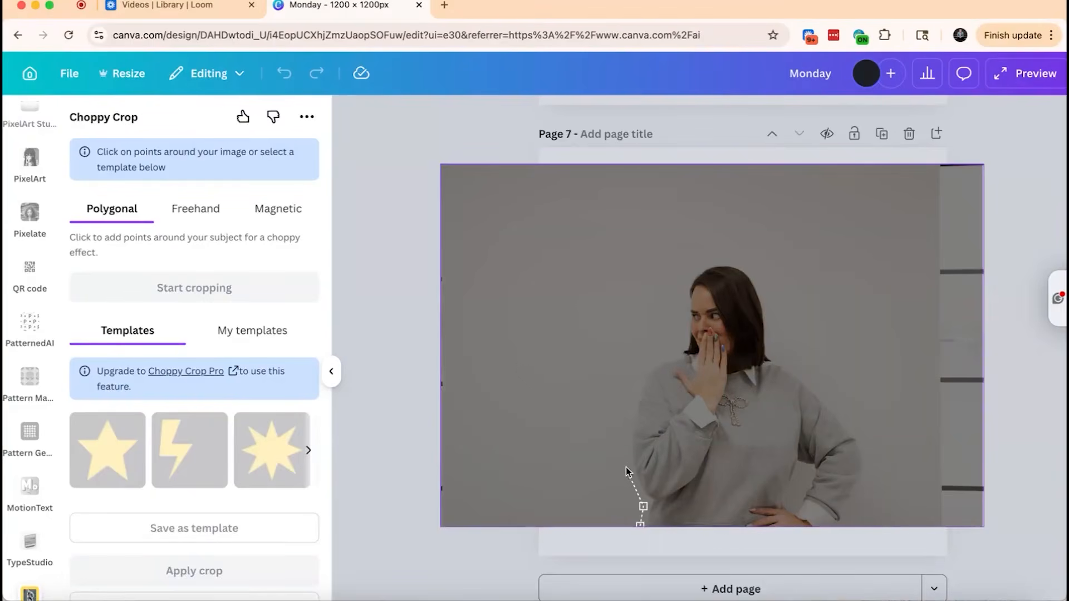
click(626, 467)
click(625, 439)
click(629, 414)
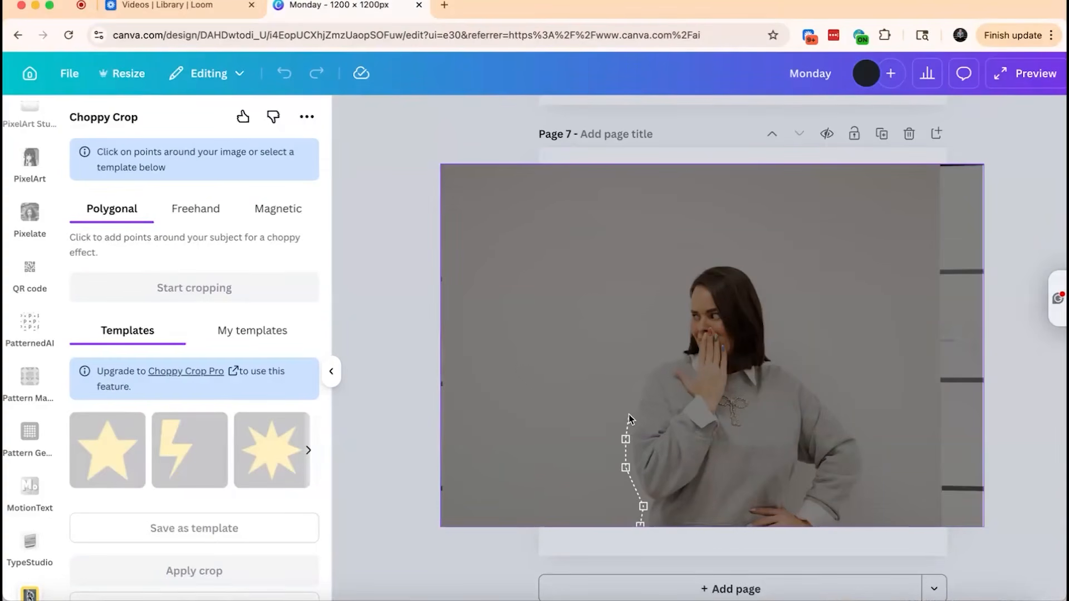
click(636, 384)
click(644, 367)
click(655, 358)
click(676, 349)
click(685, 254)
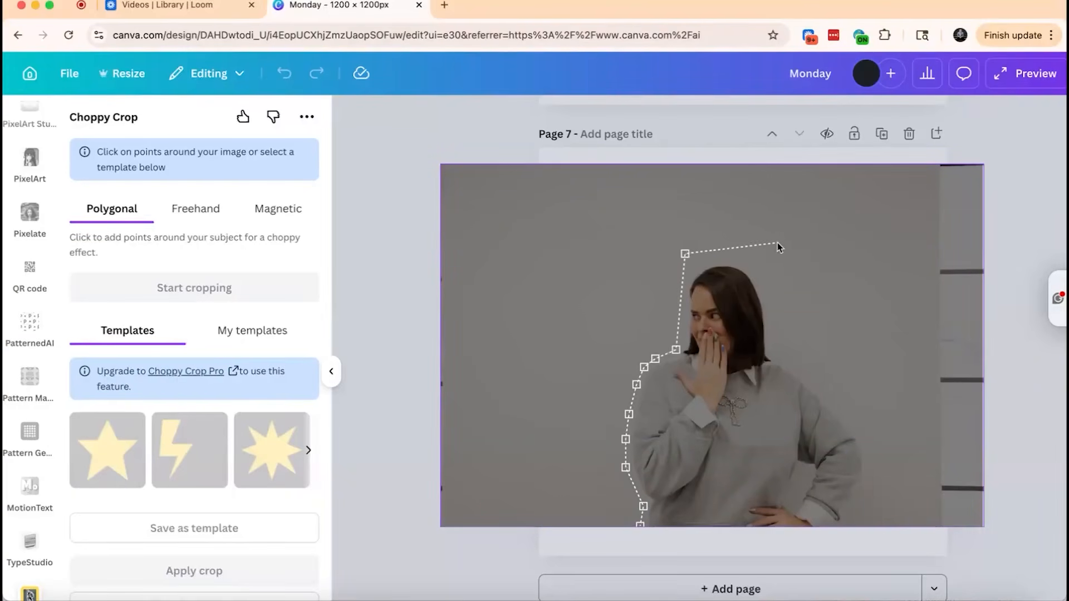
click(778, 244)
click(791, 305)
click(777, 340)
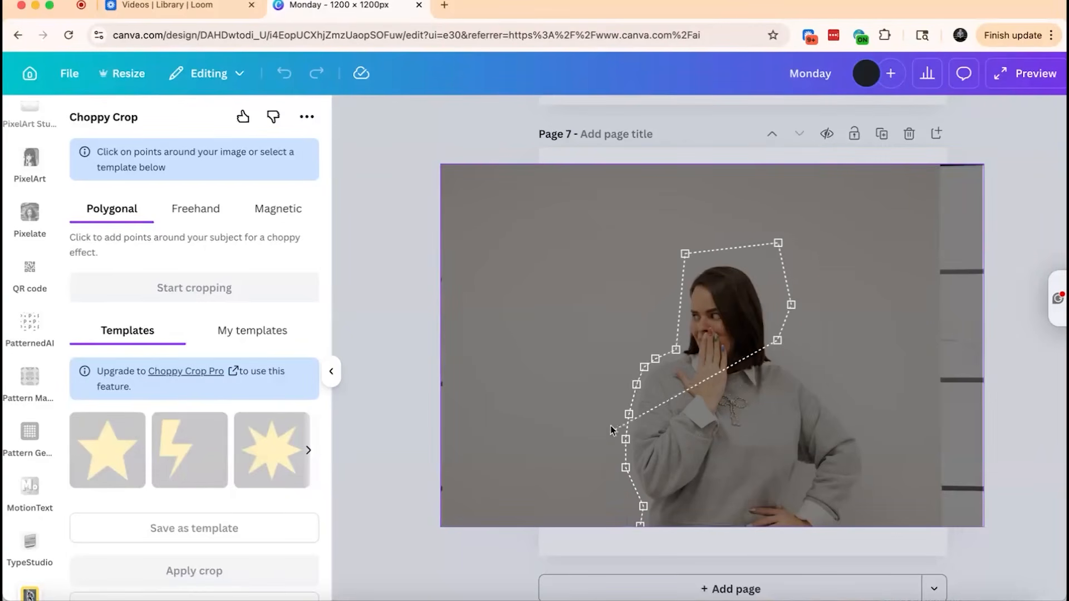
click(808, 373)
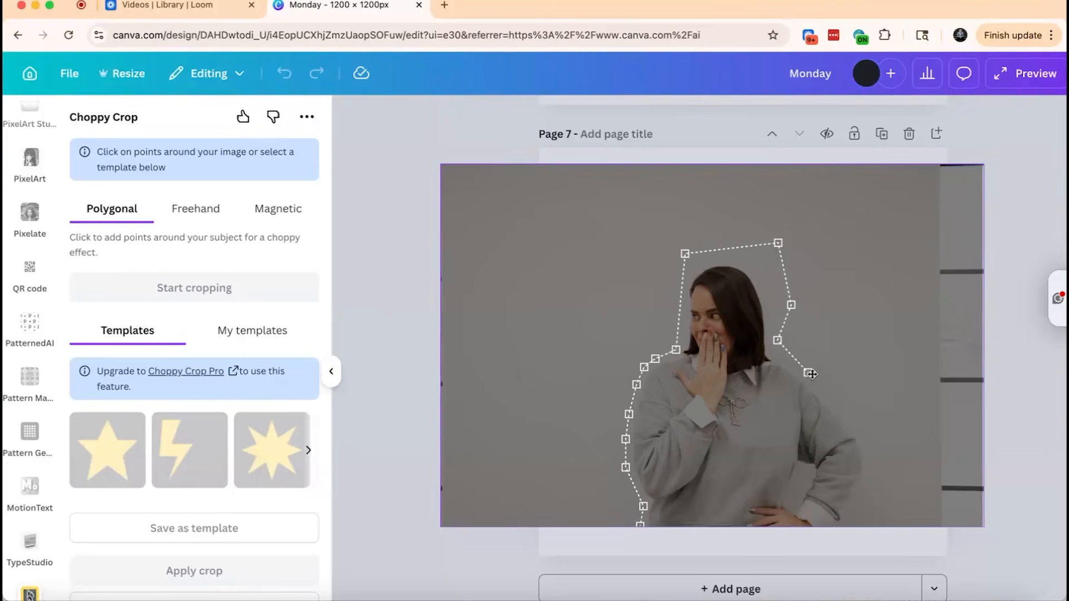
click(836, 405)
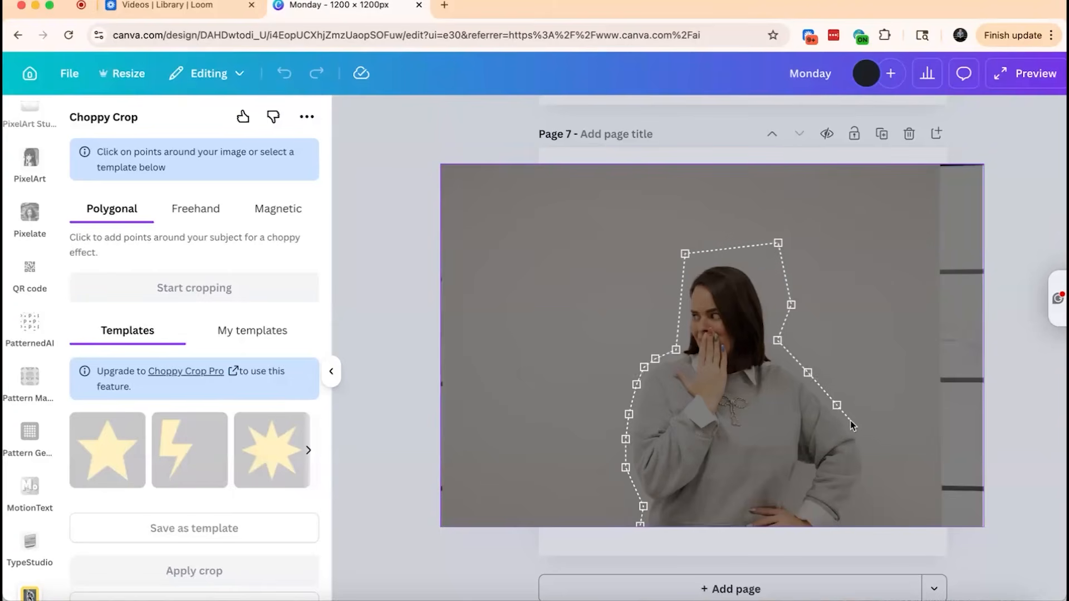
click(850, 422)
click(865, 445)
click(867, 458)
click(868, 471)
click(862, 483)
click(856, 503)
click(844, 523)
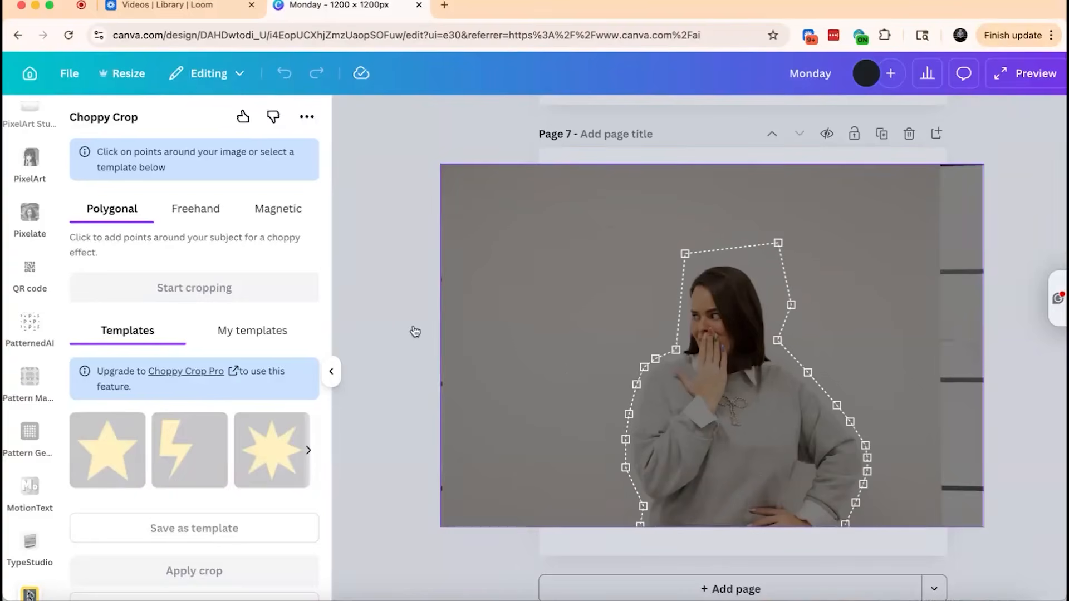
click(789, 549)
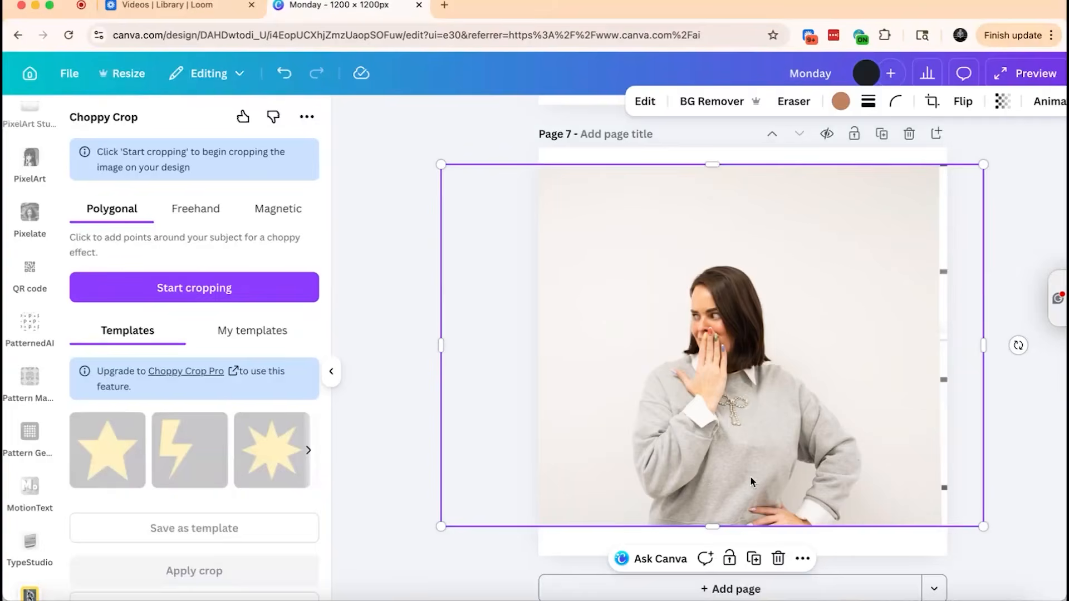
Crop the photo with a closed, choppy polygonal outline around the woman and apply the crop
click(194, 288)
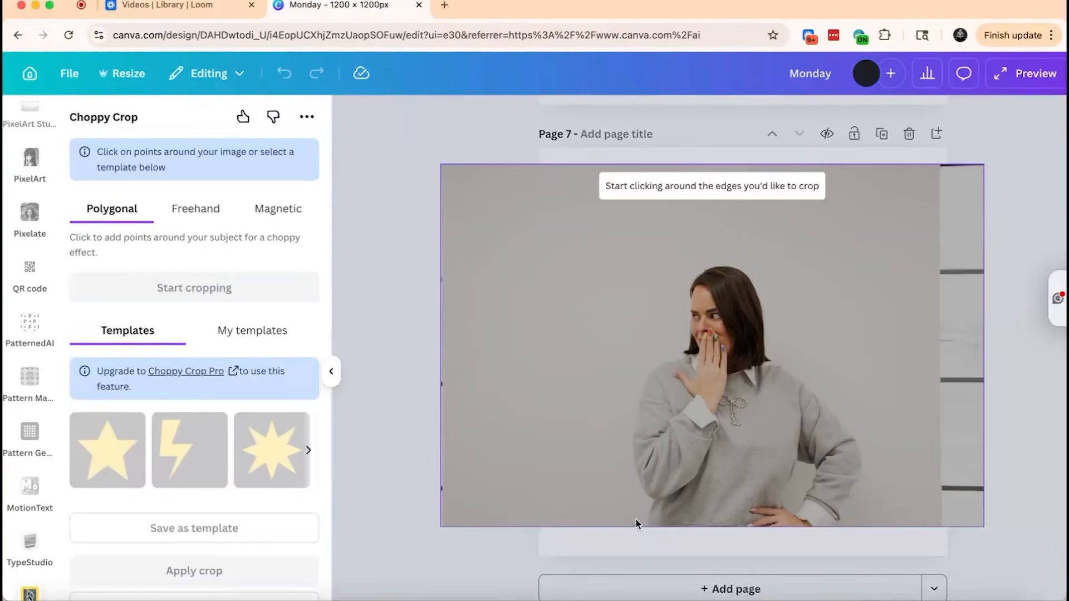
click(636, 521)
click(638, 496)
click(624, 446)
click(631, 392)
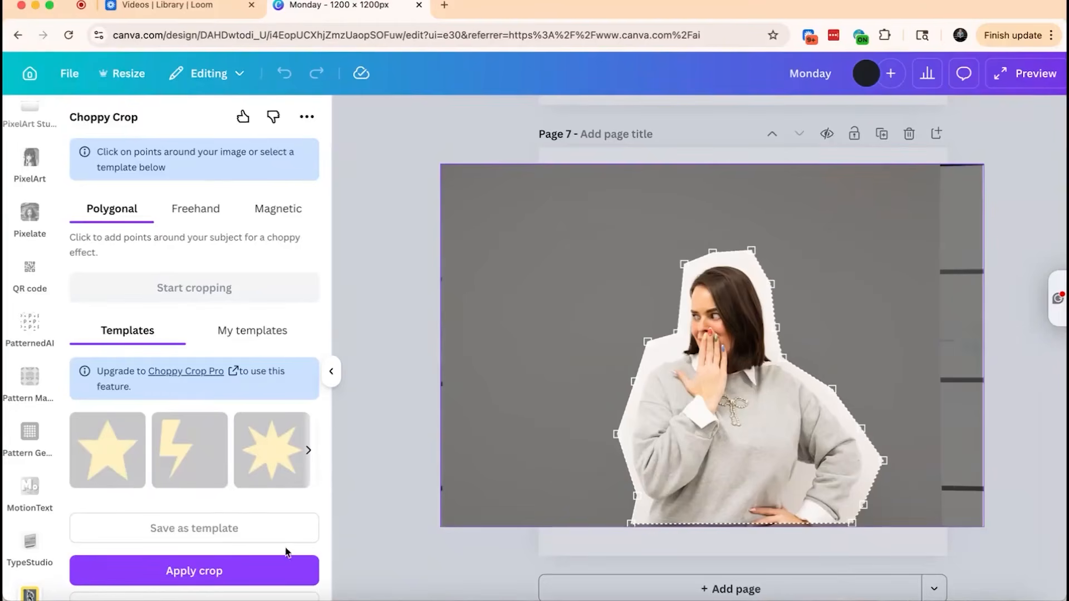
click(273, 573)
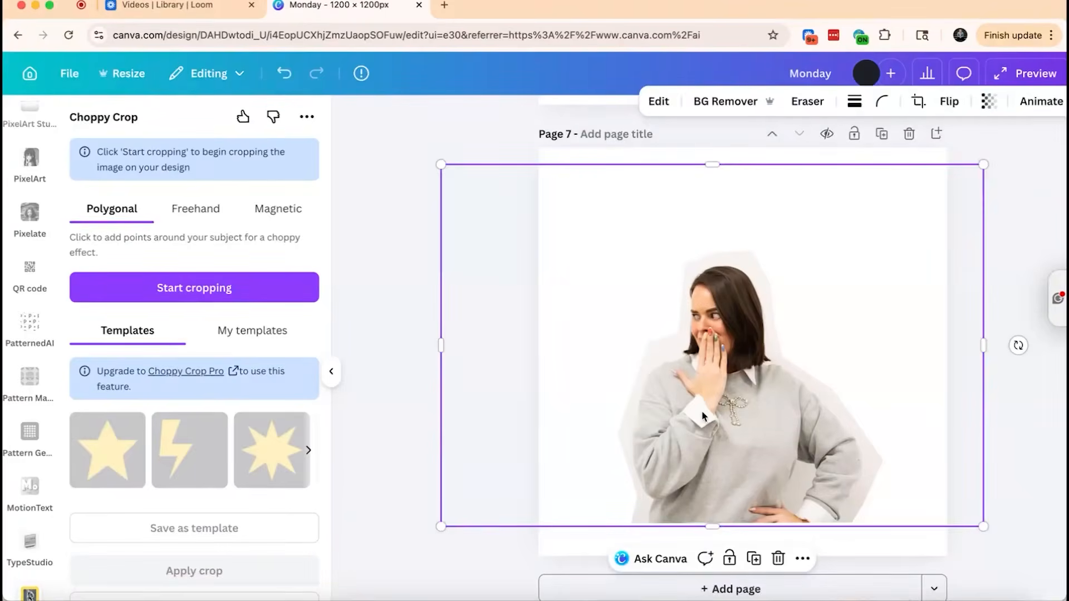
Shift the cutout slightly and trim the empty area from both sides of its frame
drag(993, 354, 903, 355)
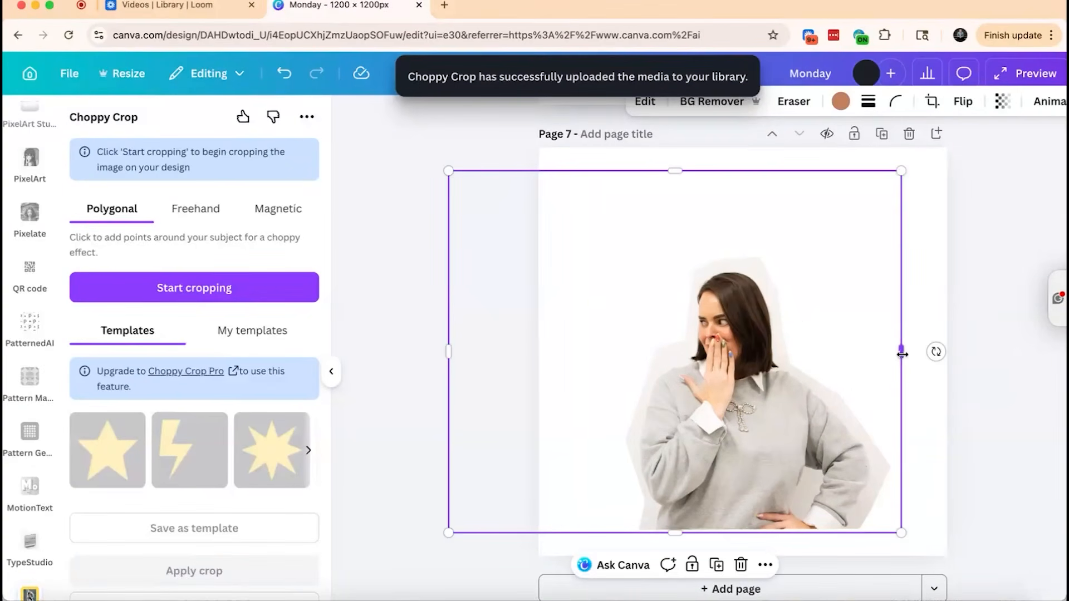
drag(449, 352, 526, 353)
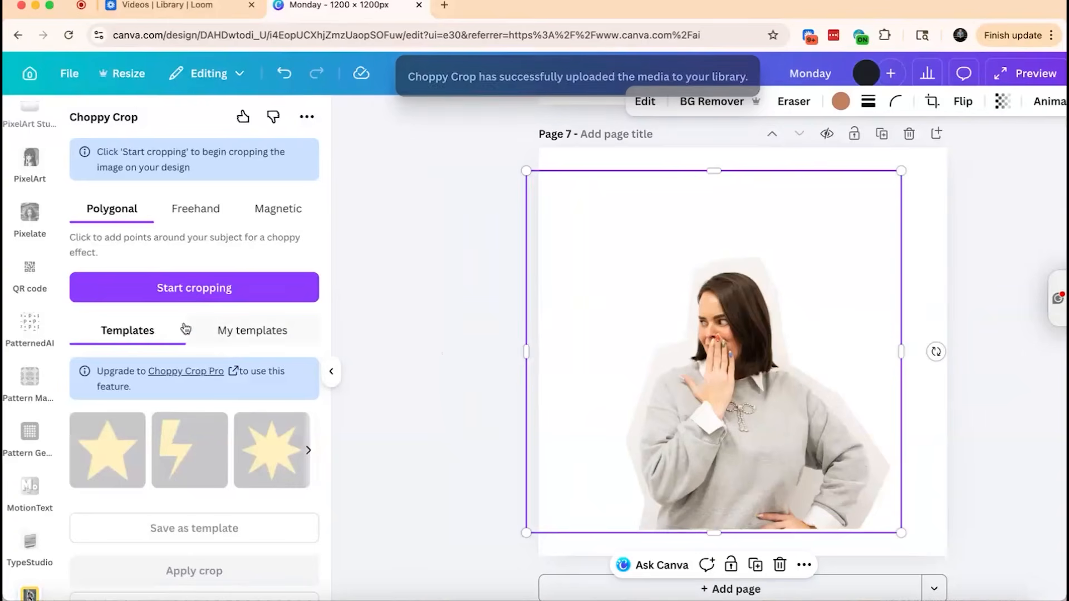
Start a Freehand crop on the woman's trimmed cutout
click(196, 210)
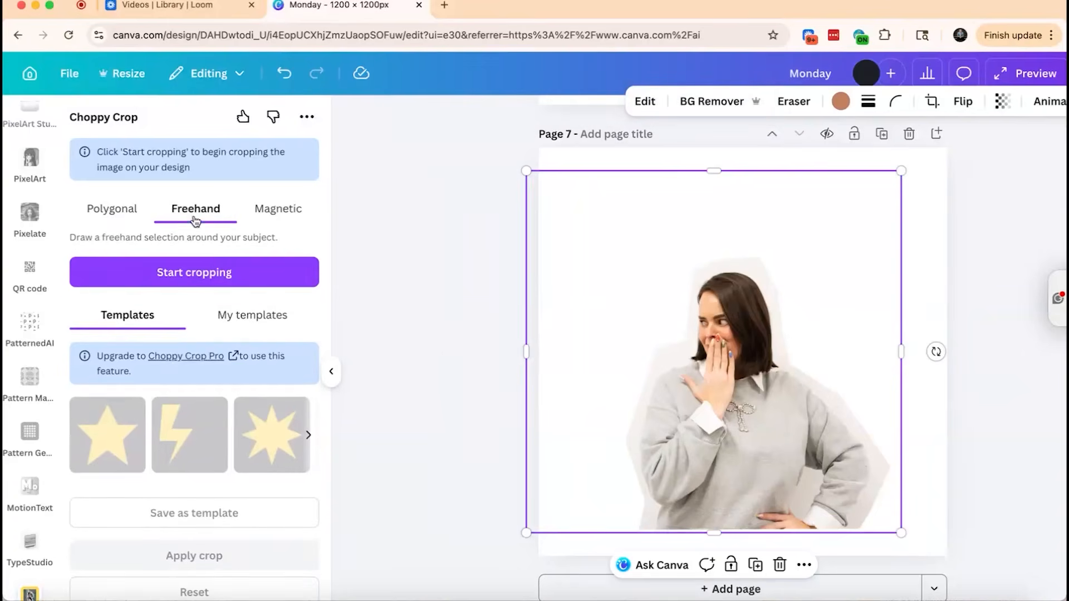
click(226, 277)
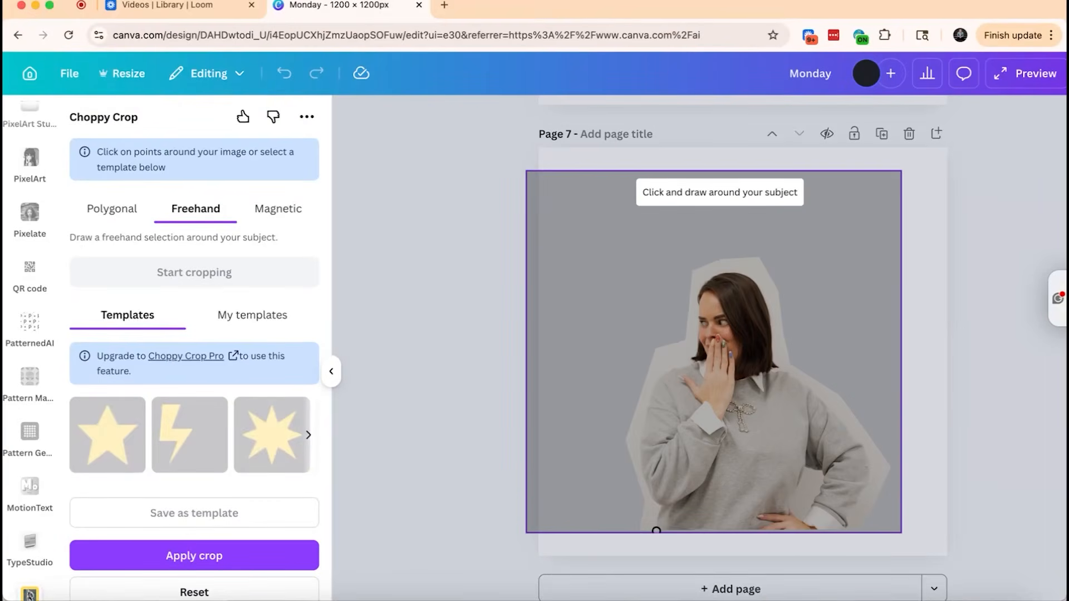
drag(656, 528, 656, 528)
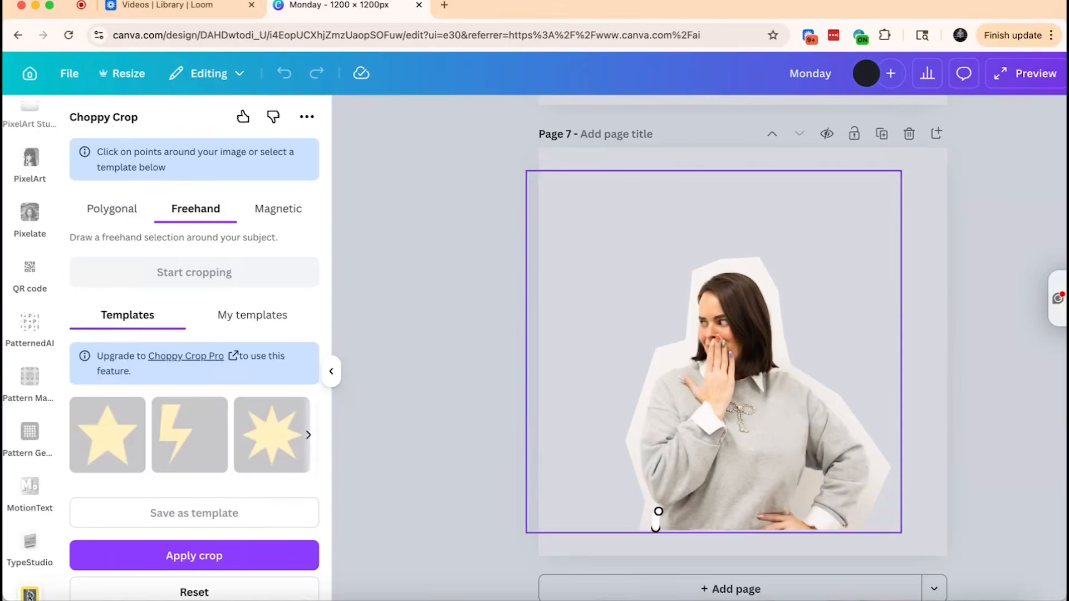
drag(658, 508, 631, 432)
drag(828, 506, 825, 483)
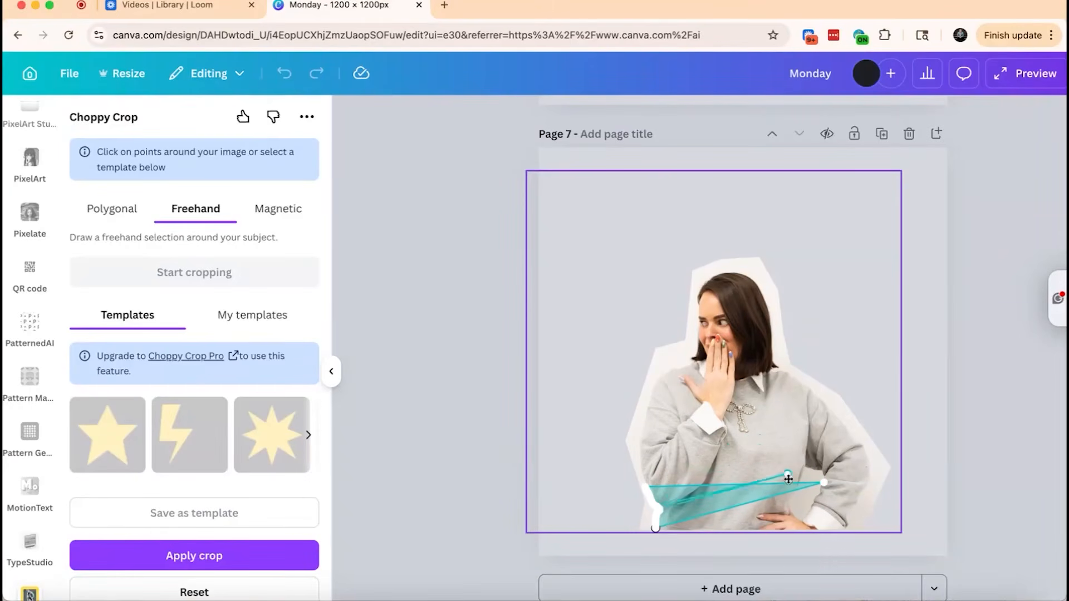
click(187, 592)
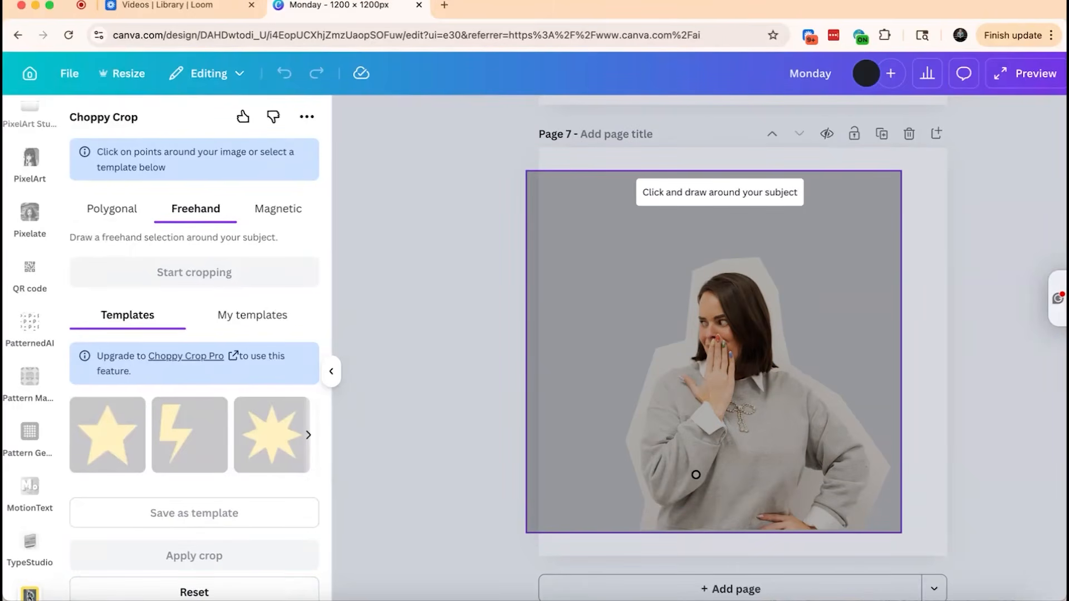
Trace one continuous freehand outline around the woman's body and head and apply the crop
mouse_move(653, 528)
mouse_down()
mouse_move(635, 447)
mouse_move(643, 389)
mouse_move(686, 357)
mouse_move(695, 287)
mouse_move(710, 270)
mouse_move(750, 262)
mouse_move(771, 283)
mouse_move(781, 362)
mouse_move(870, 441)
mouse_move(878, 475)
mouse_move(845, 532)
mouse_up()
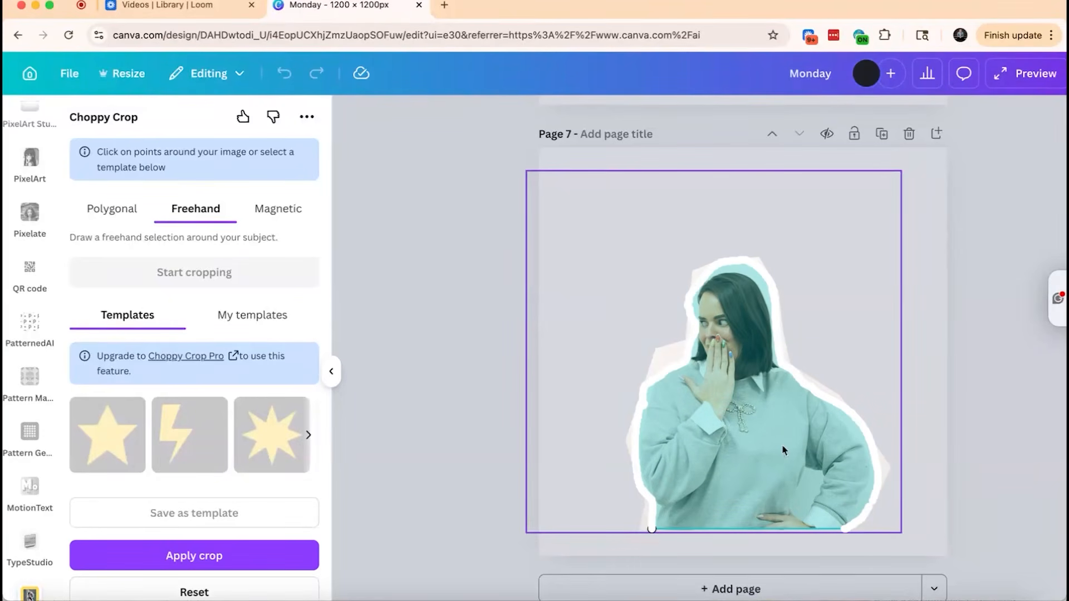
click(232, 558)
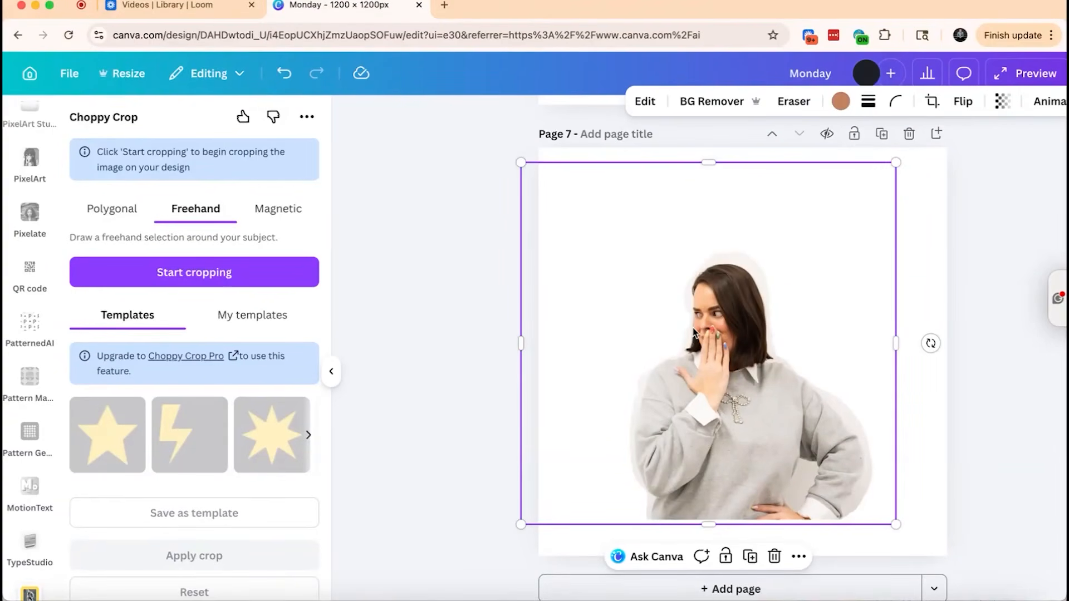
Delete the woman's cutout from page 7 and open the TypeStudio app
key(Delete)
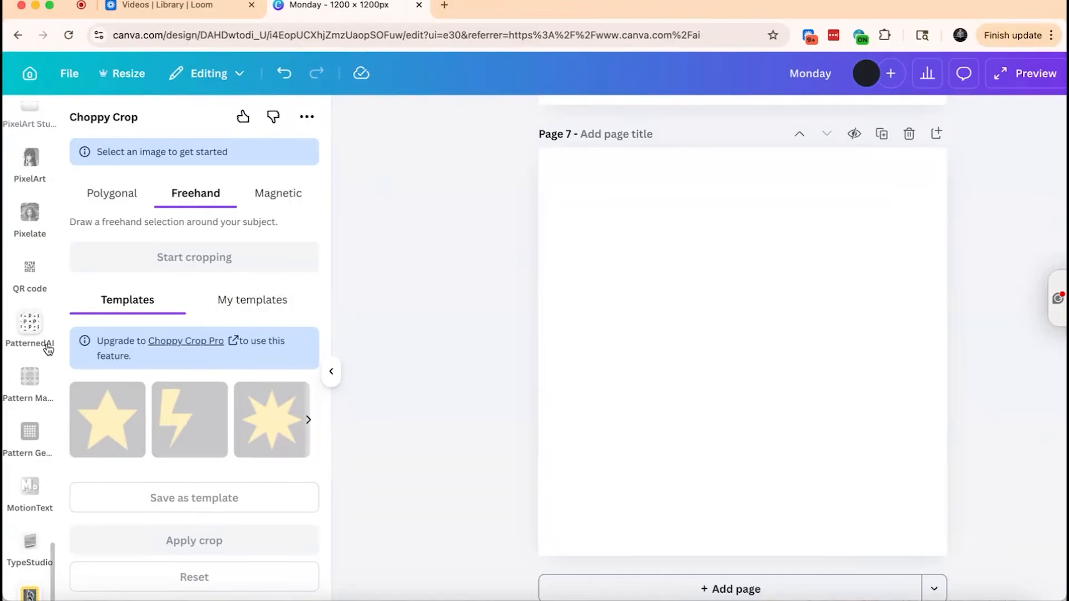
scroll(48, 349, down, 2)
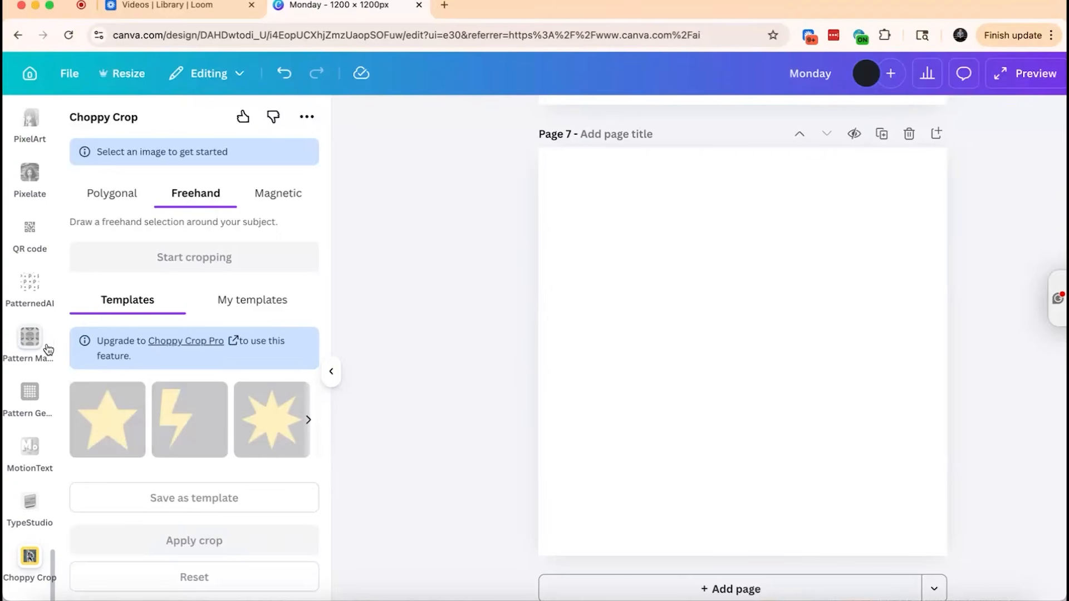
click(44, 516)
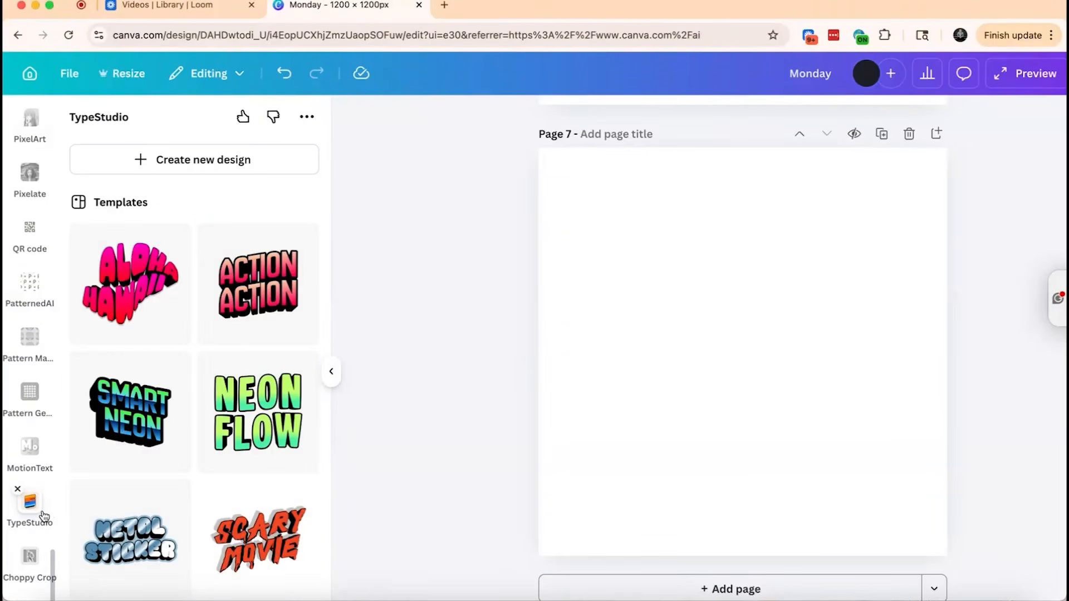
Browse the whole collection of TypeStudio text-effect templates
scroll(243, 339, down, 3)
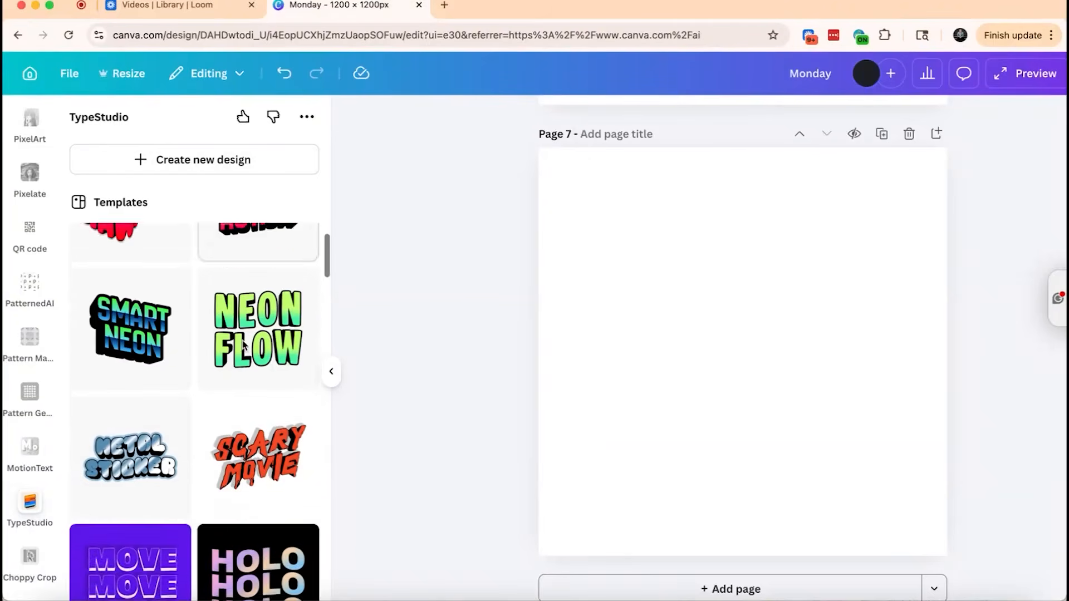
scroll(245, 328, down, 12)
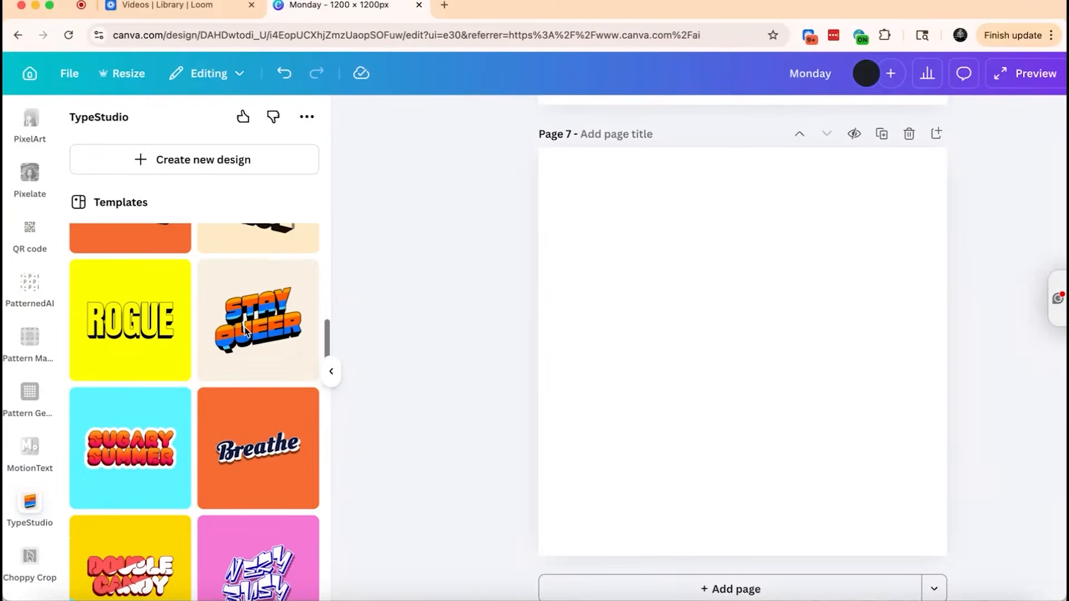
scroll(245, 332, down, 10)
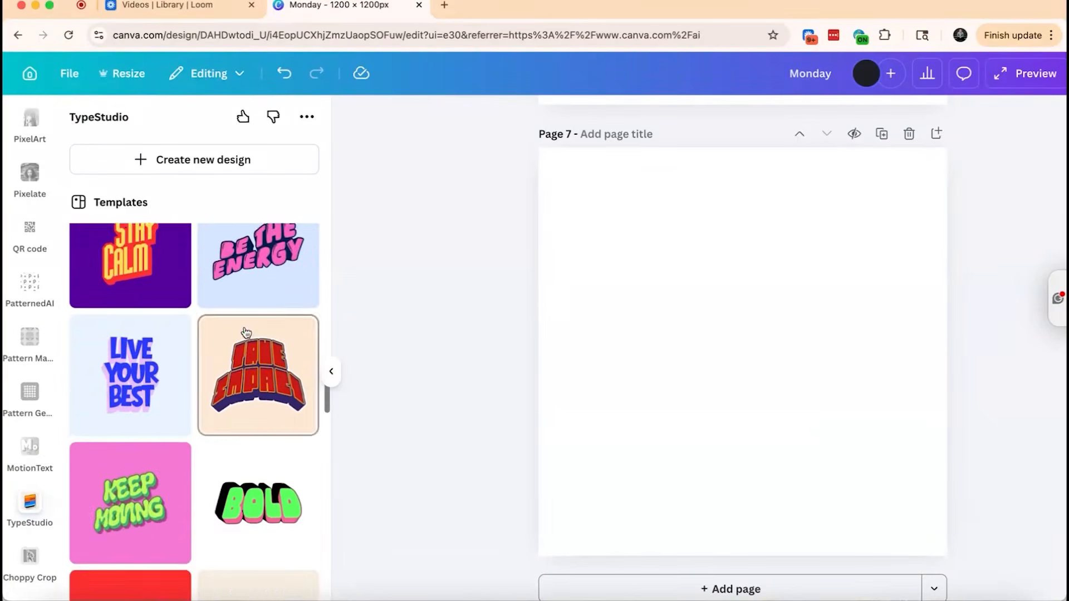
scroll(246, 333, down, 7)
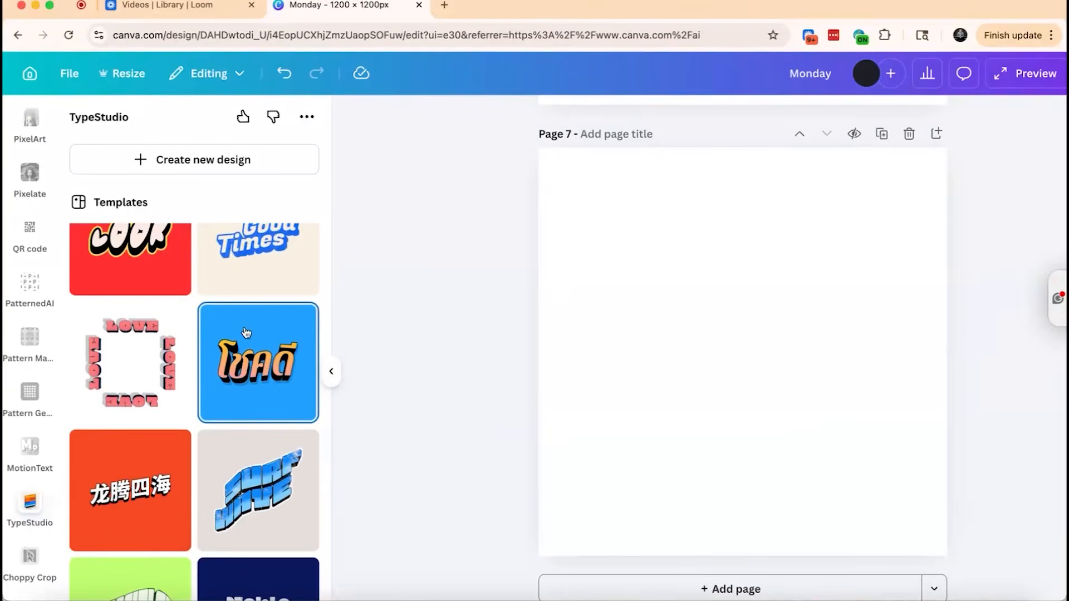
scroll(247, 332, down, 4)
scroll(244, 331, down, 9)
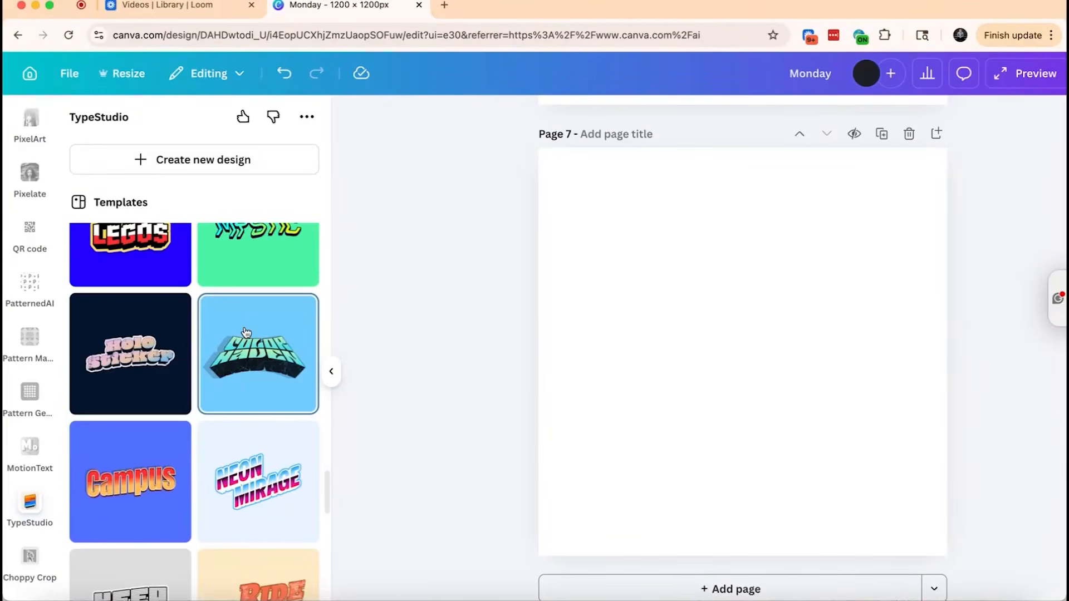
scroll(245, 331, down, 8)
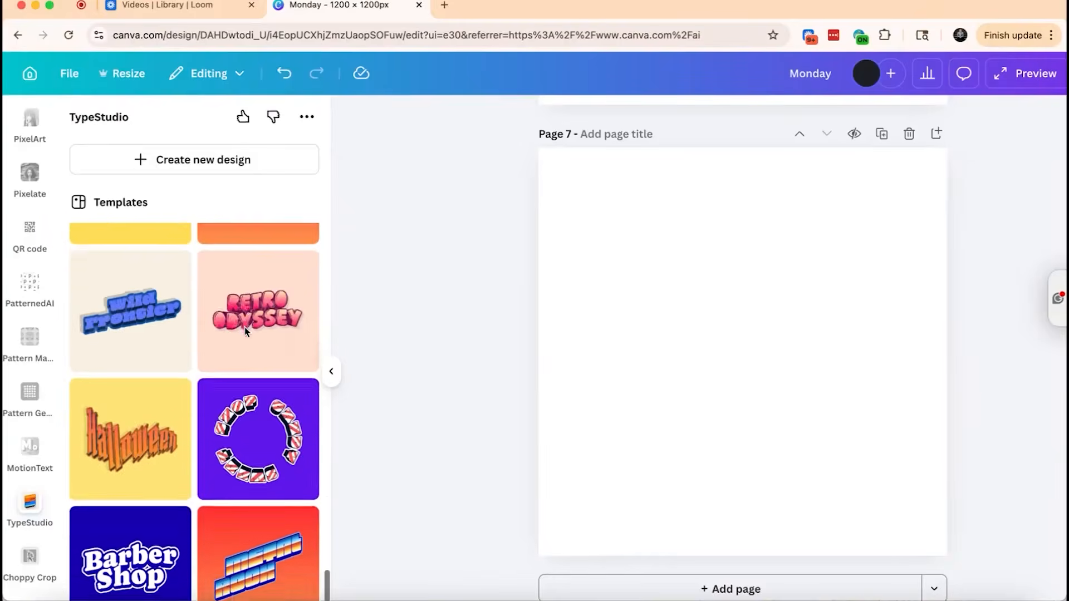
scroll(246, 333, down, 2)
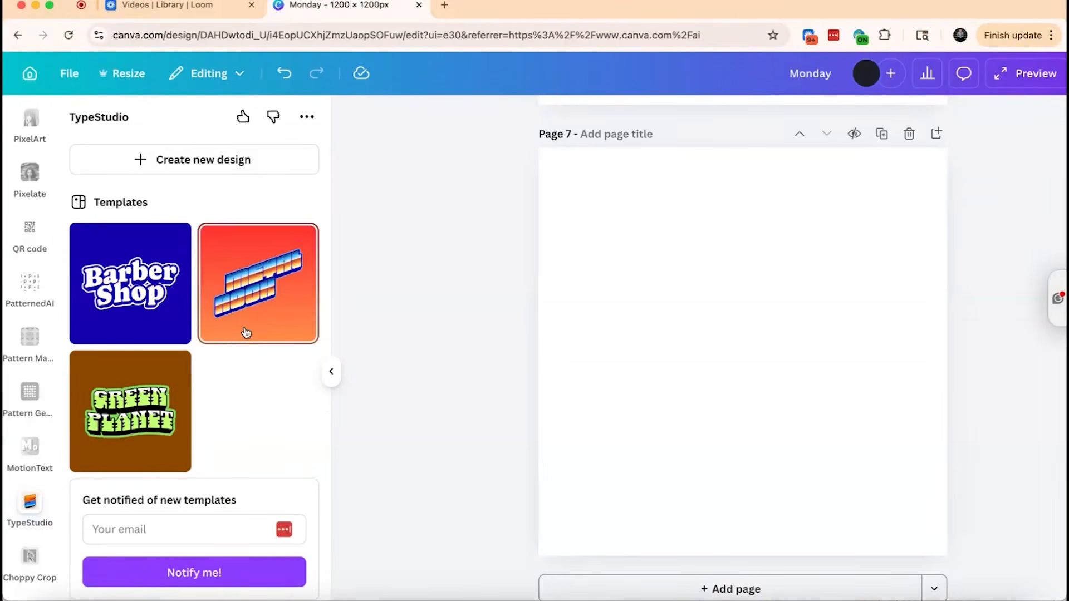
scroll(246, 333, up, 10)
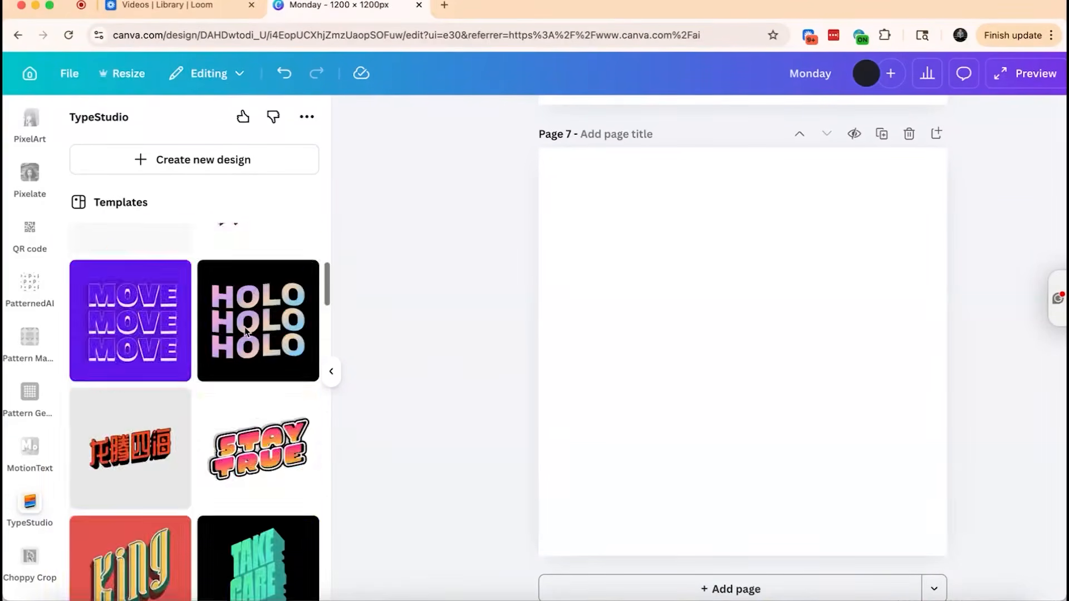
Create a new TypeStudio design and break its sample text into two lines, "Hello," and "world!"
click(192, 161)
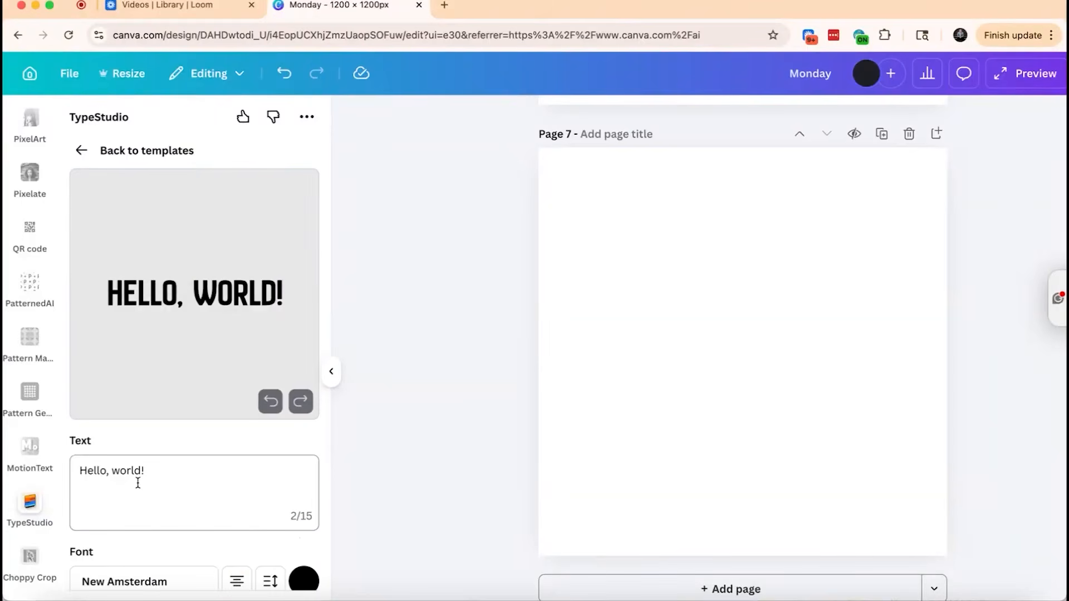
scroll(138, 483, down, 1)
click(111, 436)
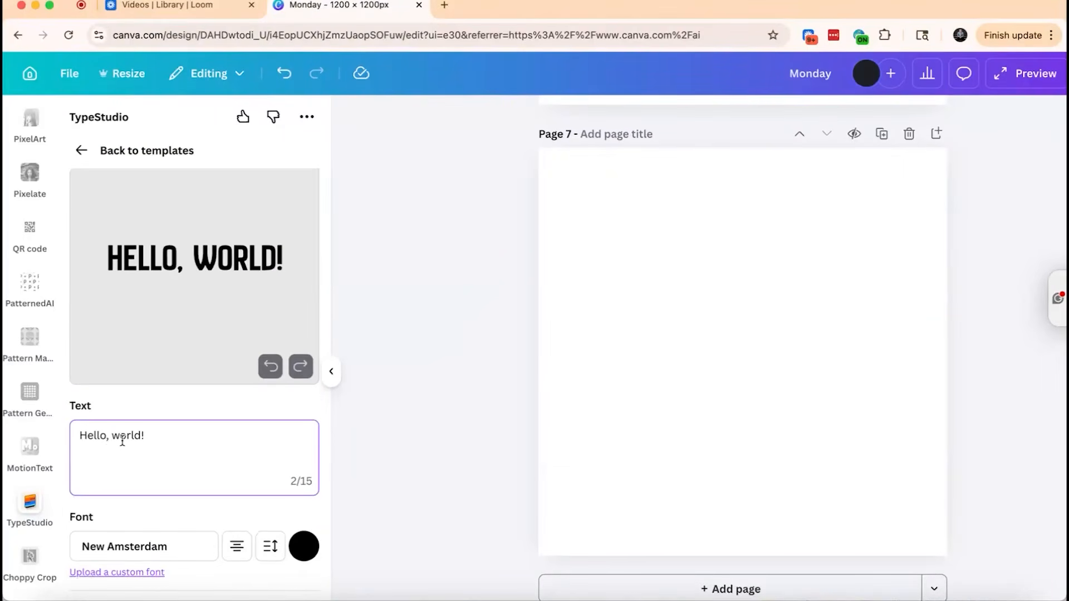
key(Return)
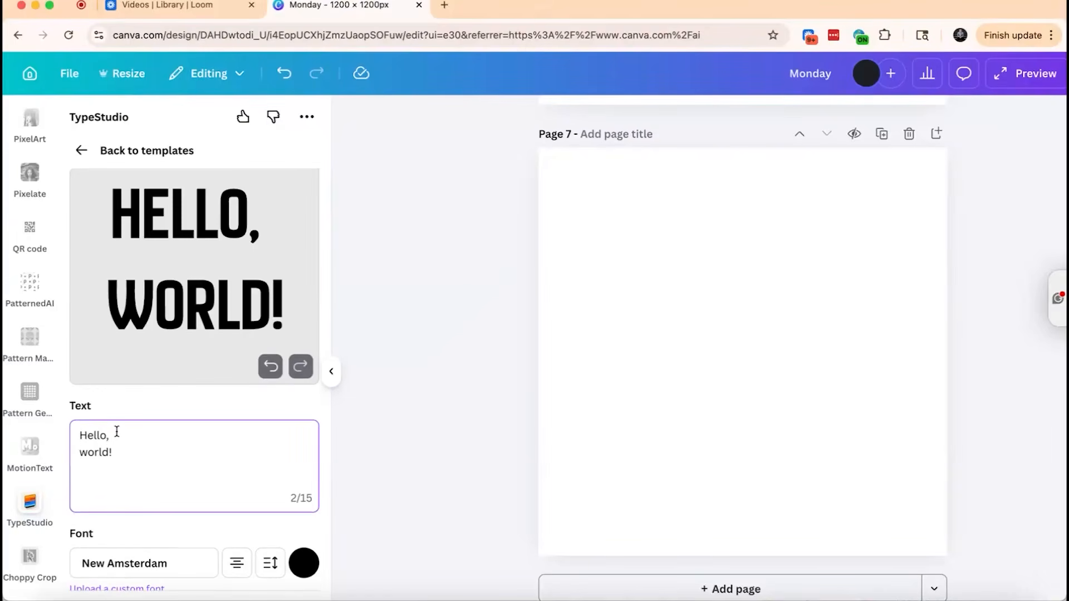
Look through the design's available fonts and start choosing a file for a custom font upload
scroll(120, 430, down, 1)
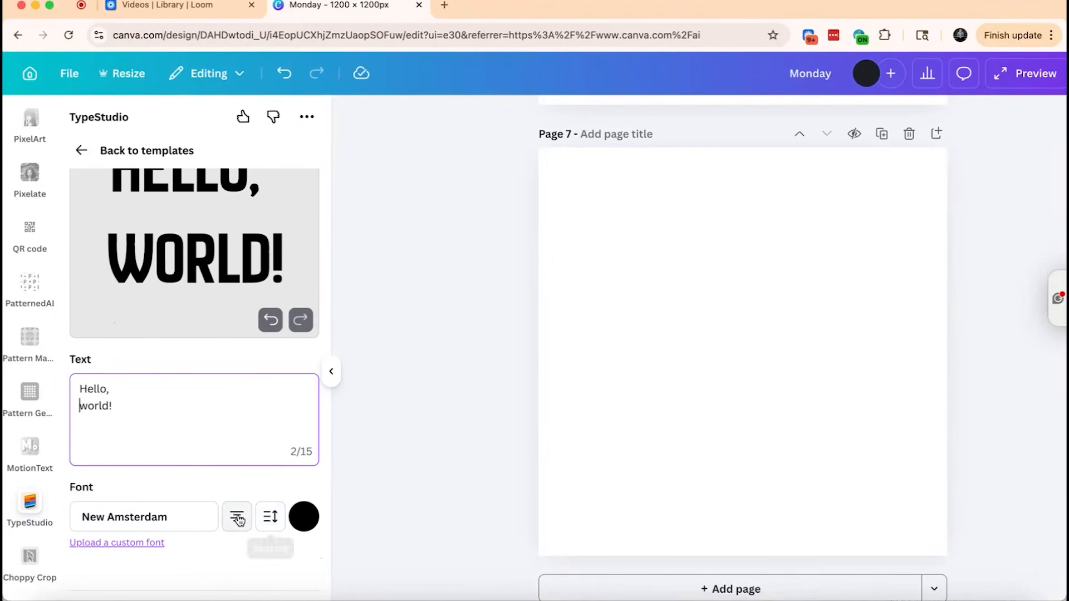
click(187, 518)
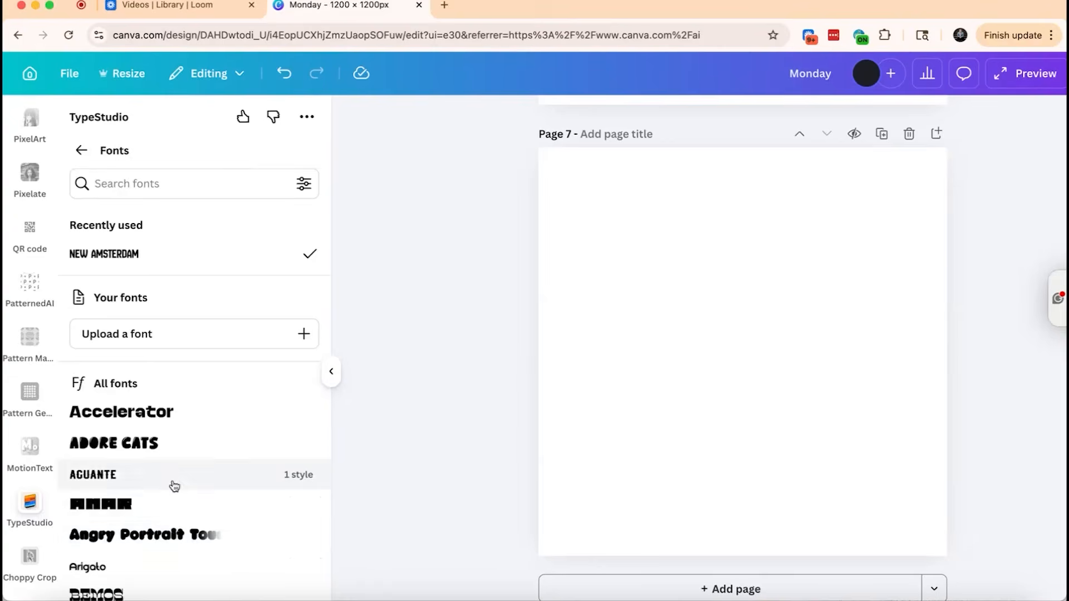
scroll(173, 489, down, 6)
scroll(161, 445, up, 8)
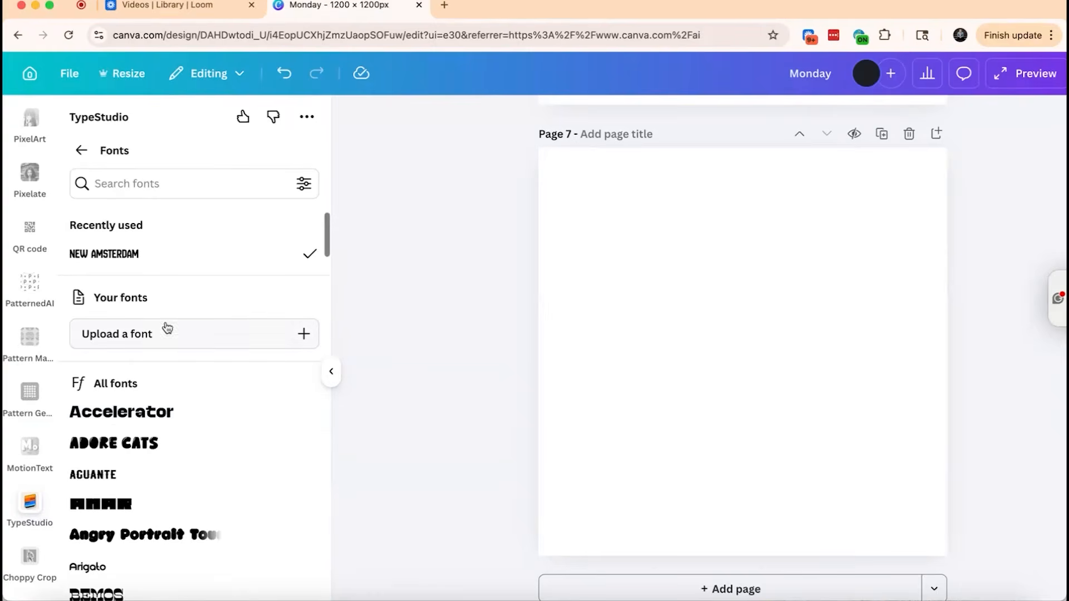
click(167, 335)
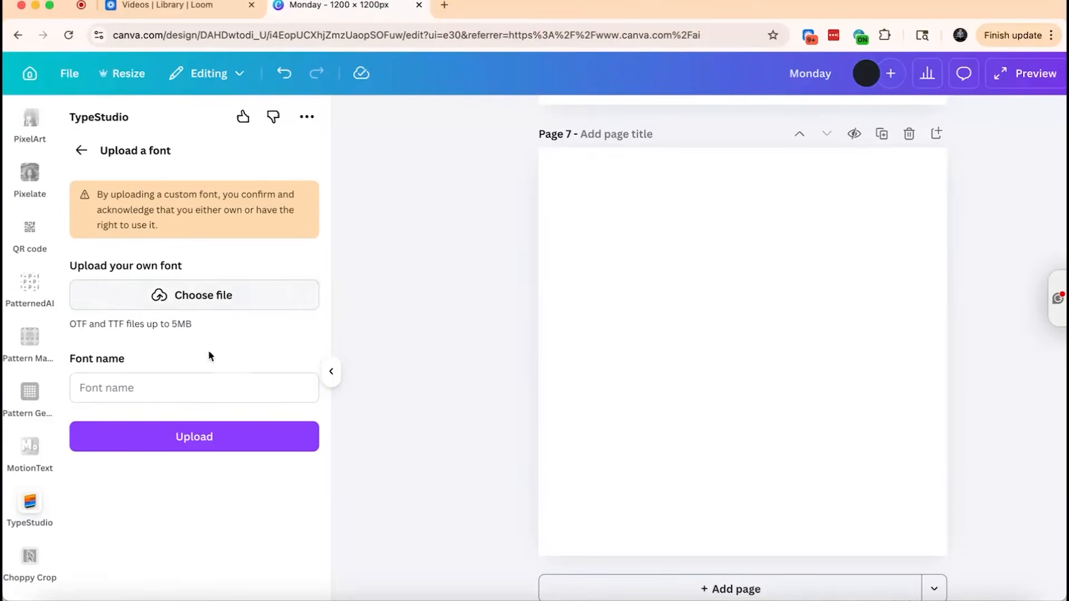
click(80, 152)
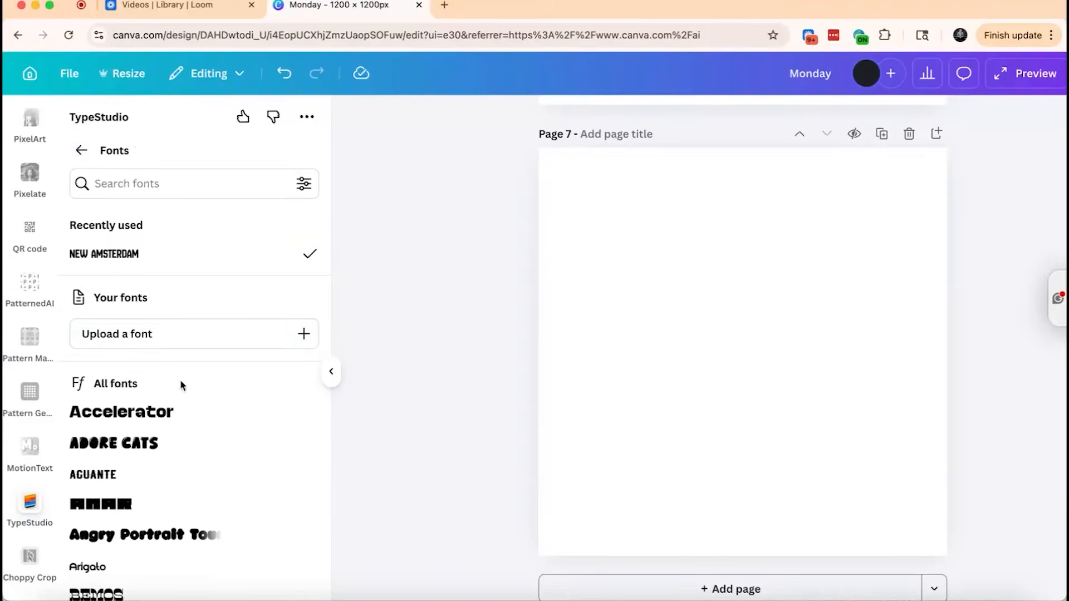
click(170, 334)
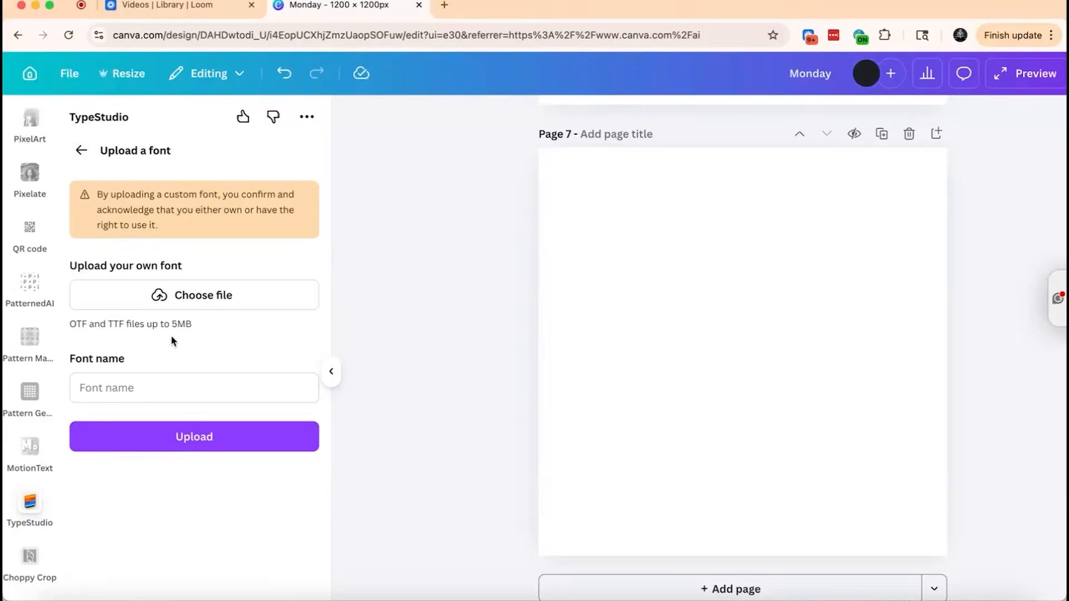
click(208, 296)
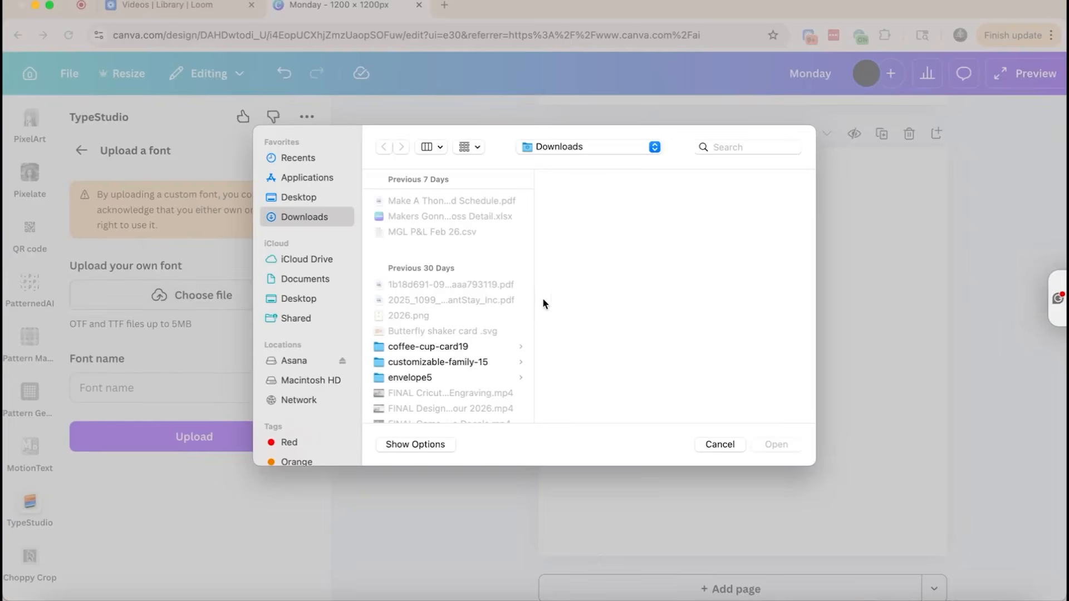
Try to find a font file by searching the computer for "ttp" and ".otp"
click(773, 149)
text(ttp)
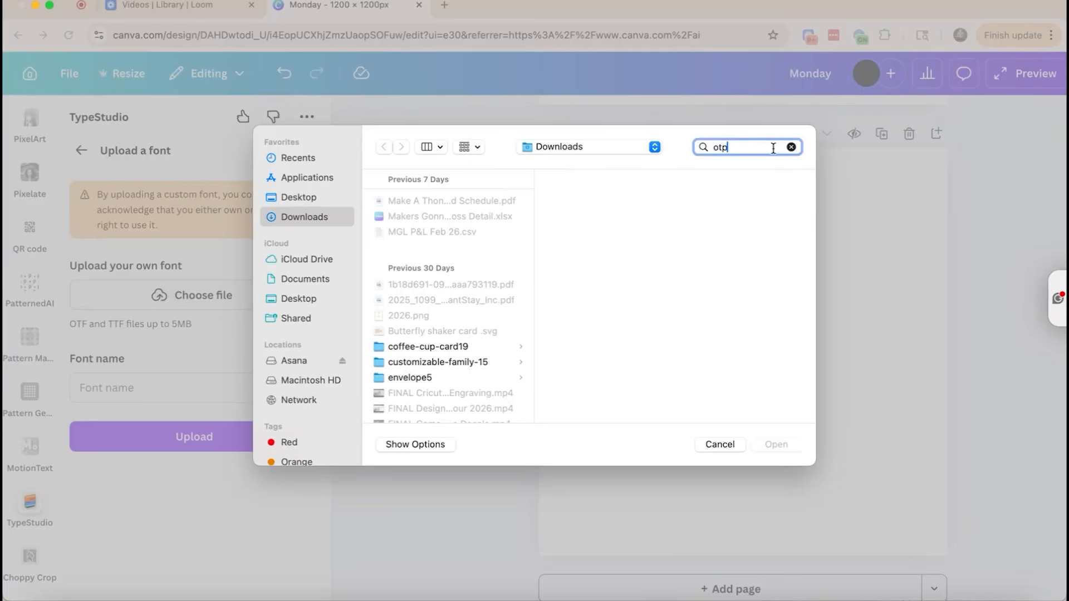
key(Down)
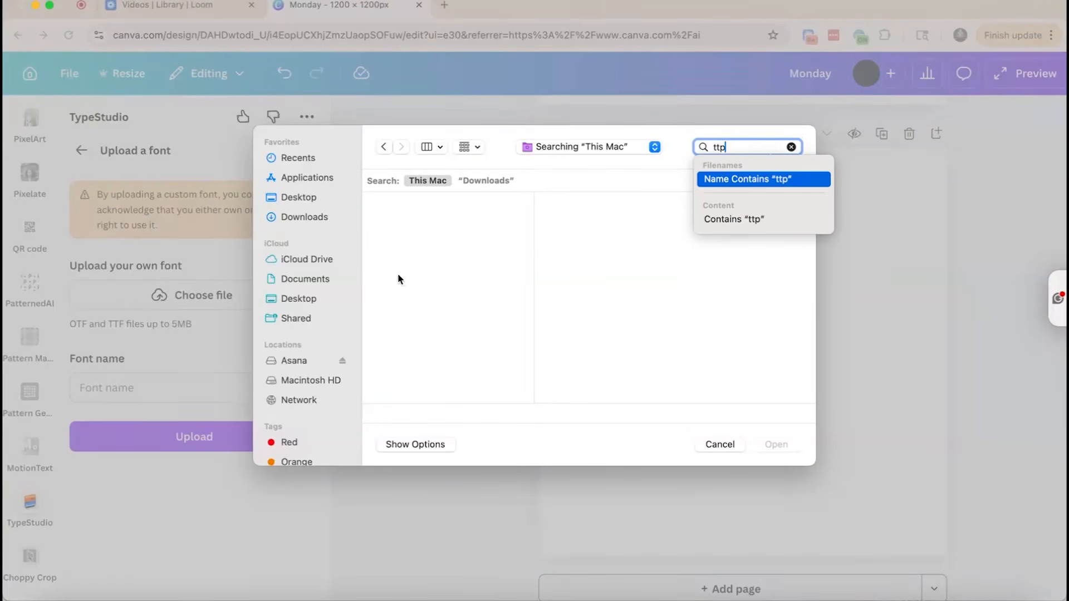
click(315, 221)
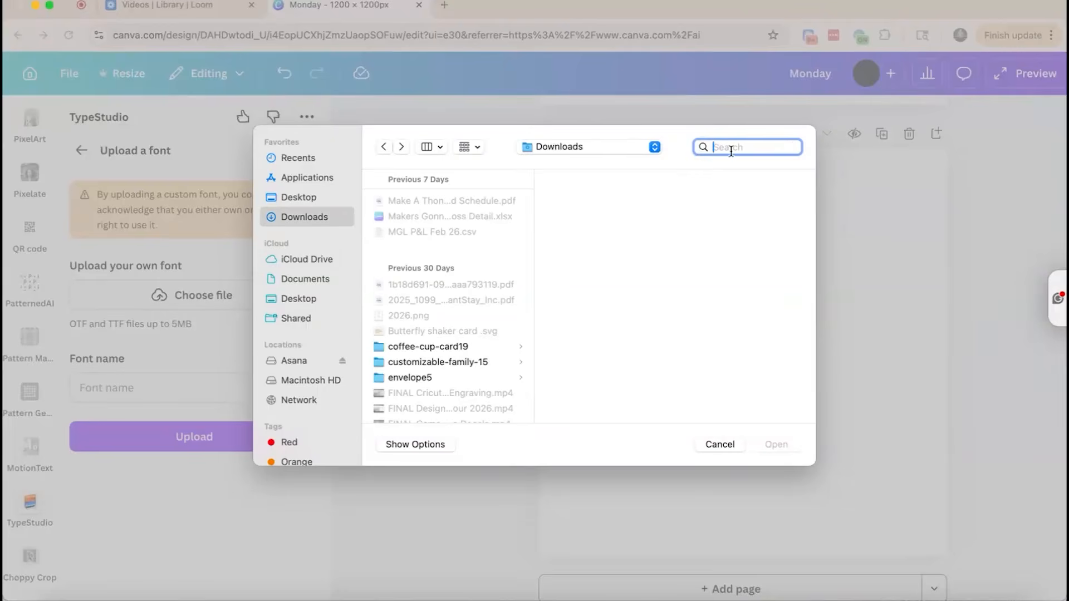
text(.otp)
key(BackSpace)
key(BackSpace)
key(BackSpace)
key(BackSpace)
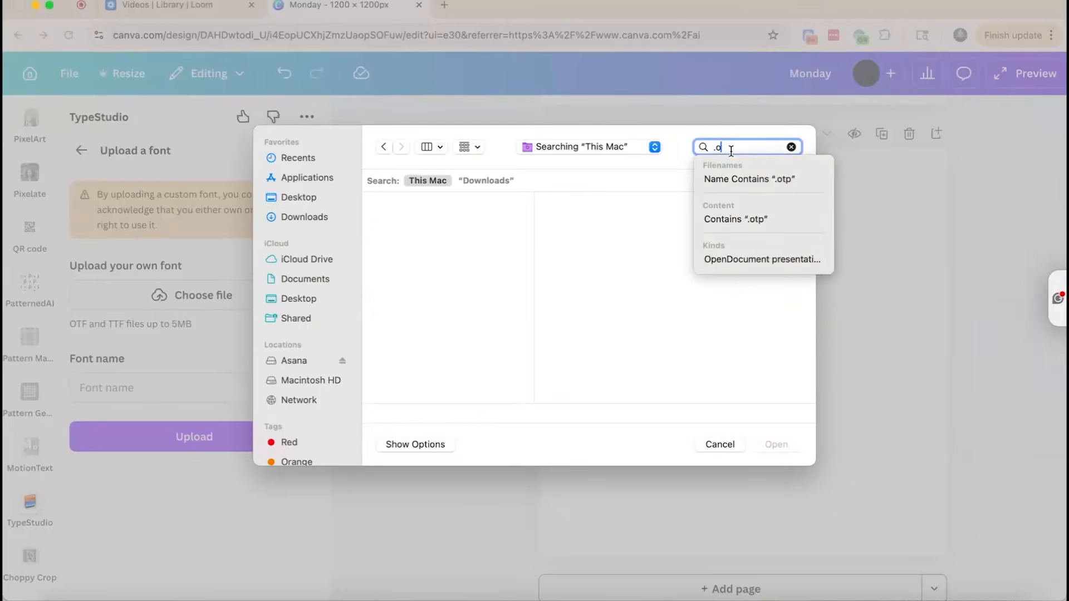
Upload MGL Cheery Block.otf from Downloads as the custom font MGL Cheery Block Regular
click(450, 267)
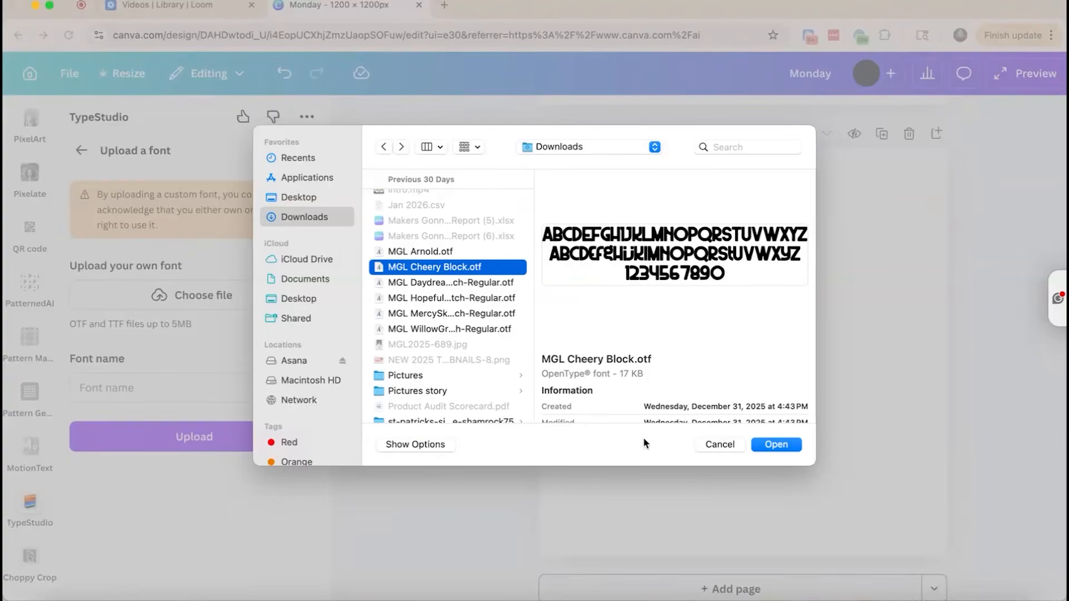
click(777, 444)
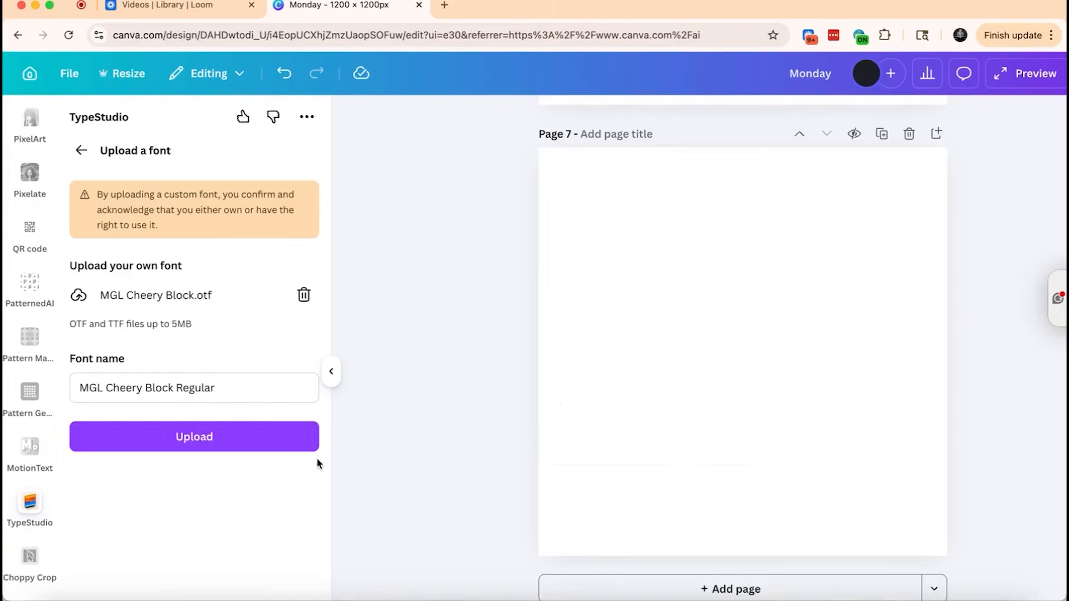
click(222, 437)
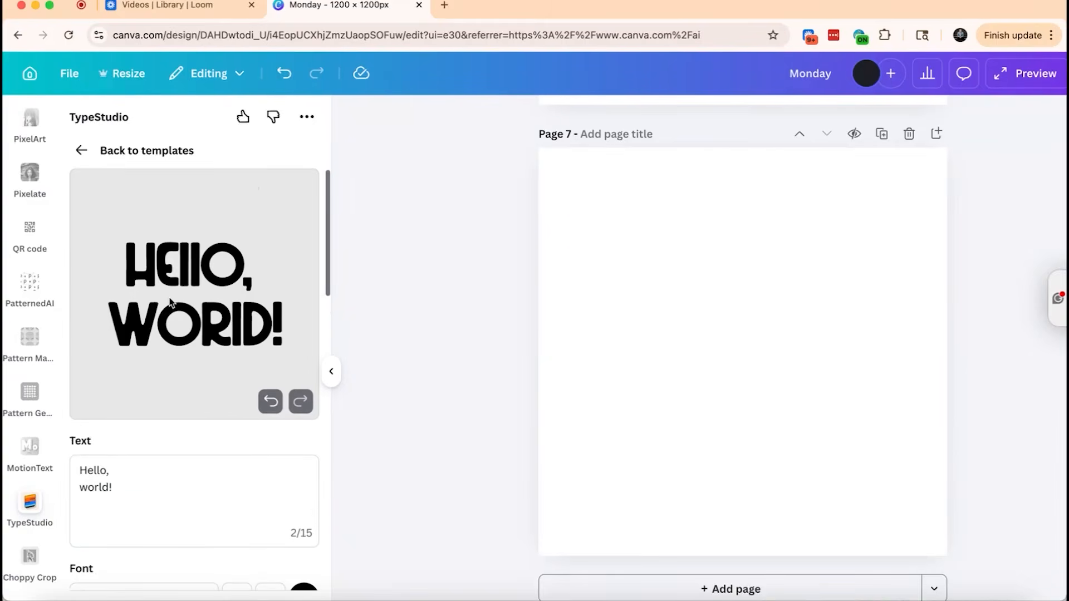
Tighten the text's line spacing to -0.12 and remove the comma after "Hello"
scroll(171, 302, down, 2)
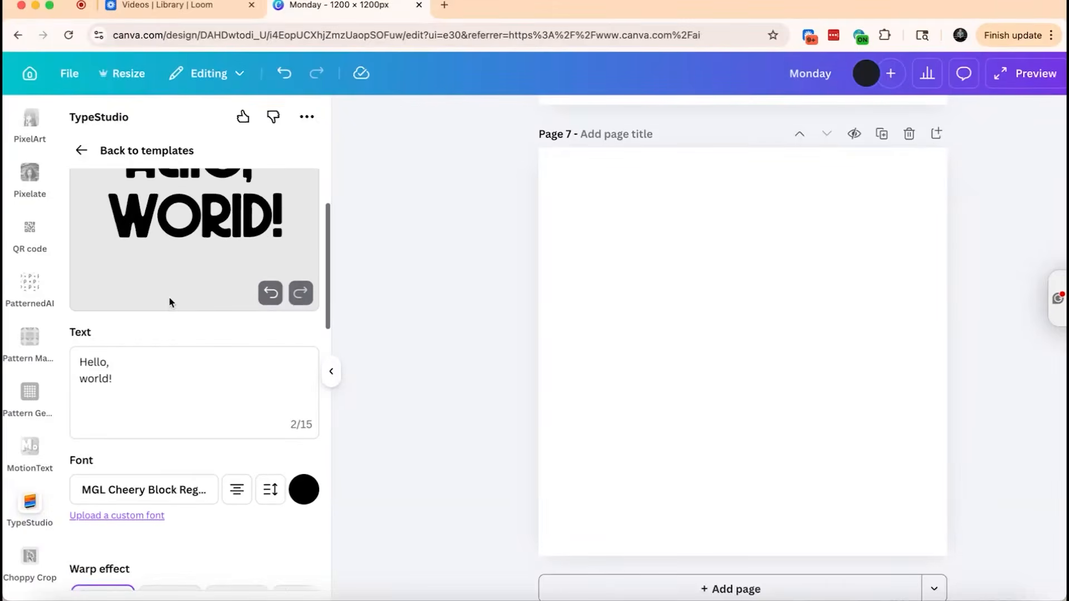
click(272, 493)
mouse_move(206, 440)
mouse_down()
mouse_move(189, 439)
mouse_move(201, 445)
mouse_up()
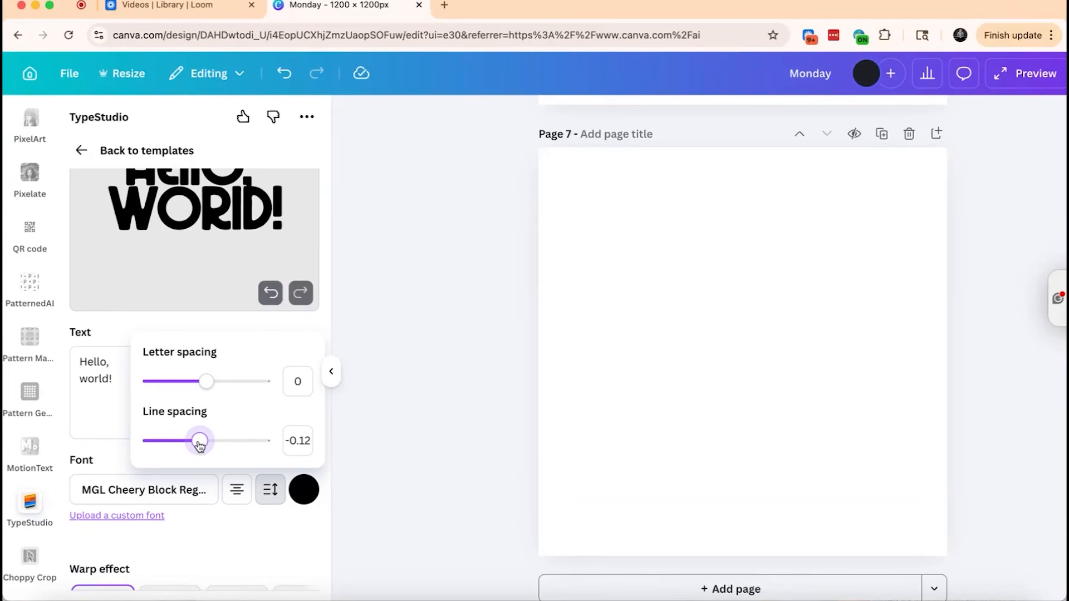
click(136, 377)
click(107, 362)
key(BackSpace)
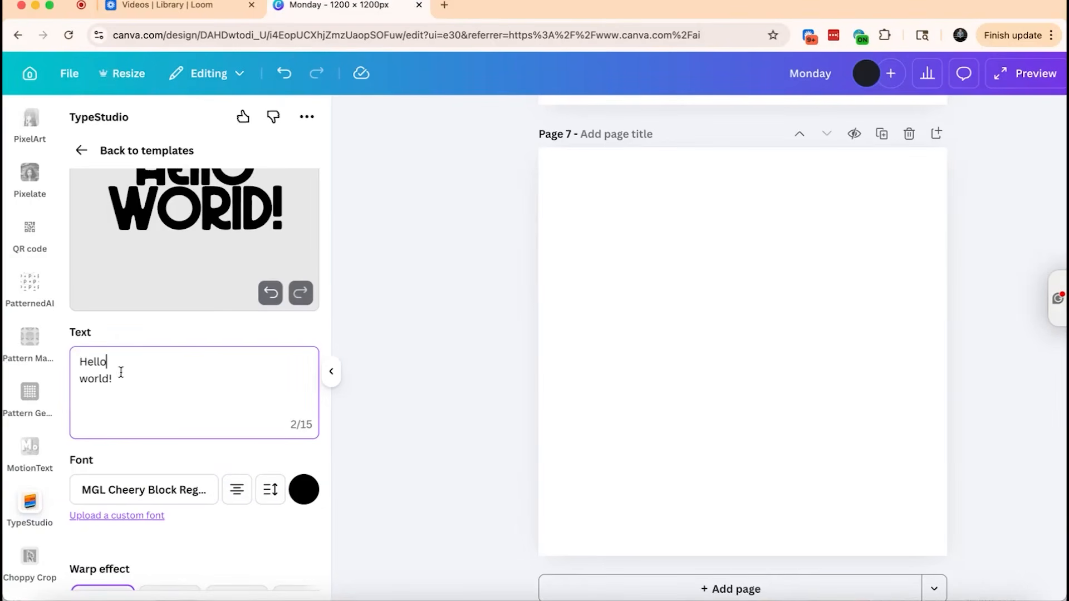
Apply the V-shaped warp effect with the pointed lower edge to the "Hello world!" text
scroll(184, 382, up, 2)
scroll(184, 382, down, 3)
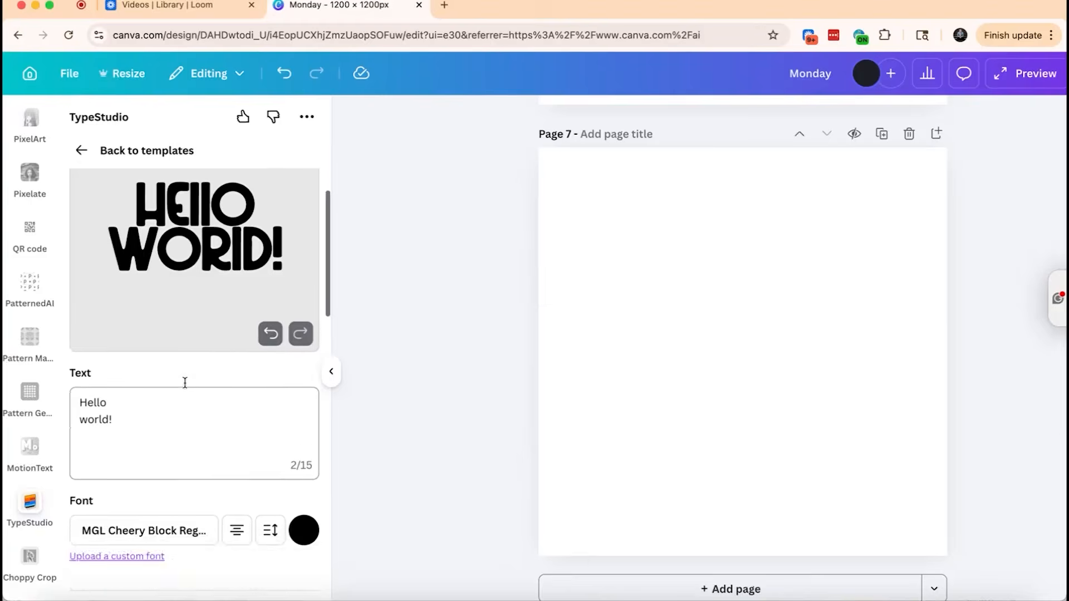
scroll(185, 382, down, 2)
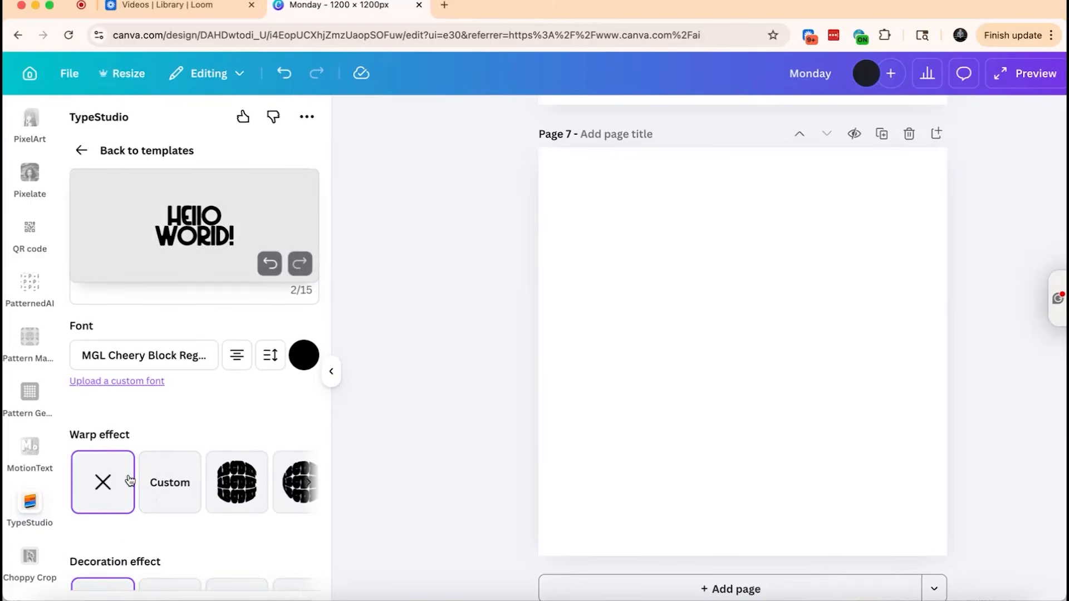
scroll(128, 416, down, 2)
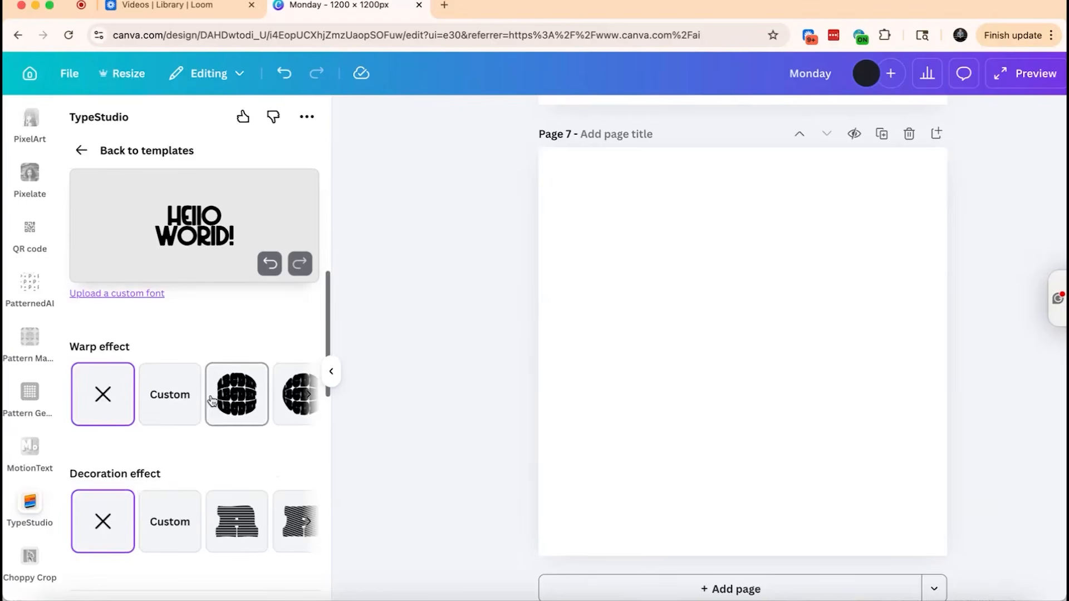
scroll(250, 405, right, 6)
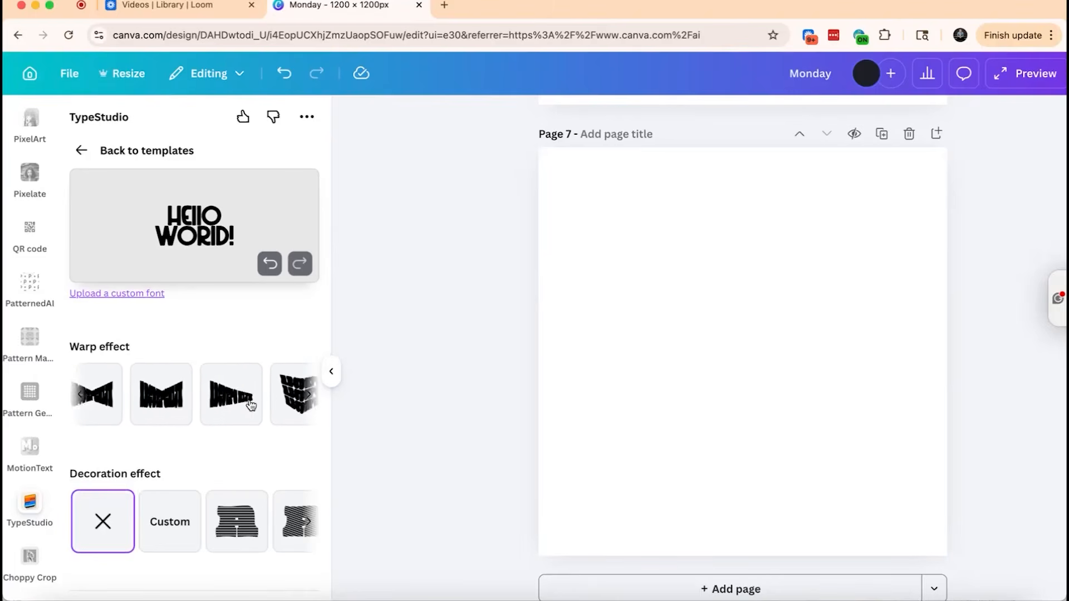
scroll(250, 401, right, 3)
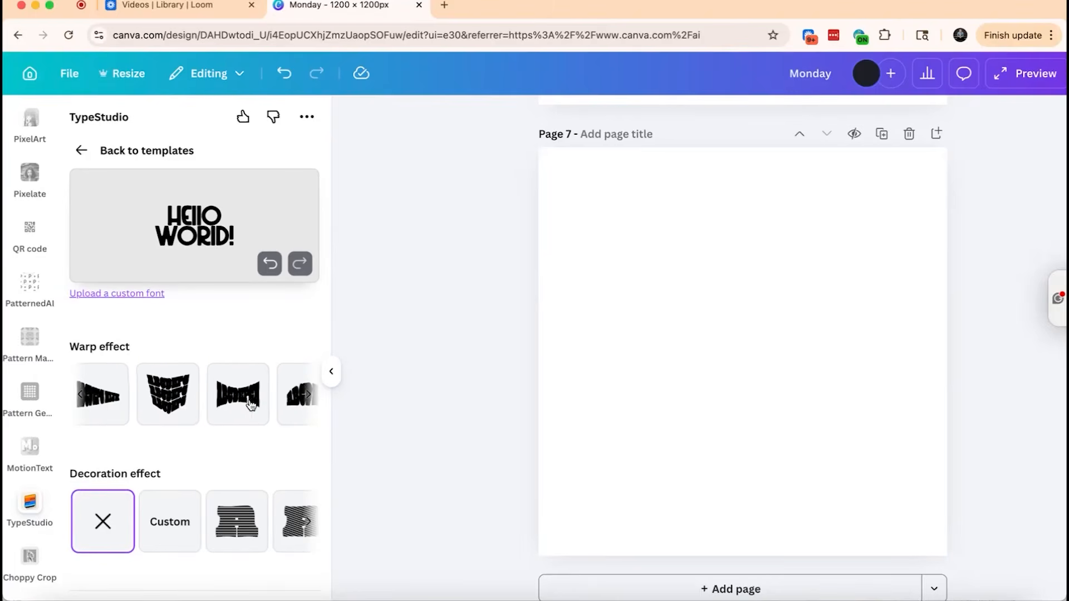
click(185, 405)
scroll(185, 404, up, 3)
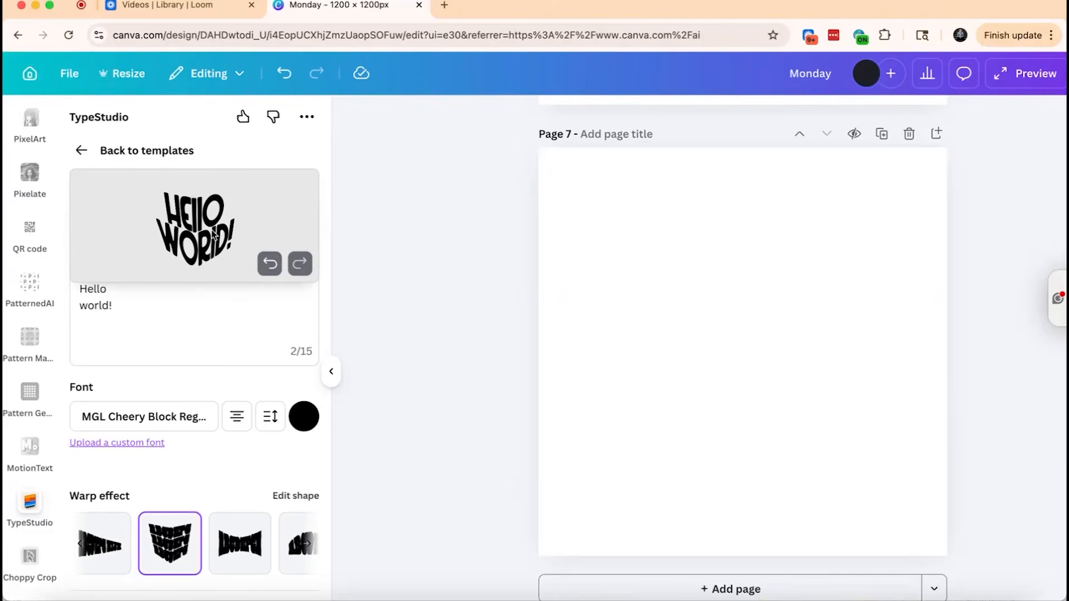
scroll(214, 234, down, 2)
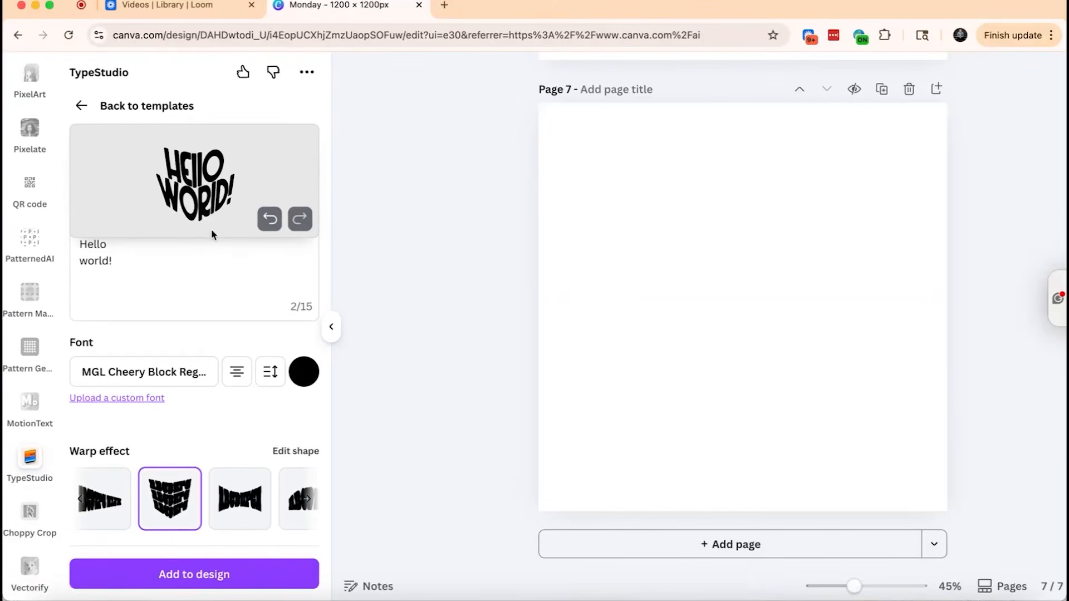
Open the custom warp editor and move the lower distort points to flatten and widen the text's bottom edge
click(158, 503)
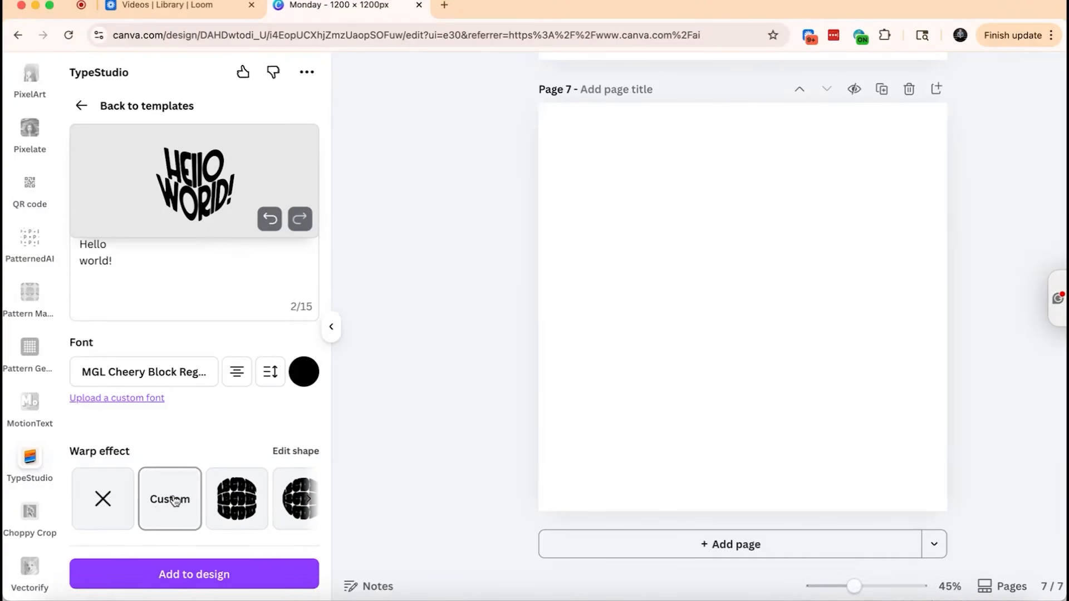
click(169, 499)
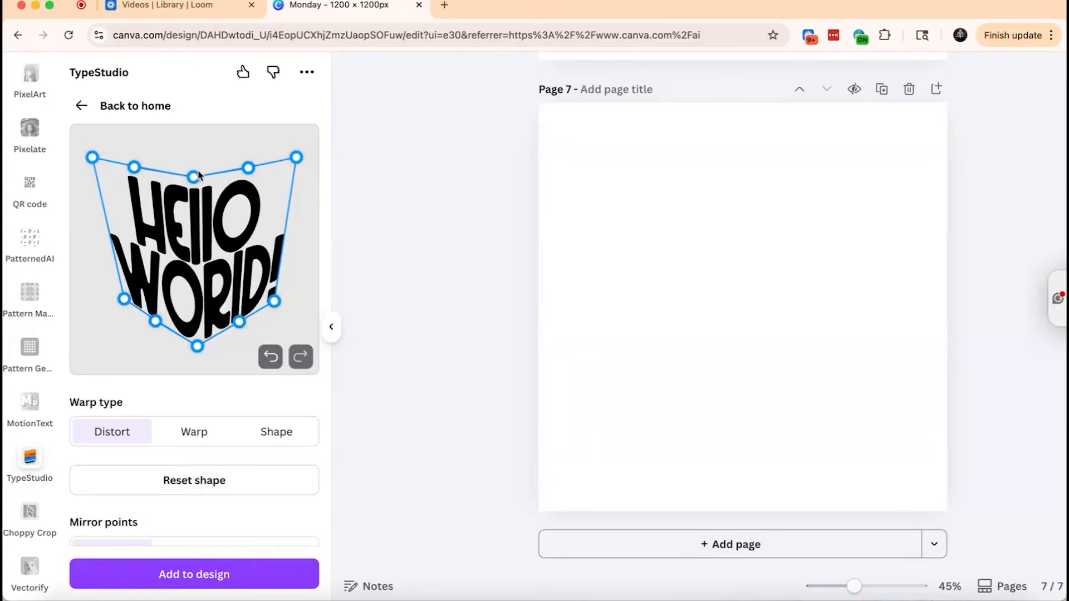
drag(193, 177, 194, 169)
drag(199, 352, 246, 298)
drag(154, 274, 93, 298)
drag(277, 303, 253, 299)
drag(154, 296, 153, 299)
Move the upper distort points into line to straighten the text's top edge
drag(296, 164, 296, 170)
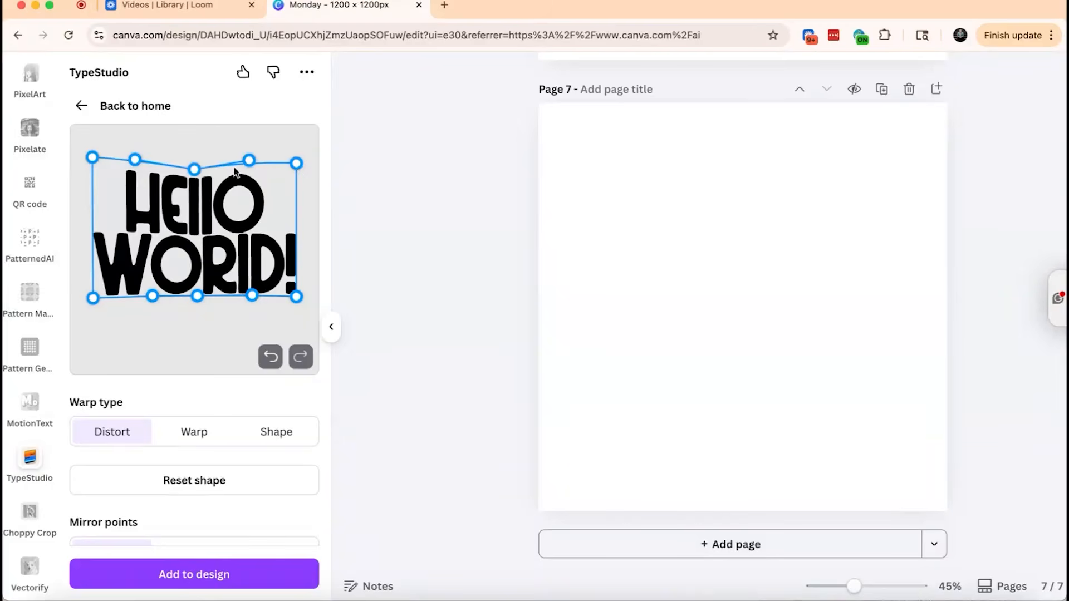
drag(194, 169, 252, 167)
drag(133, 152, 94, 164)
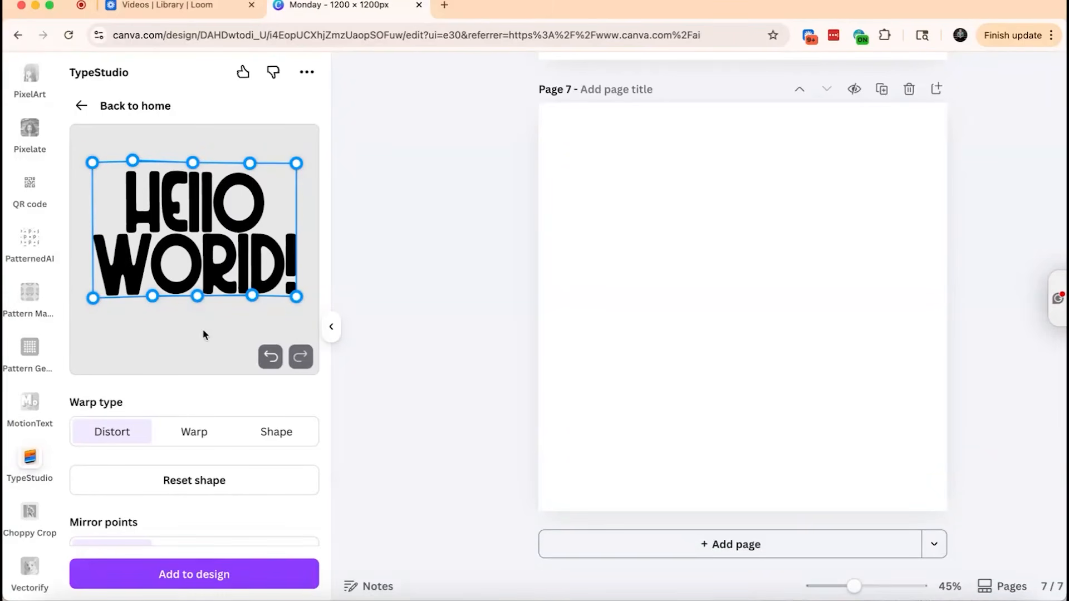
Switch the warp type to Warp and bend the text's baseline by moving its points
scroll(184, 401, down, 2)
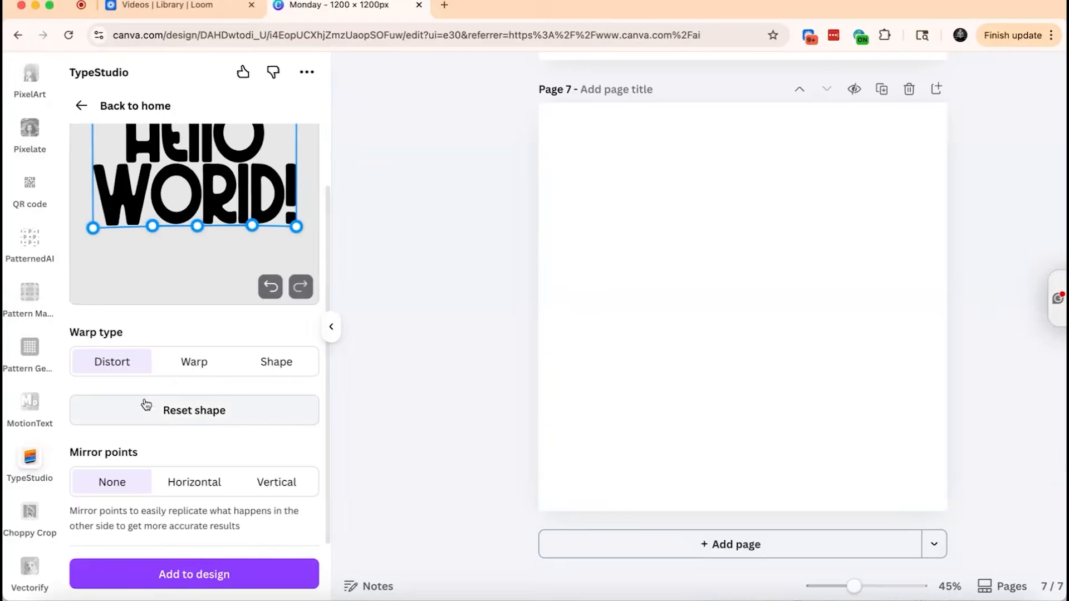
click(198, 365)
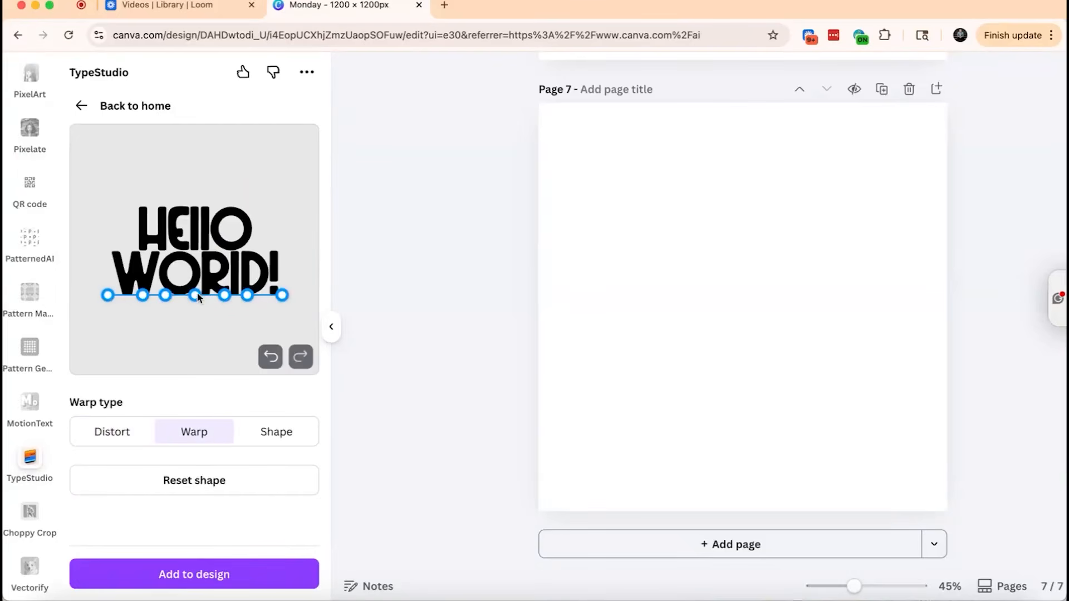
drag(195, 295, 234, 287)
mouse_move(162, 280)
mouse_down()
mouse_move(146, 282)
mouse_move(137, 252)
mouse_move(151, 281)
mouse_up()
Set the warp type to Shape and arrange the text around the oval shape
click(294, 437)
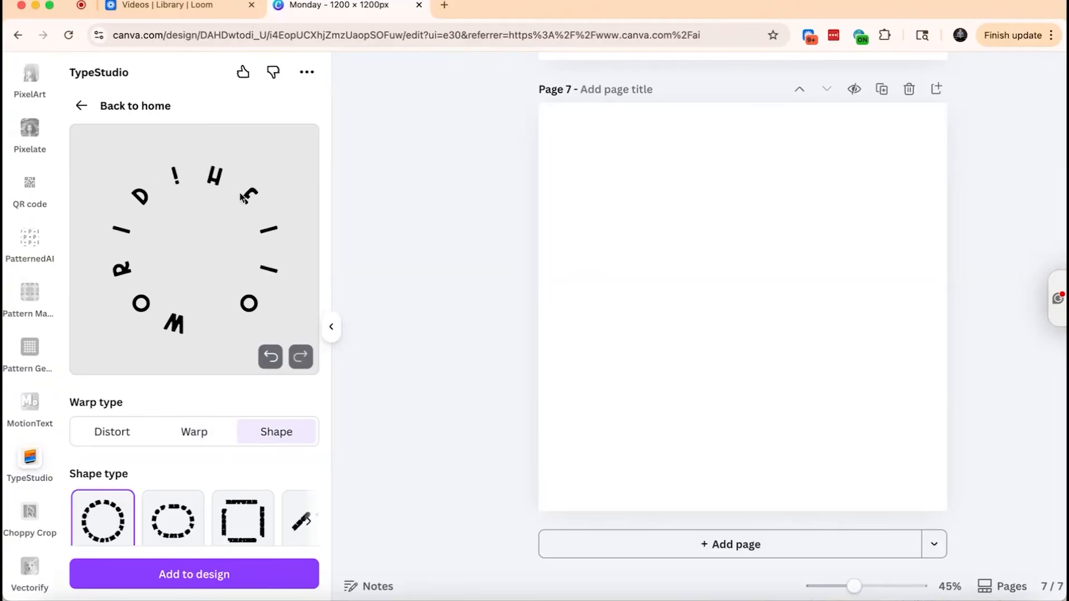
click(180, 508)
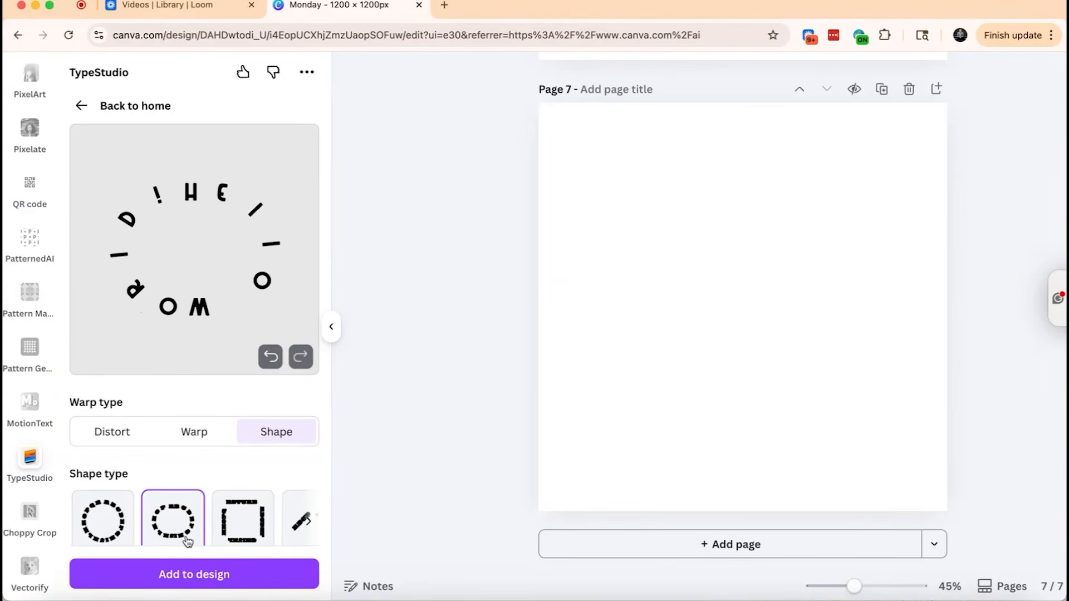
Set the font scale of the text around the oval shape to 62
scroll(239, 531, right, 2)
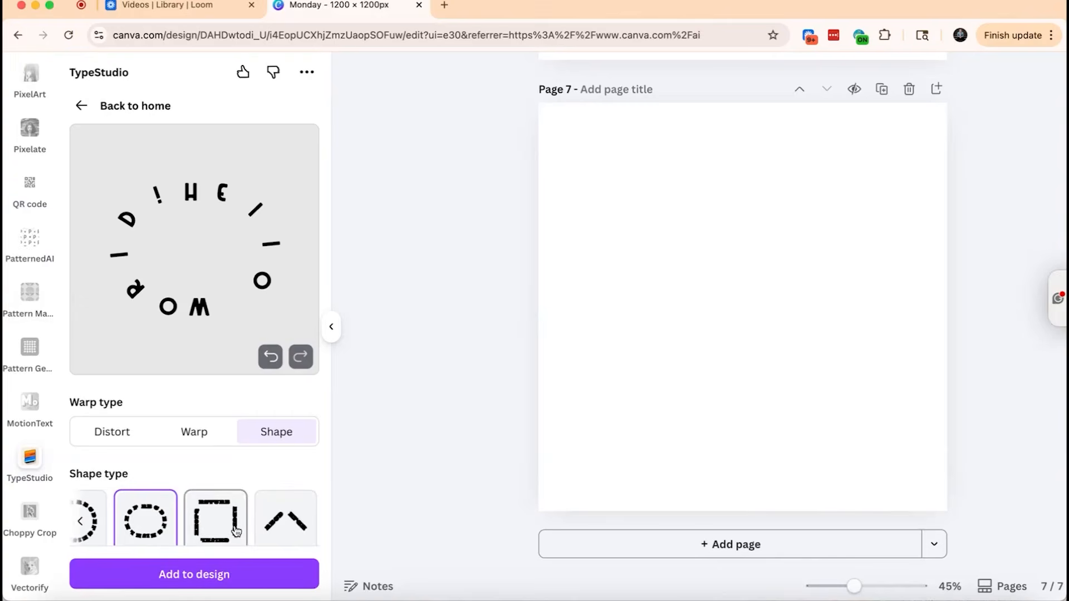
scroll(236, 531, down, 2)
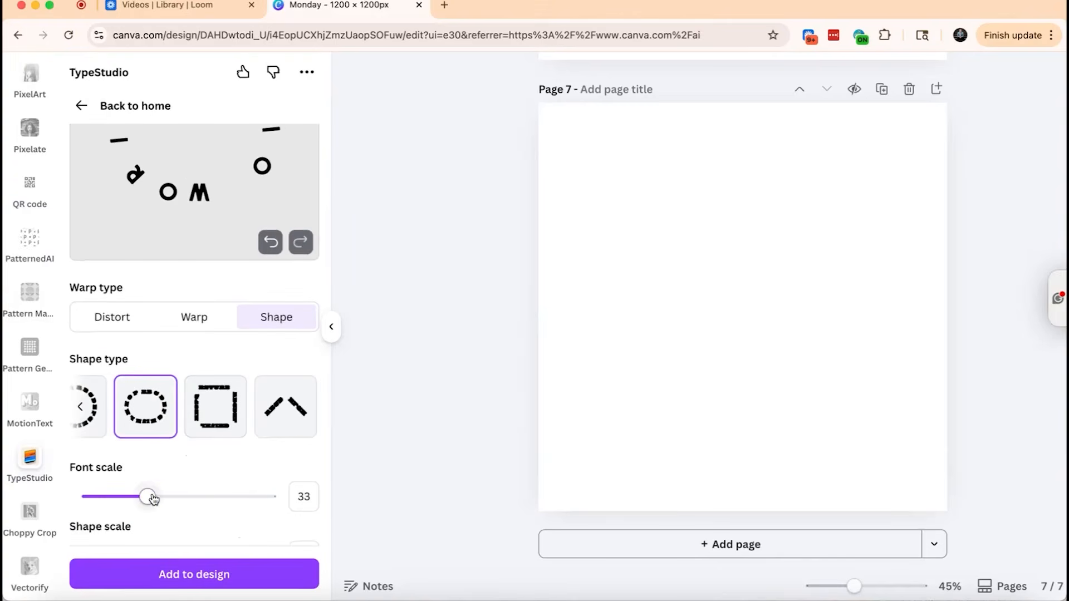
drag(151, 497, 201, 499)
scroll(201, 500, up, 2)
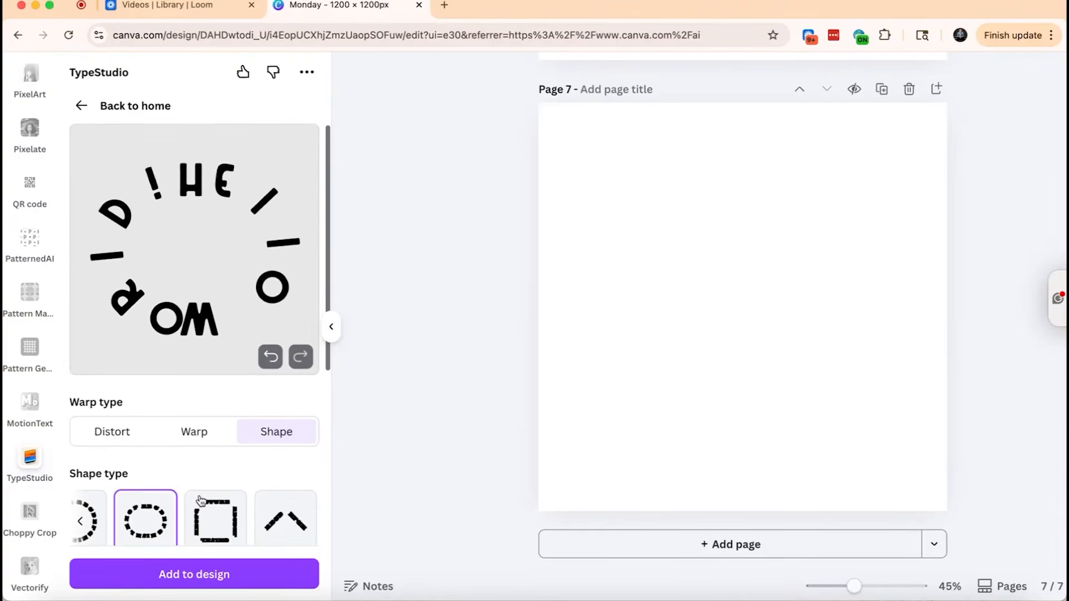
Arrange the text around the square shape with letter spacing -3 and shape offset 10
scroll(201, 499, down, 2)
click(212, 426)
scroll(214, 426, up, 2)
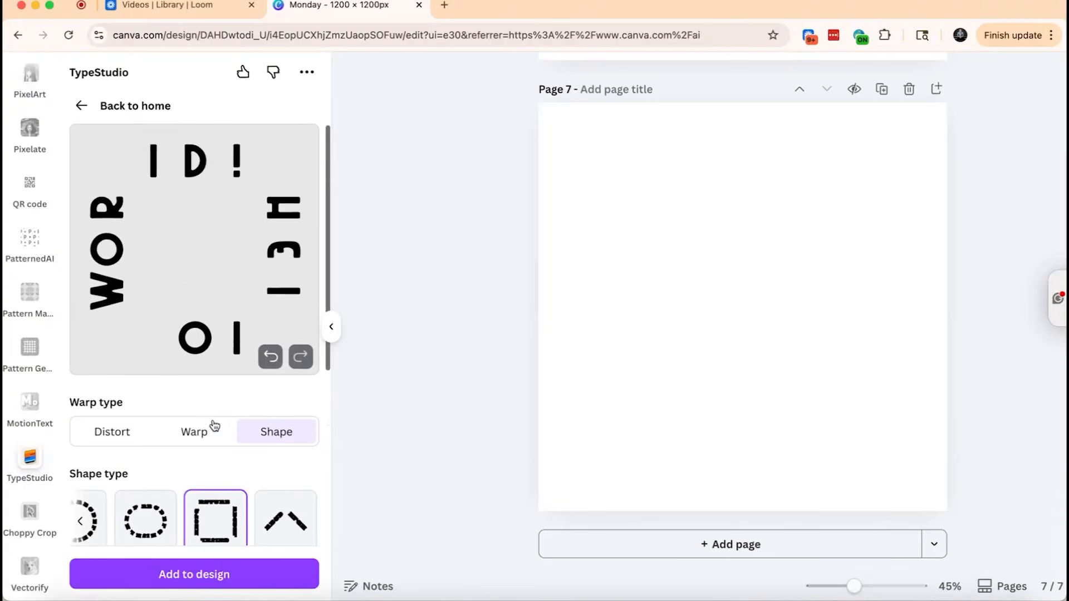
scroll(214, 425, down, 3)
scroll(193, 489, down, 1)
mouse_move(178, 508)
mouse_down()
mouse_move(120, 508)
mouse_move(183, 511)
mouse_up()
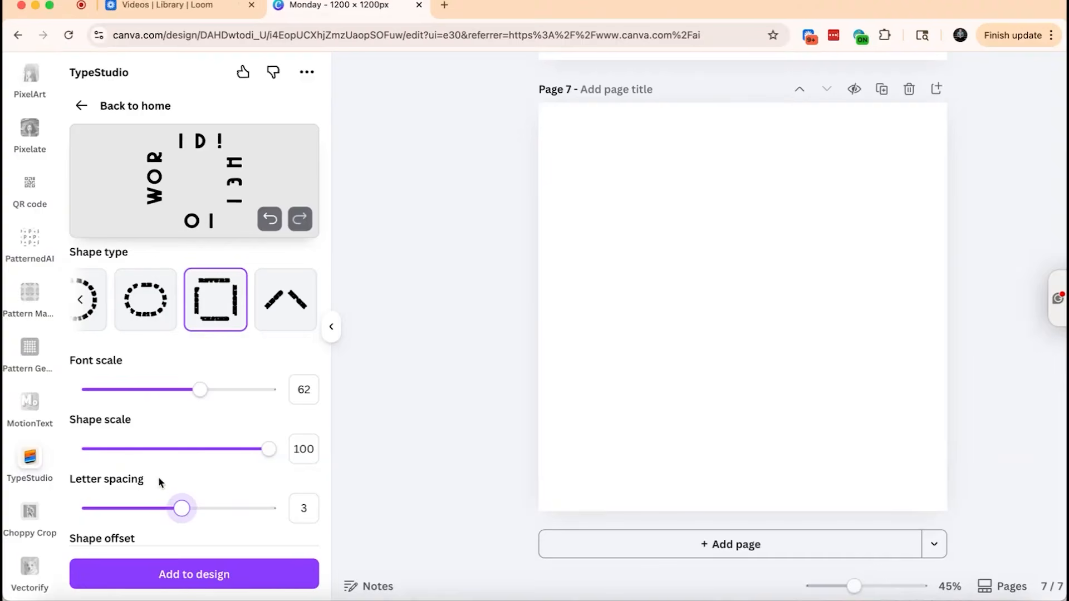
scroll(158, 478, down, 2)
mouse_move(90, 495)
mouse_down()
mouse_move(276, 505)
mouse_move(107, 495)
mouse_up()
mouse_move(182, 434)
mouse_down()
mouse_move(165, 439)
mouse_move(177, 441)
mouse_up()
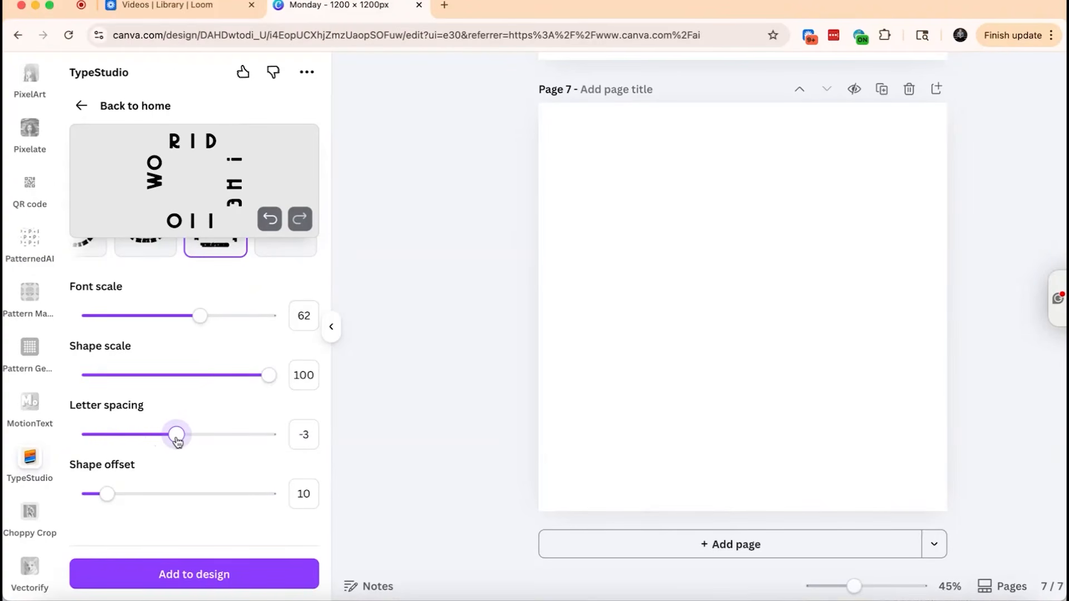
Arrange the text along the angled peak shape with shape scale 90, letter spacing 49 and shape offset 0
scroll(199, 373, up, 5)
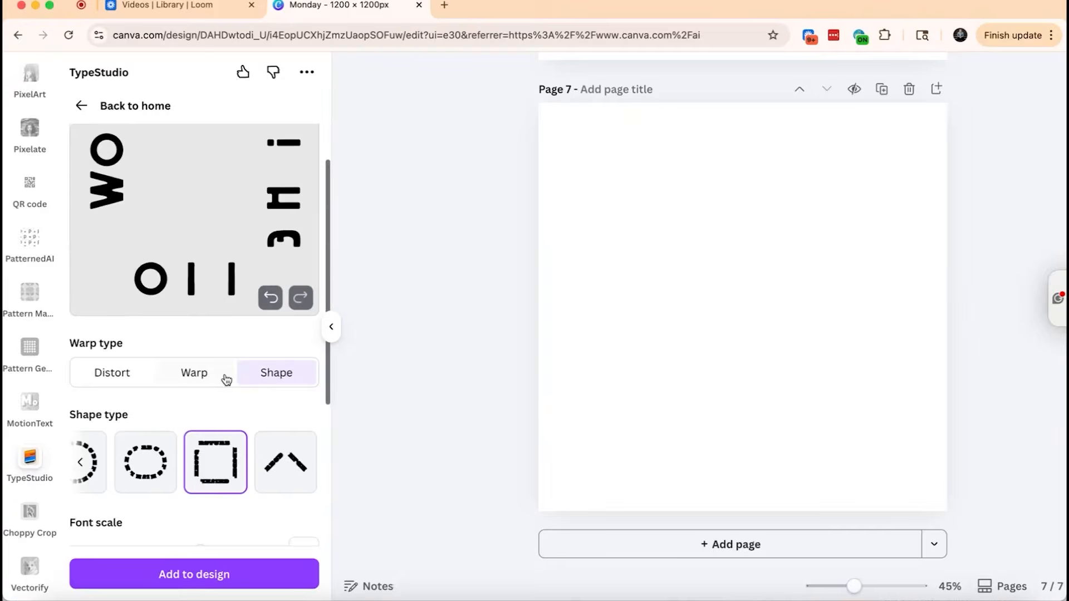
click(284, 468)
scroll(243, 493, down, 3)
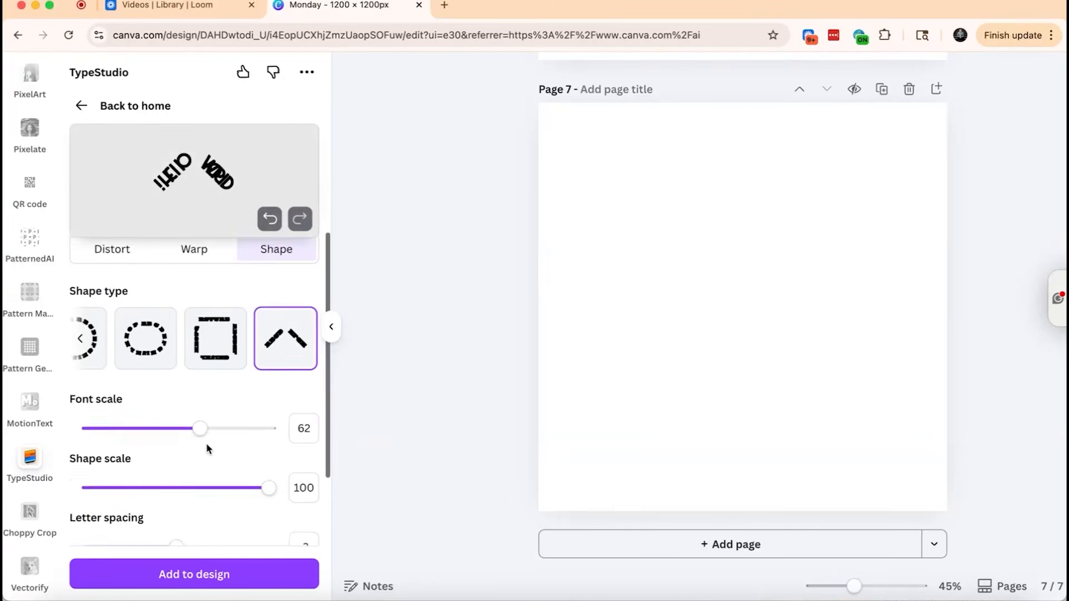
drag(180, 497, 224, 498)
mouse_move(270, 437)
mouse_down()
mouse_move(205, 438)
mouse_move(252, 441)
mouse_up()
scroll(250, 441, down, 2)
drag(112, 499, 73, 501)
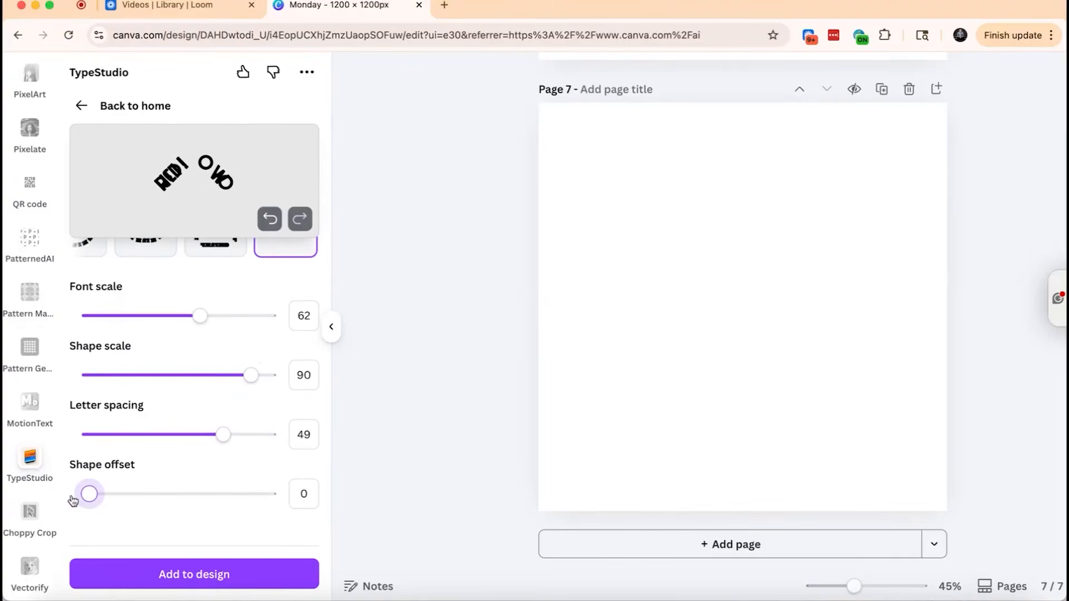
scroll(137, 464, up, 5)
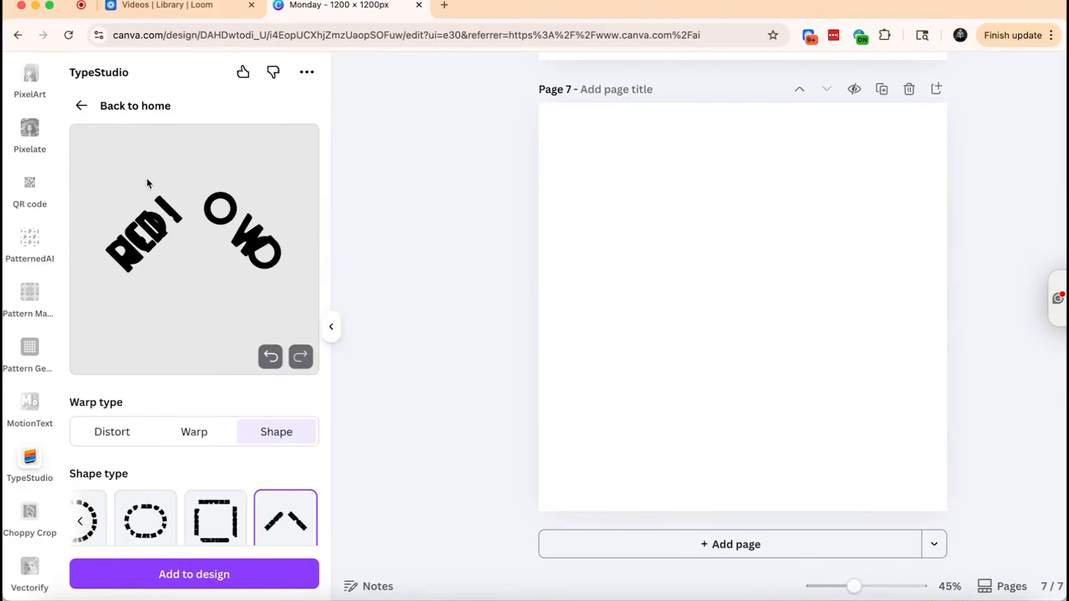
Leave the custom warp editor and apply the first preset warp effect to the text
click(126, 108)
scroll(184, 471, down, 3)
scroll(185, 471, down, 1)
click(243, 453)
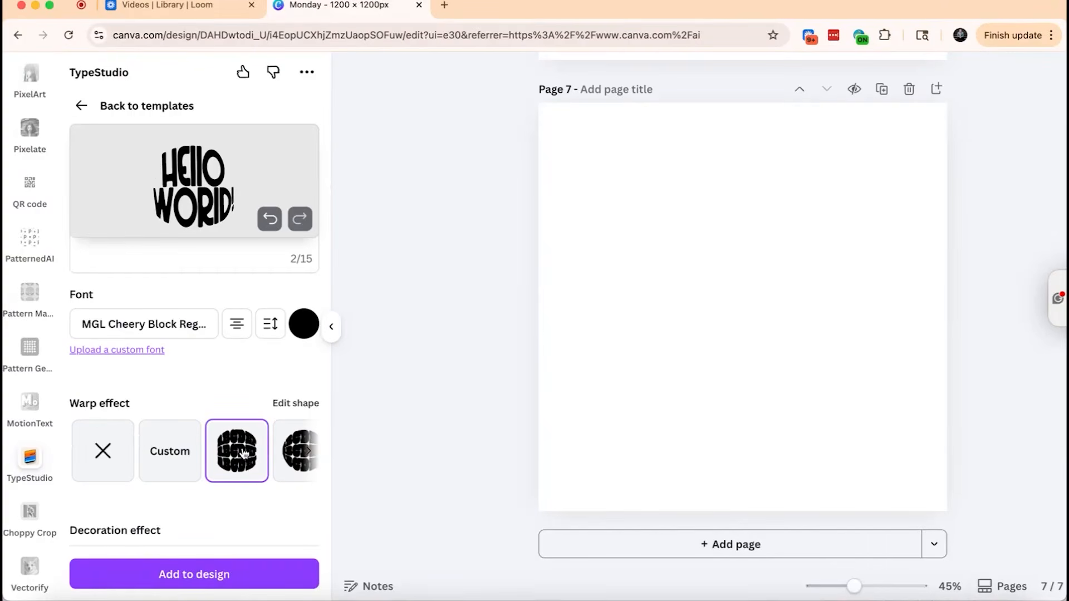
Try the striped decoration effects and apply the last one, with the grey-to-black line fade
scroll(244, 453, down, 4)
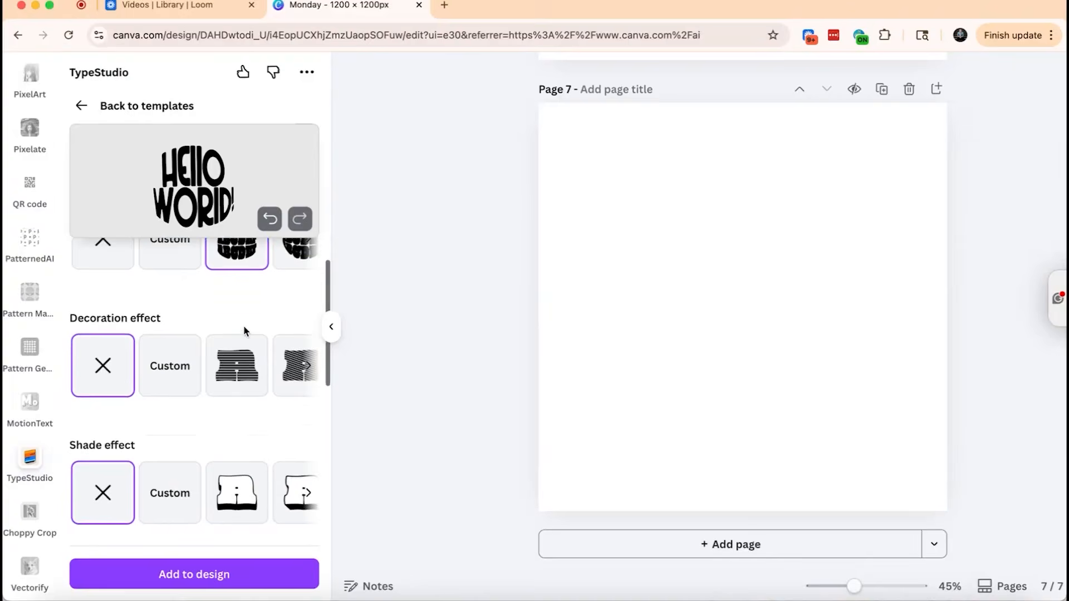
click(244, 369)
scroll(243, 369, right, 3)
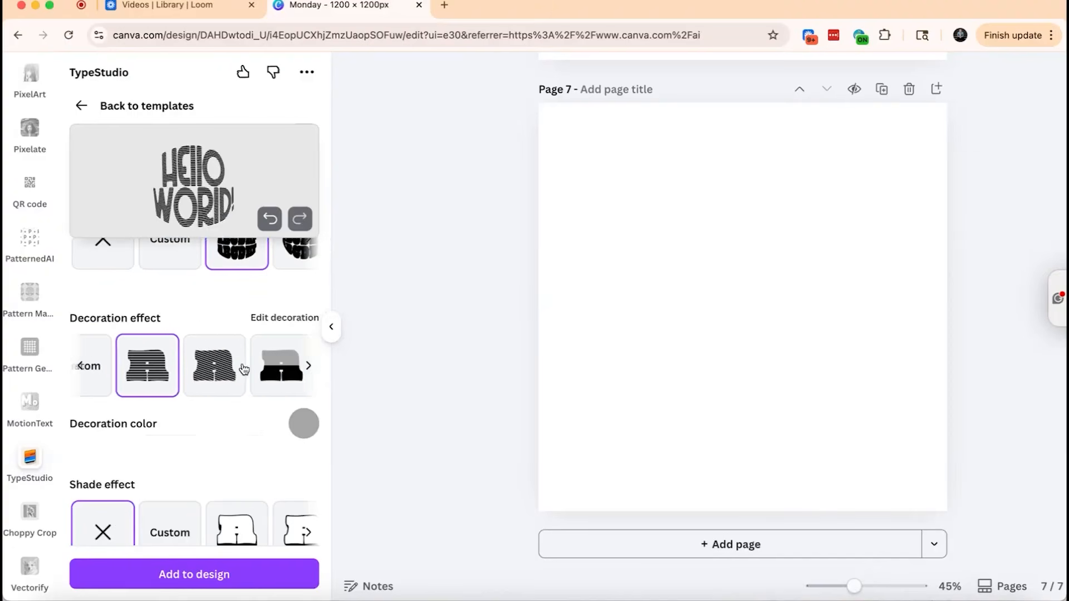
click(227, 373)
click(285, 380)
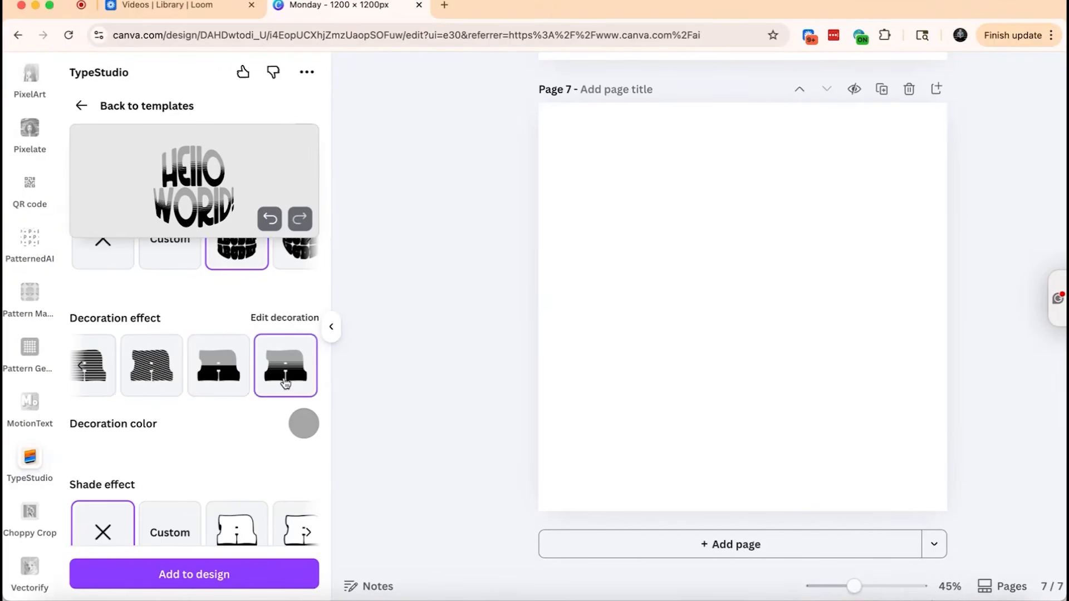
Try the first shade effect and apply the third one, which has a separate border colour
scroll(244, 396, down, 2)
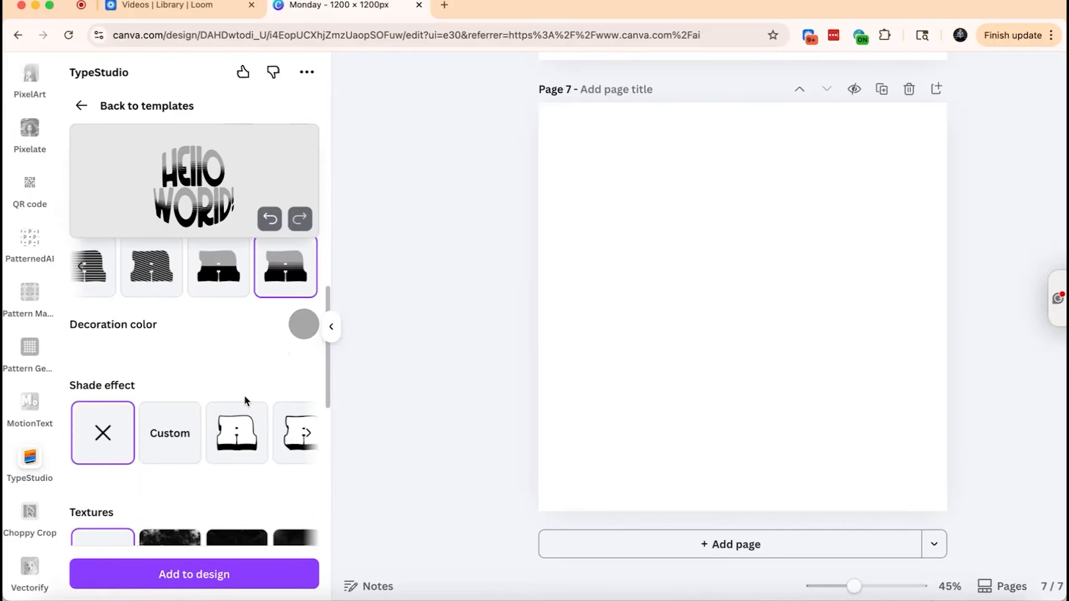
click(238, 440)
scroll(238, 440, right, 2)
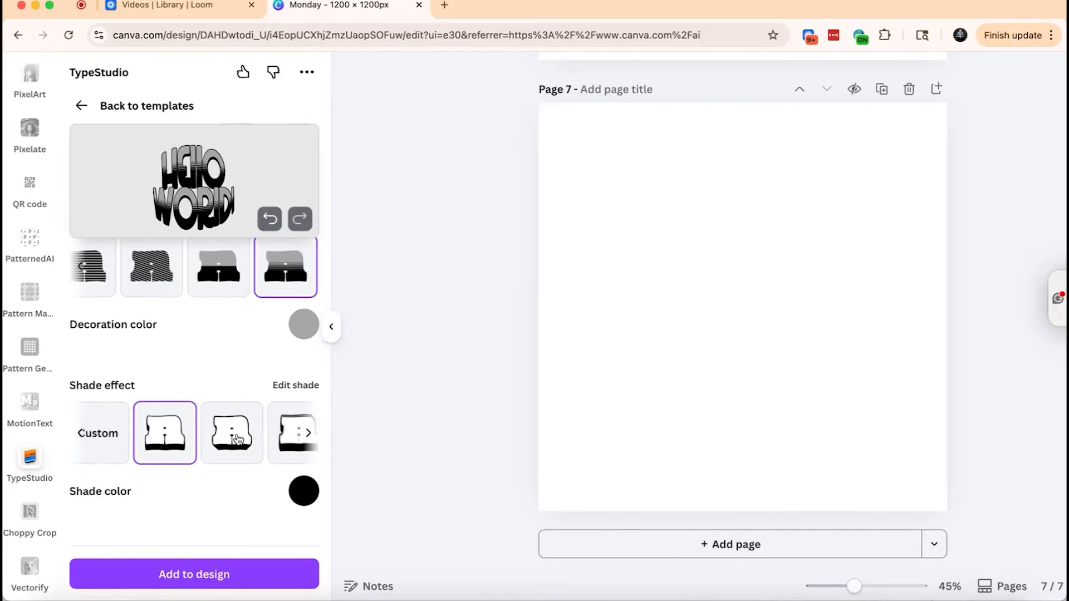
click(286, 433)
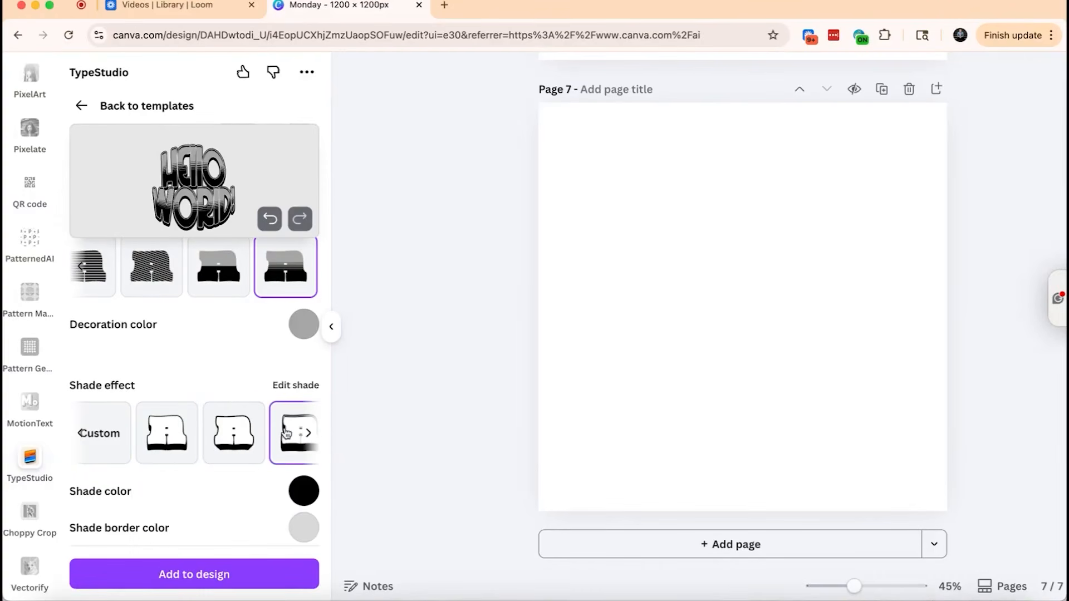
Set the shade color to lavender and the shade border color to light green from the color palette
scroll(211, 401, down, 2)
click(303, 374)
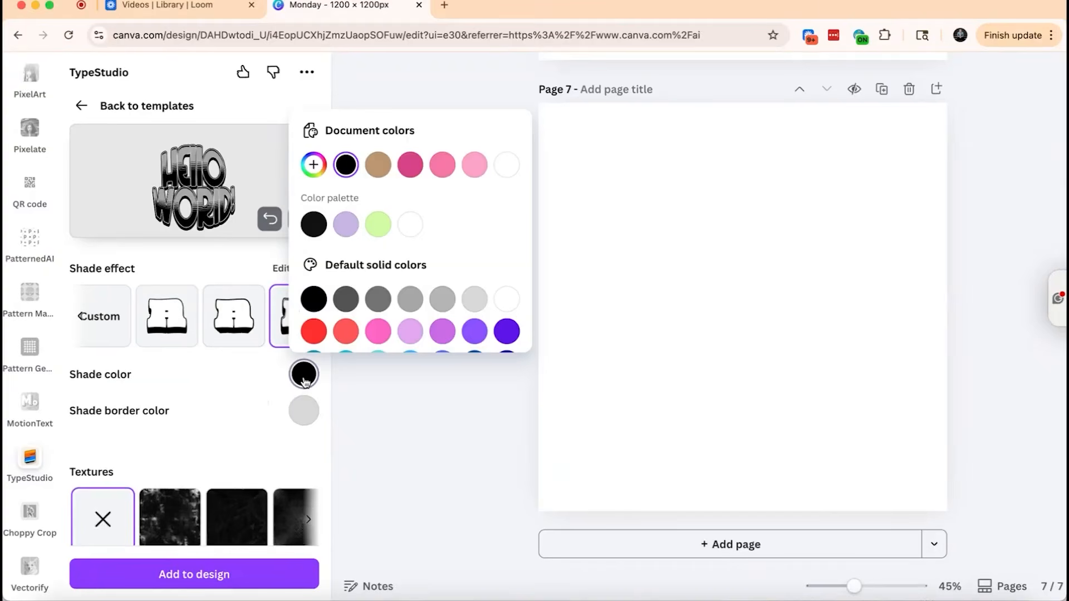
click(346, 226)
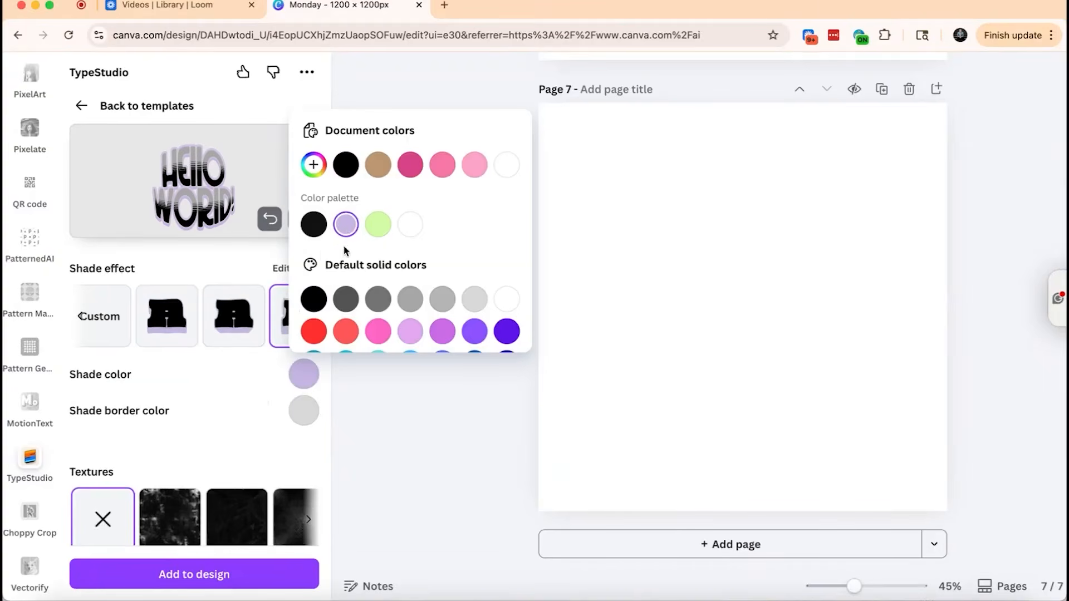
click(299, 414)
click(301, 467)
click(375, 303)
click(238, 450)
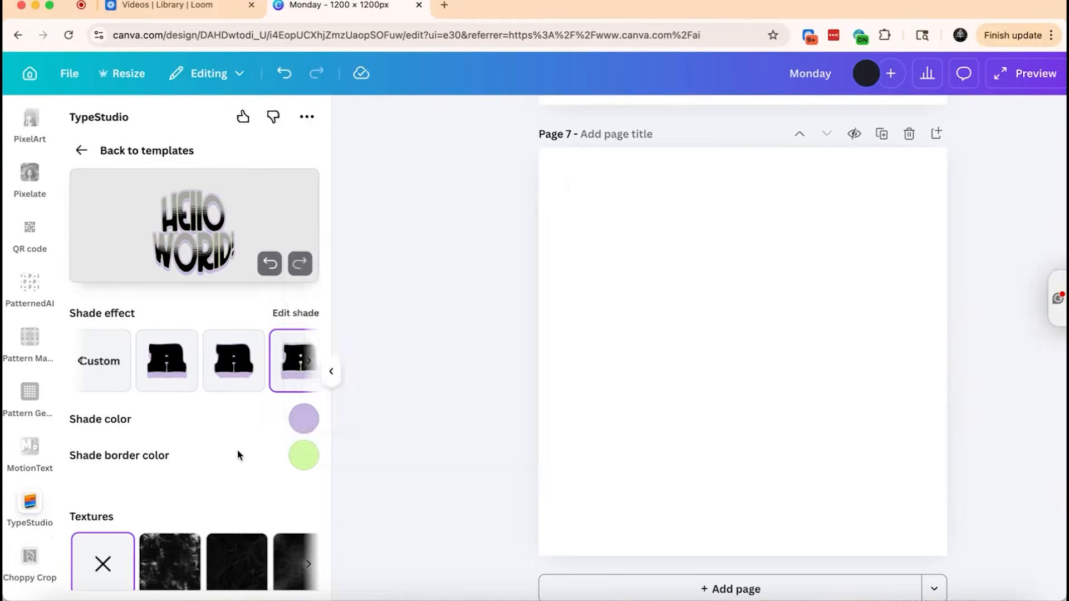
Apply the pink-to-blue gradient effect and the diagonal-striped shadow effect to the text
scroll(228, 450, down, 5)
scroll(225, 450, down, 2)
click(240, 344)
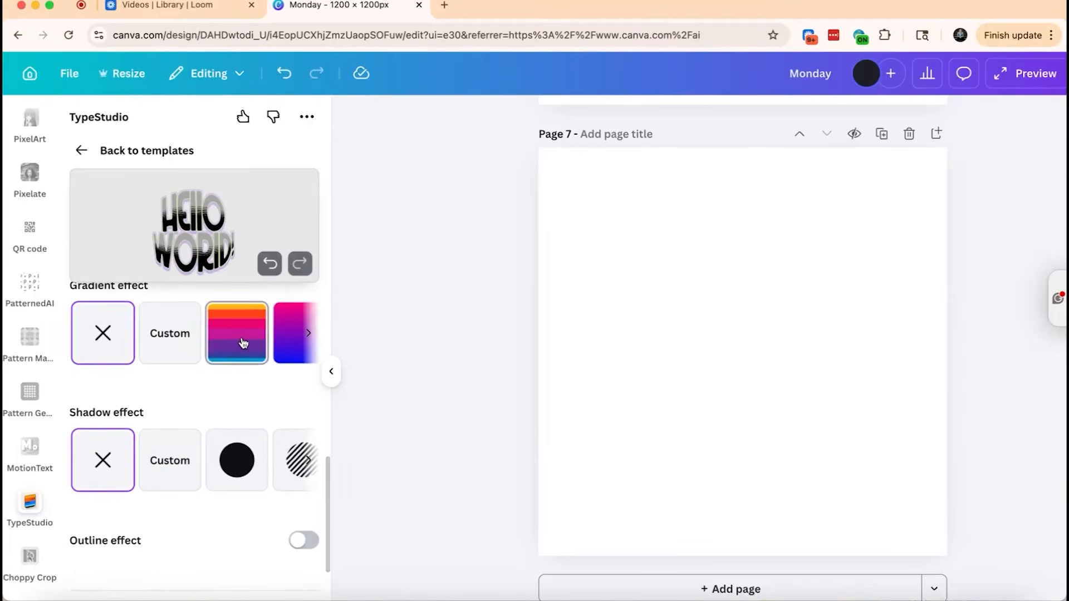
scroll(245, 342, right, 3)
click(217, 334)
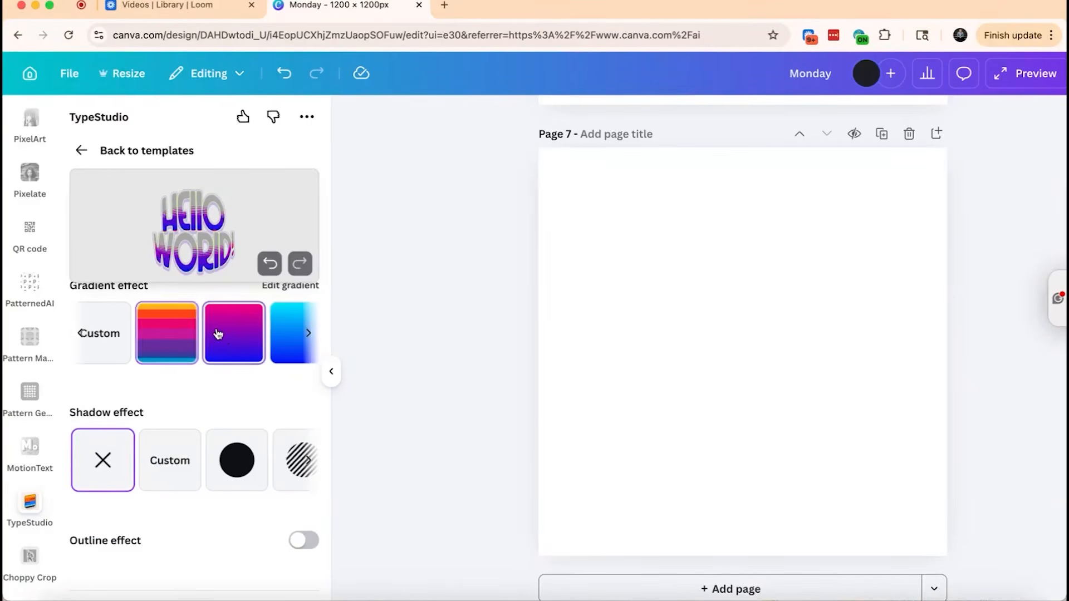
scroll(232, 454, right, 3)
click(221, 463)
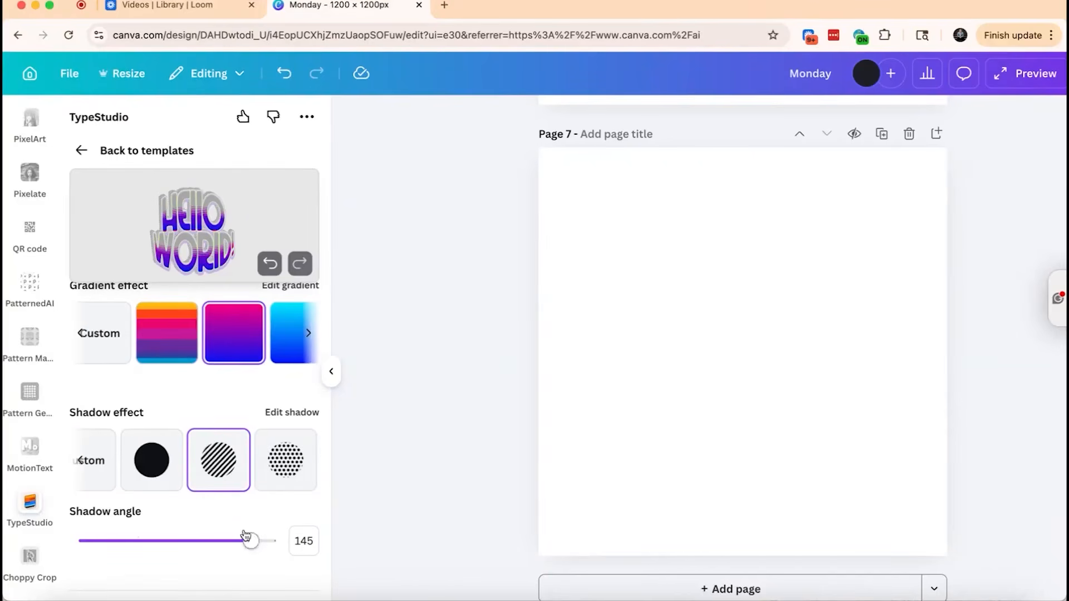
Set the decoration color to the document's dark pink, #d84588
scroll(222, 507, down, 3)
scroll(217, 458, up, 4)
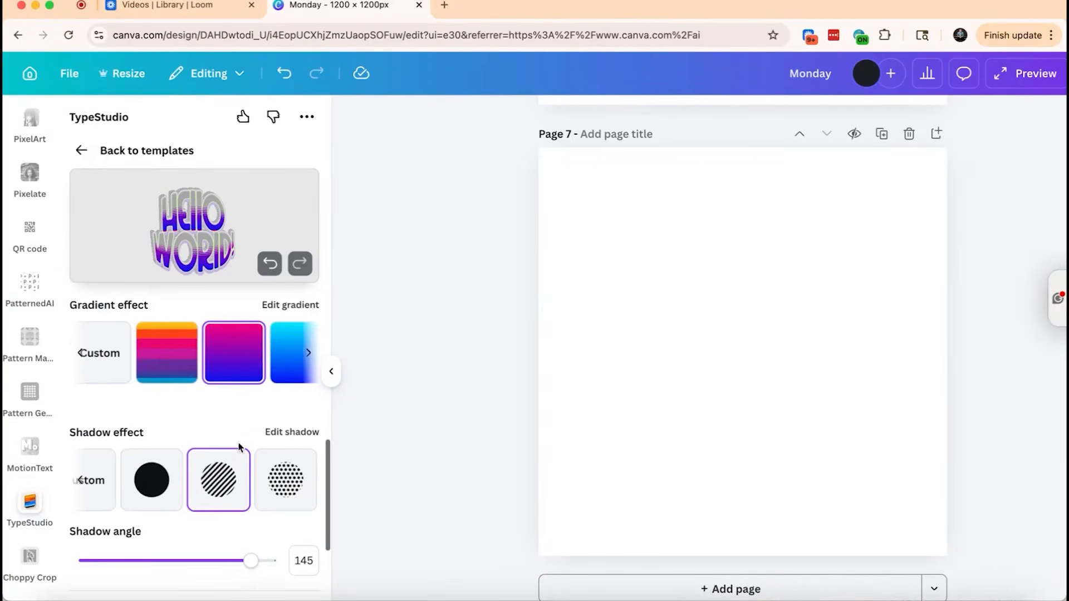
scroll(221, 446, up, 8)
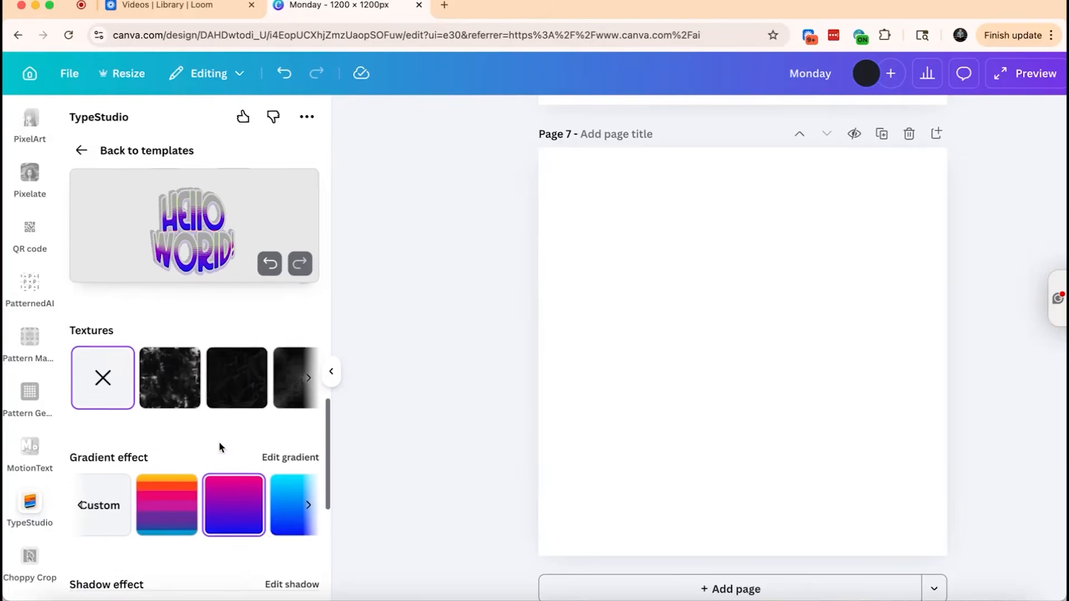
scroll(219, 442, up, 3)
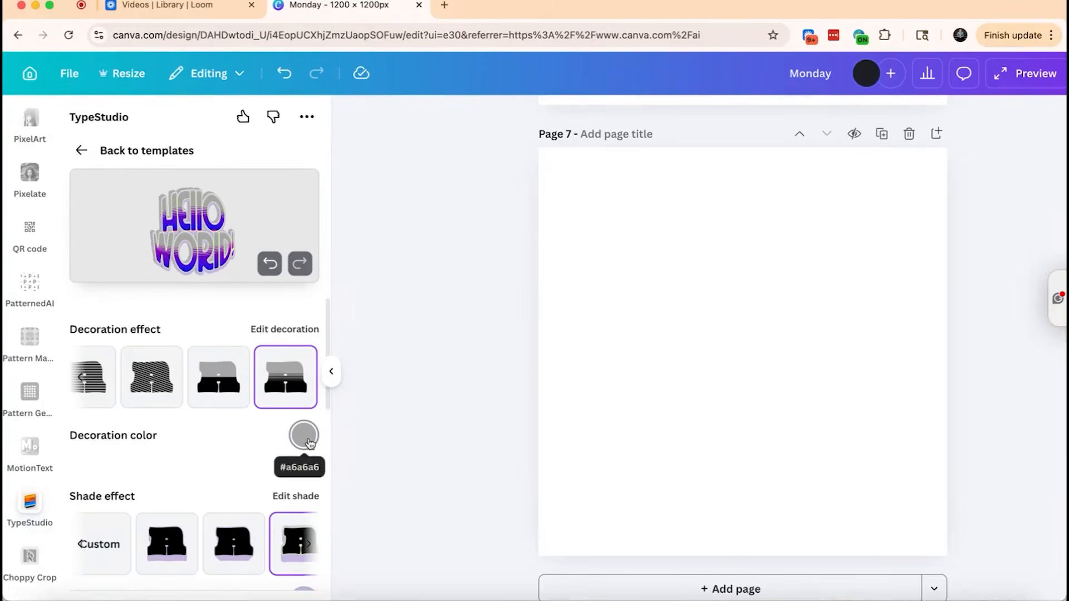
click(305, 436)
click(410, 225)
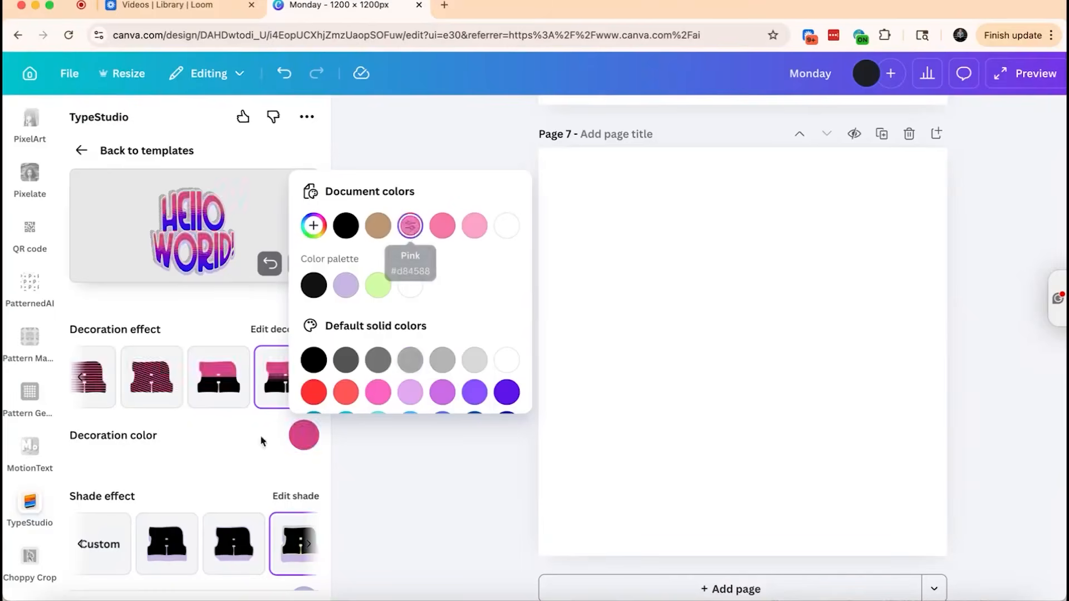
click(223, 468)
Set the font color to lavender from the color palette
scroll(222, 469, up, 3)
scroll(222, 469, up, 3)
click(301, 398)
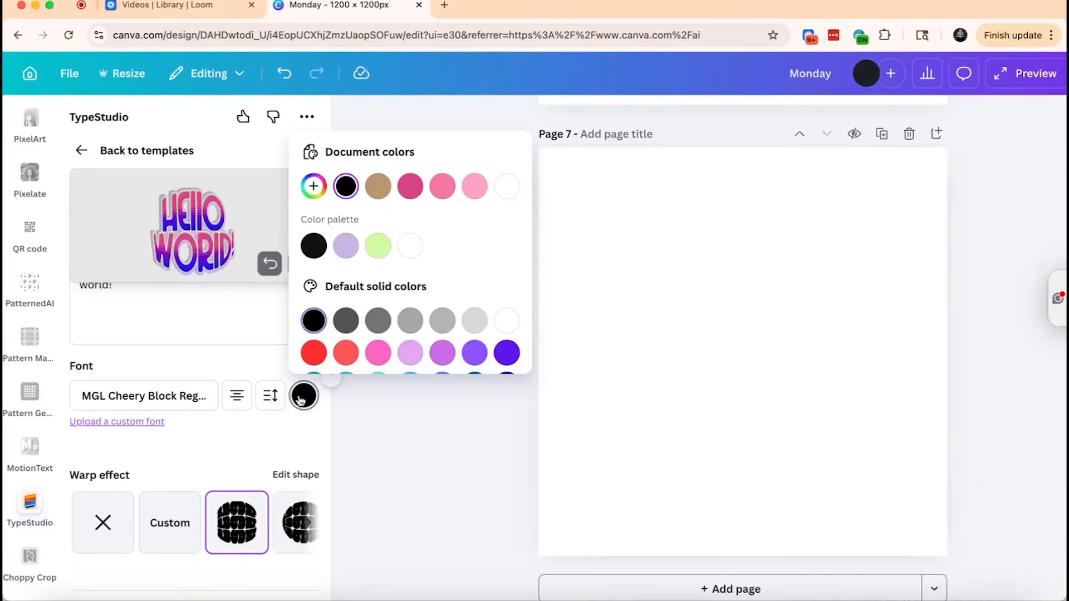
click(346, 245)
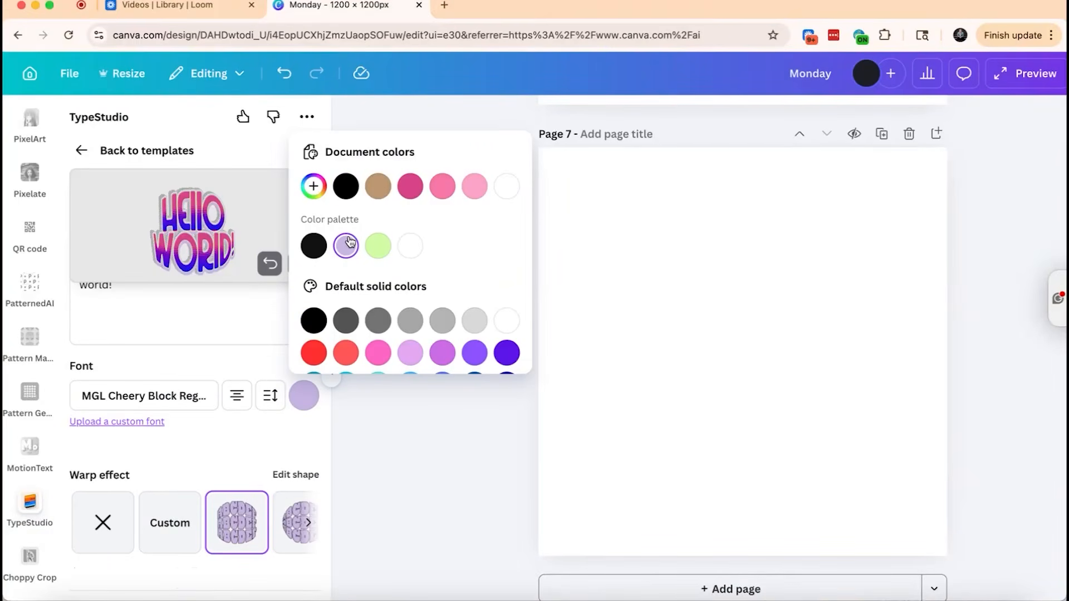
click(227, 435)
Apply the dark texture with the lighter speckled center to the text
scroll(222, 434, down, 5)
scroll(213, 426, right, 1)
click(170, 415)
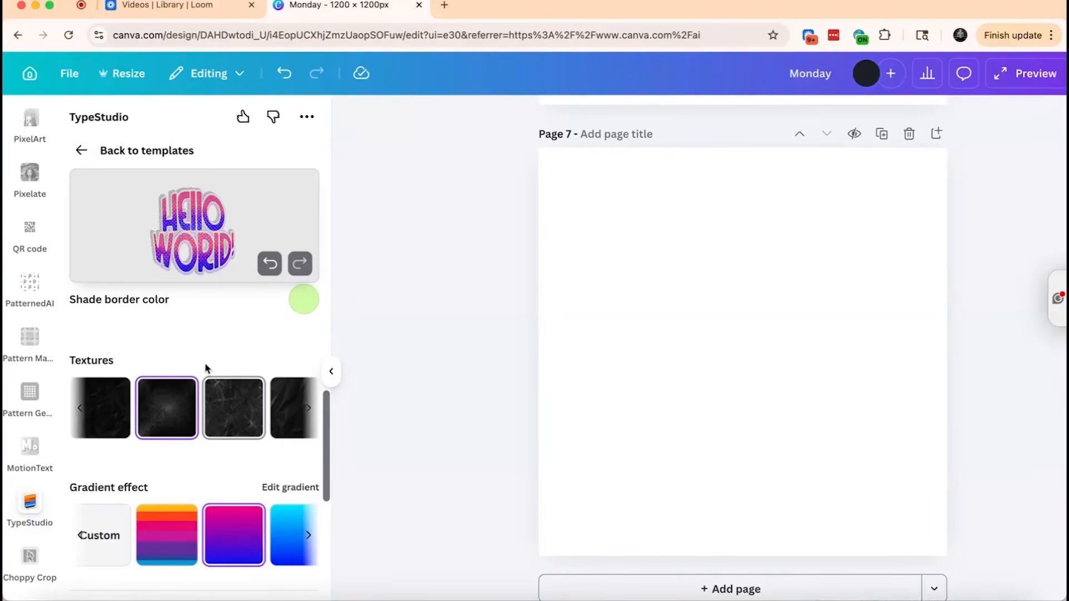
Try the solid shadow effect on the text and switch back to the diagonal-striped one
scroll(189, 401, down, 3)
scroll(223, 470, right, 1)
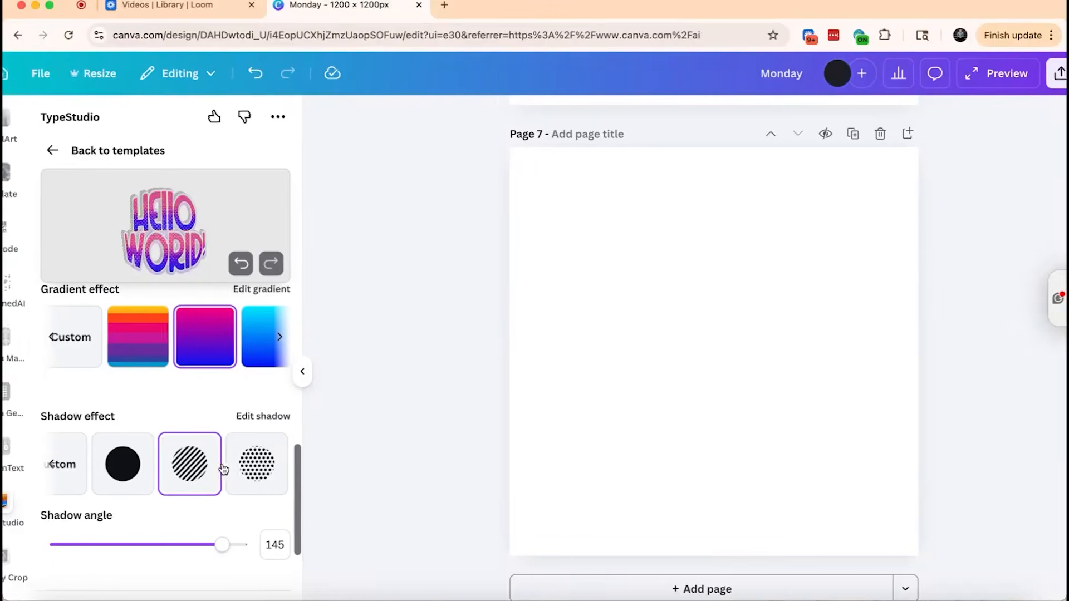
scroll(273, 466, left, 1)
scroll(235, 467, right, 2)
scroll(236, 466, left, 2)
scroll(208, 485, down, 1)
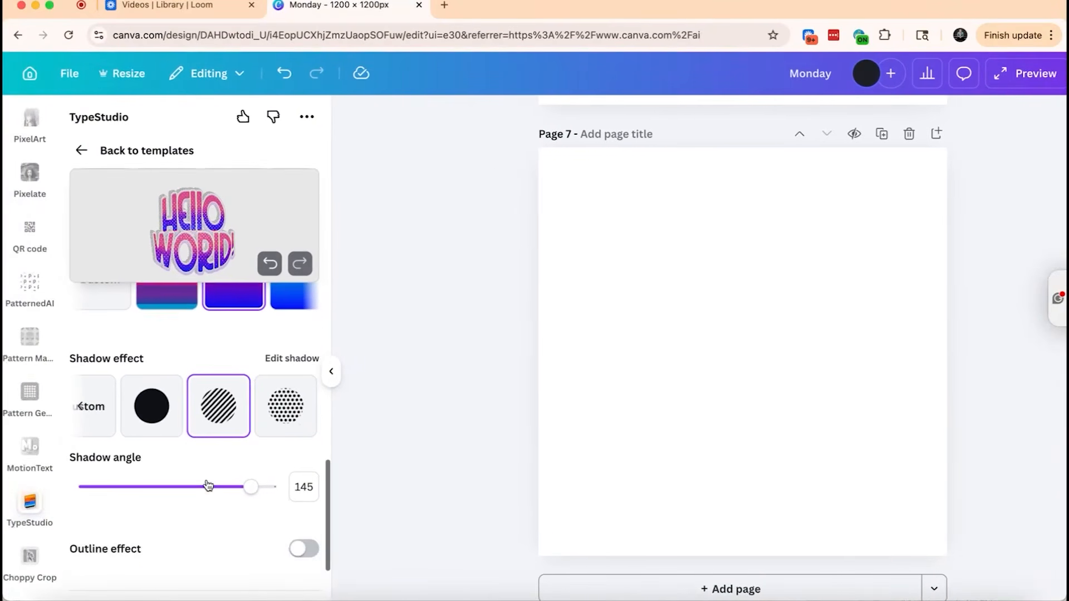
click(83, 407)
click(243, 412)
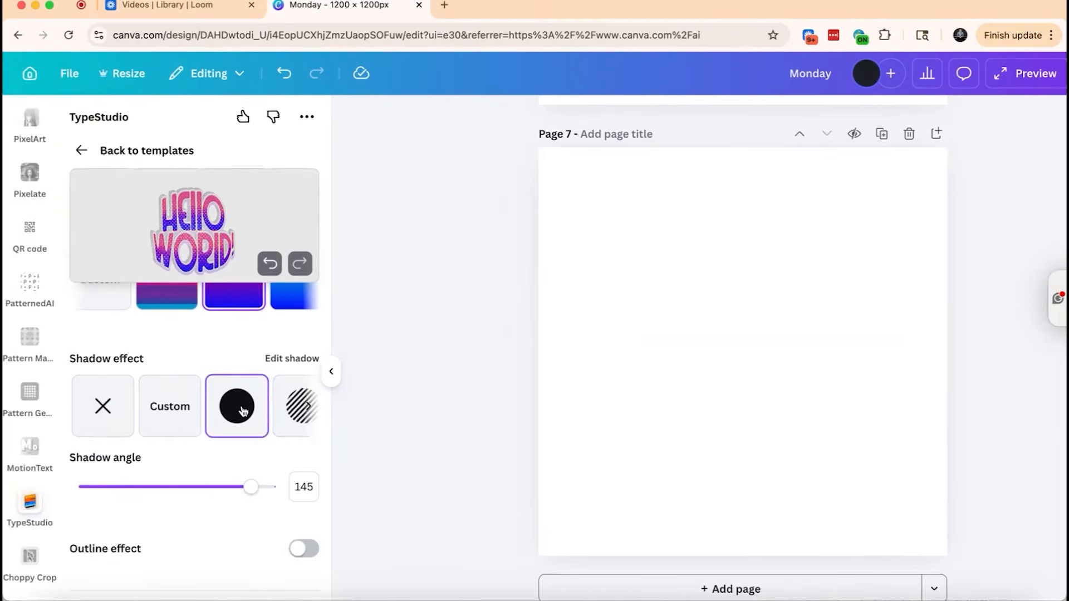
click(289, 411)
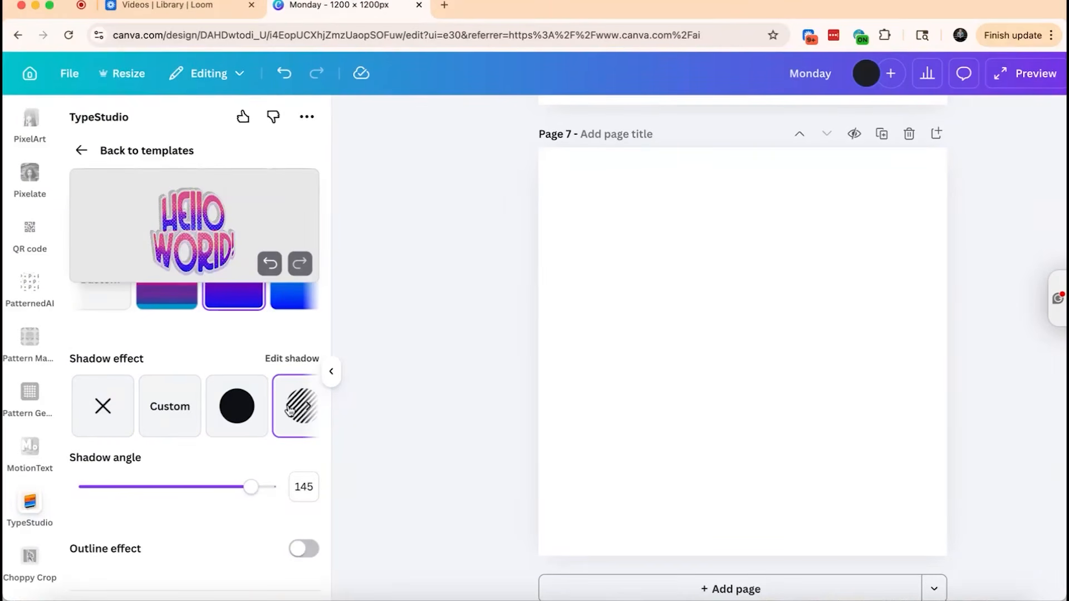
Set the shadow angle to 50 and turn on the outline effect
scroll(285, 418, down, 1)
drag(251, 439, 99, 440)
click(303, 501)
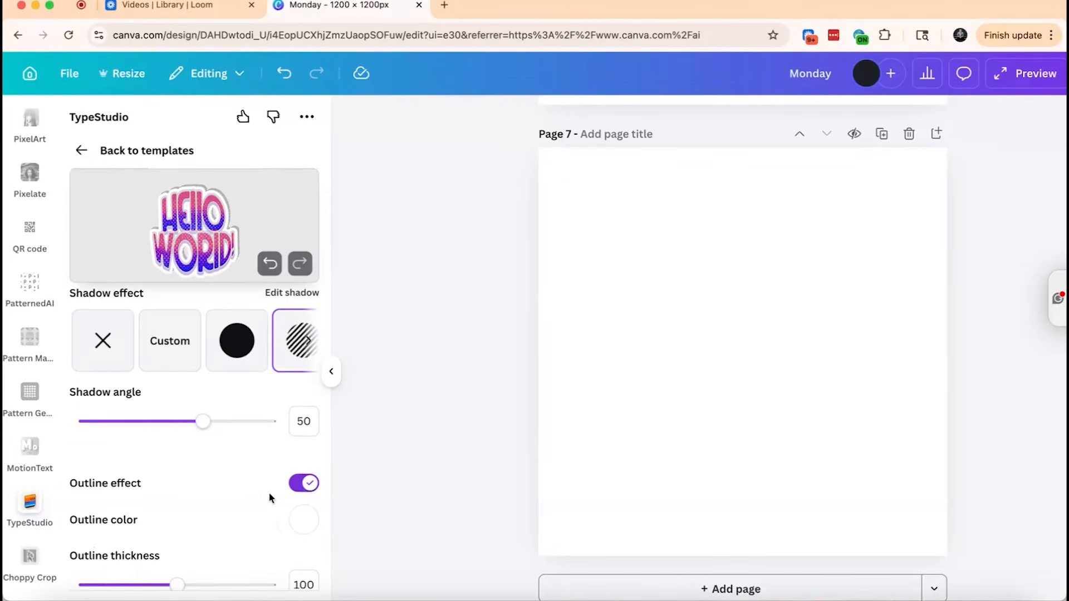
Set the text's outline color to light green from the color palette
scroll(251, 495, down, 2)
click(303, 436)
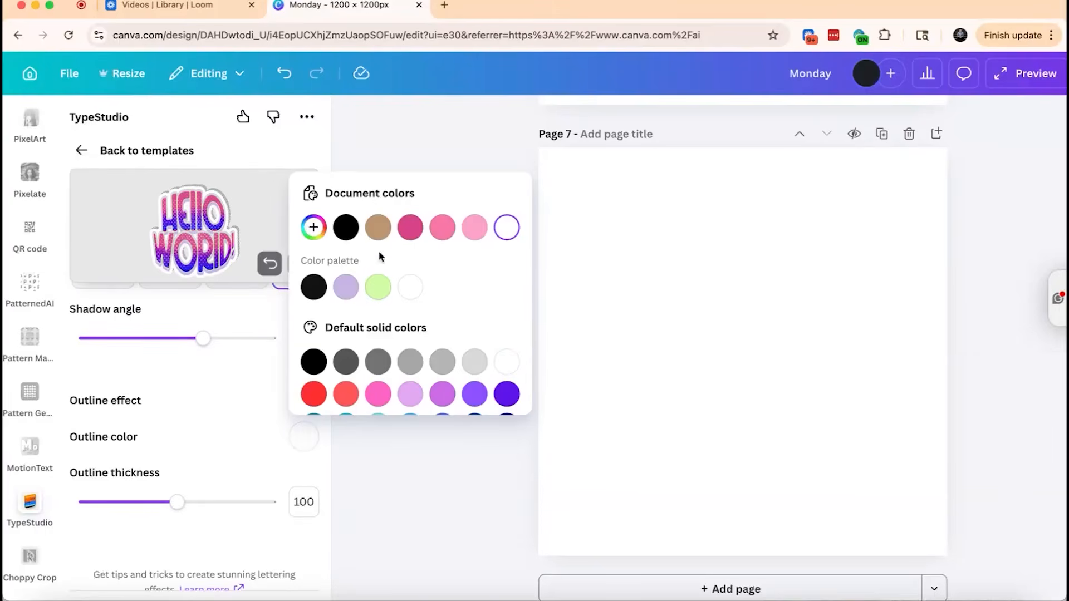
click(412, 233)
click(377, 299)
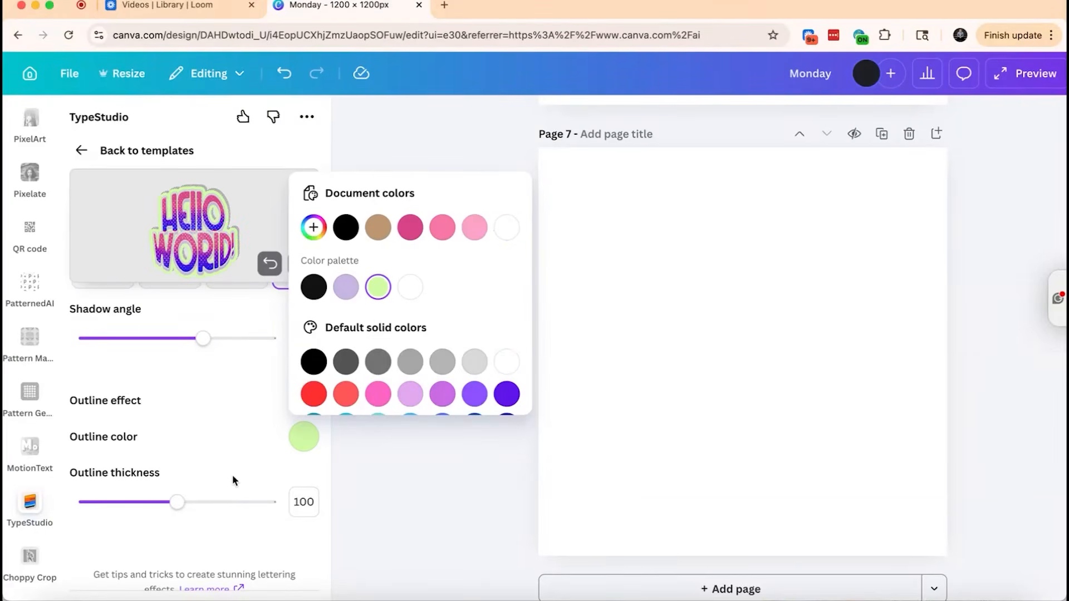
click(225, 453)
scroll(225, 463, down, 1)
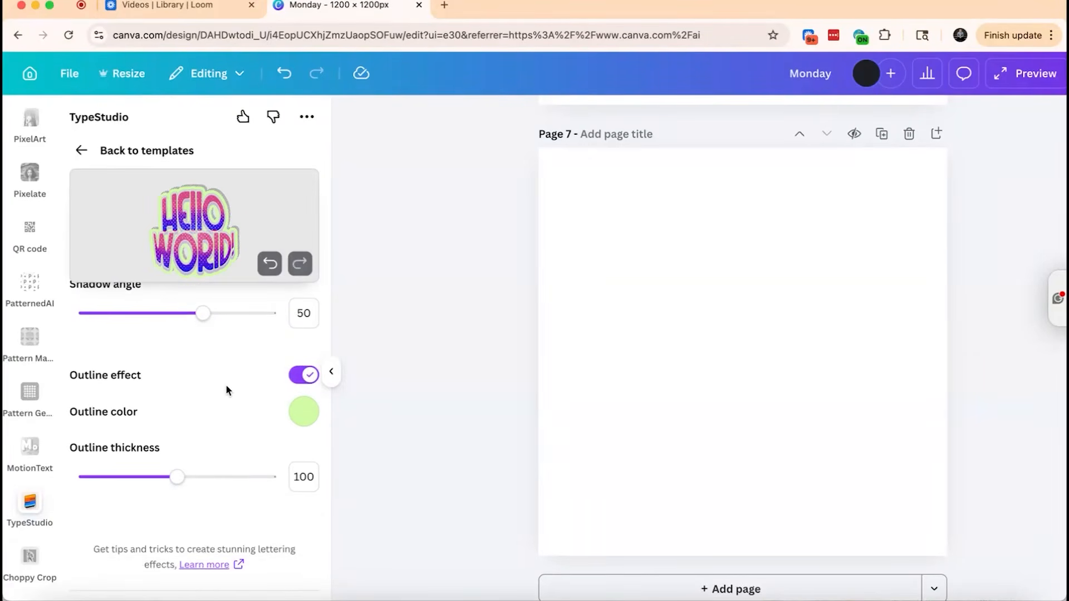
Review the finished "Hello world!" lettering and its effect settings, and add it to page 7 of the design
scroll(226, 385, up, 5)
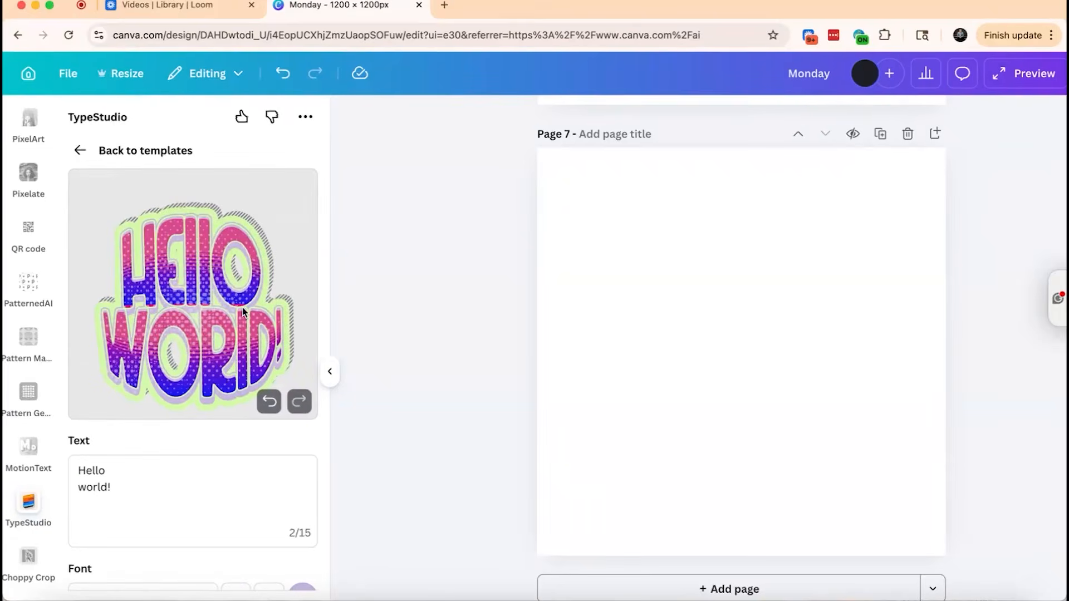
scroll(242, 307, down, 10)
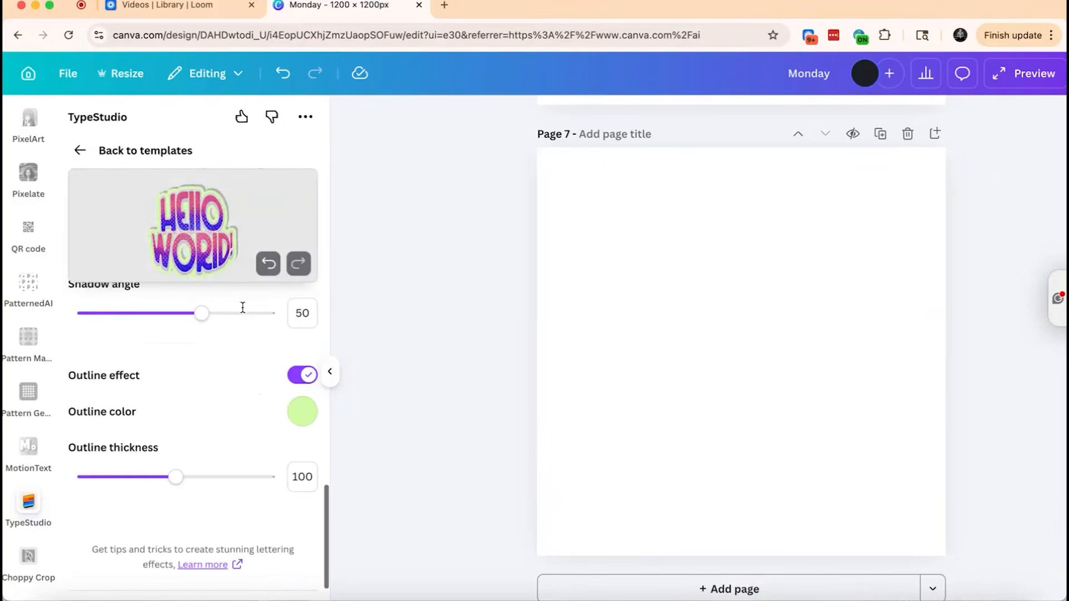
scroll(242, 307, up, 10)
scroll(187, 412, down, 6)
scroll(188, 417, up, 6)
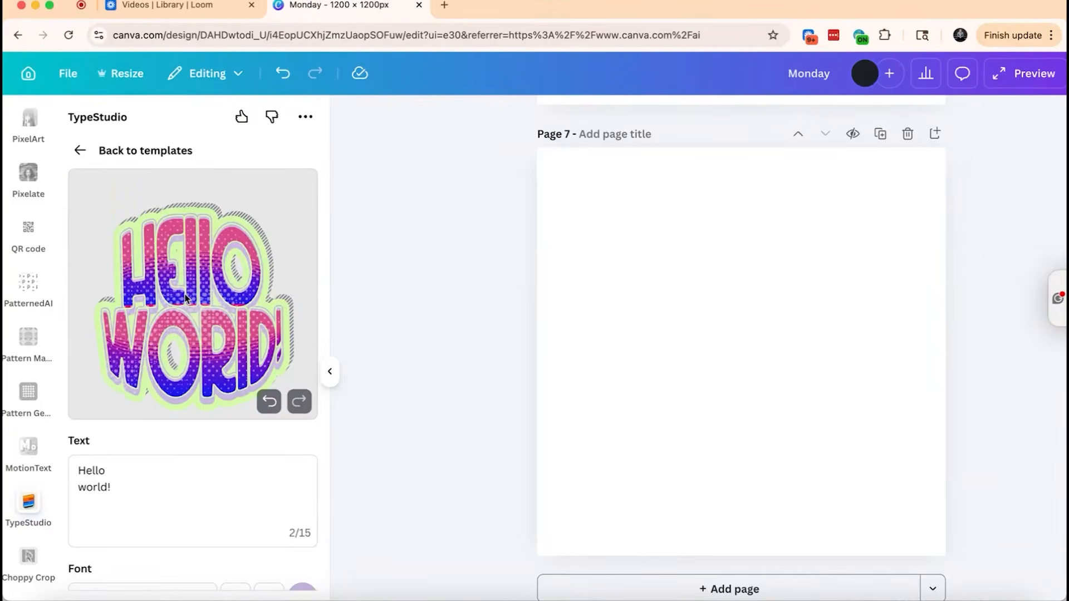
scroll(185, 299, down, 10)
click(190, 575)
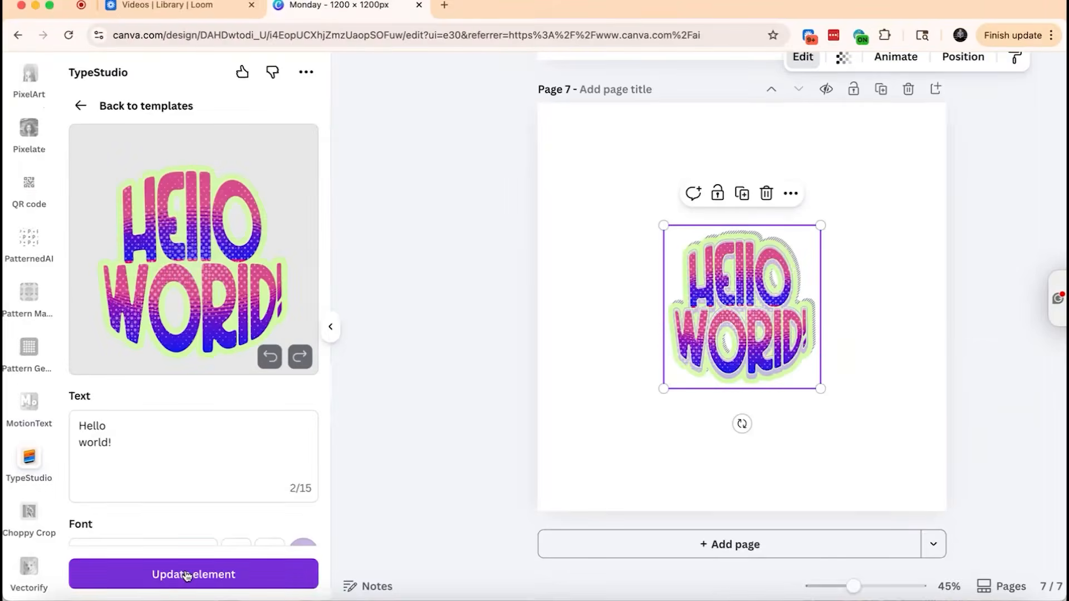
Enlarge the "Hello world!" lettering to nearly fill page 7 and center it on the page
drag(664, 389, 543, 515)
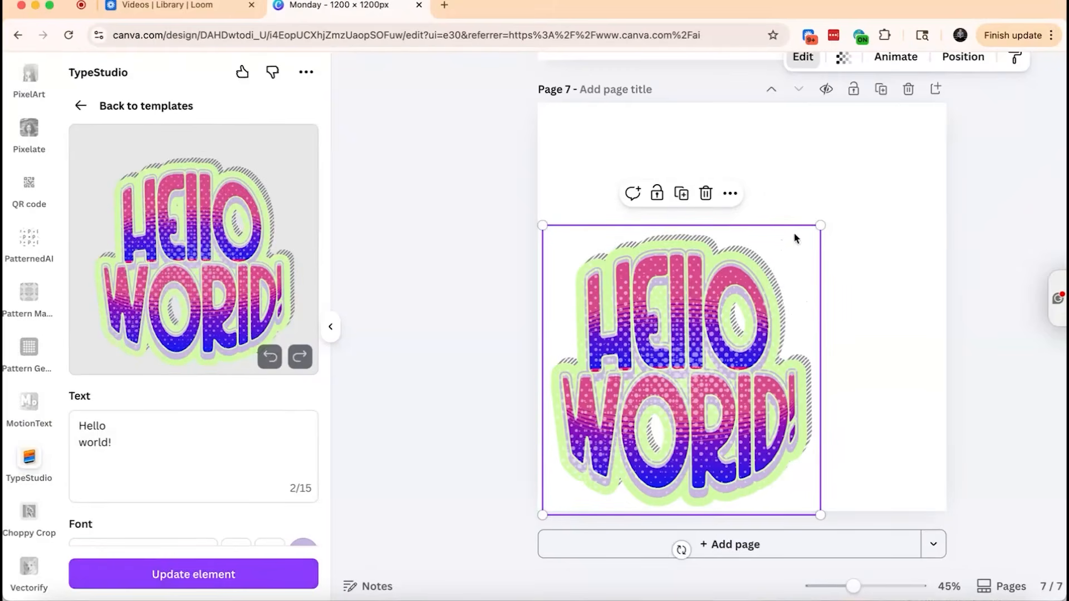
drag(820, 227, 919, 109)
drag(785, 306, 793, 293)
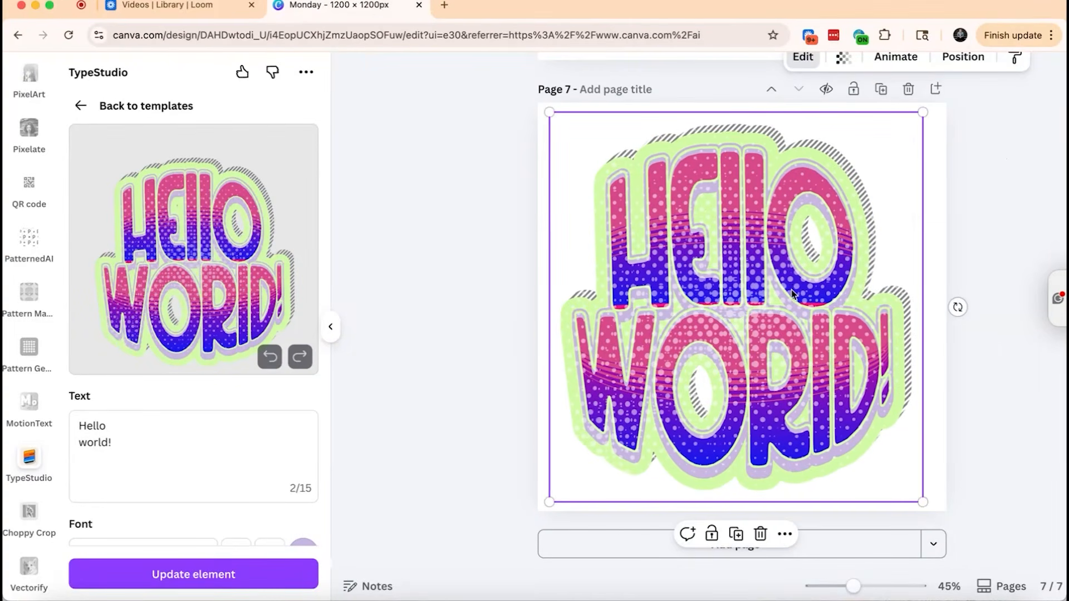
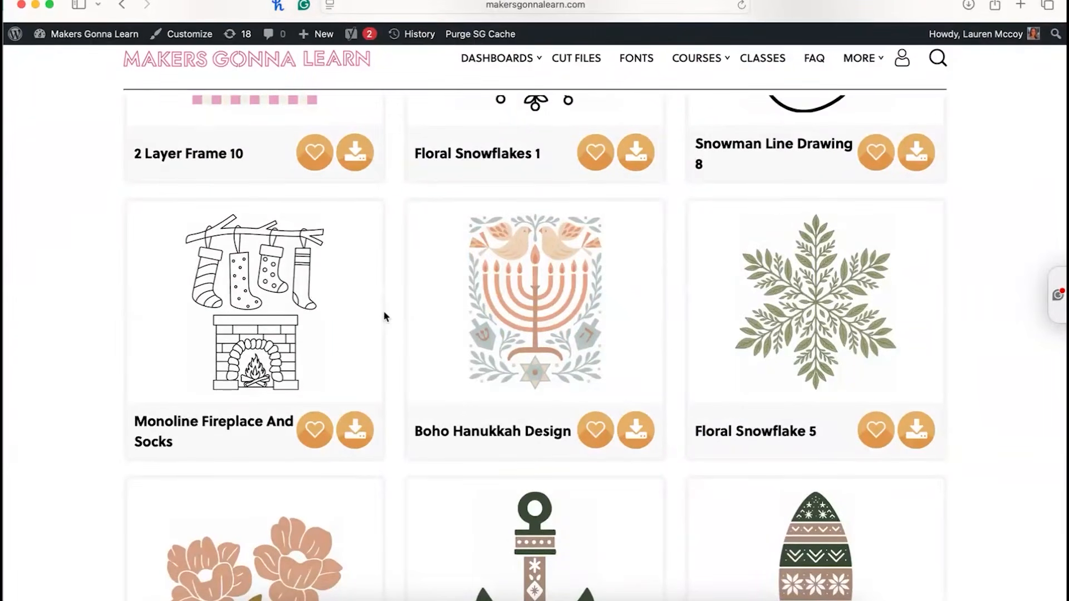
Look through the rest of the first page of cut files on Makers Gonna Learn and go to page 2
scroll(385, 316, down, 3)
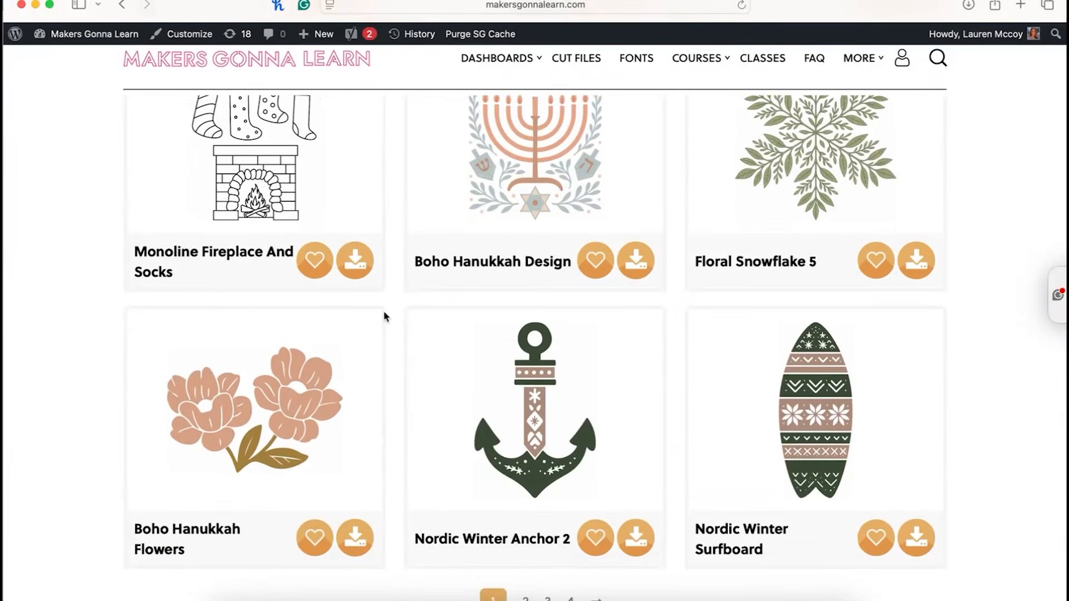
scroll(384, 316, down, 5)
click(526, 336)
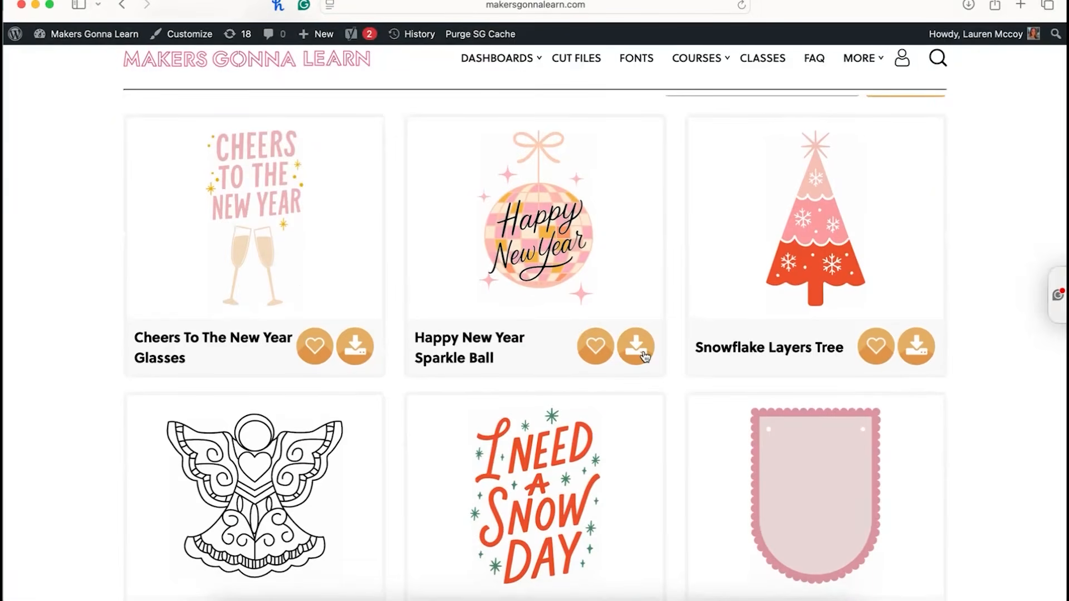
Download the Happy New Year Sparkle Ball cut file, view its image, and close the preview and the blank browser page
click(643, 354)
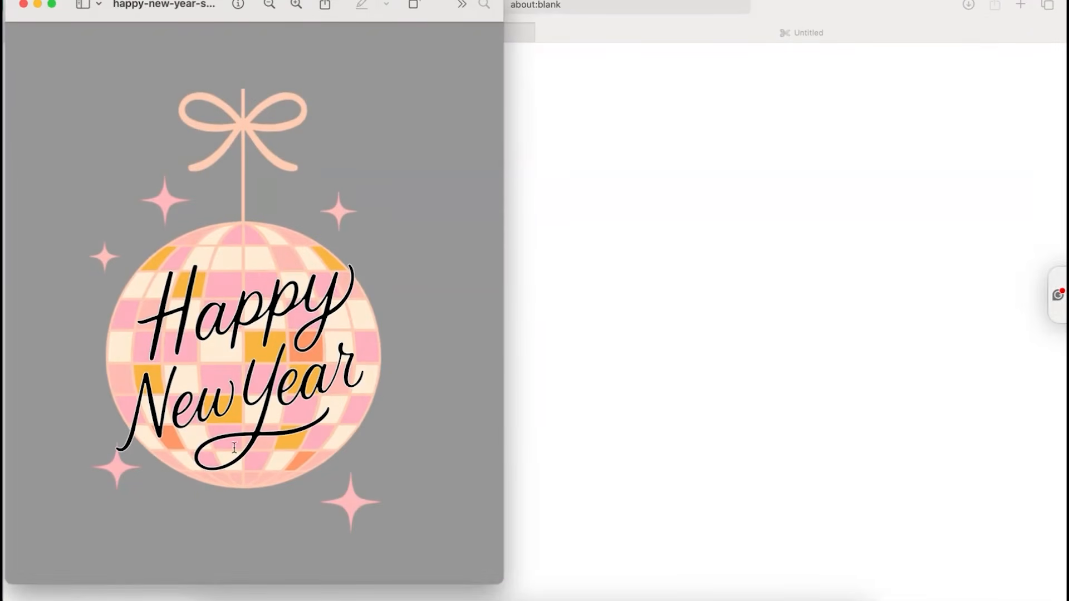
click(23, 5)
click(543, 33)
click(543, 34)
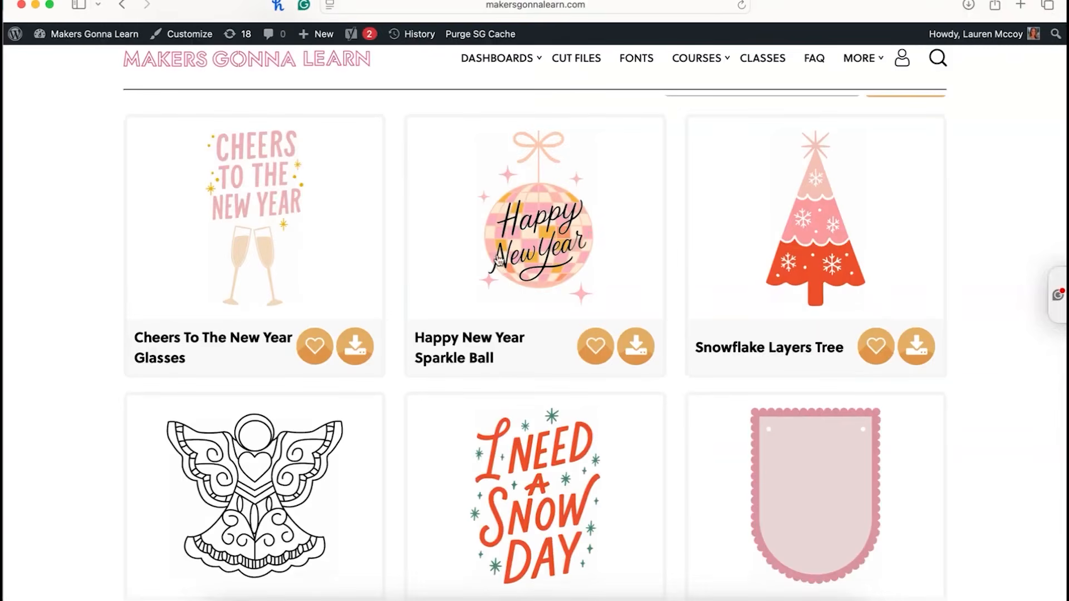
Look through the cut files on page 2 of the gallery and go to page 3
scroll(498, 268, down, 3)
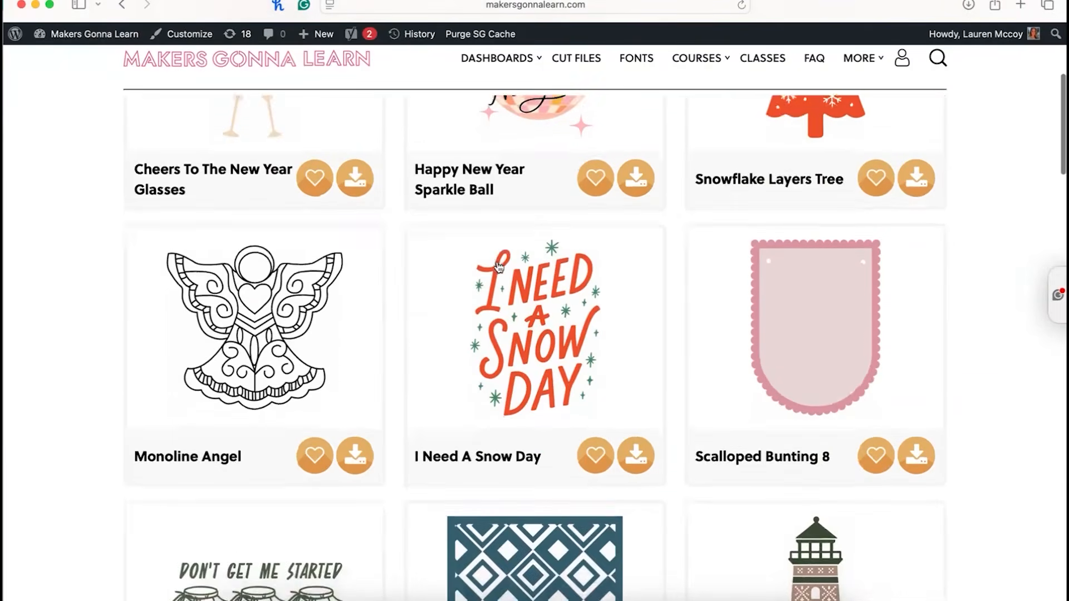
scroll(498, 267, down, 2)
scroll(499, 267, down, 8)
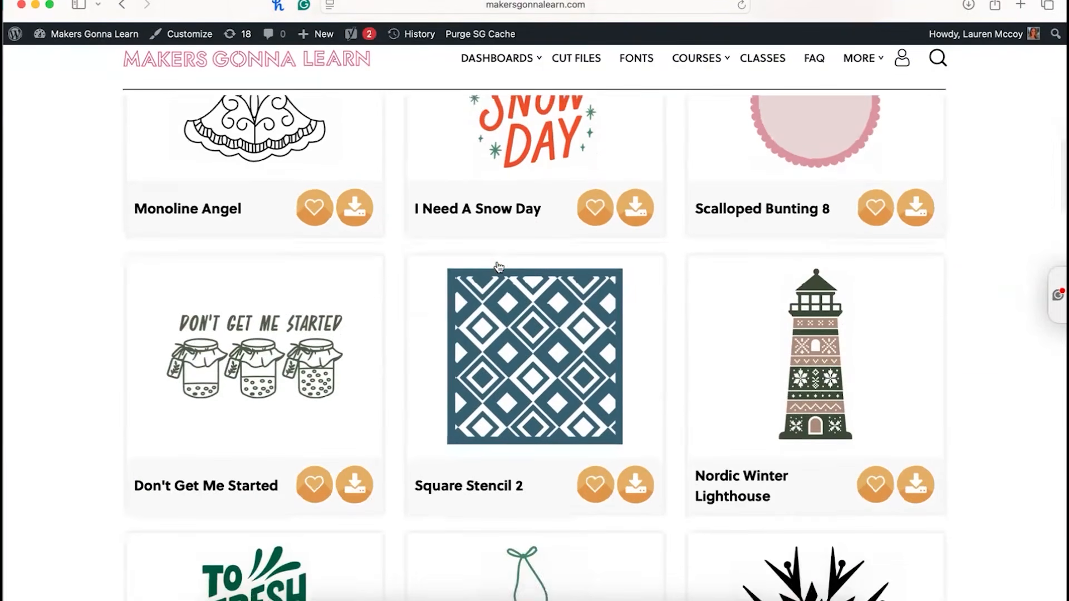
scroll(499, 267, down, 8)
scroll(499, 267, up, 3)
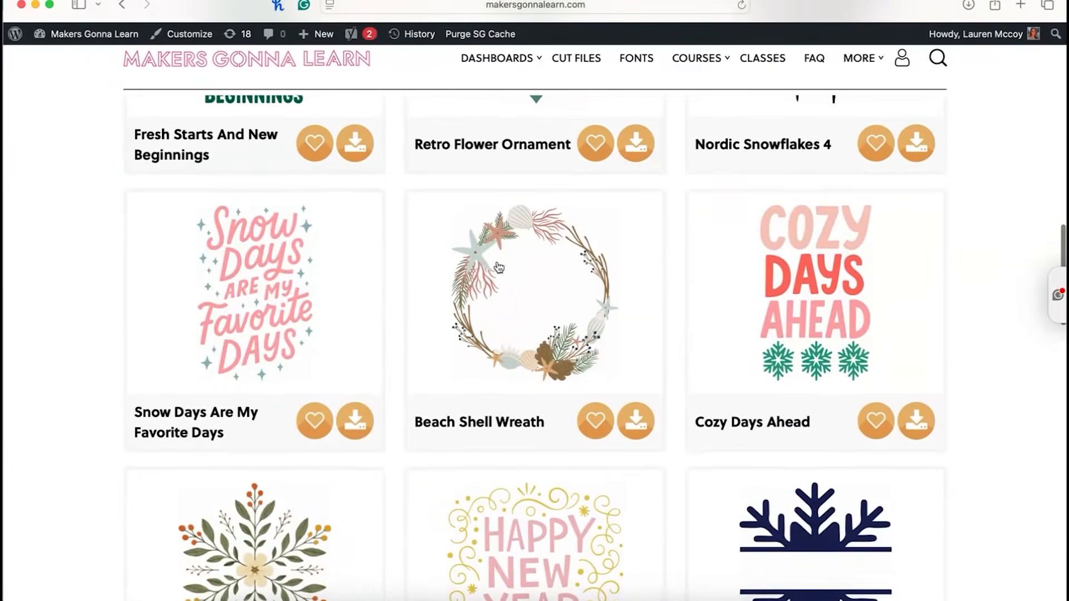
scroll(430, 336, down, 9)
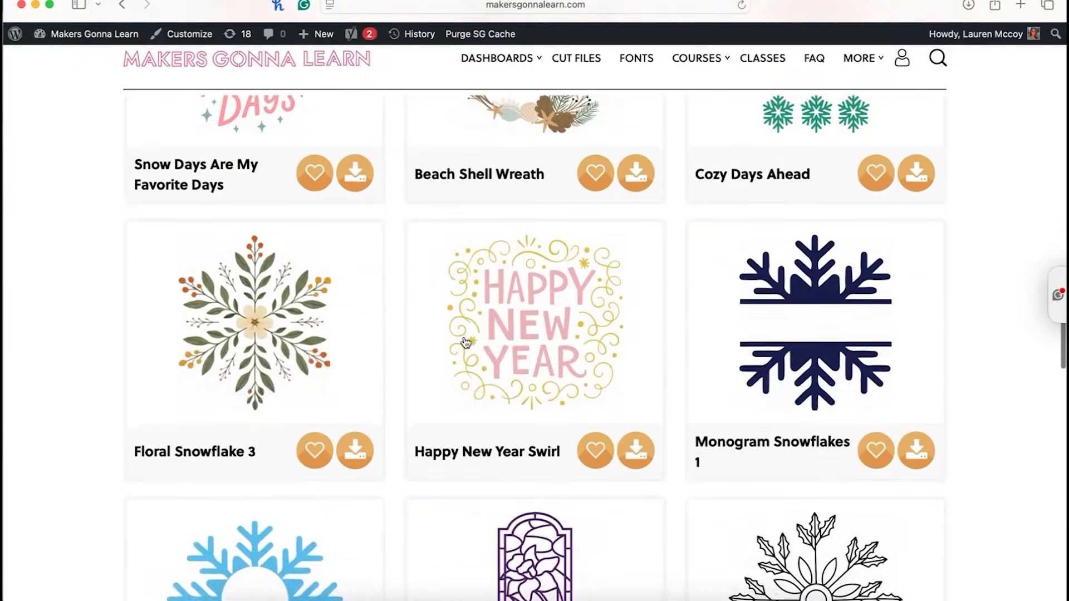
scroll(465, 342, down, 18)
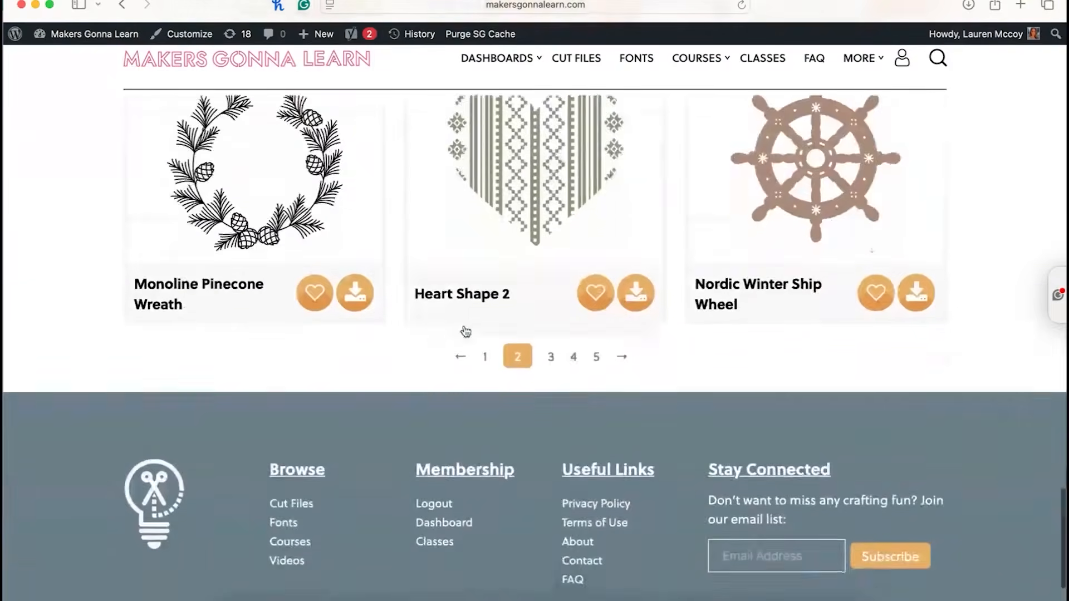
scroll(465, 332, down, 2)
click(551, 251)
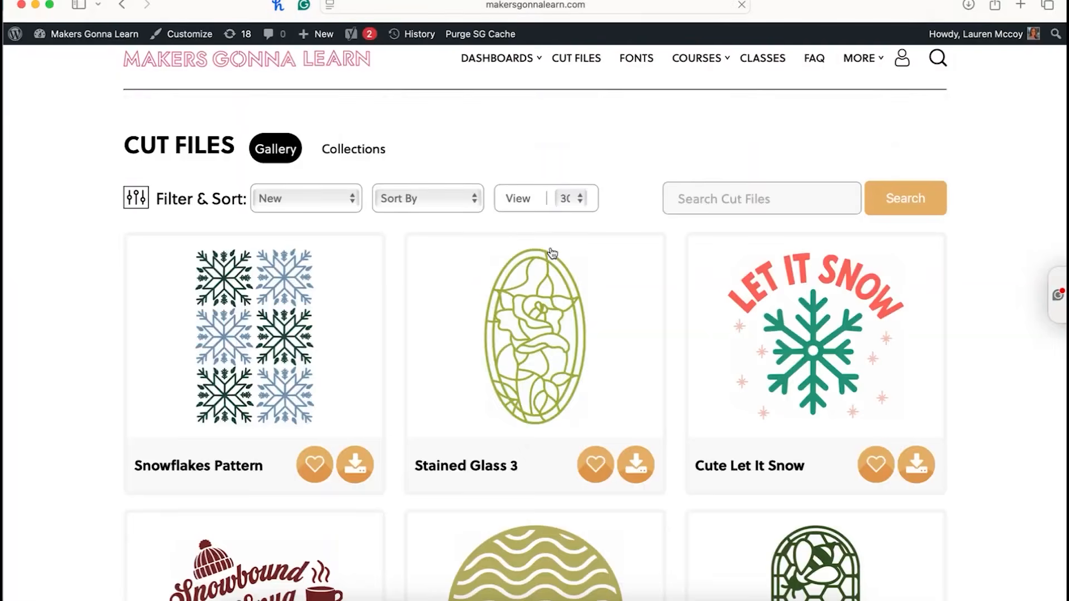
Examine the cut files on page 3 of the gallery down to the end of the list
scroll(551, 252, down, 6)
scroll(551, 252, down, 18)
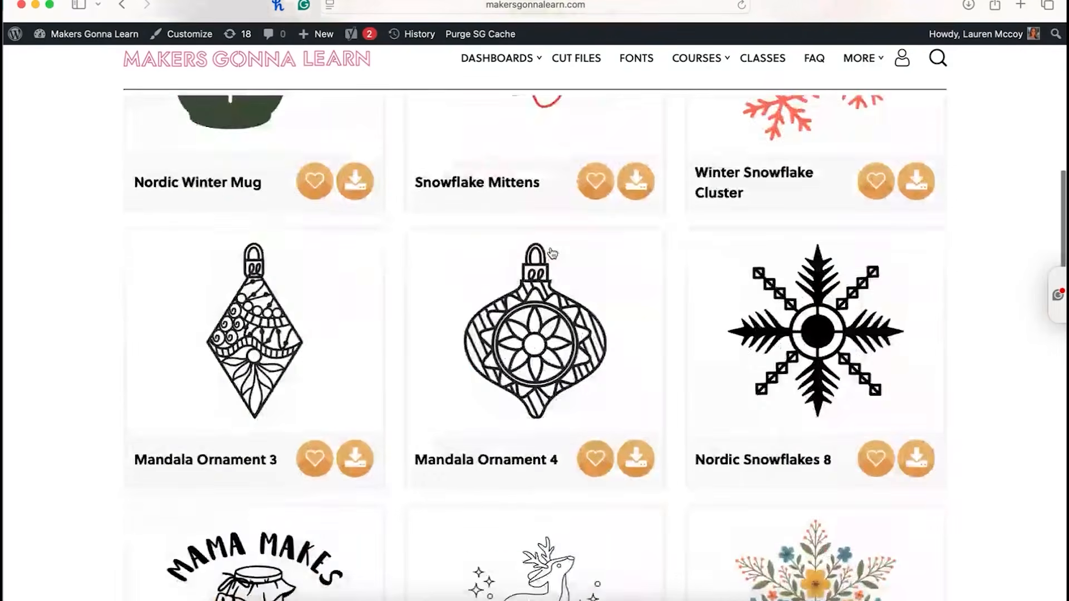
scroll(551, 252, down, 12)
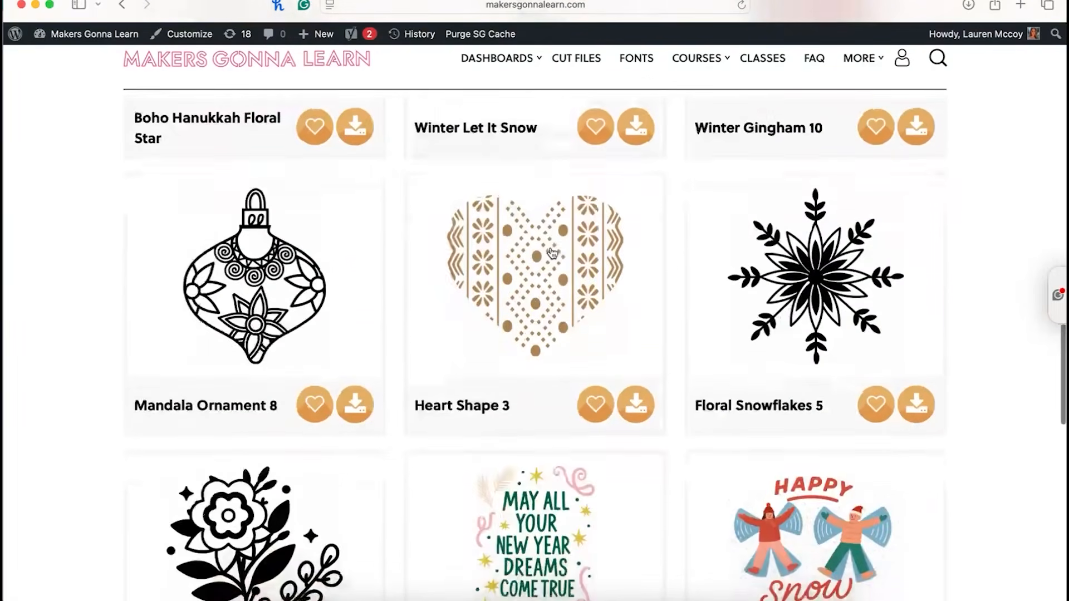
scroll(551, 252, down, 12)
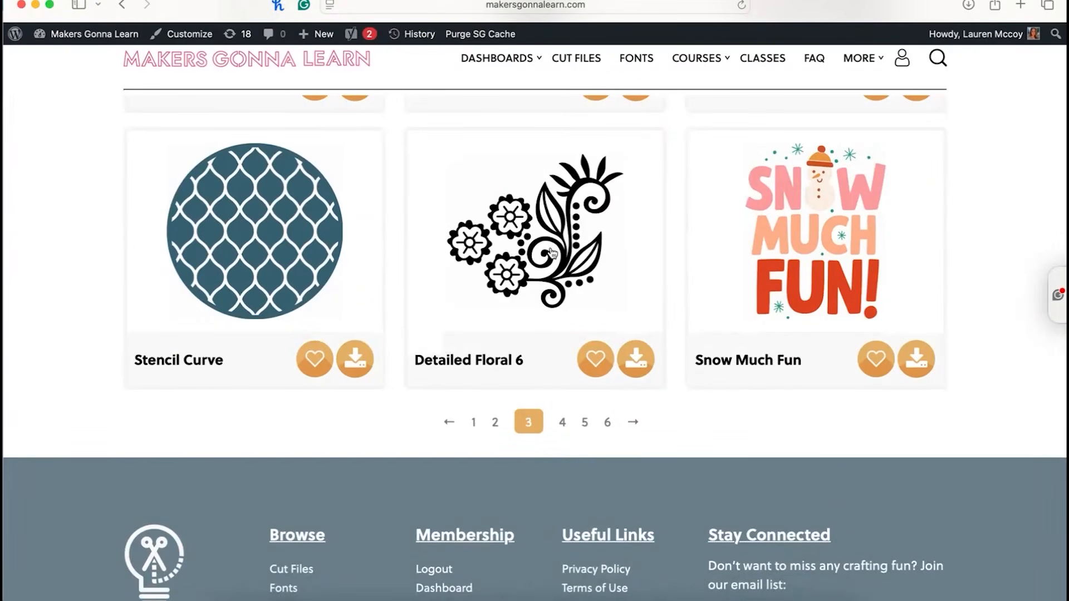
Switch to Canva and create a new custom-size design 6 in wide and 9 in high
key(super+Tab)
key(super+Tab)
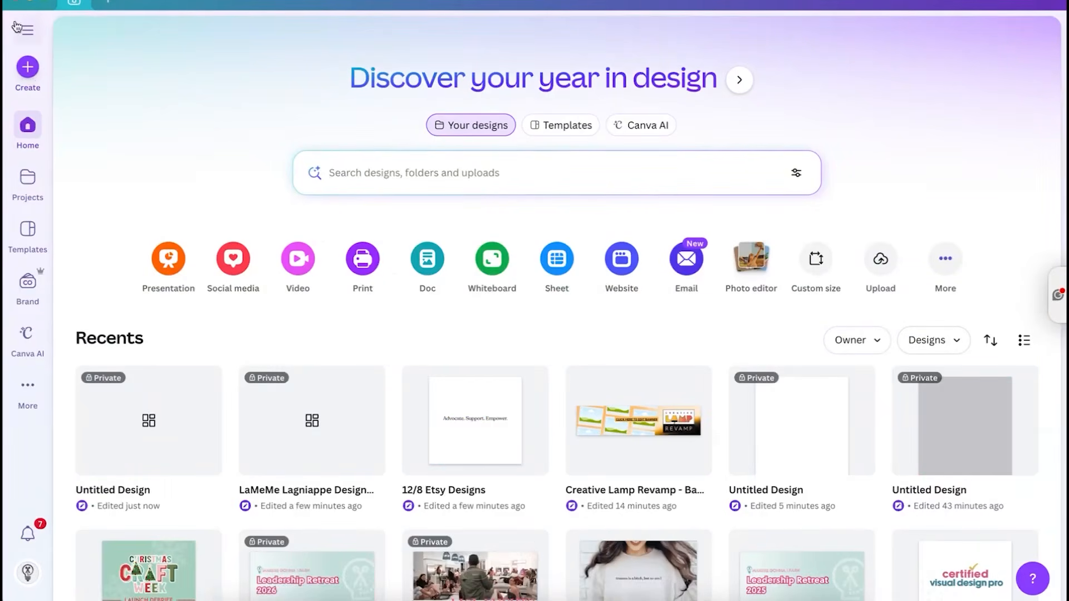
click(28, 67)
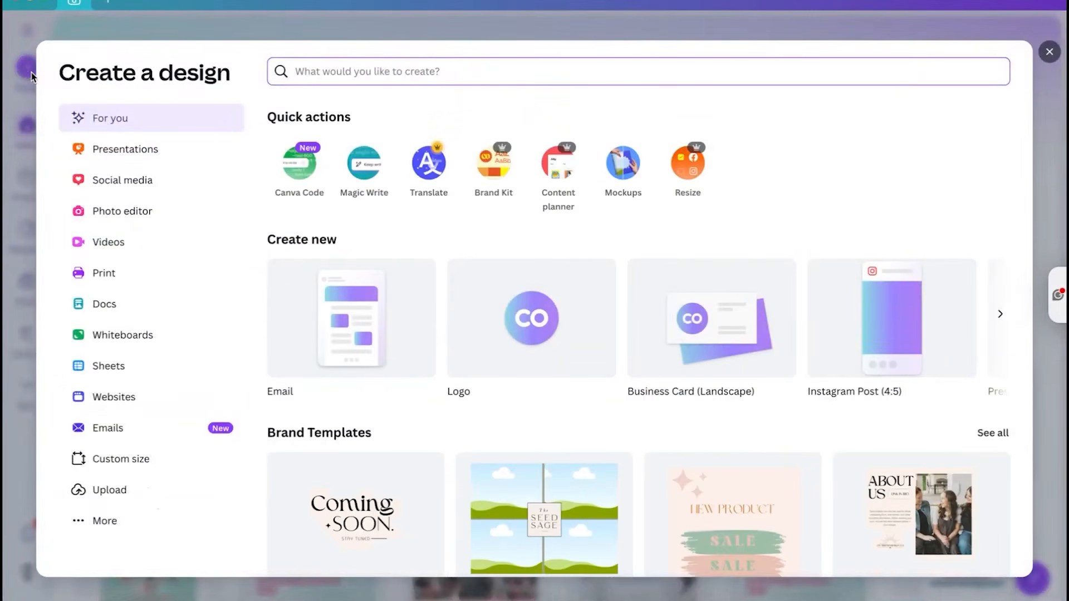
click(143, 462)
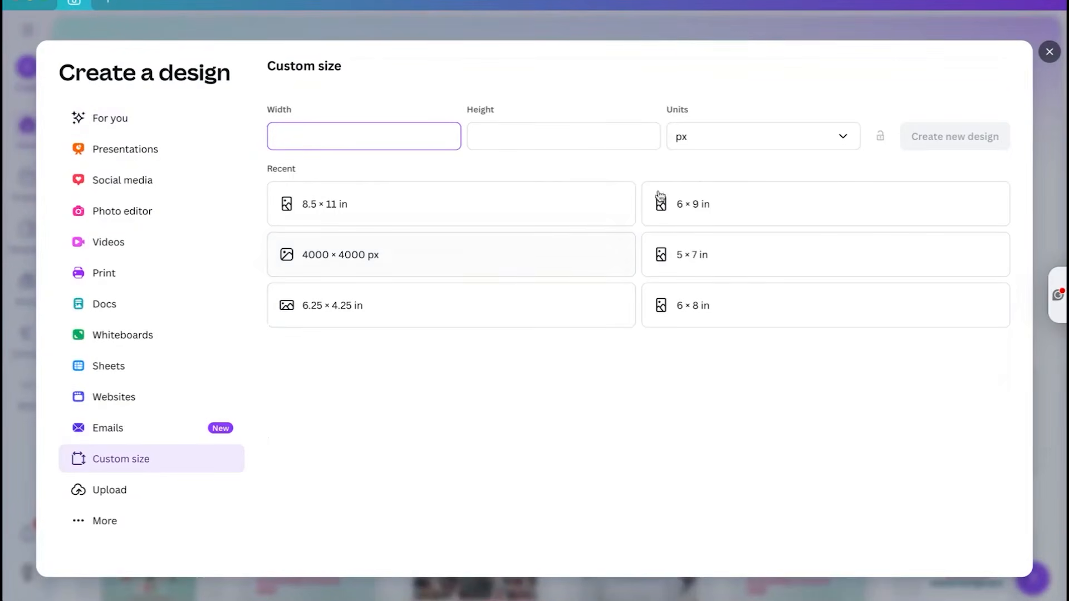
click(732, 144)
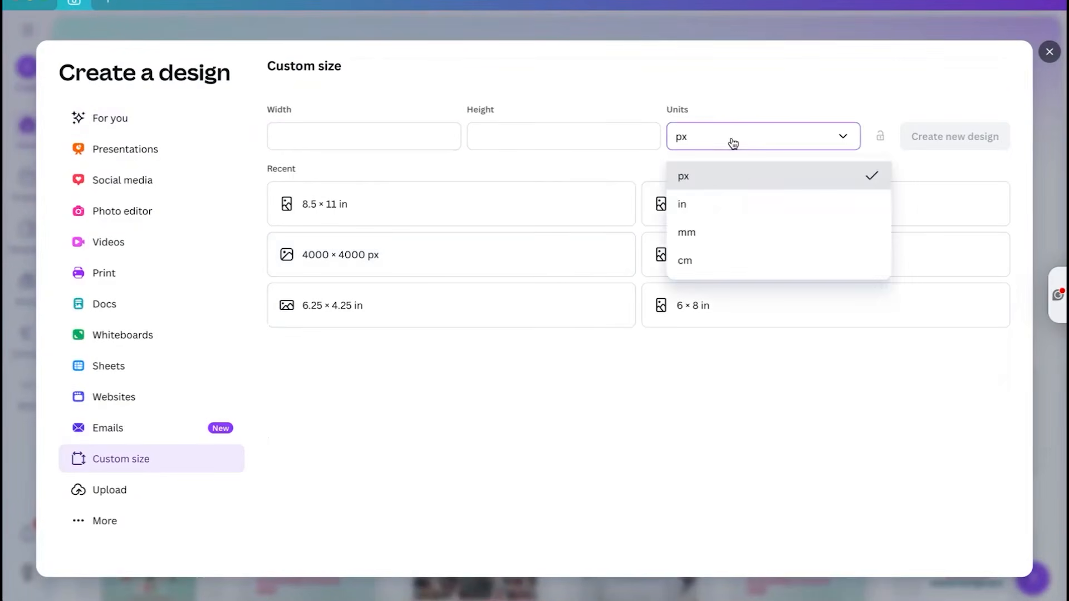
click(726, 207)
click(329, 143)
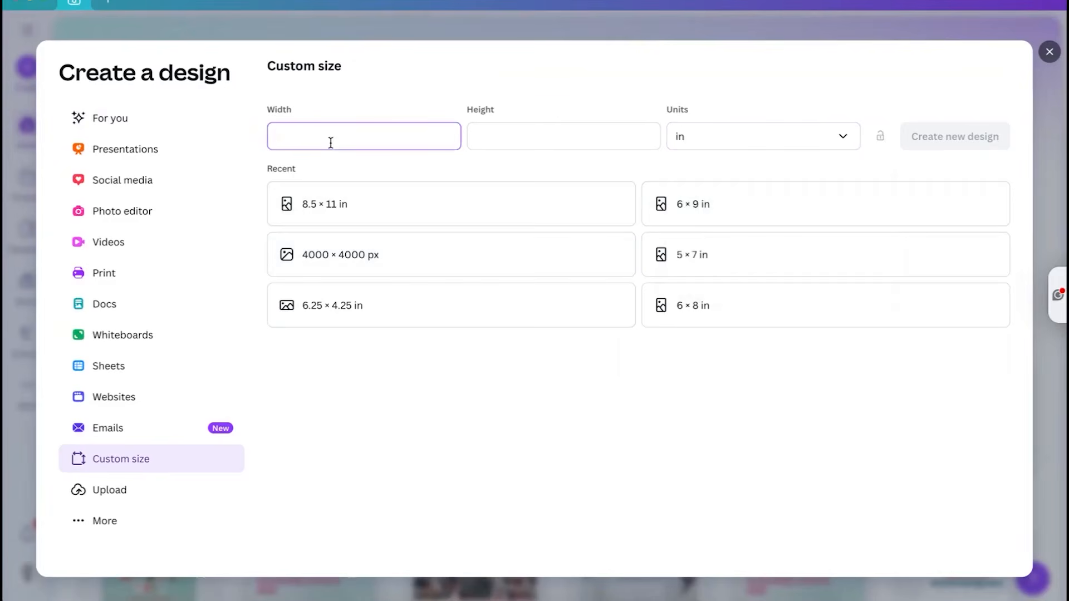
text(6)
key(Tab)
text(9)
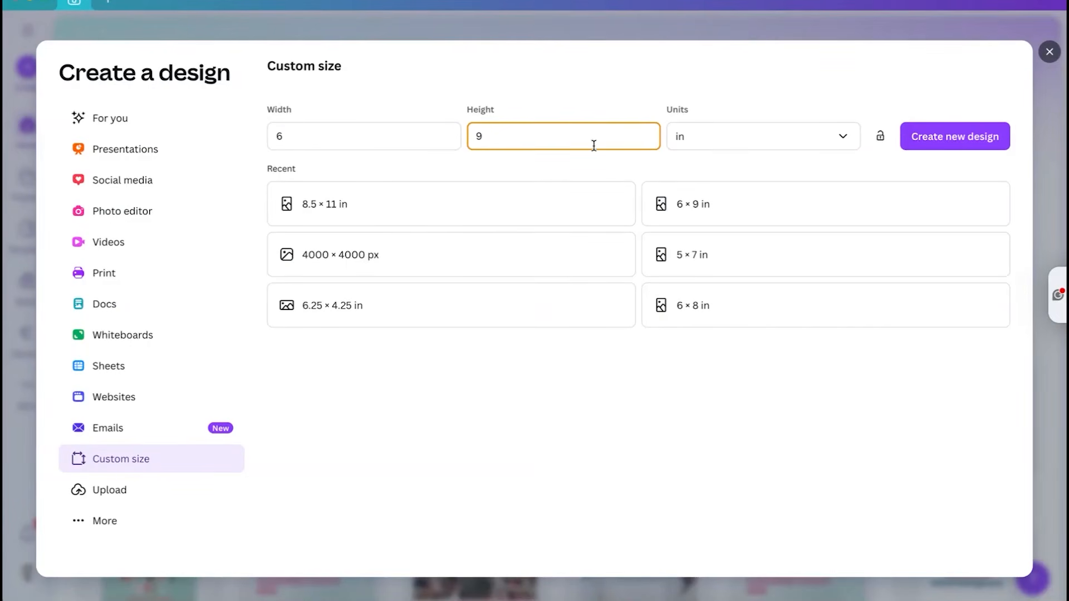
click(937, 137)
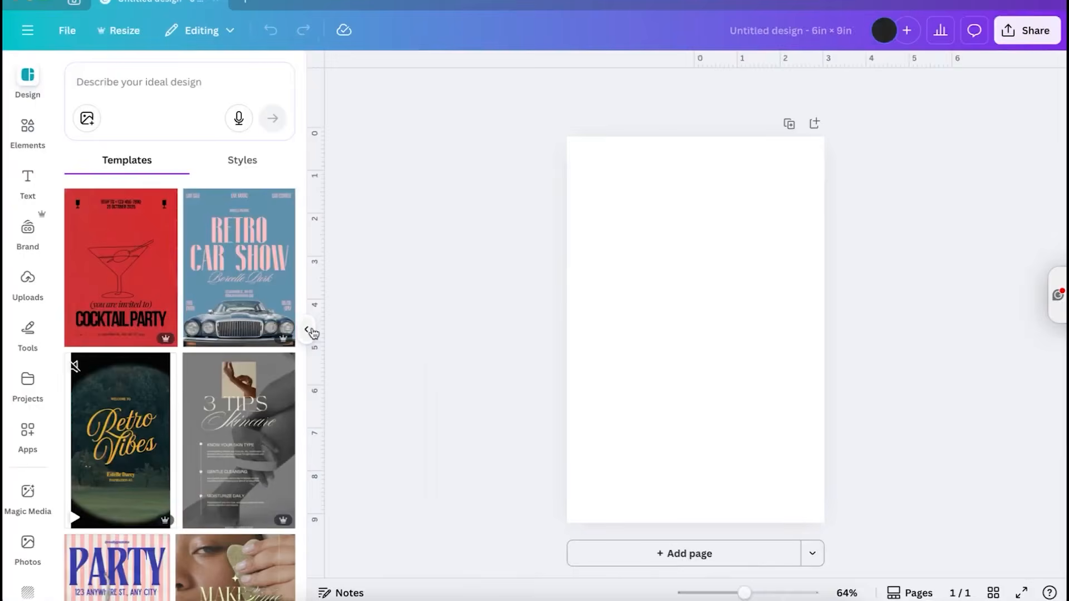
Collapse the template suggestions and set the page's background color to light gray from the default solid colors
click(307, 330)
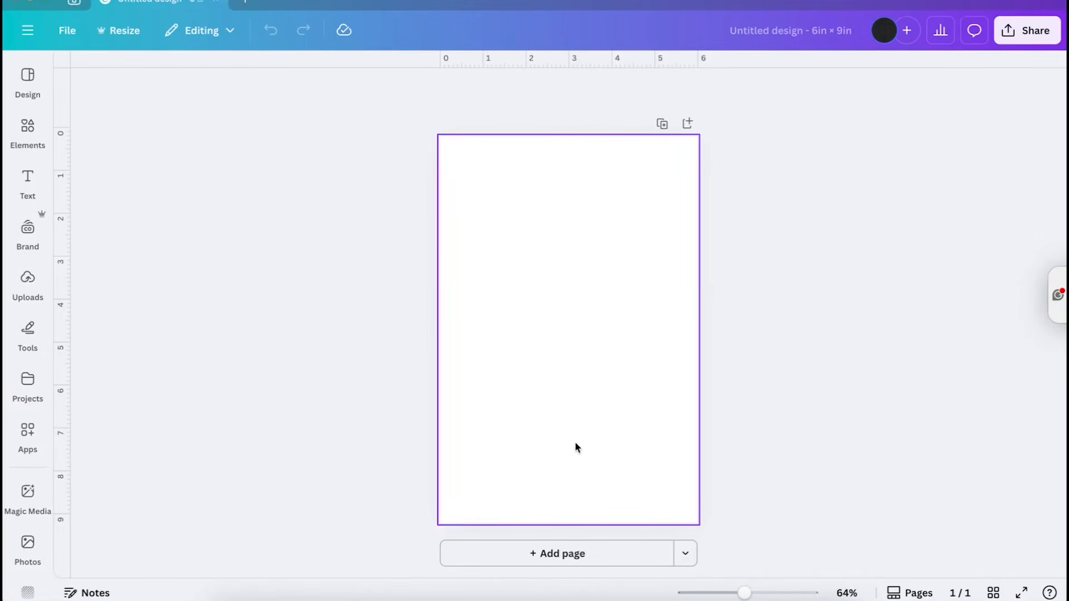
click(569, 411)
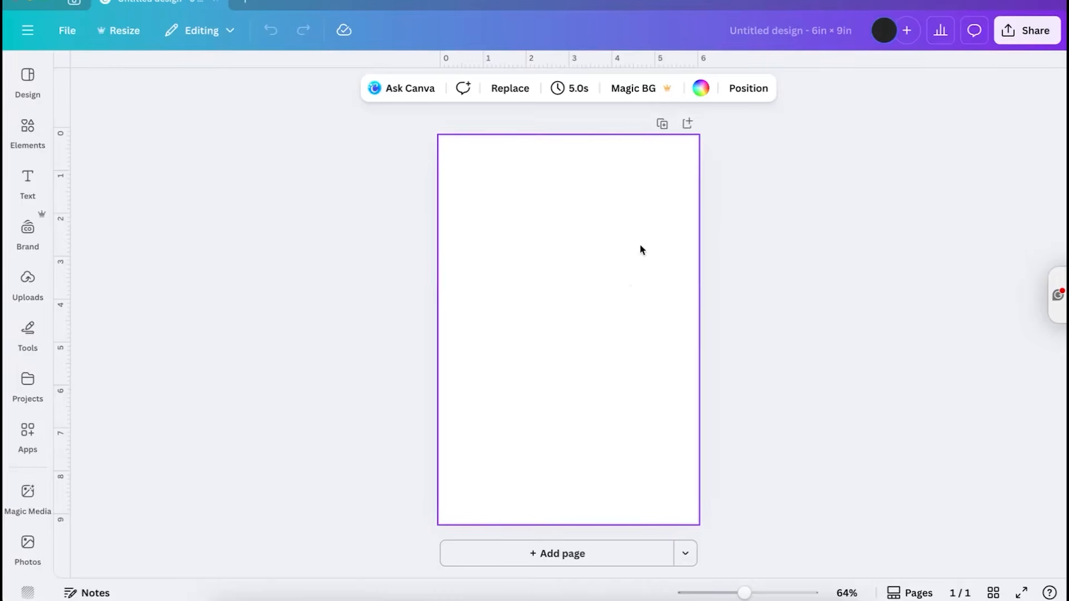
click(702, 89)
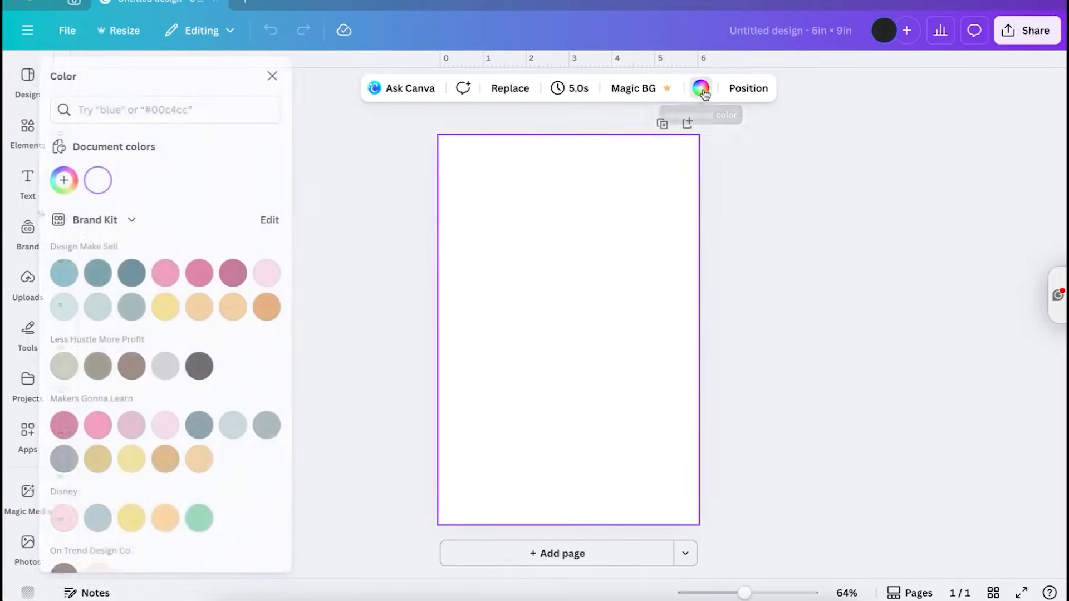
scroll(294, 343, down, 10)
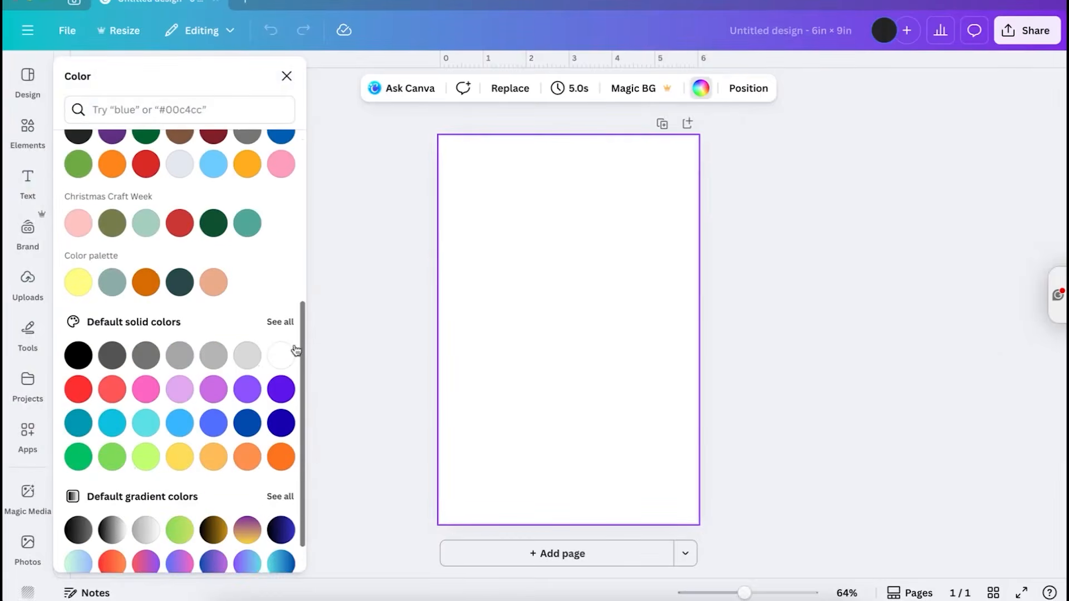
click(247, 355)
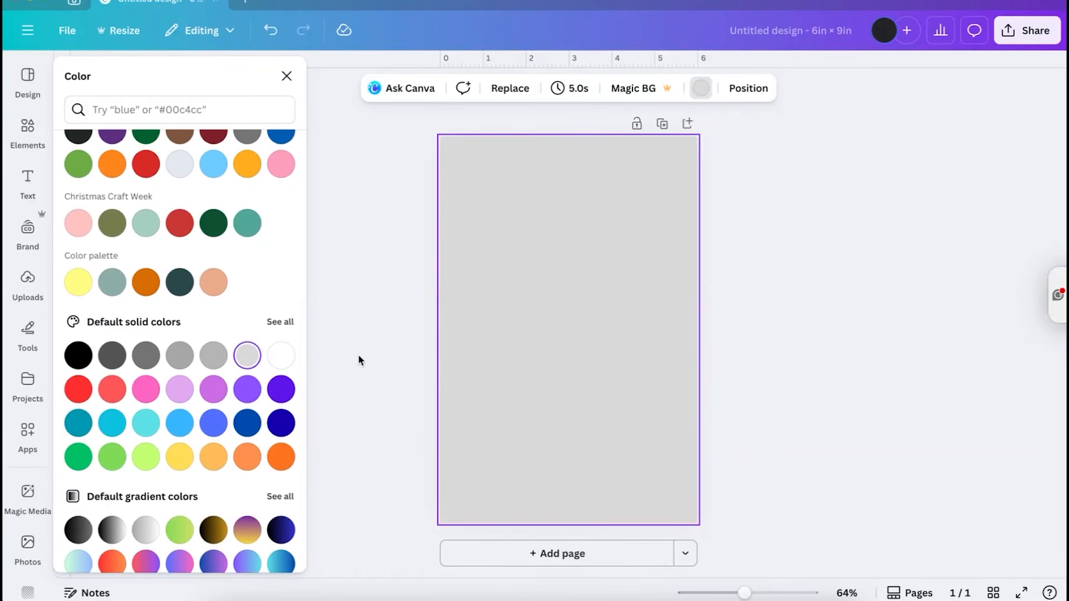
Upload happy-new-year-sparkle-ball-scaled.png from Downloads and add it to the page
key(Escape)
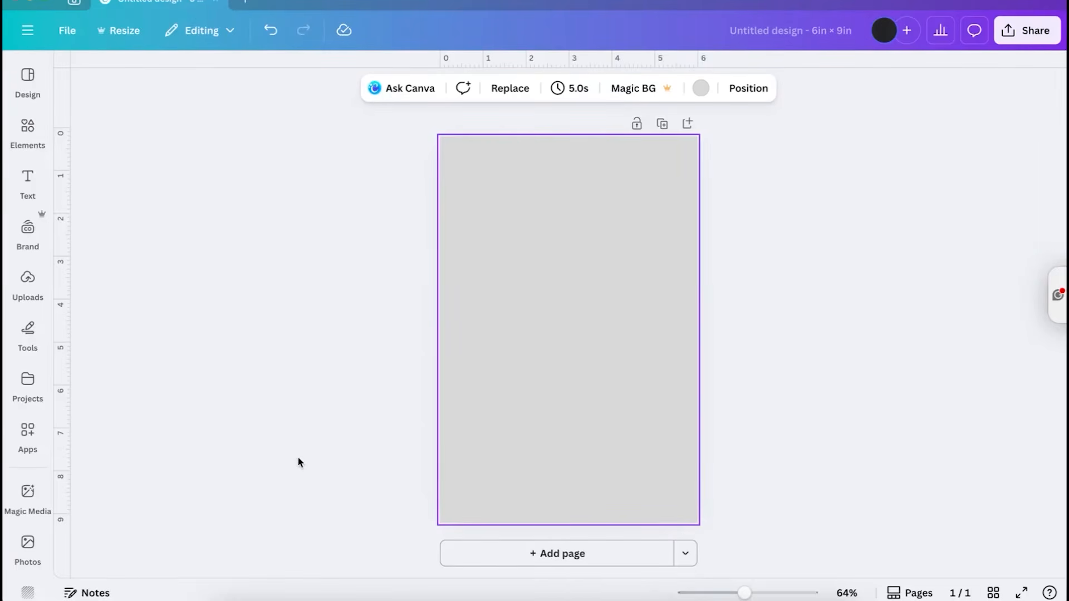
click(26, 295)
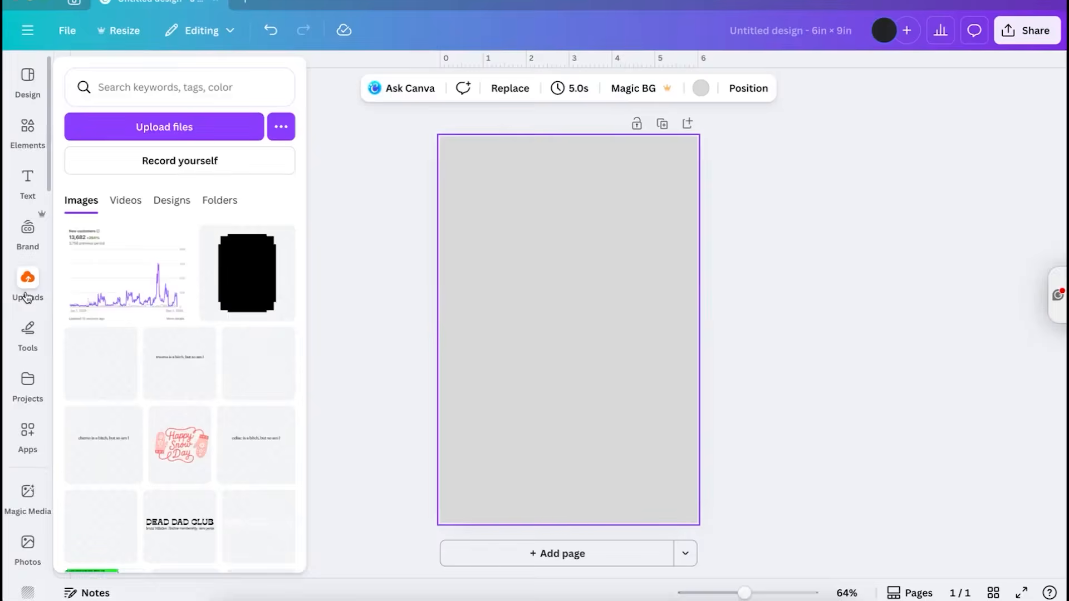
click(187, 123)
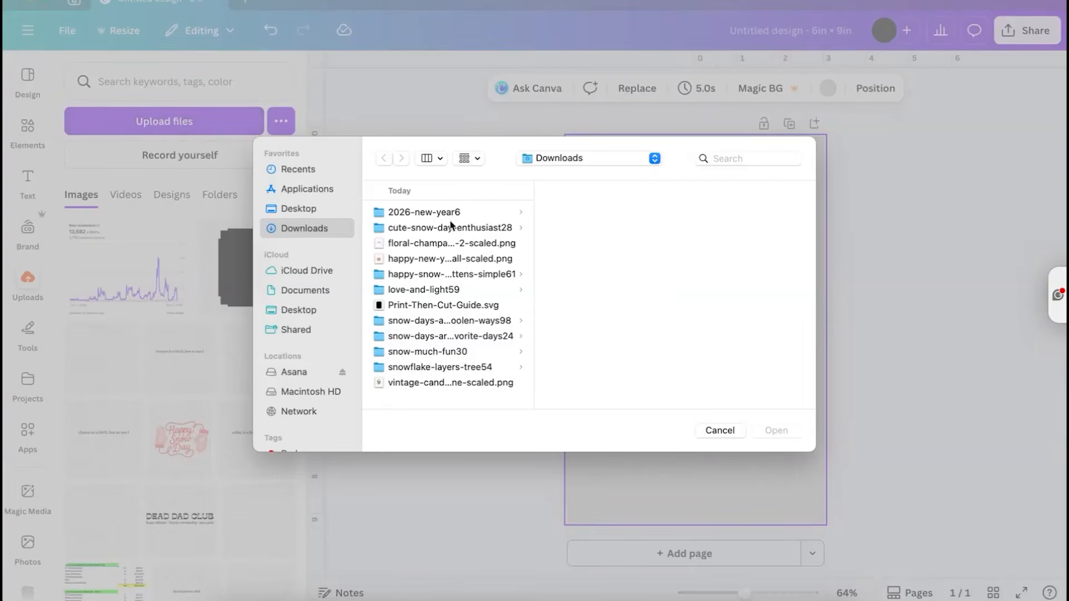
click(423, 260)
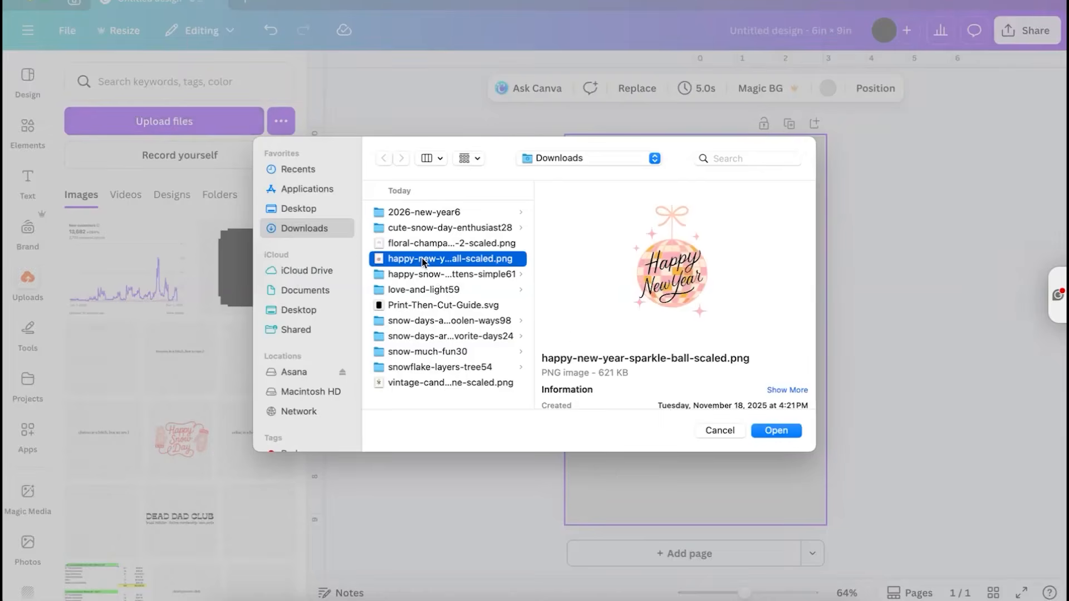
click(779, 434)
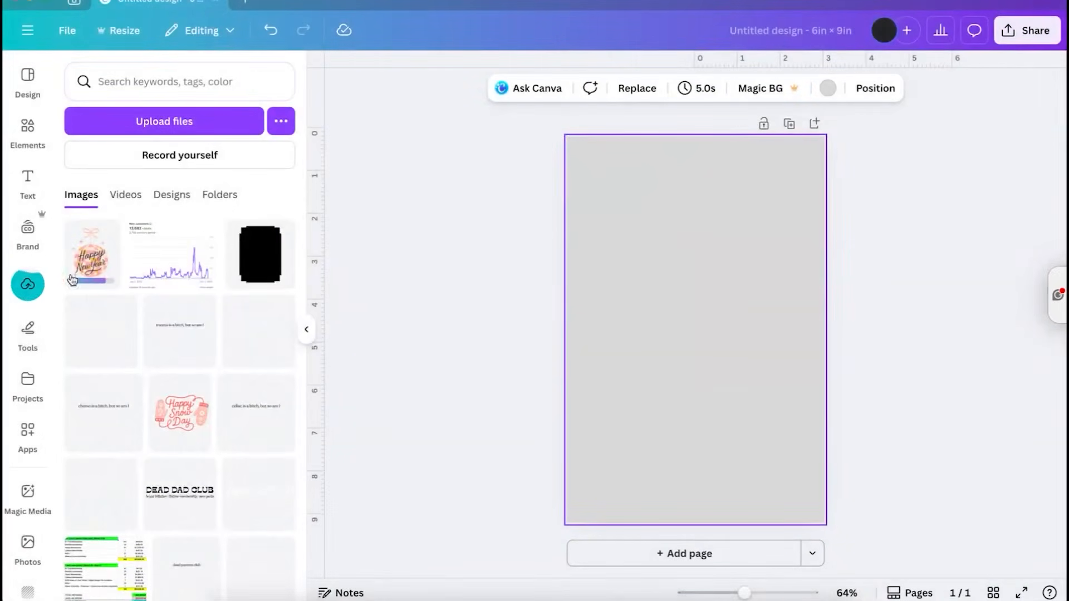
click(73, 275)
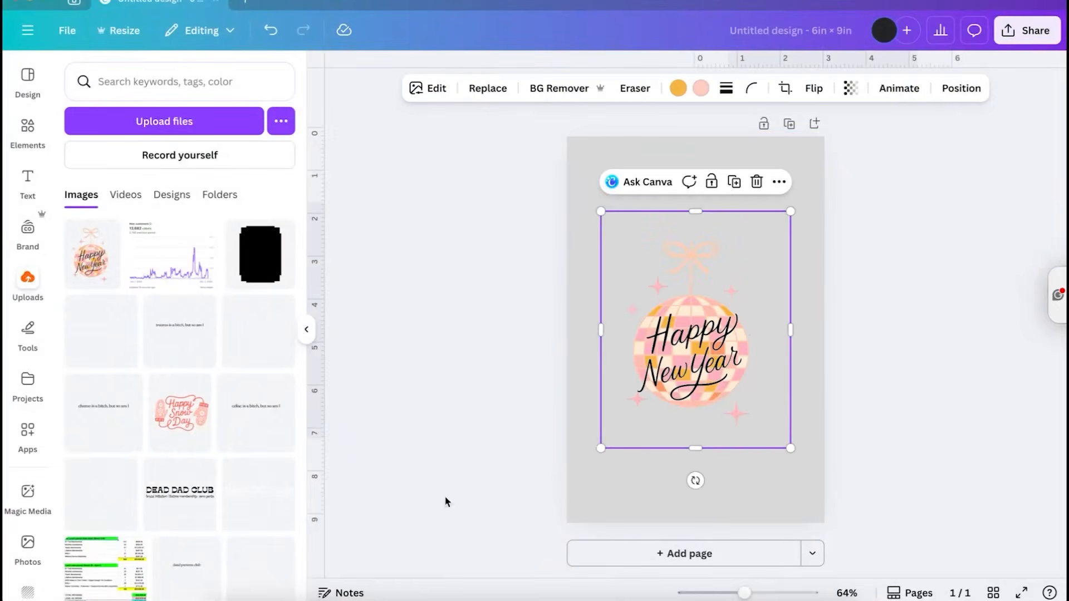
Collapse the uploads list, shrink the Happy New Year ornament and move it to the upper-left part of the page
click(306, 329)
drag(663, 447, 582, 336)
drag(514, 284, 499, 236)
drag(505, 290, 504, 282)
Switch to the Finder Downloads folder and bring the vintage candy cane, floral champagne glasses and Love and Light graphics into the Canva page
key(super+Tab)
key(super+Tab)
key(super+Tab)
key(super+Tab)
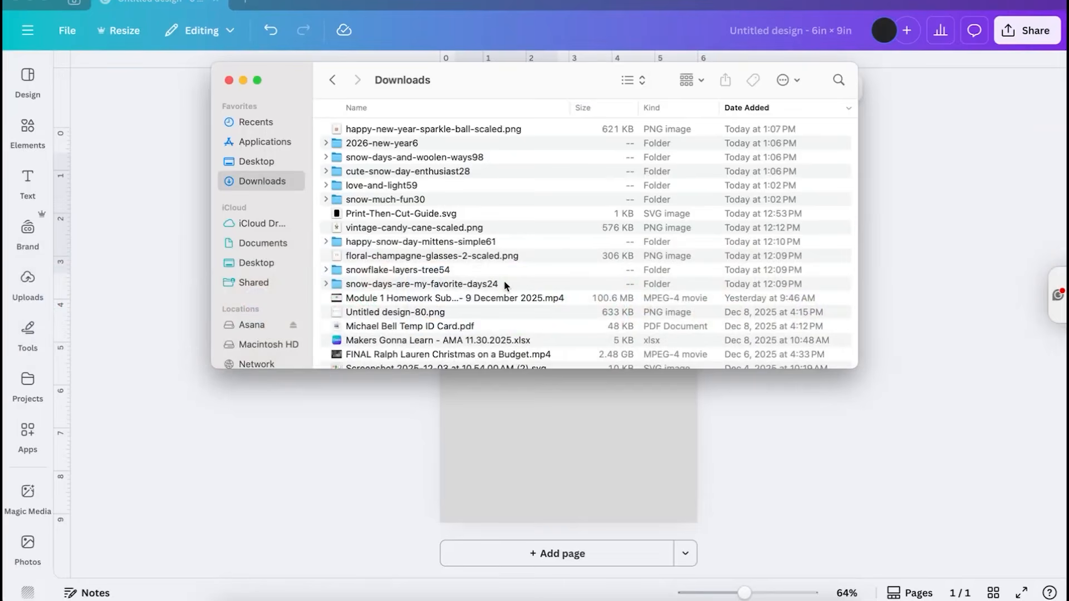
scroll(359, 158, up, 1)
click(370, 143)
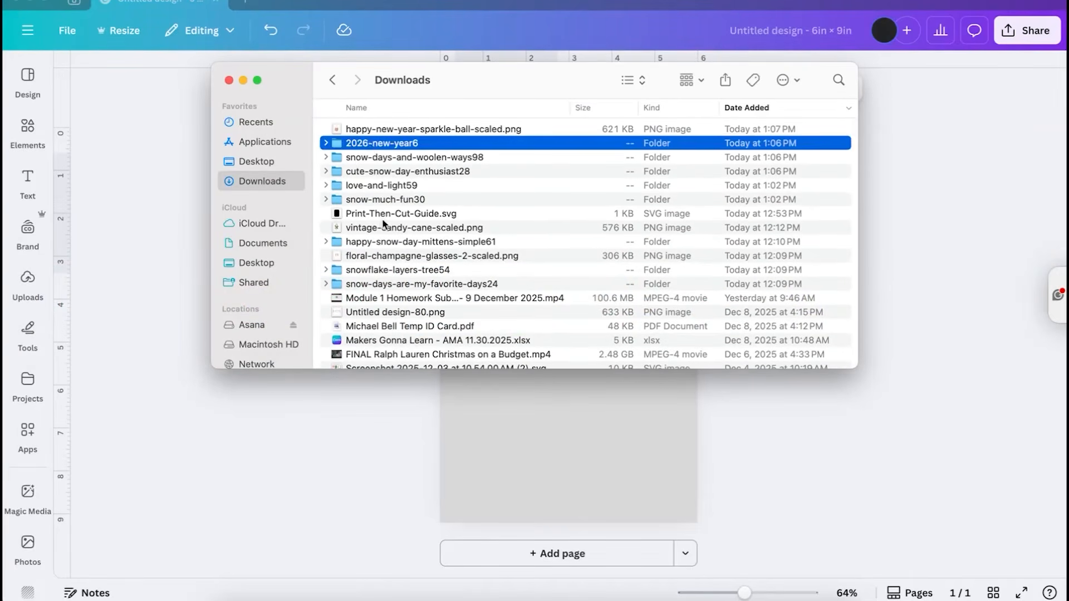
drag(392, 233, 584, 454)
drag(445, 259, 565, 448)
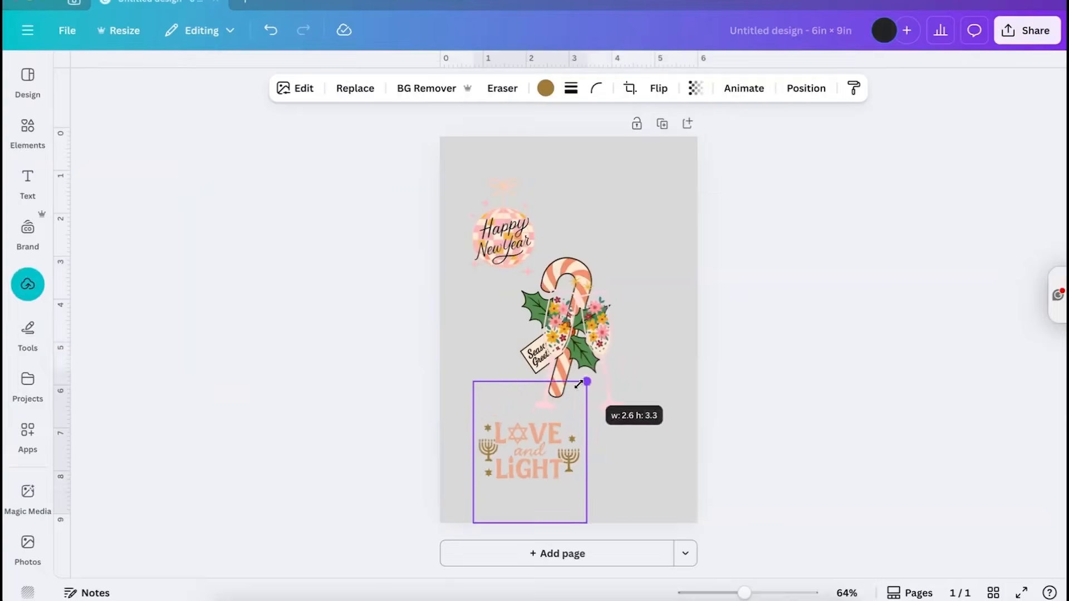
Shrink the Love and Light graphic and the champagne glasses, placing the glasses in the page's upper-right part
drag(586, 382, 576, 395)
drag(576, 268, 622, 178)
drag(692, 153, 654, 202)
drag(618, 273, 647, 212)
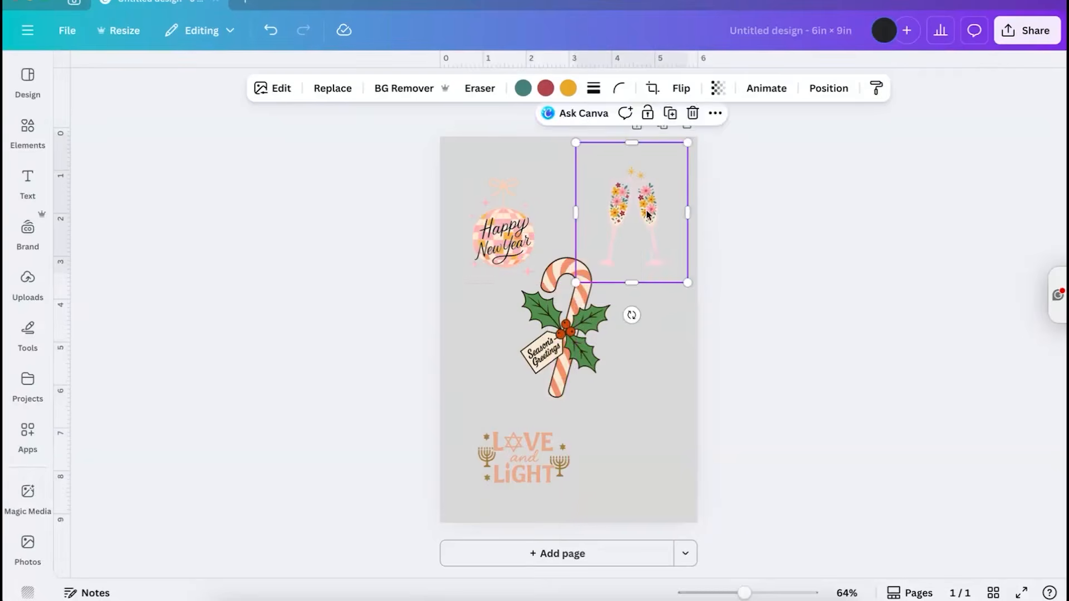
Crop the empty space above and below the candy cane and scale the image down
click(631, 313)
drag(568, 235, 569, 250)
drag(568, 425, 568, 410)
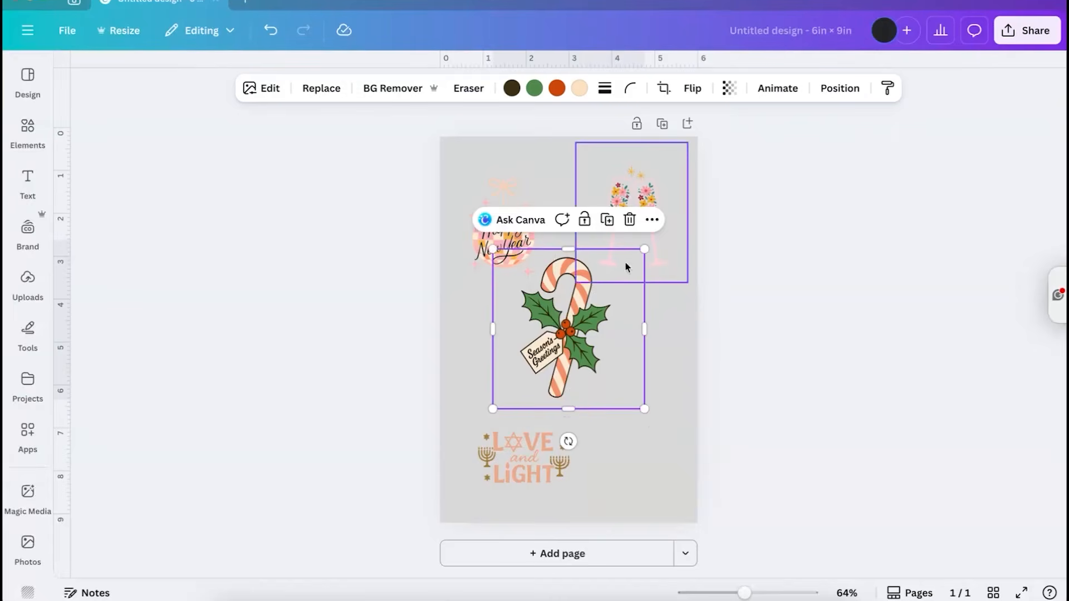
drag(644, 249, 629, 268)
drag(582, 319, 608, 287)
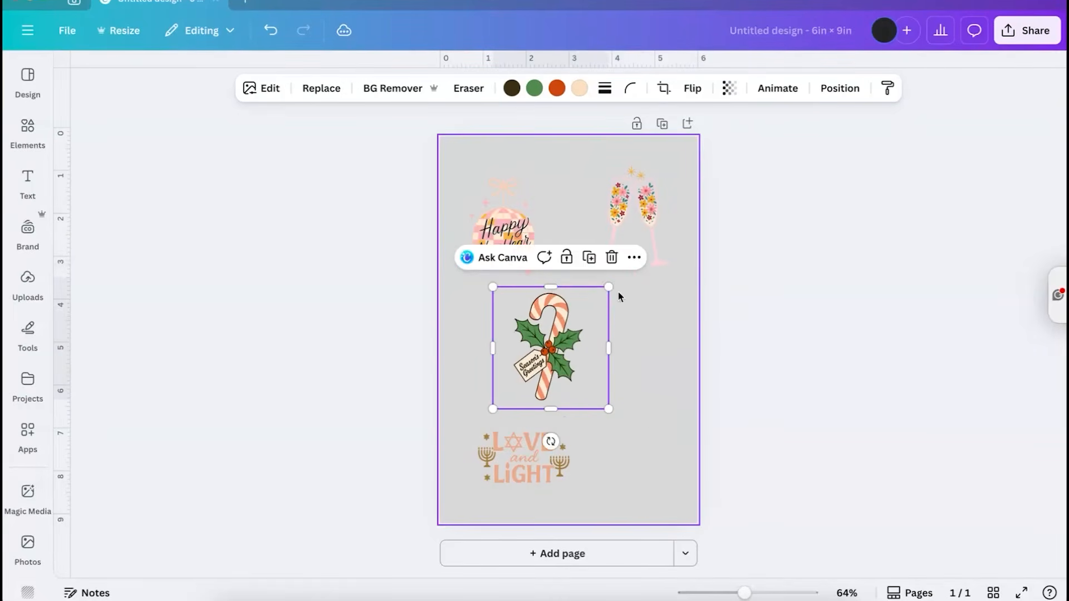
Arrange the graphics in two rows, with the candy cane under the champagne glasses and Love and Light under the Happy New Year ornament
drag(552, 347, 637, 329)
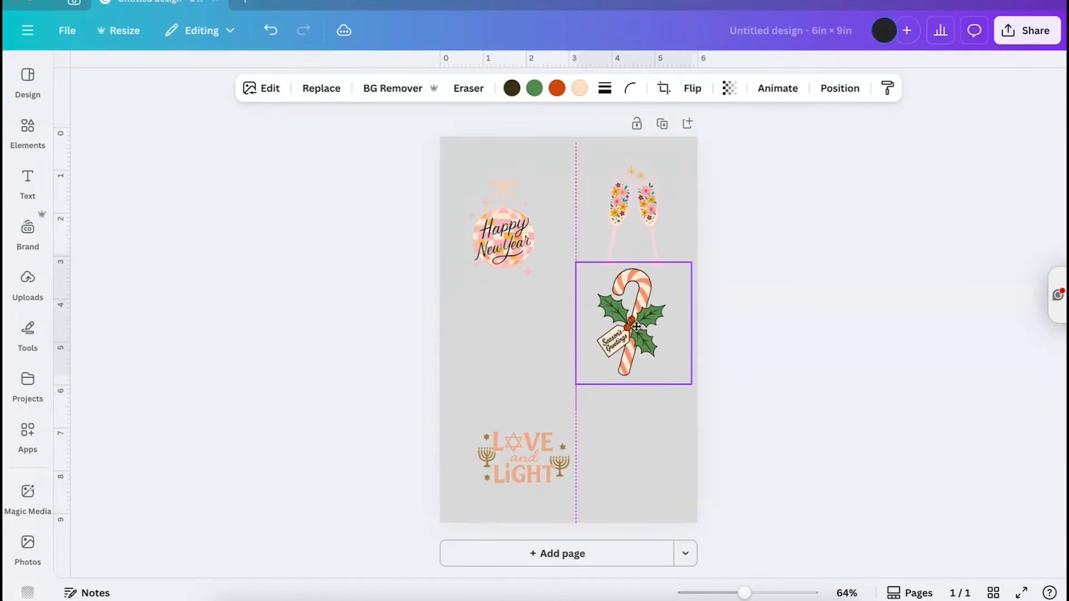
drag(506, 229, 557, 215)
drag(528, 453, 551, 320)
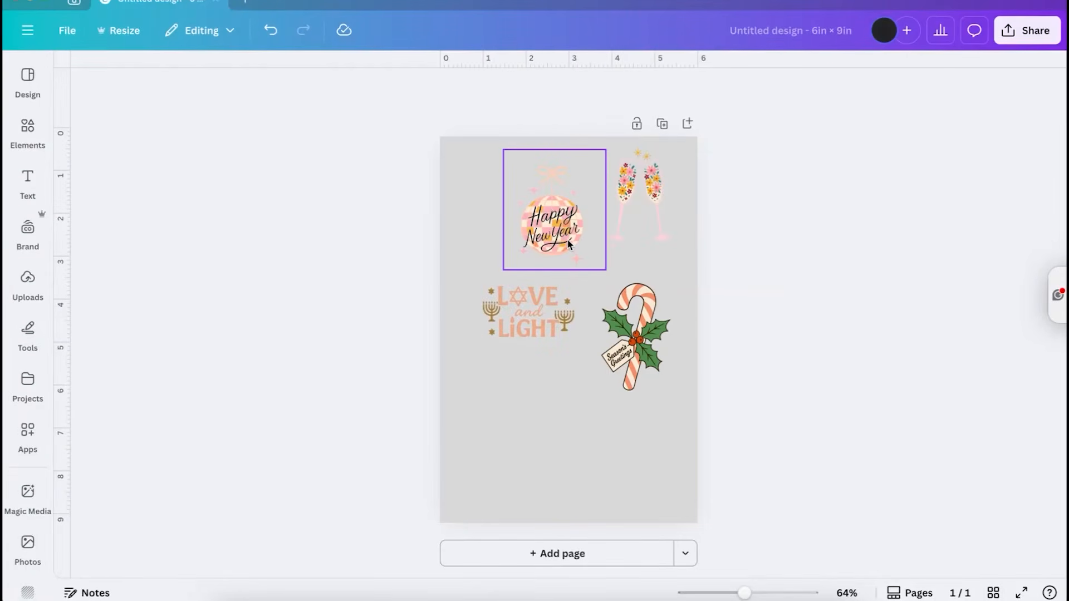
Apply the Outline shadow effect to the Happy New Year ornament
click(569, 243)
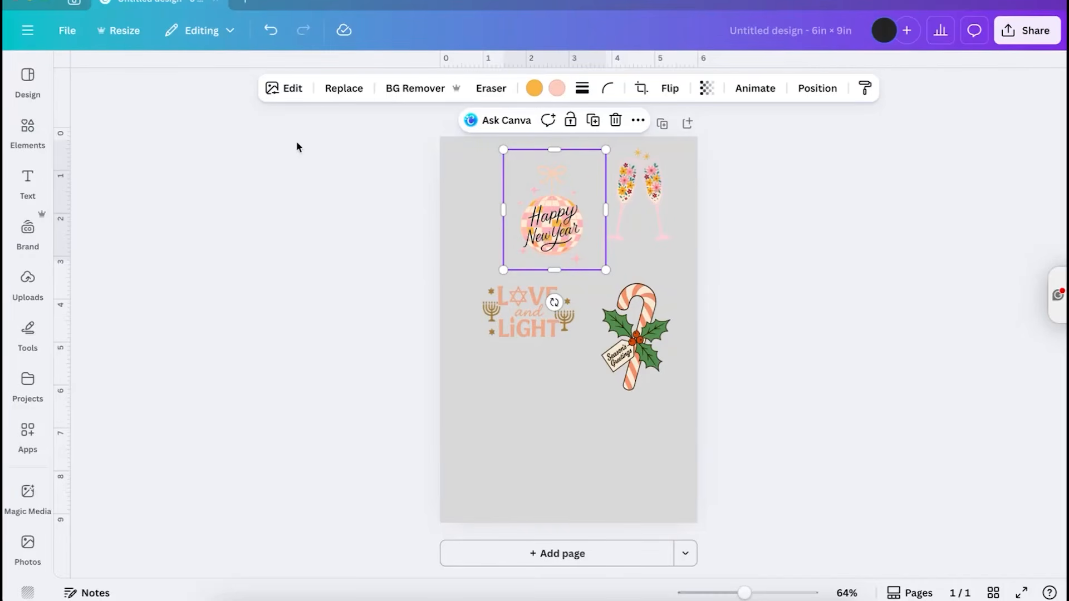
click(288, 92)
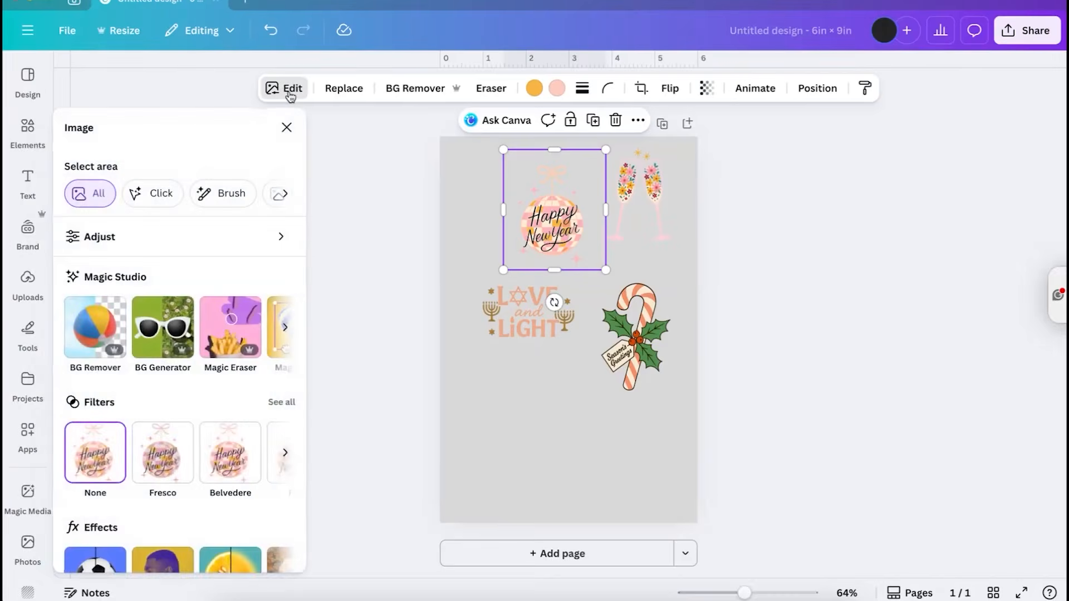
scroll(131, 424, down, 3)
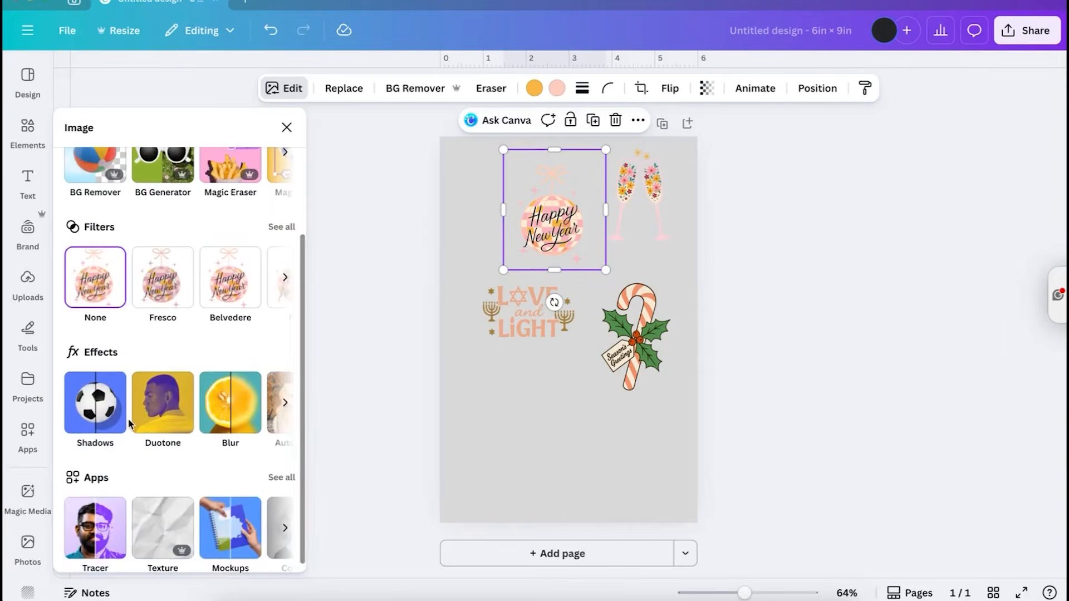
click(98, 426)
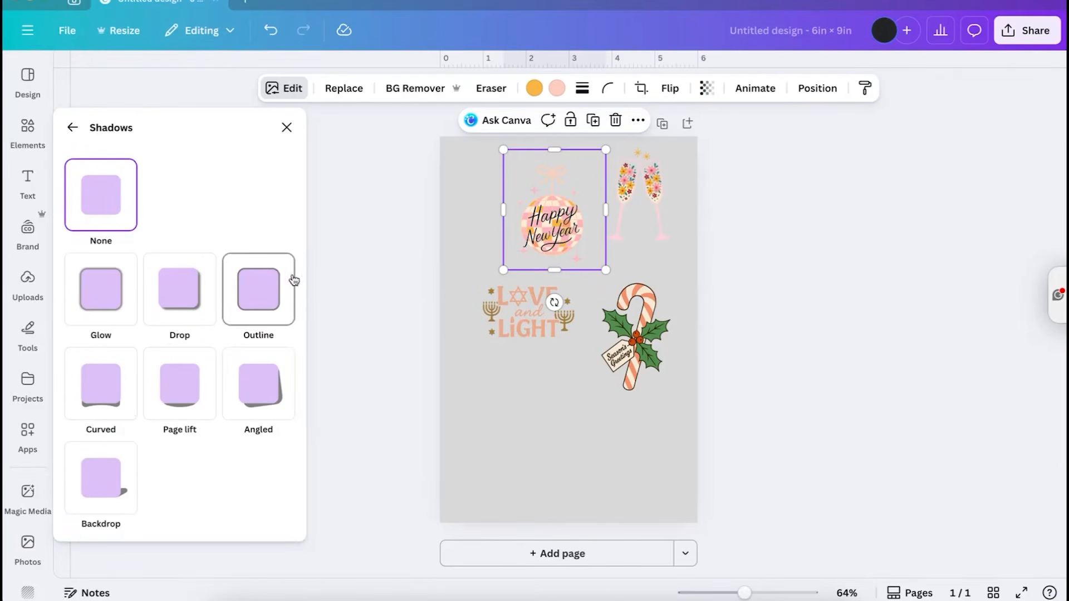
click(271, 289)
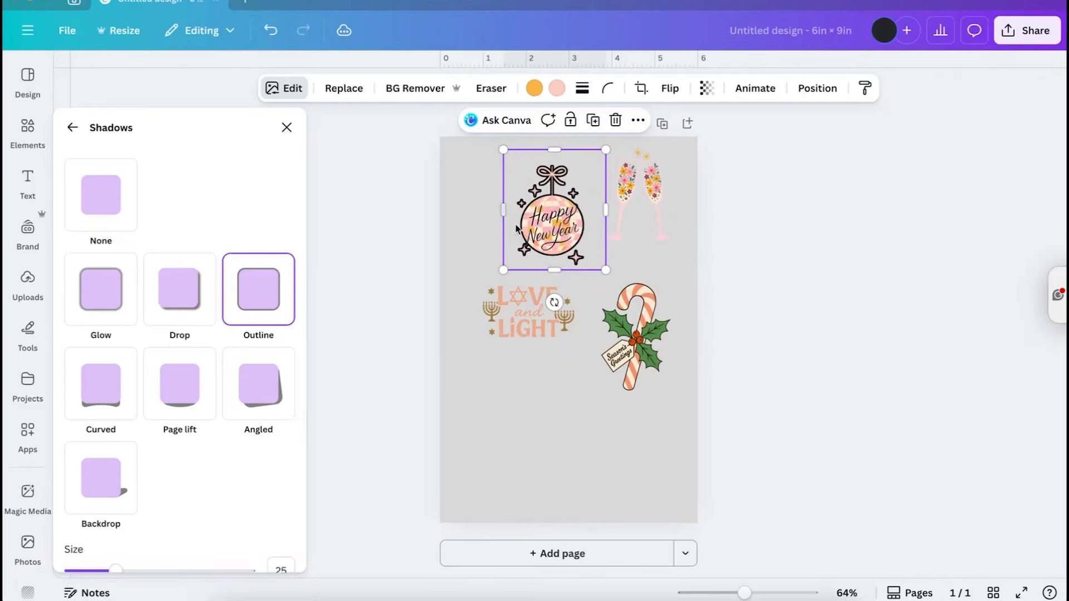
Set the size of the ornament's outline to 47
scroll(550, 223, up, 2)
scroll(548, 220, up, 5)
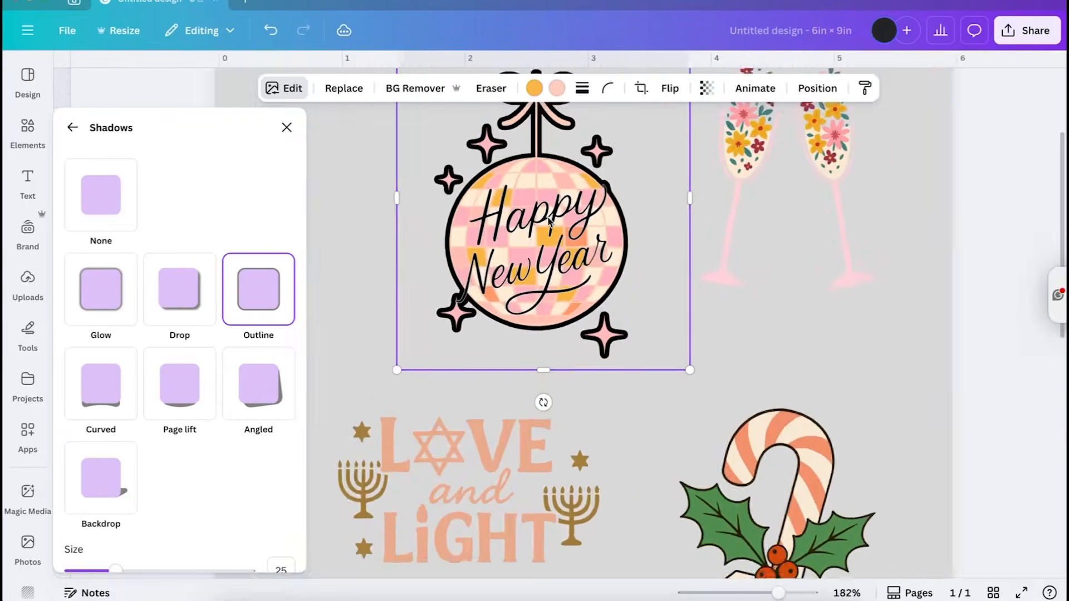
scroll(644, 243, right, 2)
scroll(645, 244, up, 2)
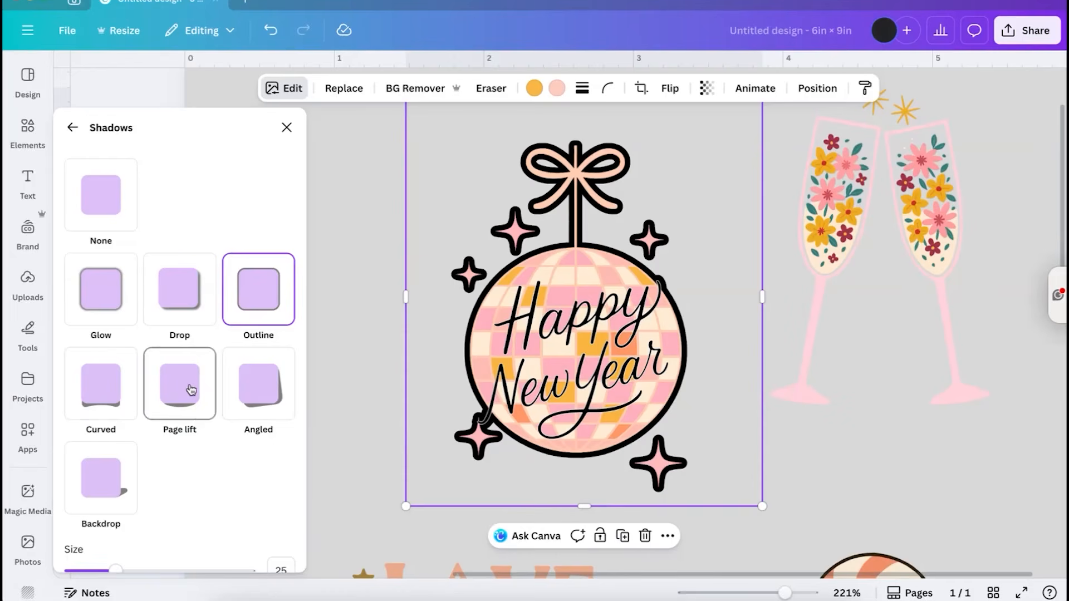
scroll(111, 389, down, 2)
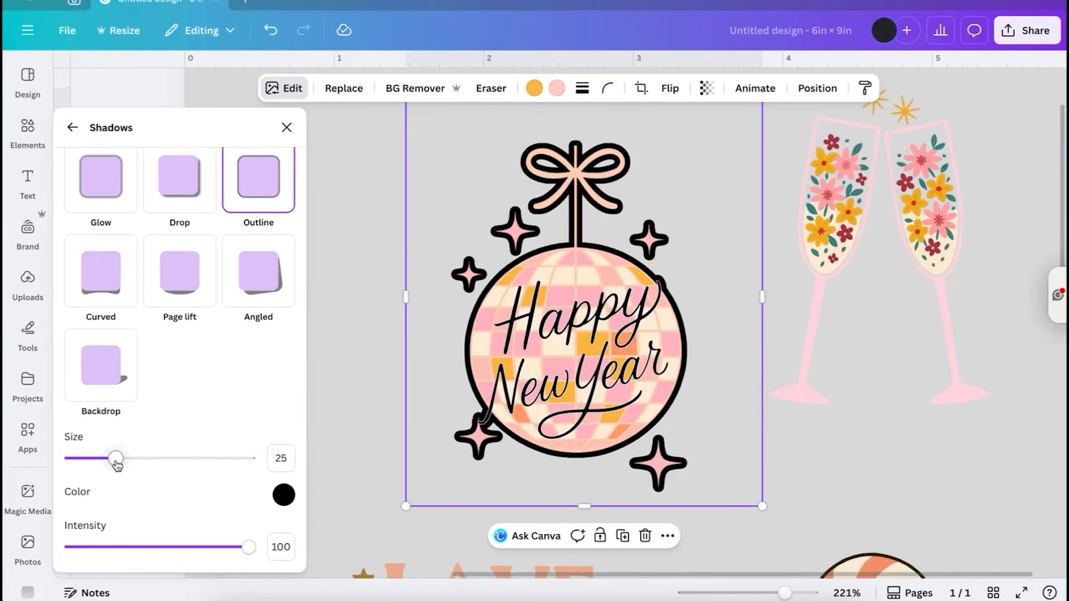
drag(116, 463, 156, 457)
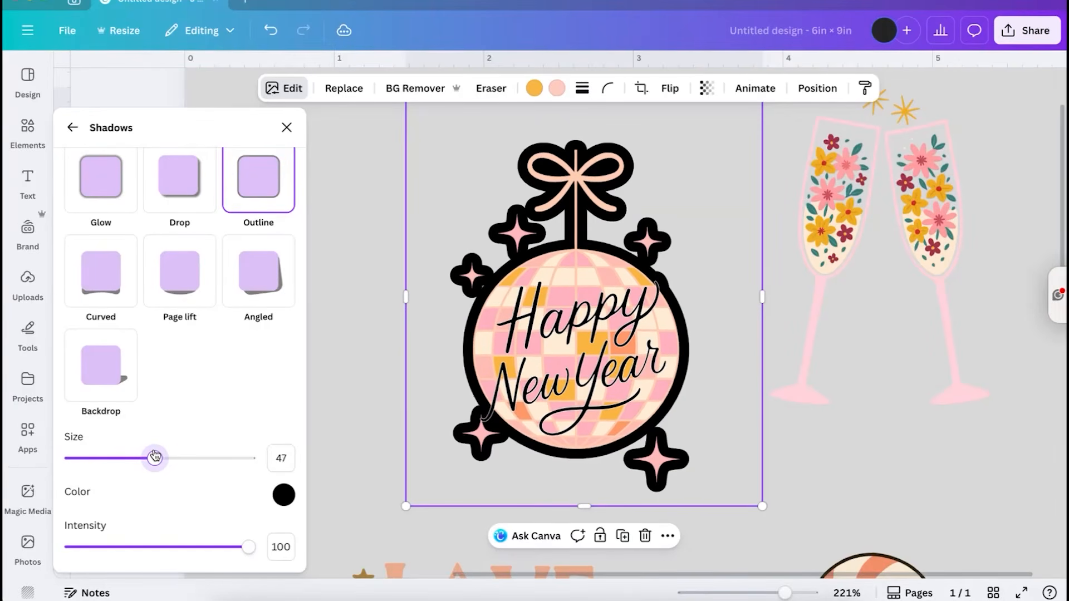
Change the ornament's outline color to white and close the shadow settings
click(284, 495)
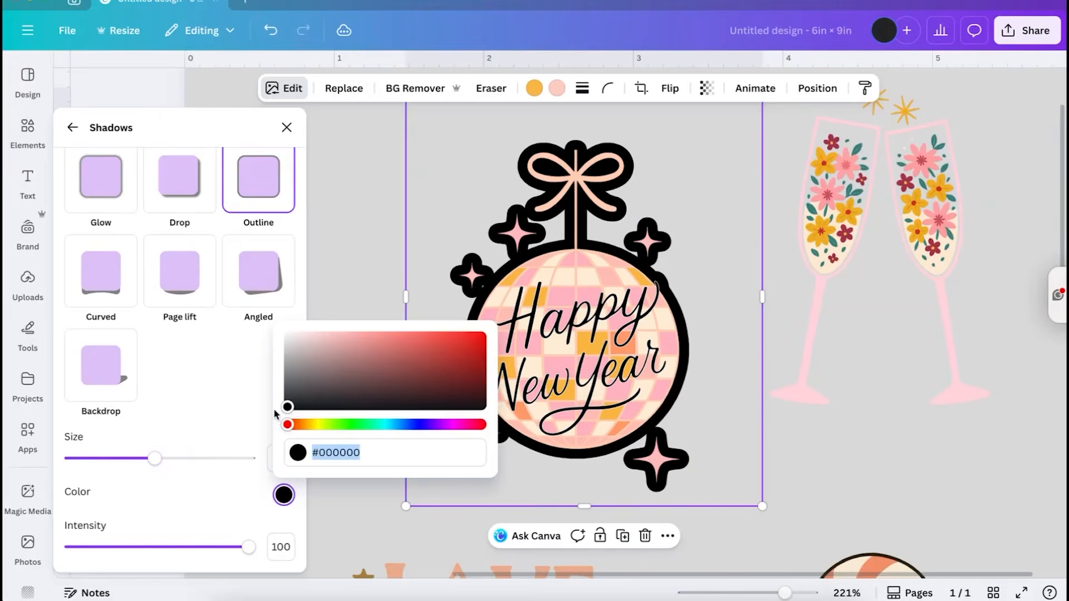
click(288, 337)
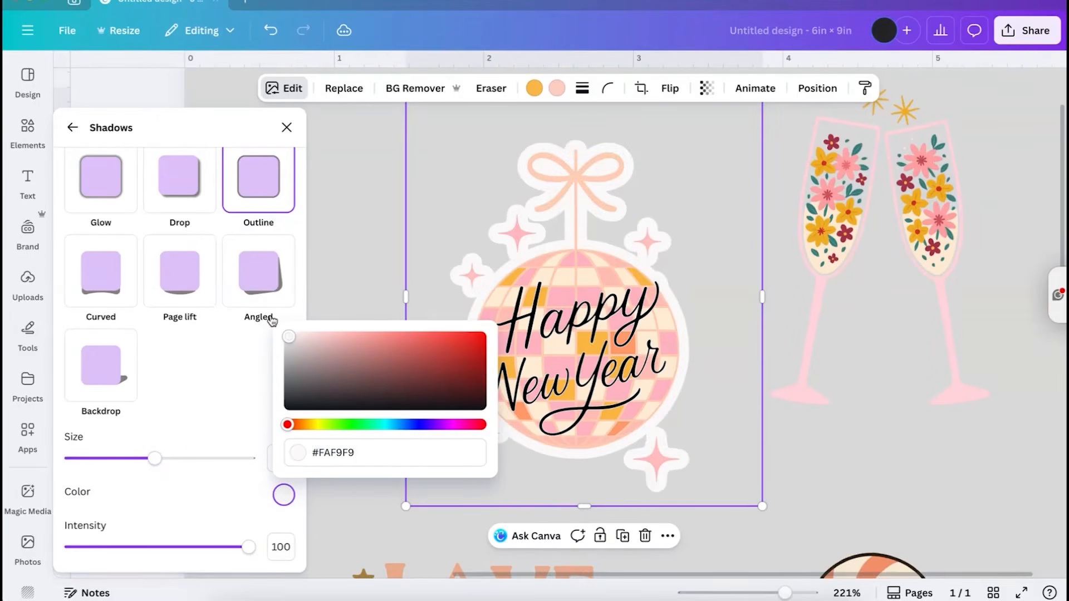
click(285, 333)
click(369, 245)
Move the Happy New Year ornament to the page's upper-left corner and crop the empty margins on all four sides
drag(476, 329, 278, 302)
drag(499, 480, 482, 467)
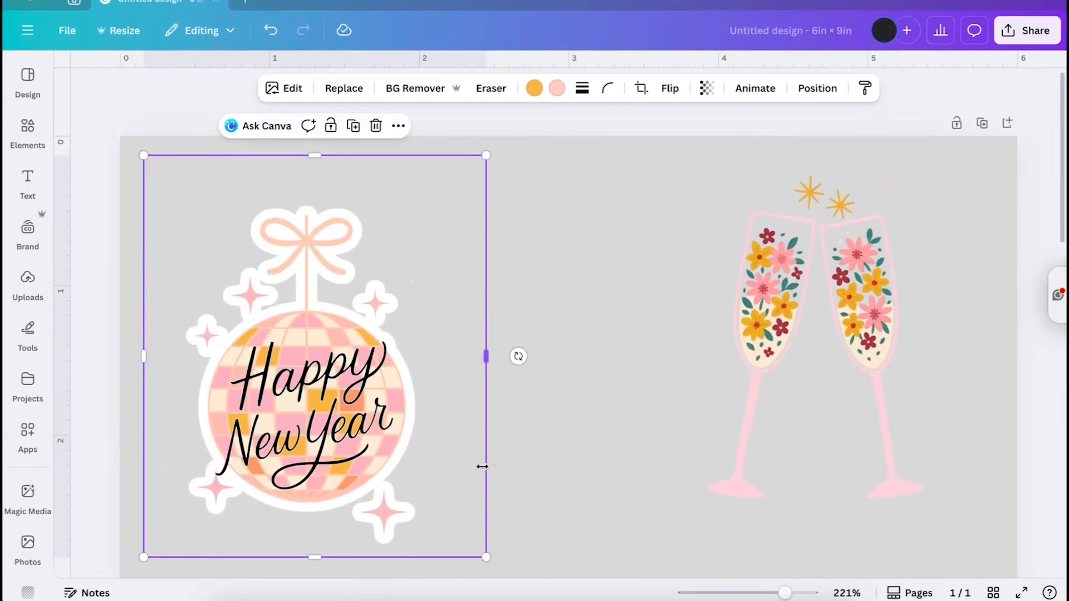
mouse_move(322, 412)
mouse_down()
mouse_move(310, 384)
mouse_move(316, 405)
mouse_up()
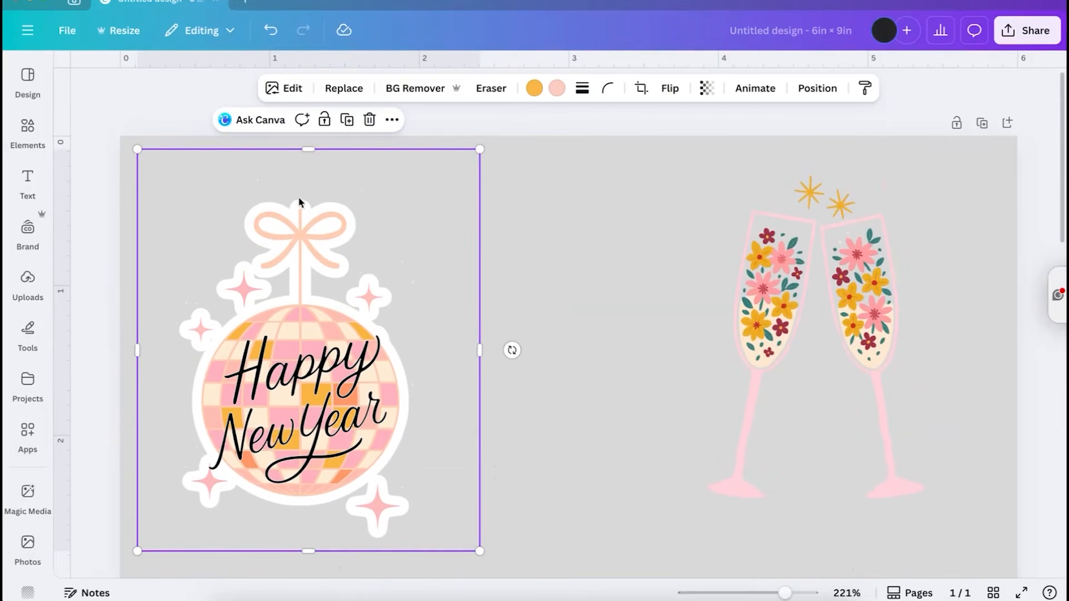
drag(309, 149, 305, 194)
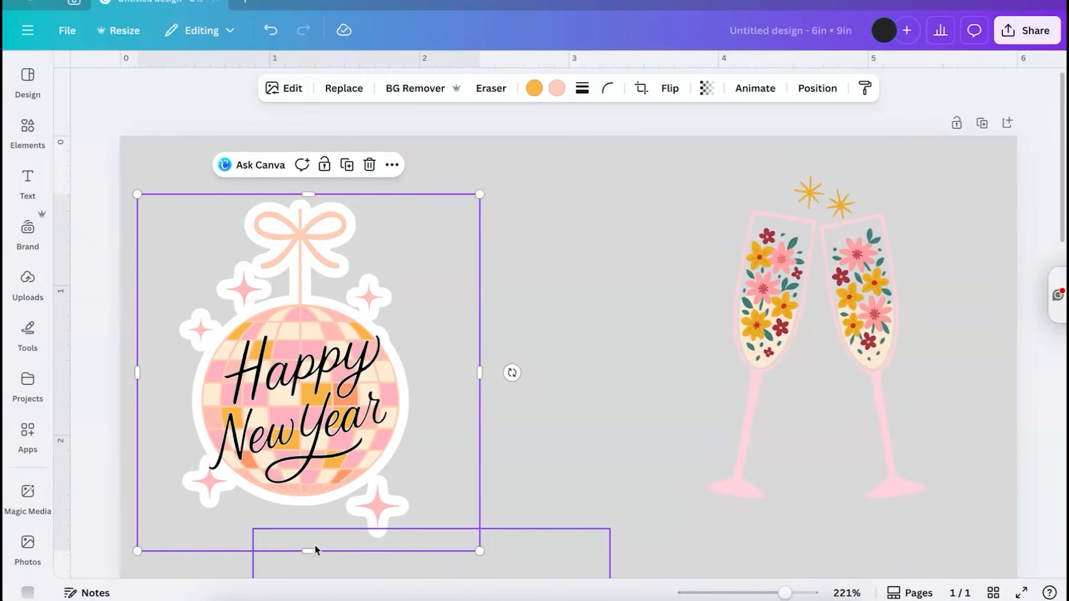
drag(310, 551, 310, 540)
drag(479, 367, 418, 368)
drag(137, 367, 176, 365)
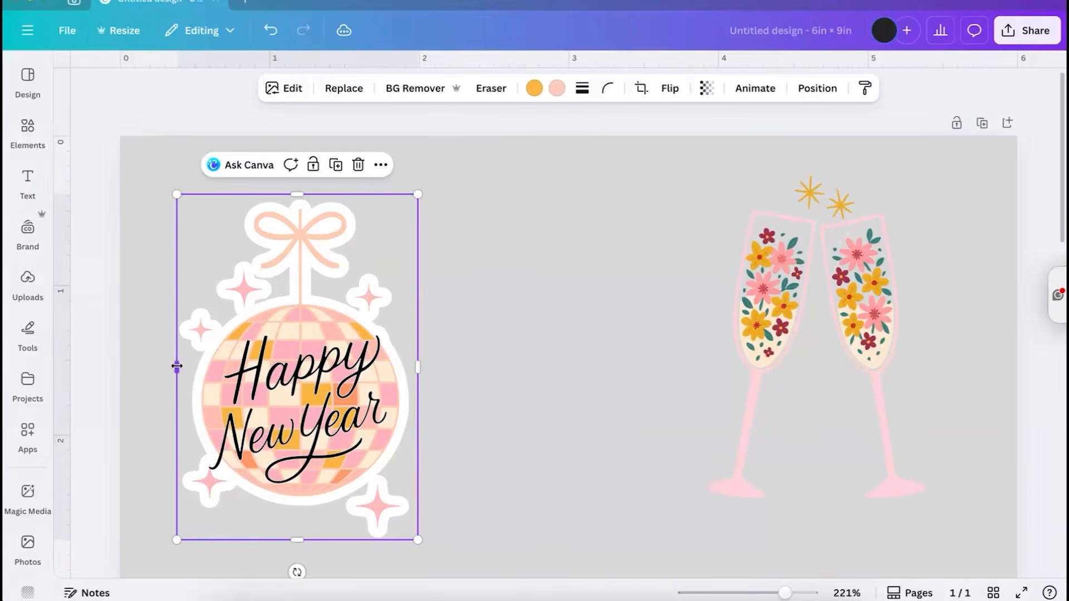
Enlarge the ornament to about 1.7 in wide and 2.4 in high and shift it closer to the page's upper-left corner
mouse_move(418, 539)
mouse_down()
mouse_move(410, 530)
mouse_move(427, 551)
mouse_move(390, 503)
mouse_move(468, 570)
mouse_move(434, 544)
mouse_up()
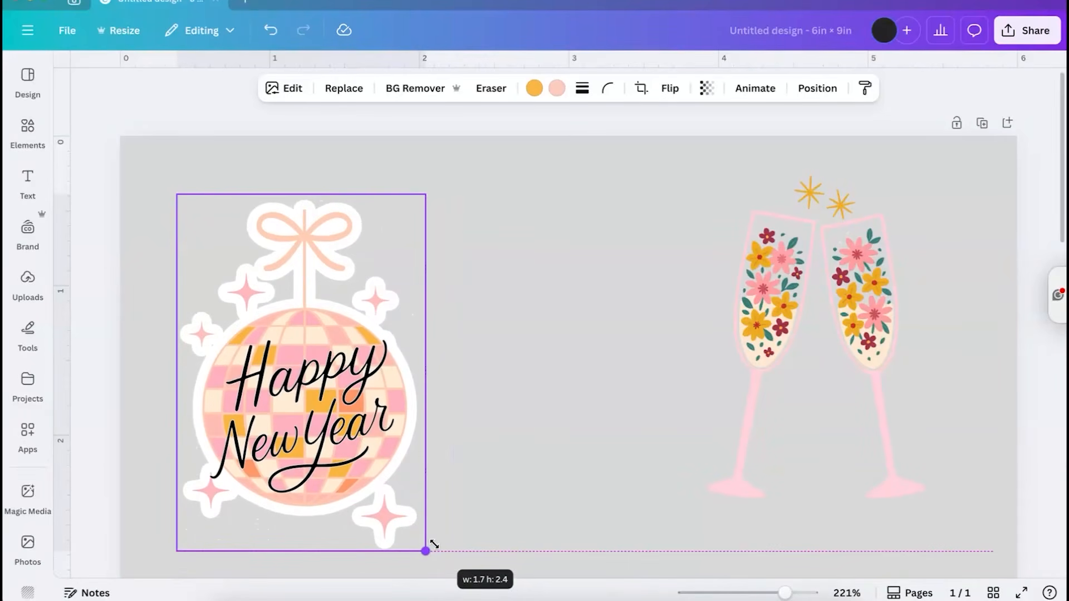
drag(434, 545, 434, 545)
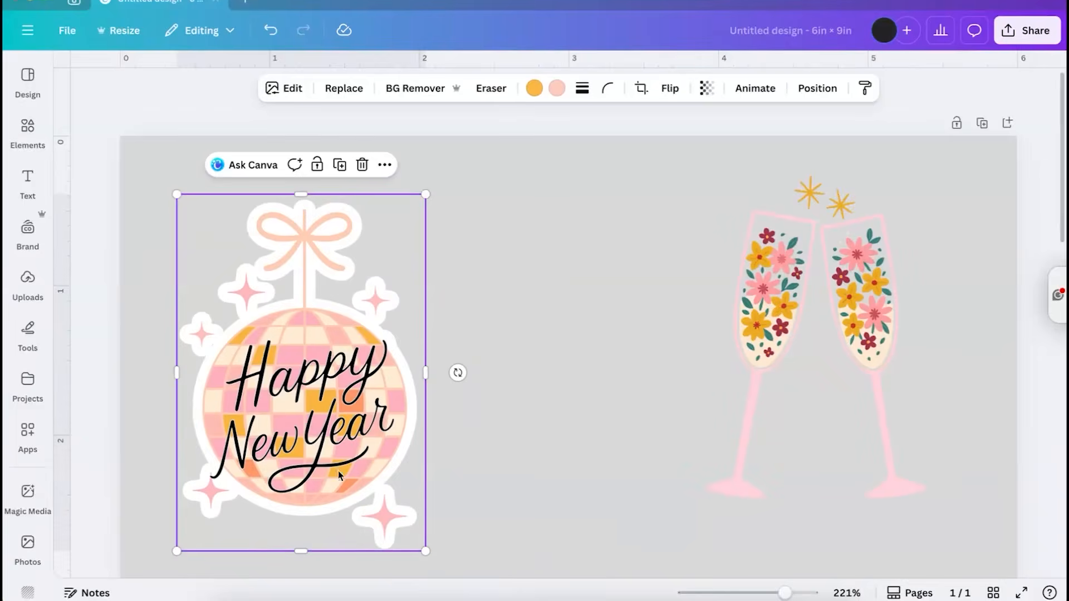
drag(323, 459, 299, 427)
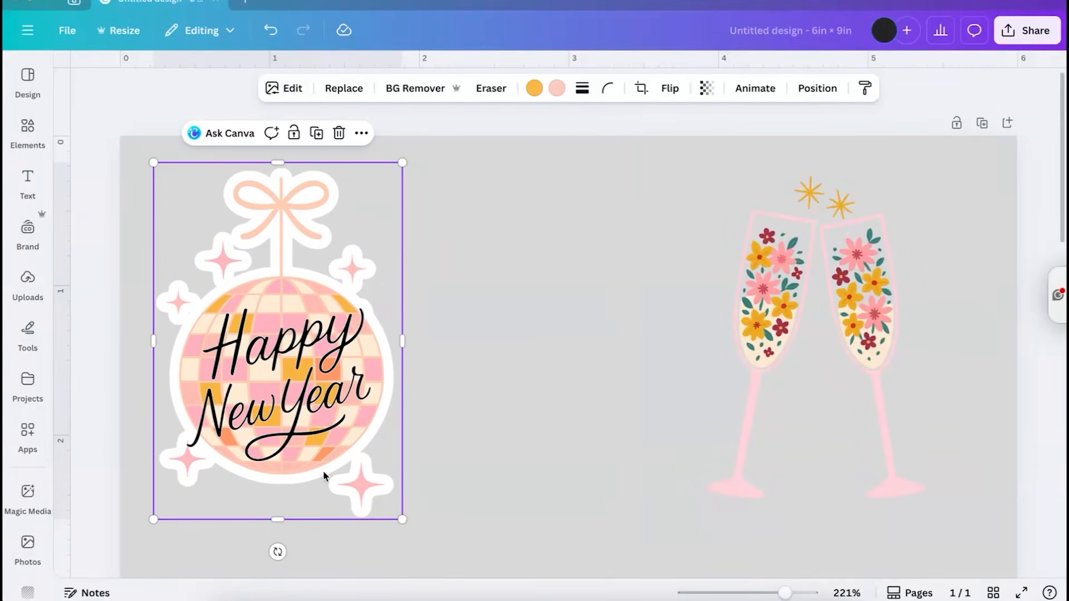
Move the champagne glasses next to the ornament and apply the Outline shadow effect to them
click(880, 294)
drag(880, 294, 614, 303)
click(278, 90)
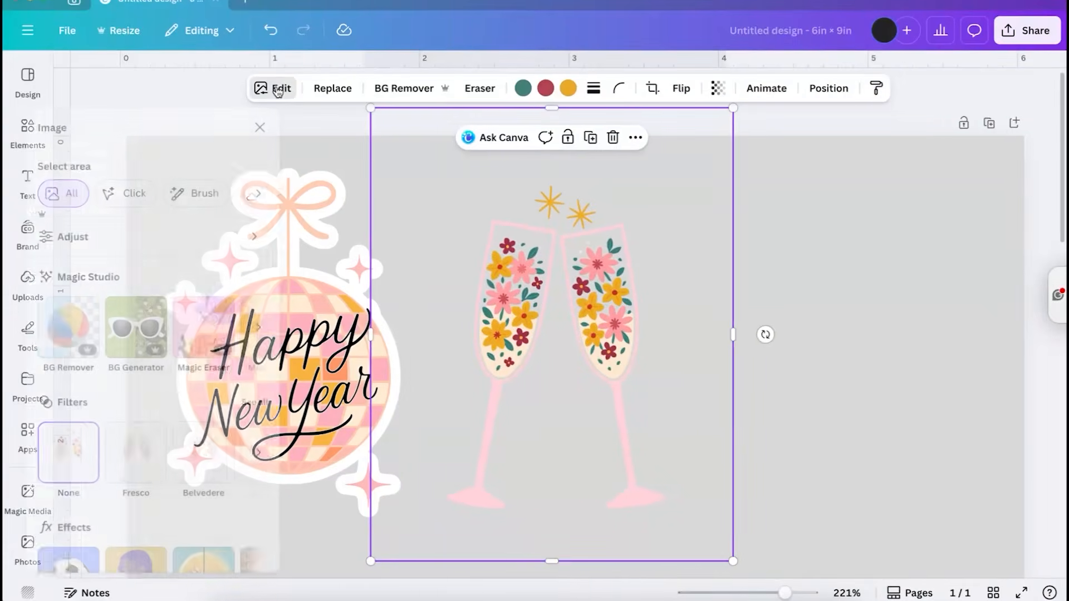
scroll(166, 342, down, 3)
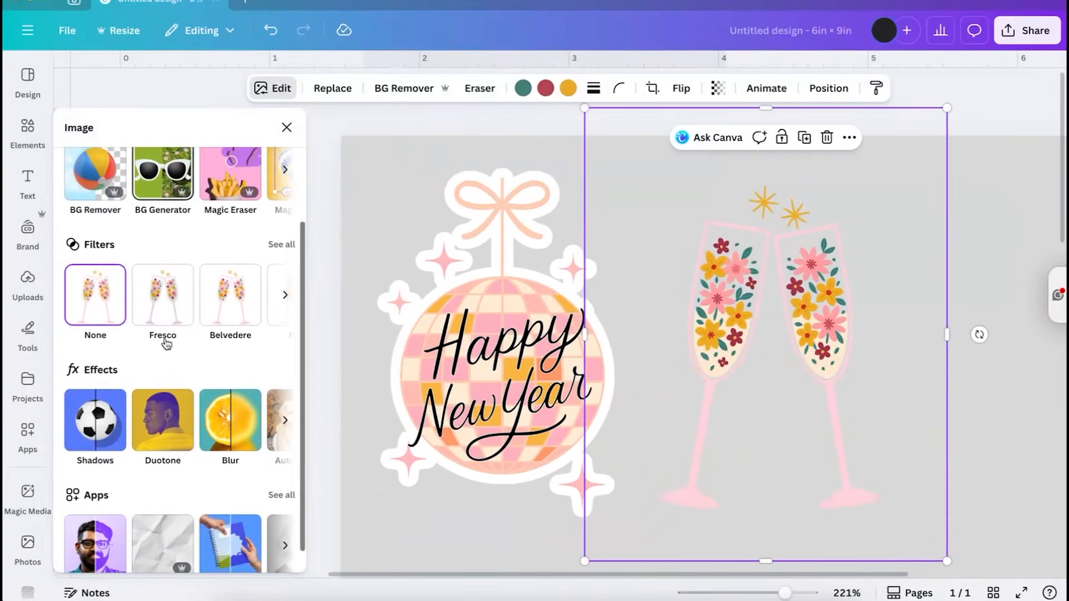
click(103, 430)
click(263, 314)
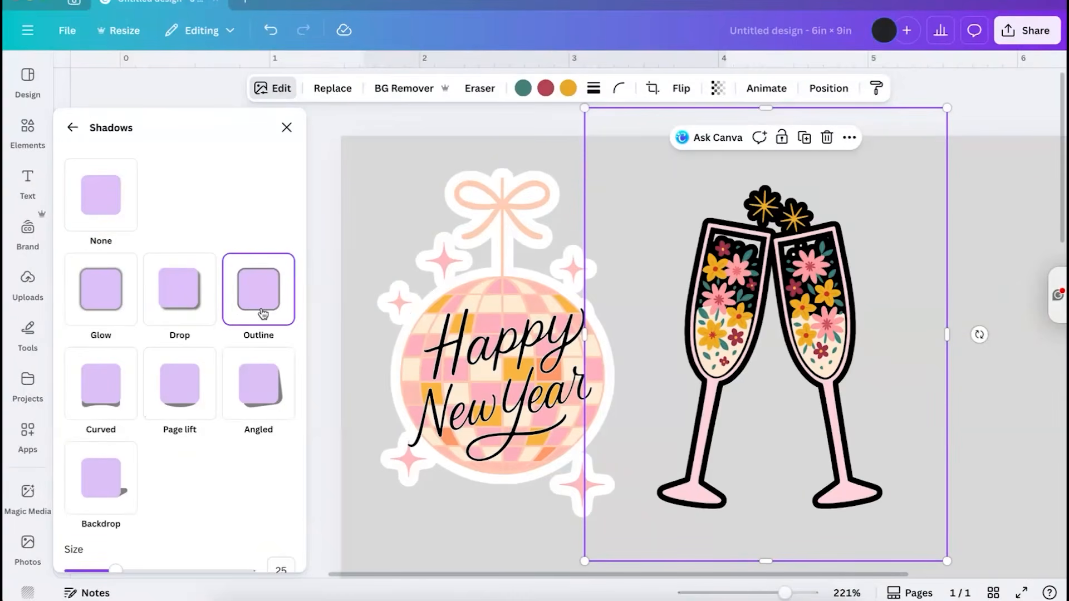
Set the champagne glasses' outline size to 40 and its color to pale pink #FDEFEF, and close the shadow settings
scroll(263, 313, down, 2)
drag(115, 470, 143, 472)
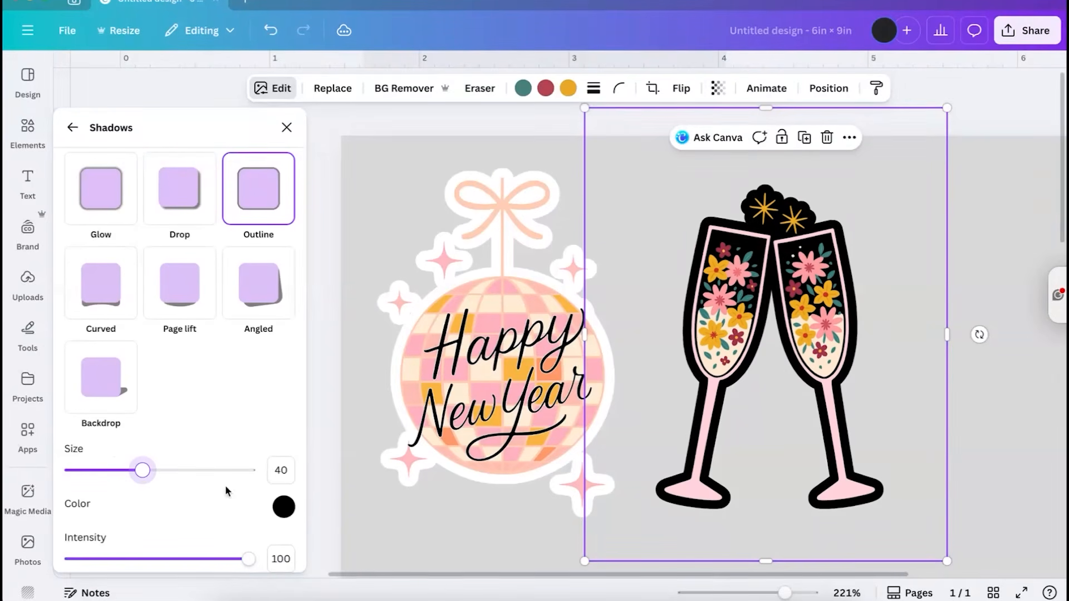
click(284, 507)
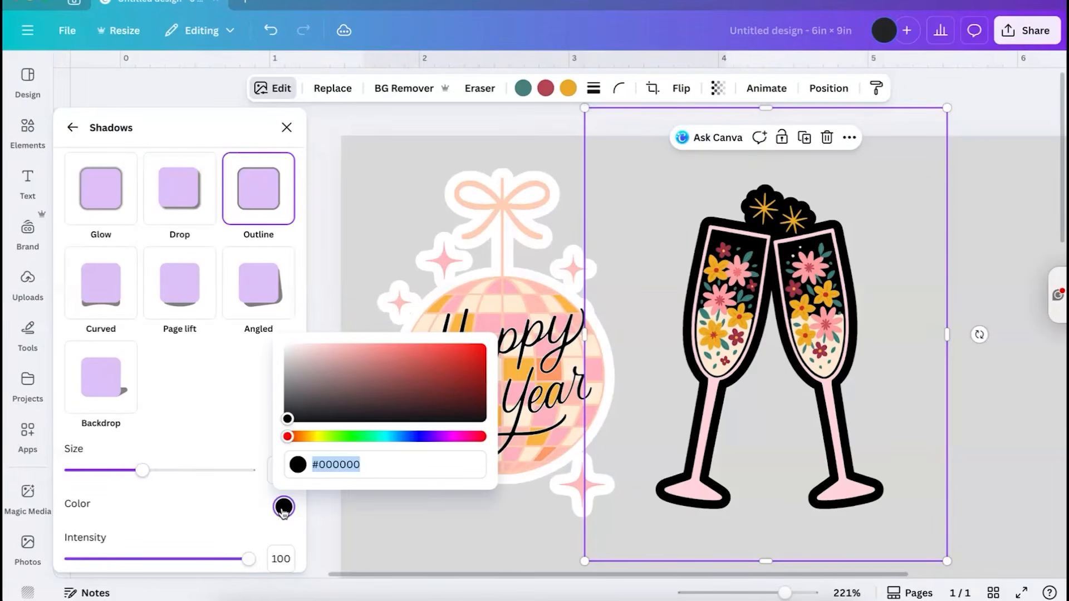
click(283, 344)
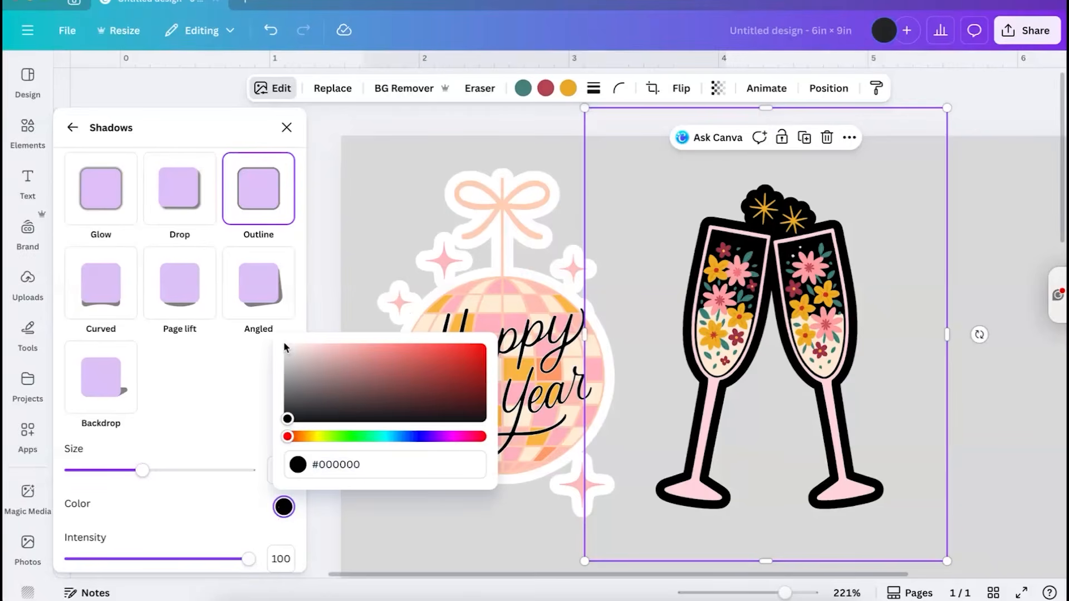
click(287, 348)
mouse_move(289, 350)
mouse_down()
mouse_move(259, 331)
mouse_move(297, 349)
mouse_up()
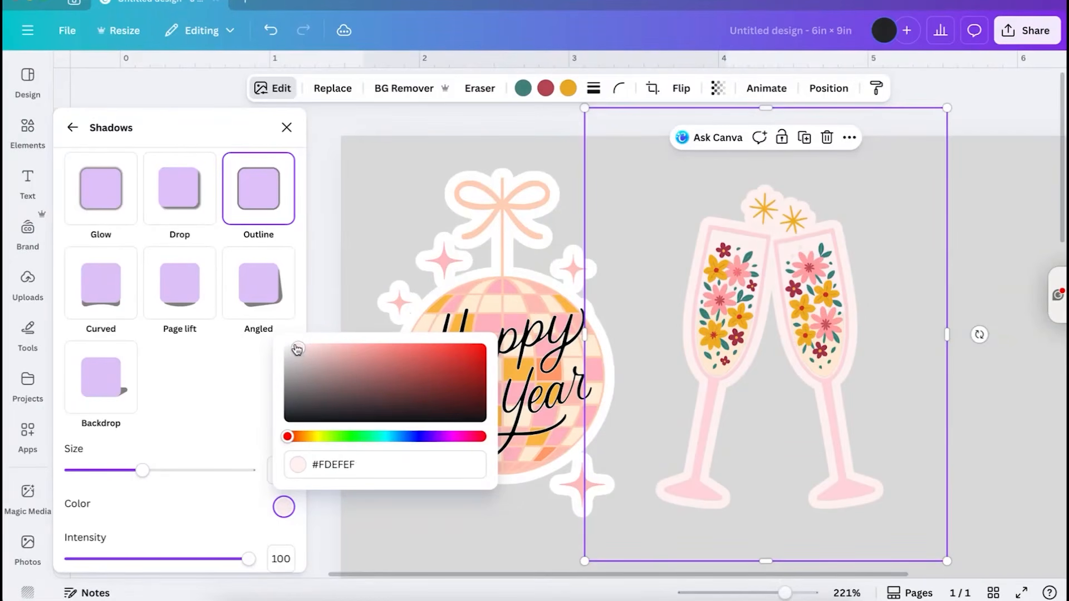
click(1003, 232)
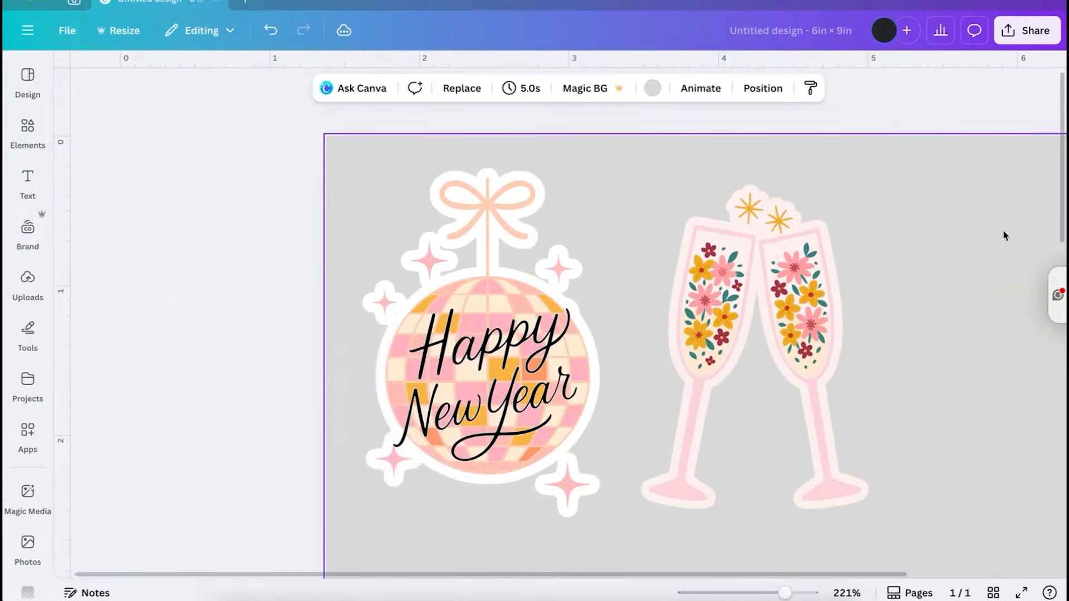
Crop the empty margins around the champagne glasses and position them beside the Happy New Year ornament
drag(589, 306, 571, 275)
drag(529, 531, 527, 485)
drag(576, 312, 645, 417)
drag(599, 182, 603, 259)
drag(783, 422, 722, 425)
drag(419, 424, 489, 427)
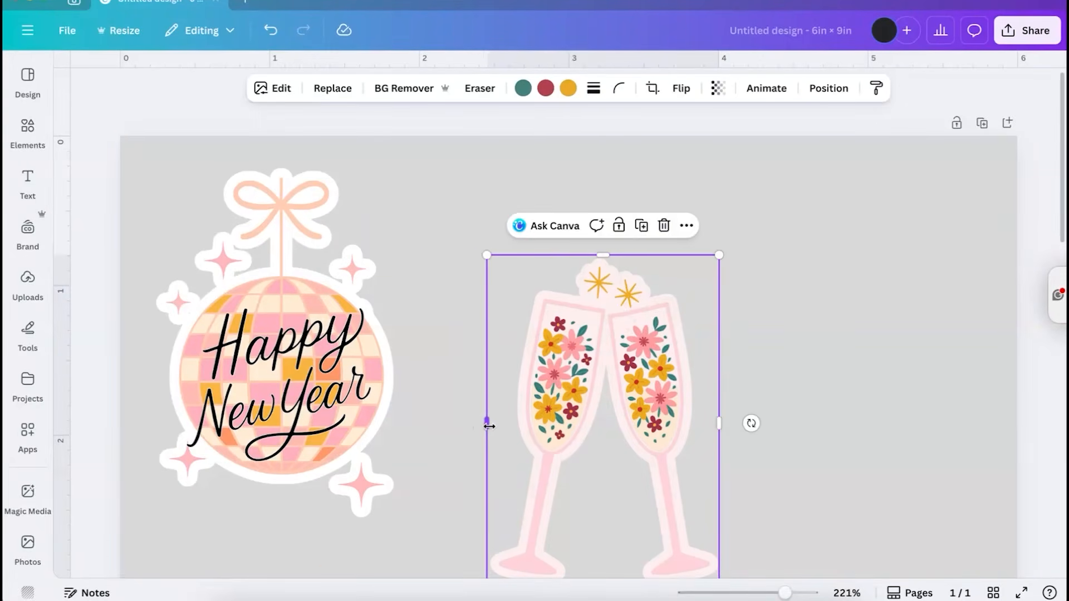
Enlarge the champagne glasses slightly and move them up close beside the ornament near the page's upper edge
scroll(713, 496, down, 2)
drag(716, 496, 737, 522)
drag(663, 410, 591, 326)
Move the Season's Greetings candy cane to the page's upper-right corner beside the champagne glasses
scroll(593, 322, down, 5)
drag(735, 482, 744, 192)
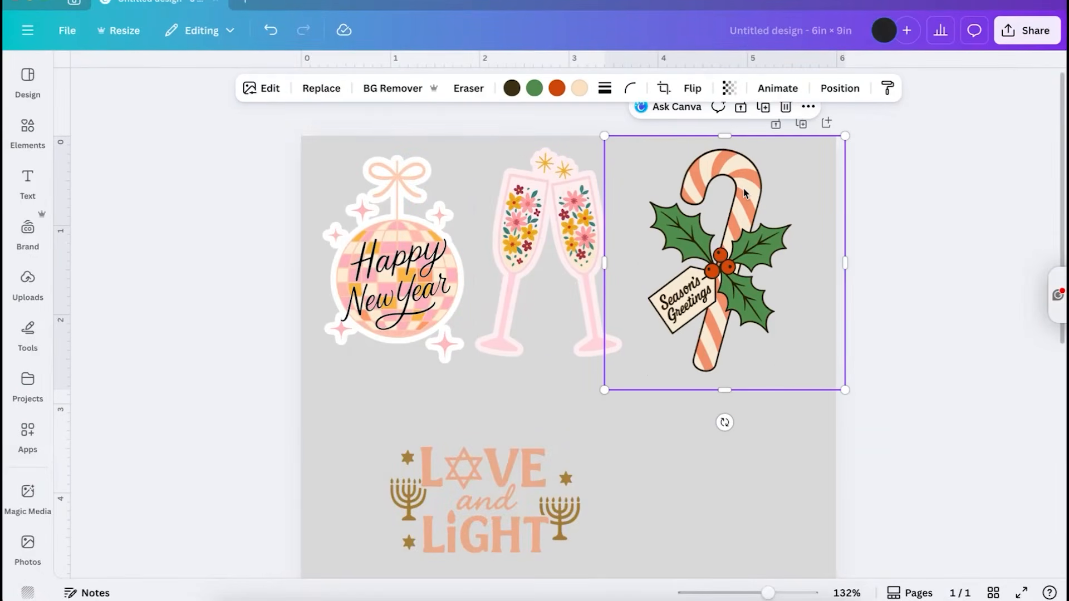
scroll(575, 389, down, 3)
scroll(575, 384, up, 3)
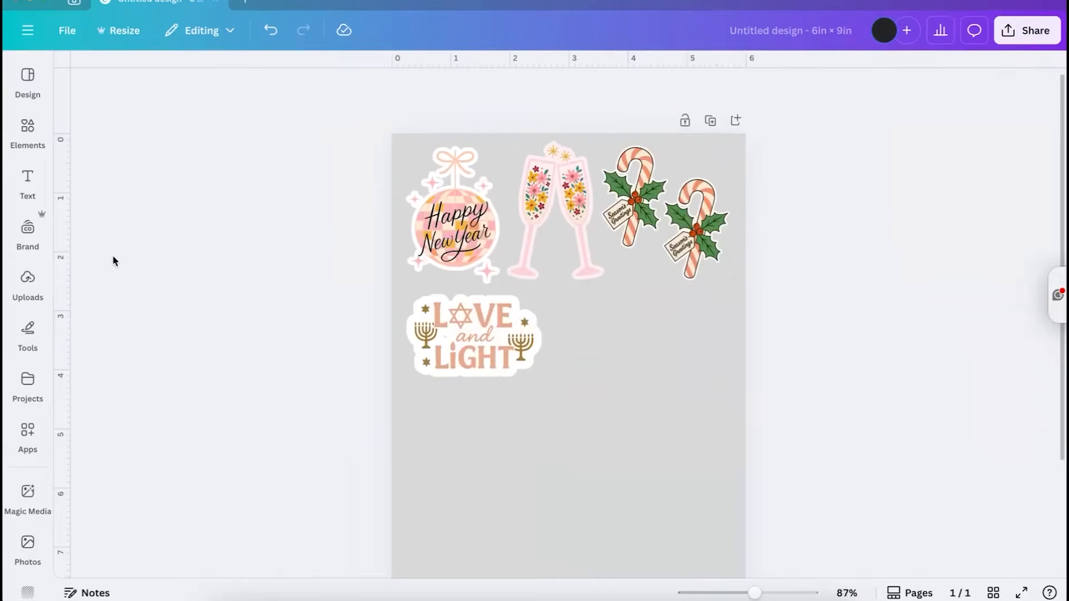
Search the elements library for "pink holiday"
click(25, 134)
click(26, 138)
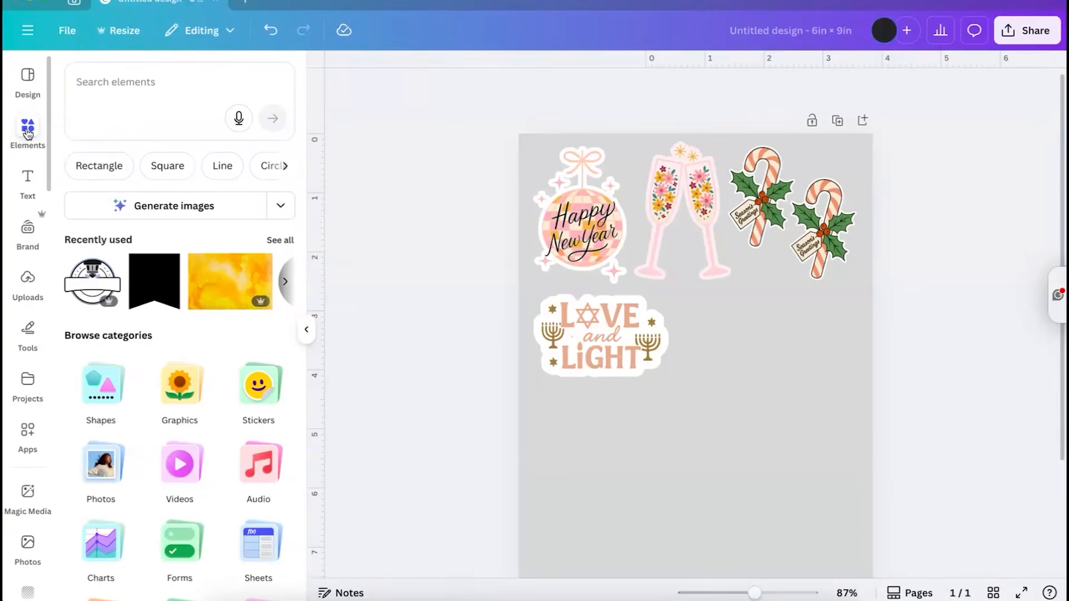
click(124, 78)
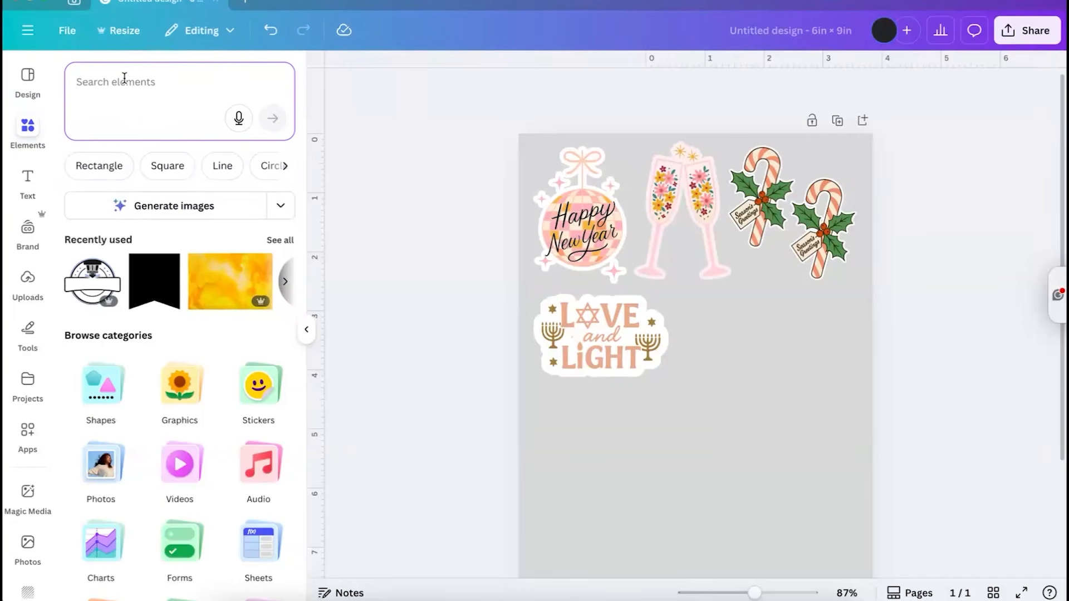
text(holiday)
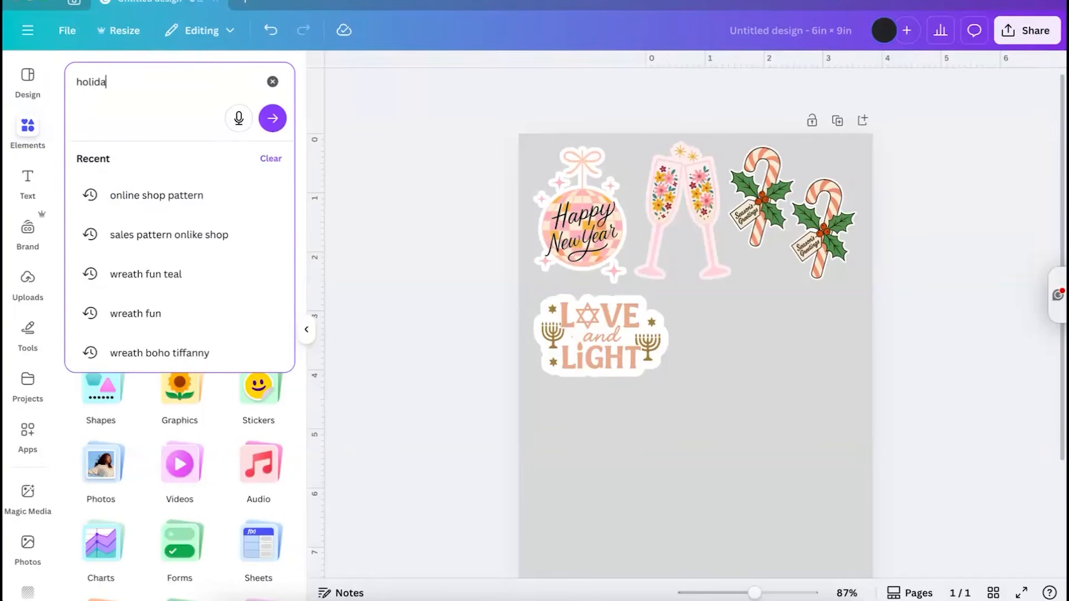
key(BackSpace)
key(BackSpace)
key(BackSpace)
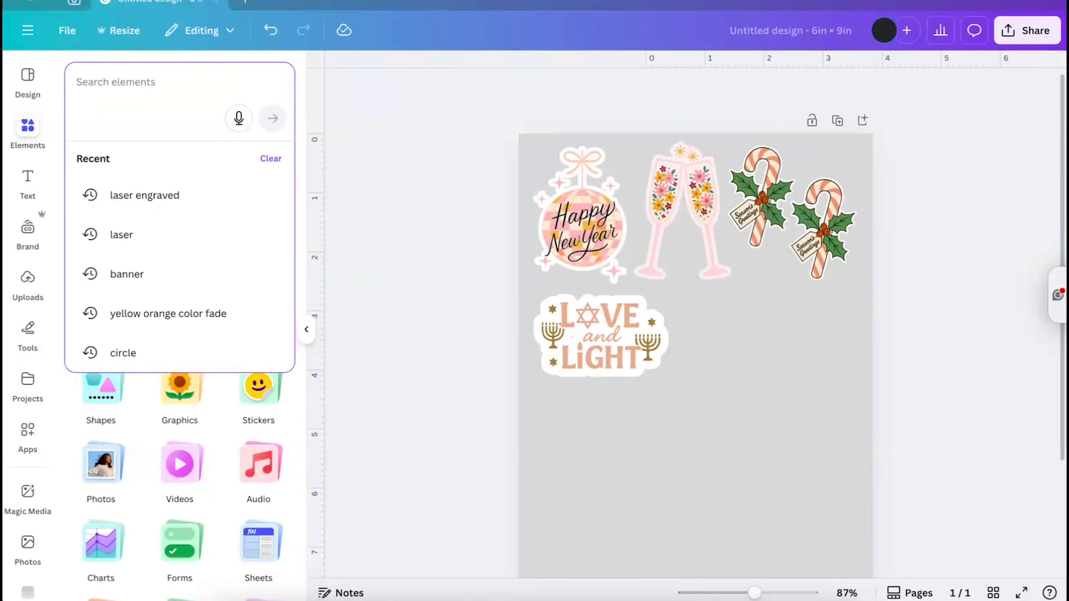
text(pink )
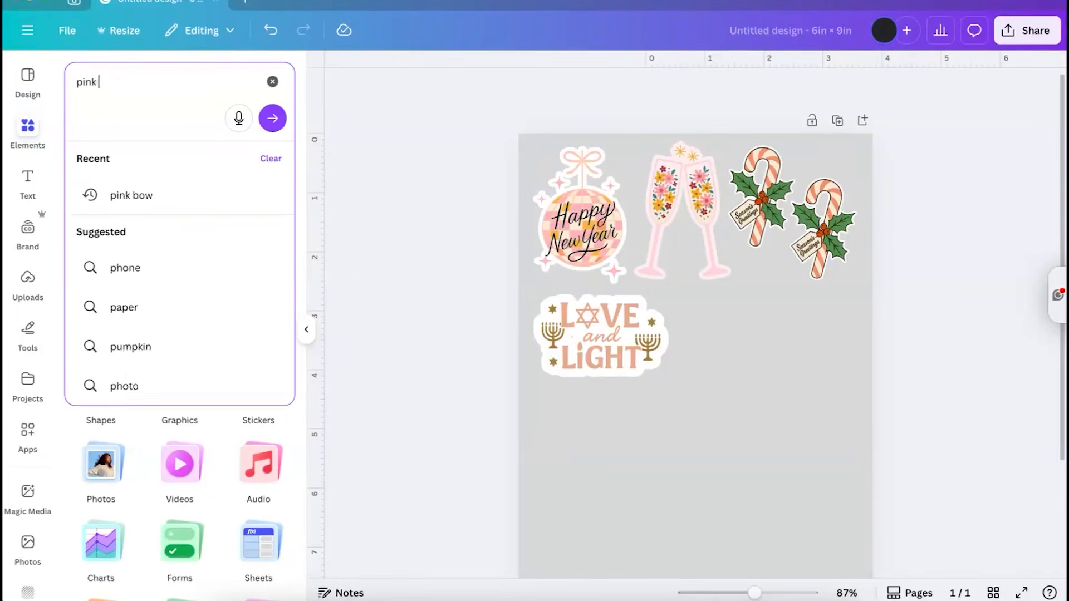
text(holiday)
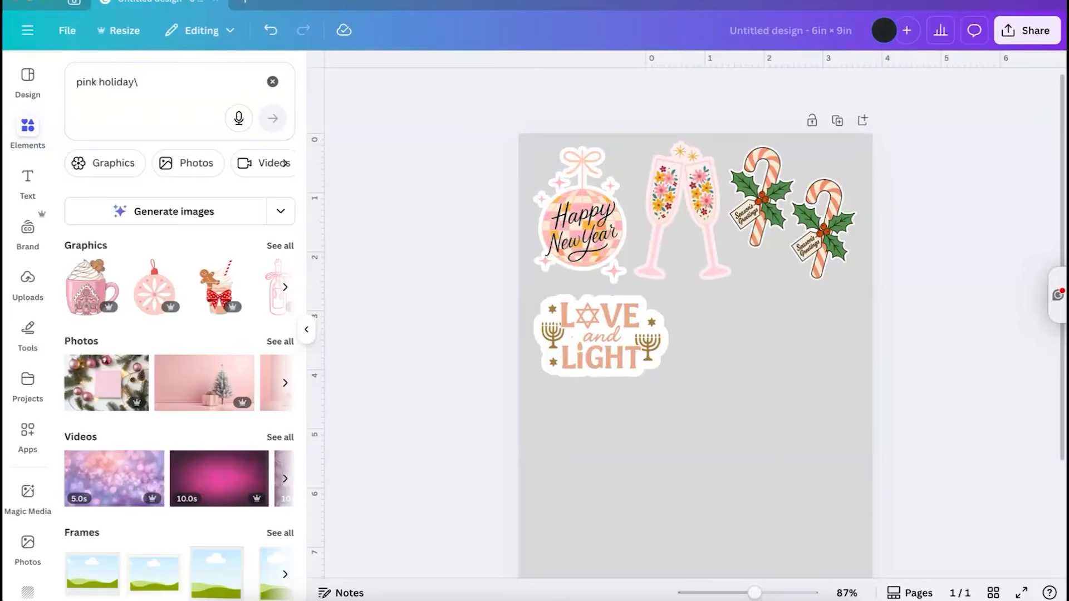
key(BackSpace)
key(Return)
Show all graphics found for the pink holiday search and browse through them
click(280, 246)
scroll(148, 326, down, 3)
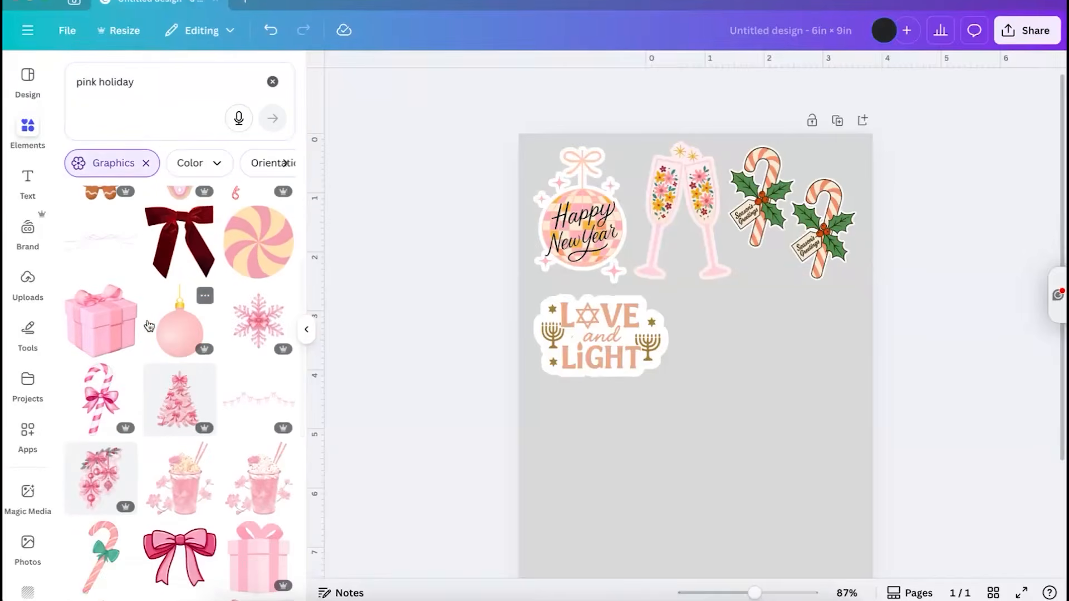
scroll(149, 325, down, 5)
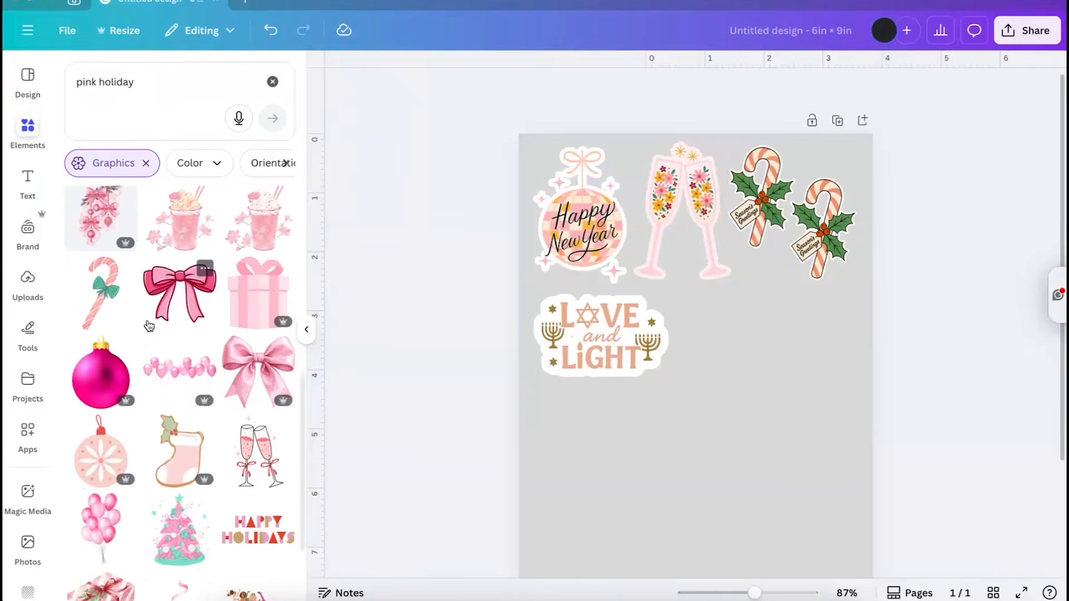
scroll(149, 326, down, 6)
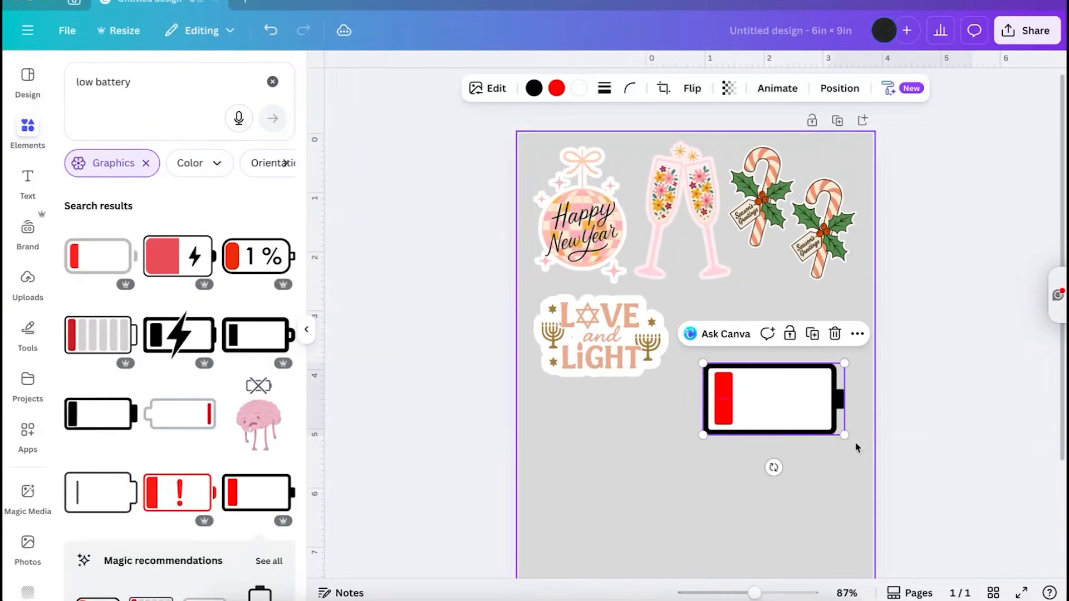
Shrink the low-battery graphic and move the scalloped heart, cassette tape and battery lower on the page
drag(844, 434, 771, 379)
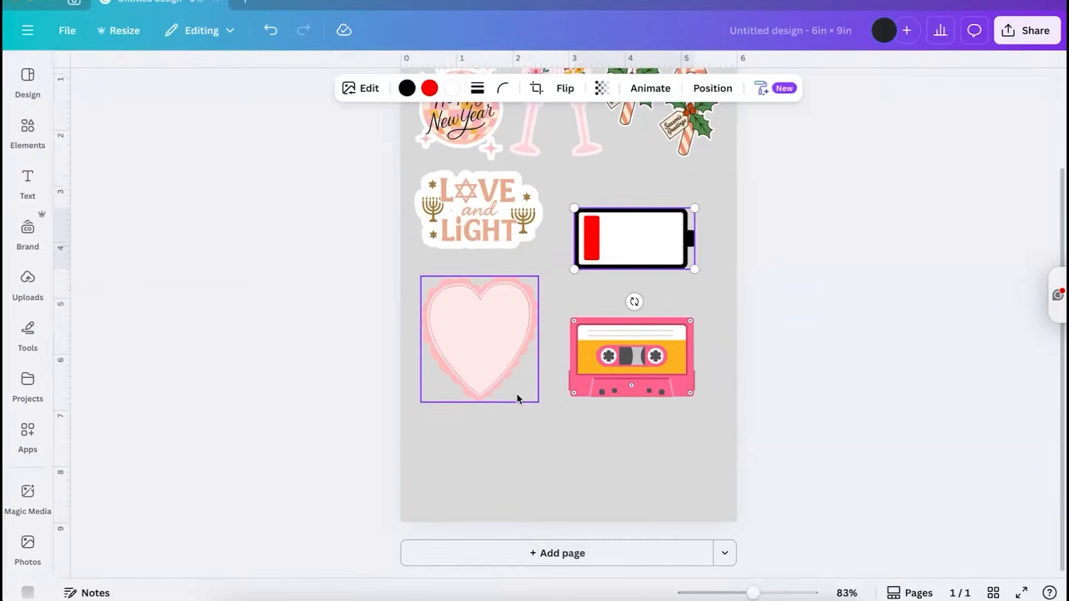
click(494, 365)
drag(494, 365, 494, 425)
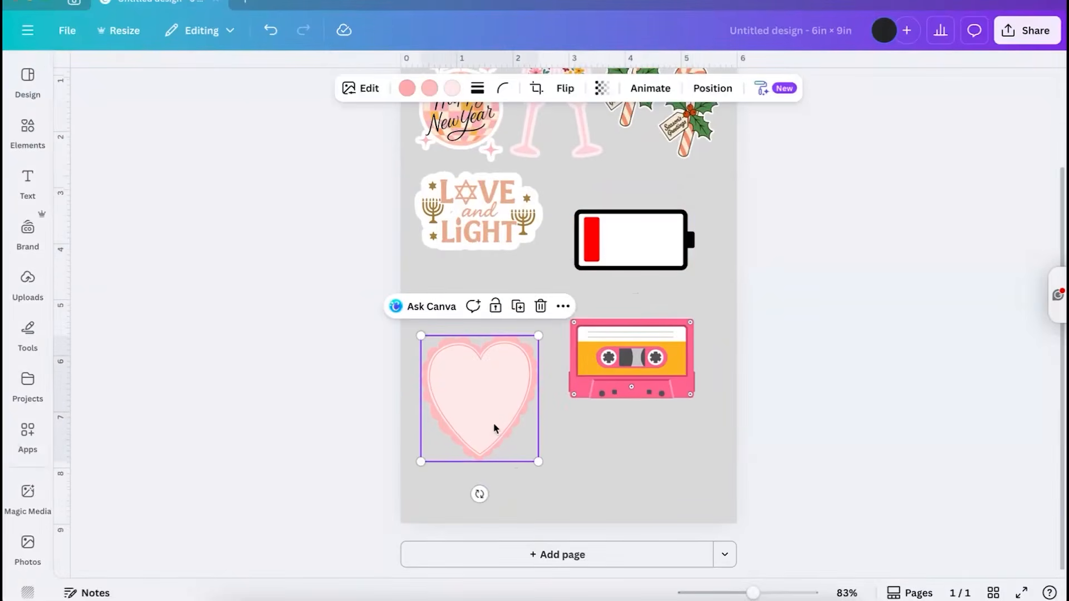
drag(622, 378, 622, 418)
drag(636, 227, 635, 290)
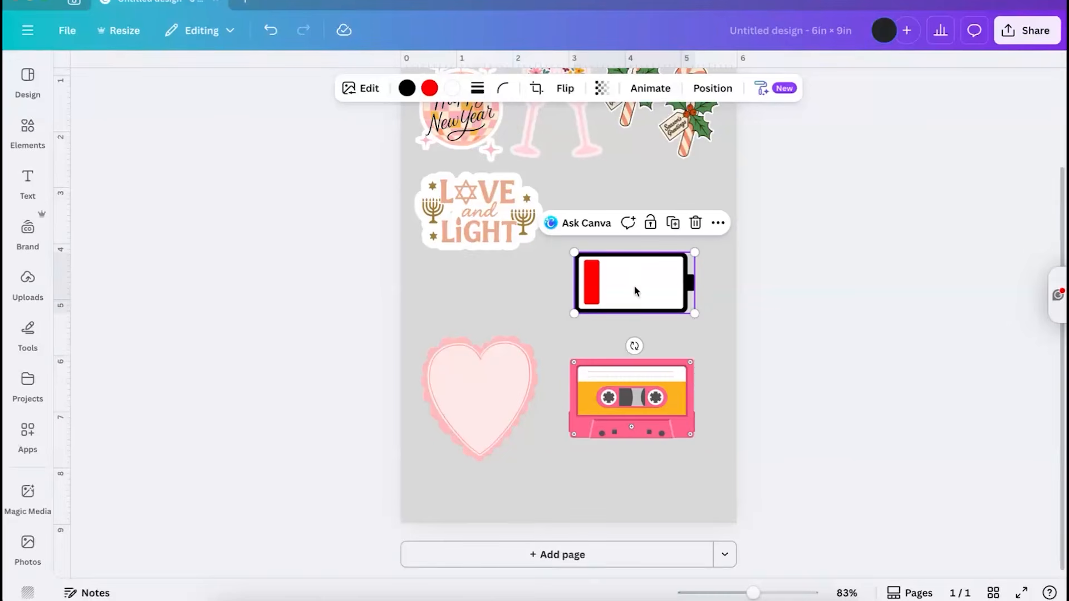
click(524, 302)
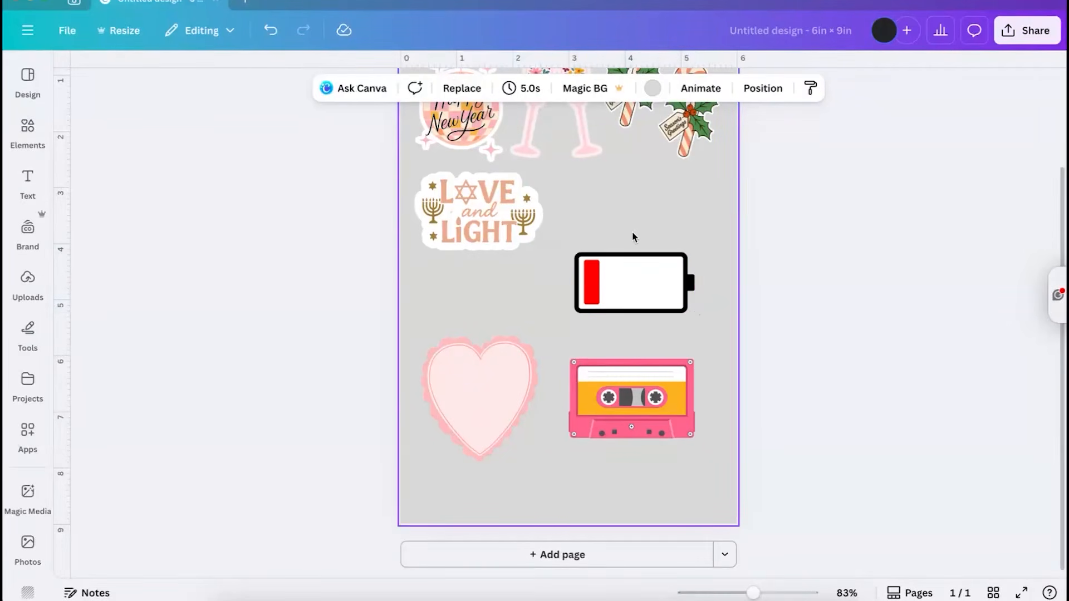
Add the text "Social Battery" in red Laries Script above the battery and try the Shadow text effect on it
key(t)
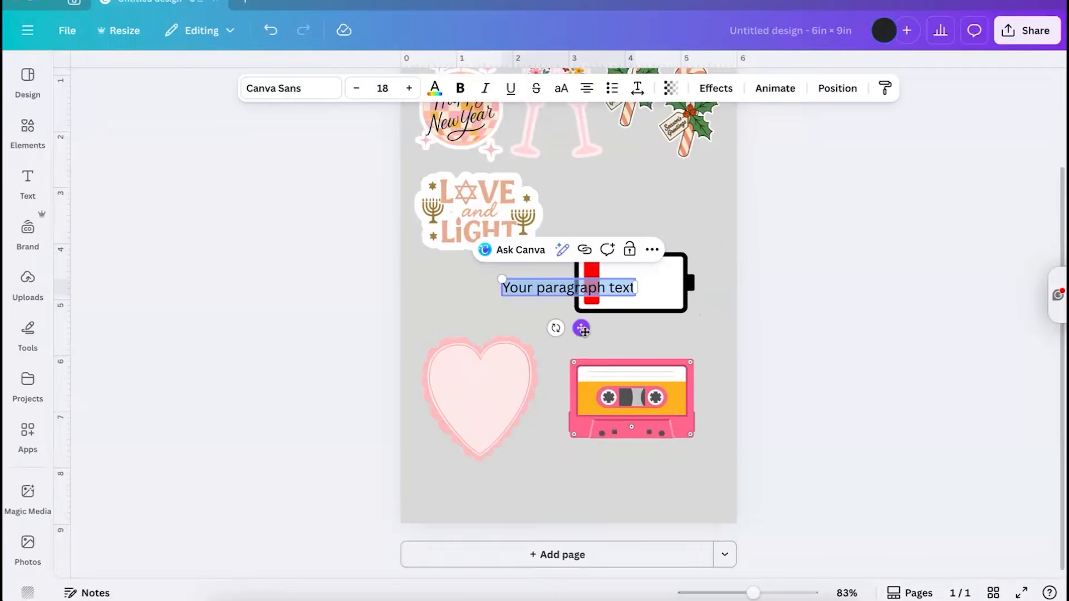
drag(583, 331, 644, 286)
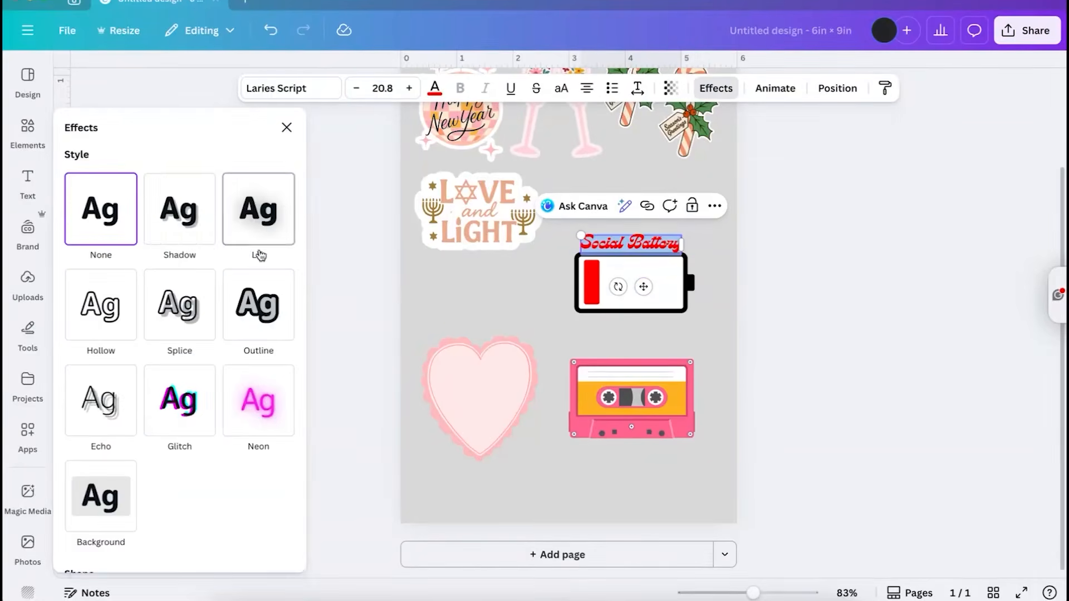
click(196, 217)
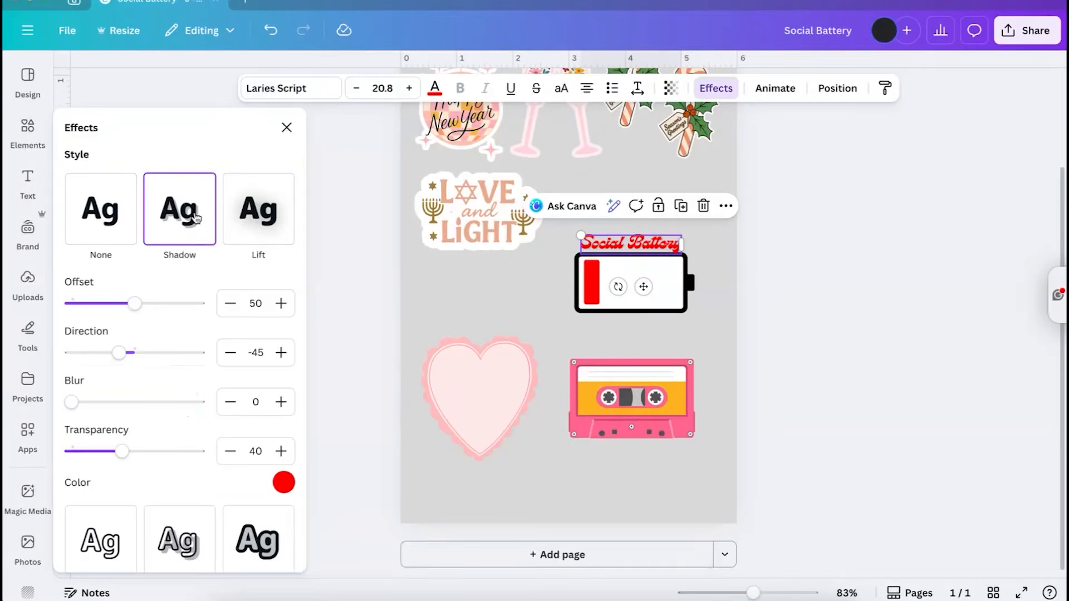
scroll(196, 217, down, 3)
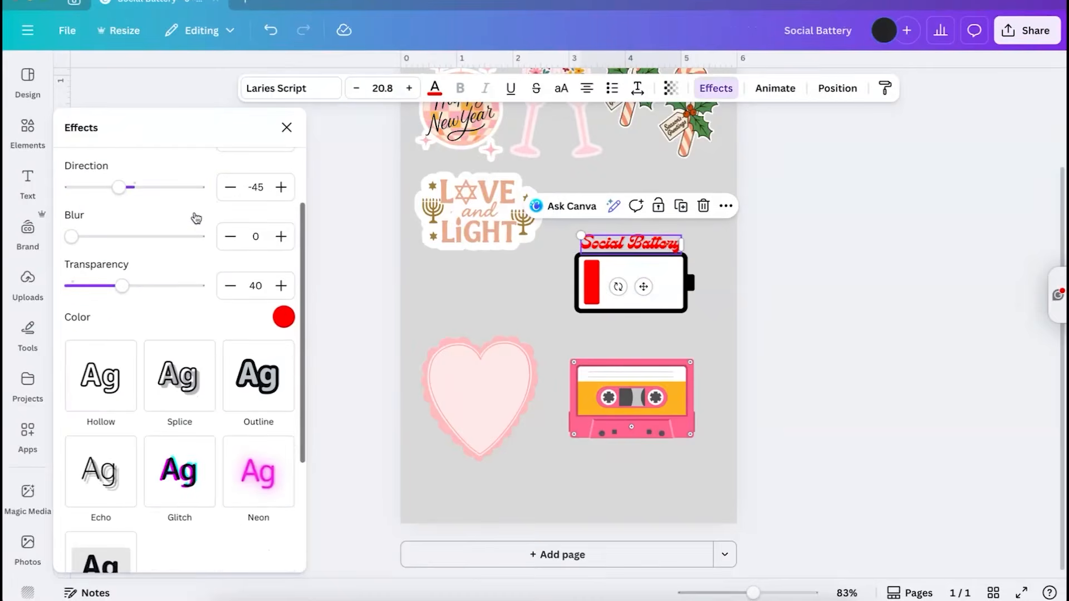
Apply the Outline shadow effect to the battery graphic at size 25 and make the outline near-white
click(367, 88)
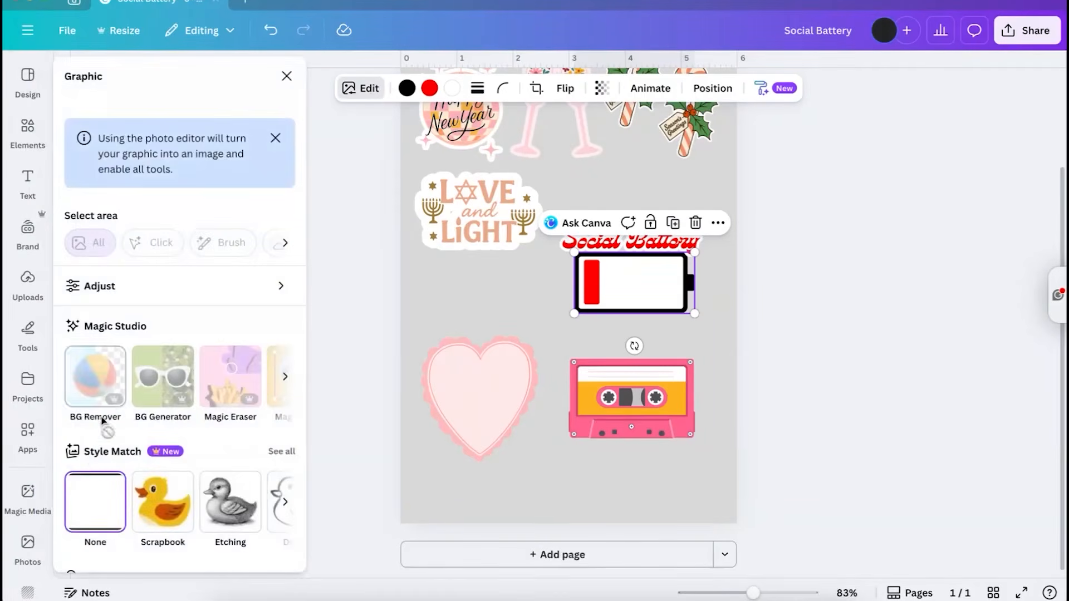
scroll(97, 434, down, 3)
click(88, 463)
click(254, 252)
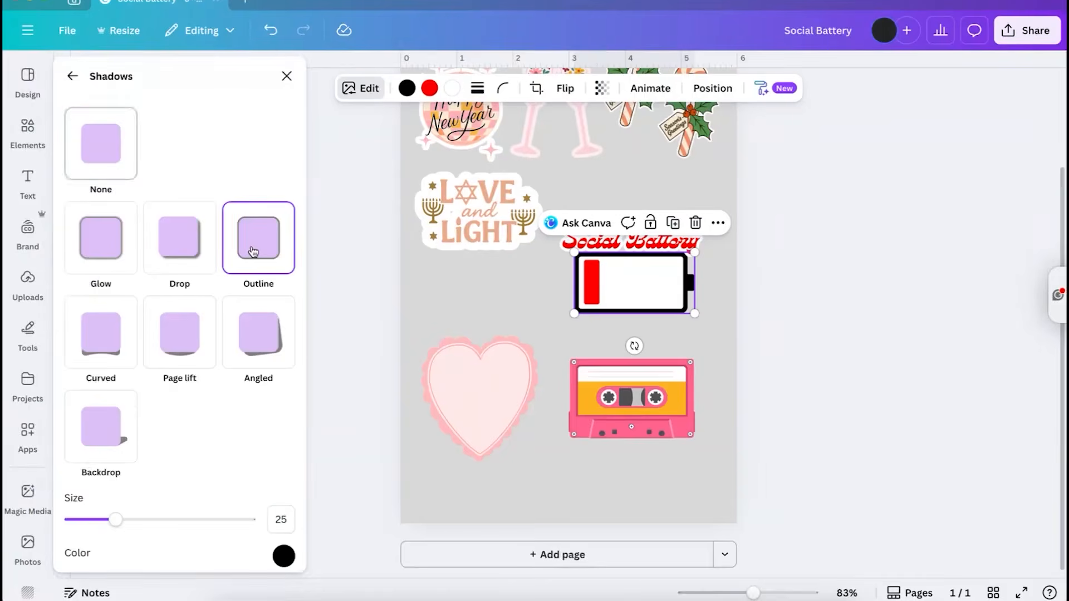
scroll(287, 496, down, 2)
click(283, 495)
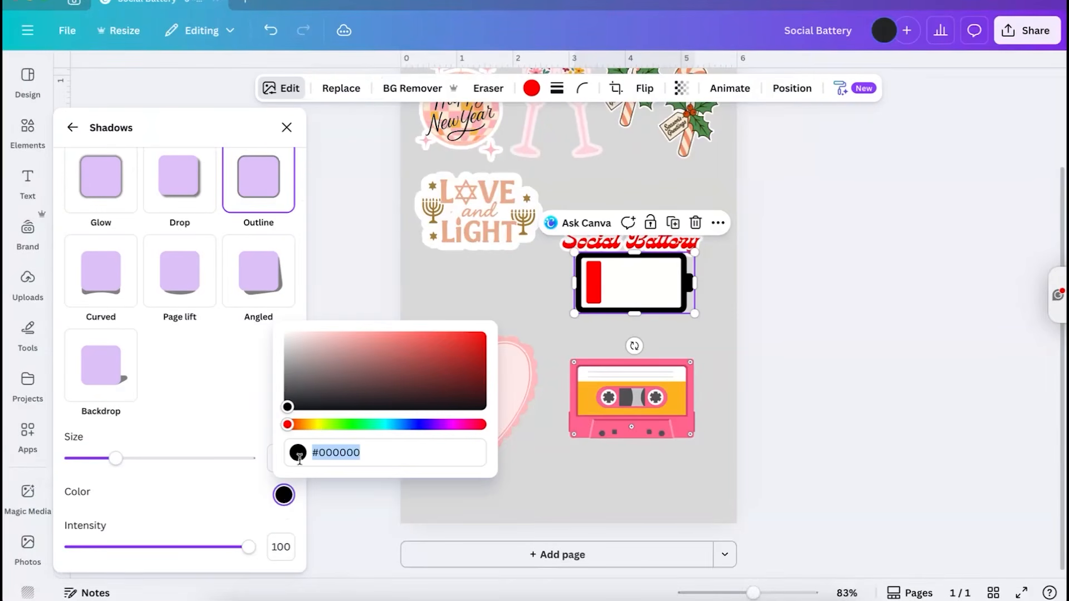
click(287, 337)
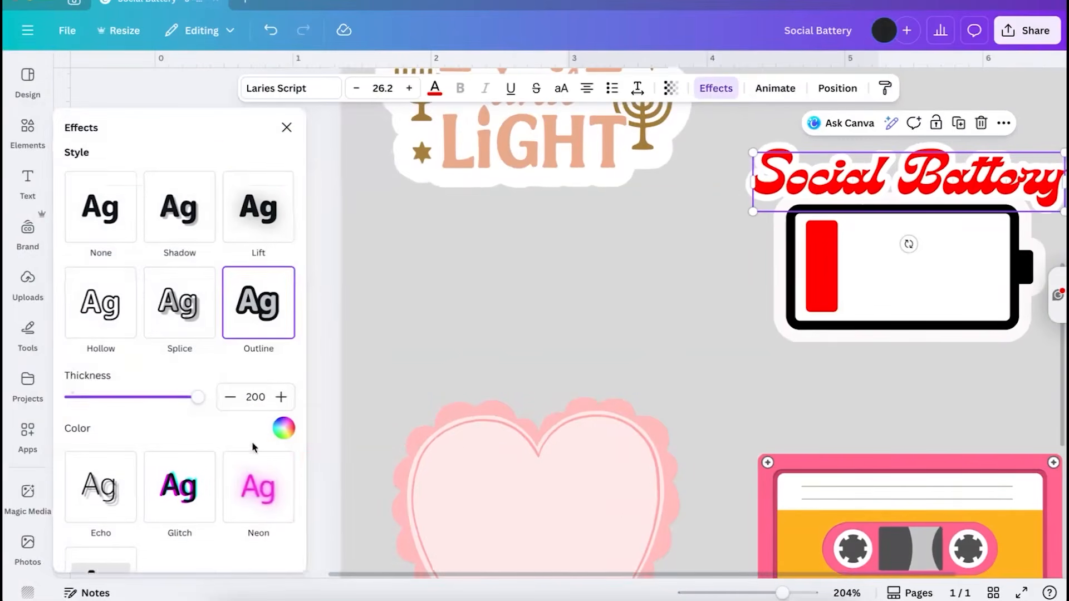
Curve the "Social Battery" text with a curve value of 10 and place it just over the battery's upper edge
scroll(251, 442, down, 4)
click(181, 535)
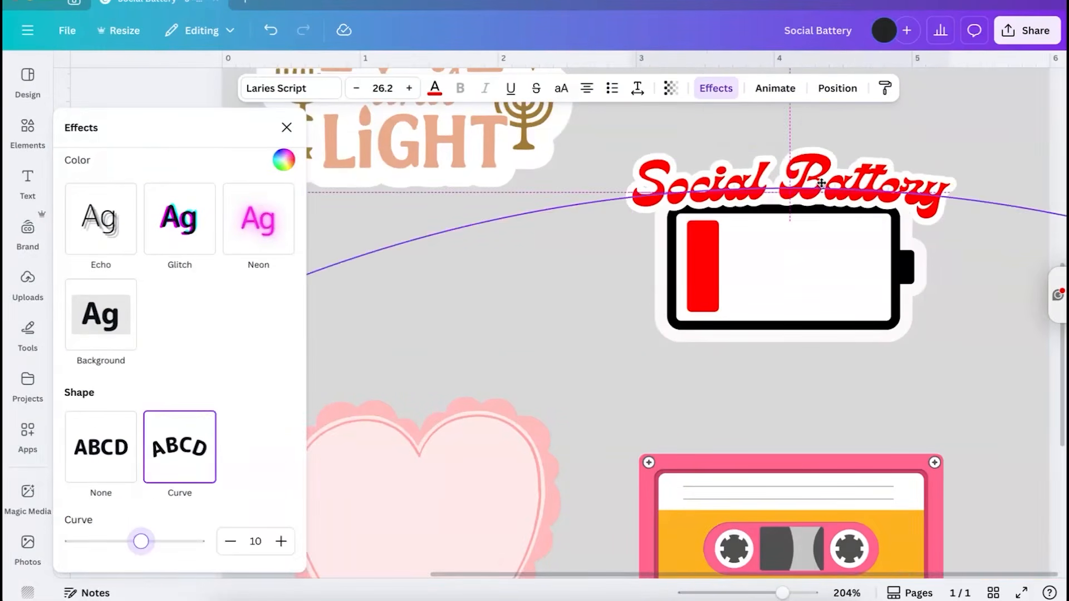
click(856, 325)
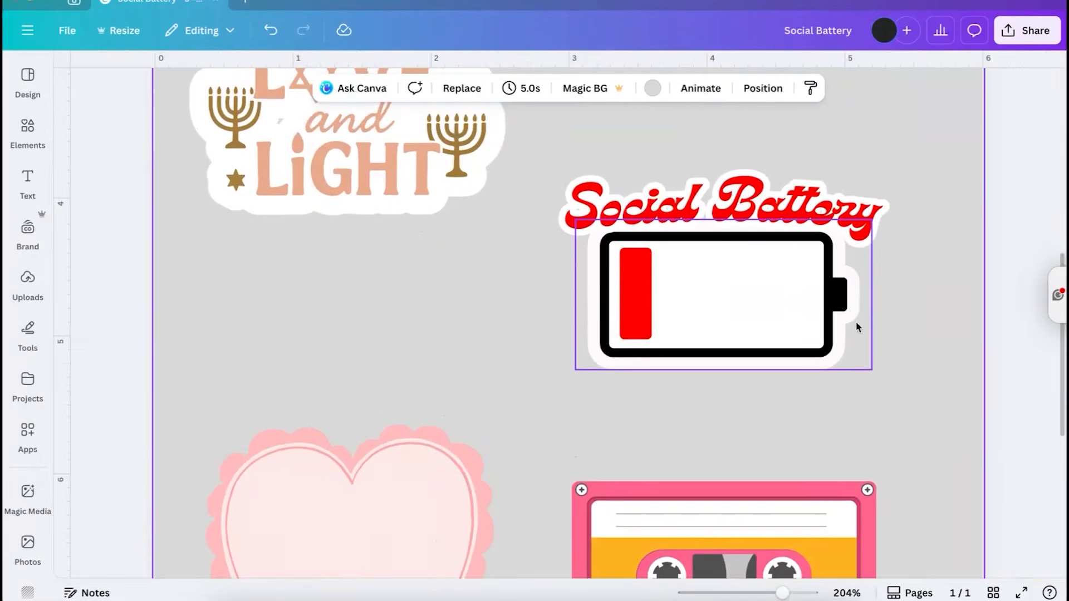
Add a red "1%" text inside the battery beside the red bar, using a bold serif font
click(736, 315)
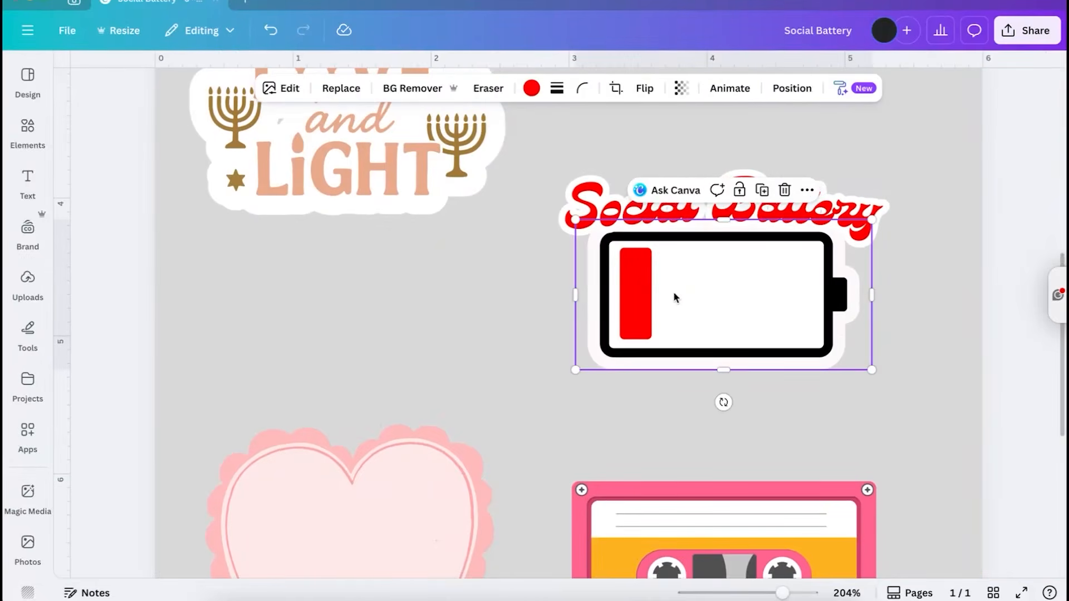
key(t)
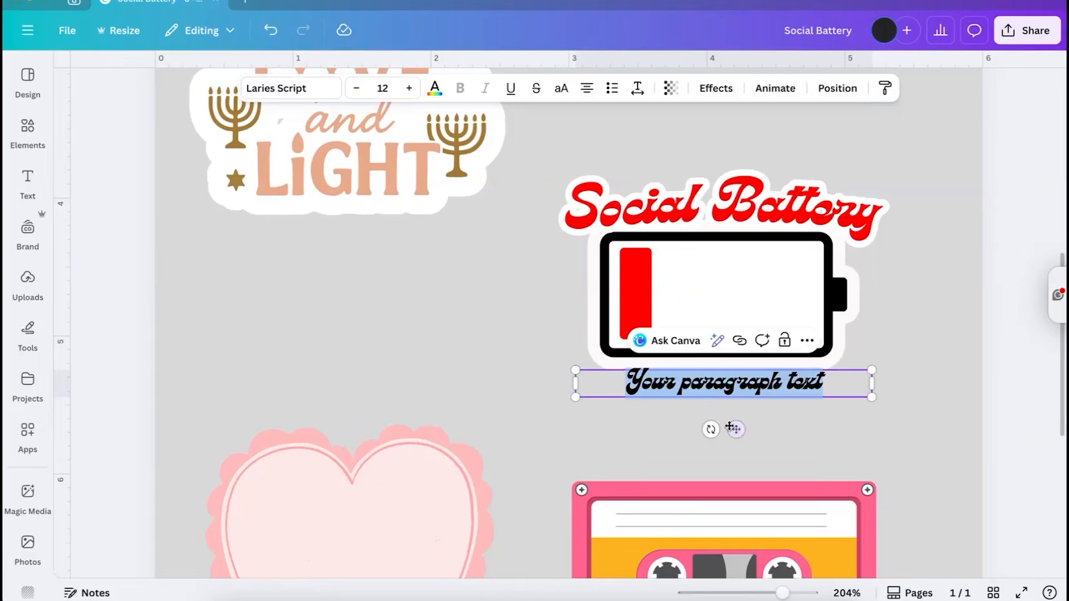
click(284, 88)
click(144, 270)
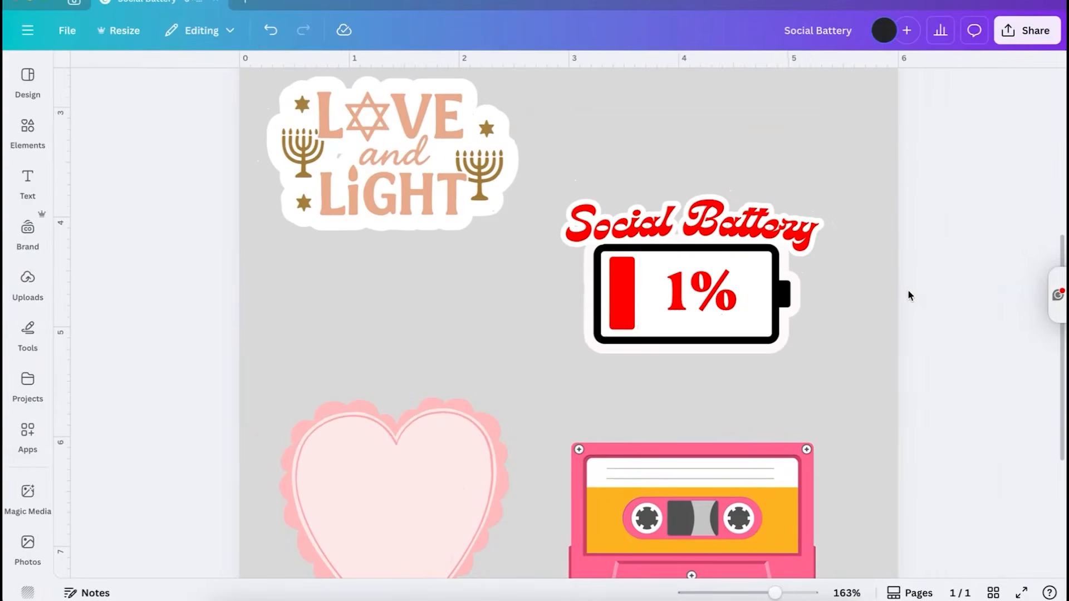
Change the "Social Battery" text color to black
click(803, 235)
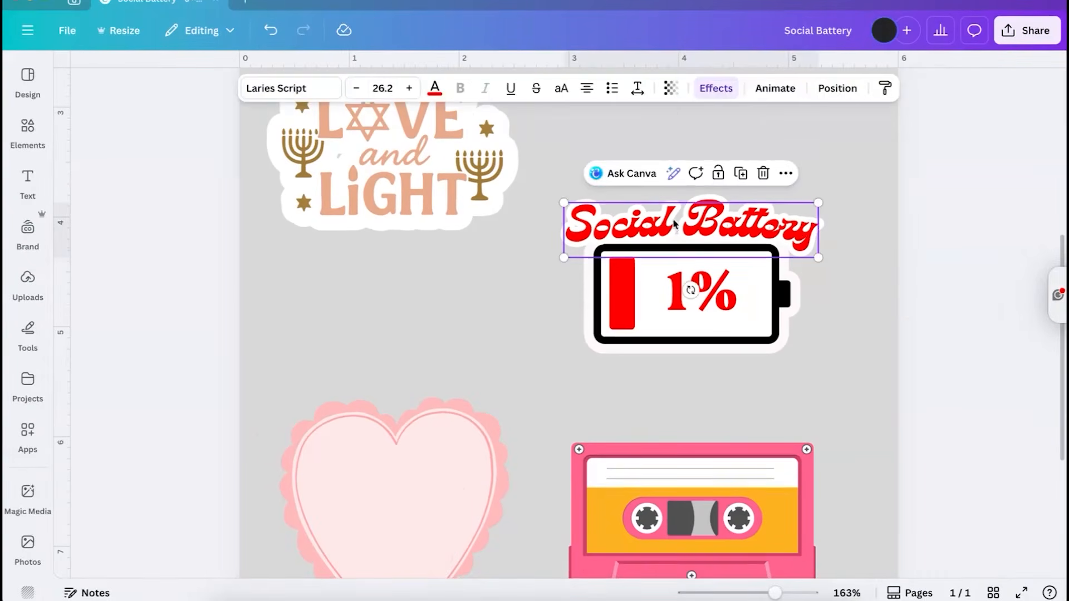
click(434, 89)
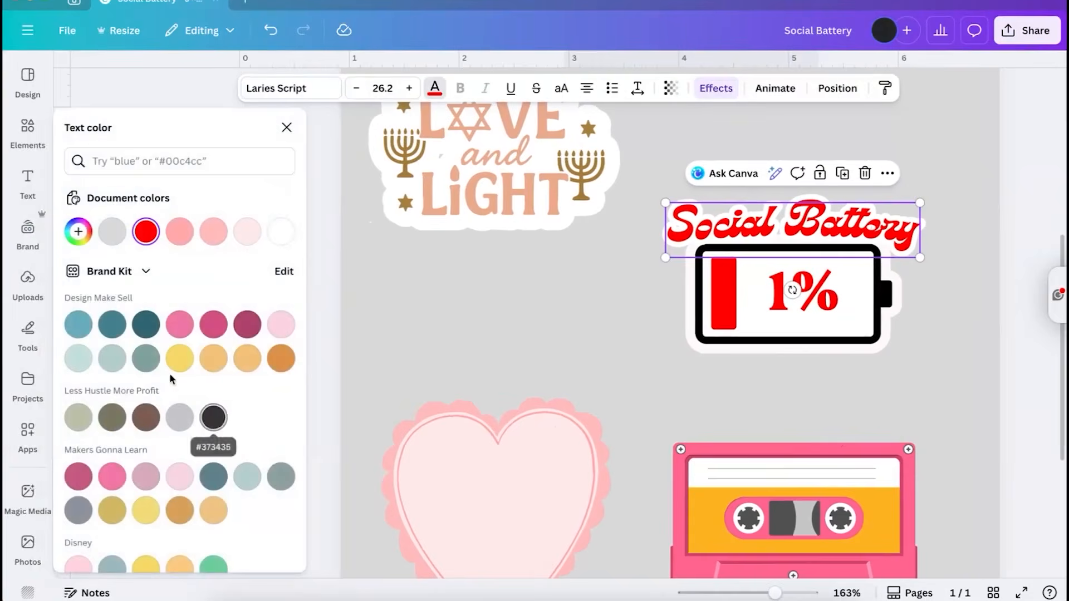
scroll(169, 373, down, 7)
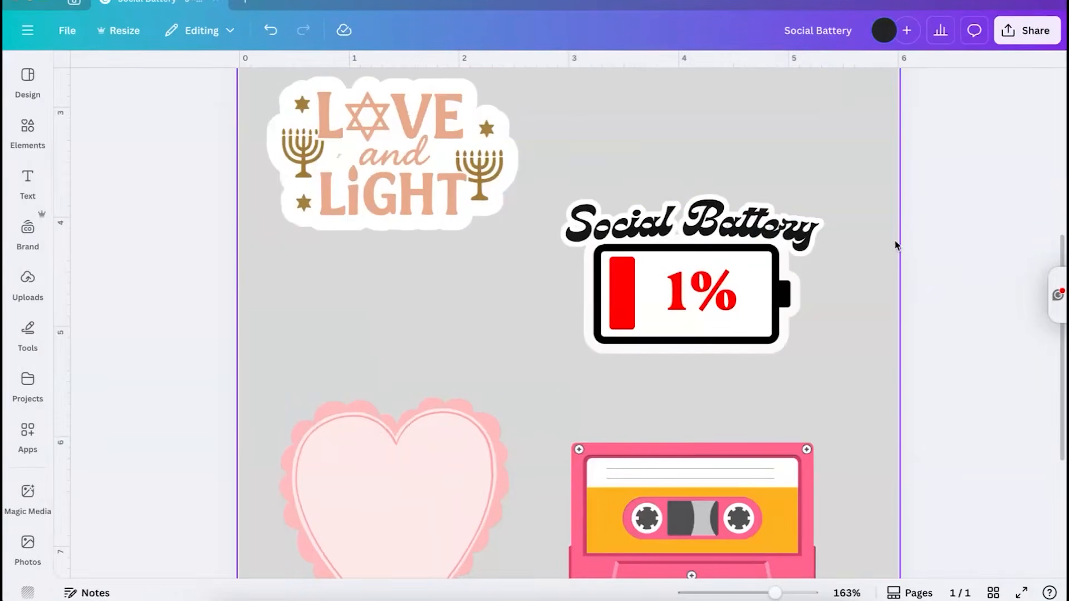
scroll(875, 261, up, 1)
scroll(875, 255, down, 3)
scroll(877, 259, down, 1)
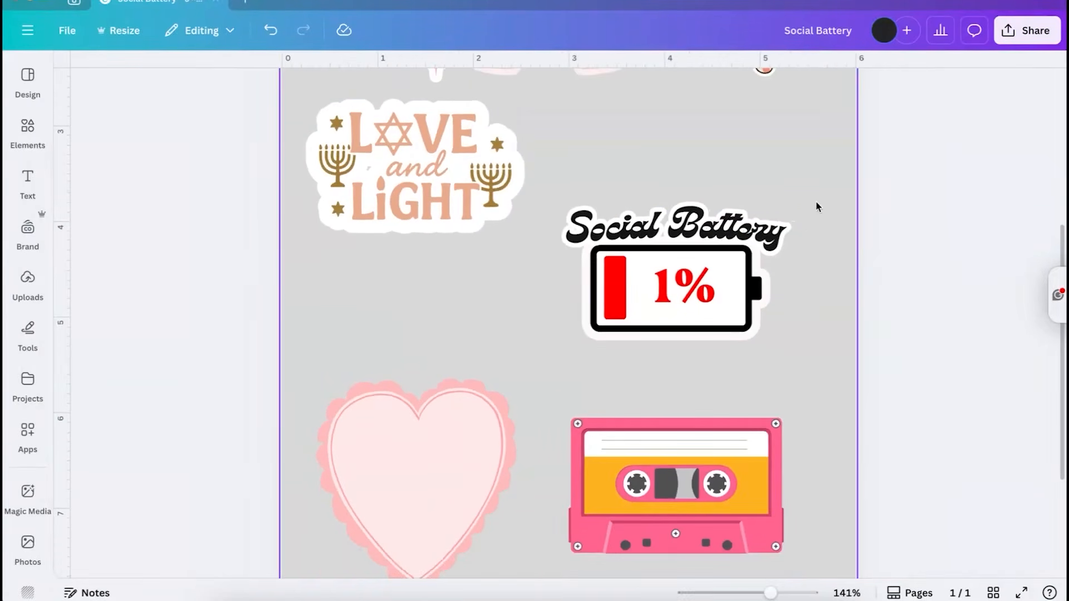
Group the Social Battery lettering and battery, shrink the sticker slightly and move it up beside the Love and Light design
drag(812, 202, 611, 327)
click(641, 182)
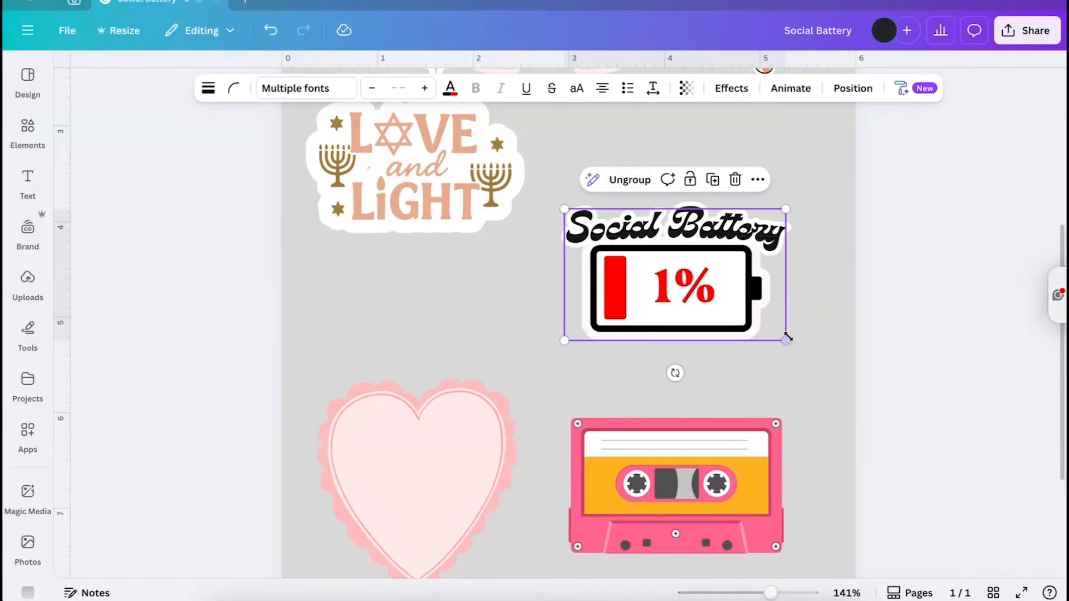
drag(787, 340, 768, 329)
drag(674, 284, 677, 194)
scroll(676, 196, down, 3)
scroll(676, 195, up, 3)
scroll(675, 195, up, 3)
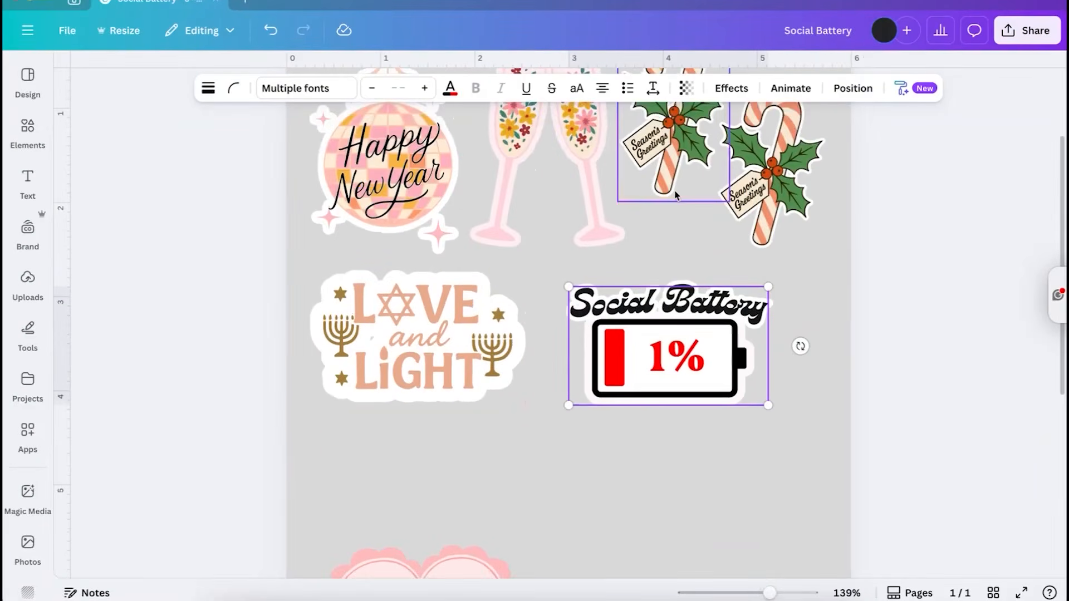
Move the pink cassette graphic up beneath the Social Battery sticker
scroll(690, 359, down, 3)
drag(691, 498, 691, 402)
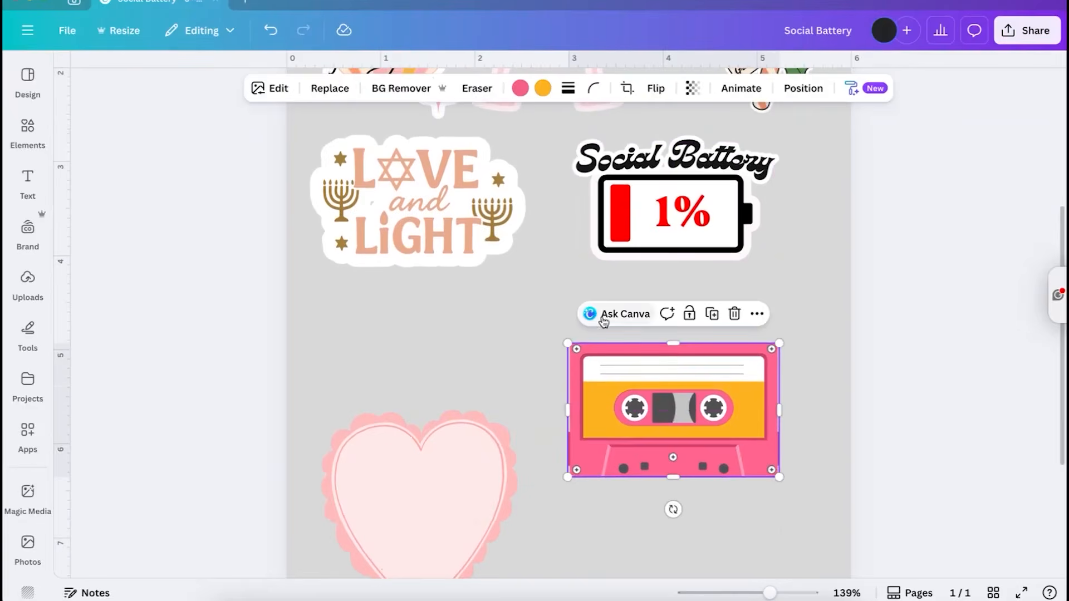
scroll(604, 322, up, 5)
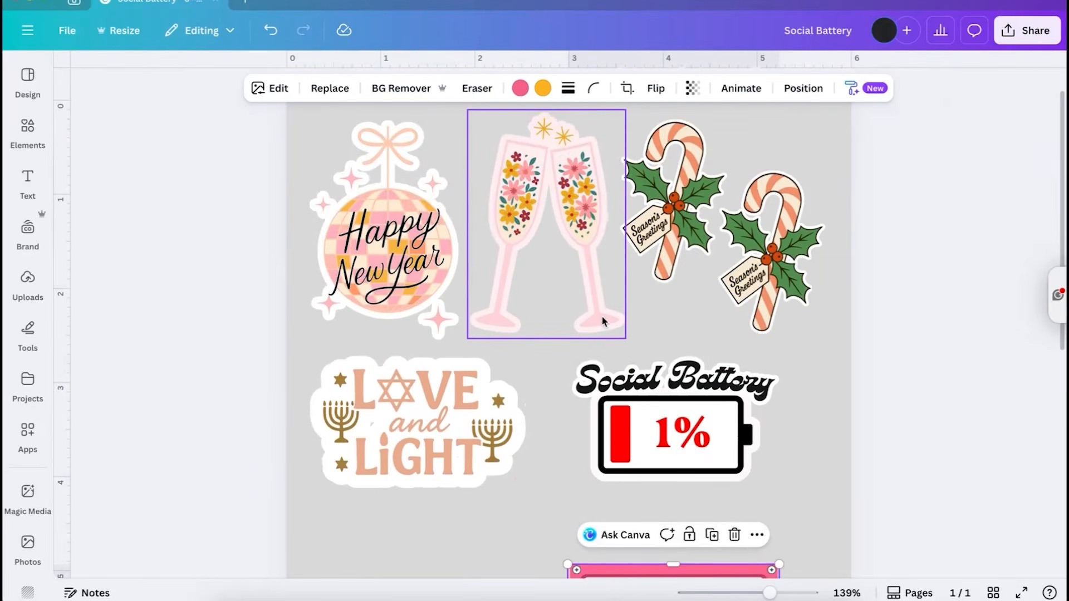
scroll(699, 420, down, 5)
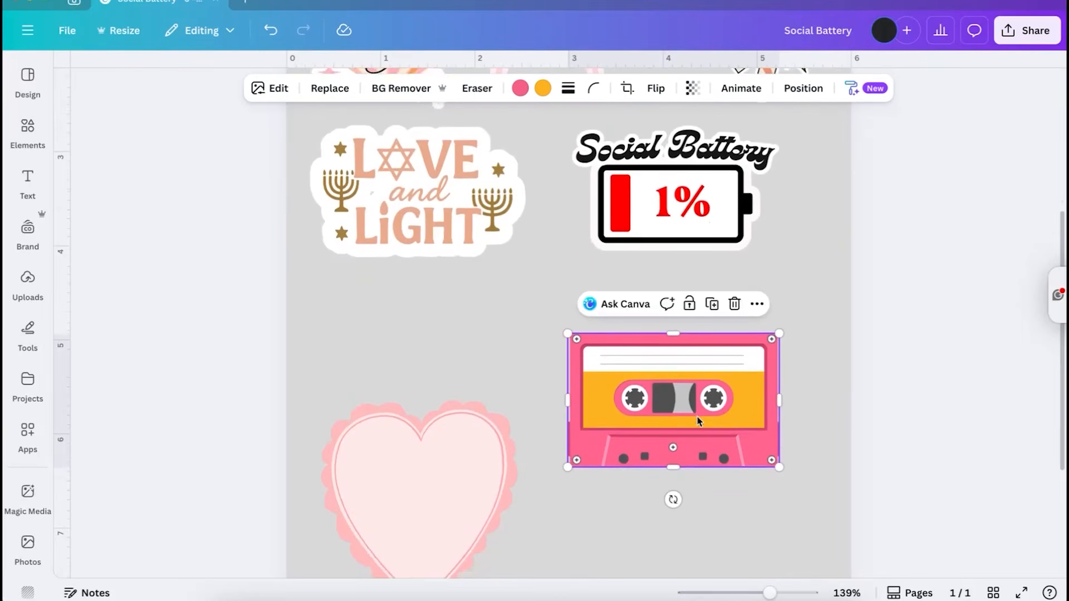
Add the text "Please be patient with me" for the cassette label, using the Avallon Caps handwriting font
key(t)
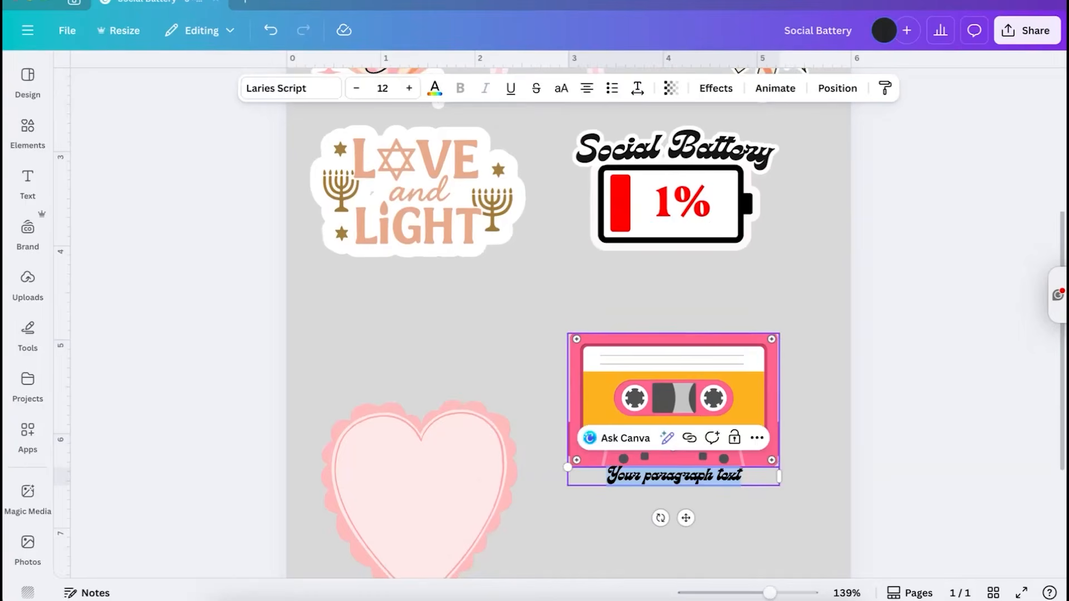
scroll(671, 514, up, 4)
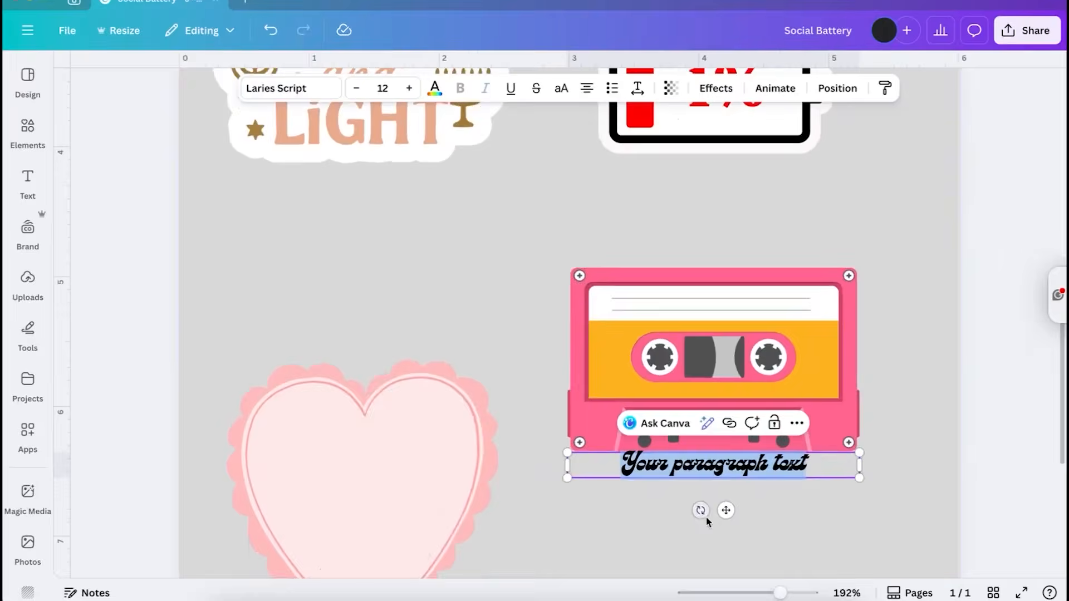
drag(723, 508, 726, 352)
click(290, 88)
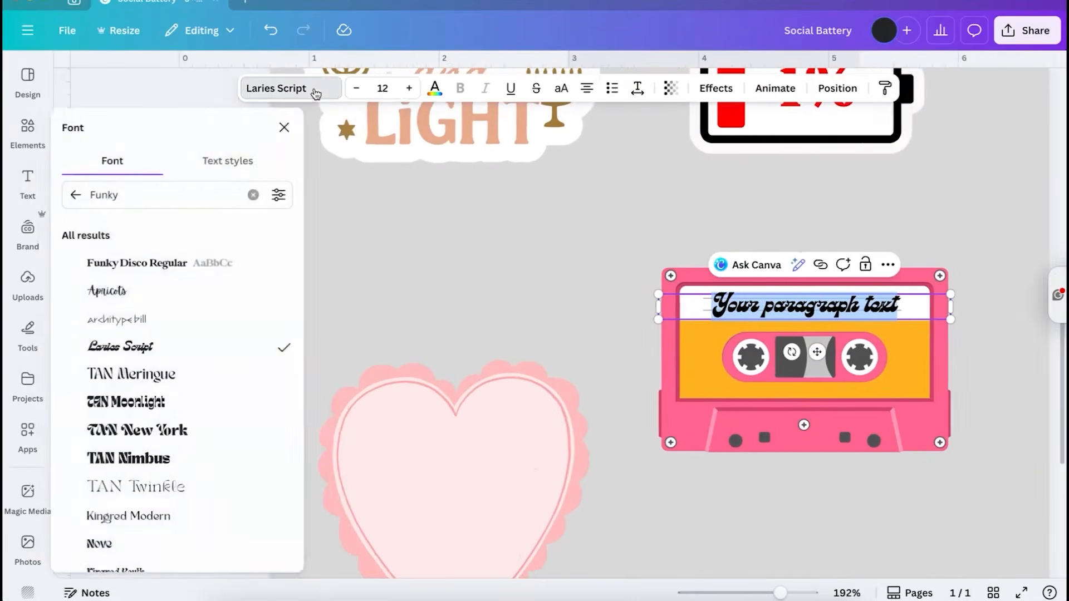
click(78, 196)
click(100, 230)
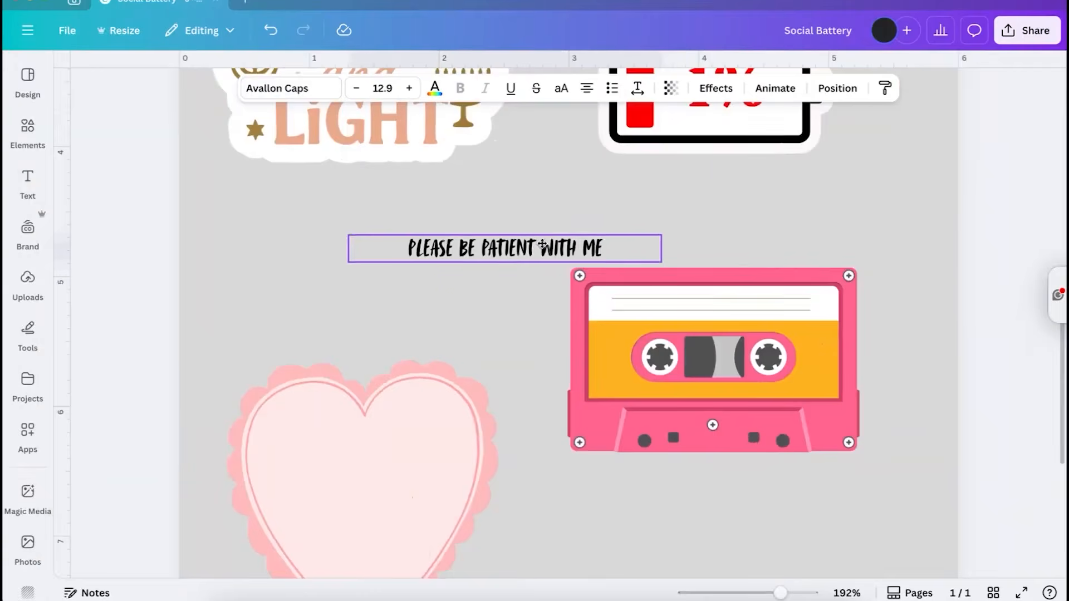
Set the text beside the cassette and fit a thin rectangle over the printed lines on the cassette's white label
drag(504, 248, 446, 248)
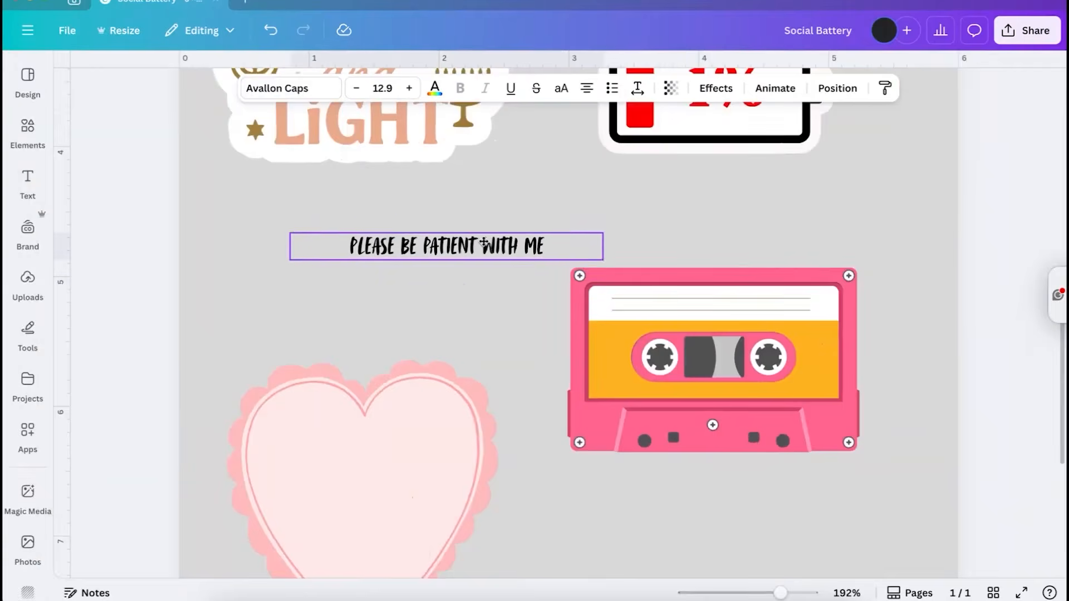
click(701, 305)
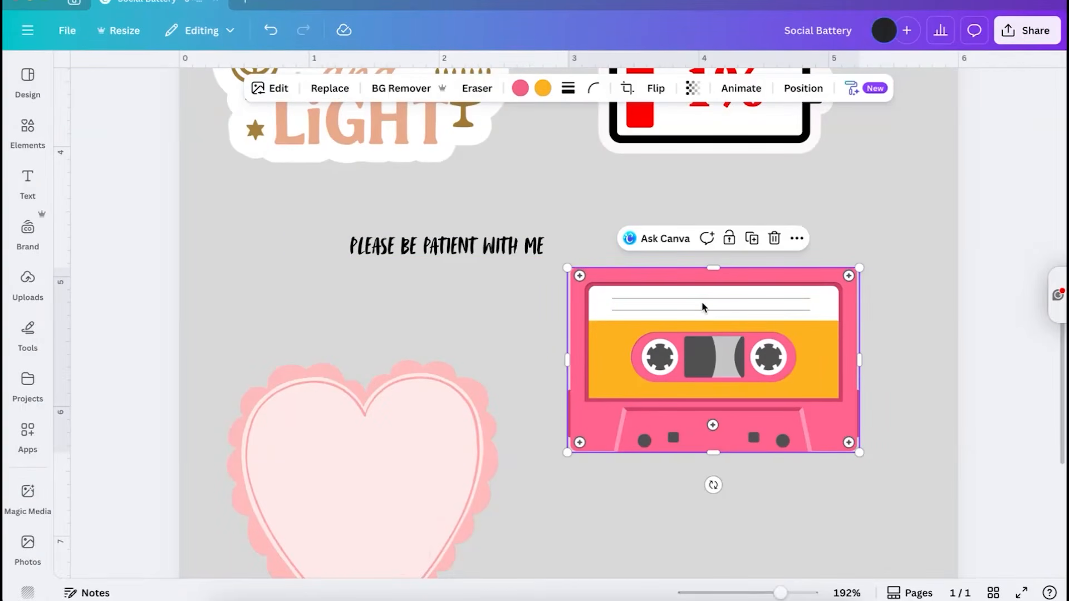
key(r)
drag(602, 189, 761, 306)
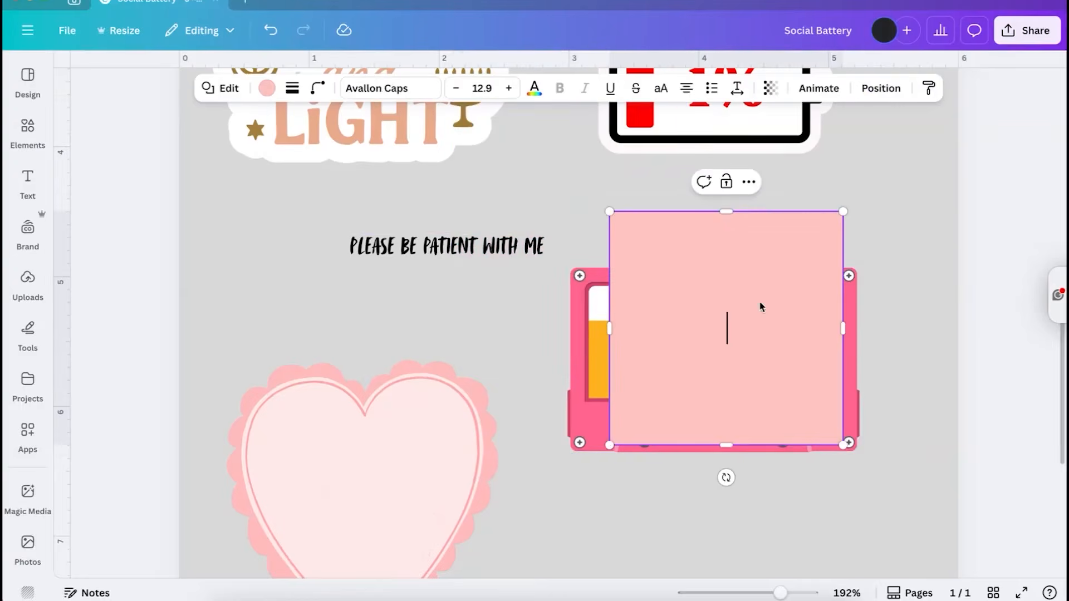
drag(724, 212, 727, 336)
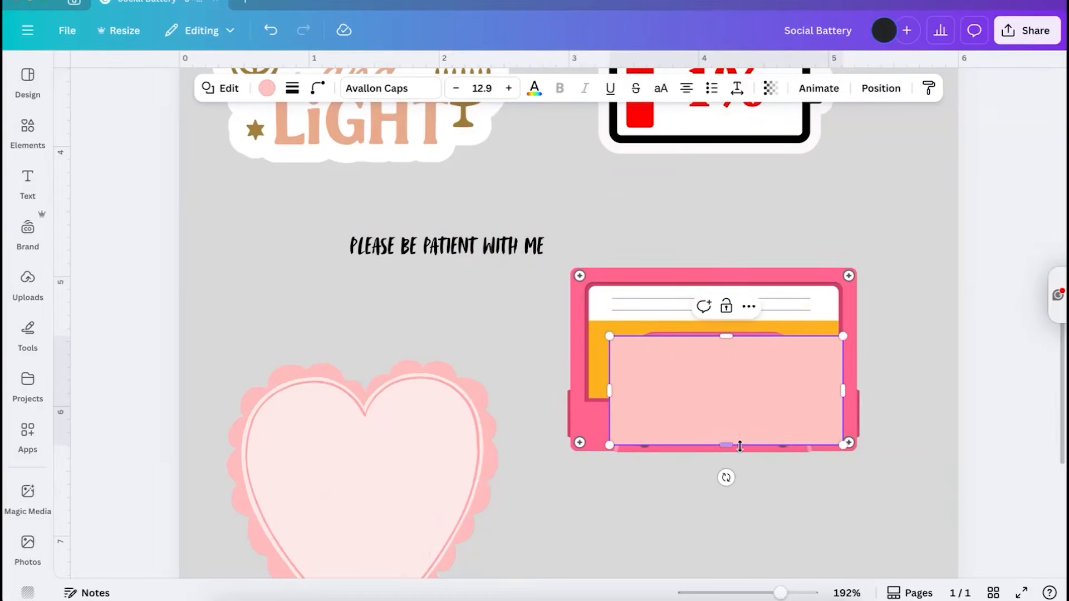
drag(729, 445, 723, 347)
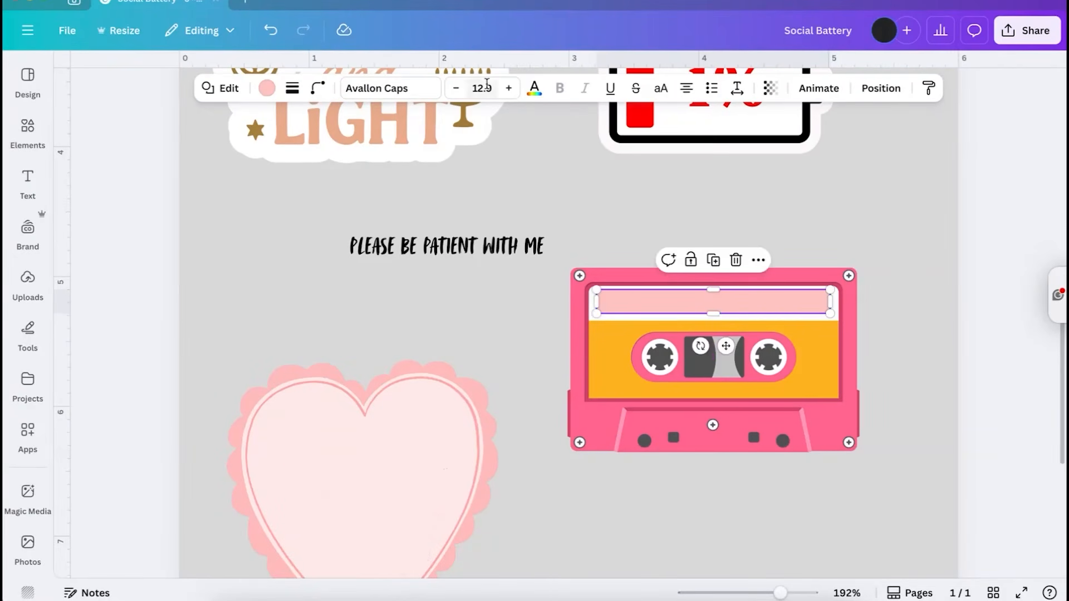
Fill the rectangle with white to hide the cassette label's printed lines
click(266, 88)
scroll(179, 334, down, 5)
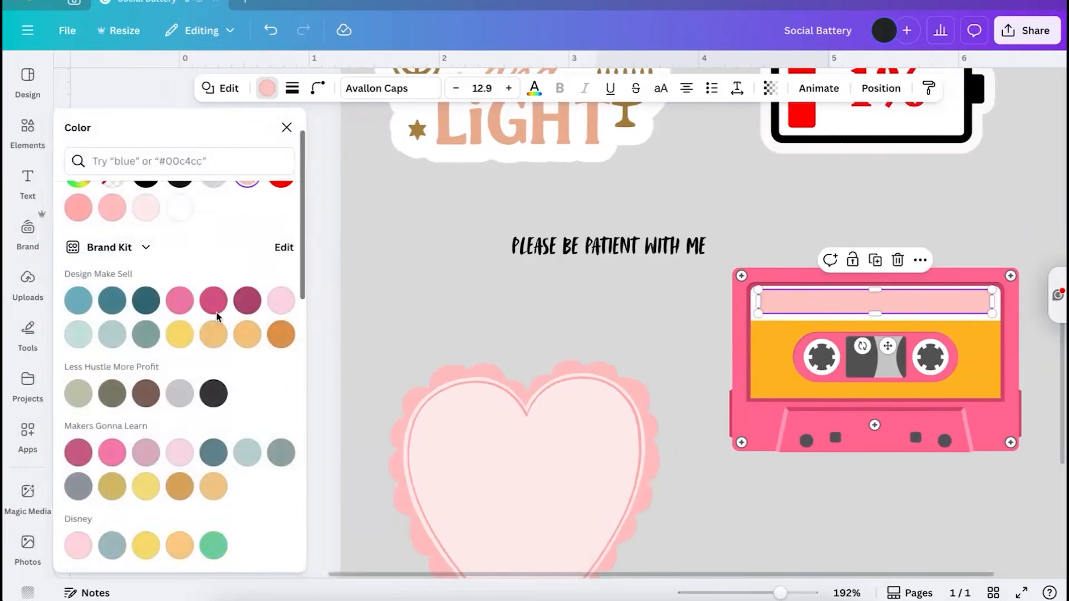
scroll(218, 316, down, 4)
scroll(217, 316, down, 3)
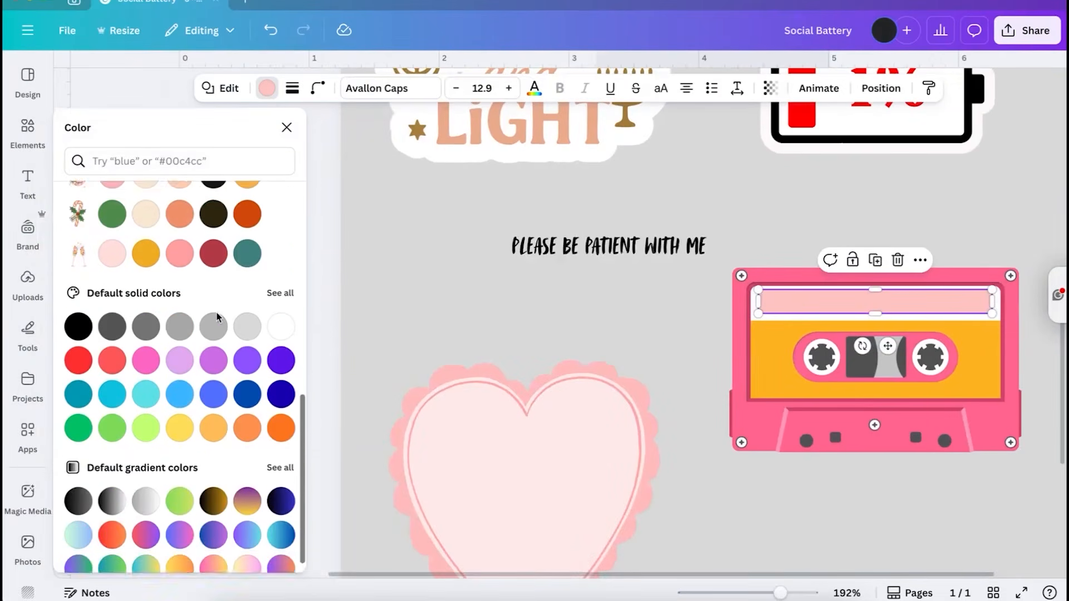
scroll(206, 293, up, 8)
Move the "Please be patient with me" text onto the cassette's label and reduce it to size 11.8
click(617, 249)
drag(617, 250, 751, 304)
drag(858, 307, 824, 303)
Change the label text to the Give You Glory font and add a second line reading "I'm from the 1900's"
click(300, 89)
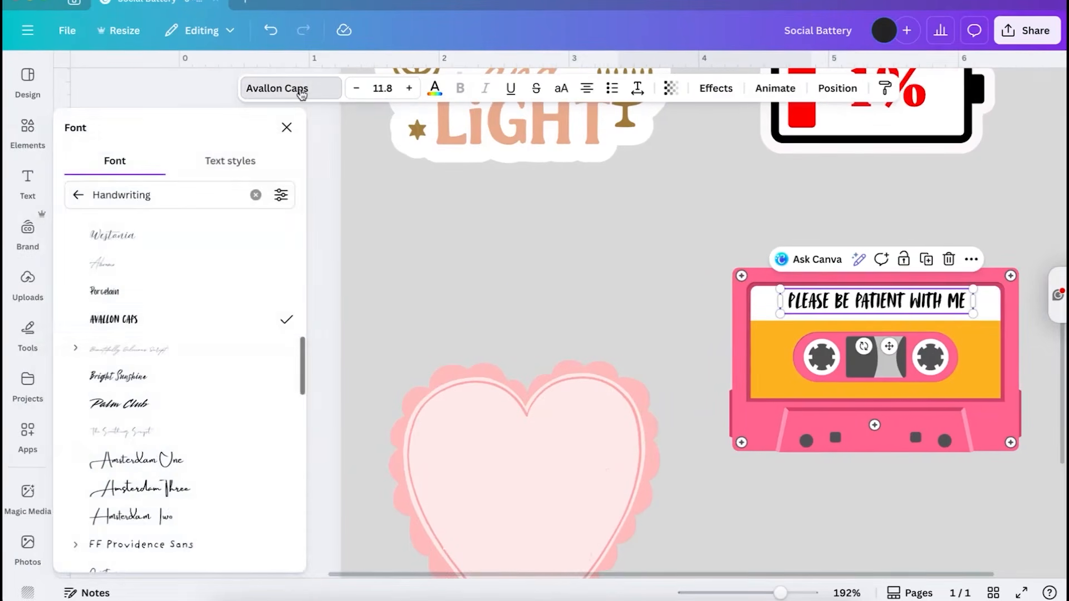
scroll(263, 332, down, 3)
scroll(263, 332, down, 4)
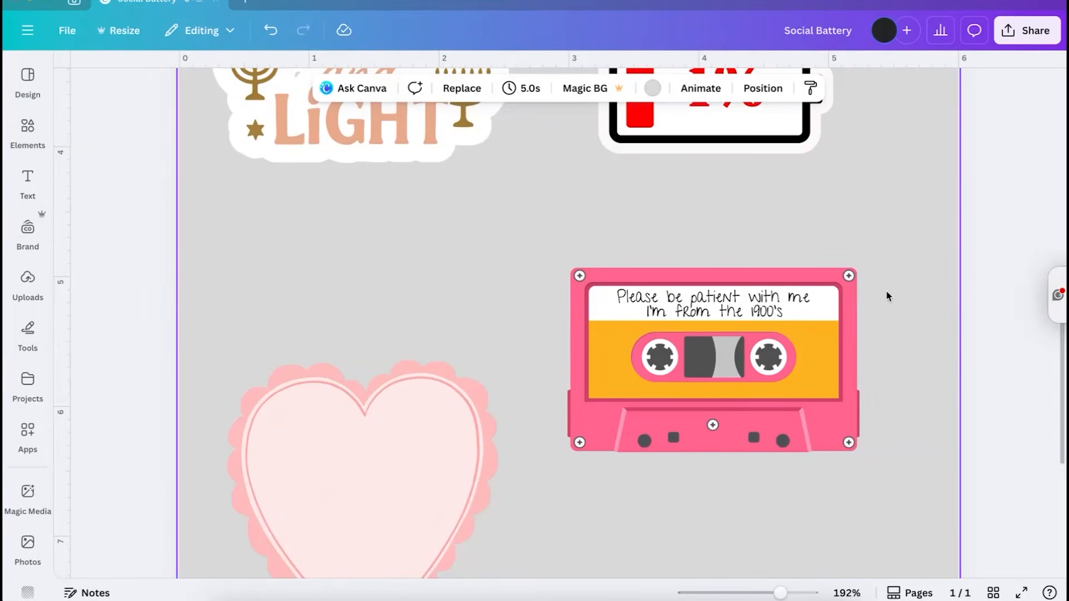
Group the cassette with its label text, shrink it to about 2.1 in wide and move it up beneath the Social Battery sticker
drag(878, 243, 640, 459)
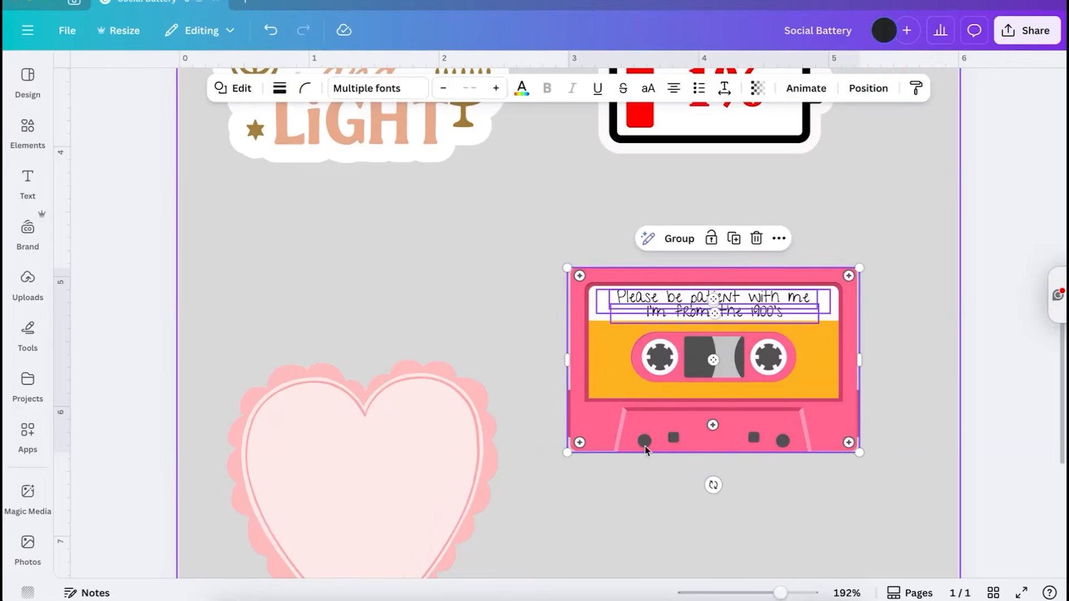
click(673, 238)
mouse_move(859, 454)
mouse_down()
mouse_move(816, 428)
mouse_move(843, 443)
mouse_up()
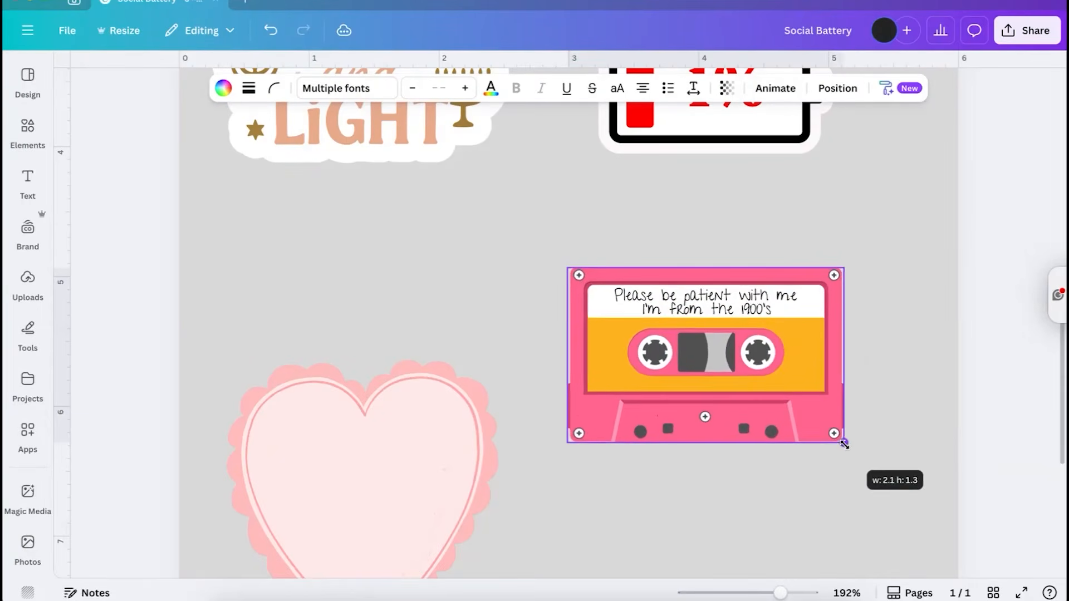
drag(843, 443, 848, 447)
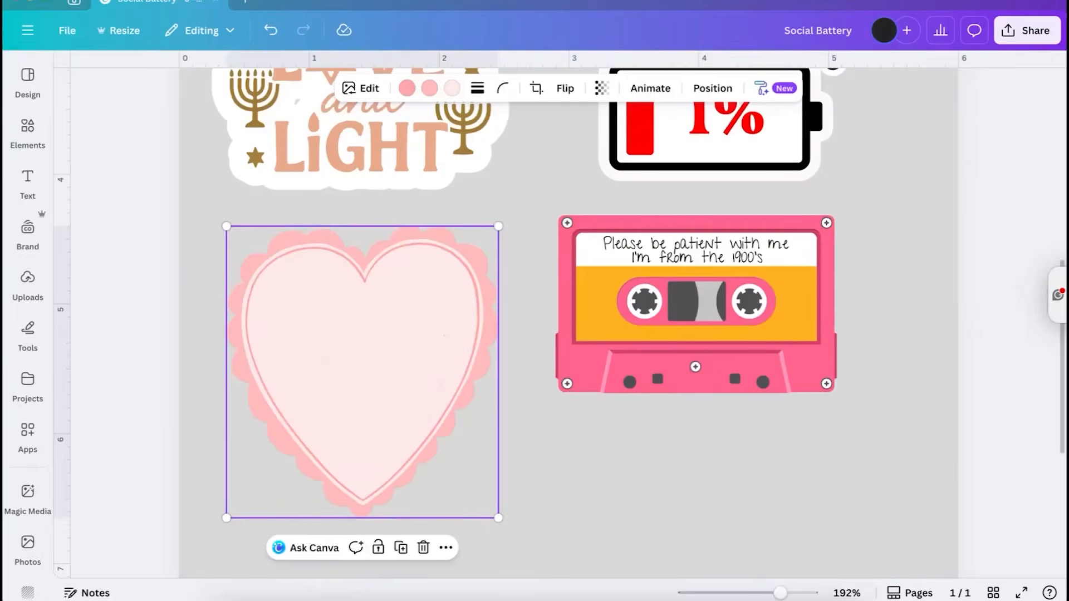
Add the text "Hot girls have grandma hobbies" inside the heart, in the Sunday font and the heart's pink document color
key(t)
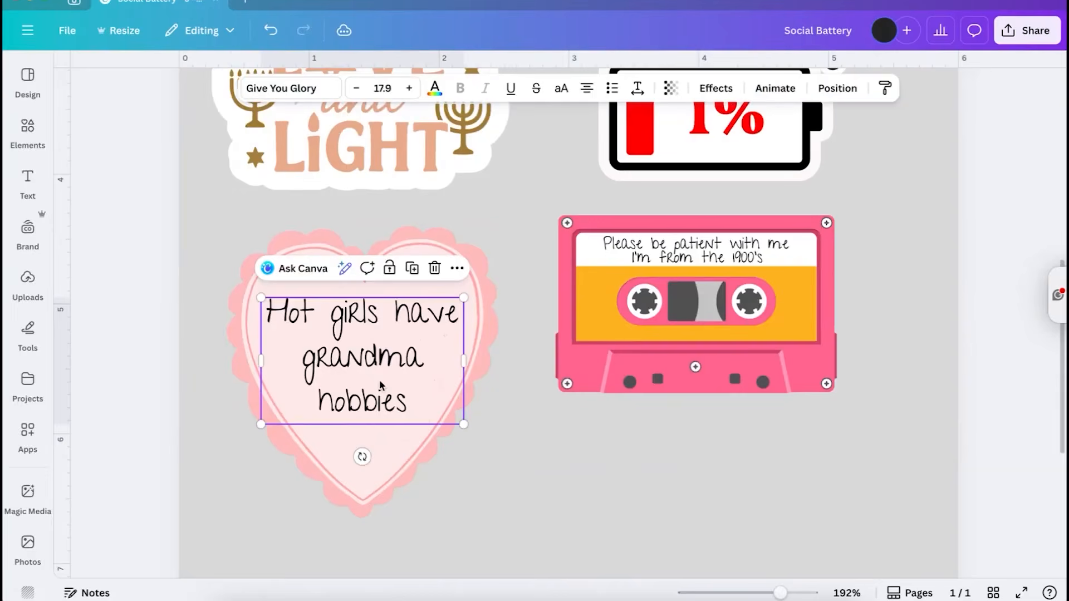
click(287, 88)
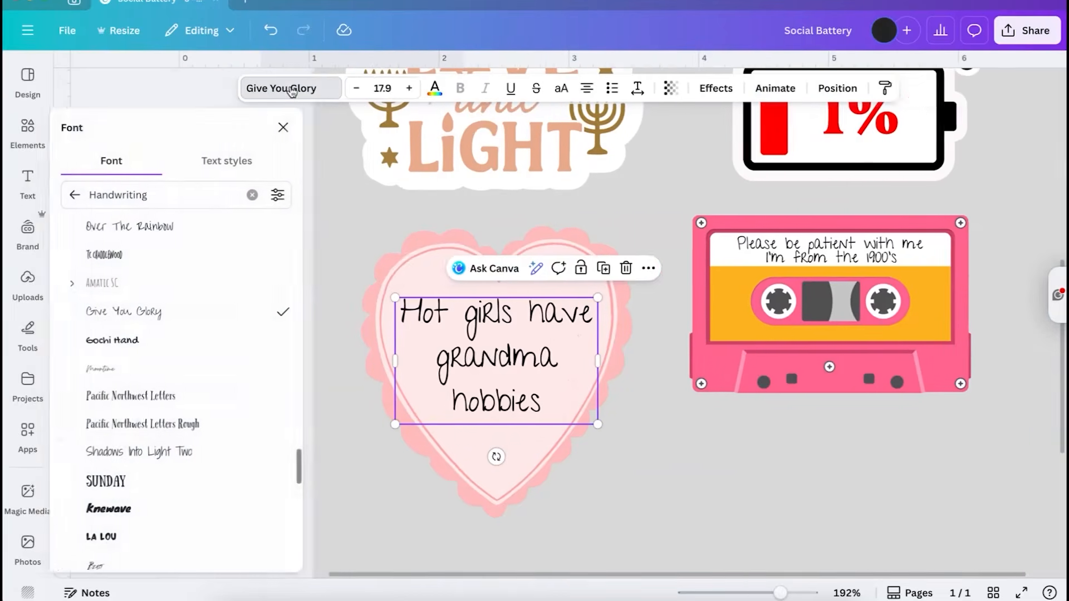
scroll(161, 398, down, 3)
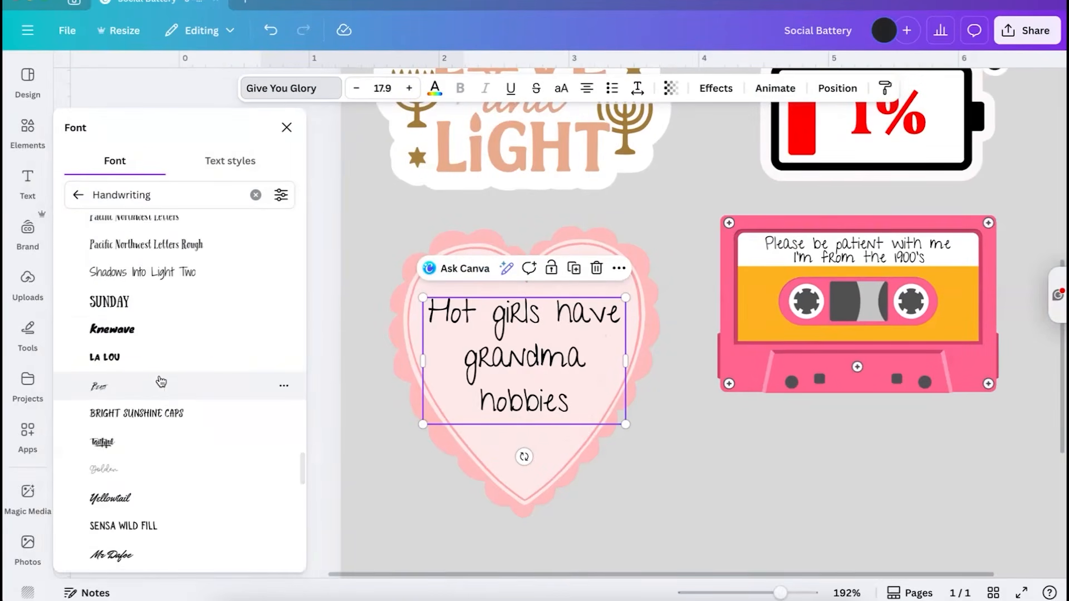
click(159, 303)
click(435, 90)
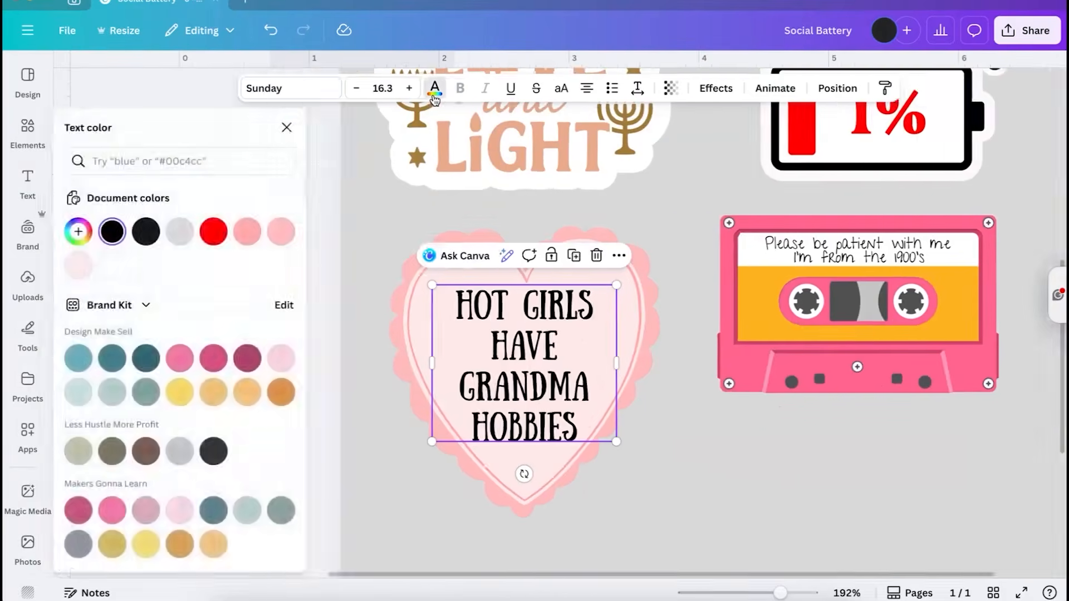
click(246, 231)
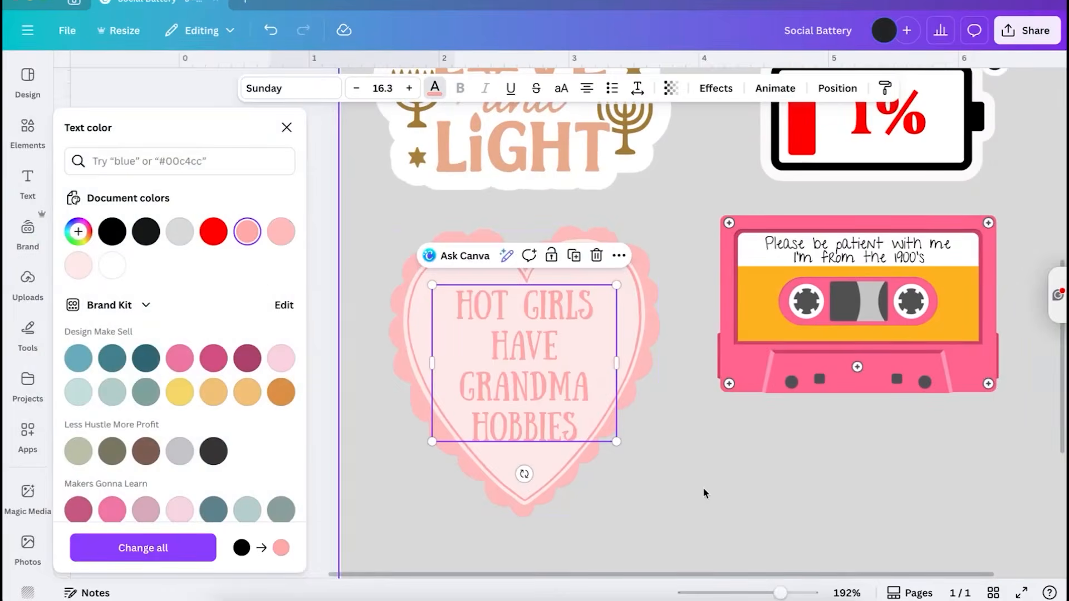
Group the heart with its text and shrink the sticker below the Love and Light design
click(705, 494)
drag(526, 491, 236, 341)
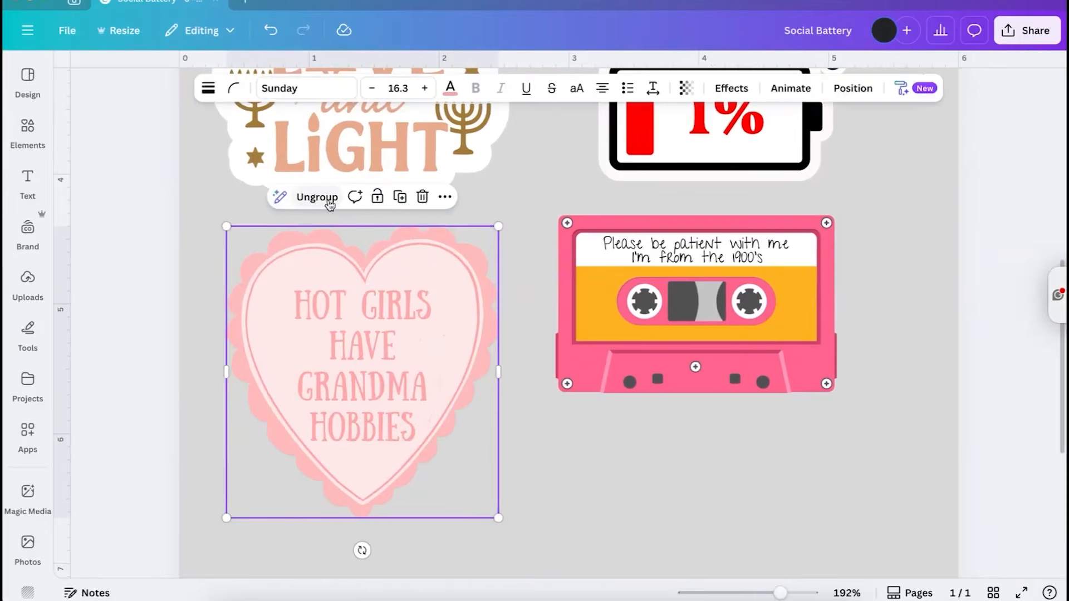
click(548, 458)
scroll(547, 458, down, 5)
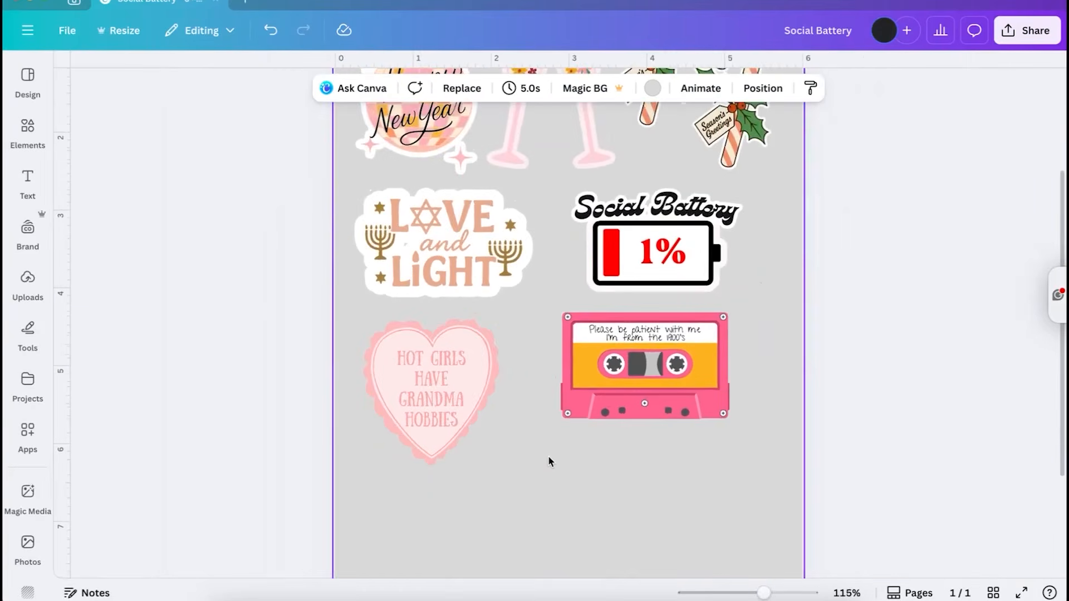
scroll(548, 458, down, 2)
scroll(545, 459, up, 2)
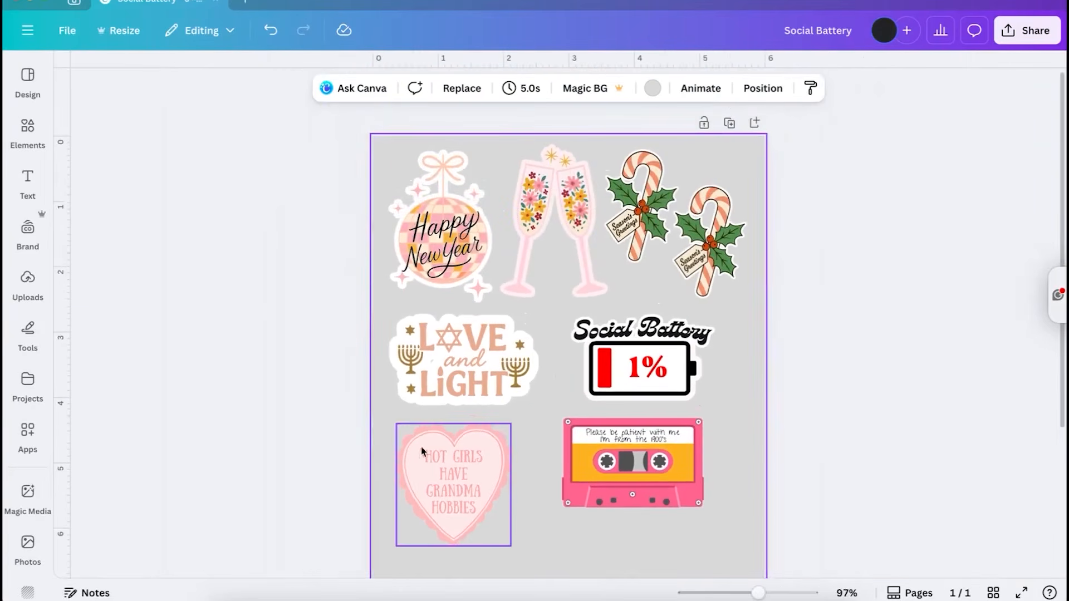
Ungroup the heart sticker and select only the heart graphic
click(485, 494)
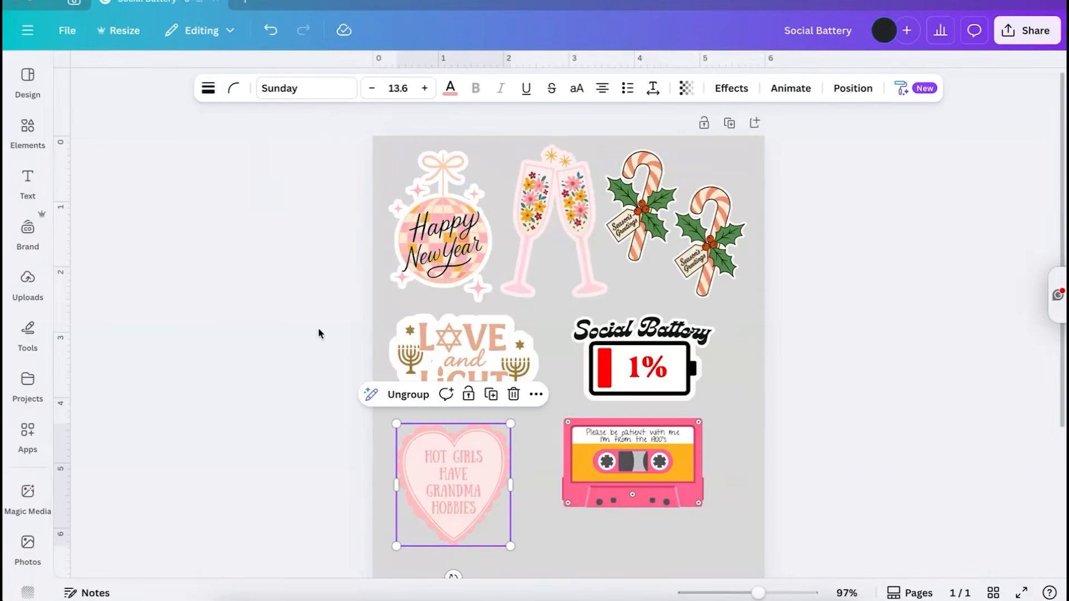
click(408, 394)
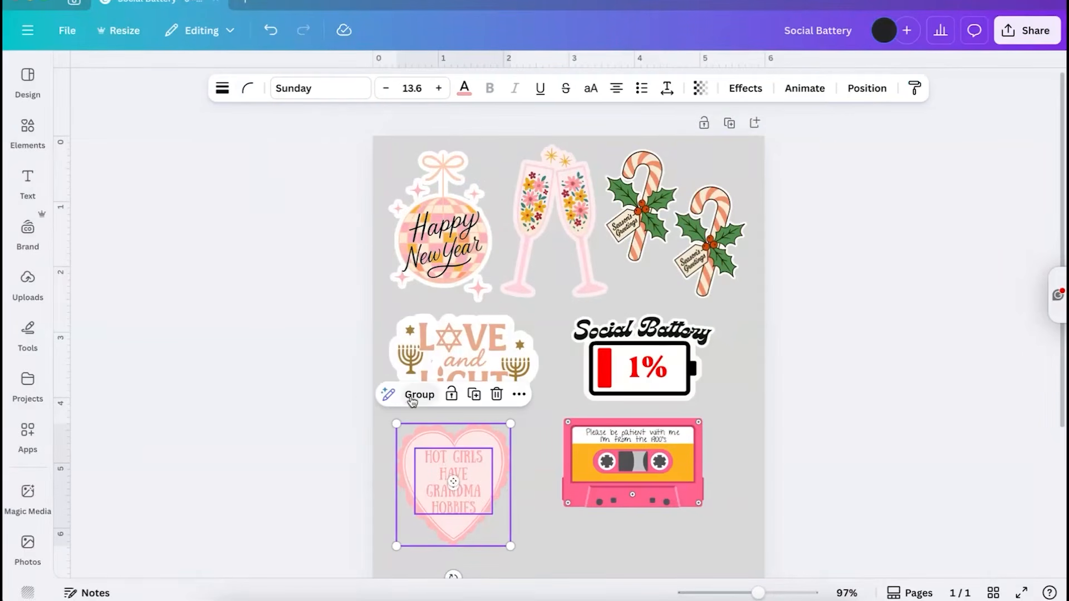
click(552, 526)
click(473, 531)
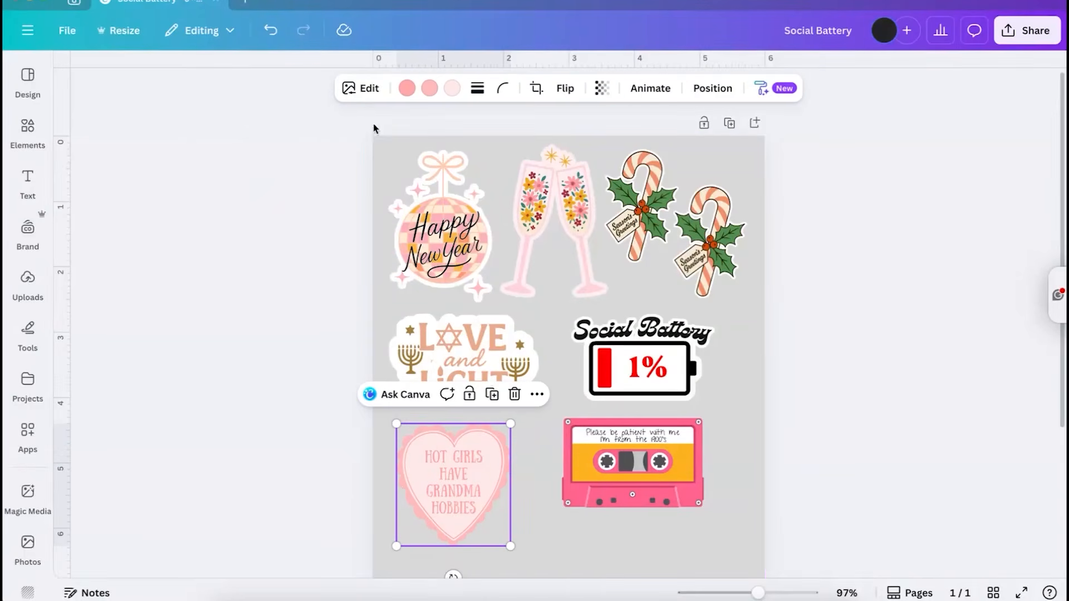
Add an Outline shadow to the heart graphic, increase its size well above 25 and color it white
click(360, 88)
scroll(97, 415, down, 5)
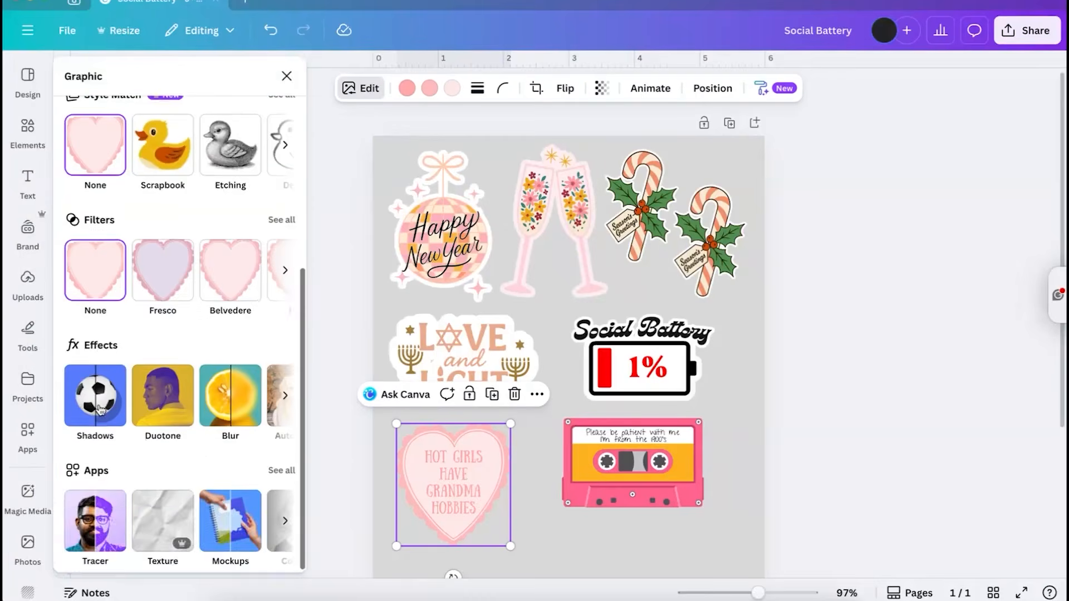
click(100, 411)
click(248, 239)
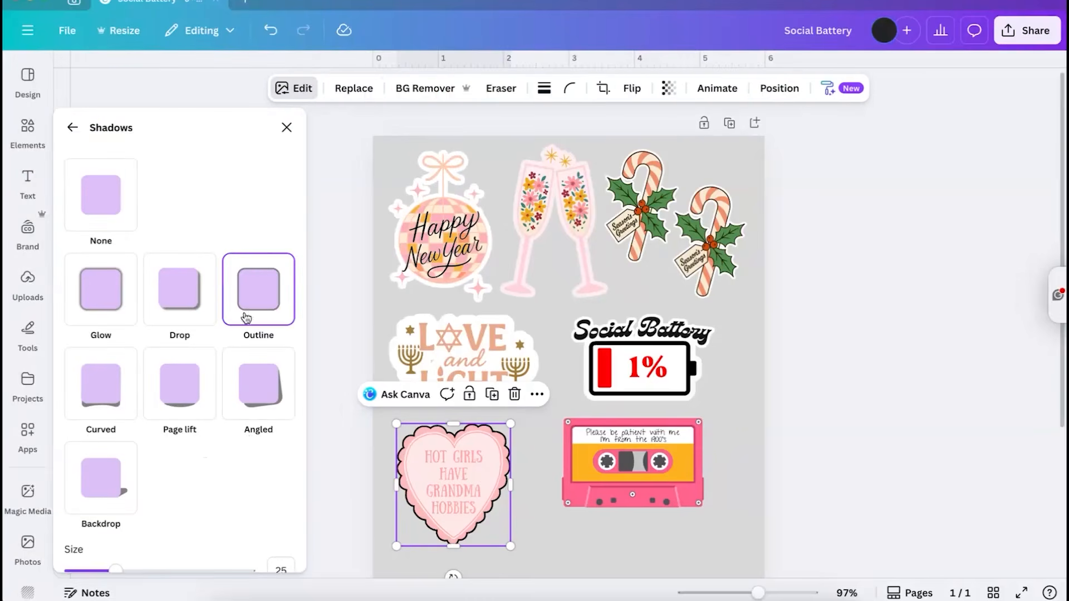
scroll(321, 450, down, 2)
scroll(187, 457, down, 3)
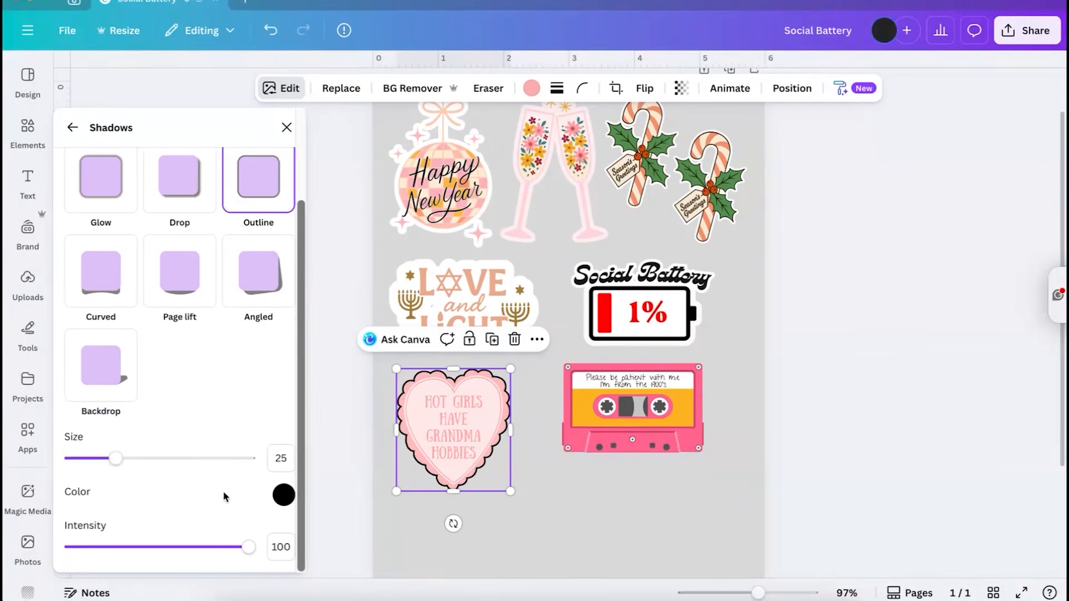
drag(124, 458, 188, 464)
click(284, 494)
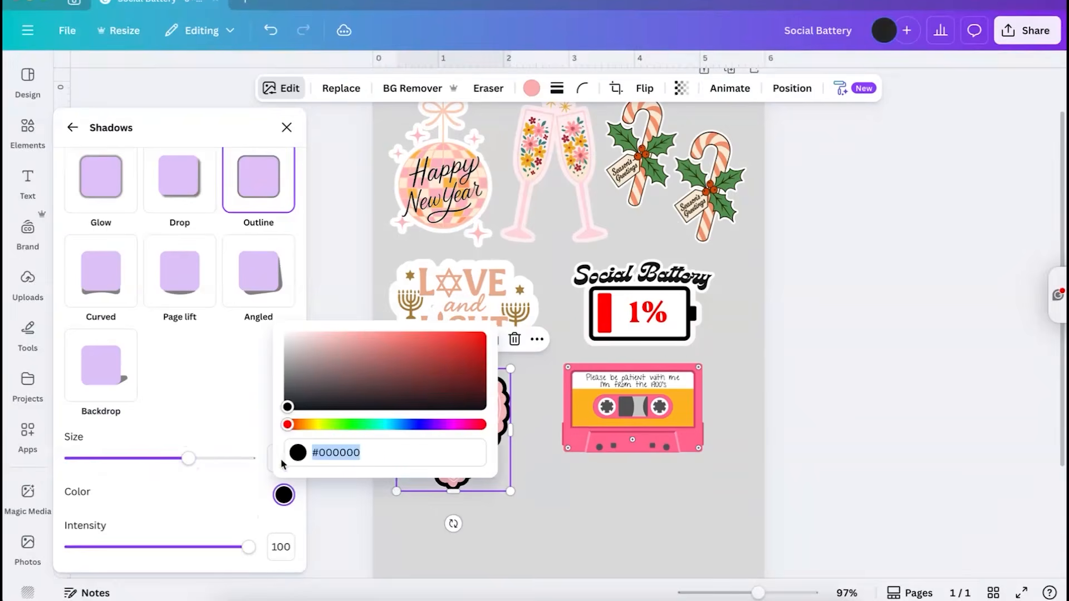
click(287, 340)
Ungroup the cassette sticker and select only the cassette graphic
click(601, 448)
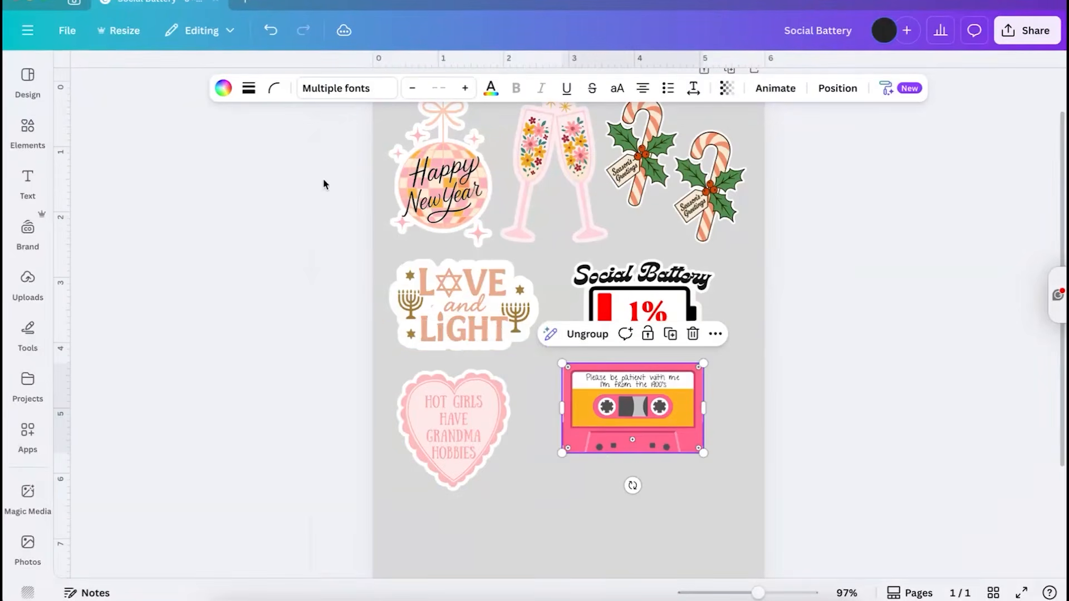
click(584, 334)
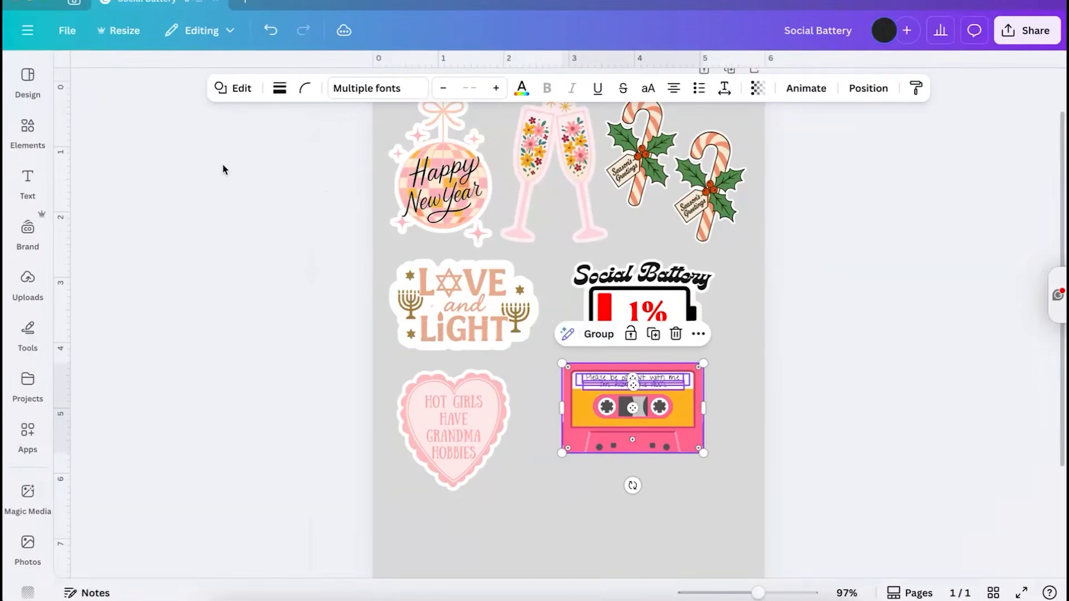
click(477, 457)
click(553, 446)
click(569, 444)
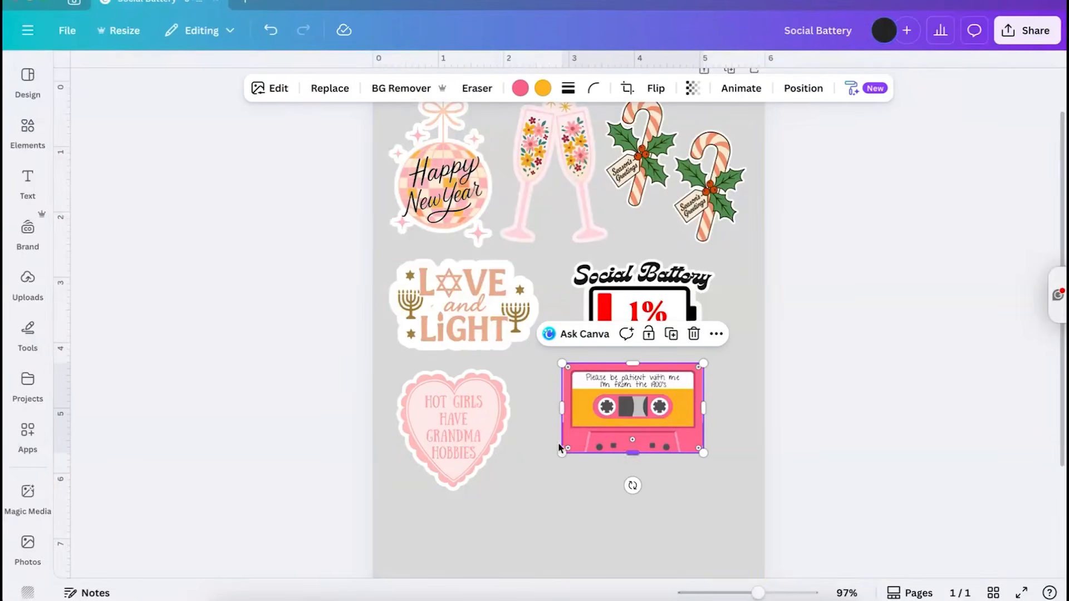
Give the cassette graphic a white Outline shadow somewhat thicker than the default
click(277, 88)
scroll(81, 471, down, 5)
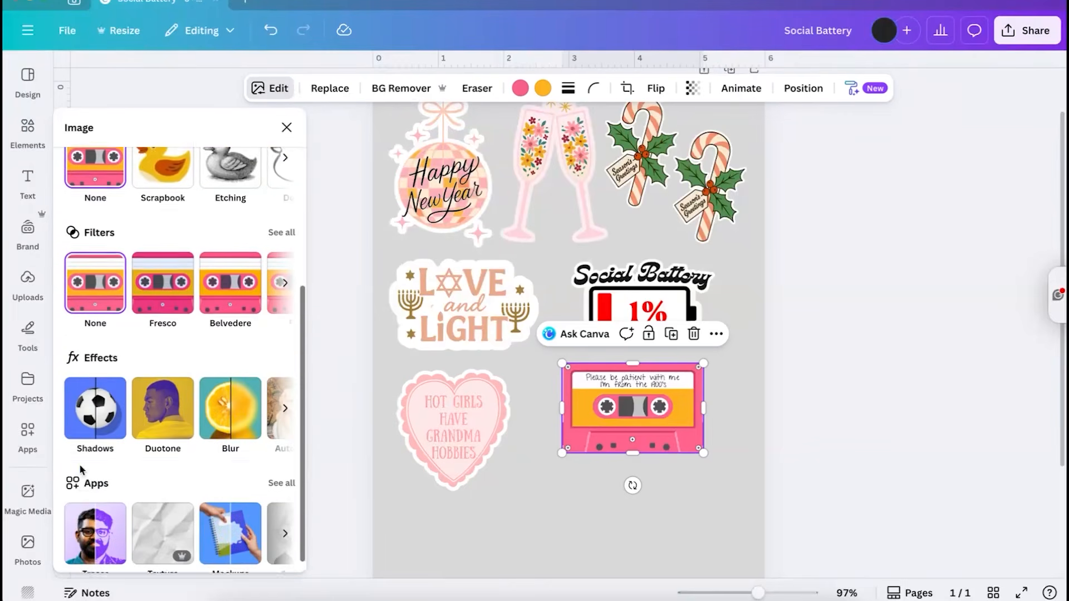
click(95, 392)
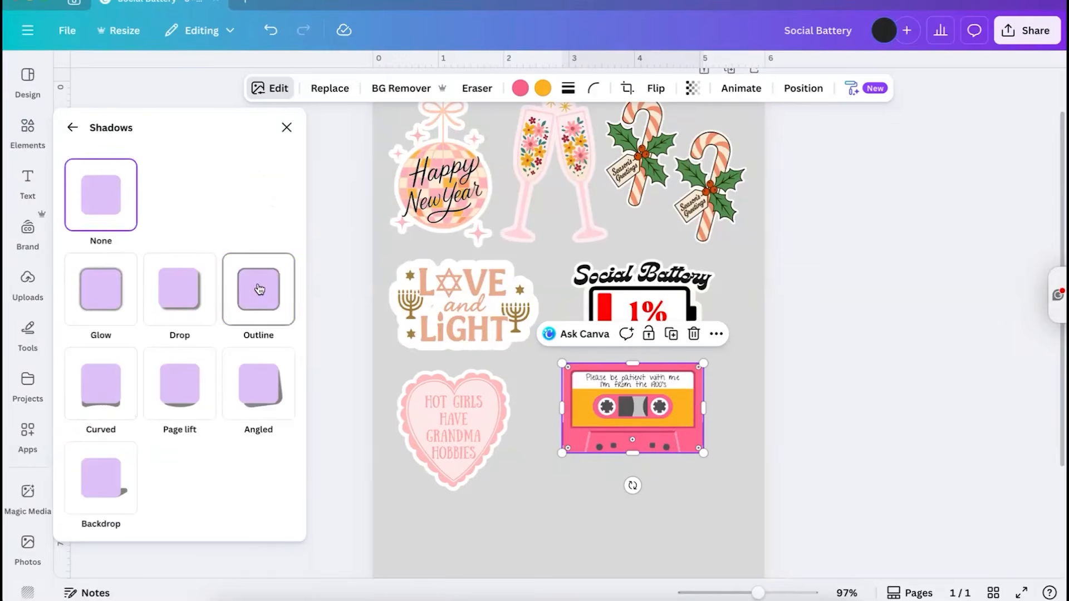
click(258, 287)
scroll(220, 529, down, 2)
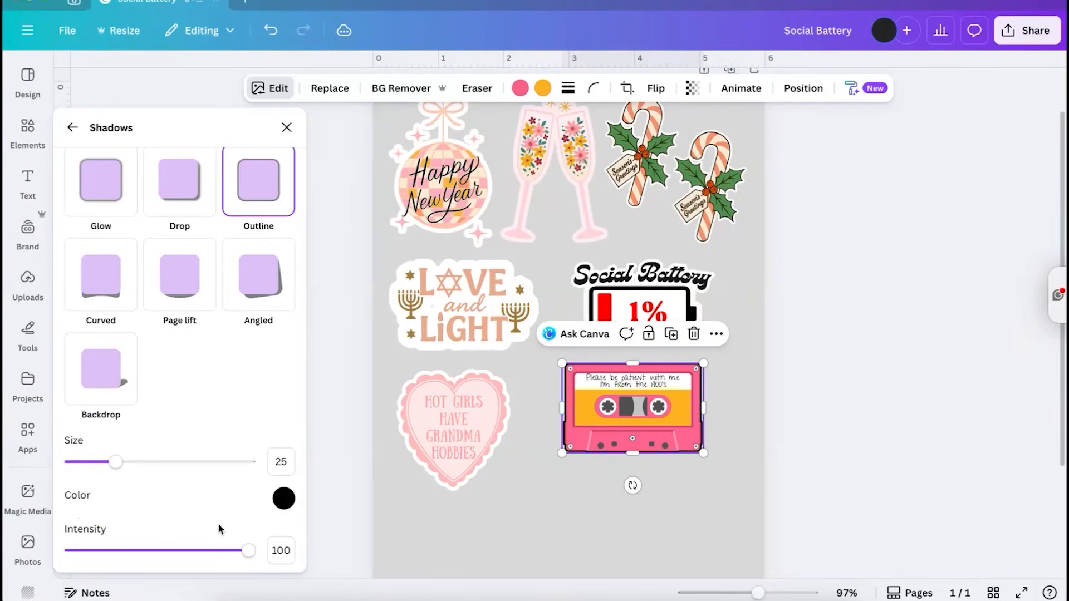
drag(117, 468, 151, 463)
click(283, 499)
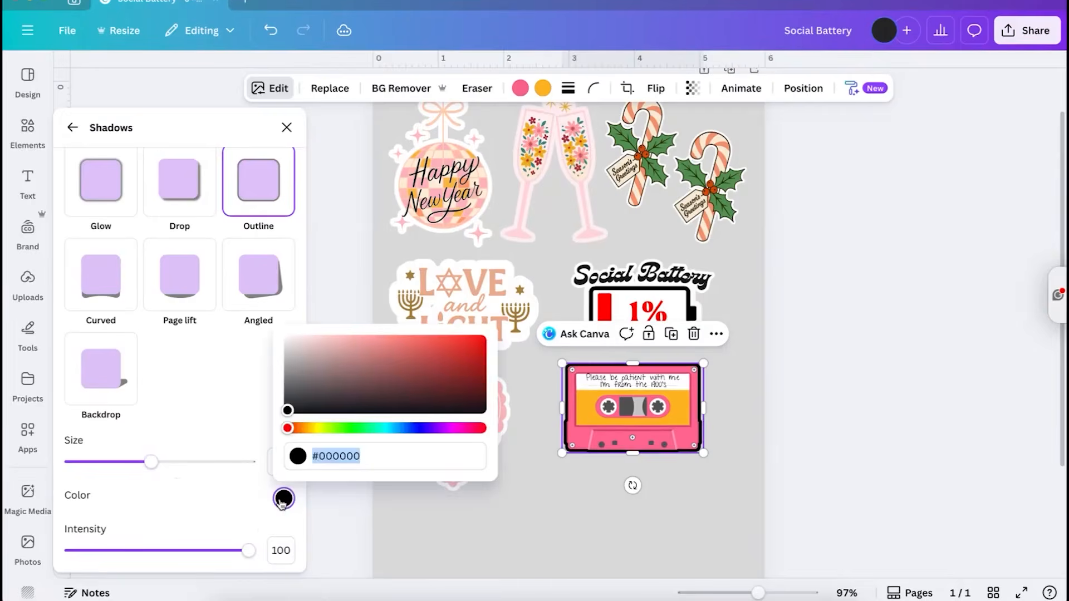
click(635, 502)
Extend the cassette's white label rectangle downward, fit its width to the orange area and slightly round its corners
scroll(634, 501, up, 5)
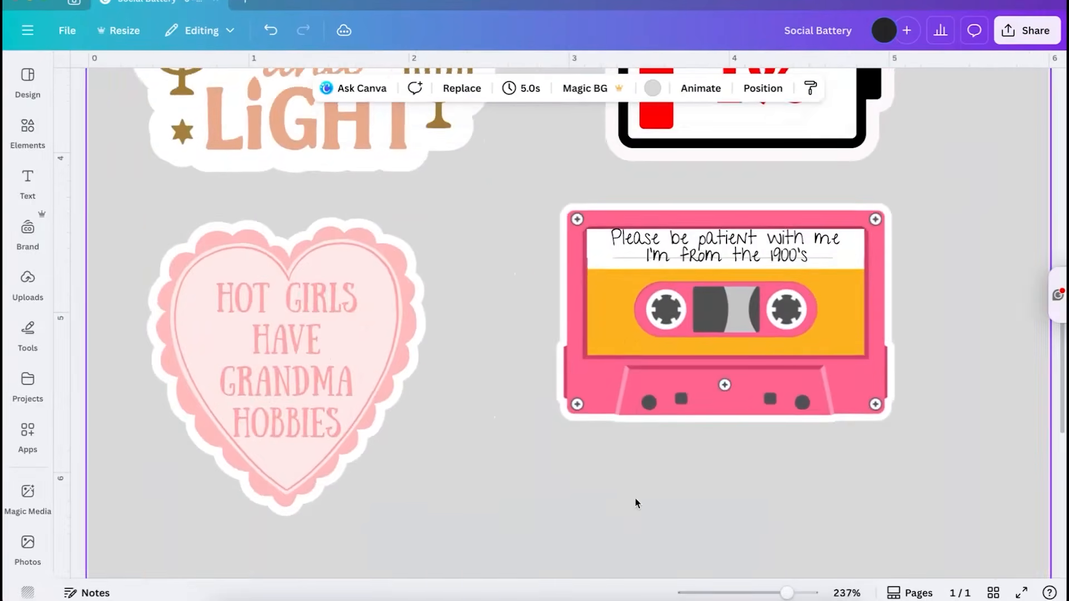
drag(864, 277, 862, 276)
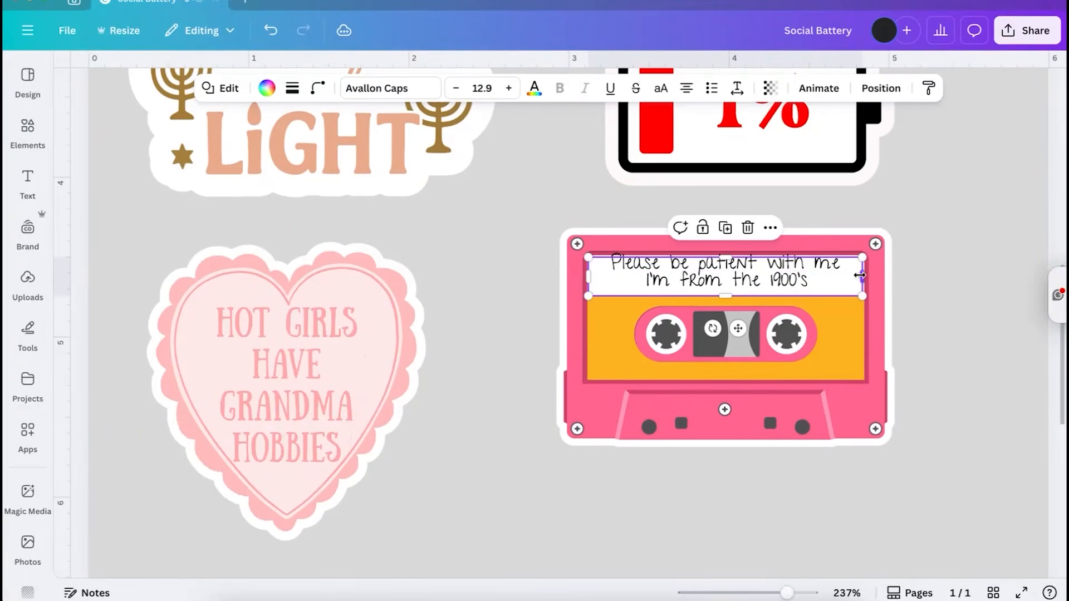
drag(588, 276, 593, 277)
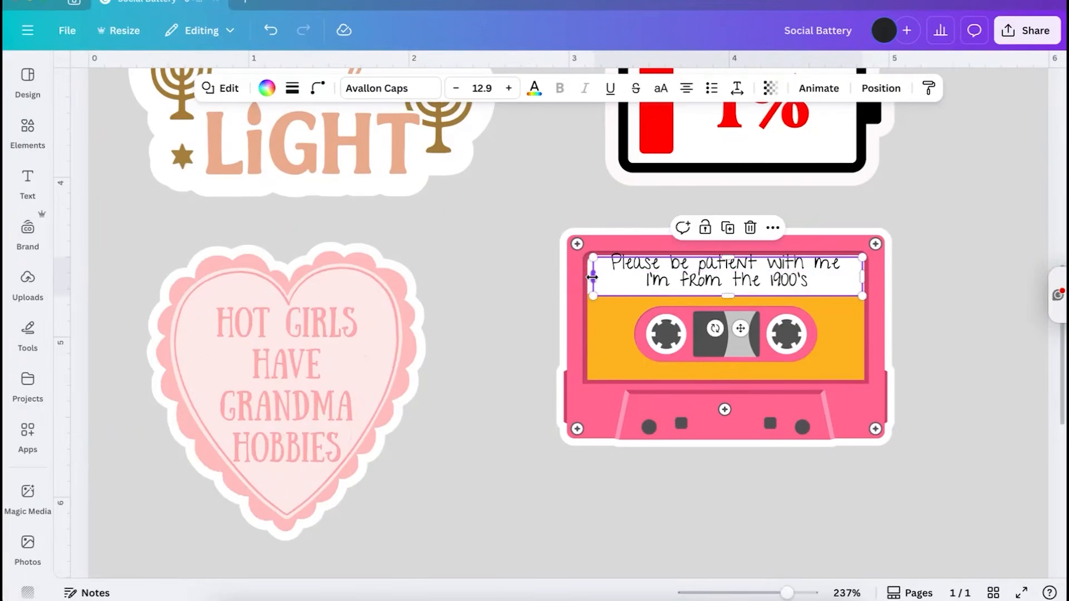
drag(728, 296, 726, 307)
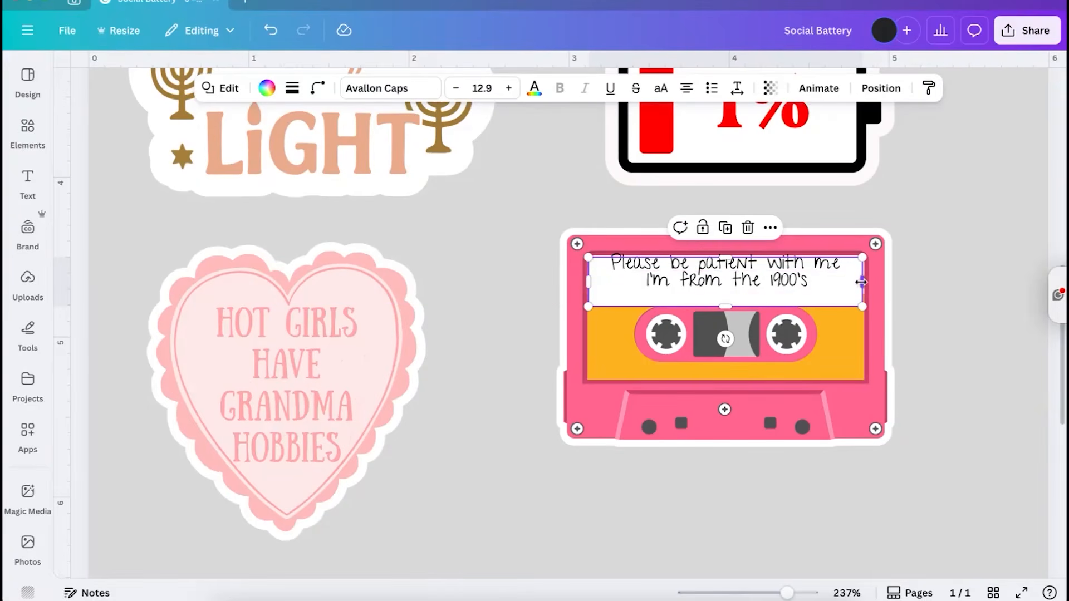
drag(862, 283, 865, 282)
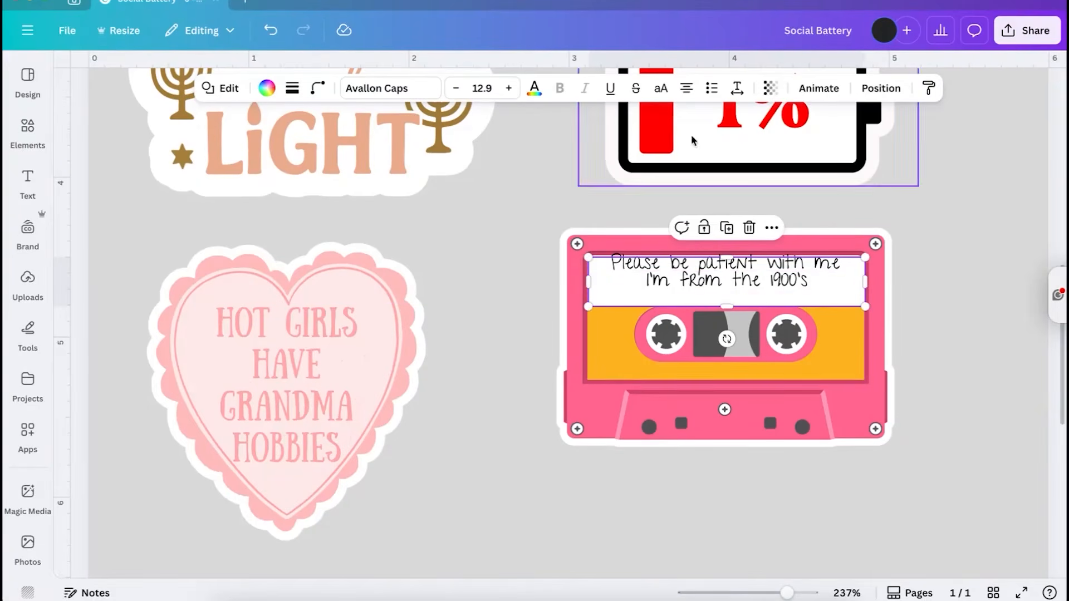
click(317, 87)
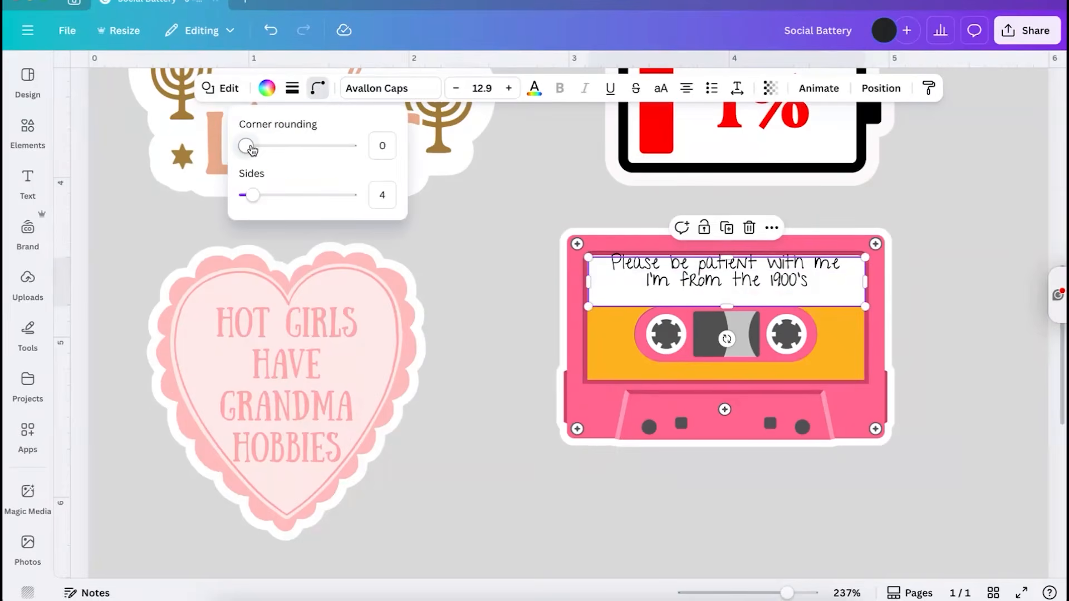
drag(249, 147, 252, 150)
Enlarge both lines of label text to size 9.6 and reposition them within the white rectangle
click(615, 285)
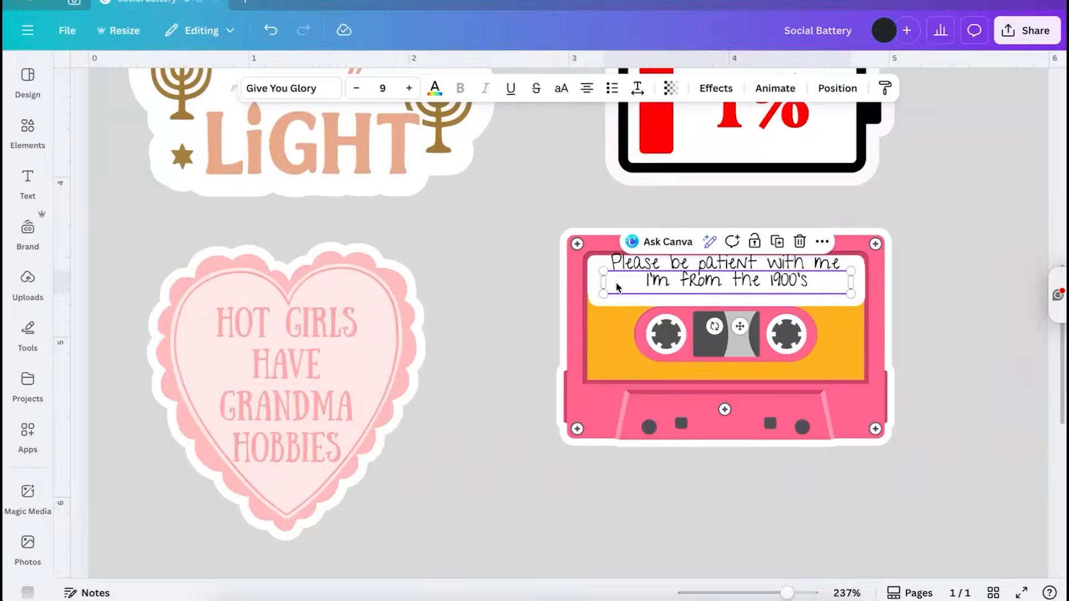
click(919, 317)
click(792, 277)
mouse_move(791, 277)
mouse_down()
mouse_move(792, 296)
mouse_move(782, 260)
mouse_up()
click(782, 267)
drag(849, 260, 856, 258)
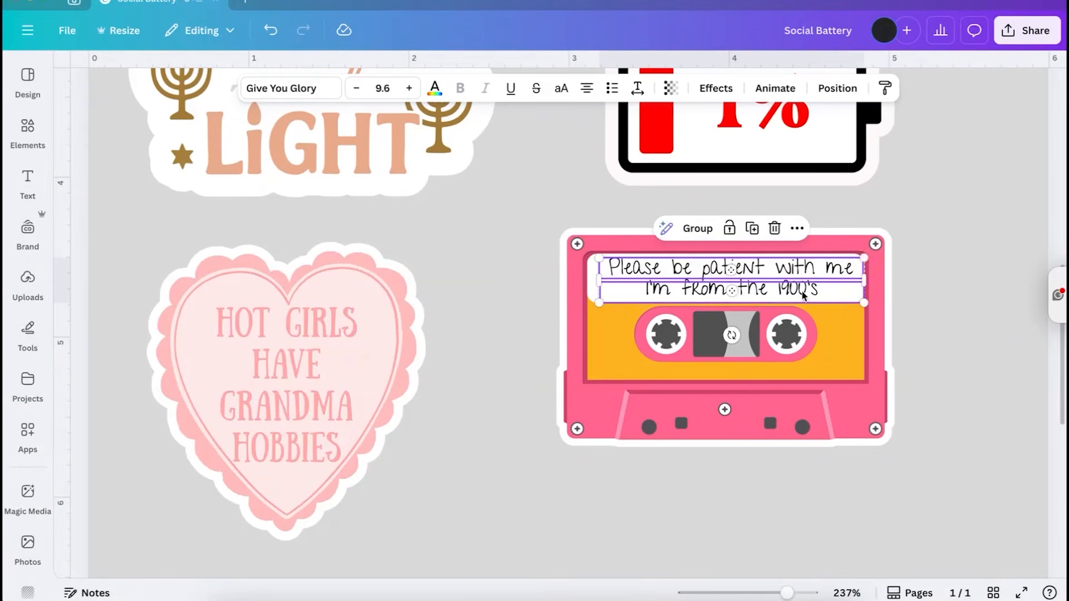
Center the label text on the cassette and group the cassette, label rectangle and both text lines
click(937, 214)
drag(937, 213, 673, 451)
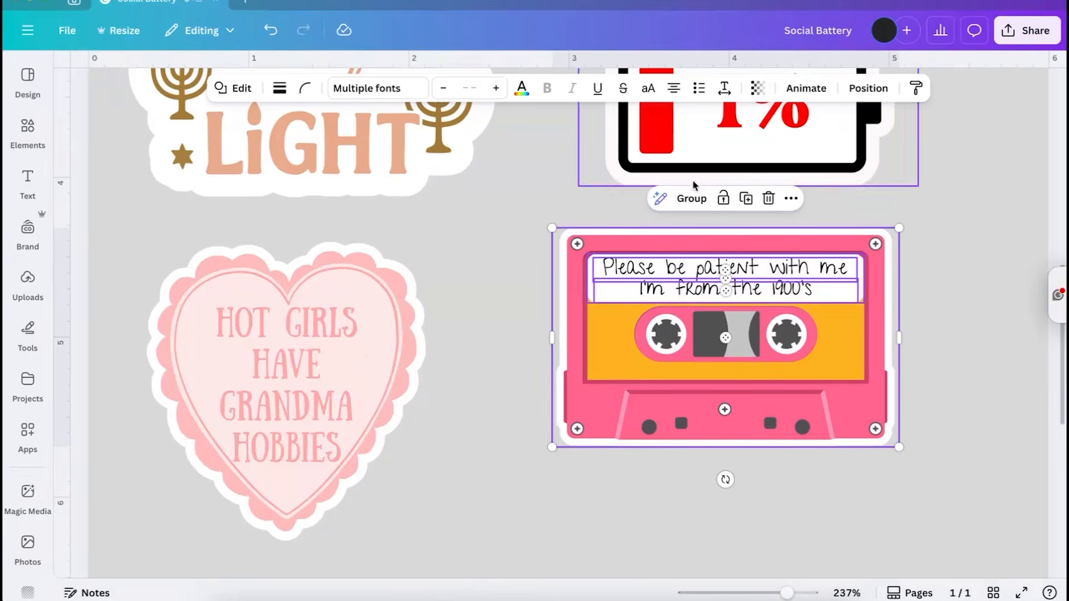
click(695, 202)
click(937, 326)
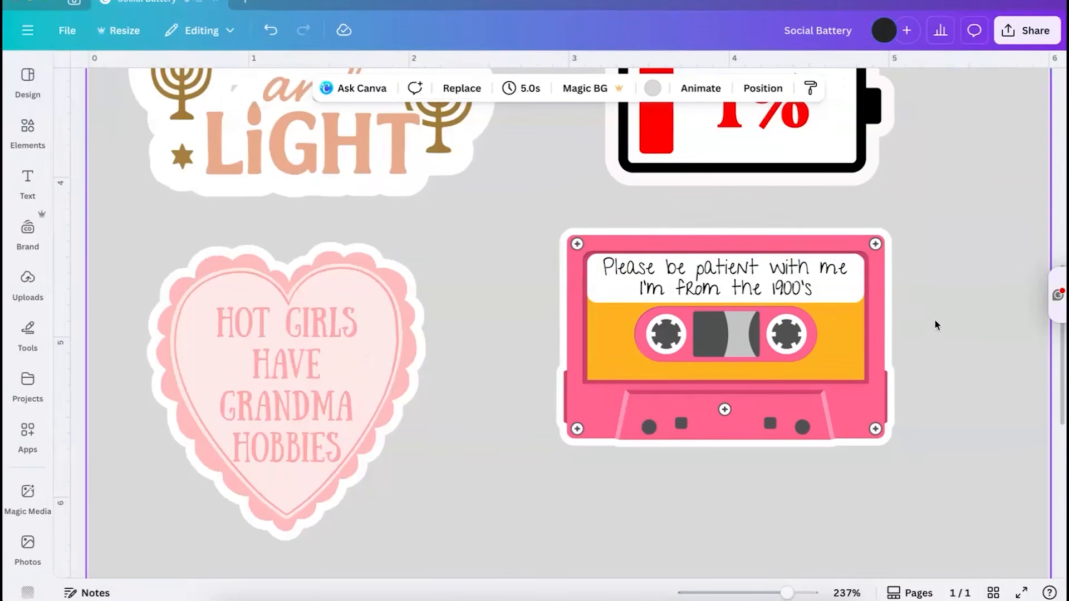
Duplicate the cassette sticker and place the copy just below the original
scroll(793, 289, down, 5)
scroll(752, 305, up, 2)
scroll(752, 305, down, 3)
drag(741, 401, 636, 447)
key(super+d)
Group the heart with its text, duplicate the sticker and place the copy below and beside the second cassette
drag(510, 433, 425, 365)
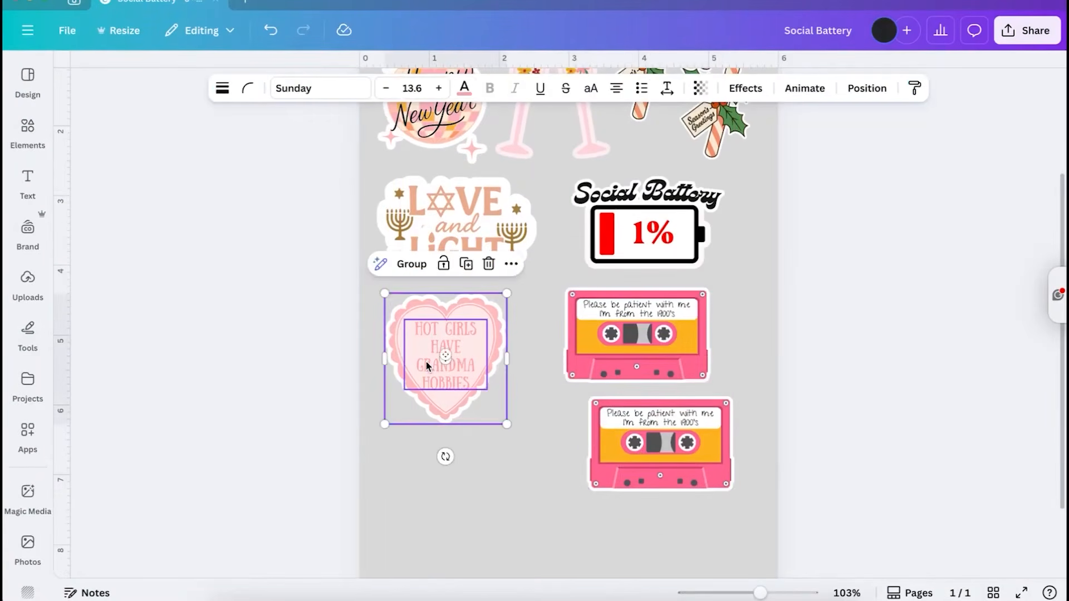
click(412, 264)
key(super+d)
drag(469, 378, 524, 493)
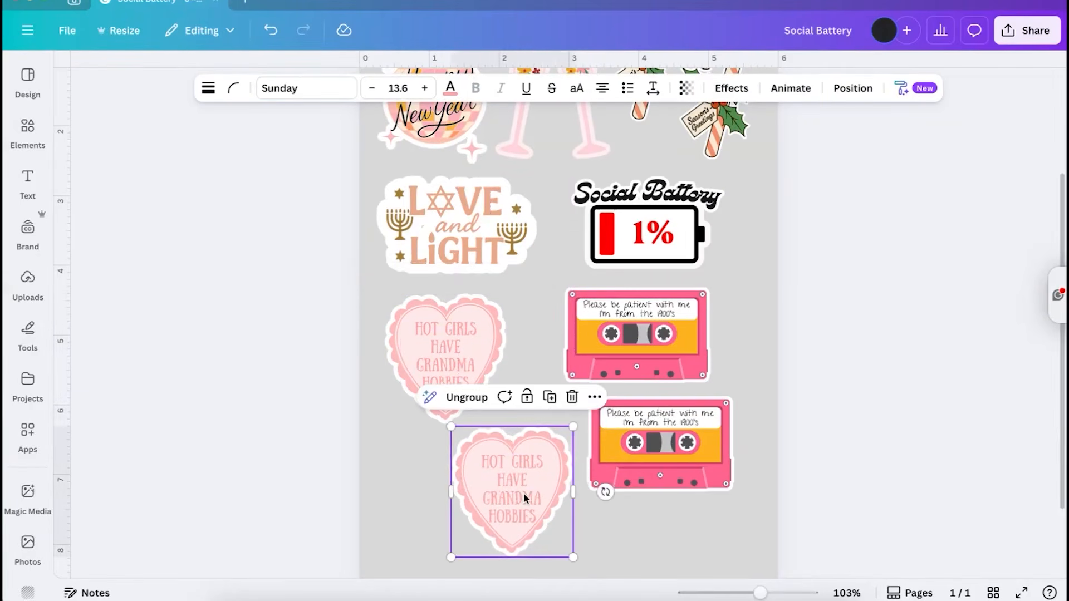
Check the full sticker sheet and download it as a PNG at size 1
scroll(523, 493, down, 2)
scroll(524, 493, up, 5)
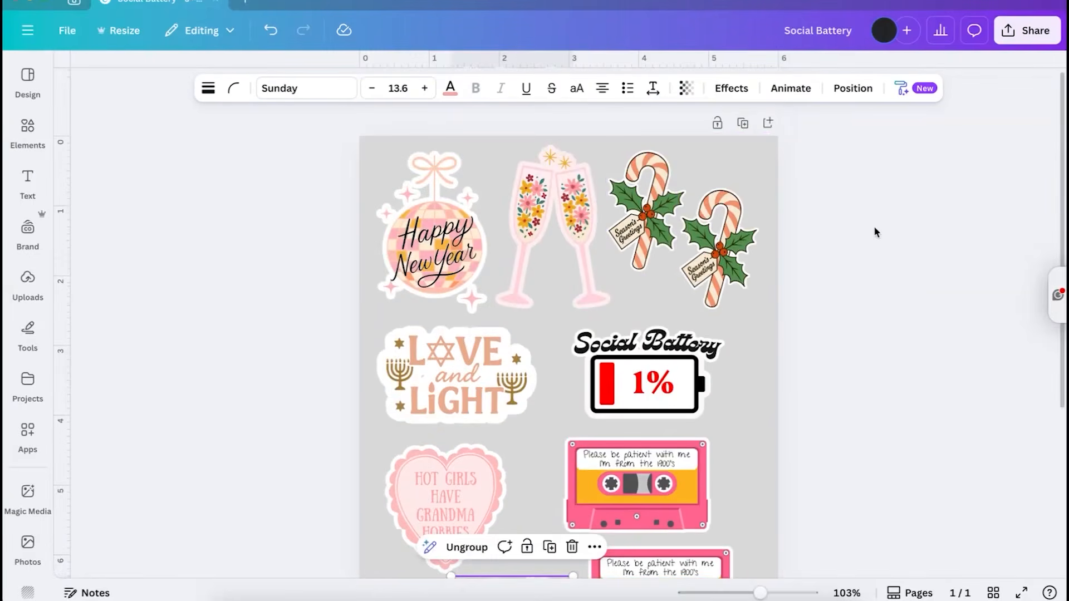
scroll(873, 237, down, 3)
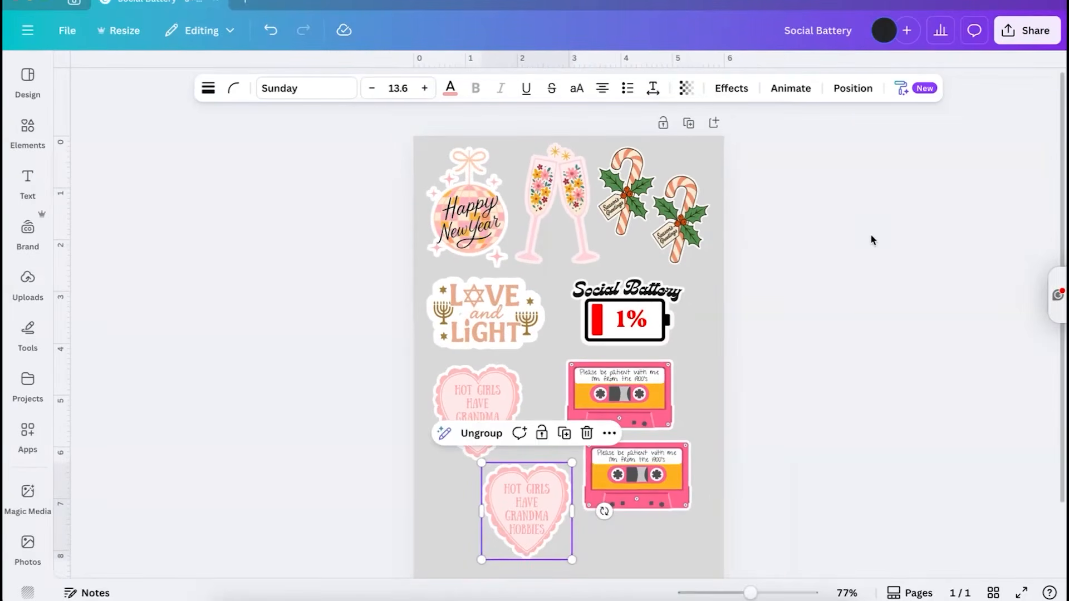
scroll(817, 282, down, 2)
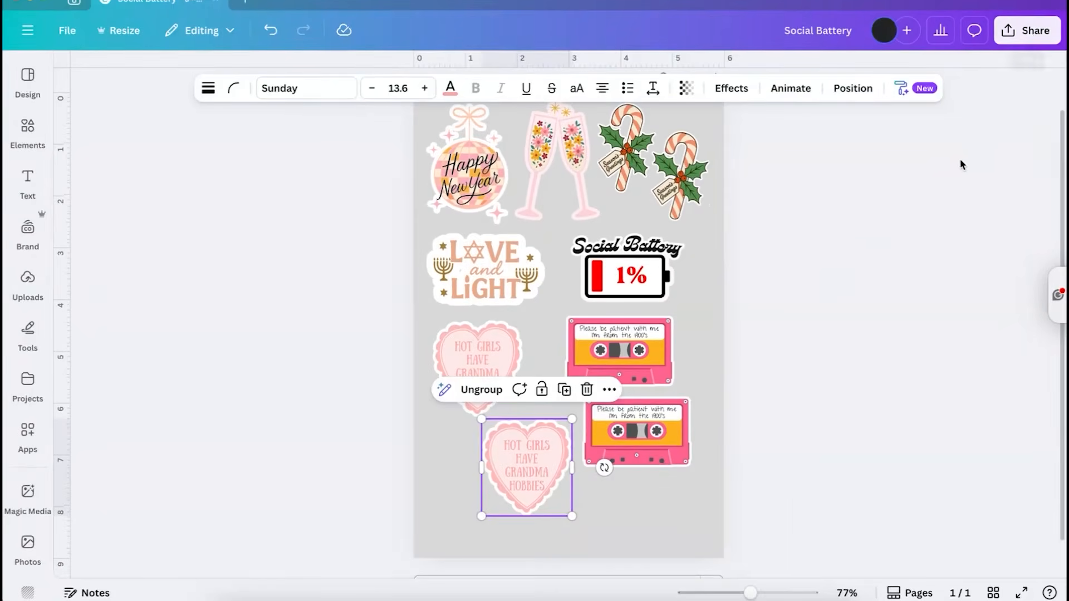
scroll(956, 170, down, 2)
click(1035, 30)
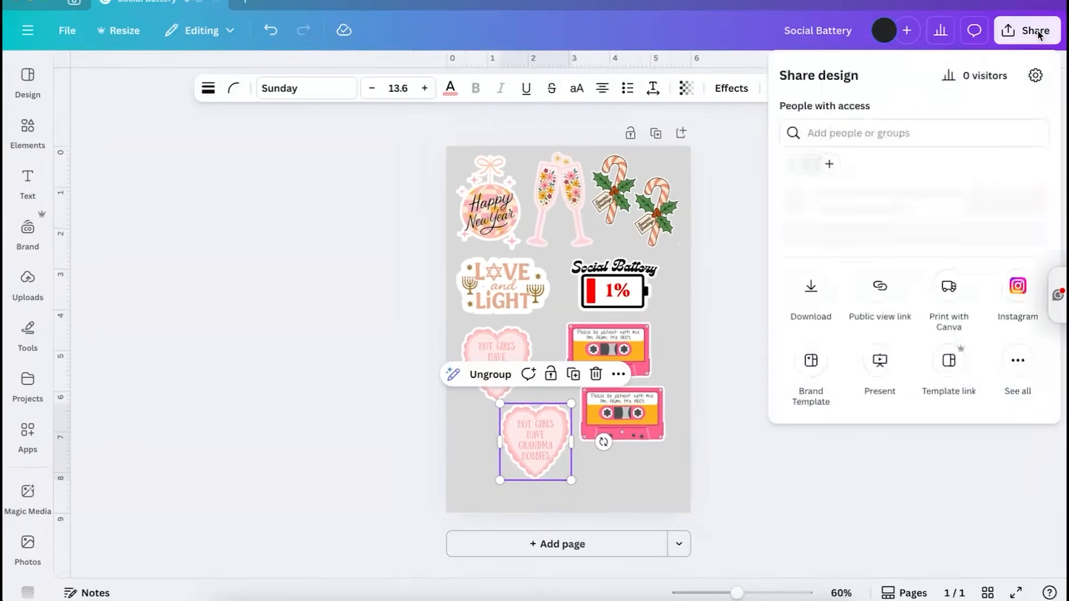
click(813, 329)
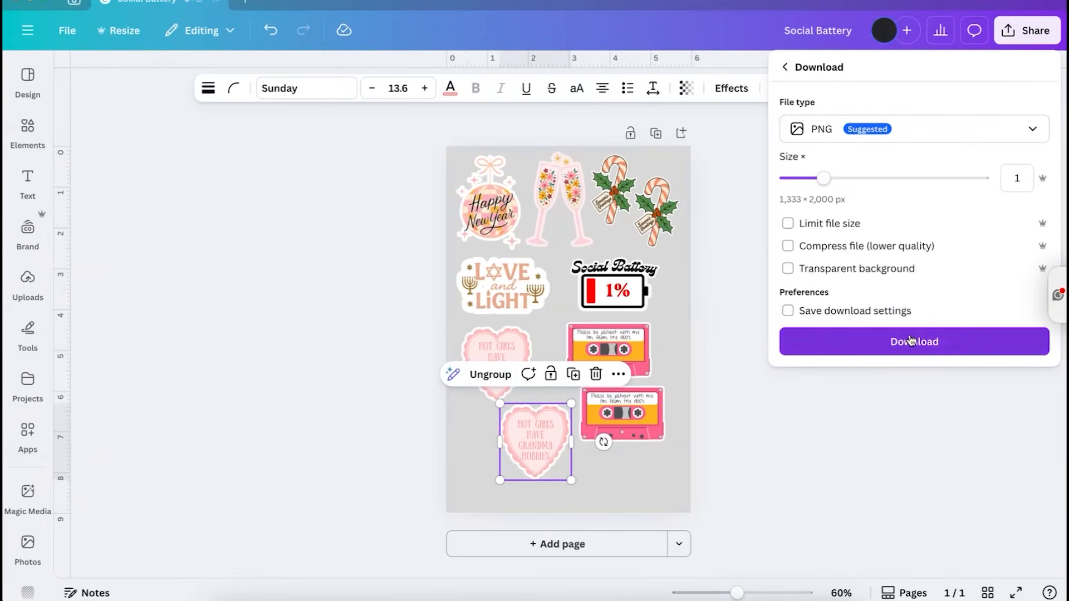
click(913, 344)
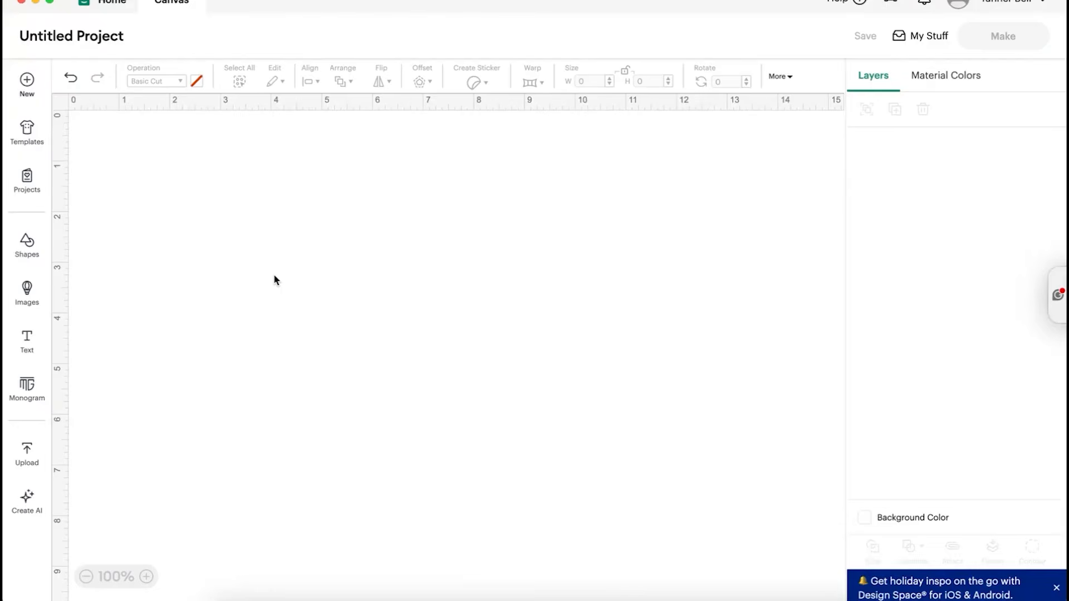
Switch to Cricut Design Space and upload the sticker sheet PNG from the Downloads folder as an image
click(32, 466)
click(170, 244)
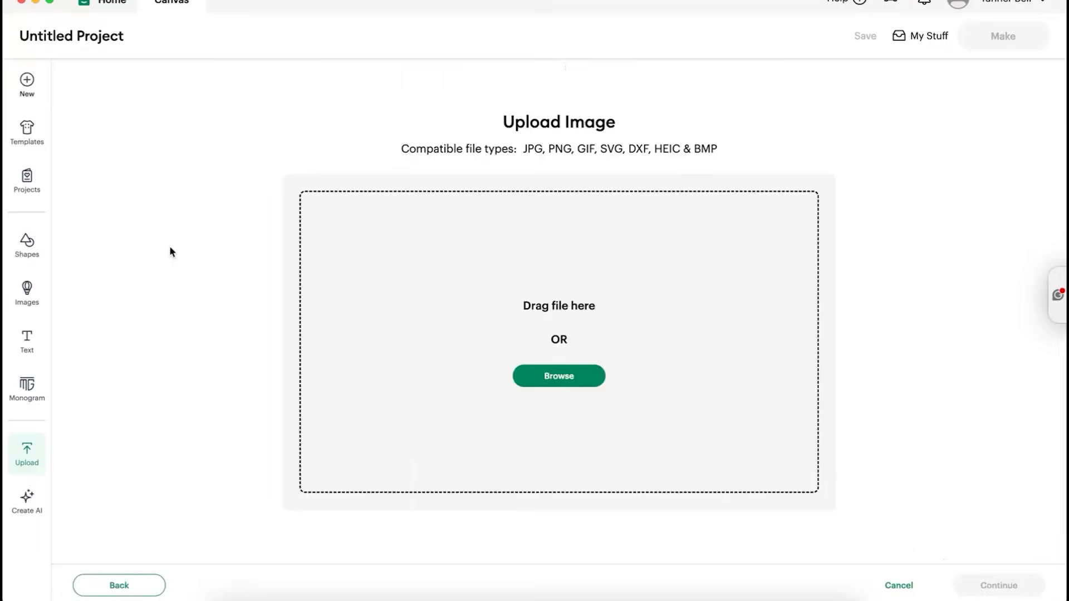
key(super+Tab)
key(super+Tab)
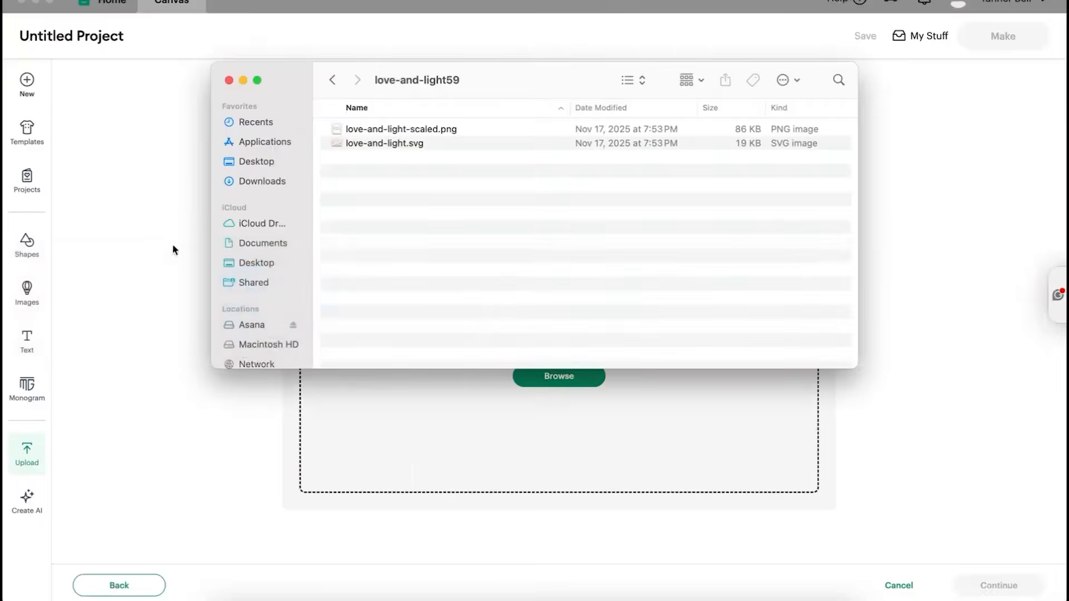
click(282, 186)
drag(408, 129, 465, 426)
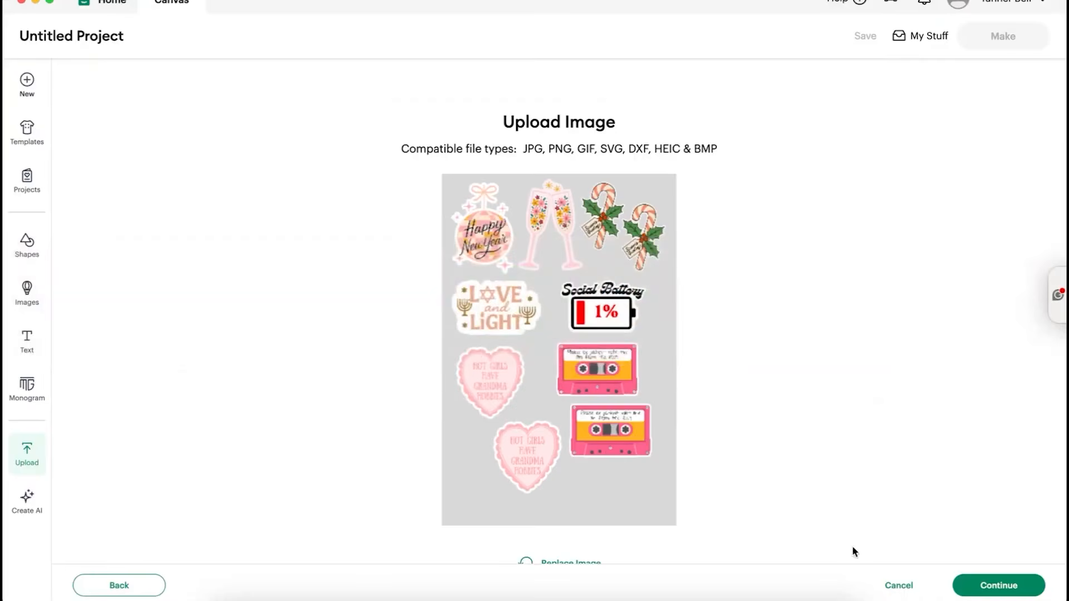
Continue to the Background Remover and manually remove the gray background around the stickers
click(991, 582)
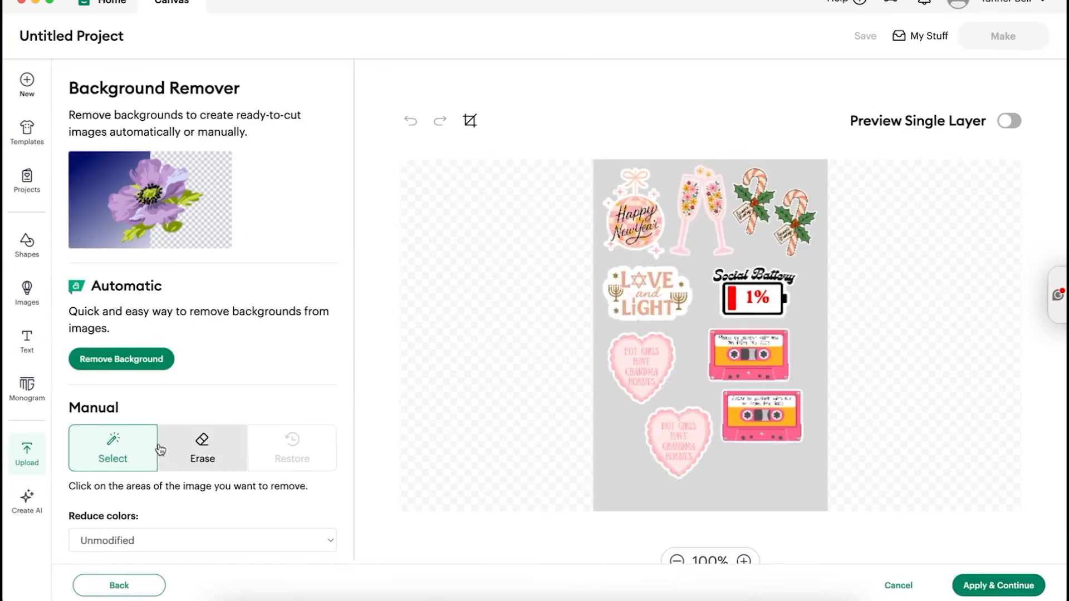
click(619, 457)
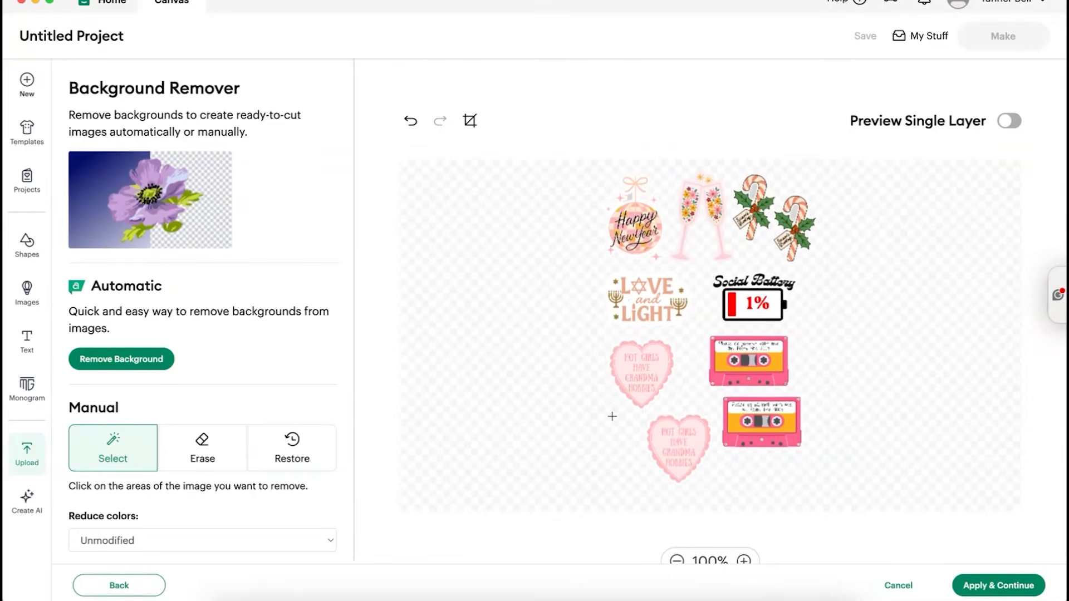
scroll(612, 416, down, 1)
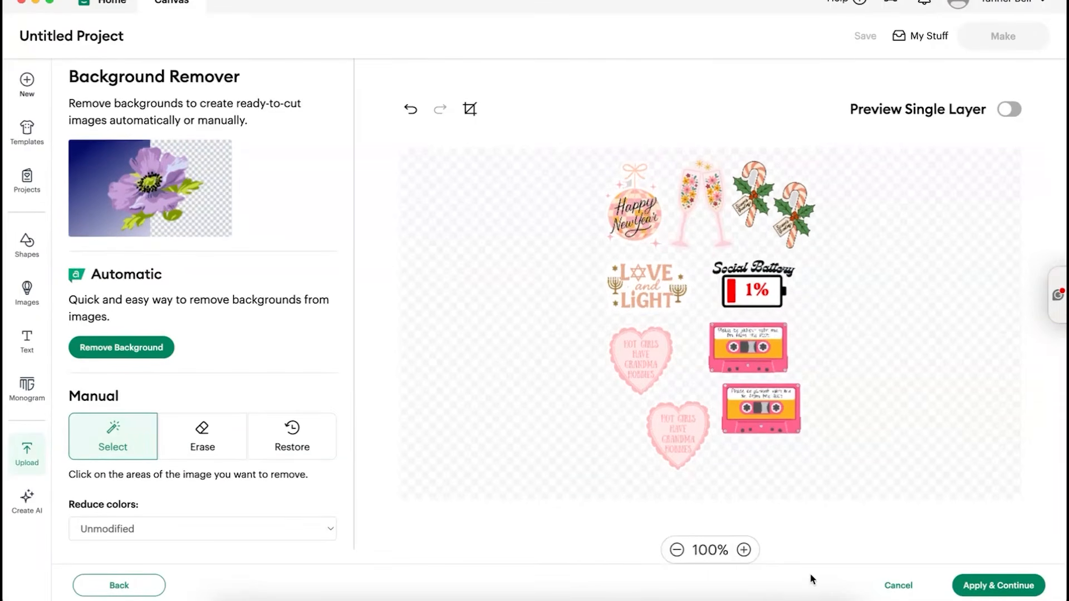
Check the background removal up close, apply it and upload the sticker sheet to the canvas as a Flat Graphic
click(745, 550)
scroll(476, 412, right, 1)
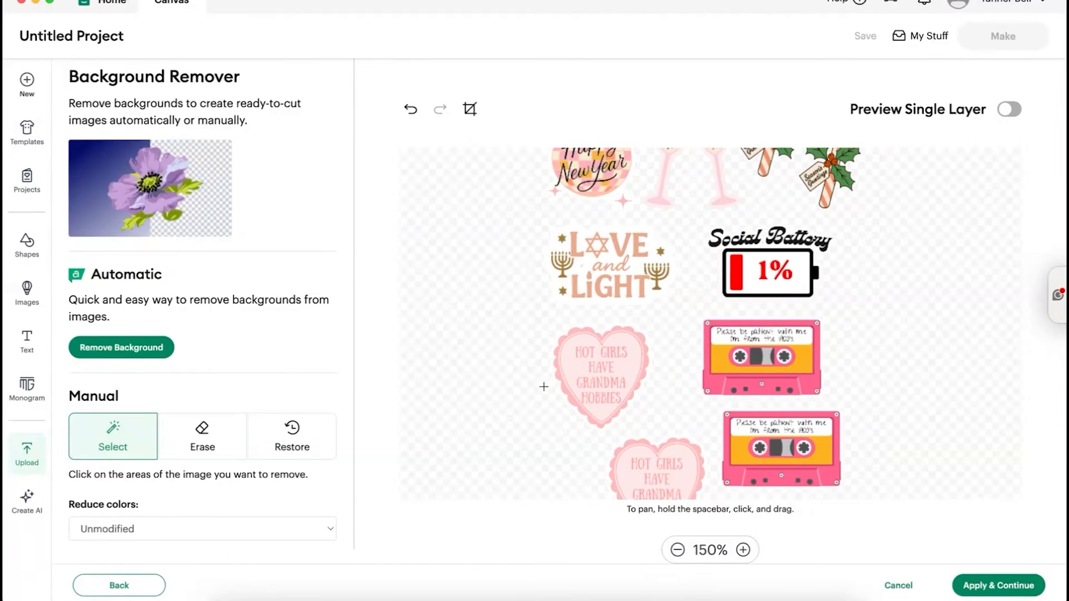
click(202, 438)
click(677, 551)
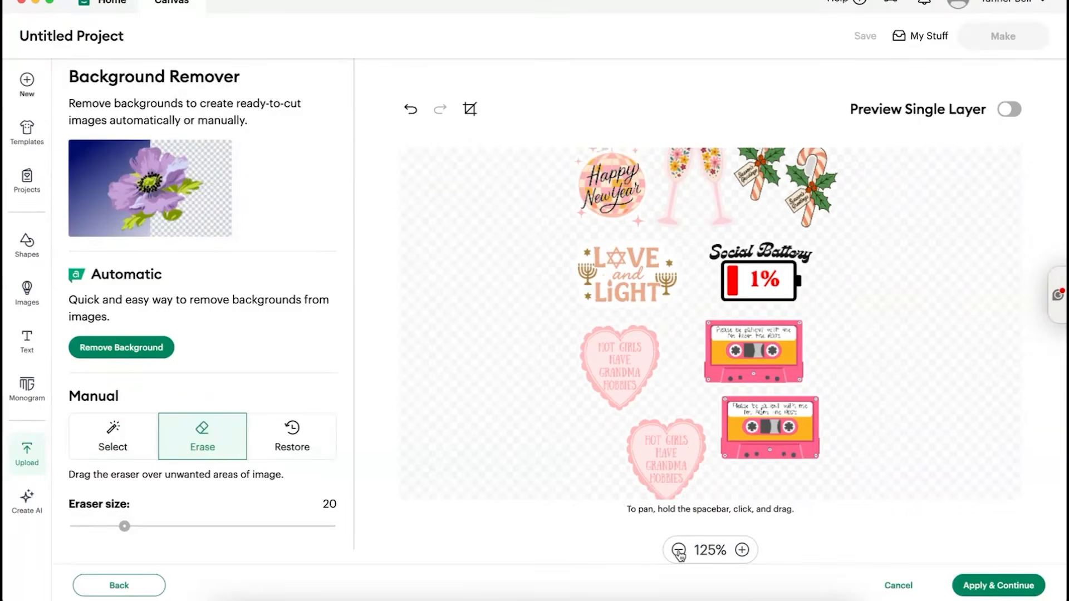
click(677, 550)
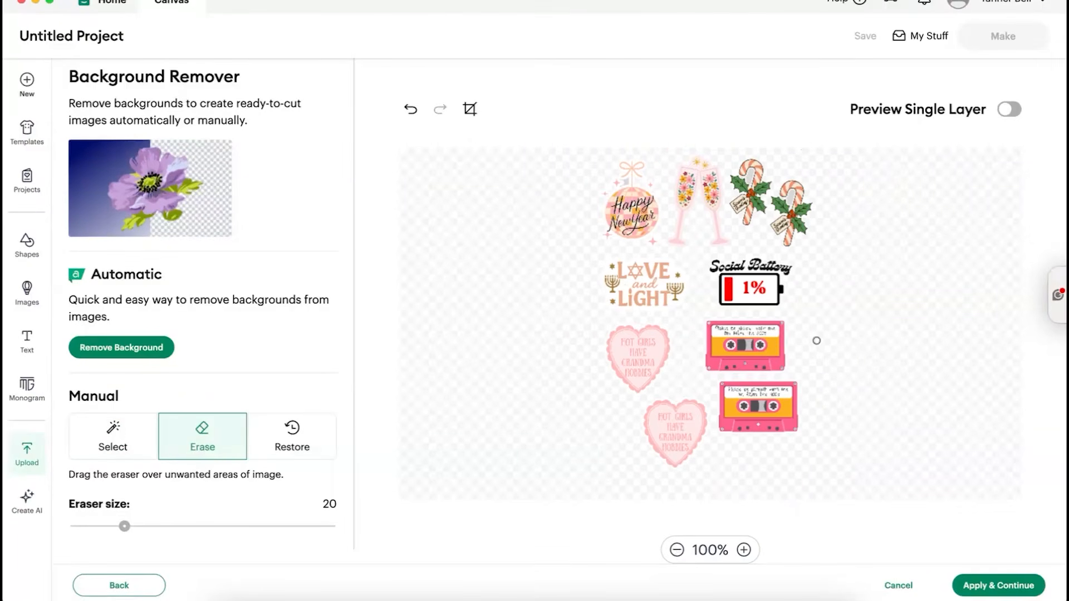
click(985, 586)
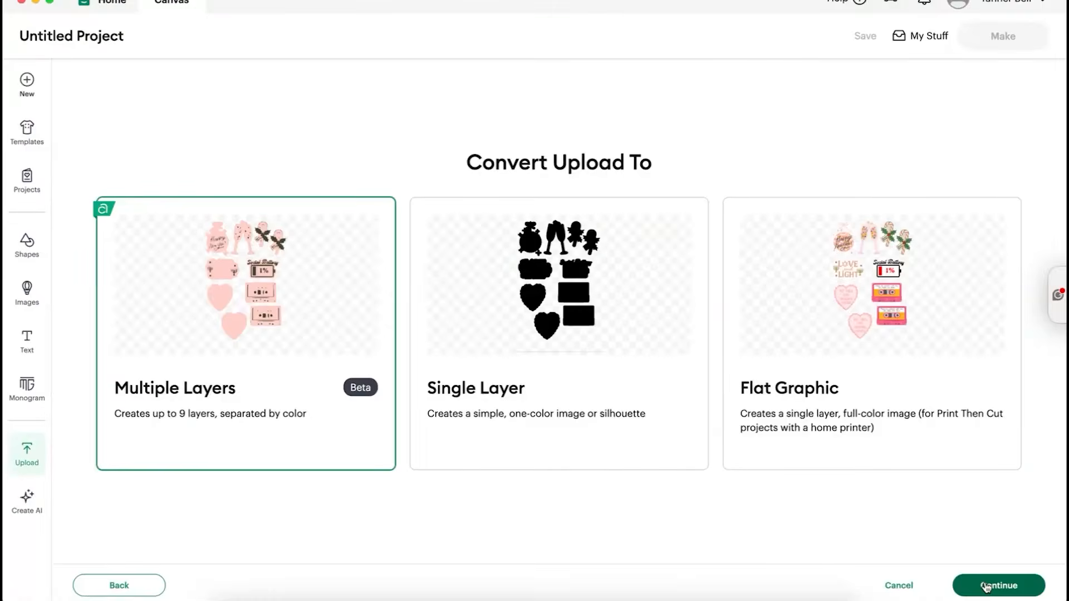
click(952, 342)
click(986, 585)
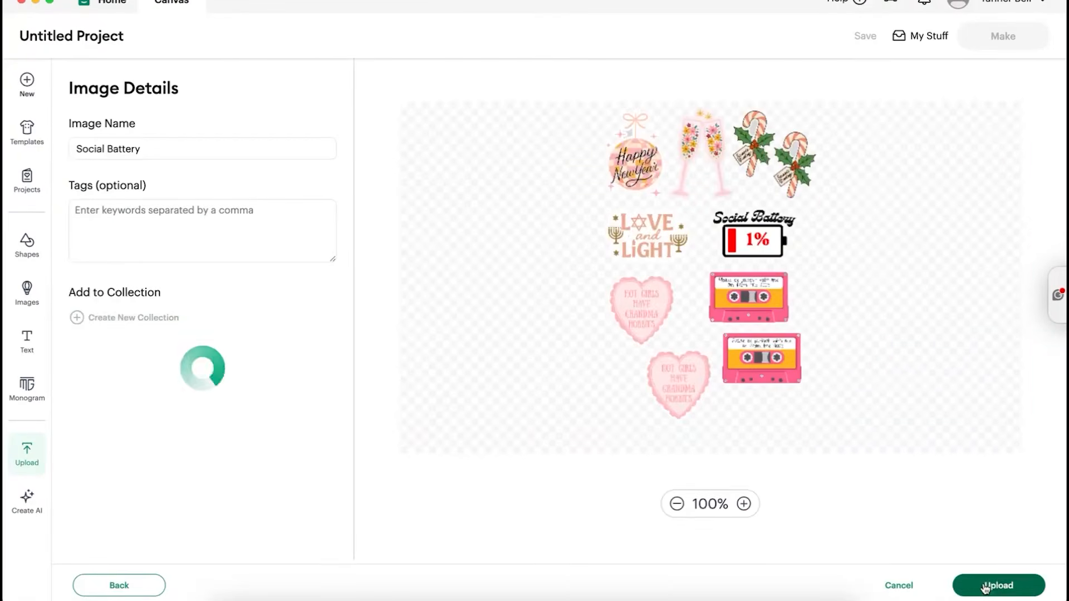
click(984, 585)
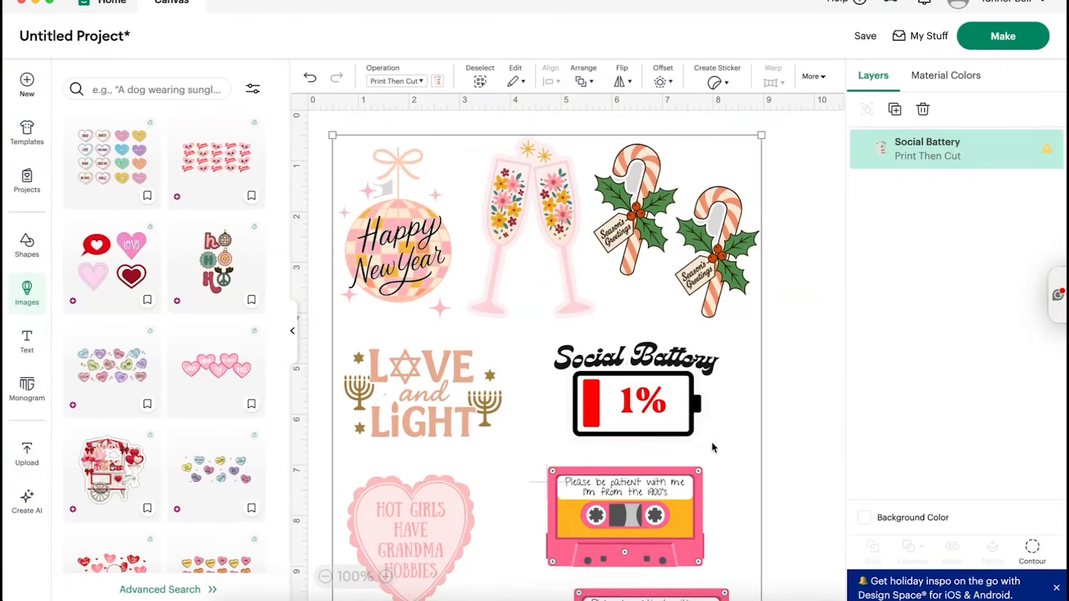
Delete the placed sticker sheet, load Social Battery.png from the Downloads folder for upload again and continue to the Background Remover
key(Delete)
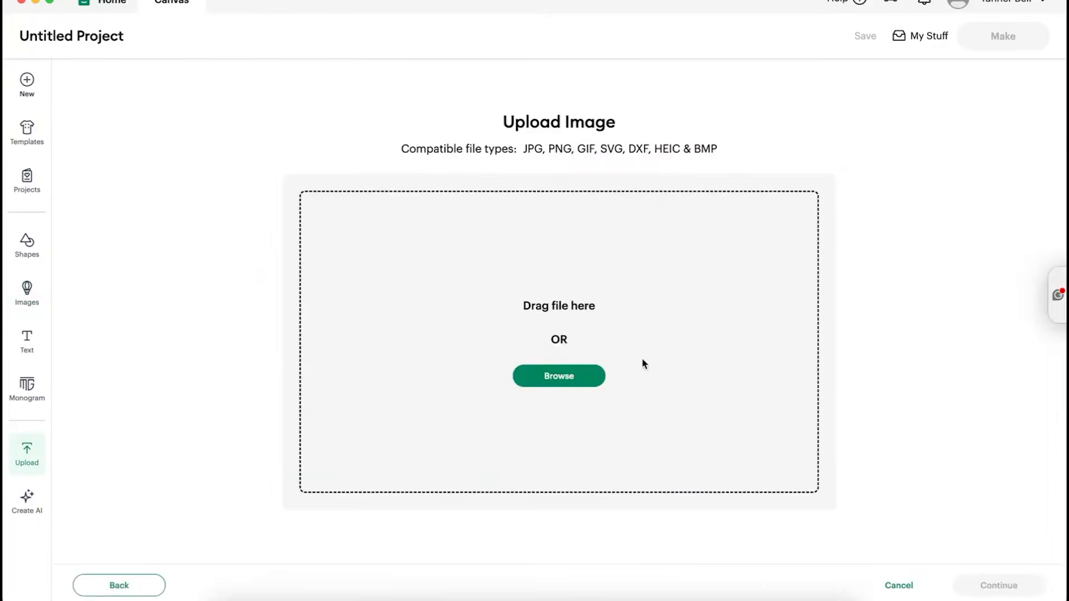
key(super+Tab)
key(super+Tab)
key(super+shift+Tab)
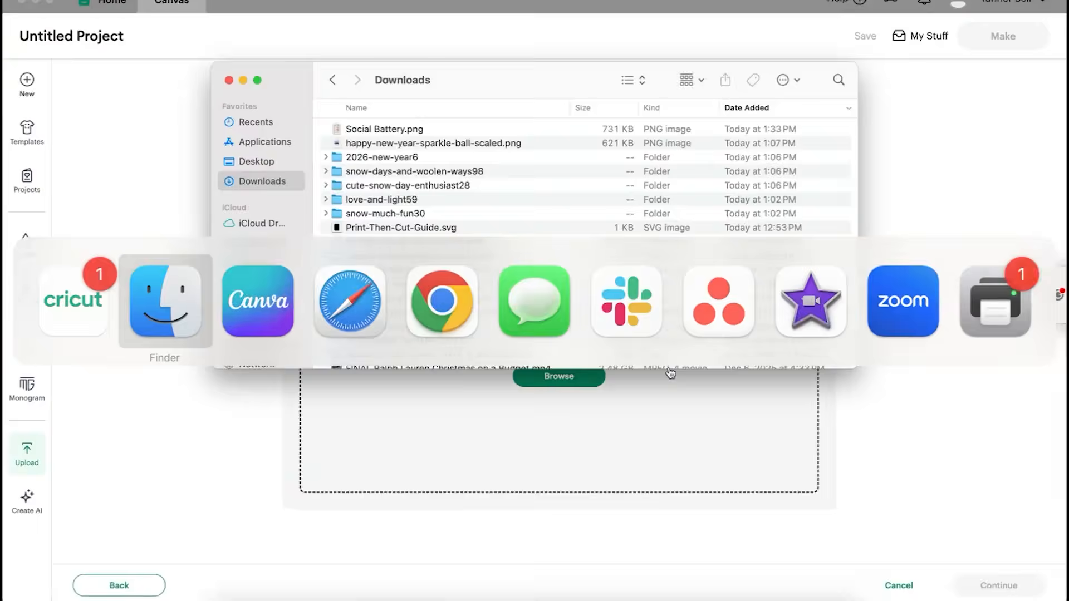
drag(500, 127, 439, 93)
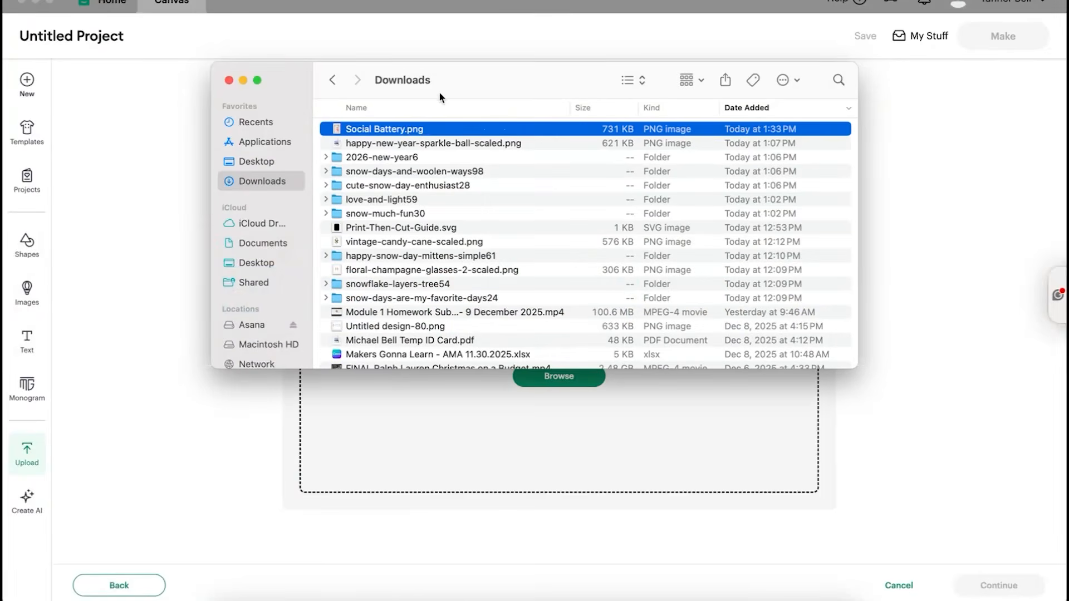
drag(430, 129, 418, 402)
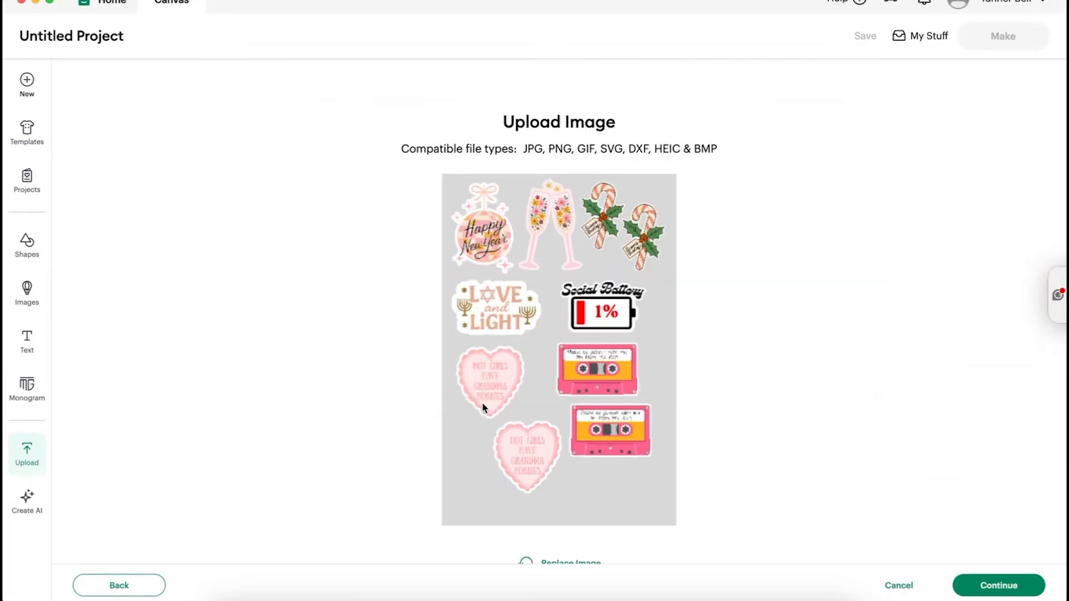
click(1011, 586)
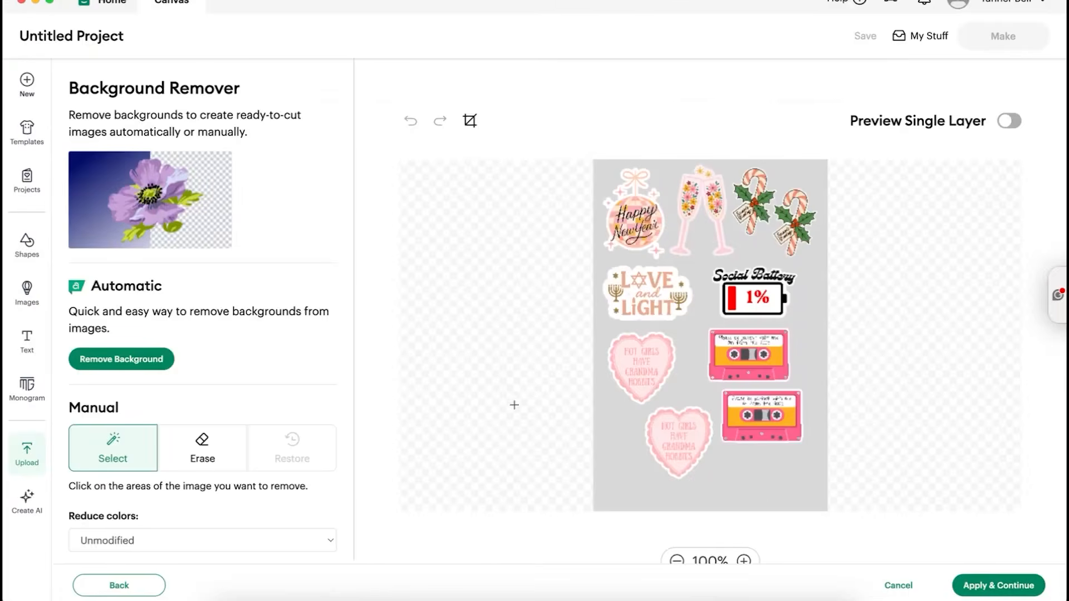
Remove the gray background around the stickers and inside the hooks of both candy canes
click(627, 449)
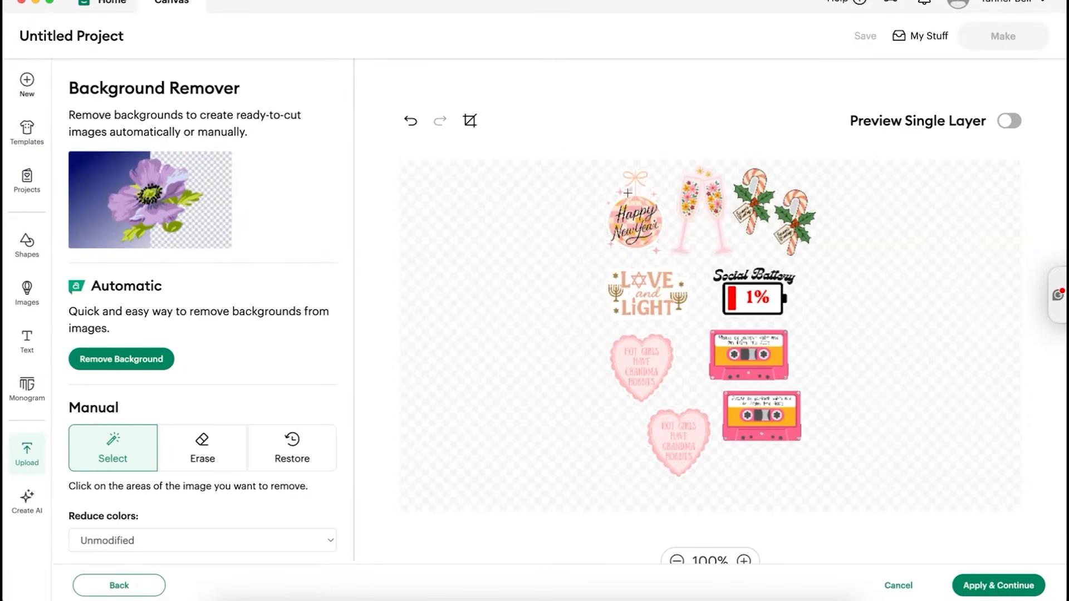
click(743, 561)
click(743, 561)
scroll(690, 351, up, 5)
scroll(689, 351, up, 2)
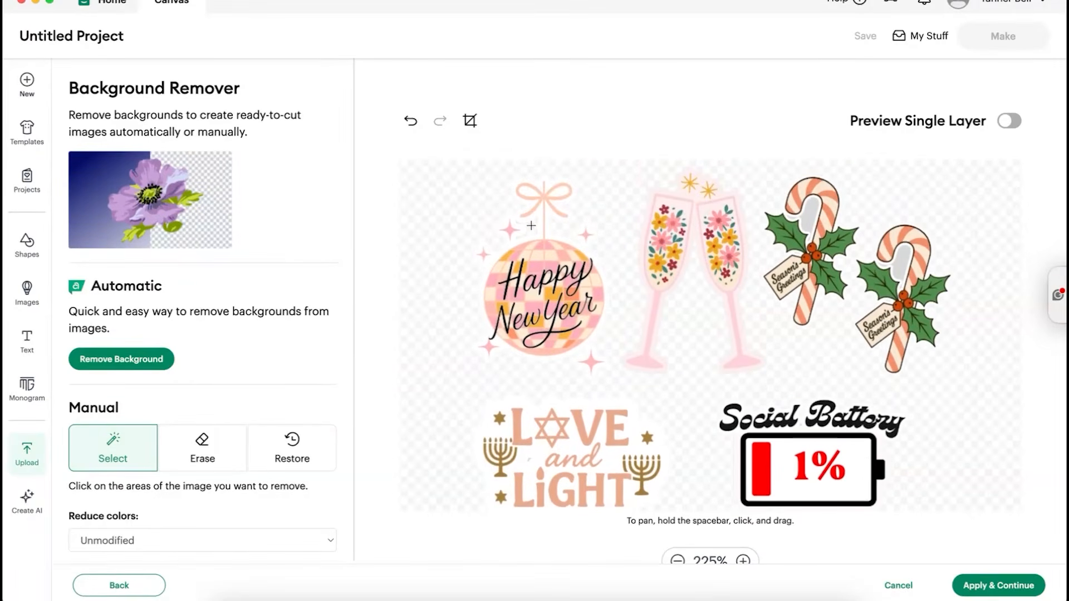
click(809, 214)
click(901, 265)
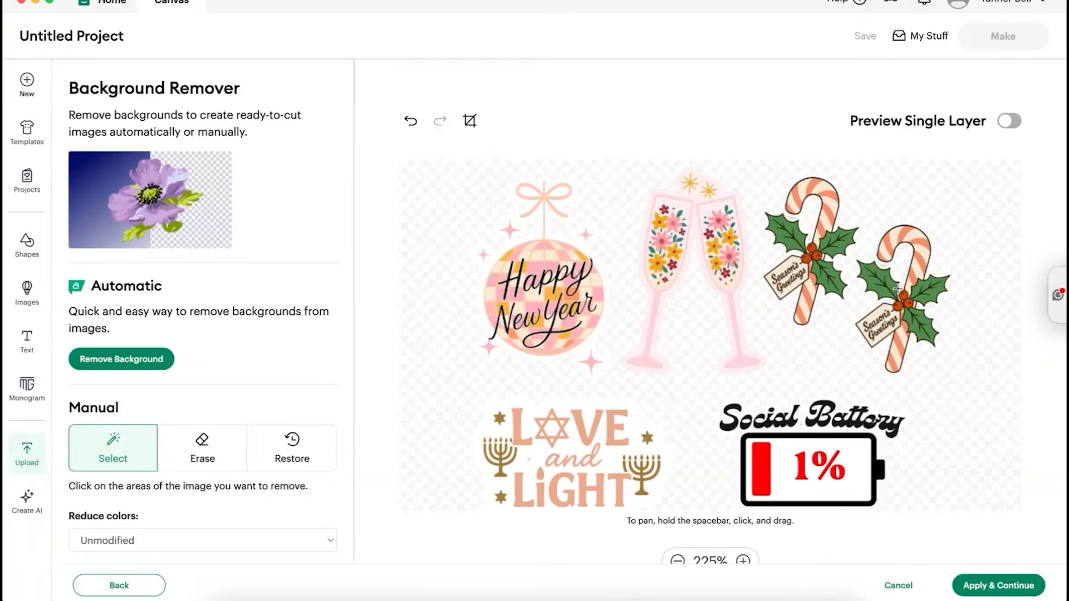
Undo the last removal and inspect the stickers up close for leftover background, especially around the Love and Light design
click(410, 125)
click(744, 562)
click(744, 562)
click(744, 561)
click(744, 561)
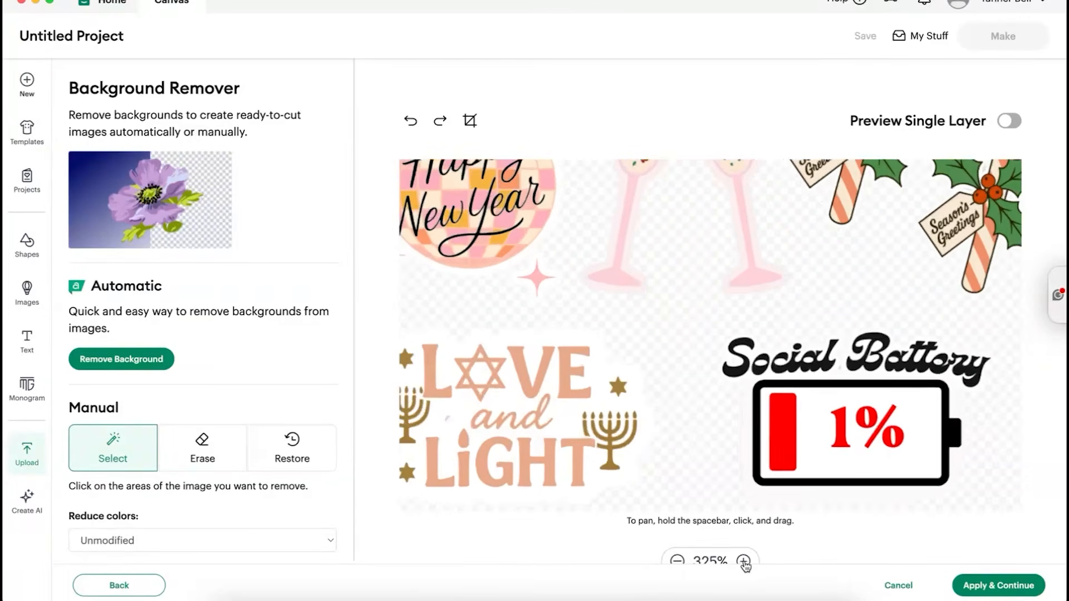
click(743, 561)
click(744, 561)
click(911, 272)
scroll(912, 273, left, 2)
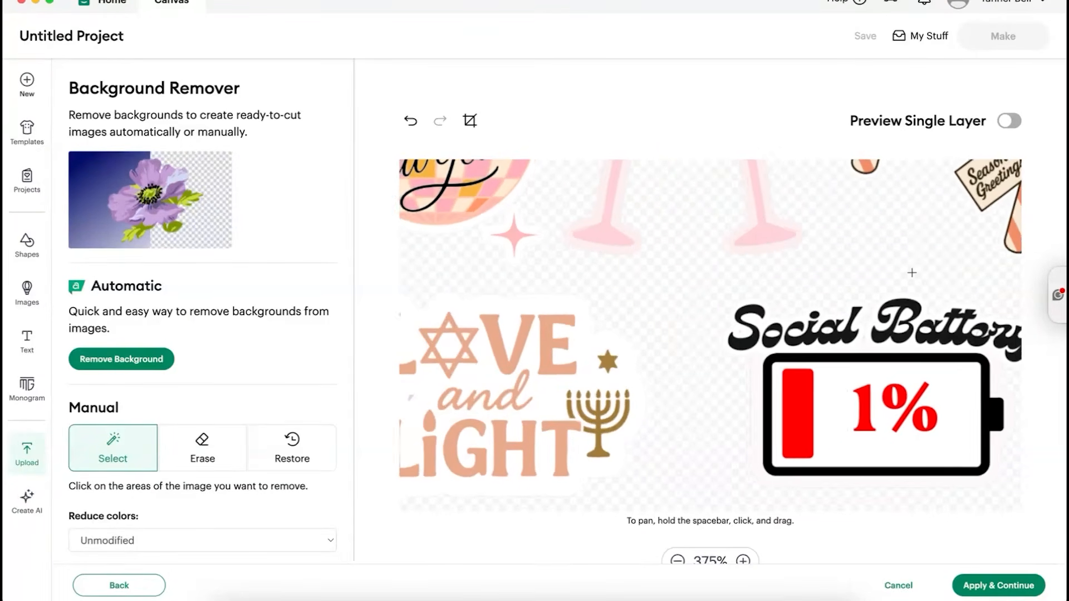
scroll(911, 272, right, 1)
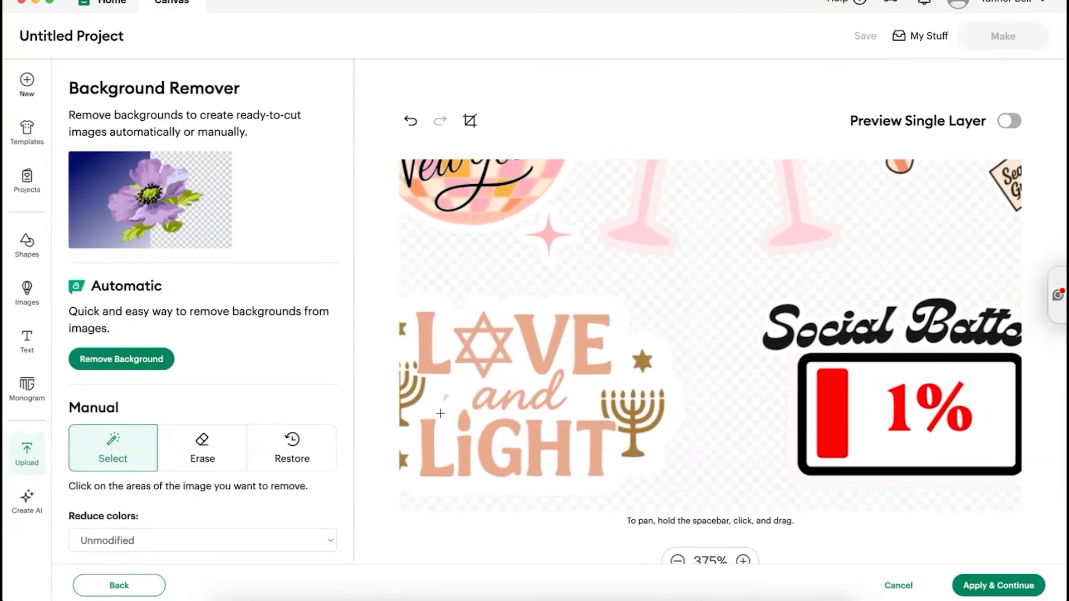
scroll(608, 403, right, 4)
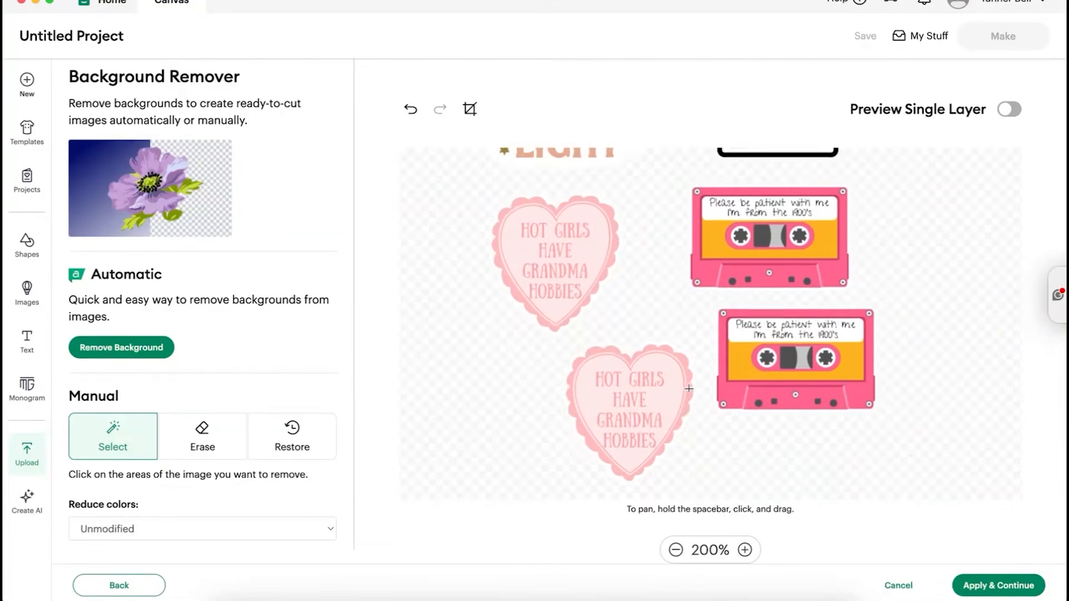
Apply the background removal and upload the sticker sheet to the canvas as a Flat Graphic
scroll(689, 389, down, 2)
click(998, 585)
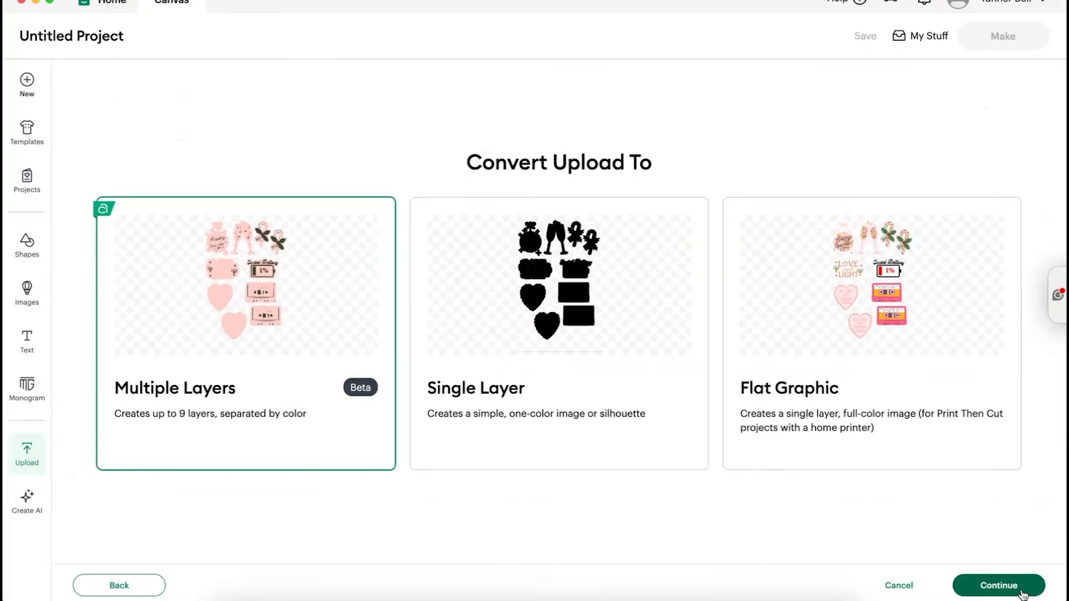
click(909, 317)
click(991, 587)
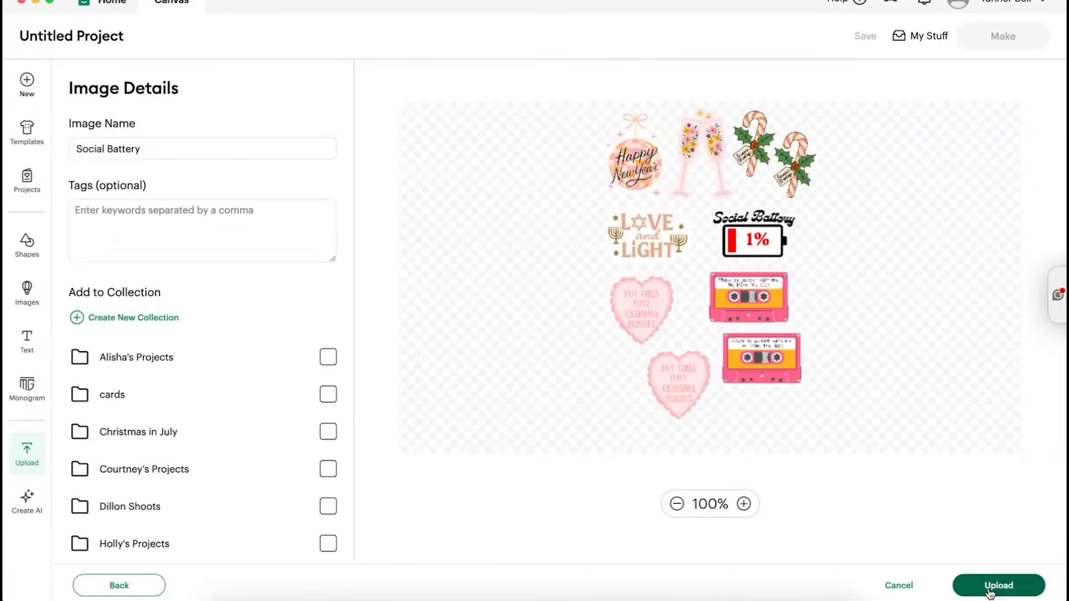
click(990, 592)
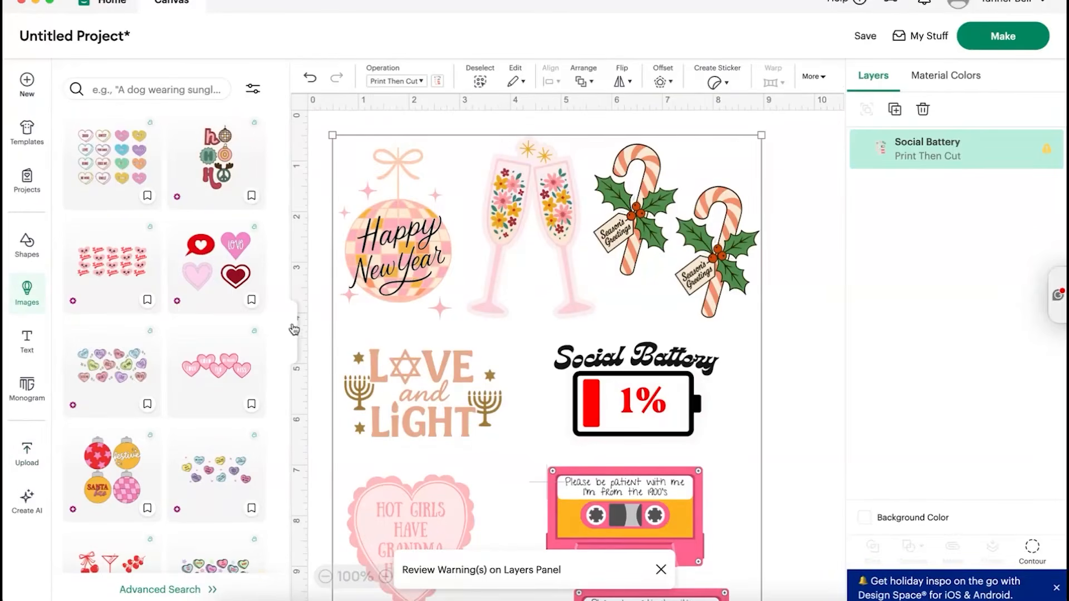
Collapse the image library and set the sticker sheet's width to 6 in
click(292, 331)
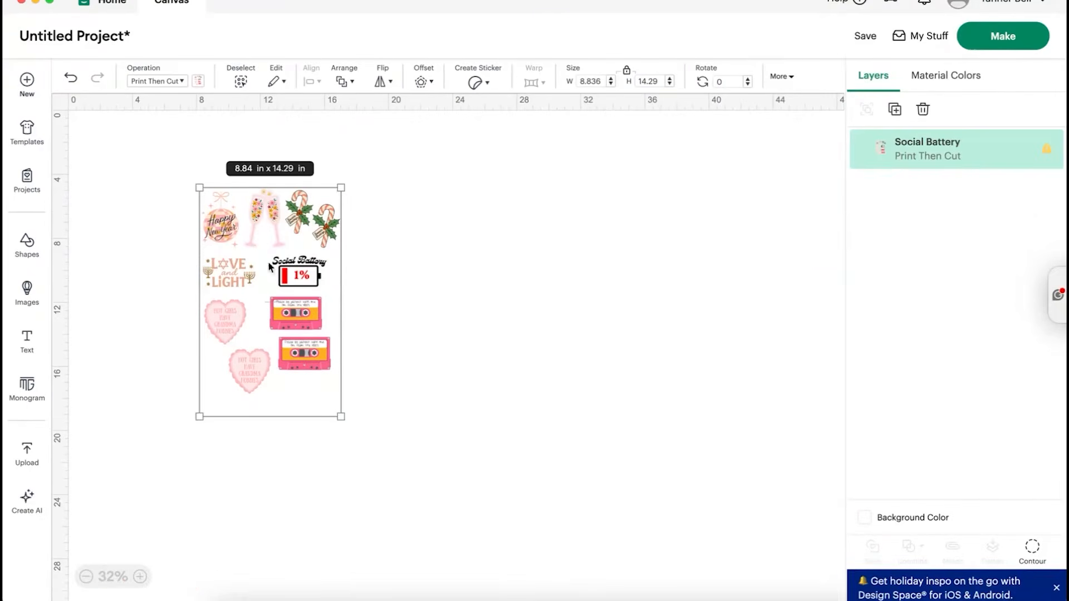
double_click(597, 82)
text(6)
key(Return)
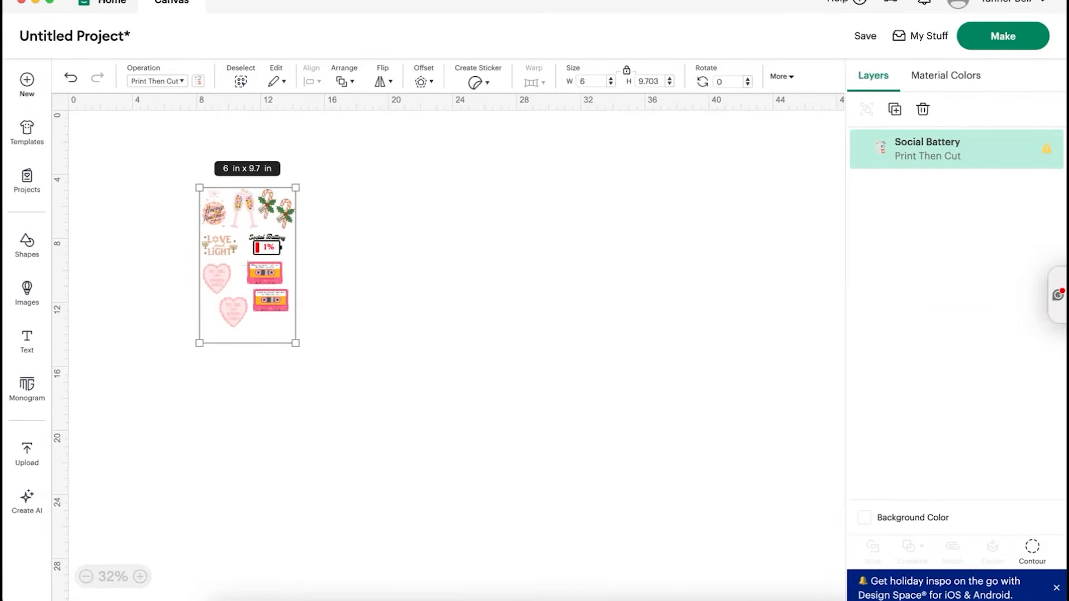
Reduce the sticker sheet's height to 9 in and give the canvas a light gray background color
scroll(113, 228, up, 5)
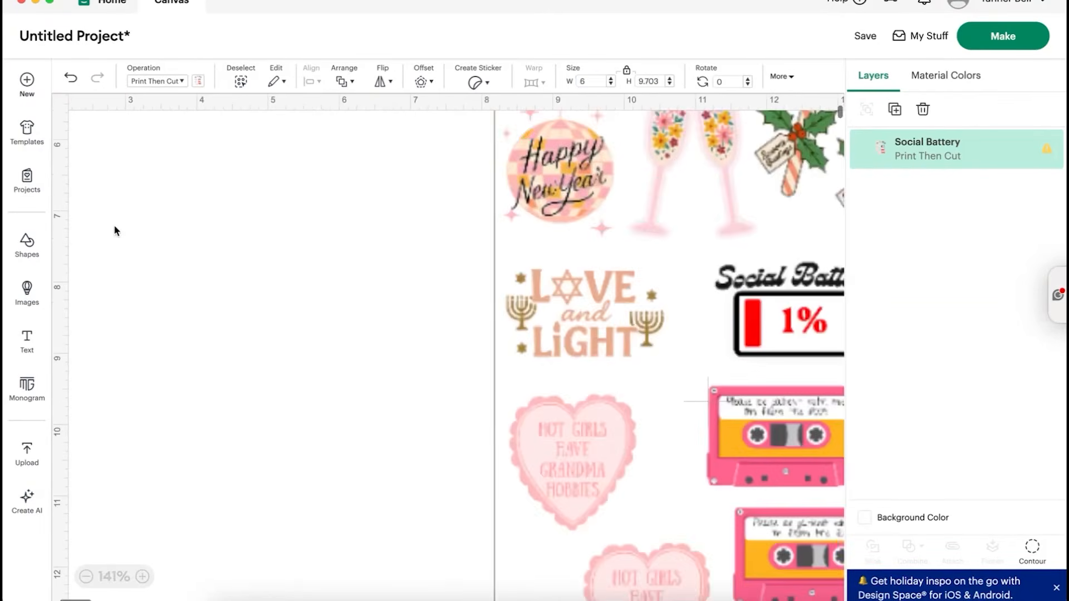
scroll(110, 234, down, 3)
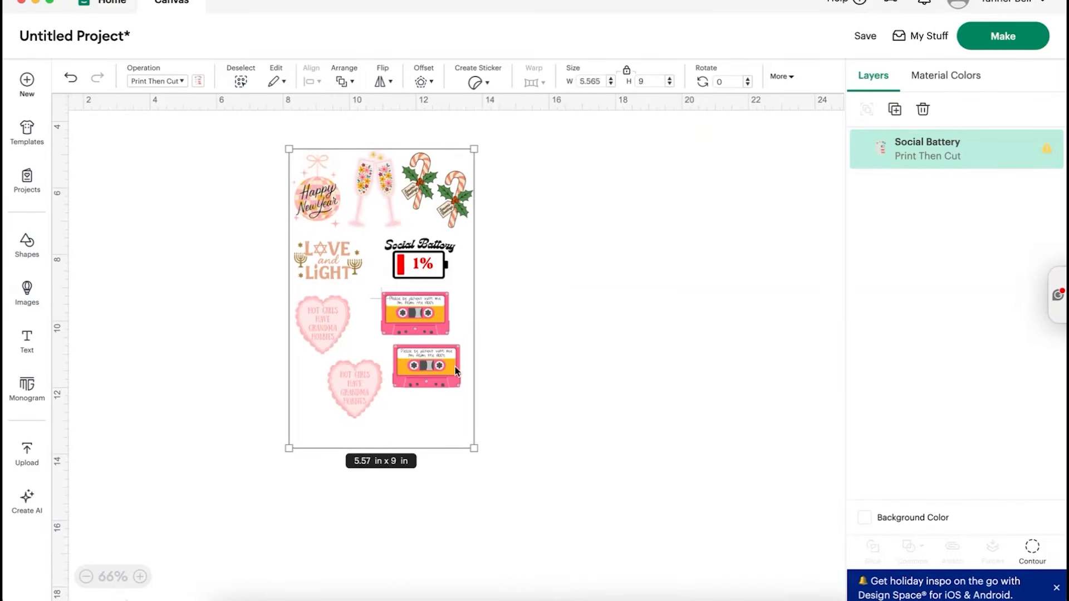
click(864, 517)
click(899, 448)
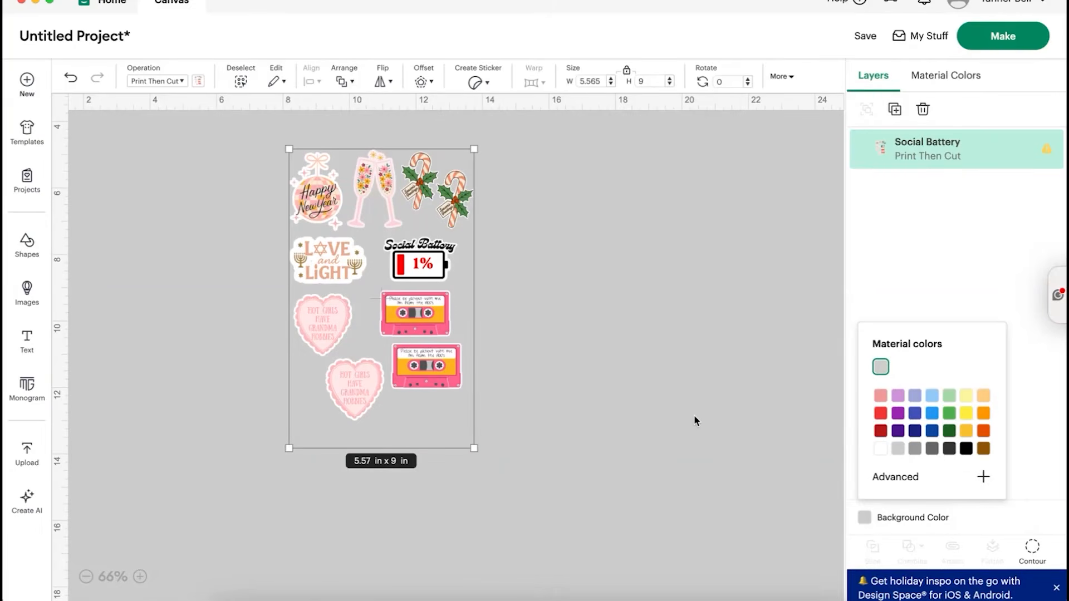
Start making the project, set the material size to 8.5 in x 11 in (Letter) and reposition the sheet within the printable area
click(1001, 37)
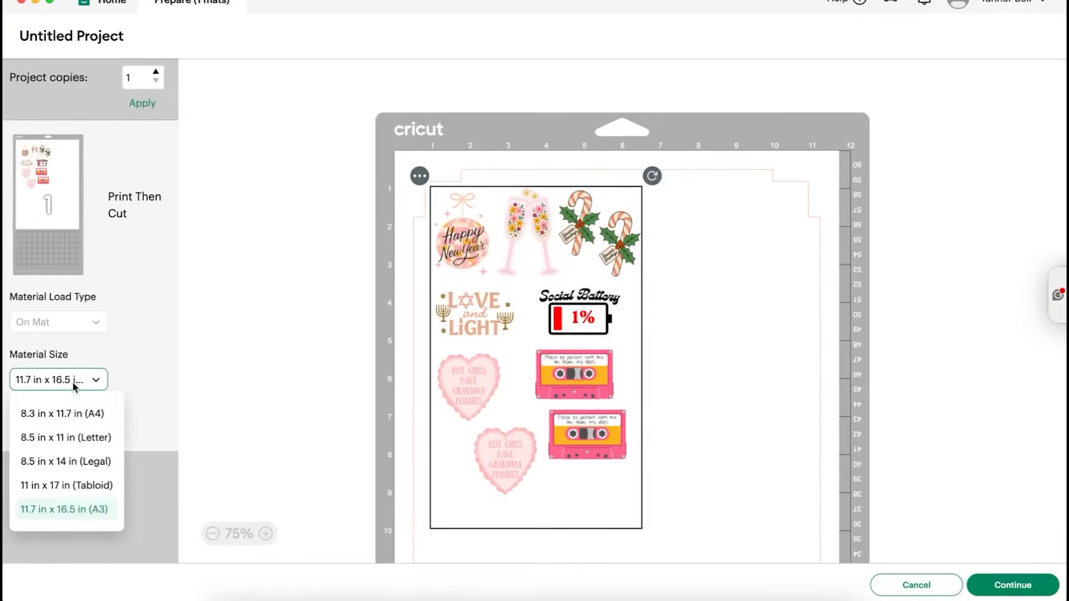
click(78, 439)
mouse_move(533, 342)
mouse_down()
mouse_move(545, 358)
mouse_move(551, 344)
mouse_up()
scroll(550, 343, down, 2)
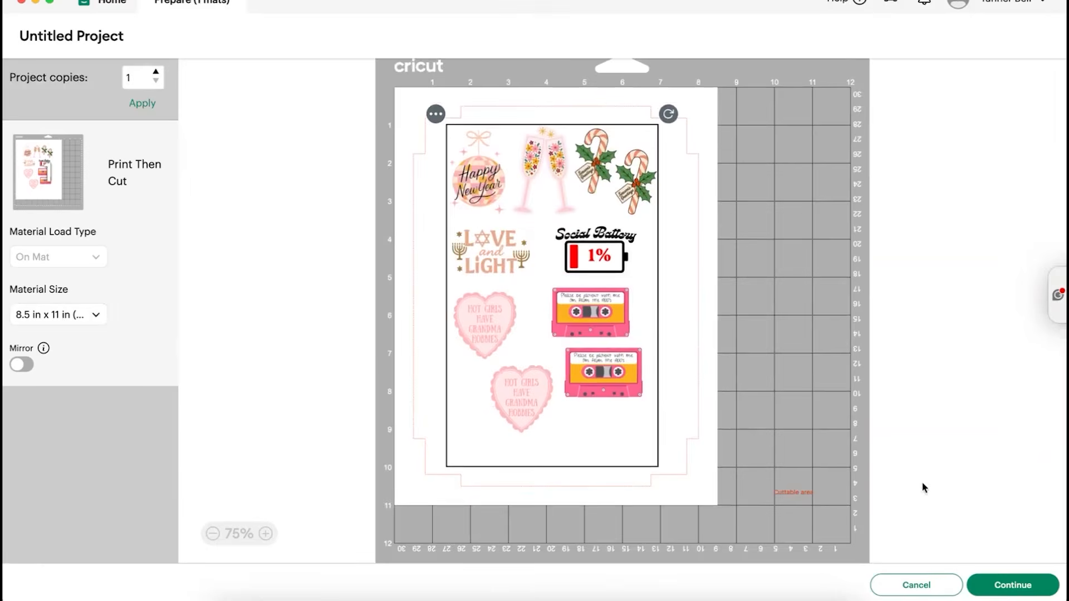
Continue to printing, turn off Add Bleed, turn on Use System Dialog and send the sheet to the printer
click(996, 588)
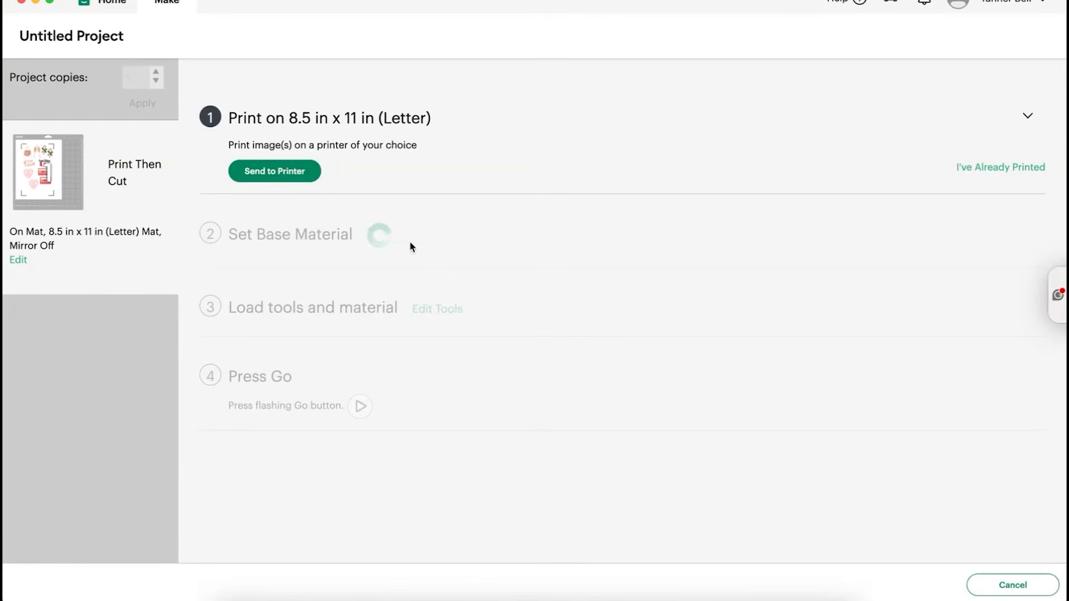
click(296, 175)
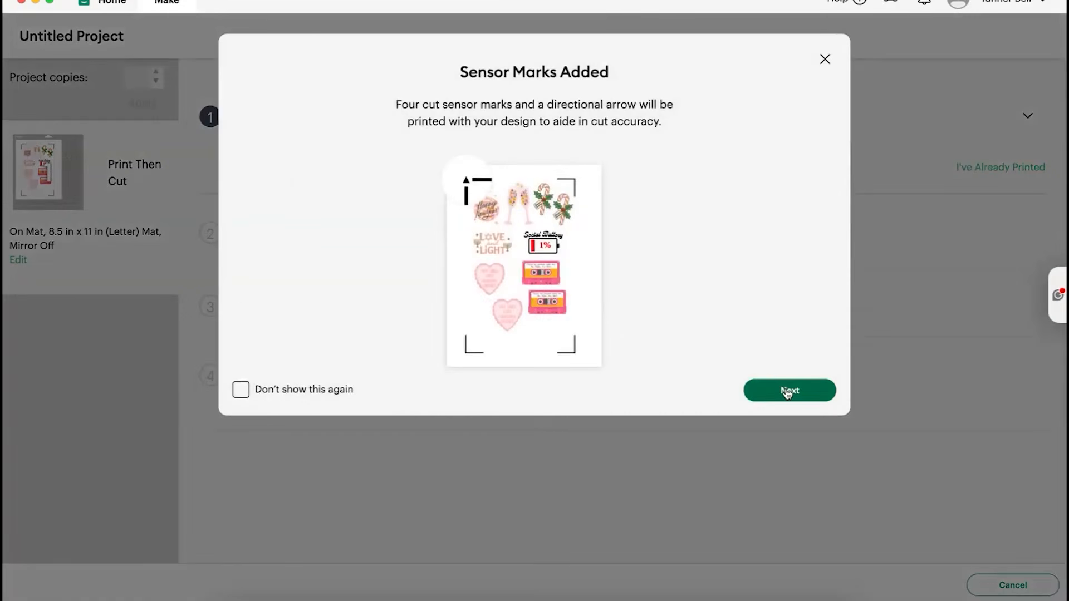
click(788, 390)
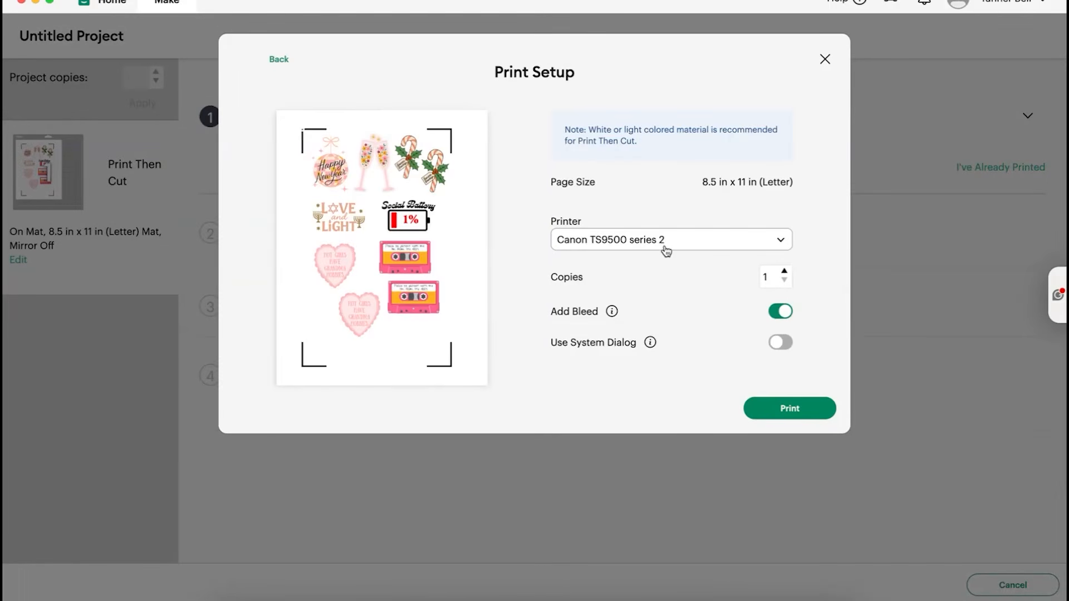
click(782, 314)
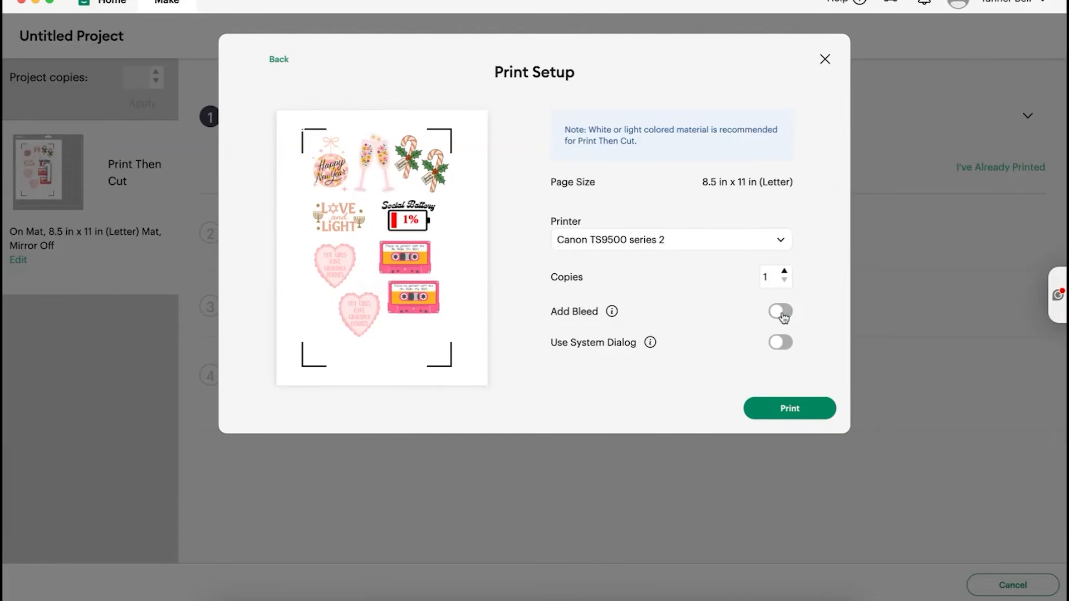
click(780, 347)
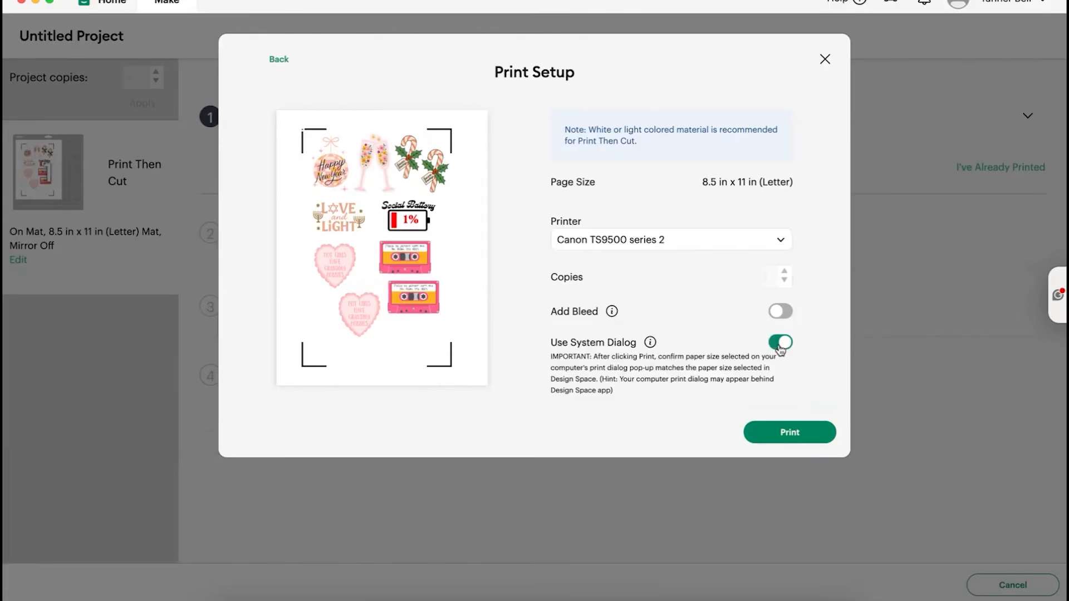
click(794, 437)
Reveal the system print dialog behind the Design Space window and set its paper feed to Rear Tray and print quality to Best
drag(492, 3, 482, 194)
click(457, 107)
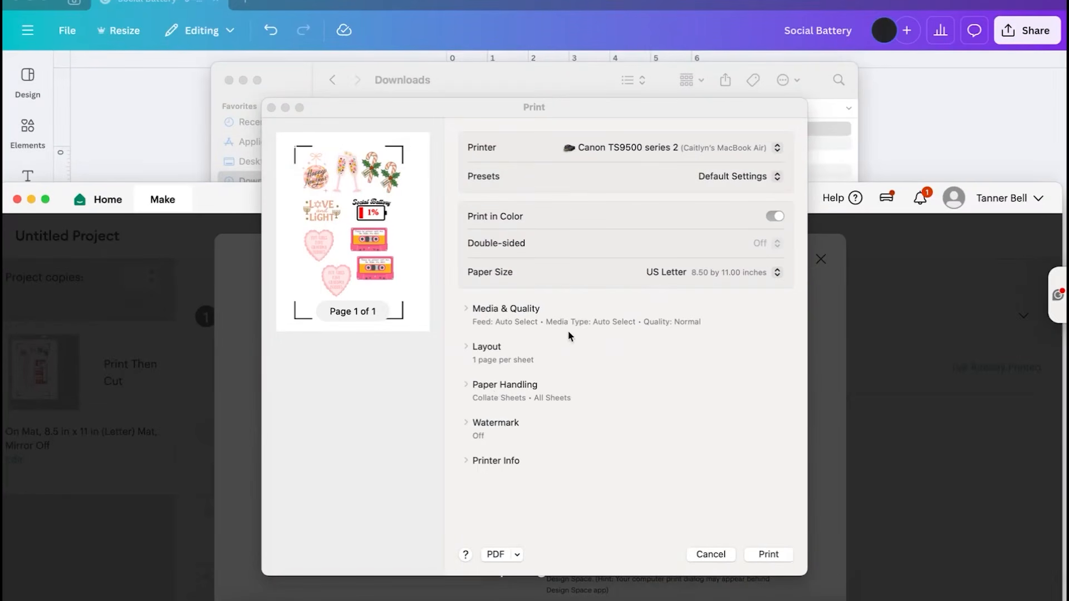
click(466, 309)
click(755, 333)
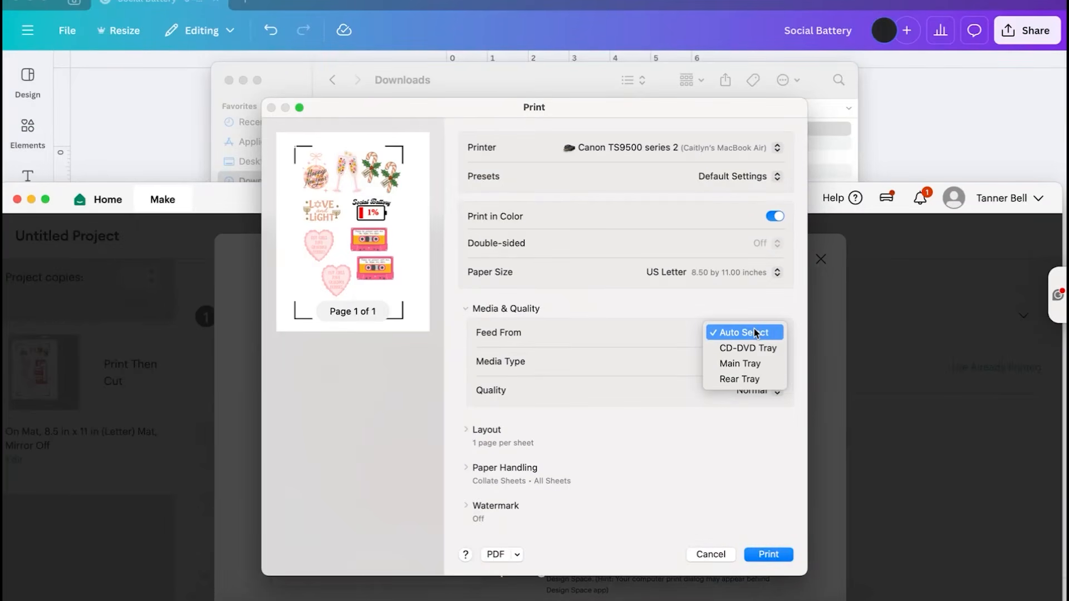
click(755, 382)
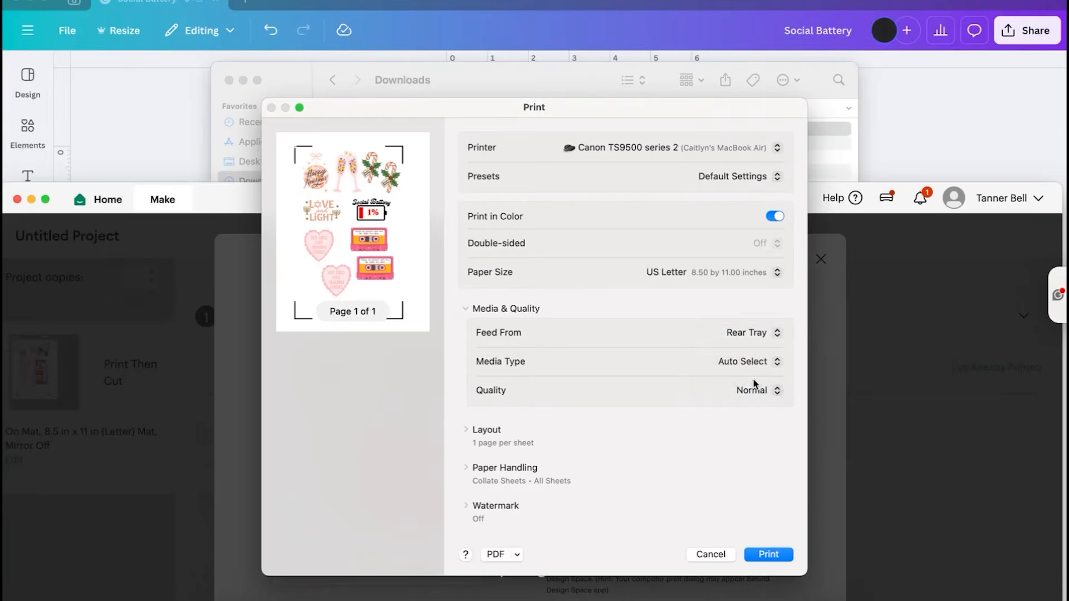
click(755, 389)
click(758, 405)
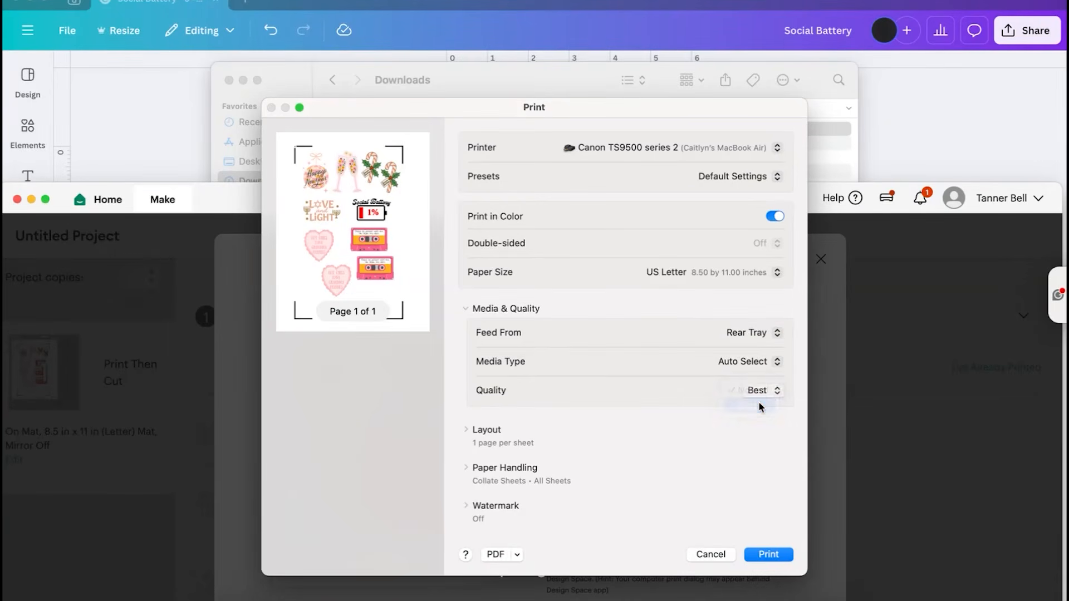
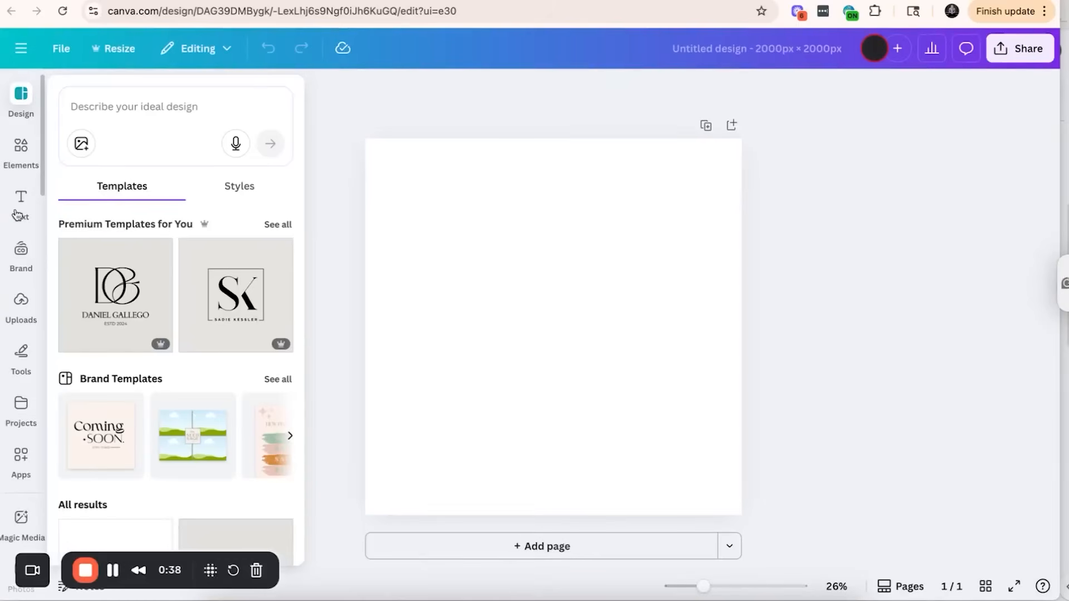
In the blank 2000 px × 2000 px Canva design, add a text box and set its font to MGL Marigold Morning Regular
click(456, 253)
key(t)
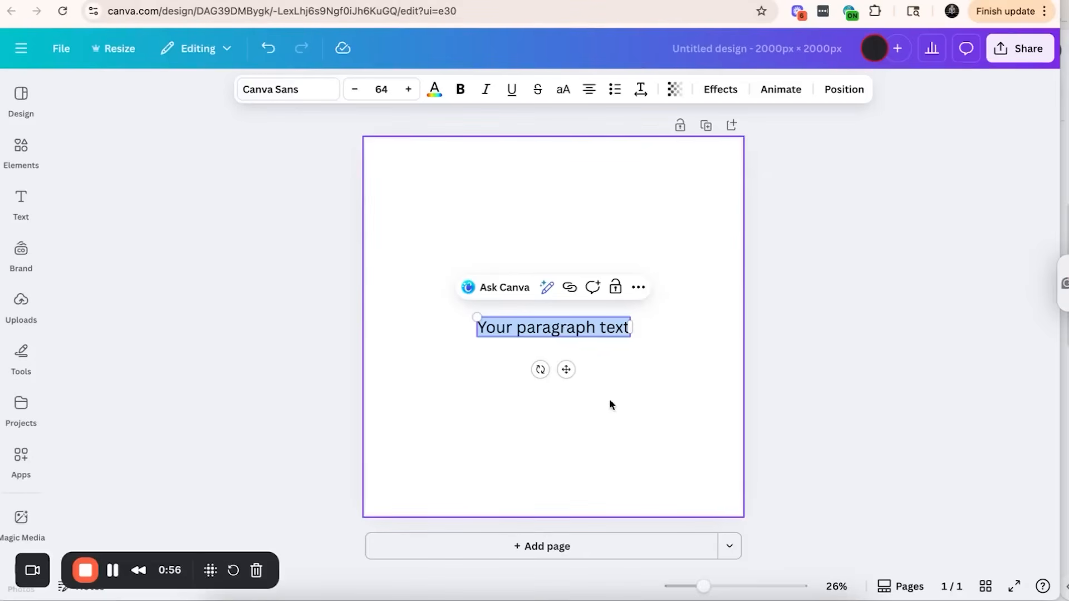
click(281, 95)
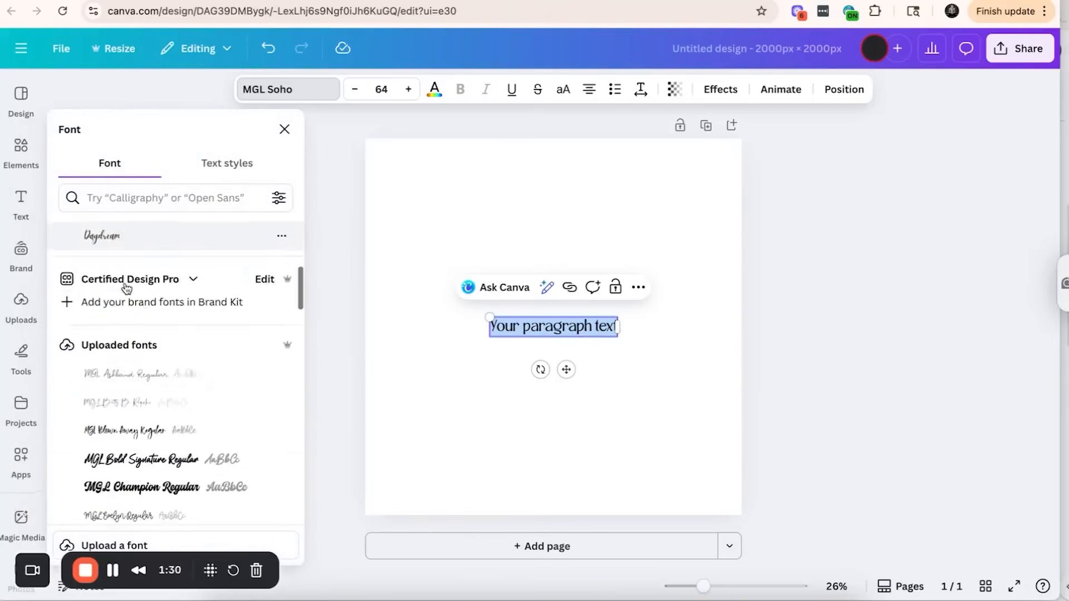
scroll(126, 288, down, 5)
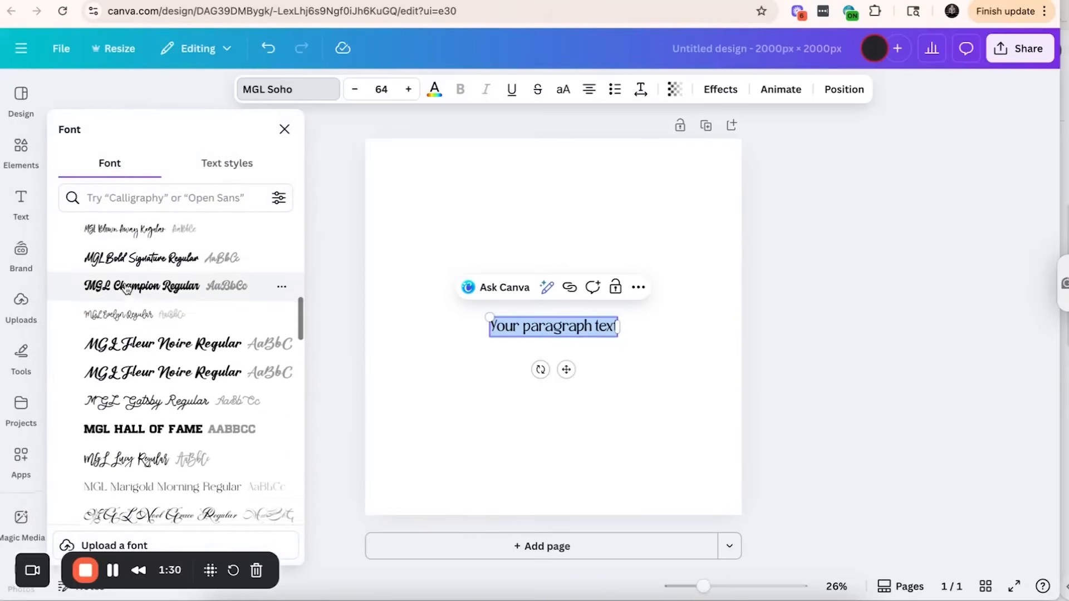
scroll(126, 287, up, 5)
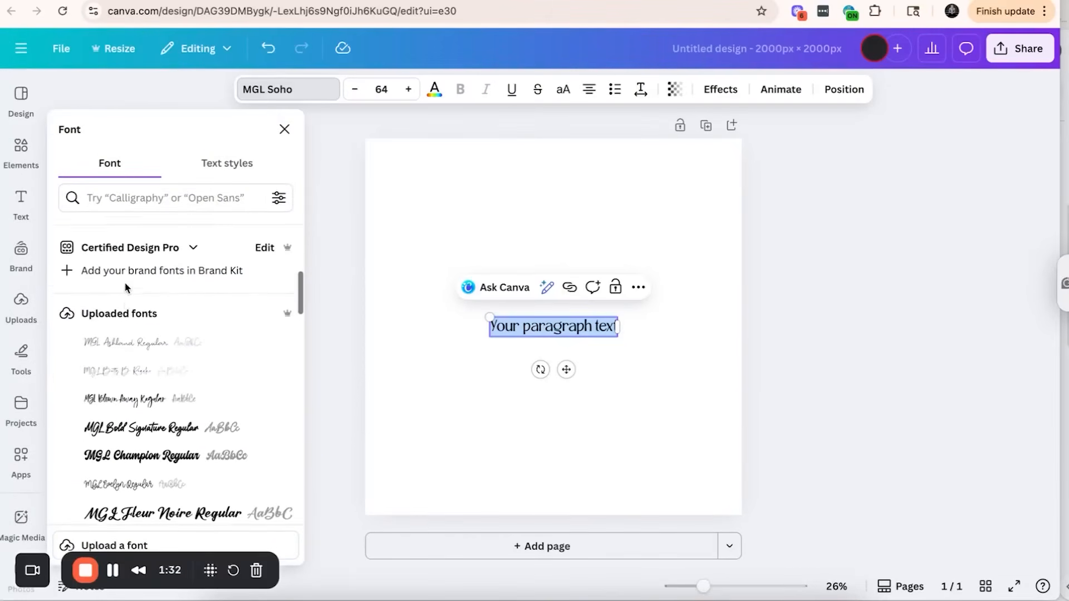
scroll(125, 282, down, 4)
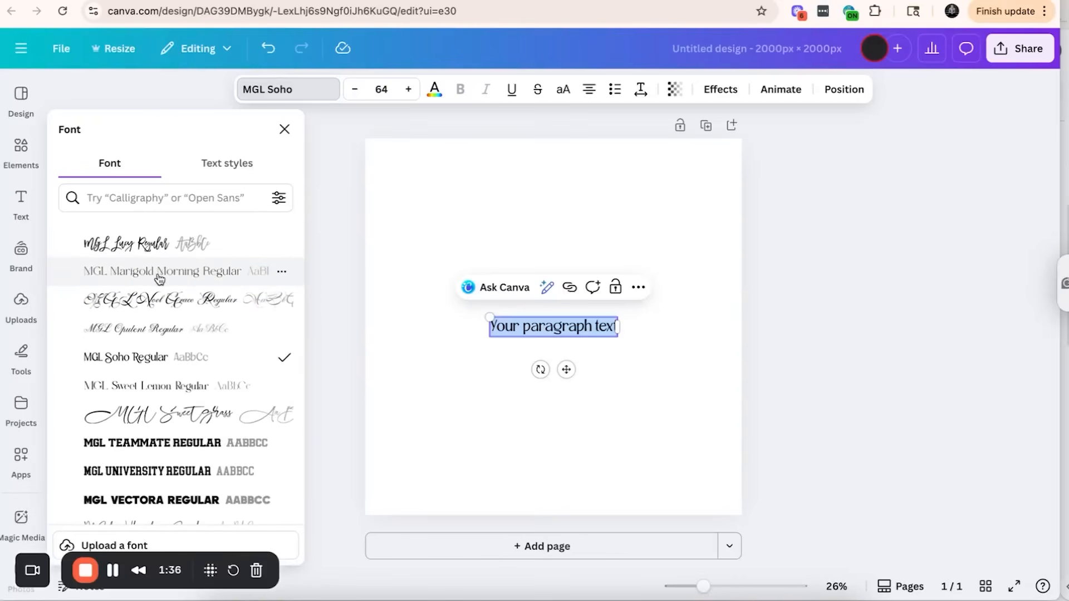
click(160, 278)
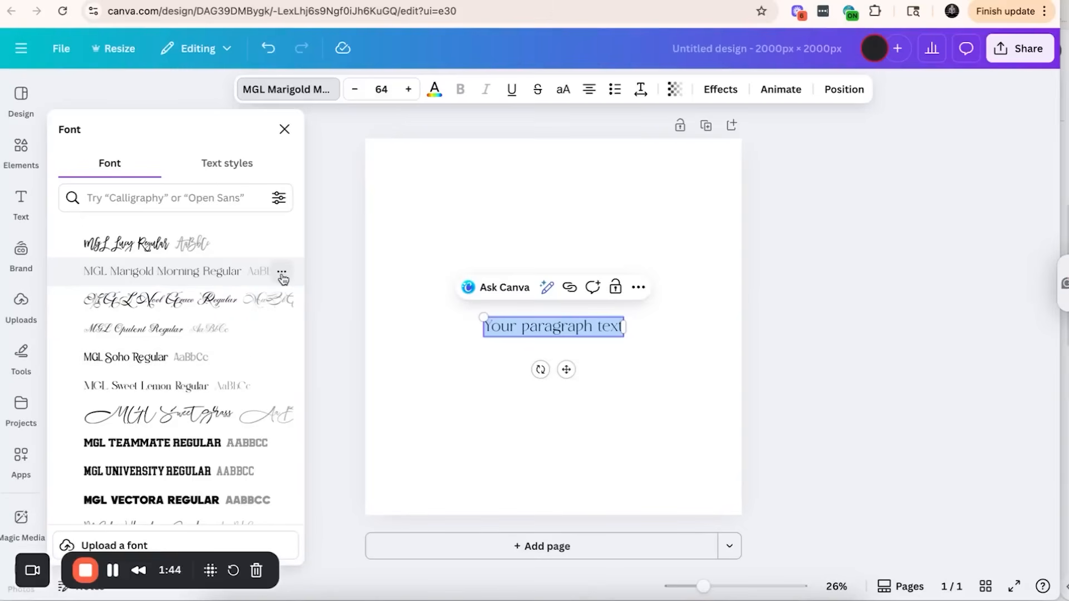
Star the MGL Marigold Morning Regular font and apply the starred Newake Demo font to the text
click(282, 273)
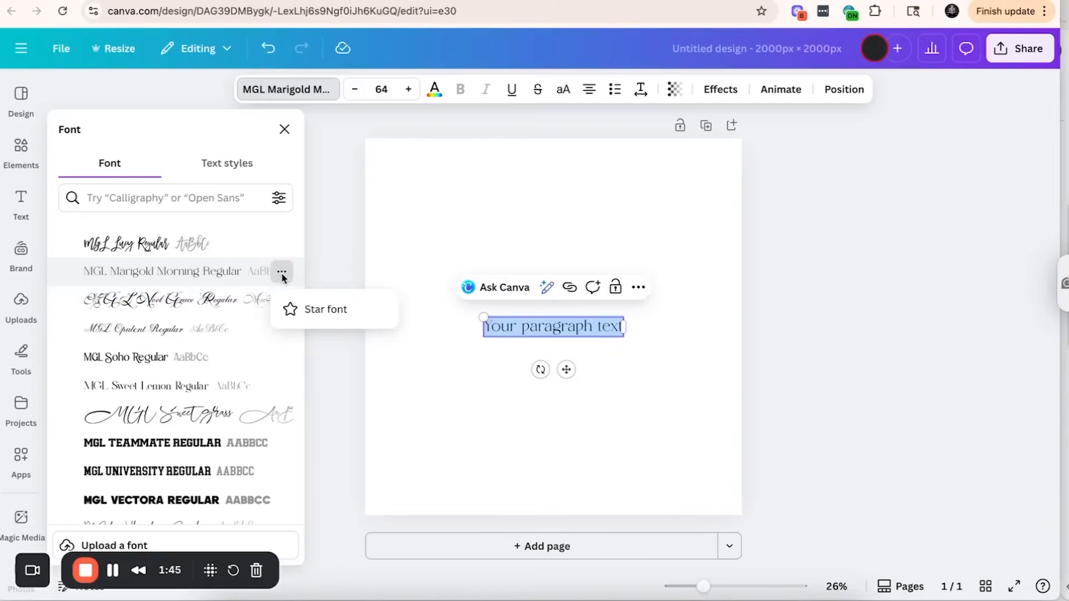
click(326, 309)
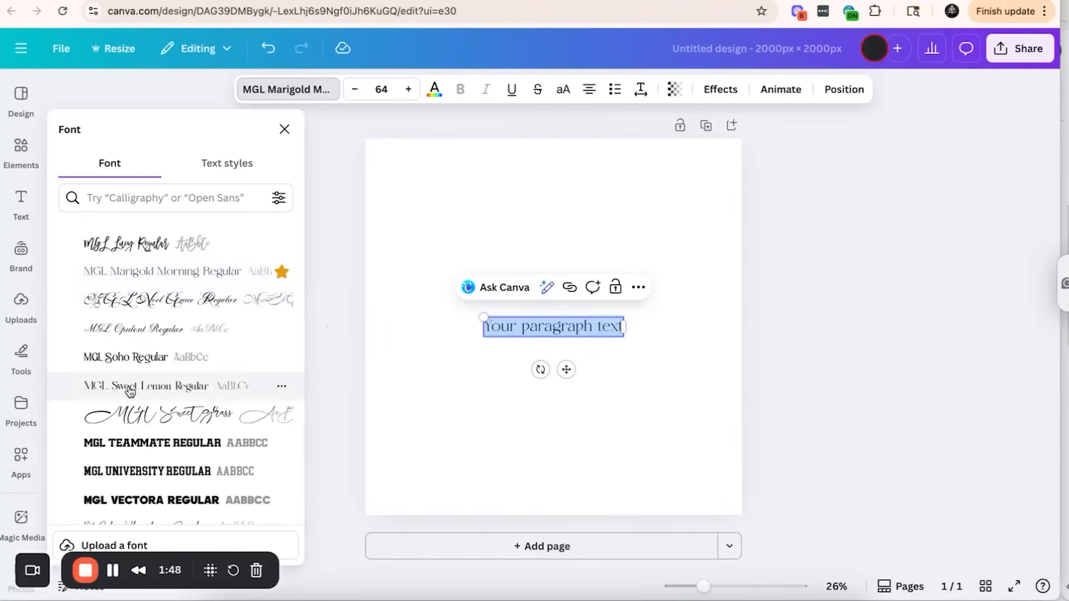
scroll(167, 362, up, 5)
scroll(147, 356, down, 1)
scroll(124, 252, up, 1)
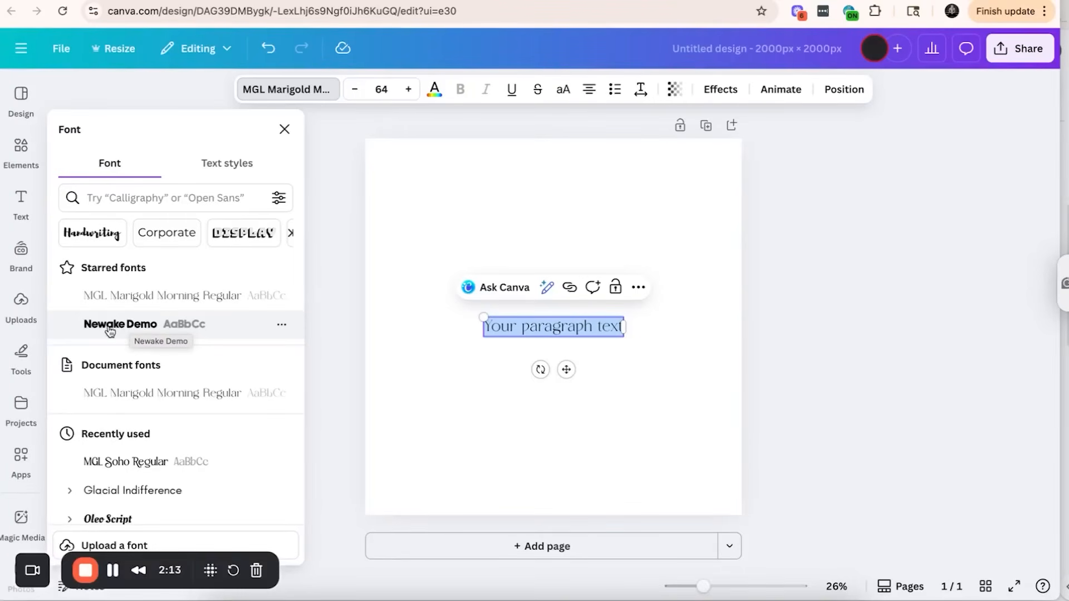
click(110, 328)
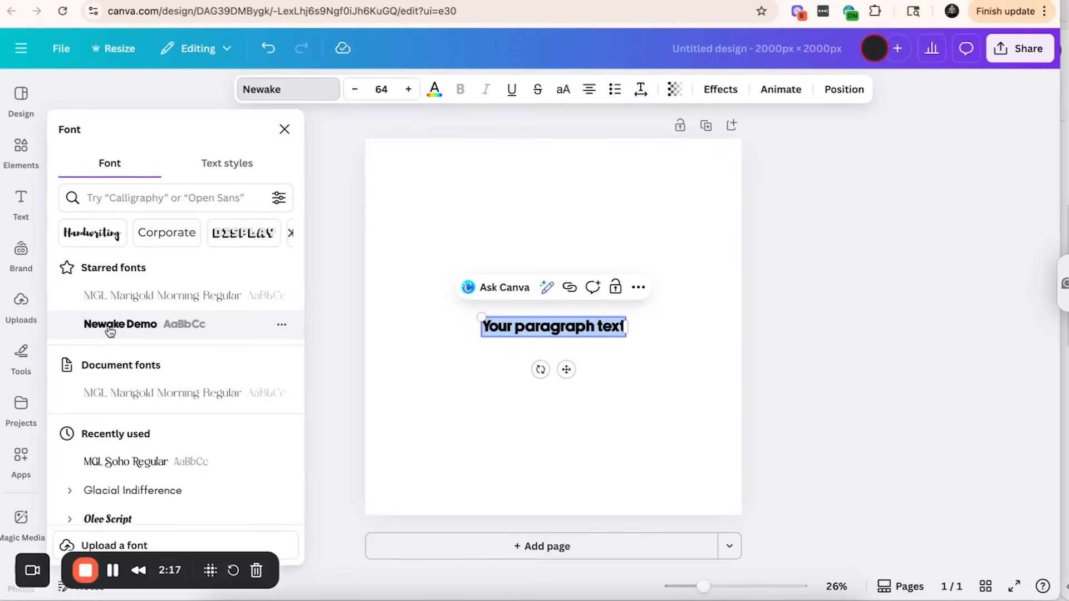
Enlarge the text to about size 109 and move it to the horizontal center, slightly above the middle of the page
click(461, 428)
click(493, 320)
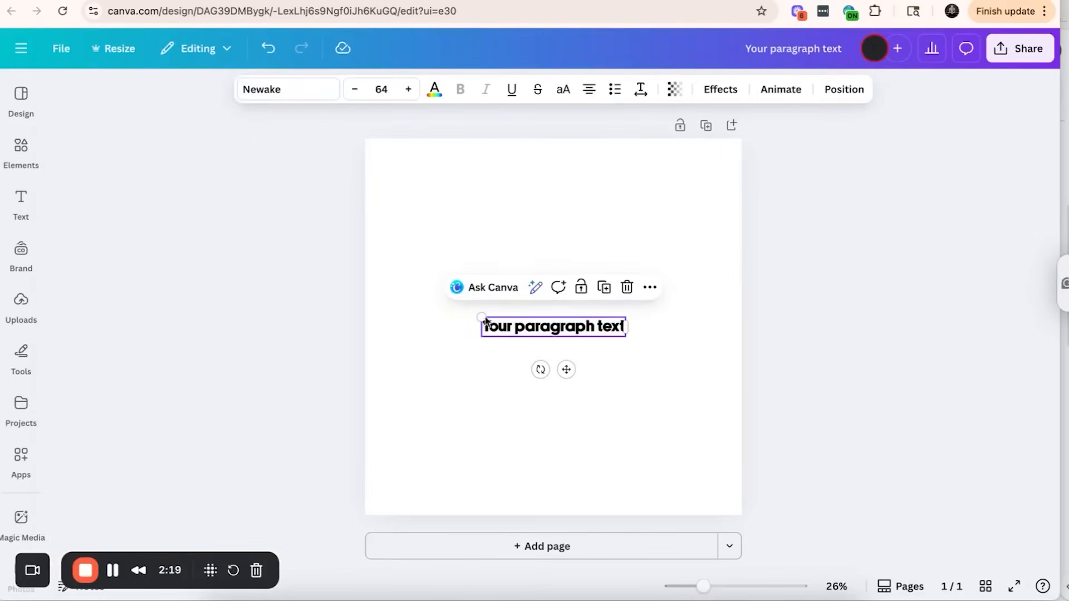
drag(479, 313, 387, 266)
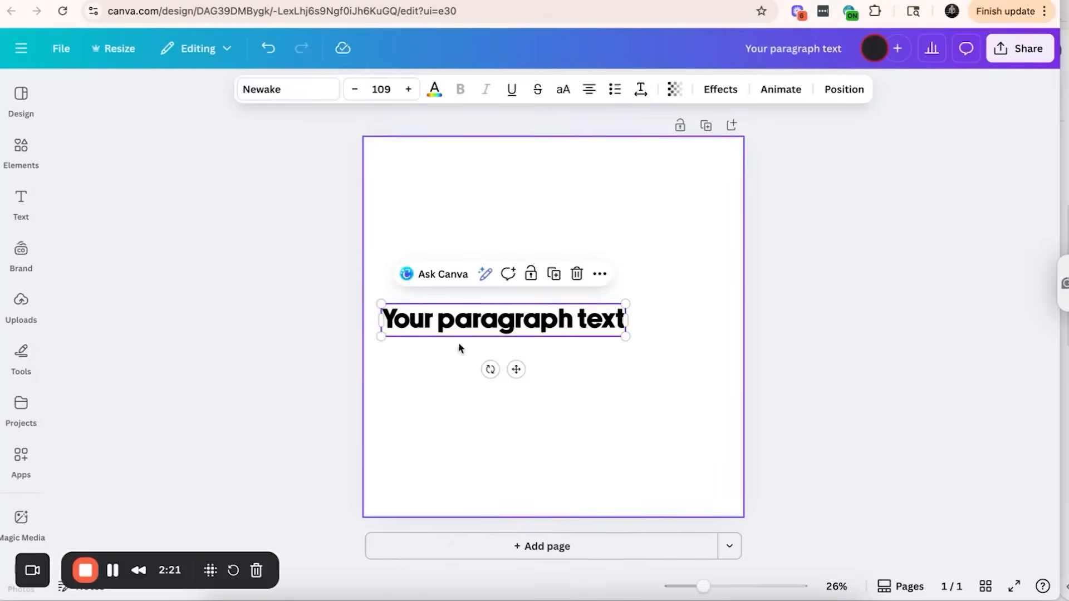
drag(519, 368, 570, 332)
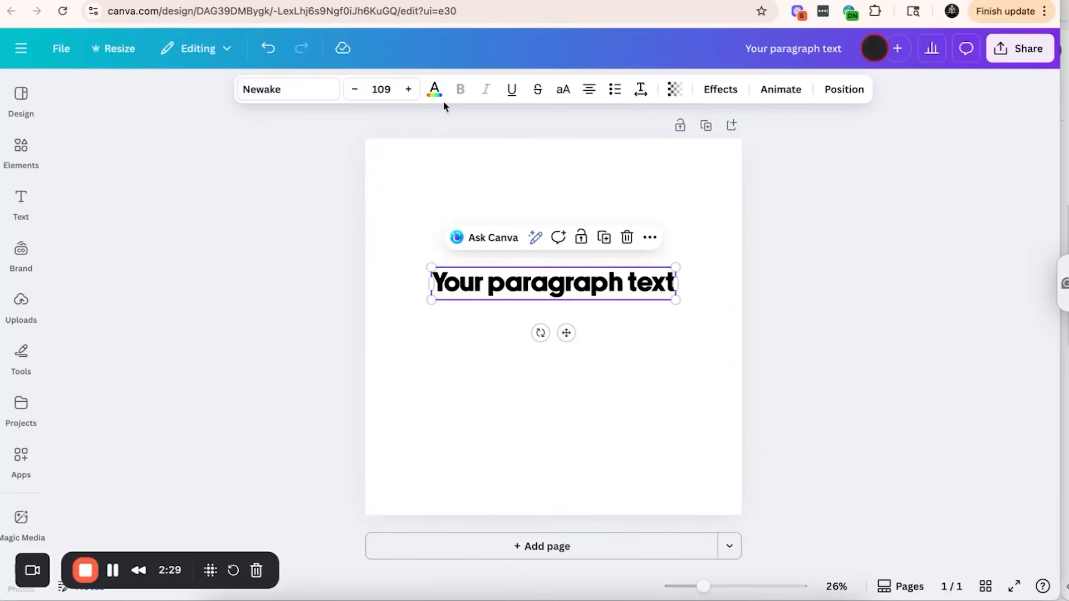
Try the default red-to-purple gradient and the metallic gold, copper and rose gold gradients as the text color
click(434, 89)
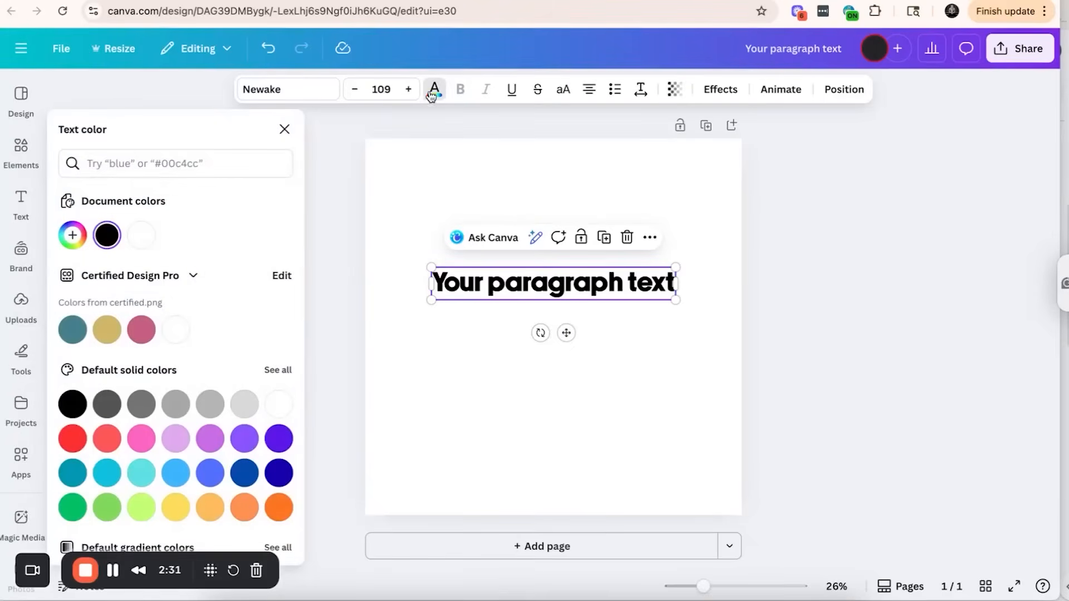
scroll(167, 390, down, 2)
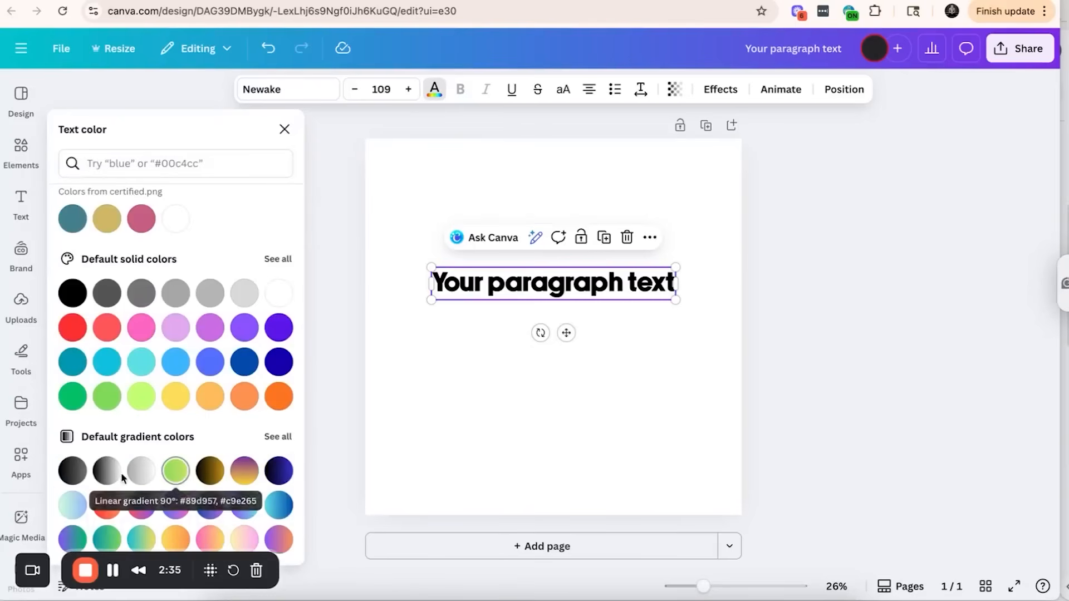
click(144, 508)
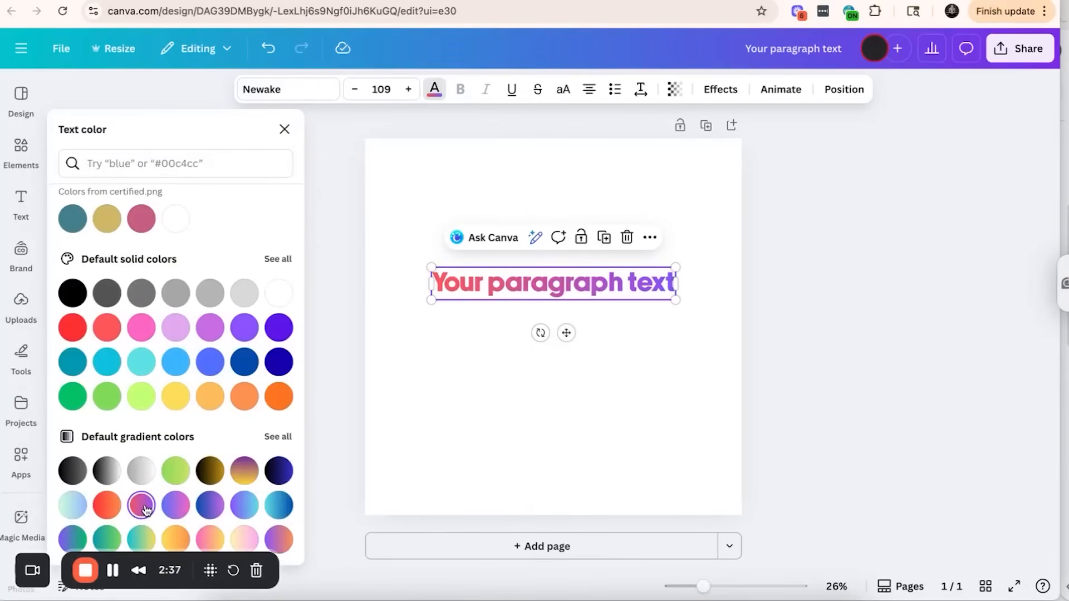
click(277, 437)
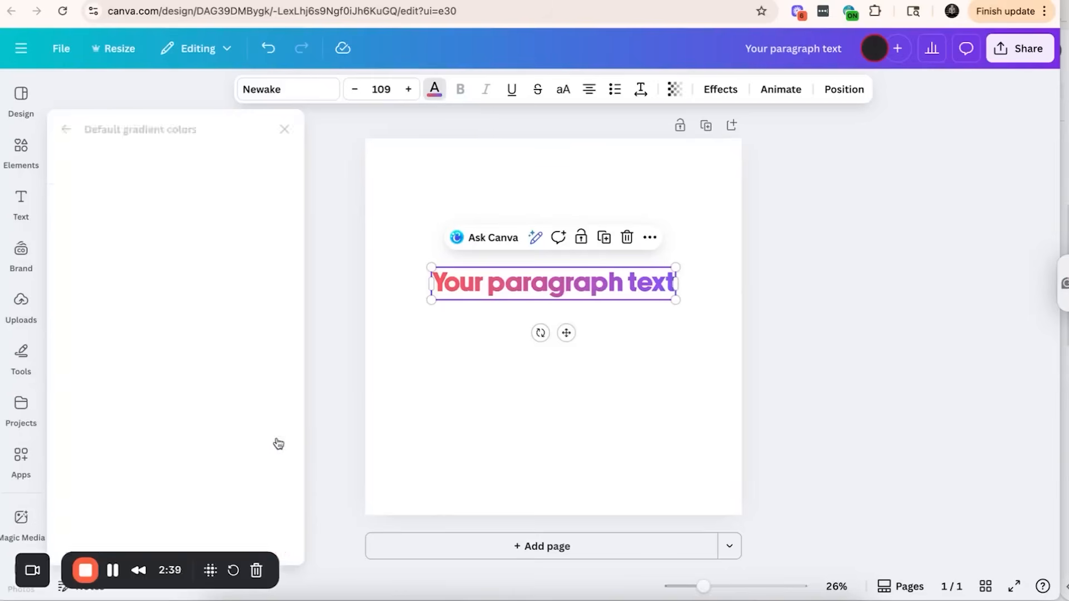
scroll(148, 415, down, 3)
click(140, 536)
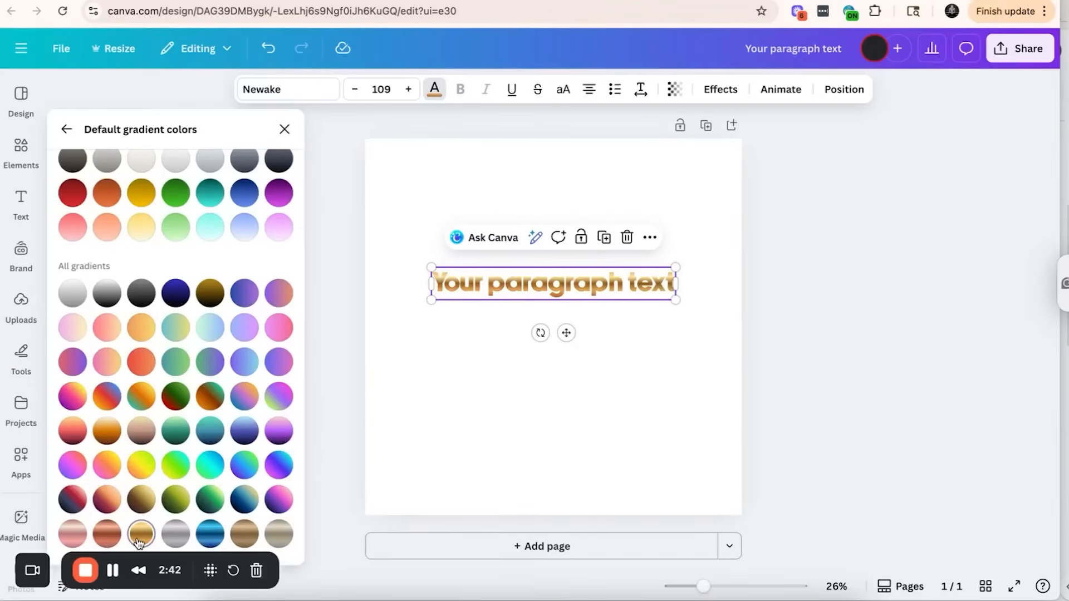
click(107, 533)
click(70, 535)
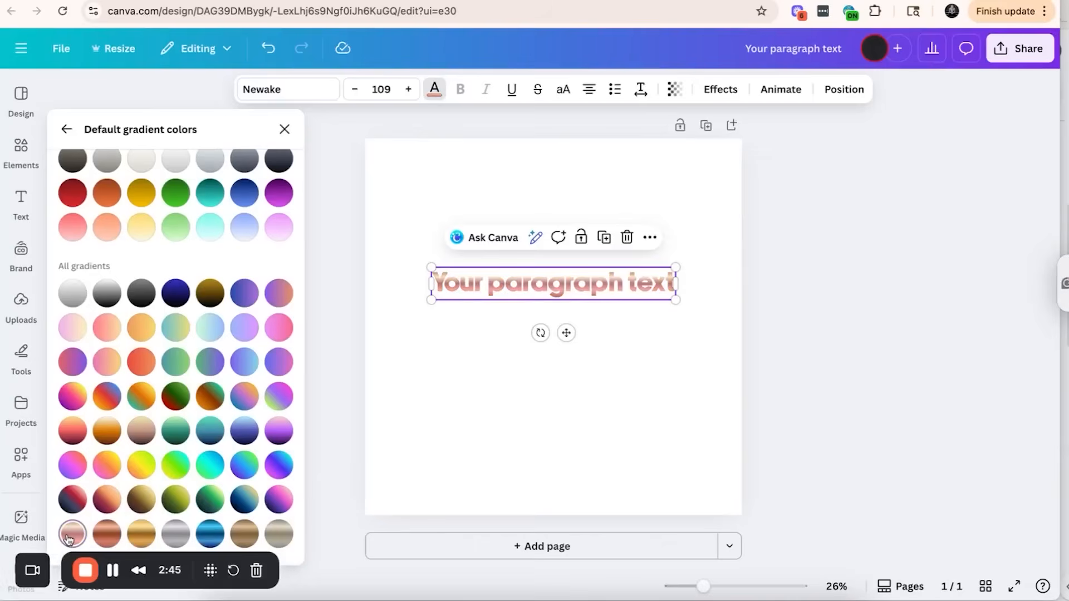
Try the purple-to-yellow warm gradient and the monochromatic aqua, teal and green gradients on the text
scroll(179, 389, up, 3)
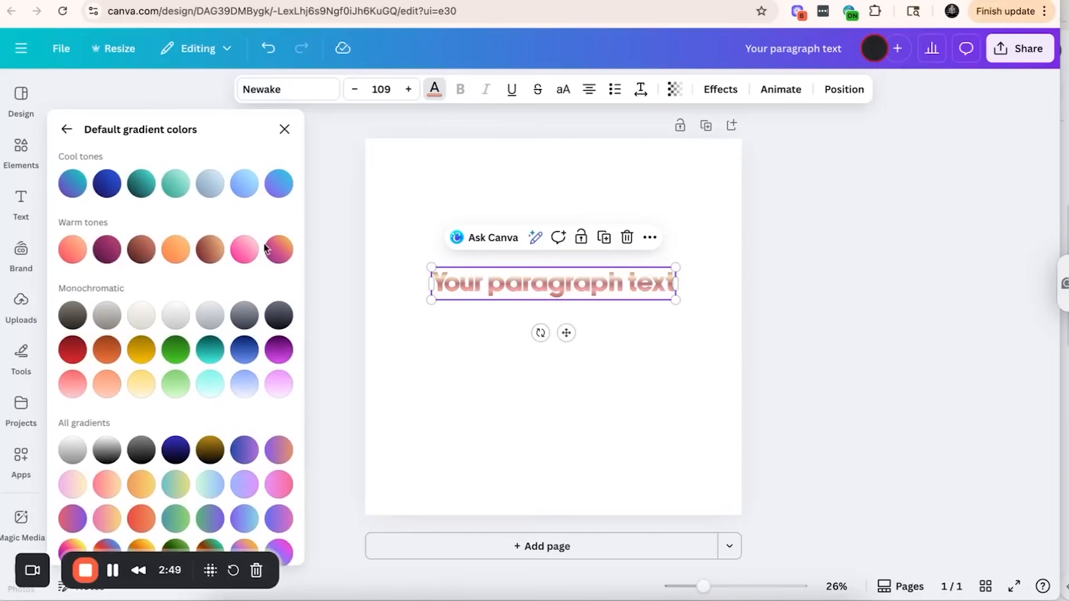
click(273, 249)
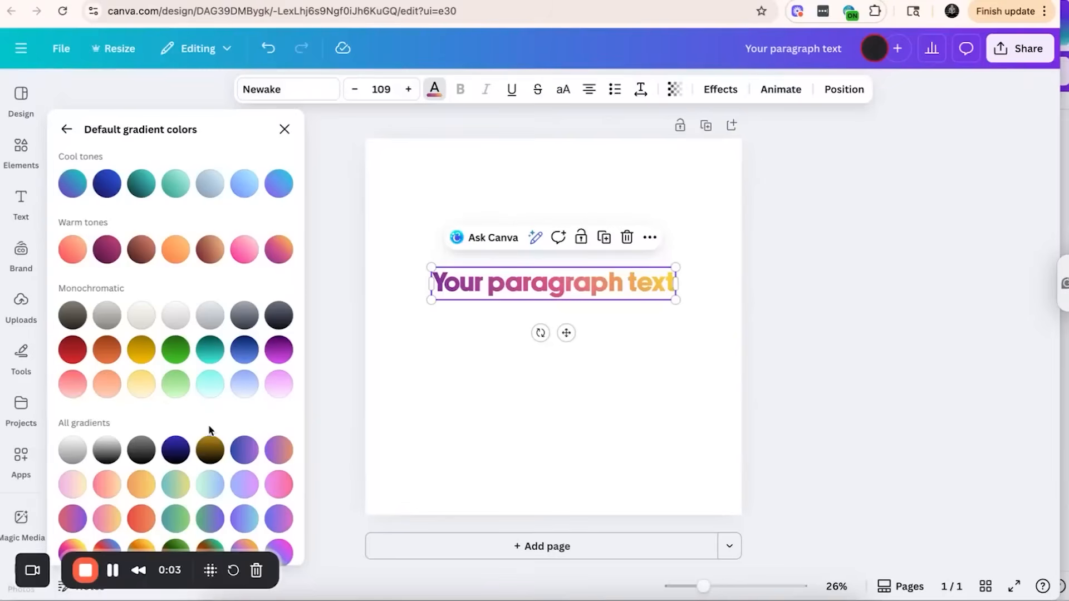
scroll(210, 437, down, 3)
scroll(202, 414, up, 1)
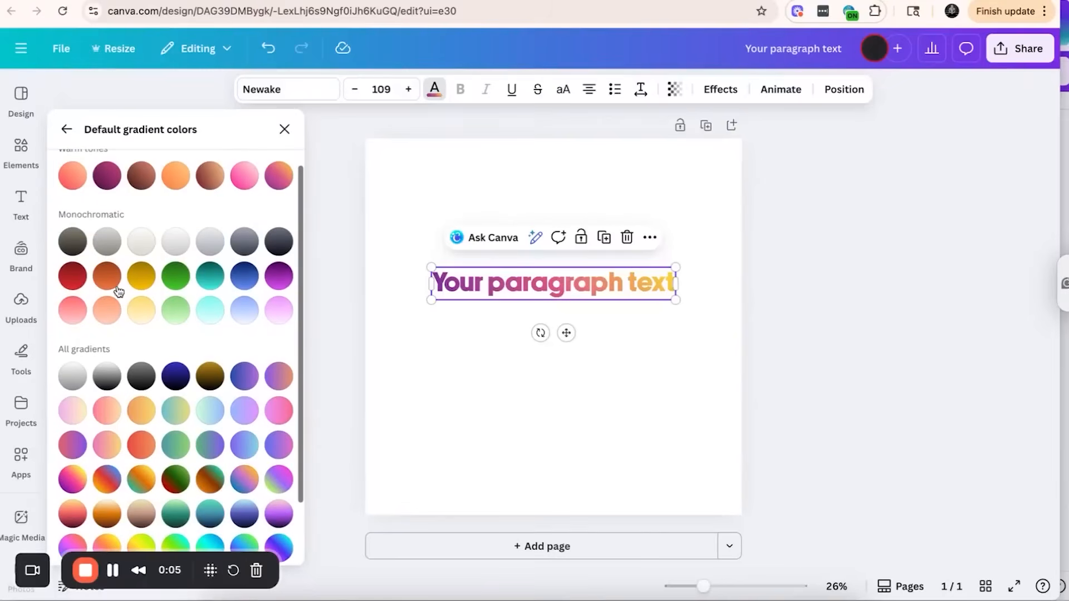
click(209, 311)
click(199, 268)
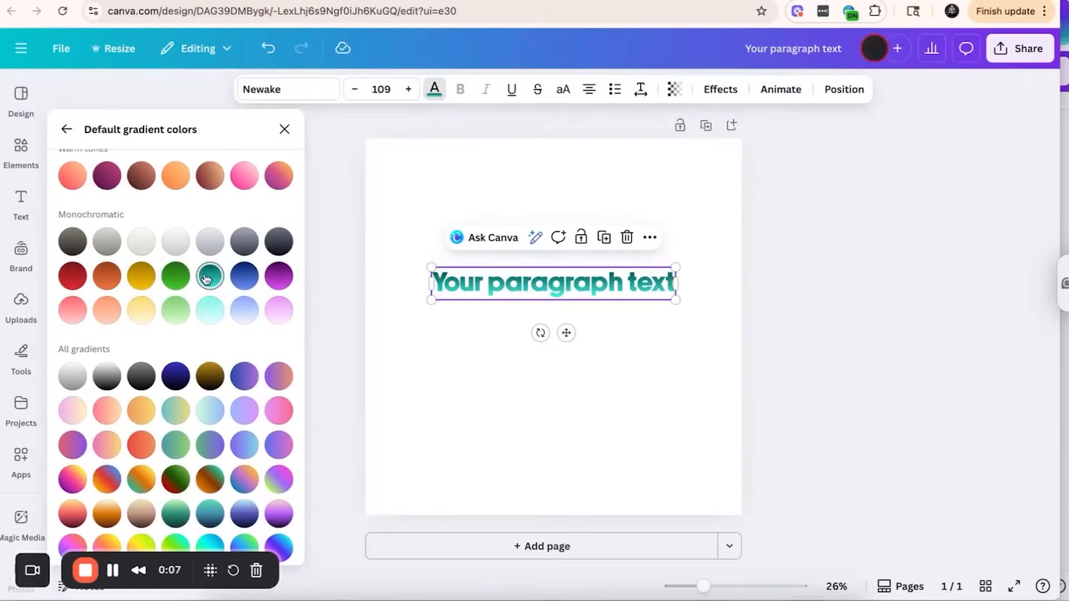
click(178, 280)
Apply the metallic gold gradient from the full set of default gradients to the text
scroll(201, 409, down, 2)
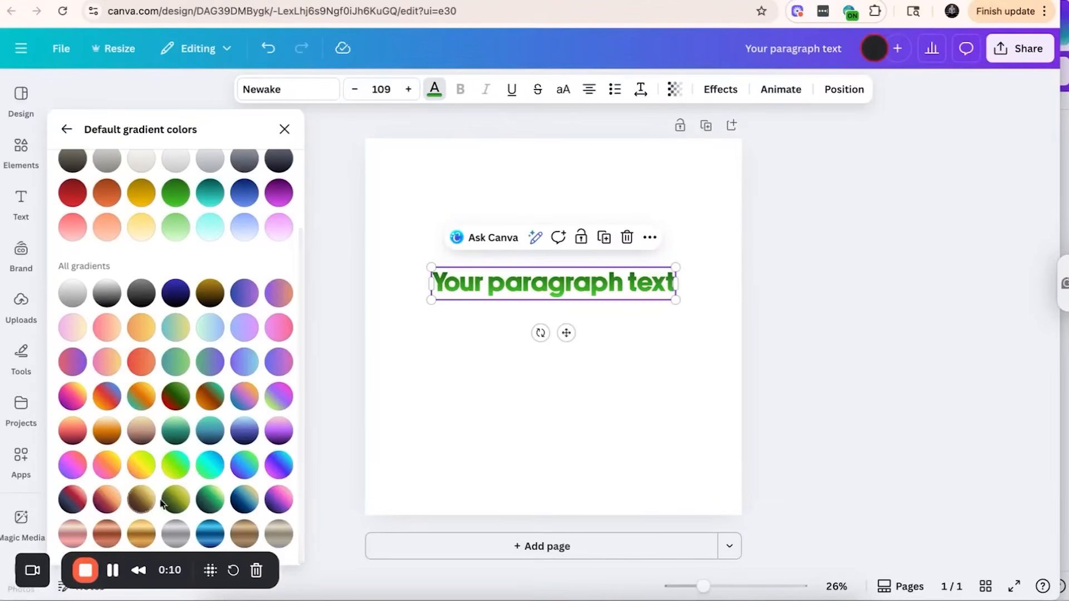
click(141, 534)
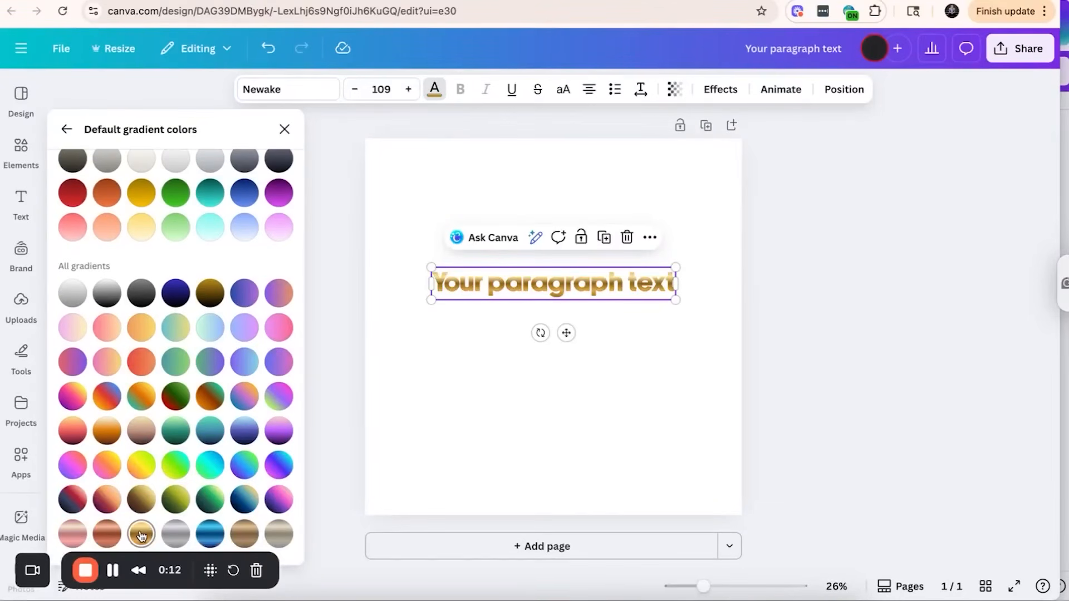
scroll(124, 386, up, 3)
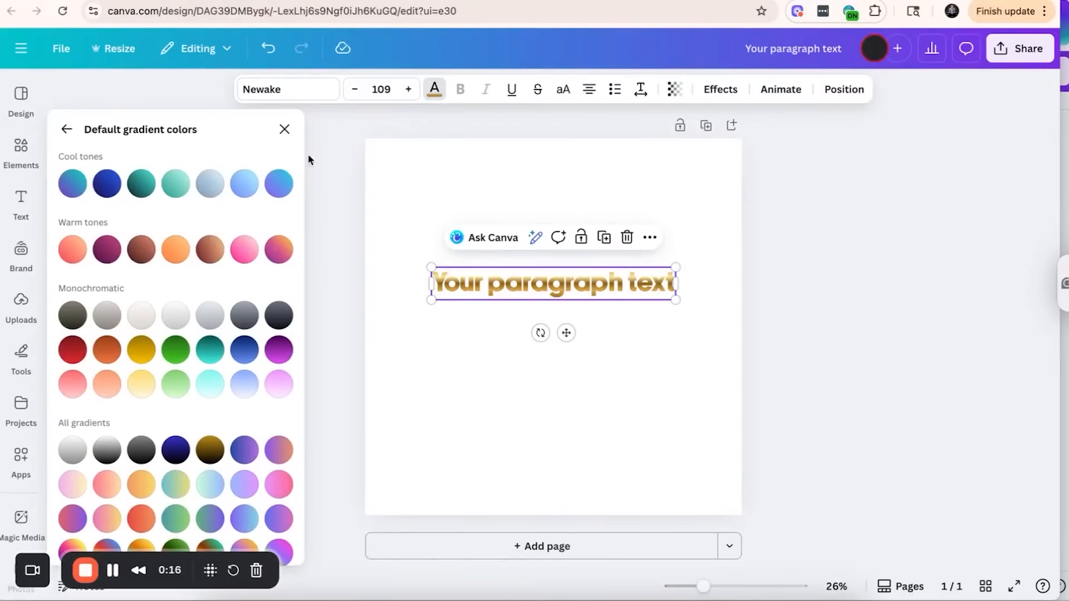
Use a new custom color to make the text solid #E7AA51, and change that into a two-color gradient ending in dark green
click(68, 131)
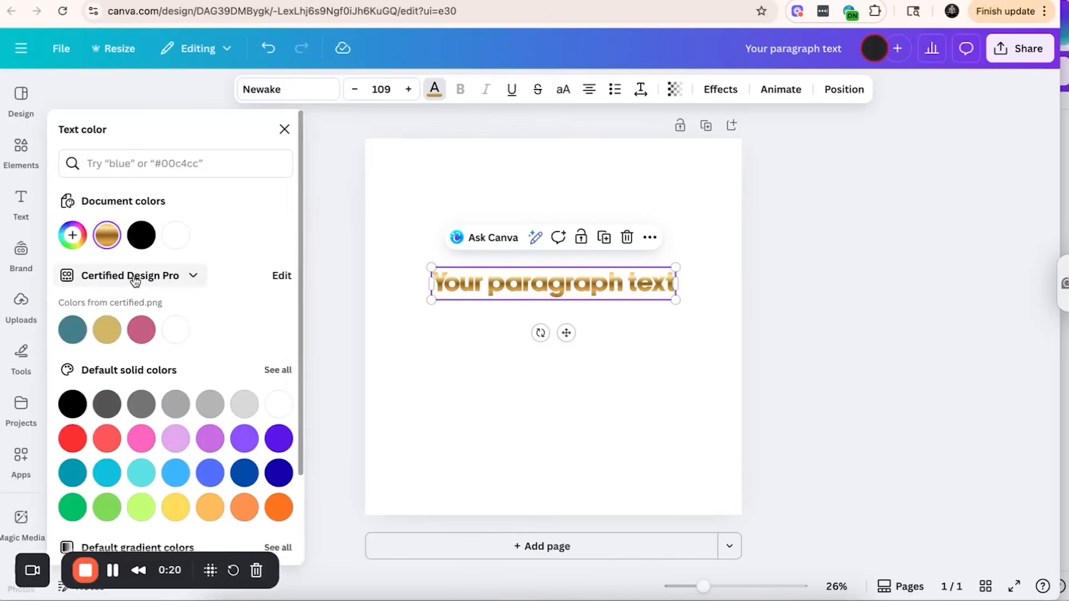
click(73, 238)
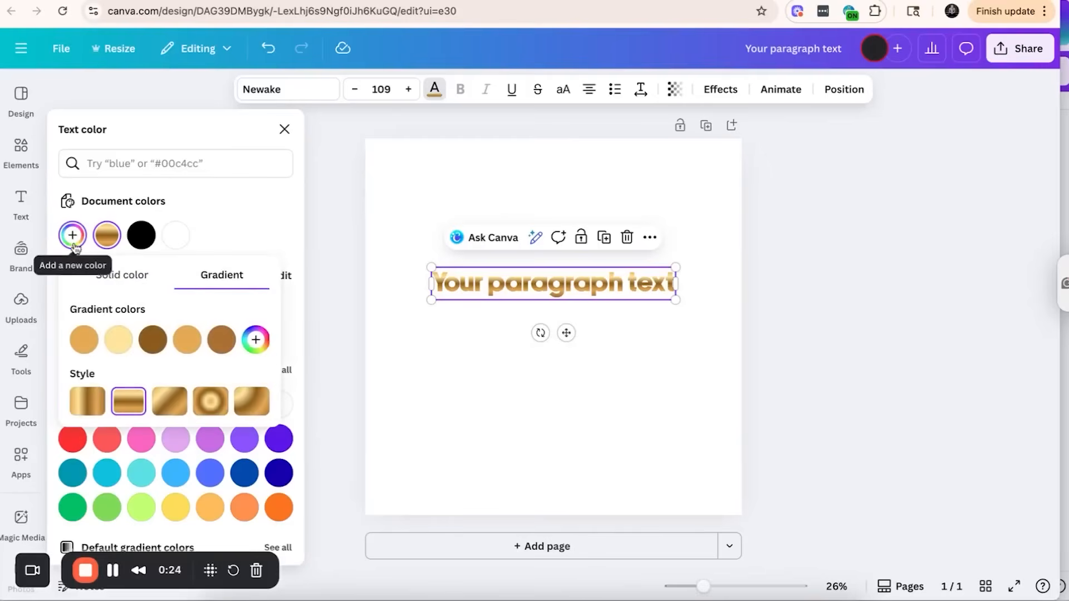
click(139, 279)
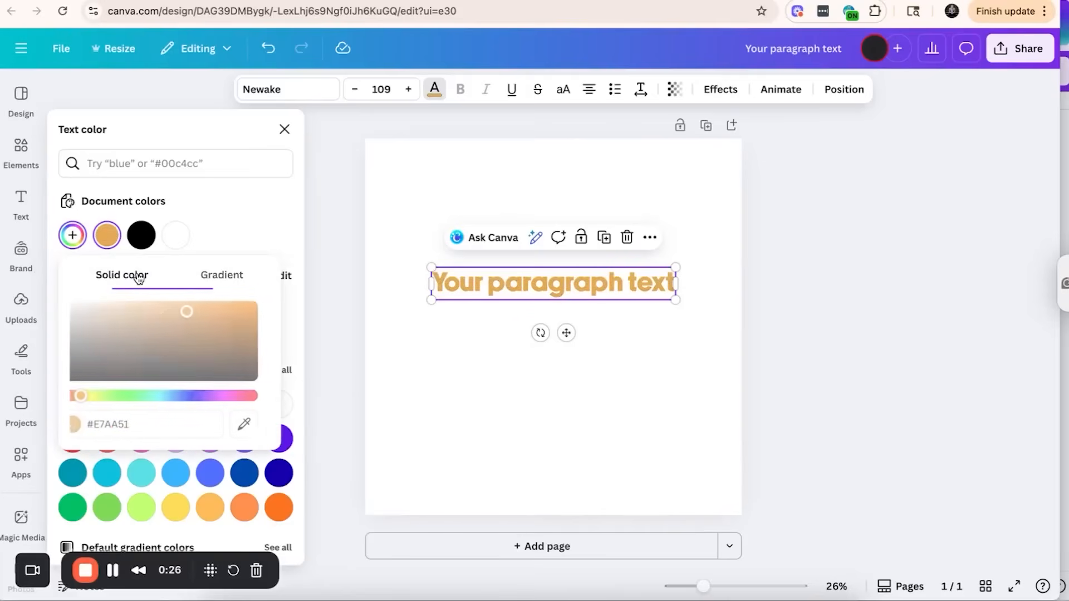
click(238, 278)
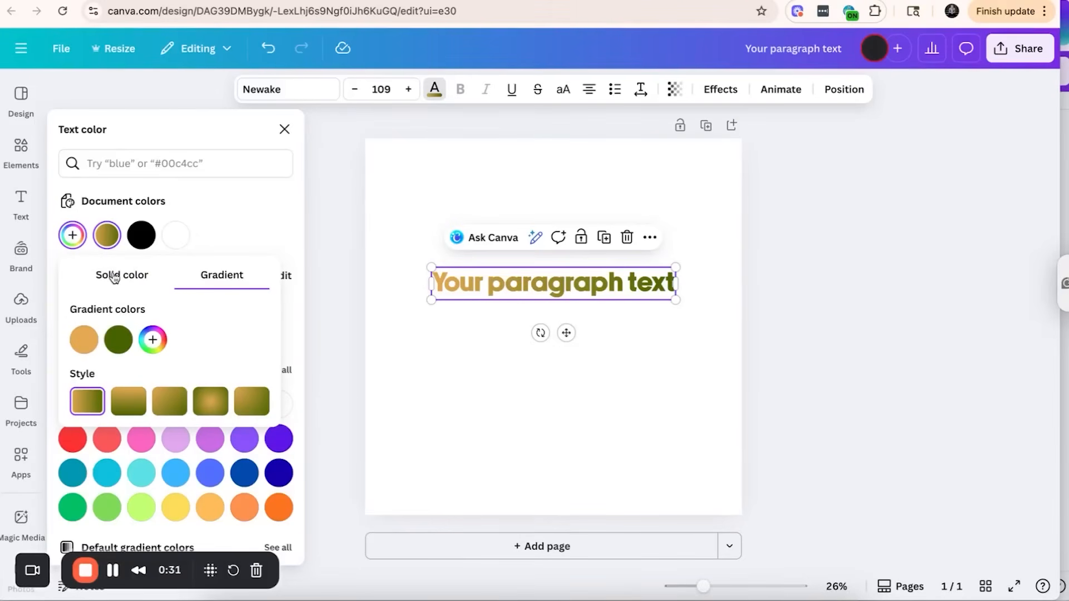
Try the top-to-bottom, diagonal, radial and corner-radial gradient styles on the gold-to-green text
click(128, 400)
click(174, 402)
click(210, 402)
click(251, 402)
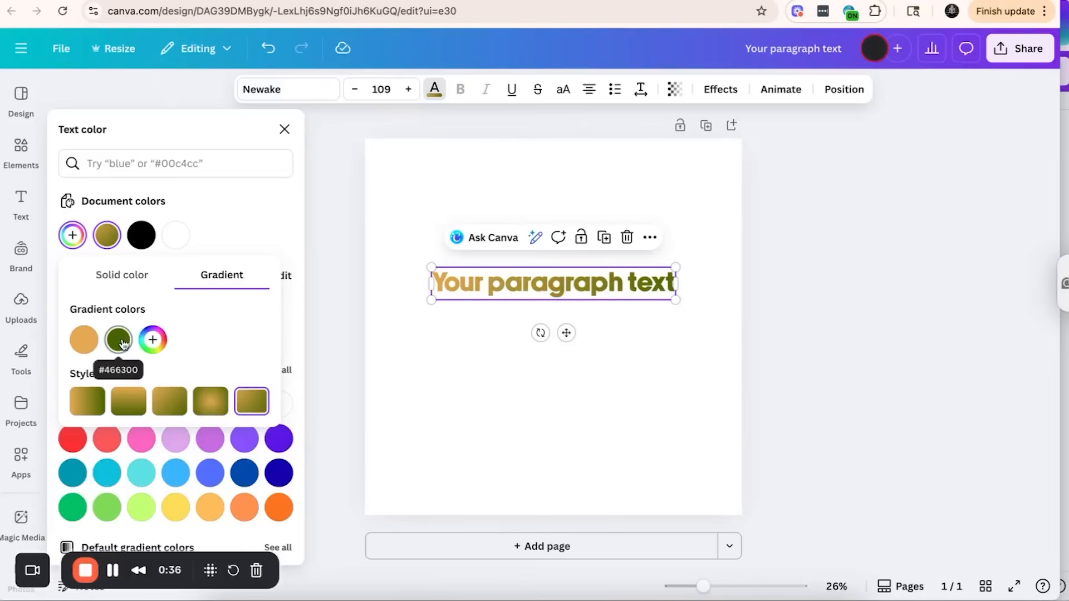
Make the text a more saturated solid orange and turn it back into a gradient ending in dark green
click(124, 280)
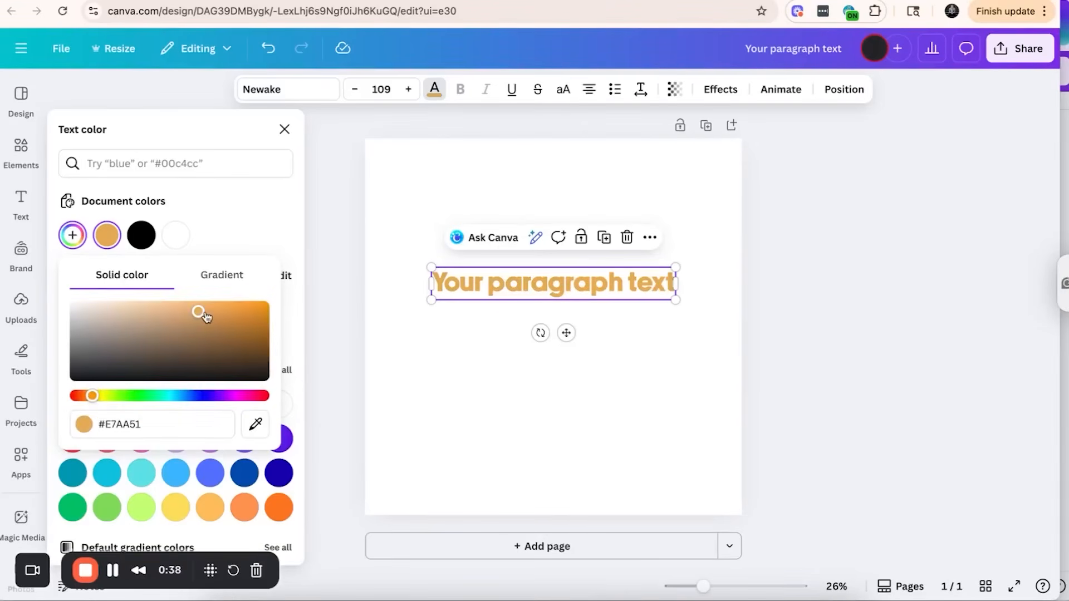
click(228, 312)
click(215, 279)
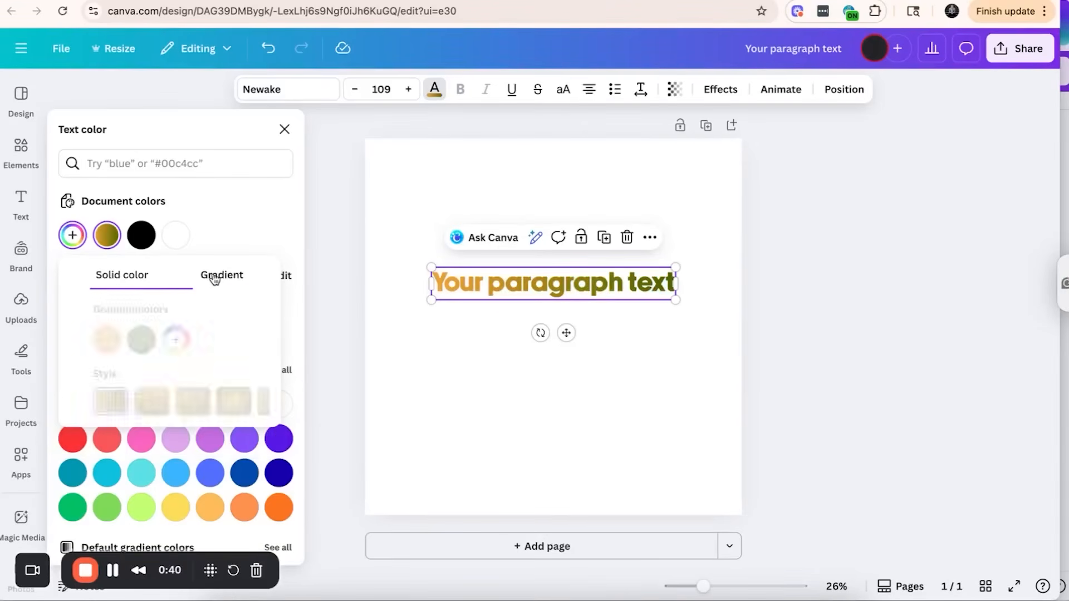
click(236, 217)
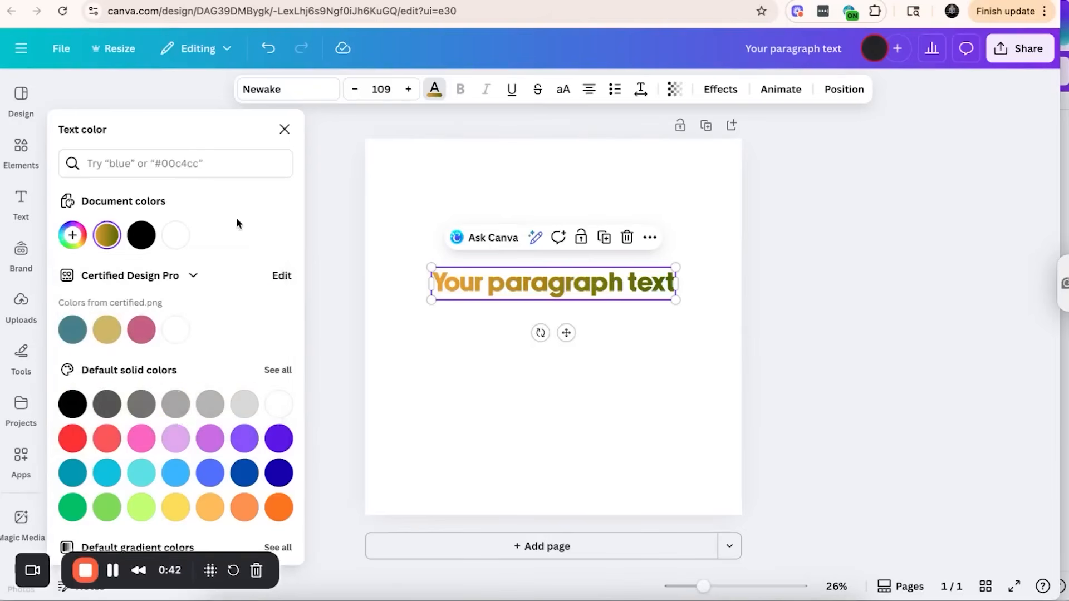
Apply the metallic gold gradient from the full set of default gradients to the text again
scroll(179, 300, down, 3)
click(277, 436)
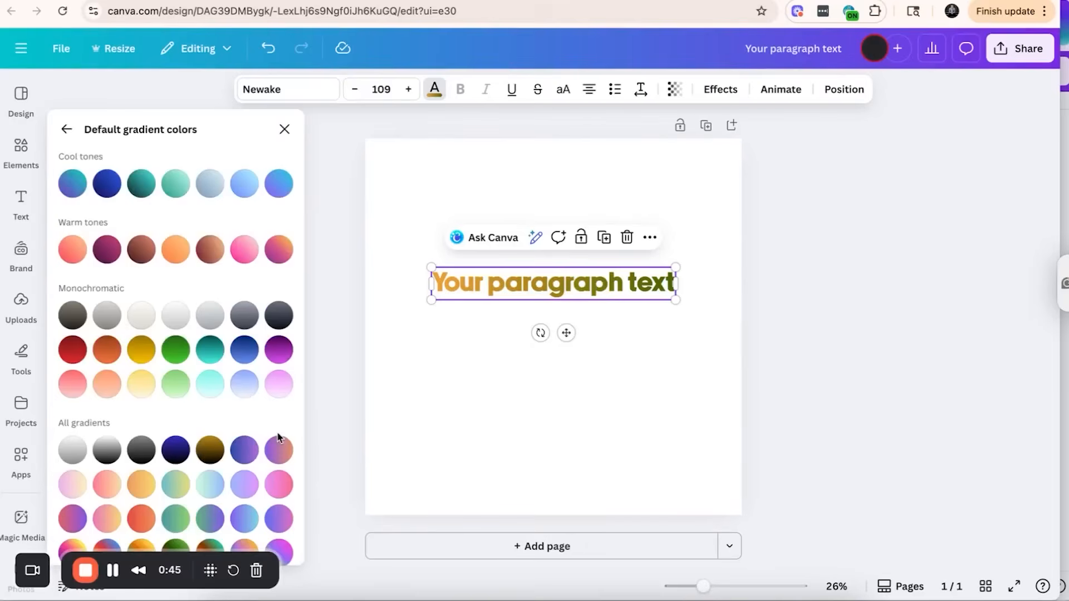
scroll(276, 432, down, 3)
click(141, 533)
scroll(162, 417, up, 3)
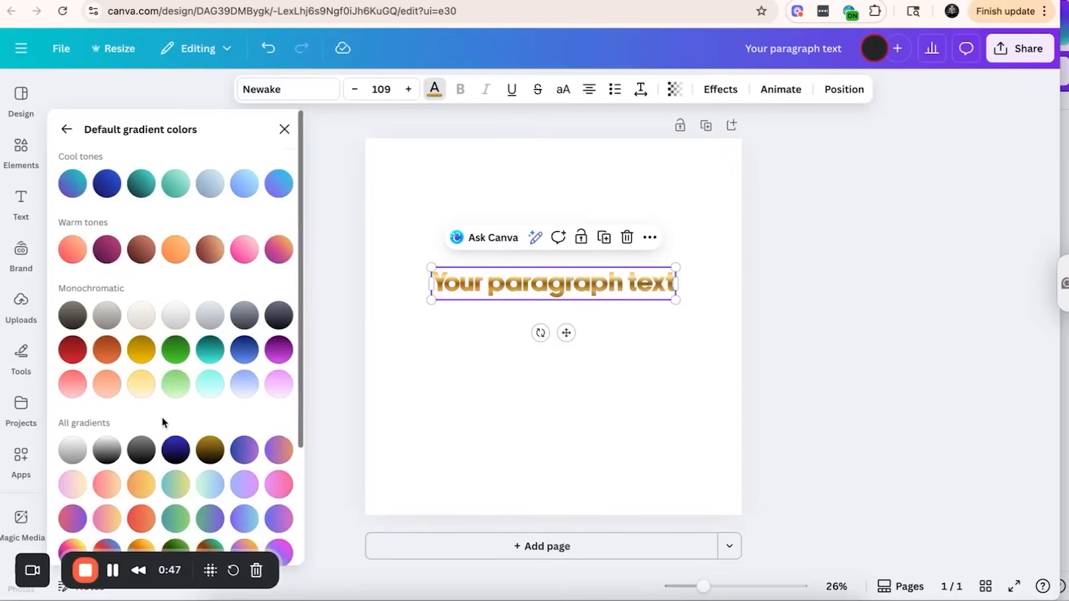
Edit the metallic gold gradient's style, trying radial and diagonal before choosing the top-to-bottom style
click(66, 129)
scroll(150, 267, up, 2)
click(73, 235)
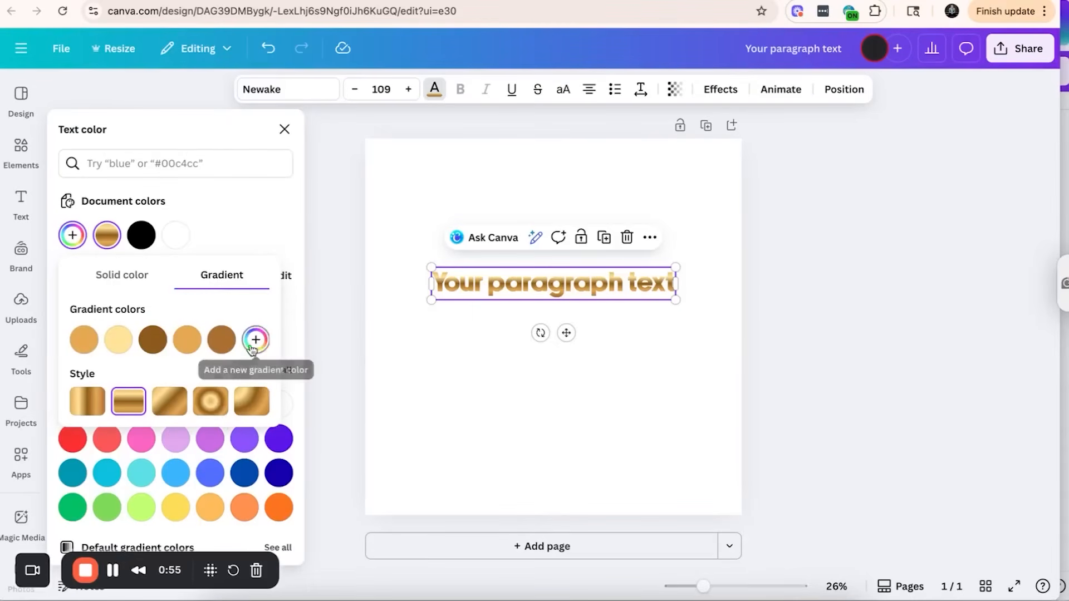
click(217, 402)
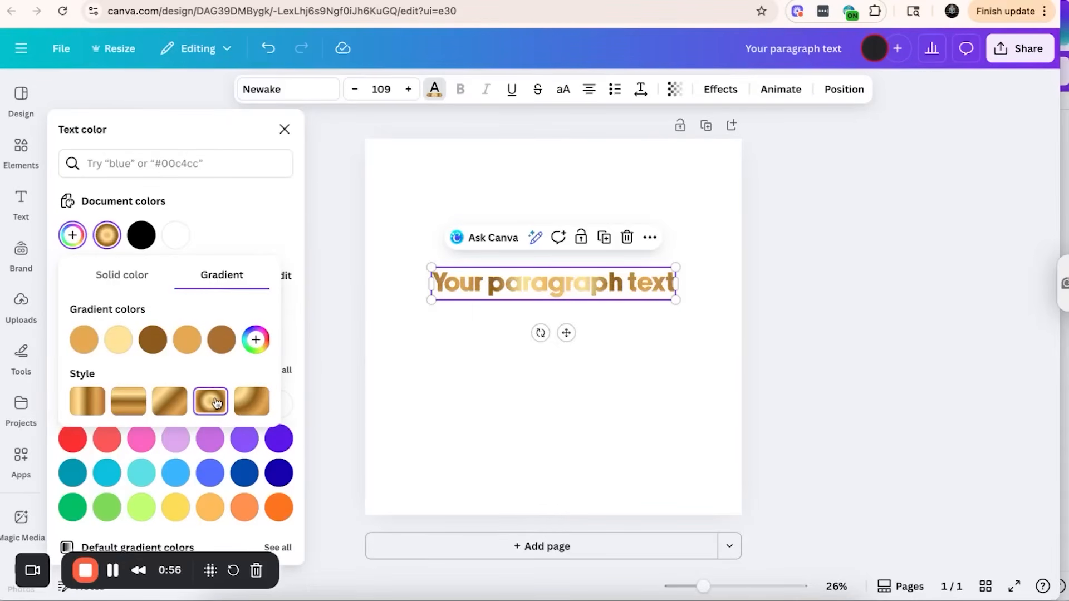
click(169, 408)
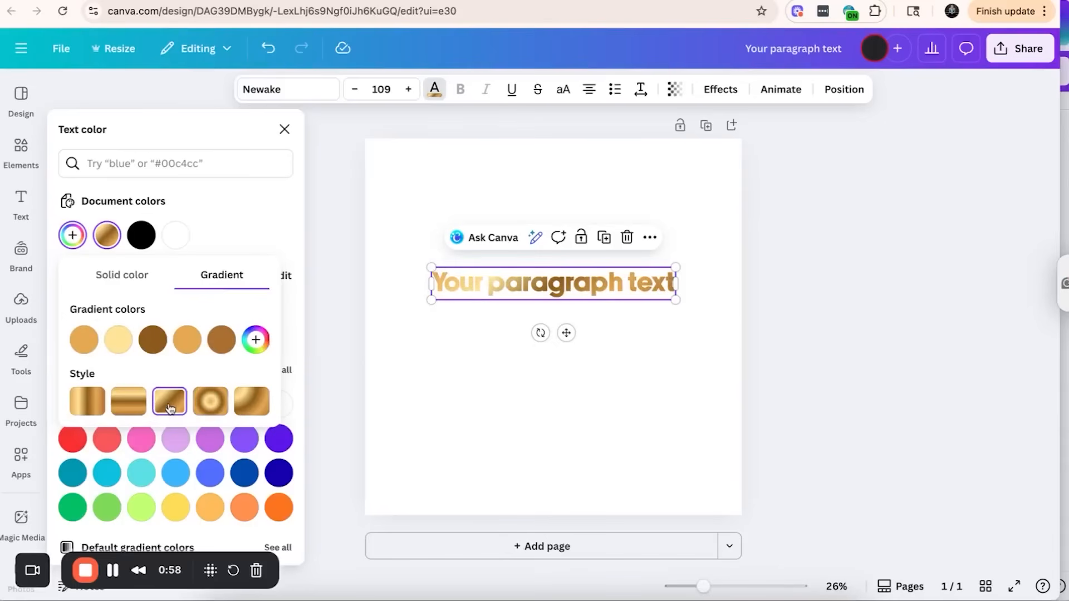
click(128, 402)
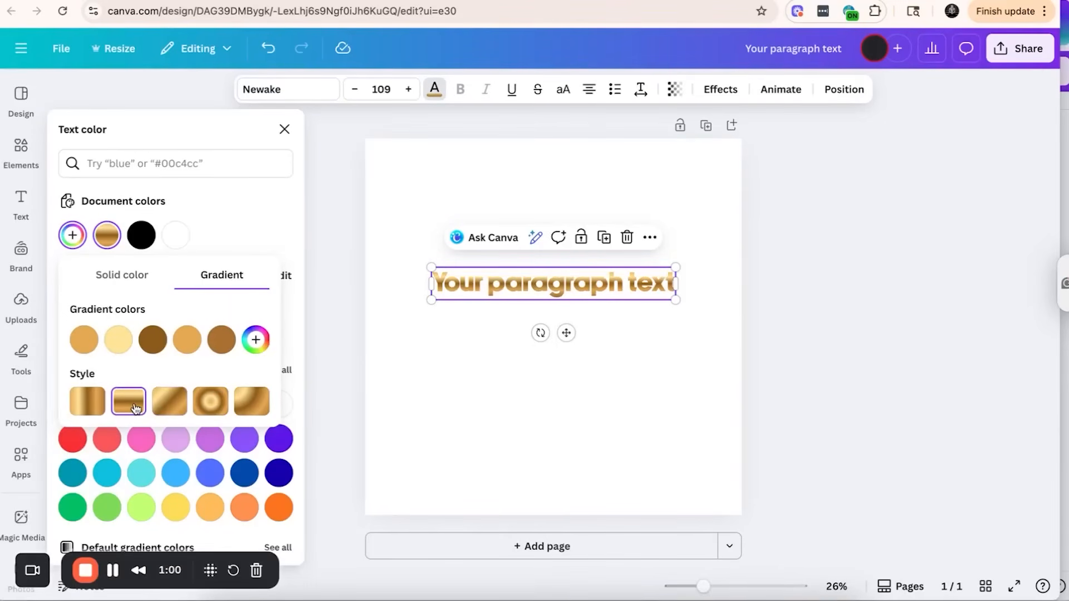
Make the text solid magenta #E41DCA and change that into a magenta-to-lavender gradient
click(99, 274)
click(242, 312)
click(239, 395)
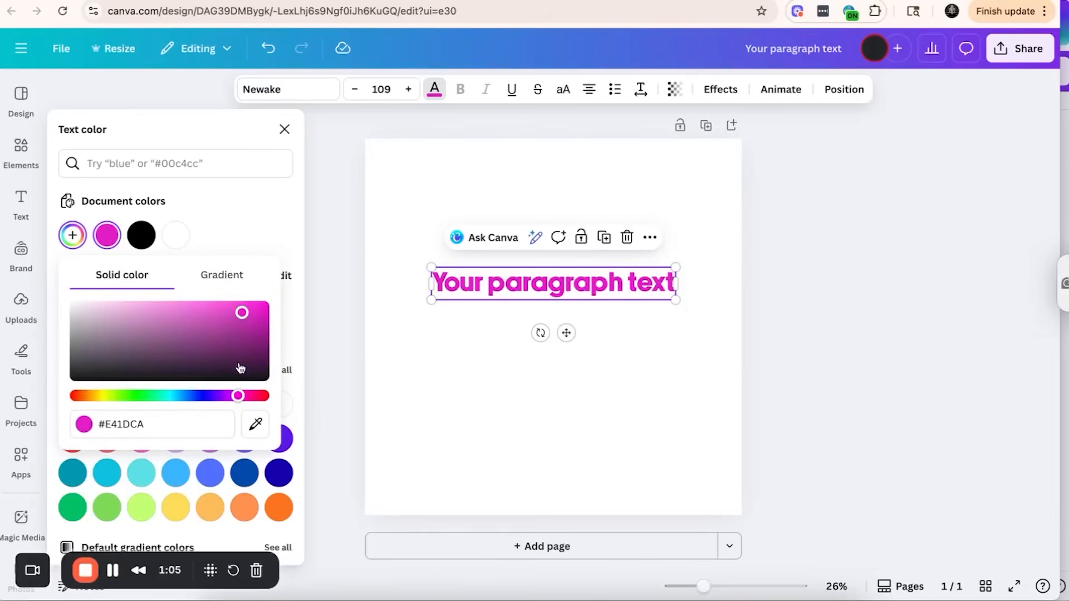
click(221, 279)
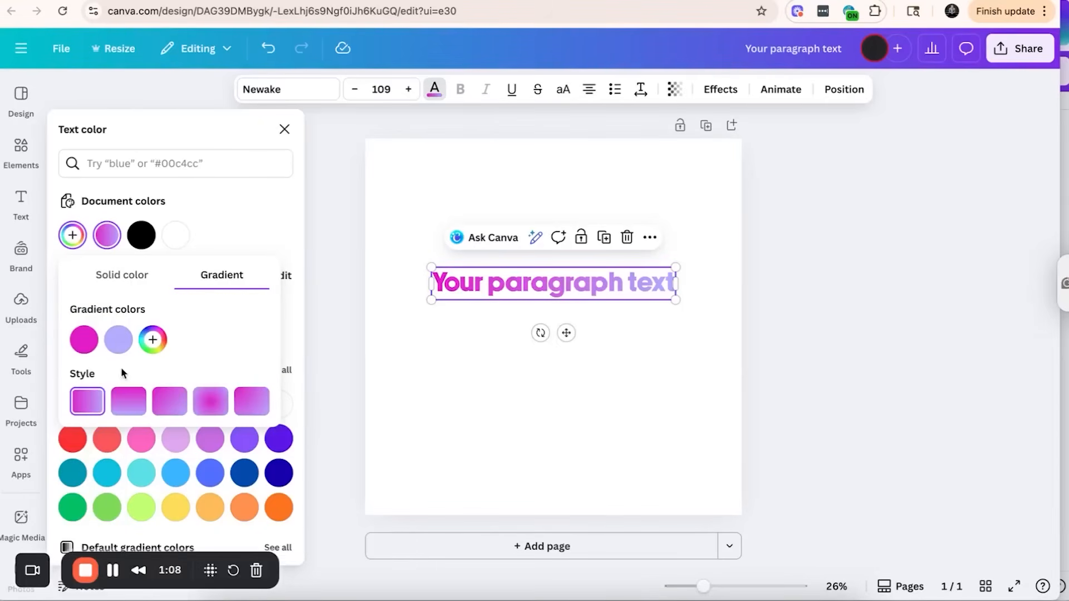
Add a third gradient color, #4A3EE8 blue, to the text and lower its opacity to about 54%
click(153, 340)
click(295, 382)
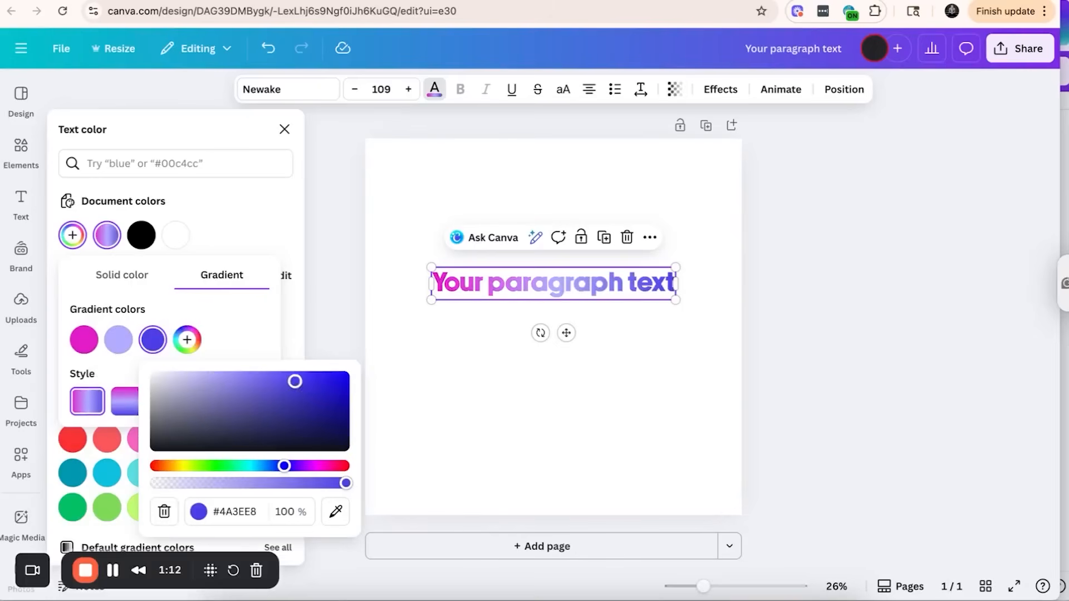
drag(346, 483, 258, 489)
Set the page background to the default dark gray
click(493, 426)
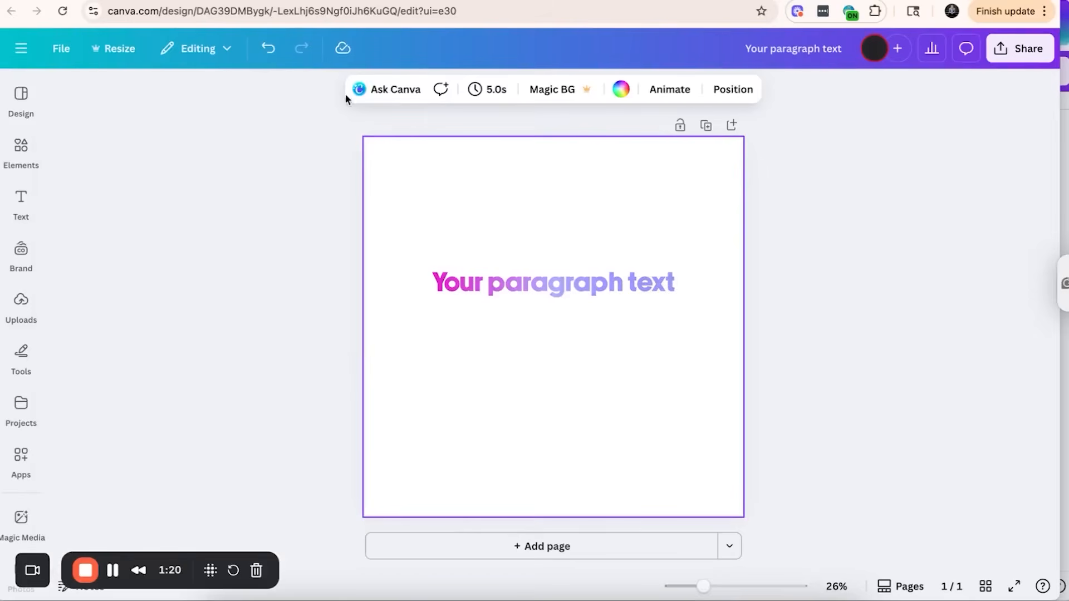
click(632, 93)
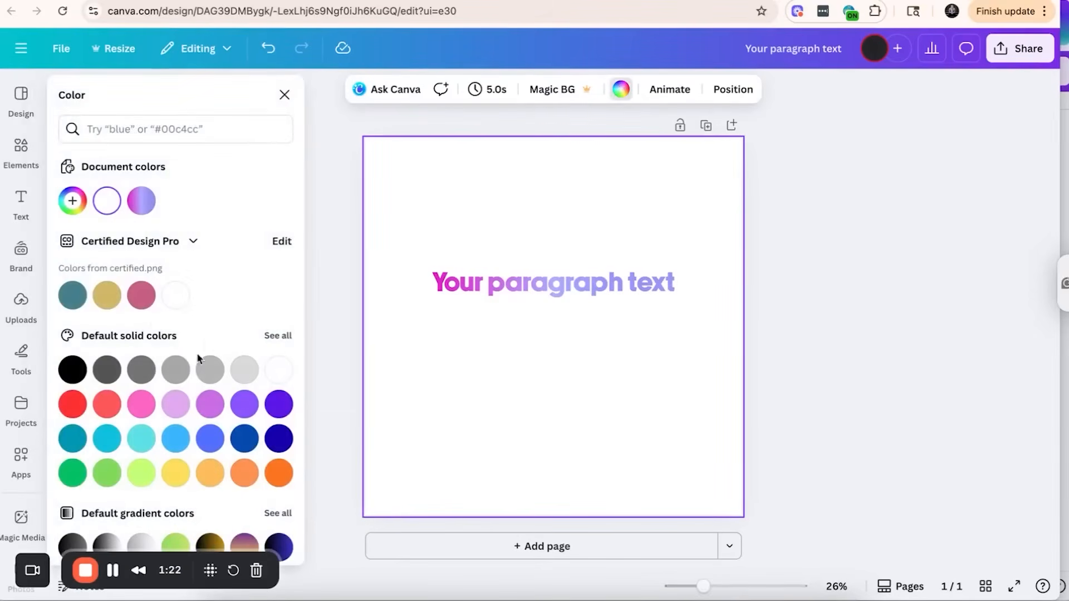
click(107, 370)
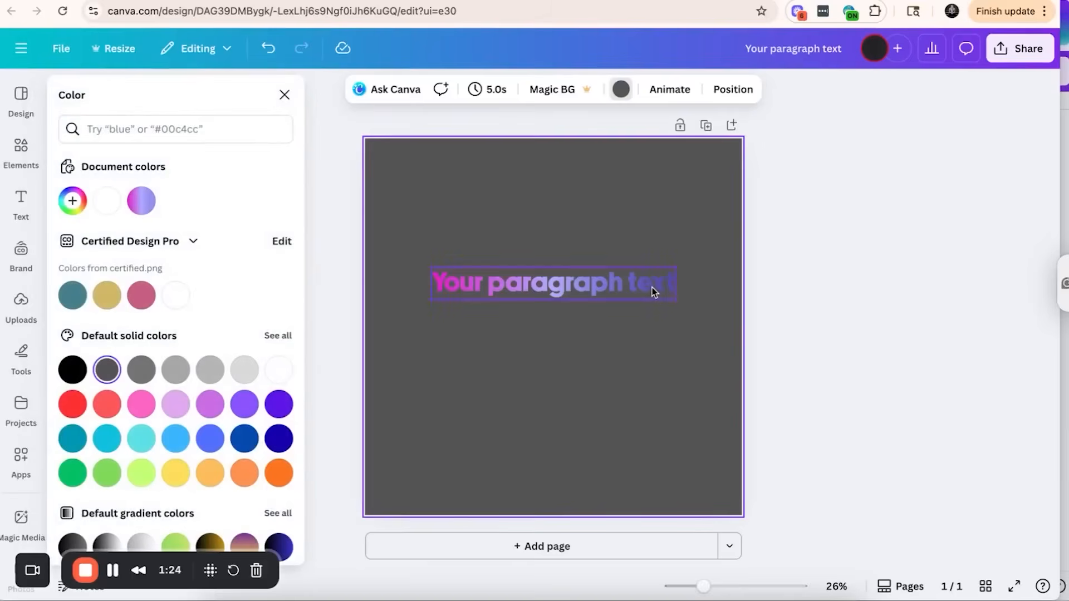
Edit the text's gradient again, trying the radial style and then choosing the diagonal style
click(653, 289)
click(434, 89)
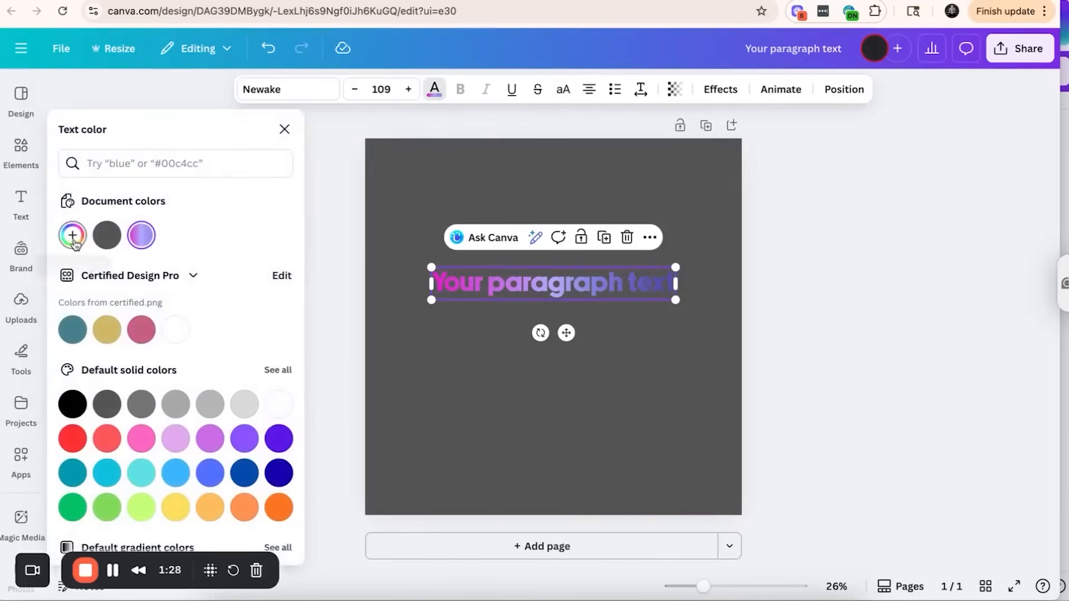
click(73, 236)
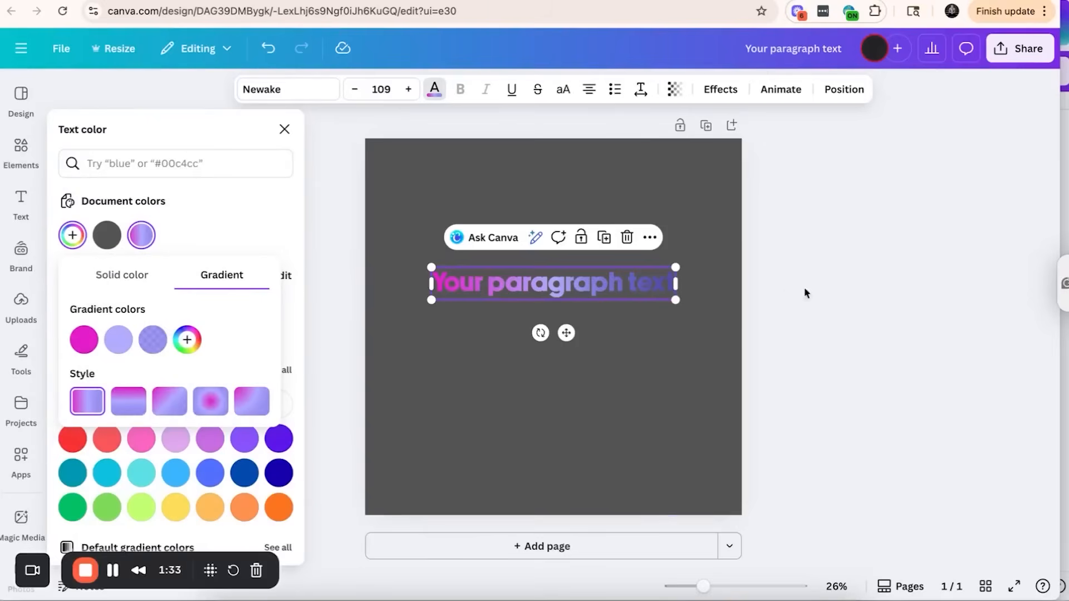
click(215, 411)
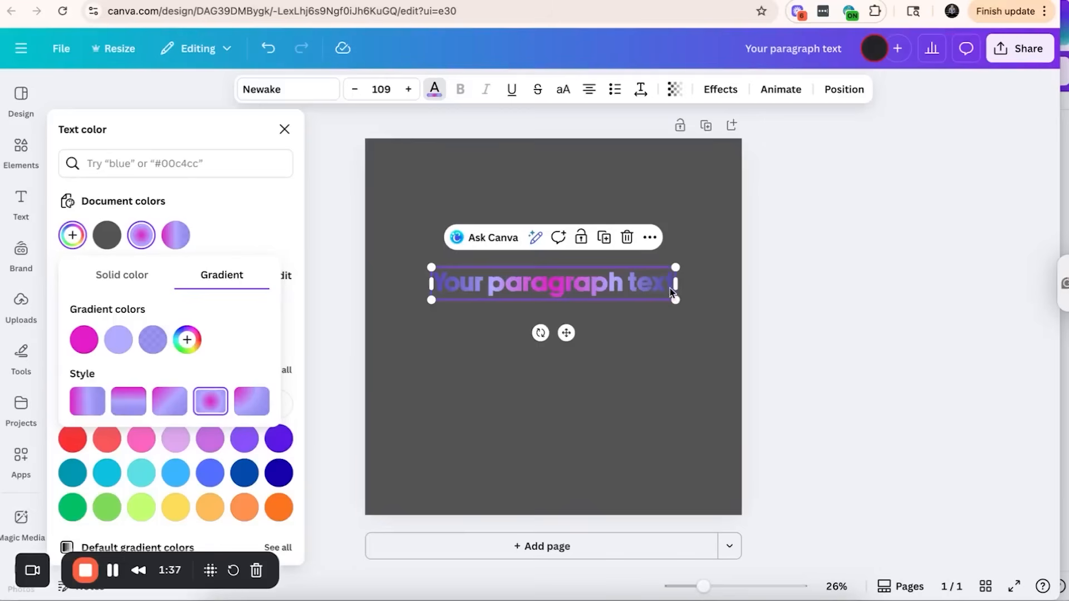
click(168, 404)
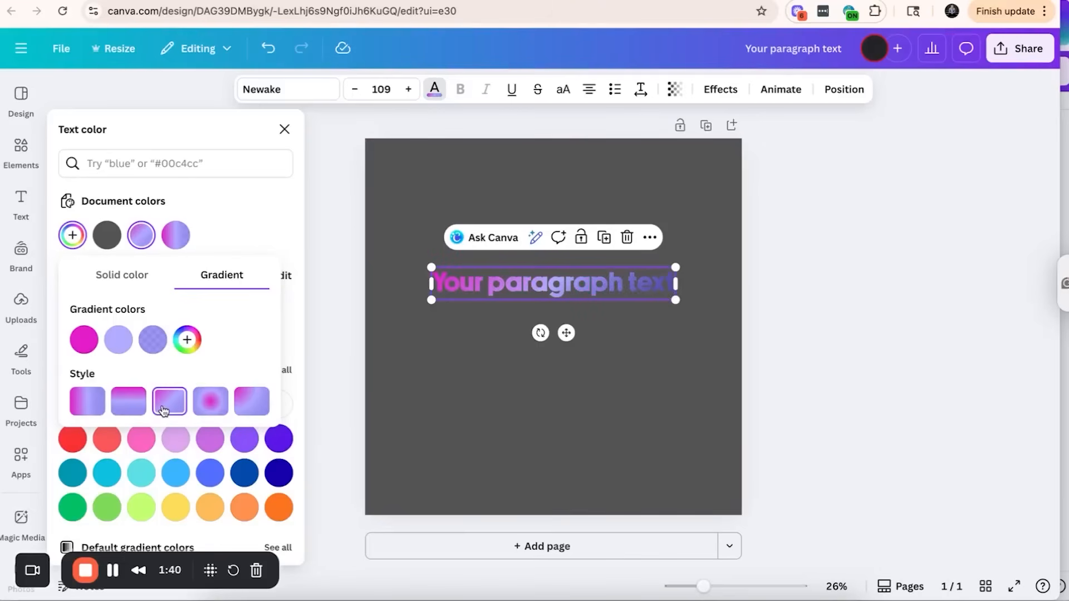
Add a fourth gradient color to the text, blue #1405D8 at 100% opacity
click(187, 340)
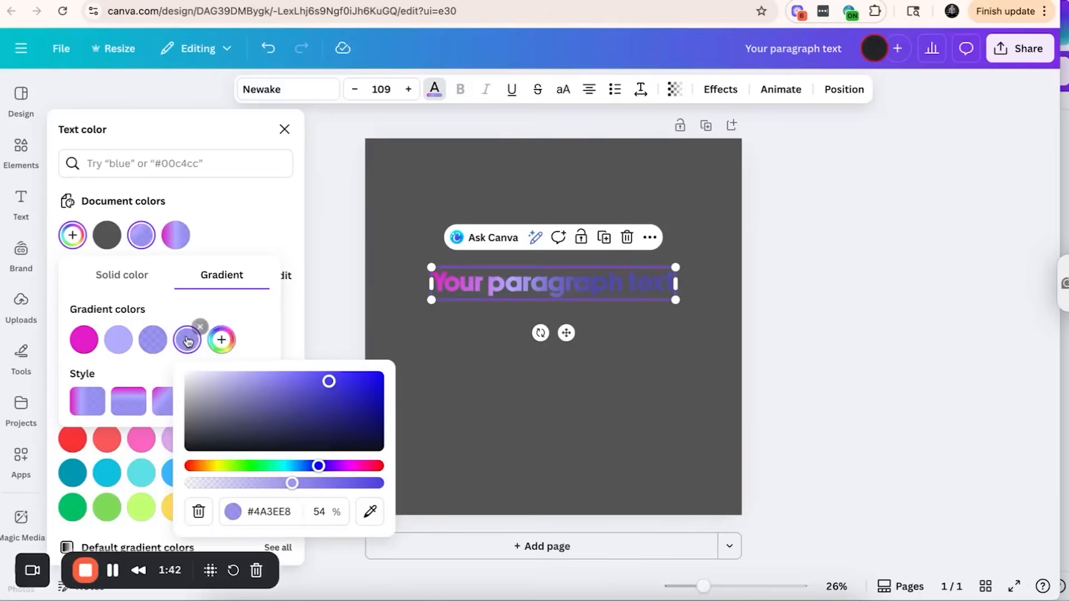
click(377, 385)
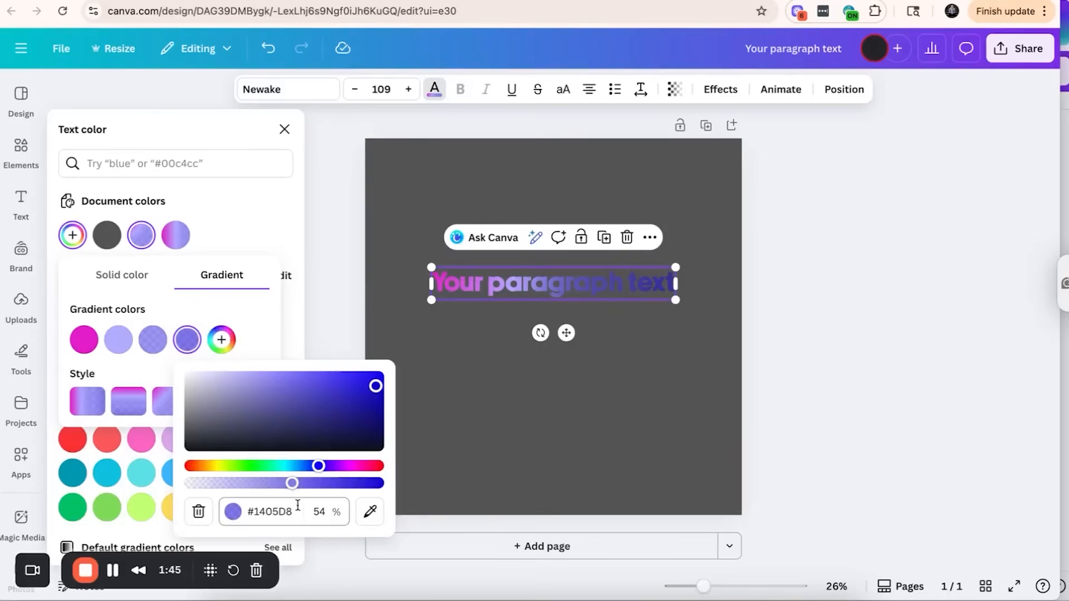
drag(292, 484, 399, 485)
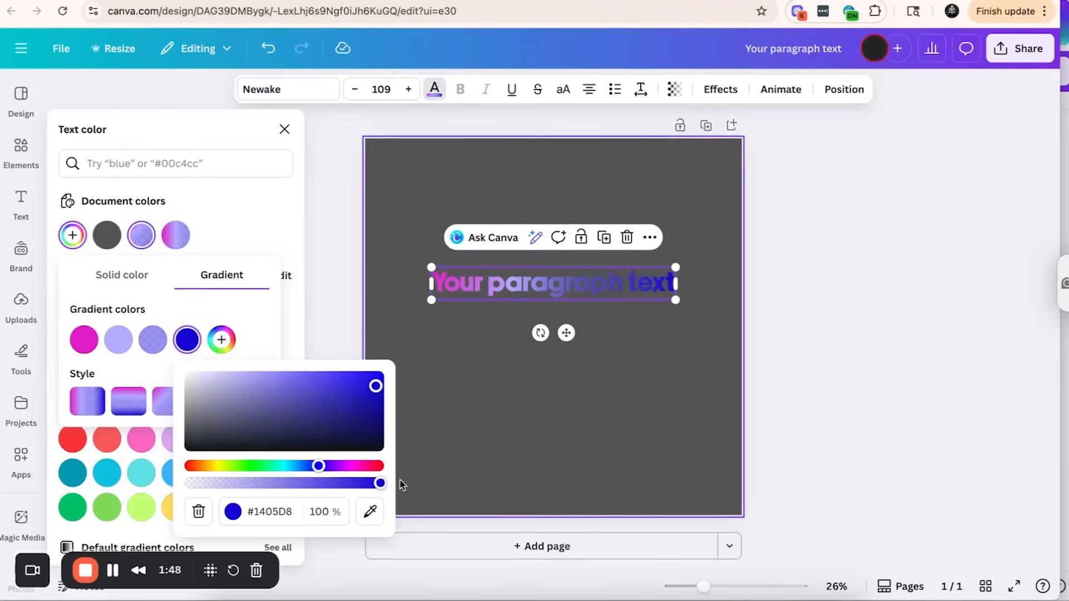
mouse_move(380, 483)
mouse_down()
mouse_move(301, 485)
mouse_move(375, 484)
mouse_move(362, 492)
mouse_move(242, 485)
mouse_move(384, 483)
mouse_up()
click(284, 342)
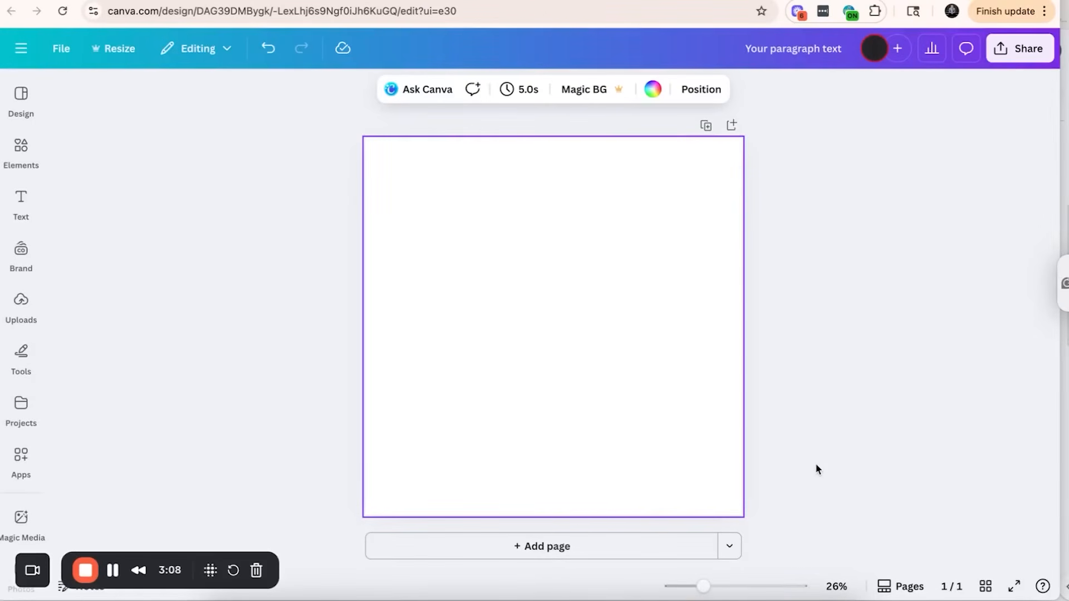
Switch to Finder and add Santa Patch.jpg from the Downloads folder to the blank Canva page
key(super+Tab)
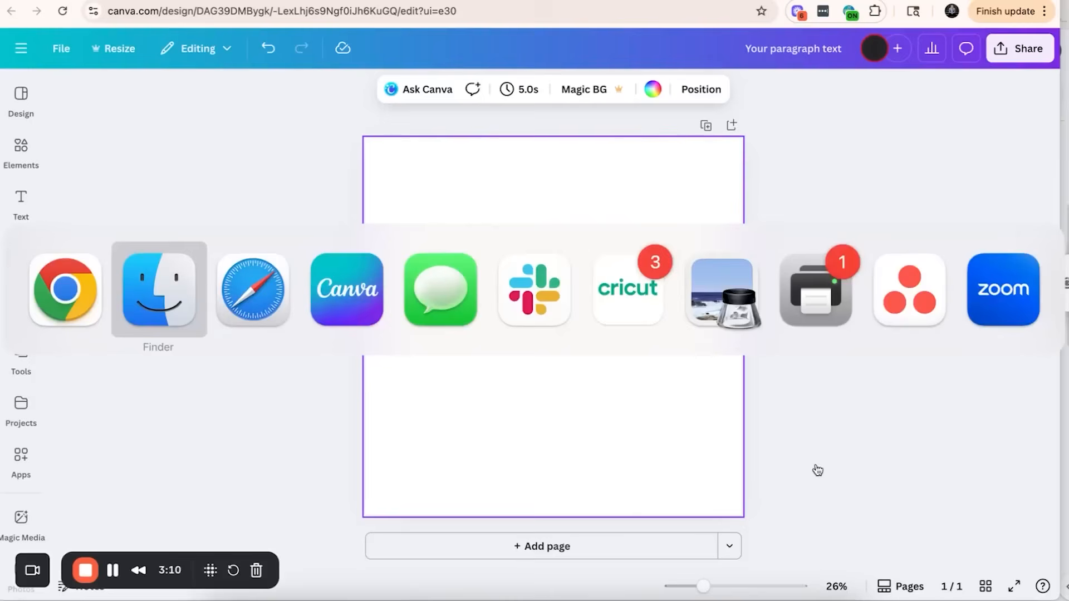
key(super+Tab)
key(super+shift+Tab)
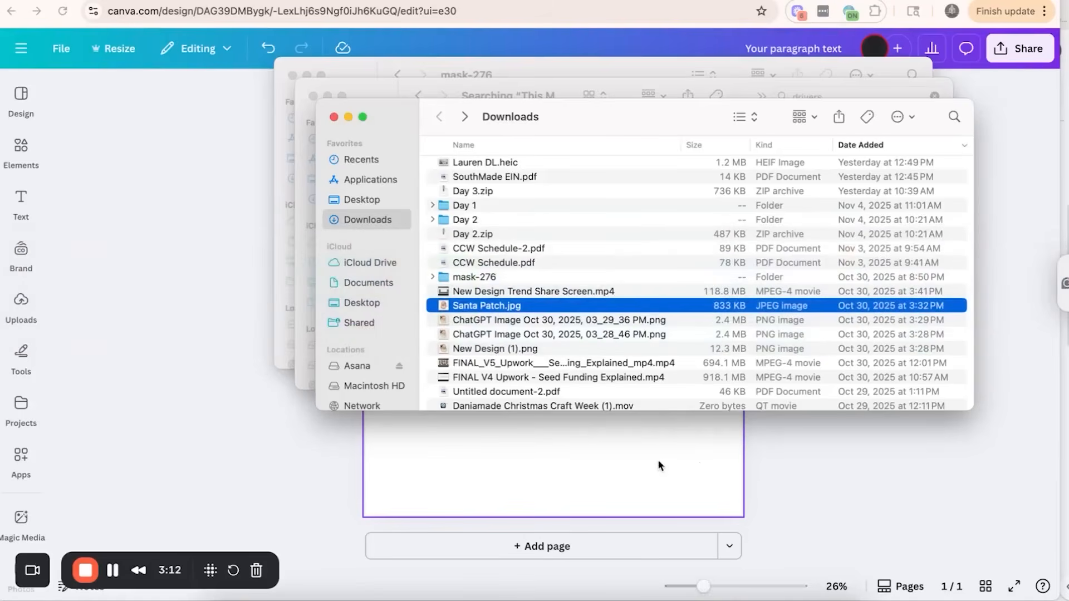
scroll(562, 370, down, 2)
drag(517, 282, 489, 466)
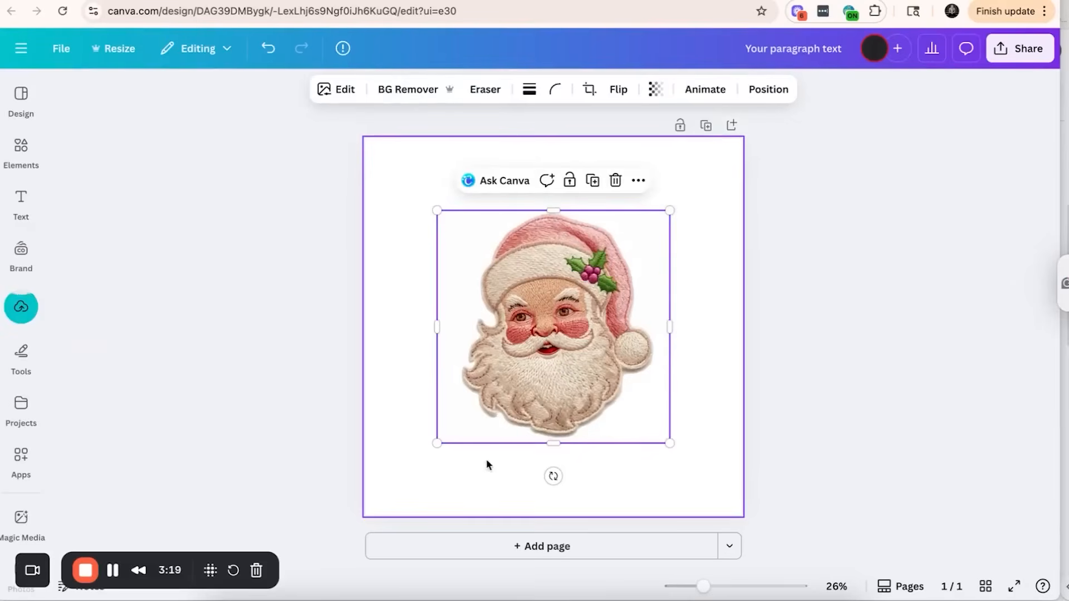
Enlarge the Santa image and center it on the page
drag(601, 324, 549, 276)
drag(618, 396, 669, 447)
drag(494, 335, 519, 360)
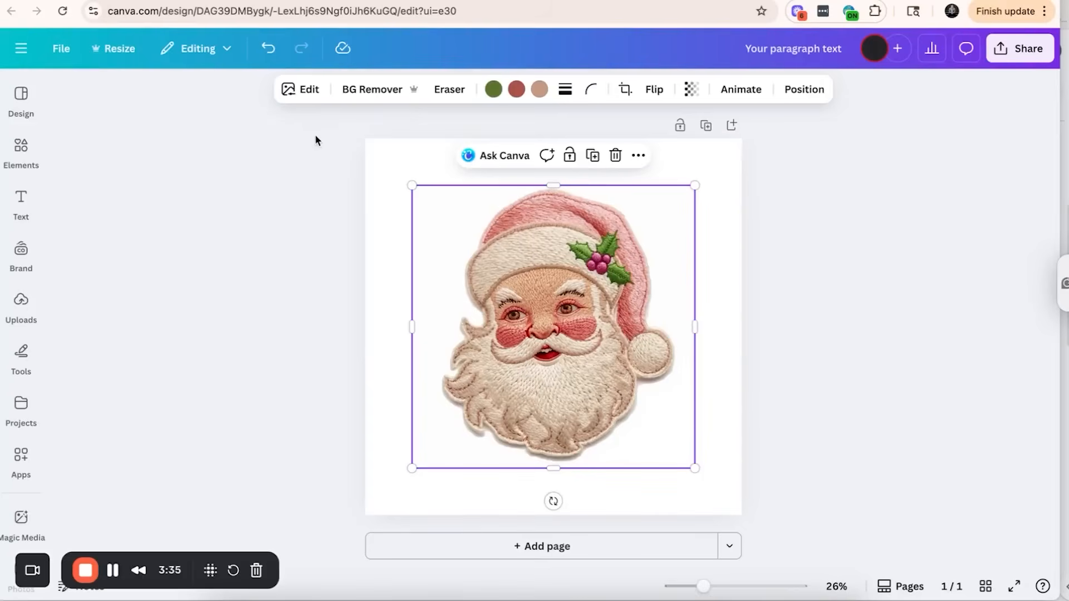
Try inverting the Santa image's colors in the image adjustments, and turn the inversion back off
click(308, 90)
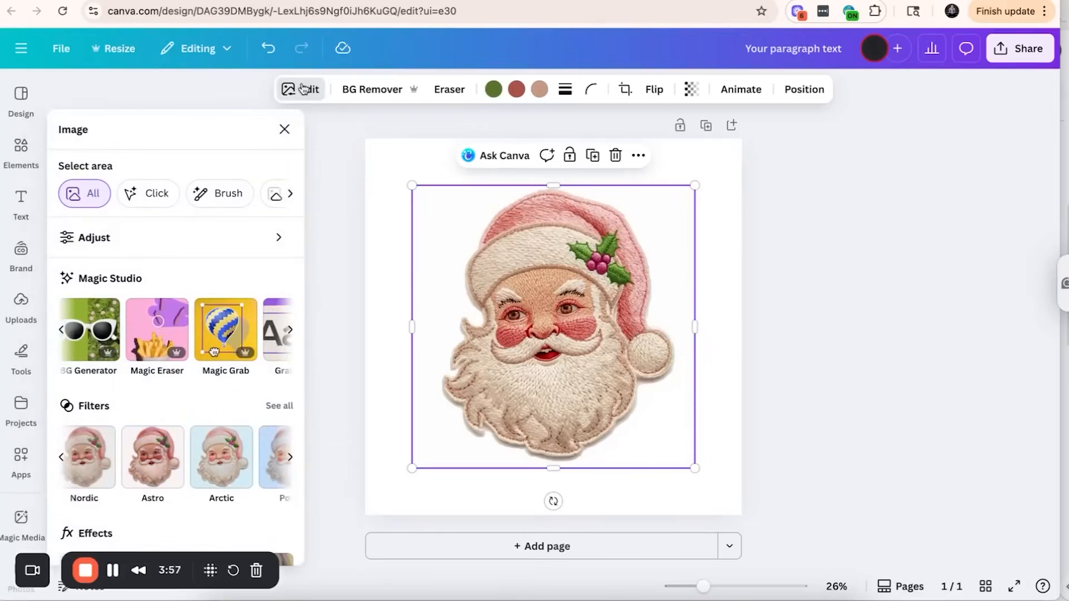
click(173, 244)
scroll(176, 289, down, 10)
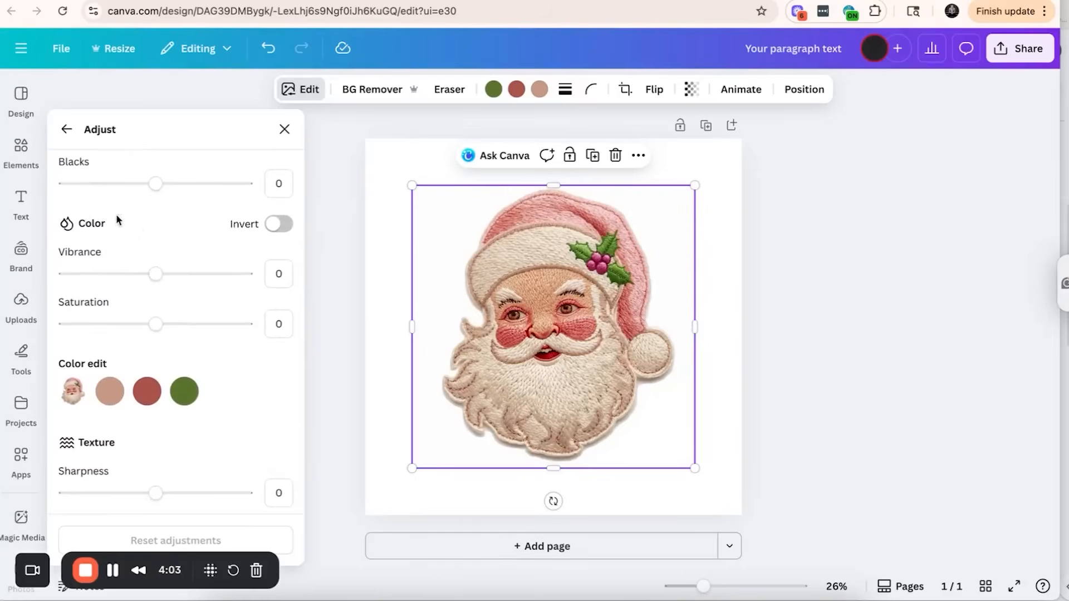
click(281, 226)
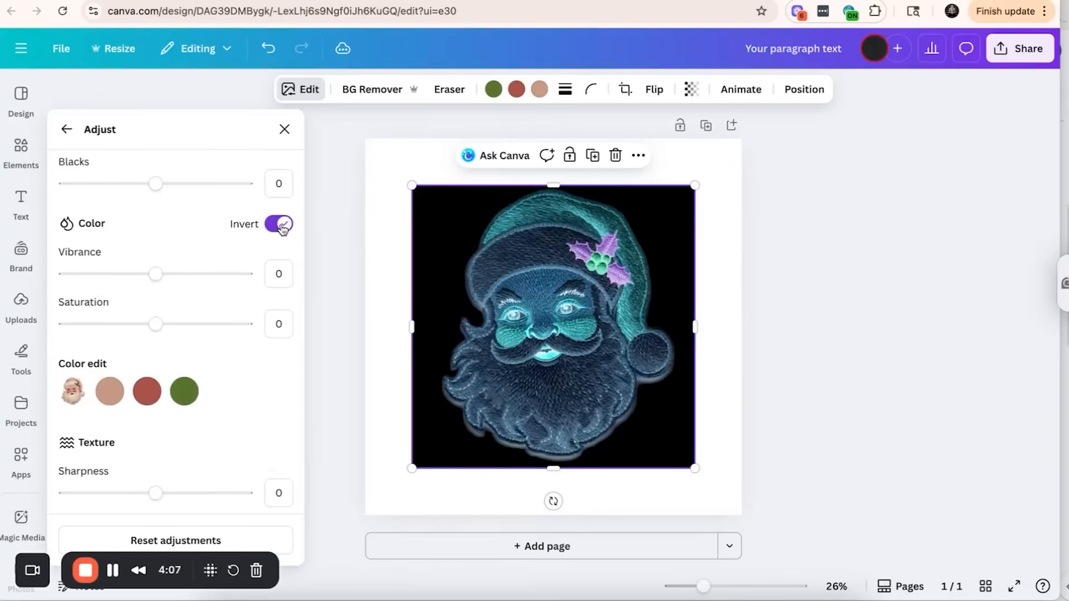
click(282, 228)
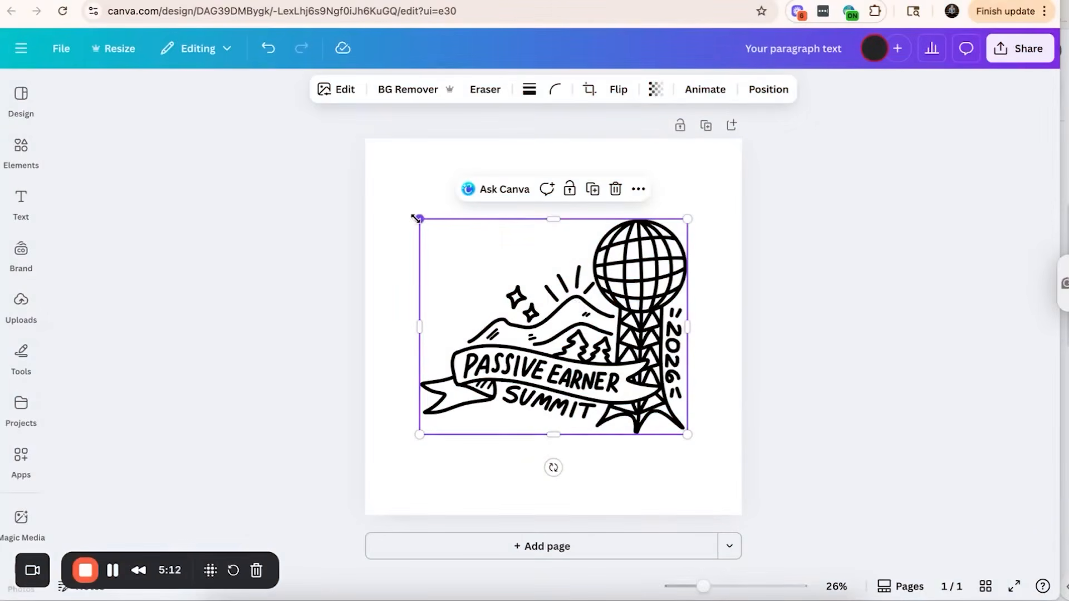
Enlarge the Passive Earner Summit artwork and reposition it near the middle of the page
drag(419, 219, 378, 186)
drag(544, 356, 561, 369)
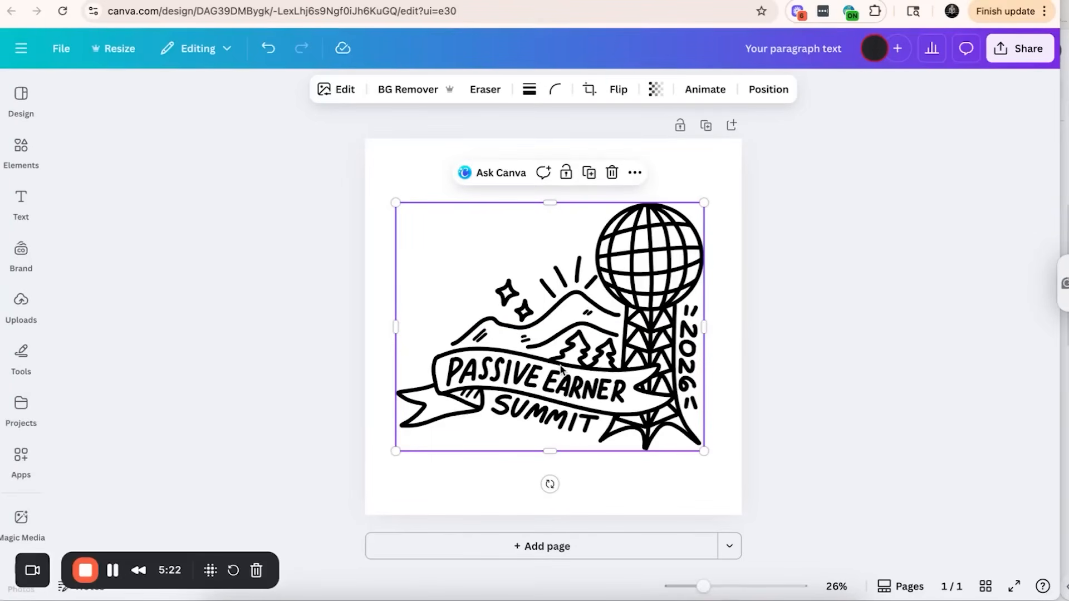
Change the page background behind the Passive Earner Summit artwork to dark gray
click(384, 172)
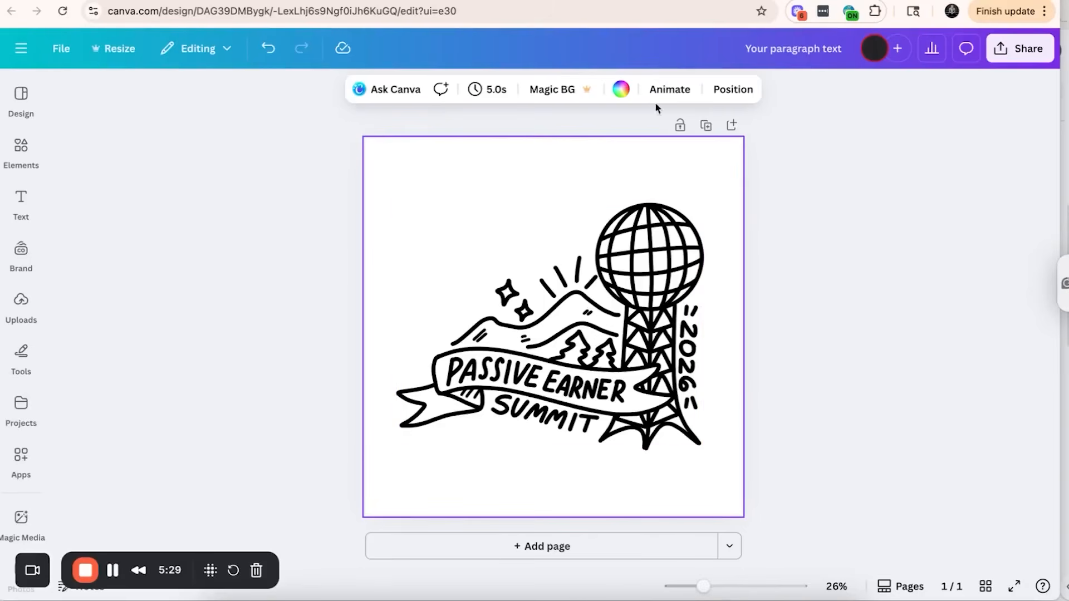
click(620, 89)
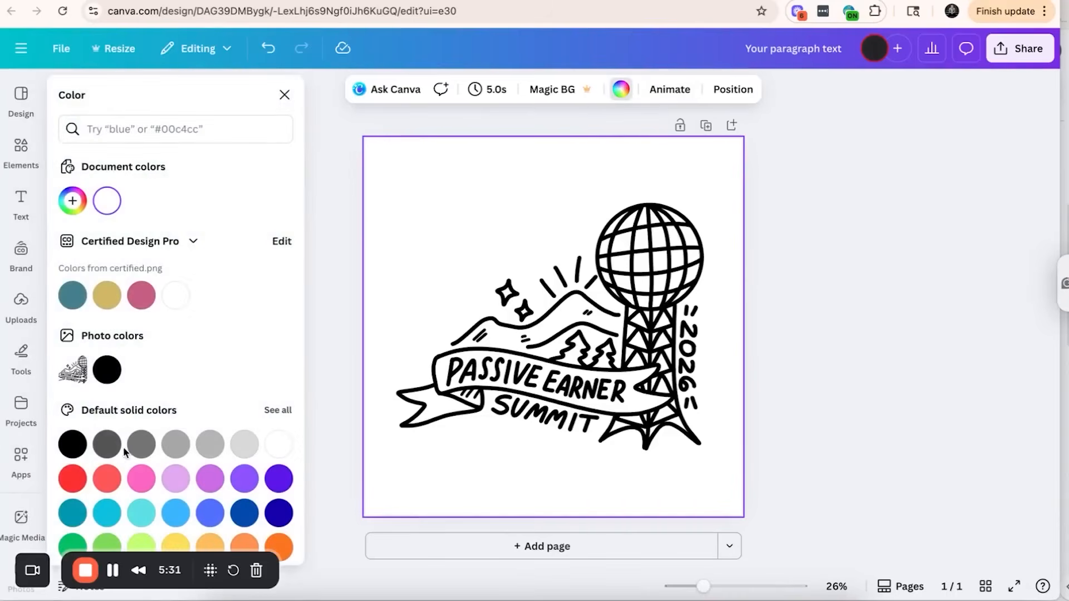
click(109, 445)
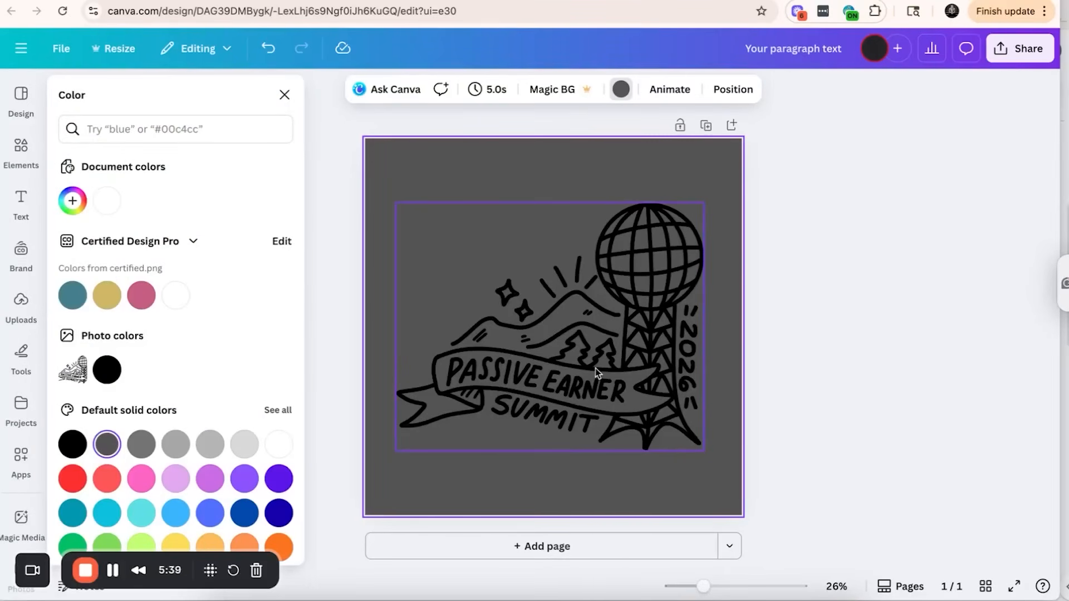
Invert the Passive Earner Summit artwork's colors in the image adjustments
click(555, 315)
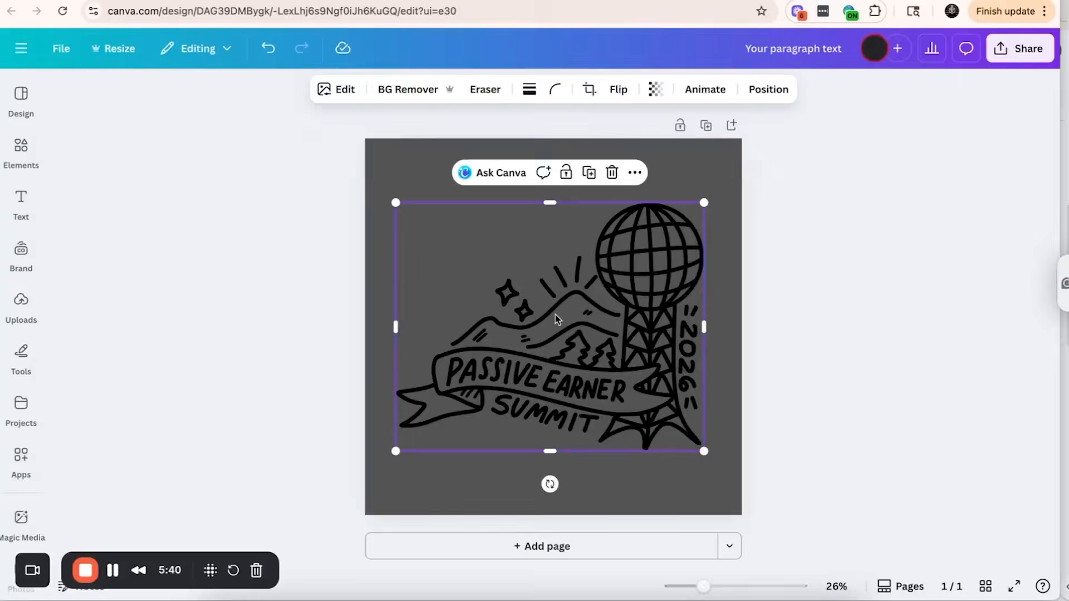
click(337, 98)
click(152, 215)
scroll(160, 429, down, 9)
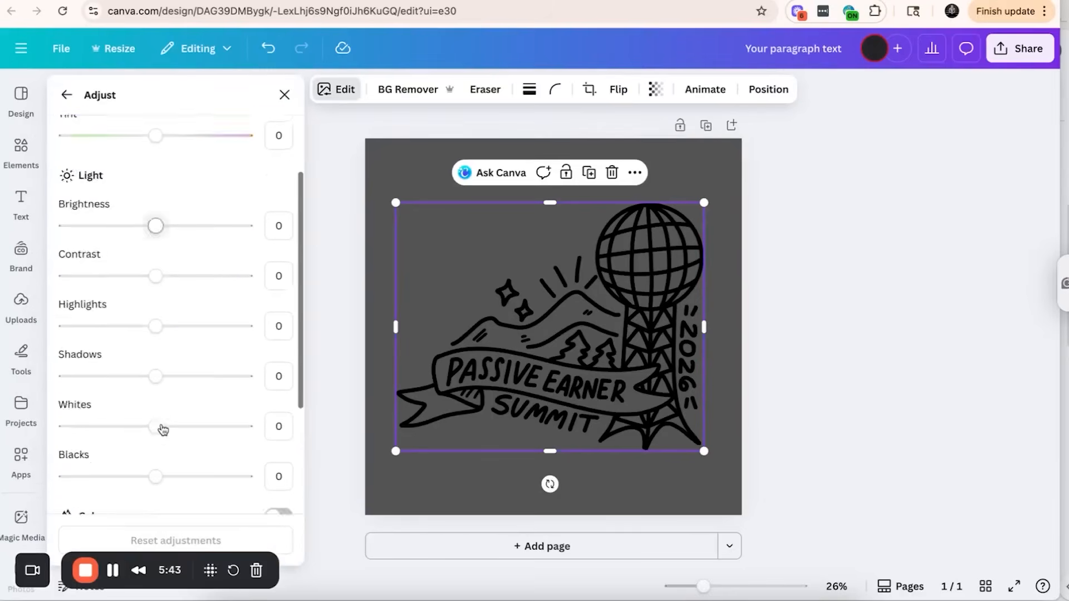
click(271, 199)
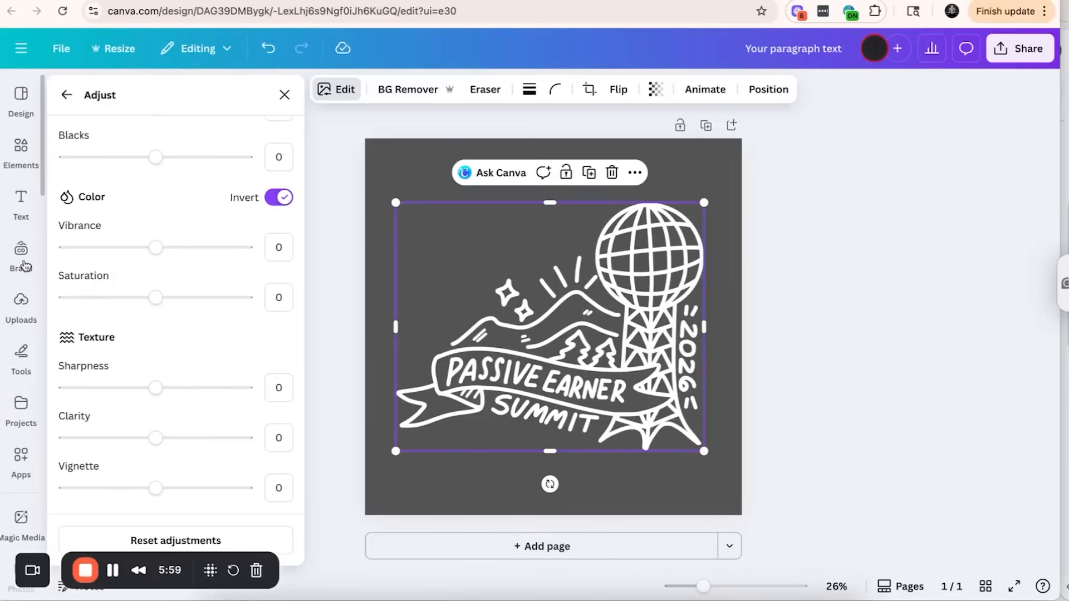
Add the uploaded flower card image with the mustard center and scalloped border to the page
click(21, 305)
scroll(160, 374, down, 5)
scroll(160, 376, down, 4)
scroll(160, 376, up, 1)
click(85, 310)
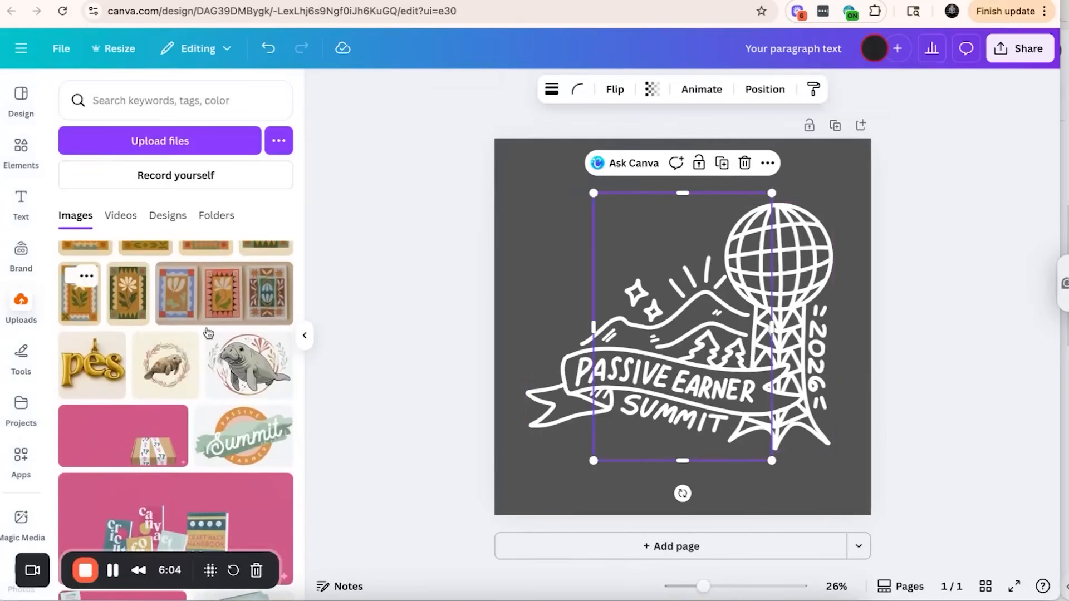
Add a second page and move the flower card image onto it
click(700, 546)
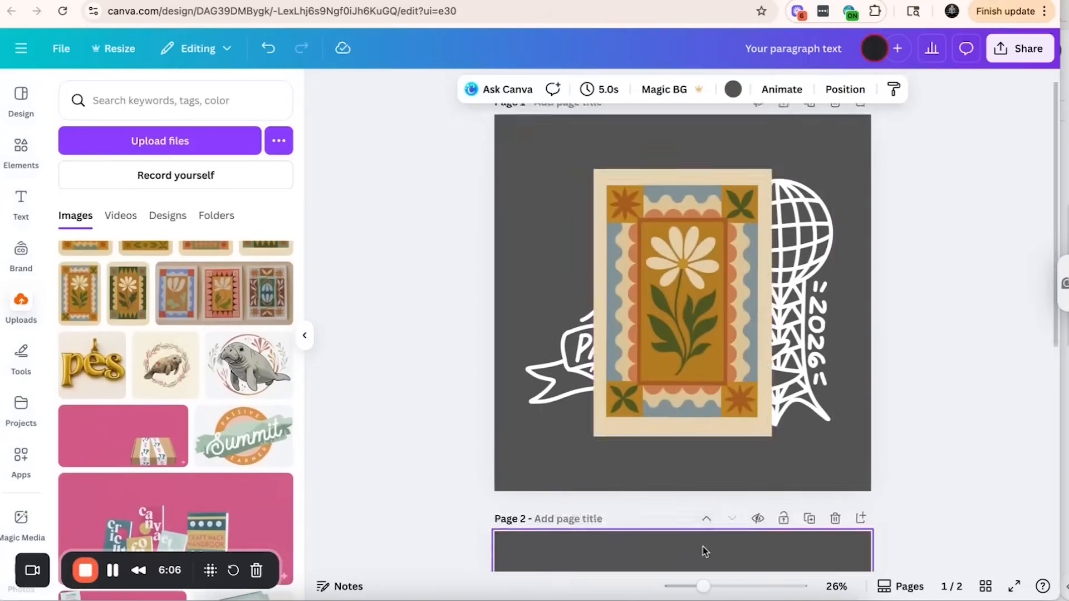
scroll(685, 390, up, 3)
drag(670, 277, 674, 565)
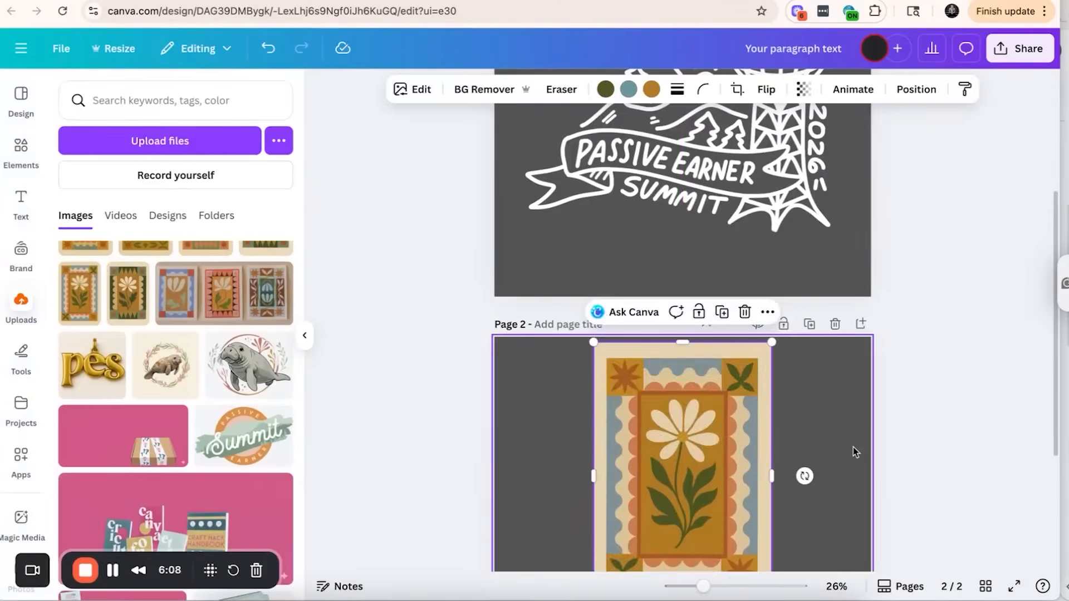
scroll(856, 452, down, 3)
click(833, 458)
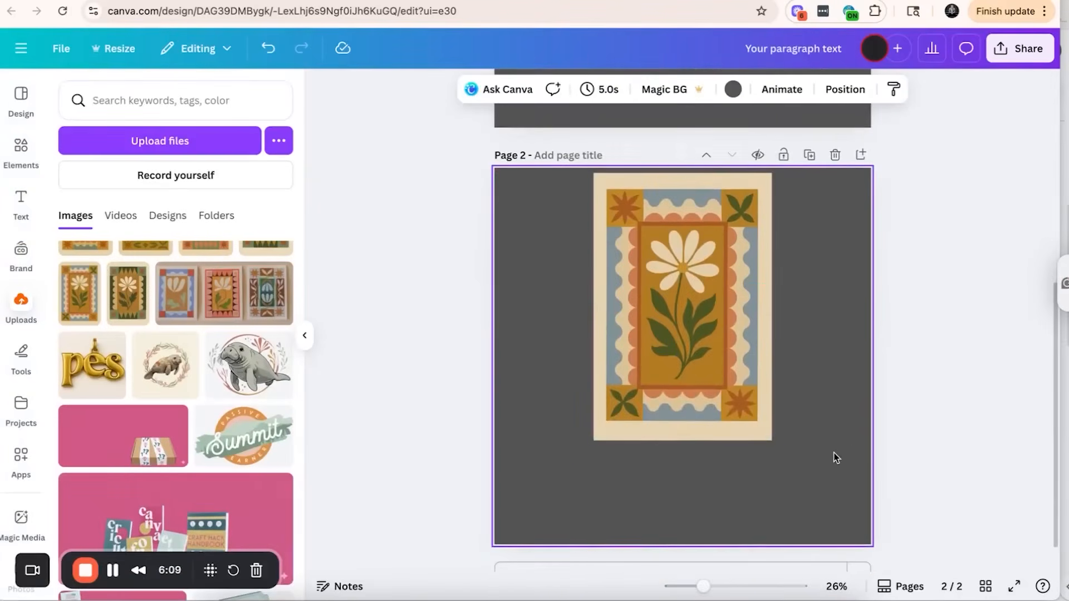
Set the second page's background to white and move the flower card image down toward the middle
click(736, 91)
click(176, 290)
drag(765, 293, 756, 342)
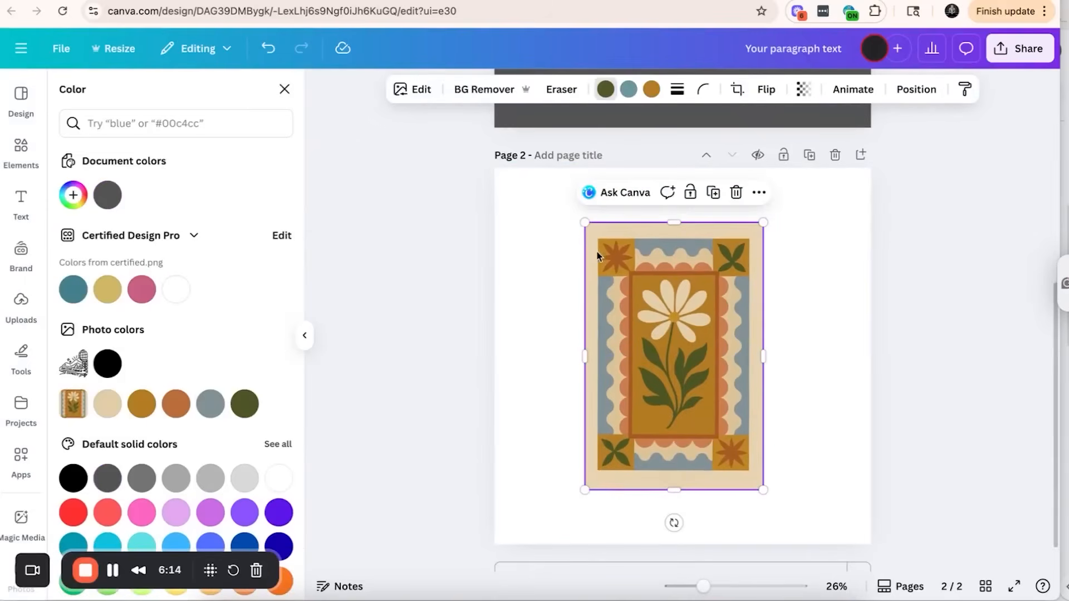
Invert the flower card image's colors in the image adjustments
click(412, 89)
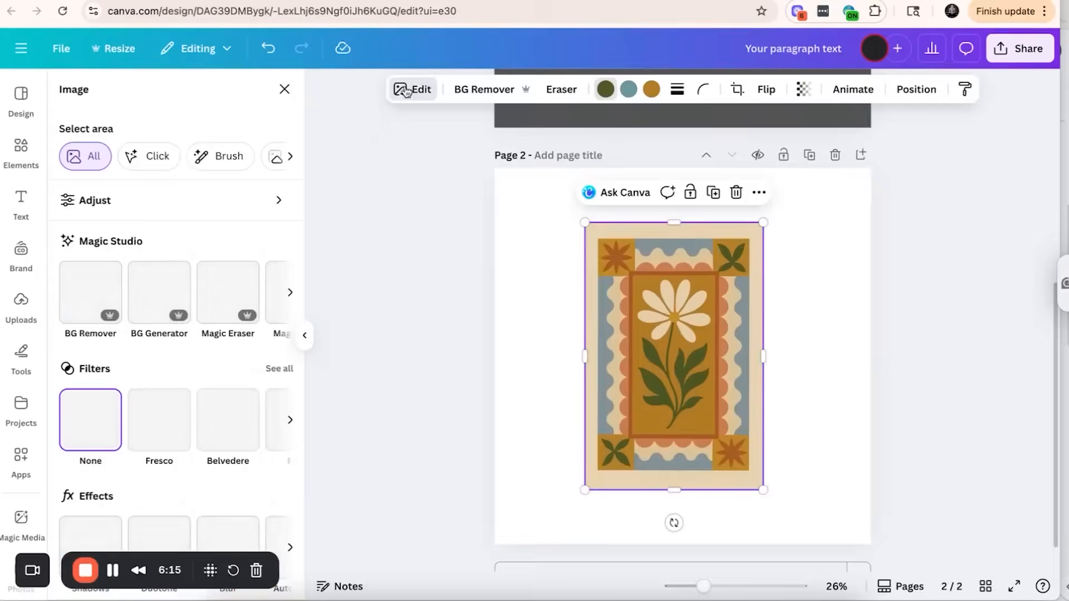
click(127, 201)
scroll(174, 356, down, 5)
click(277, 294)
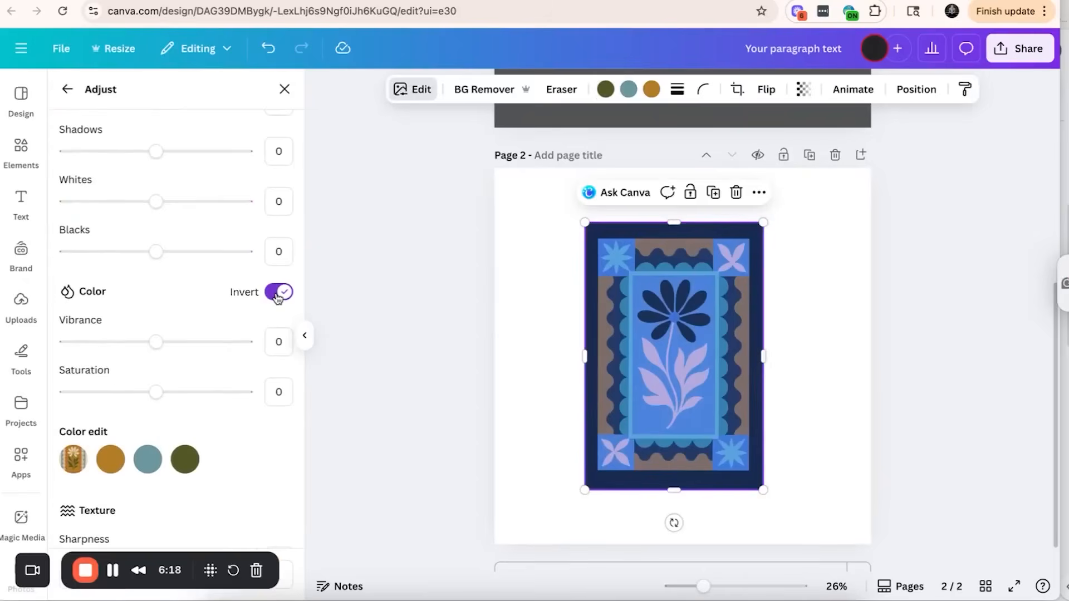
Crop the plain outer border off all four sides of the flower card image
drag(673, 490, 672, 472)
drag(765, 352, 750, 351)
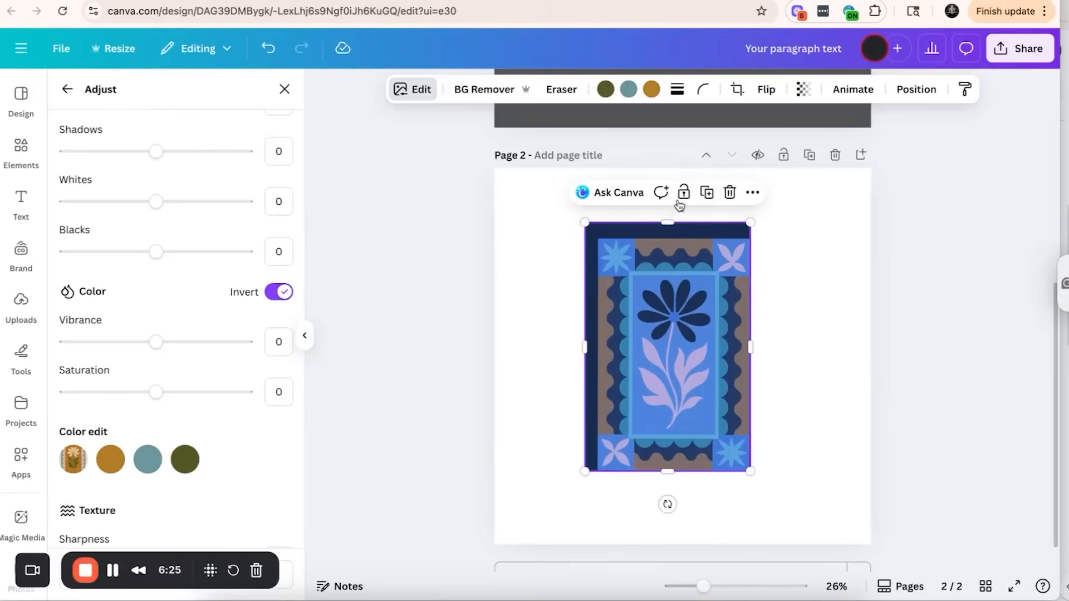
drag(665, 221, 666, 236)
drag(585, 354, 597, 356)
click(576, 359)
scroll(576, 361, up, 3)
scroll(576, 361, up, 3)
scroll(662, 272, up, 2)
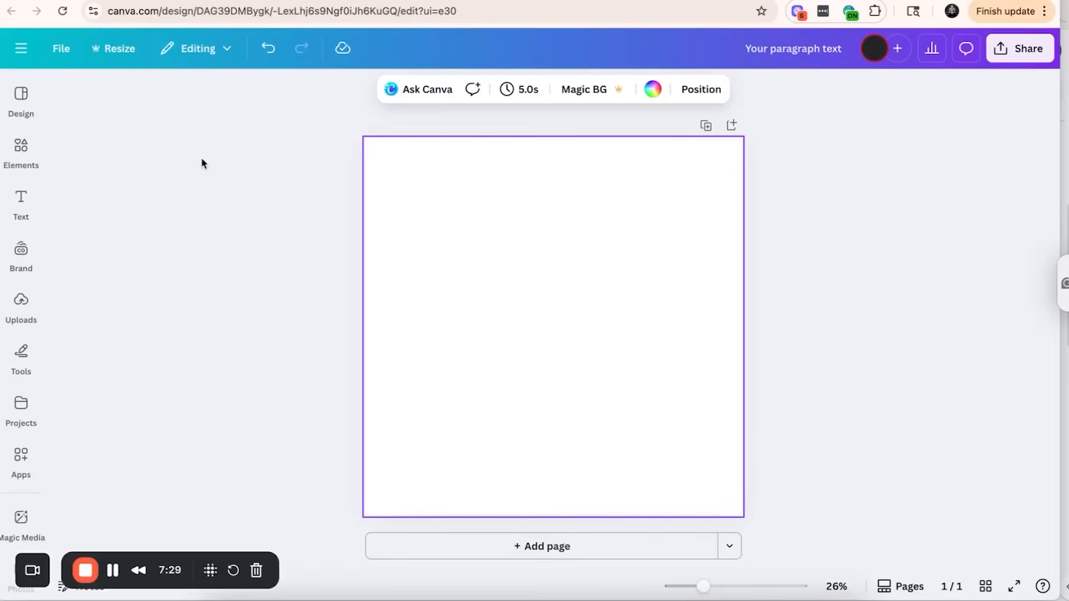
Look through the Elements library's categories and the suggested search terms
click(21, 162)
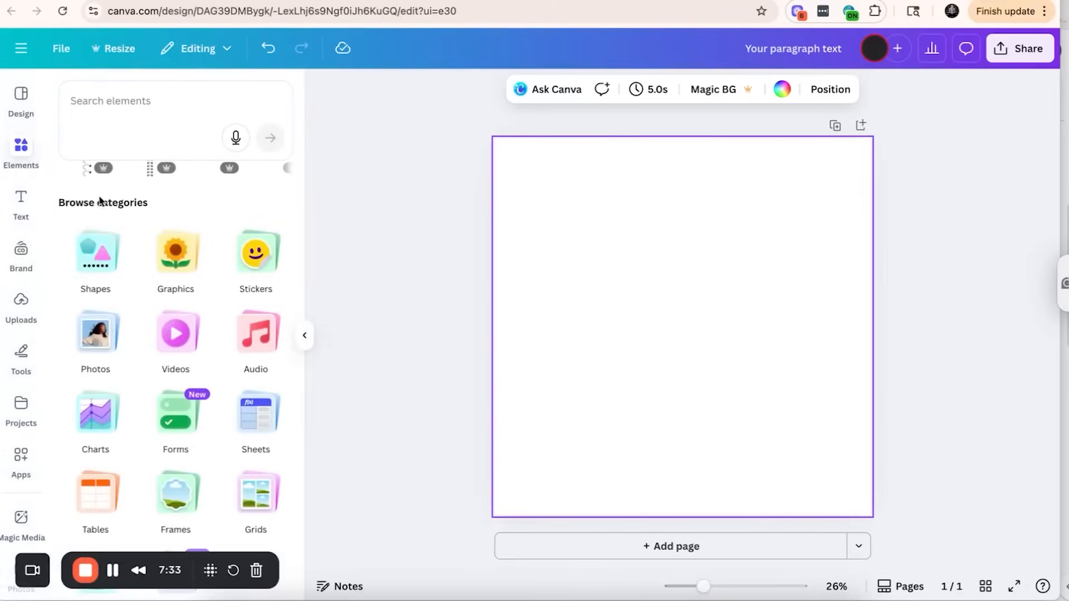
scroll(115, 294, down, 1)
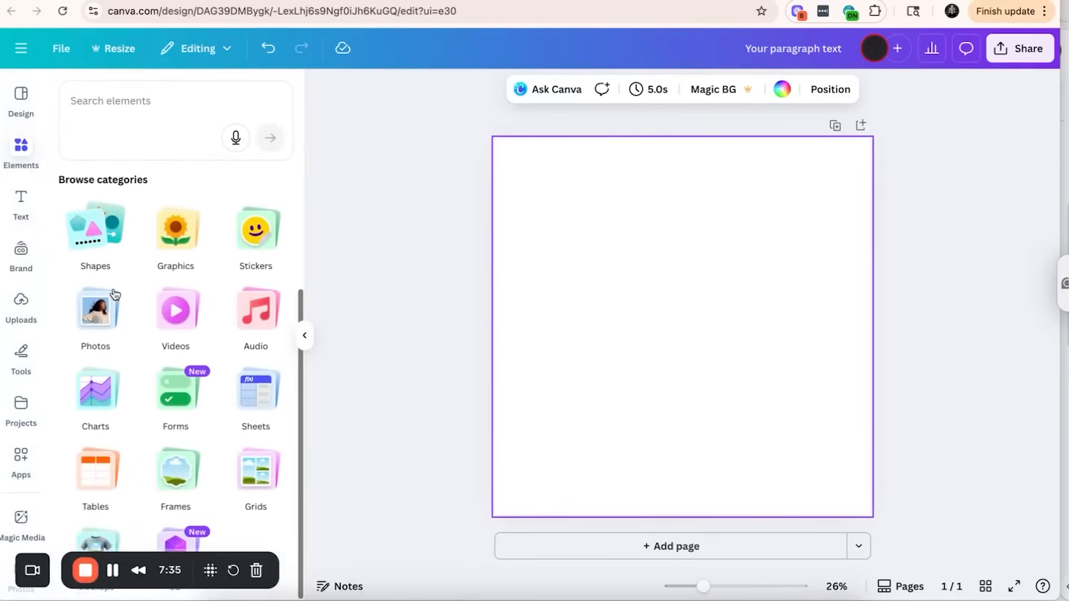
scroll(115, 294, up, 1)
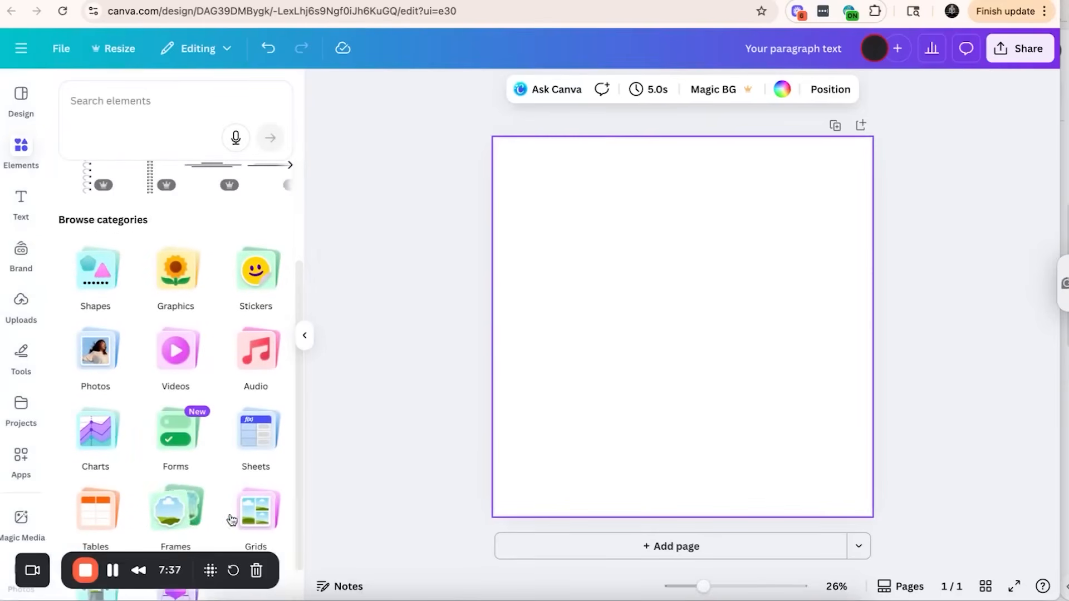
scroll(184, 461, up, 3)
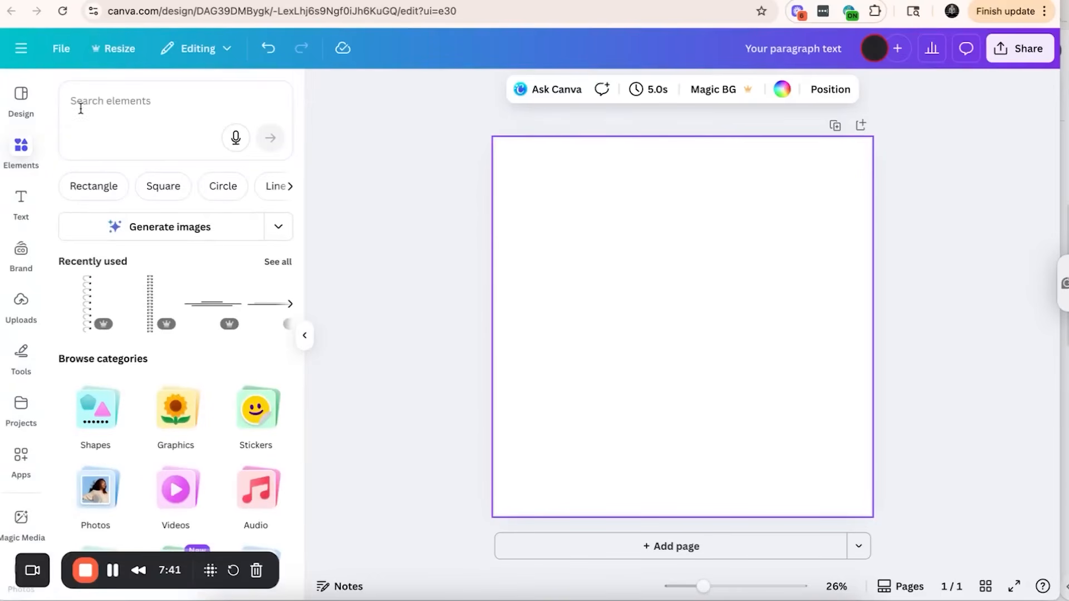
click(289, 187)
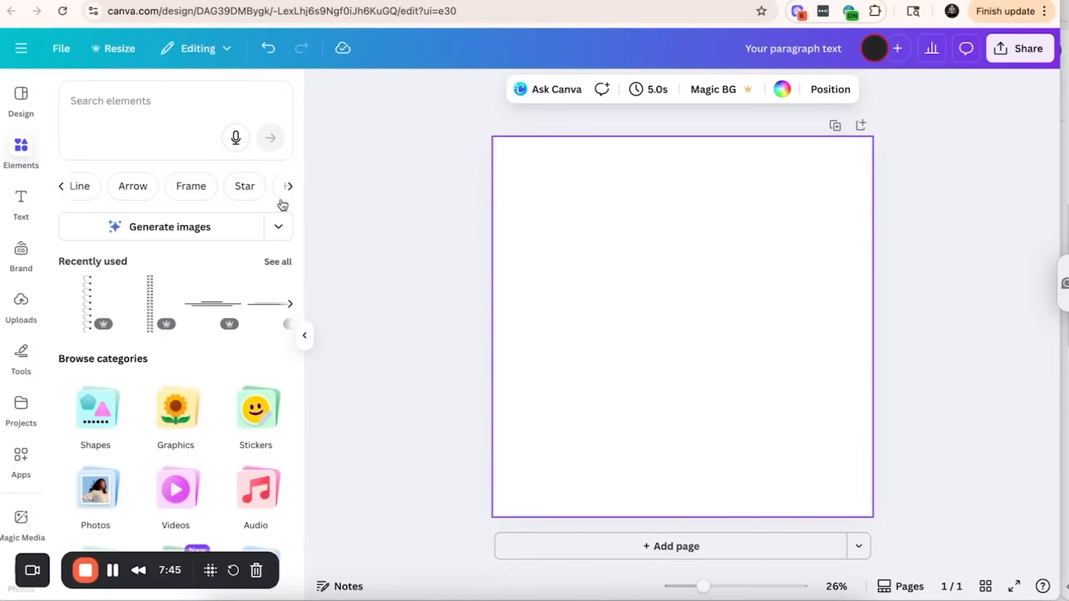
click(289, 187)
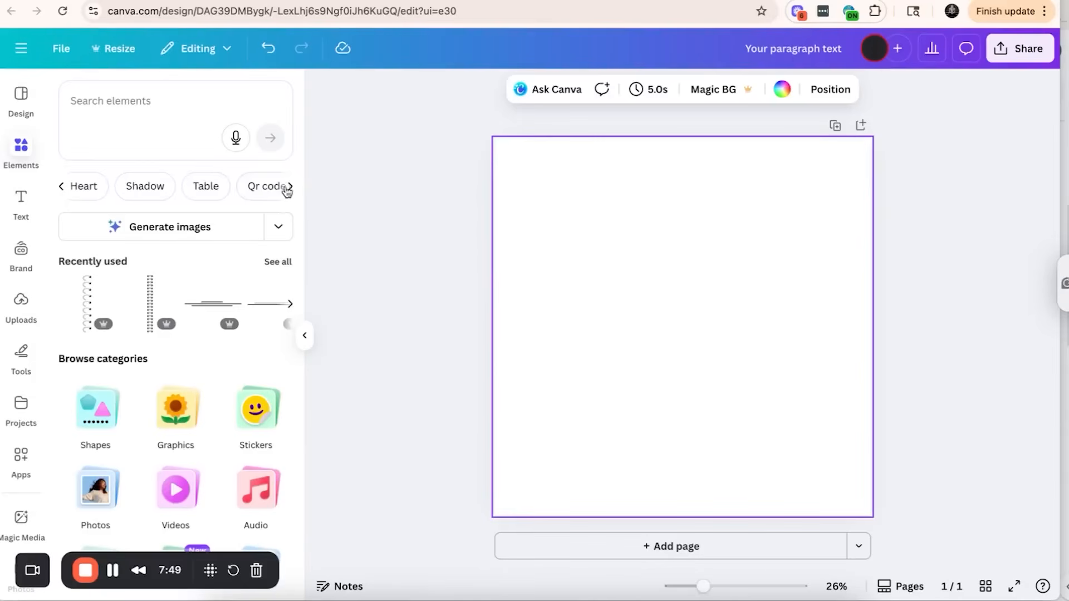
click(62, 187)
click(61, 187)
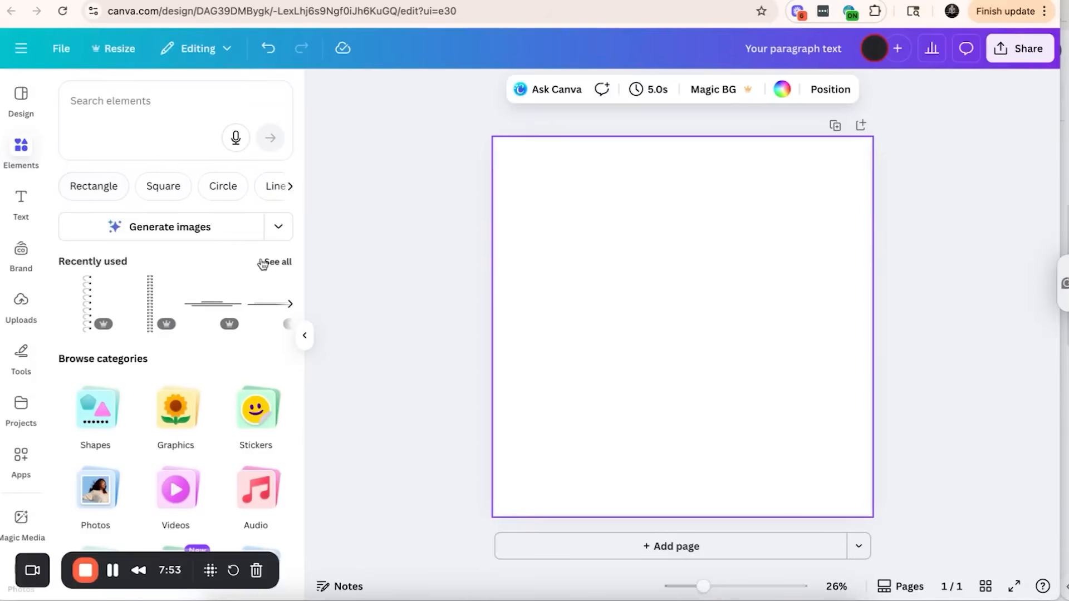
scroll(215, 321, down, 3)
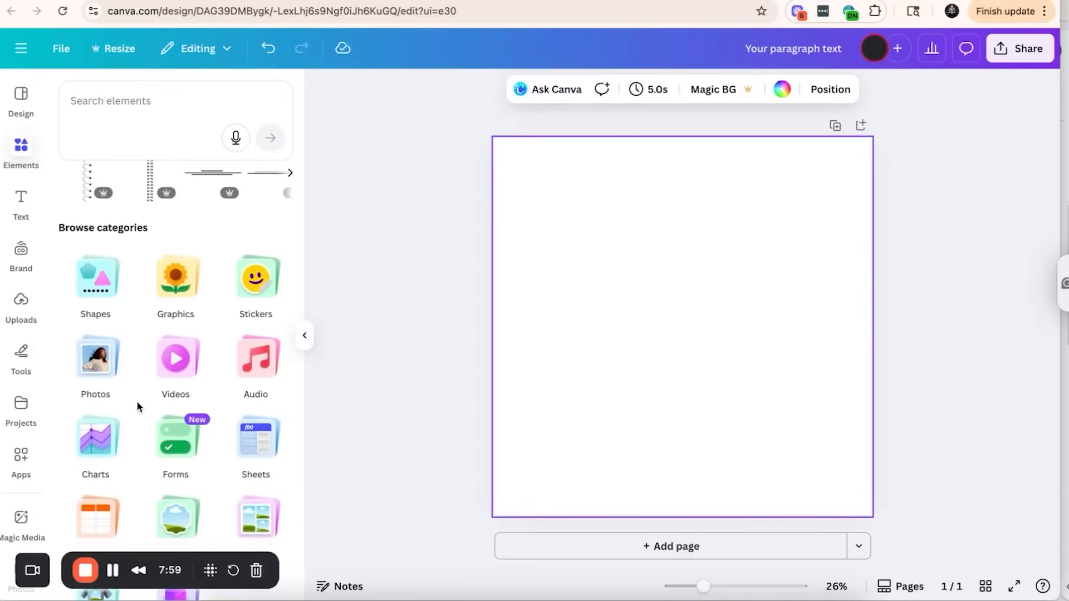
Generate shapes from the prompt "wavy thick arrow that point to the right" and place the first thick arrow on the page
click(97, 292)
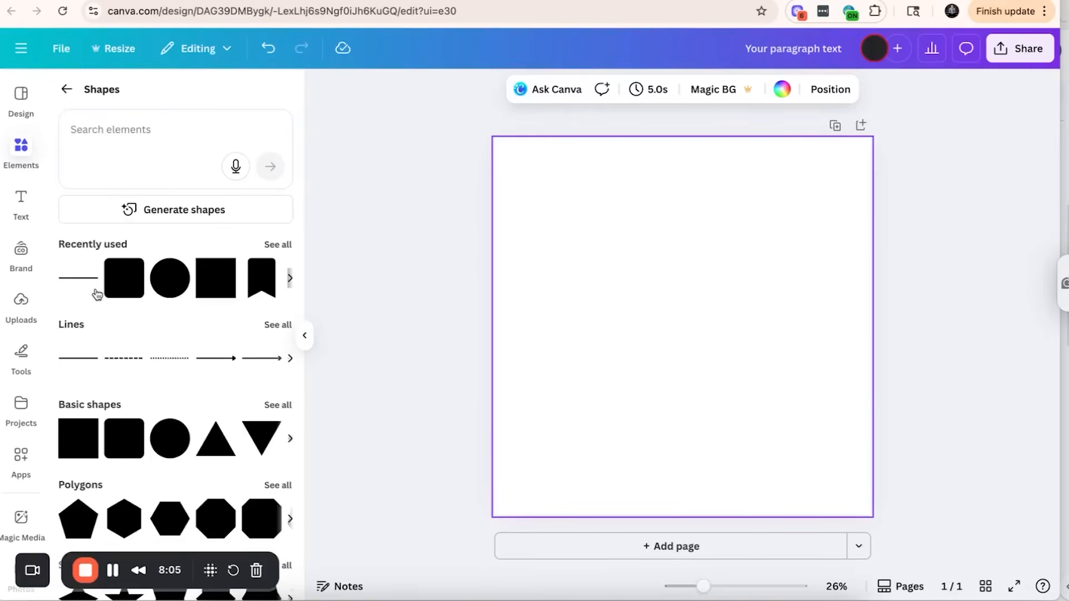
click(86, 125)
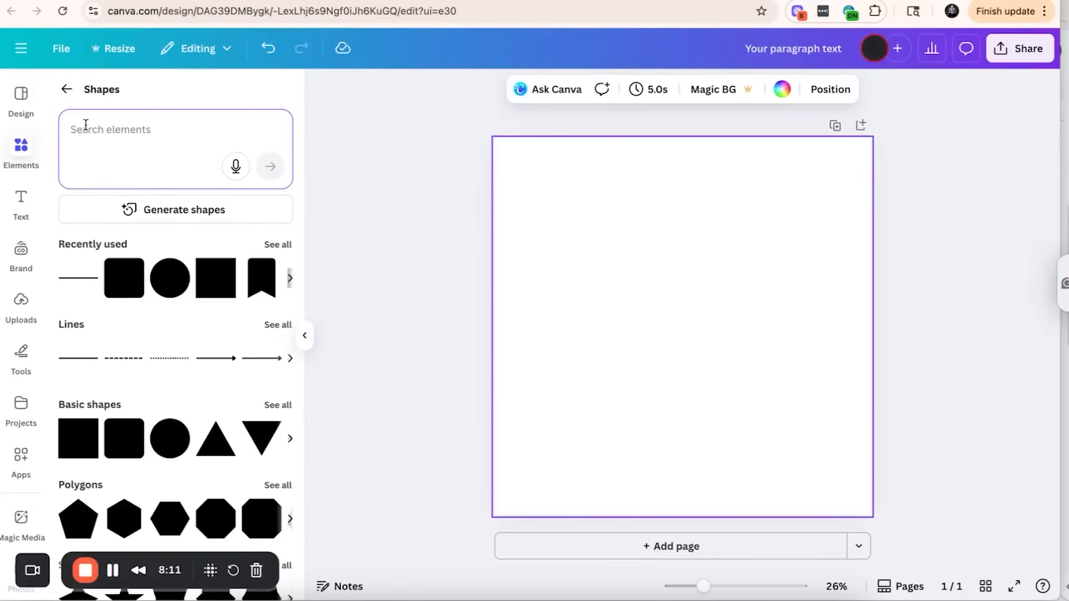
text(wav)
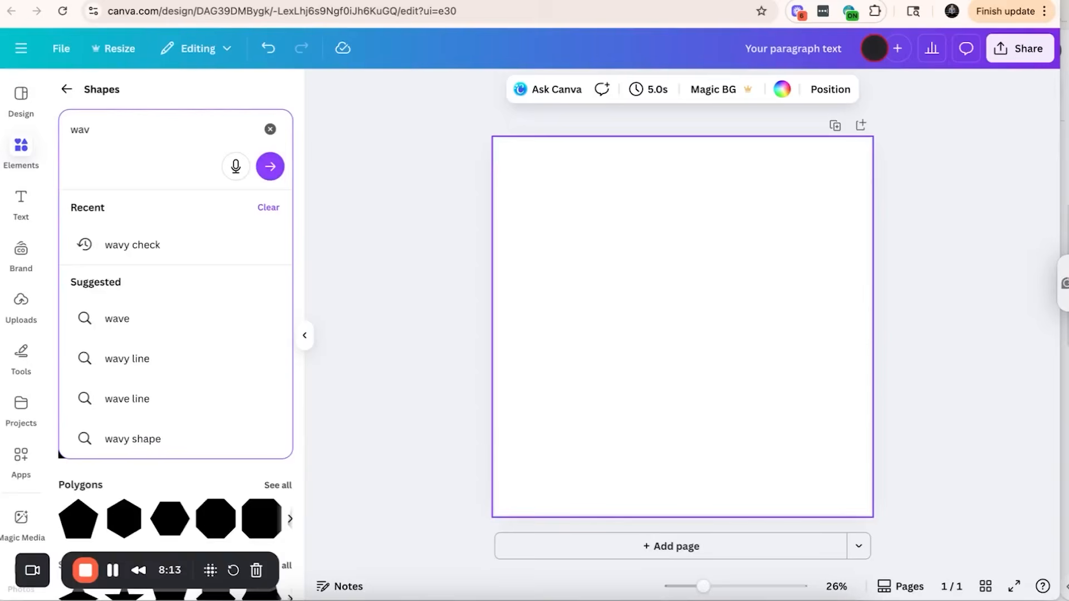
text(thick arrow that point to the rigt)
key(BackSpace)
text(ht)
key(Return)
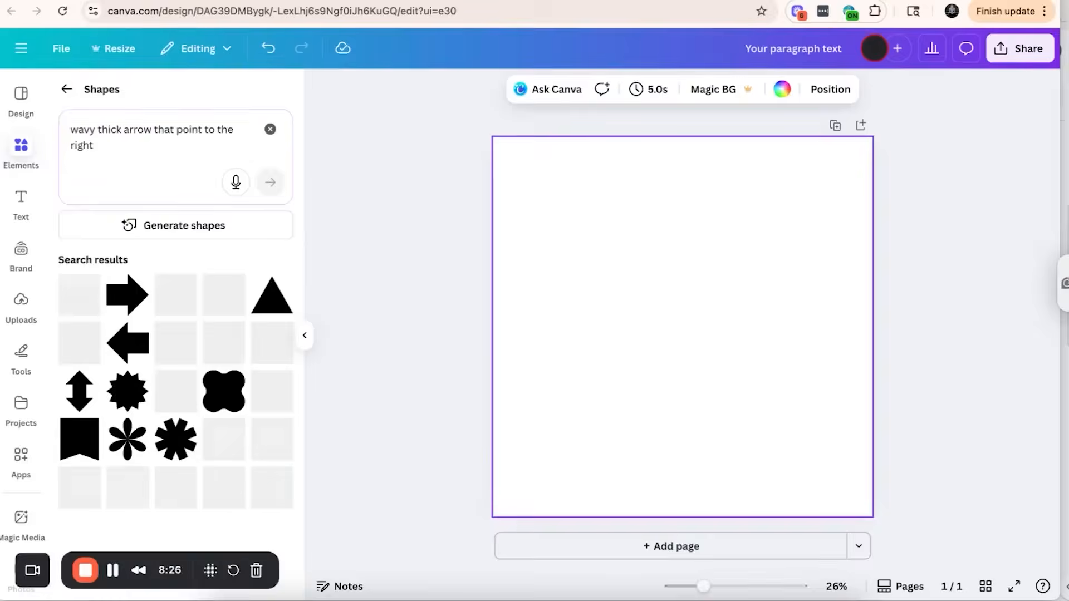
click(201, 228)
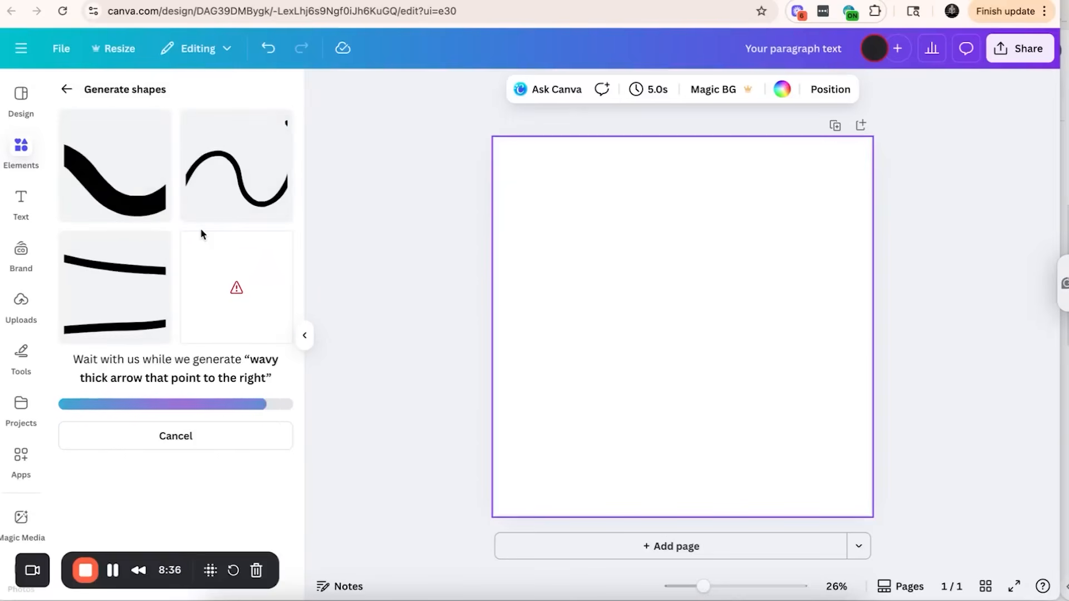
click(107, 186)
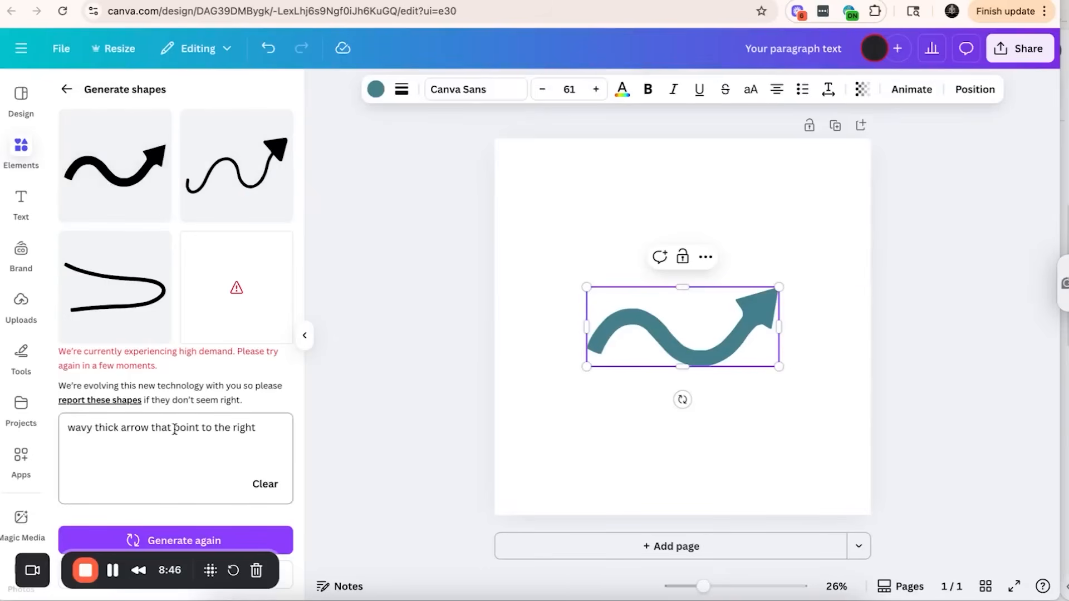
Try generating shapes from the new prompt "paint brush"
click(266, 484)
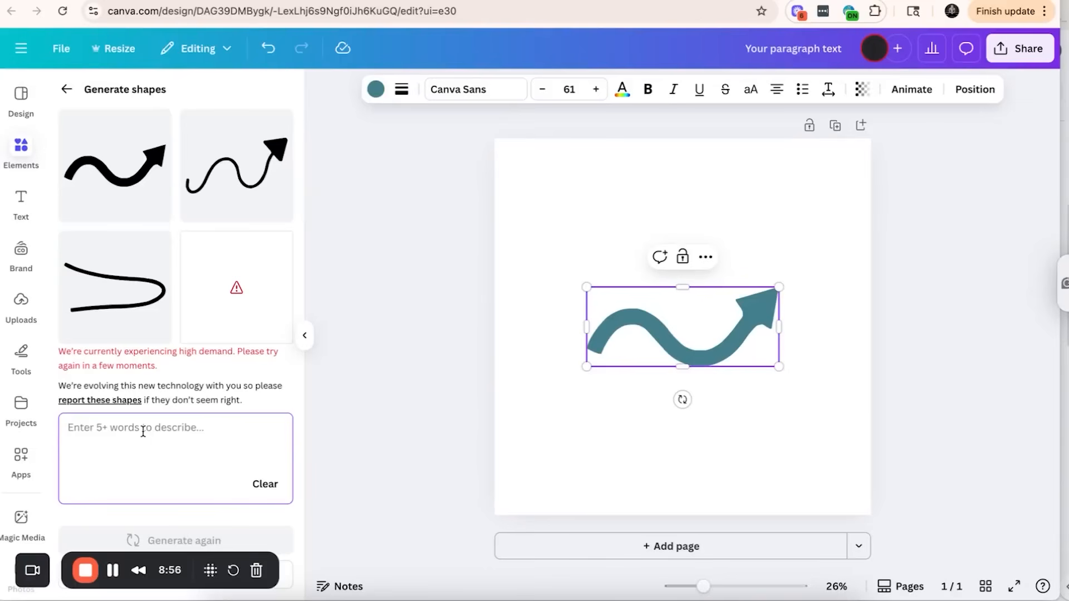
text(pa)
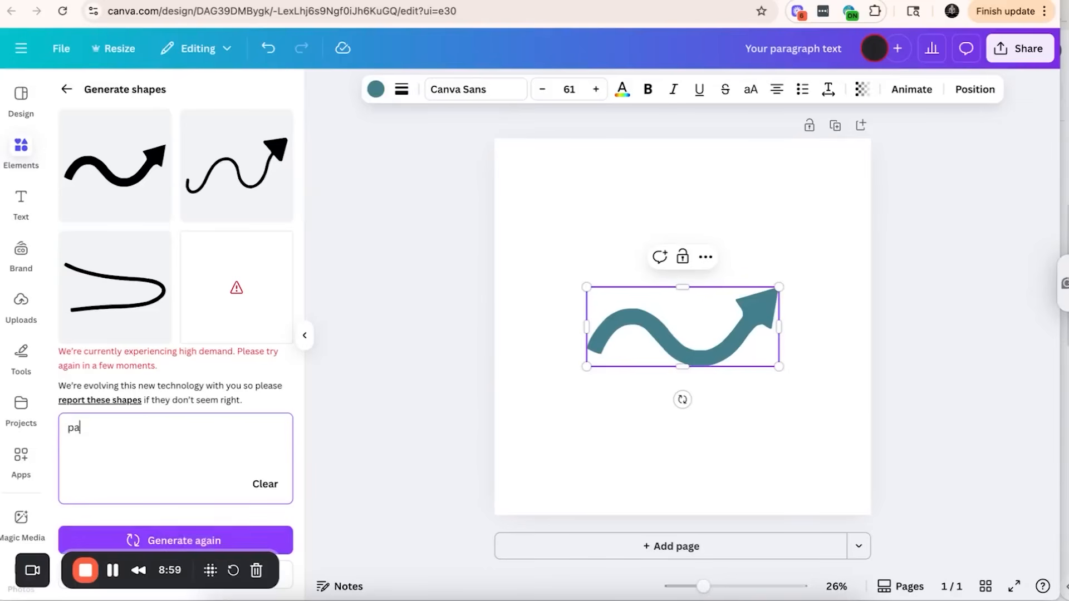
text(int brush)
key(Return)
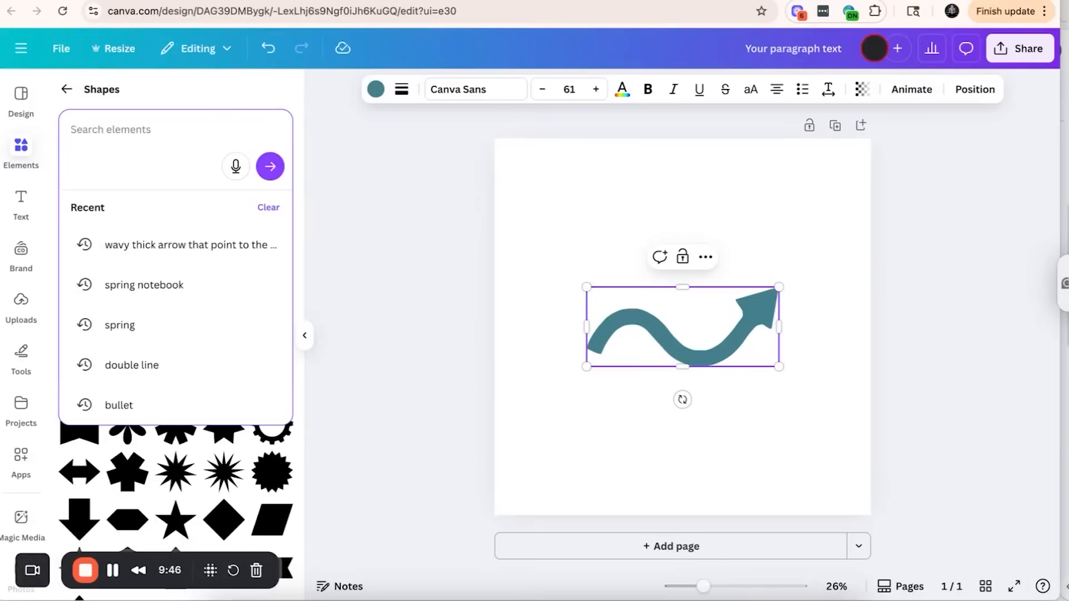
Search the shapes library for "flower with 10 petals"
text(flower wit)
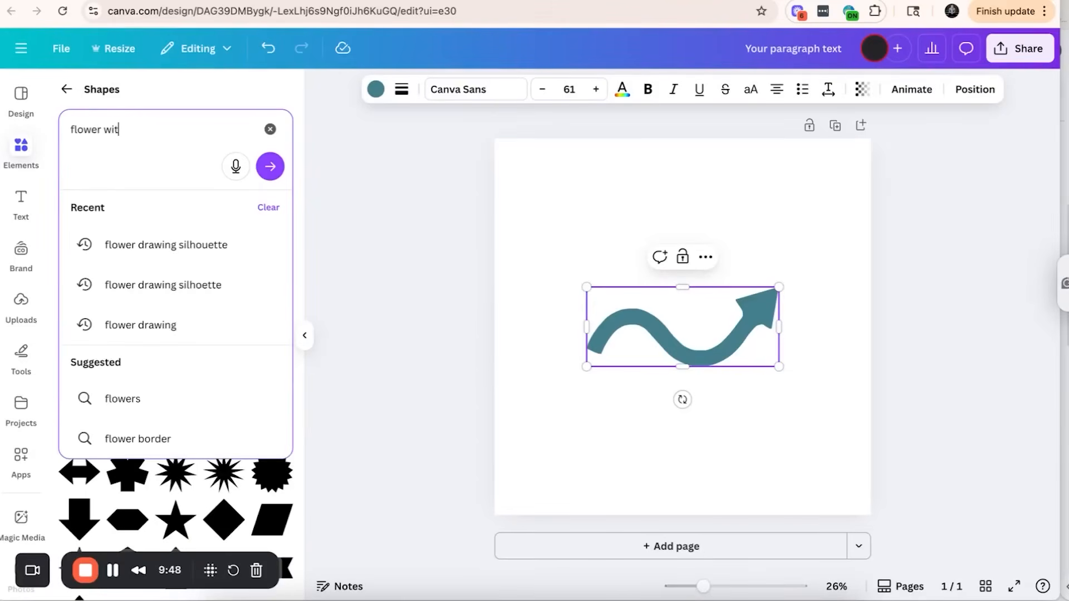
text(h 10 petals)
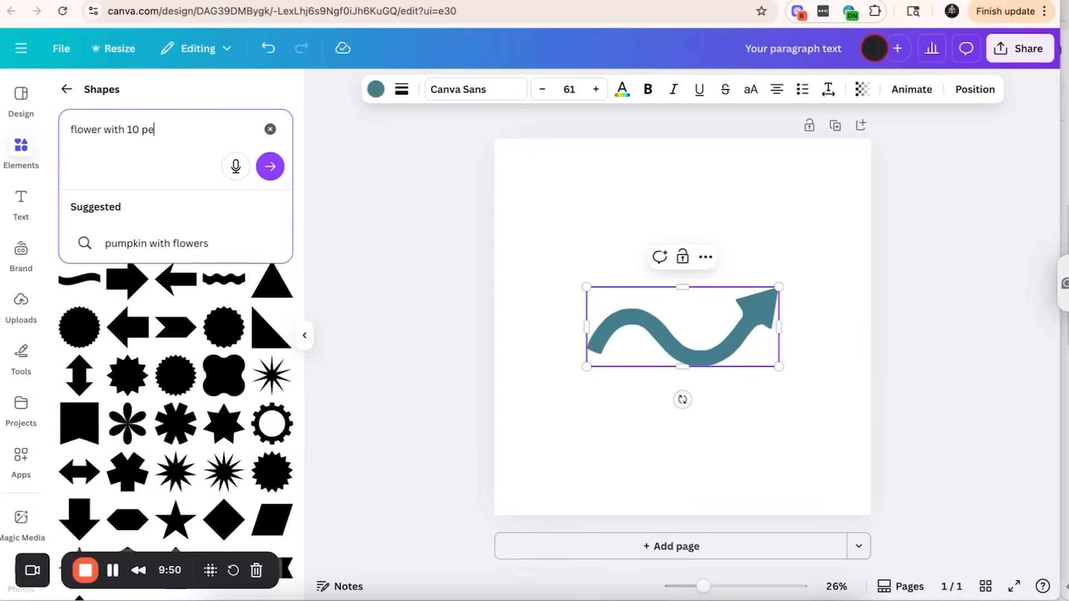
key(Return)
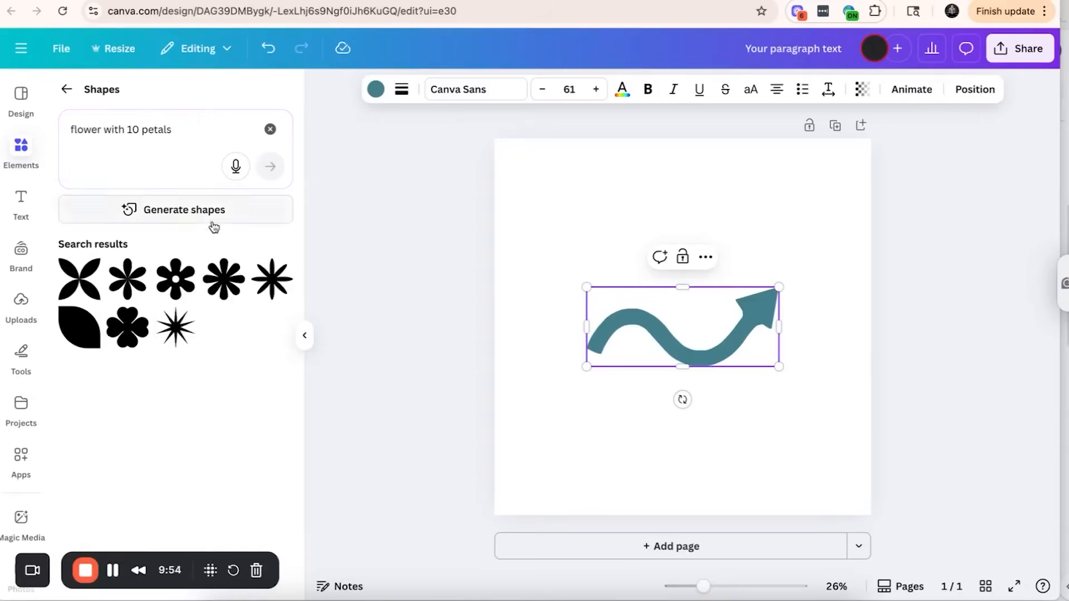
Generate shapes from the prompt "flower with 10 petals", and clear that prompt from the shapes search
click(203, 211)
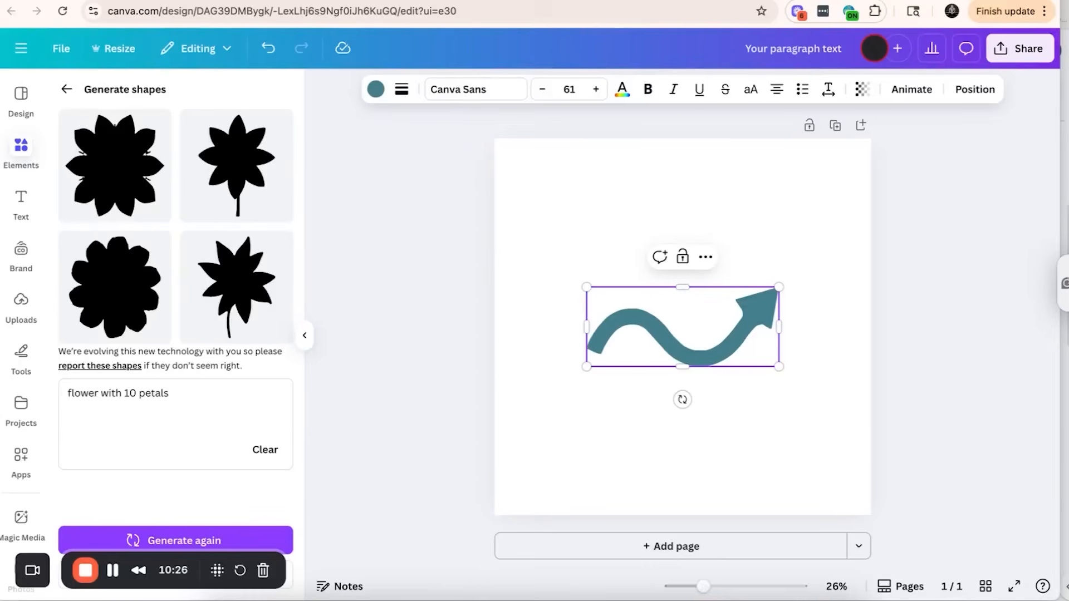
click(68, 90)
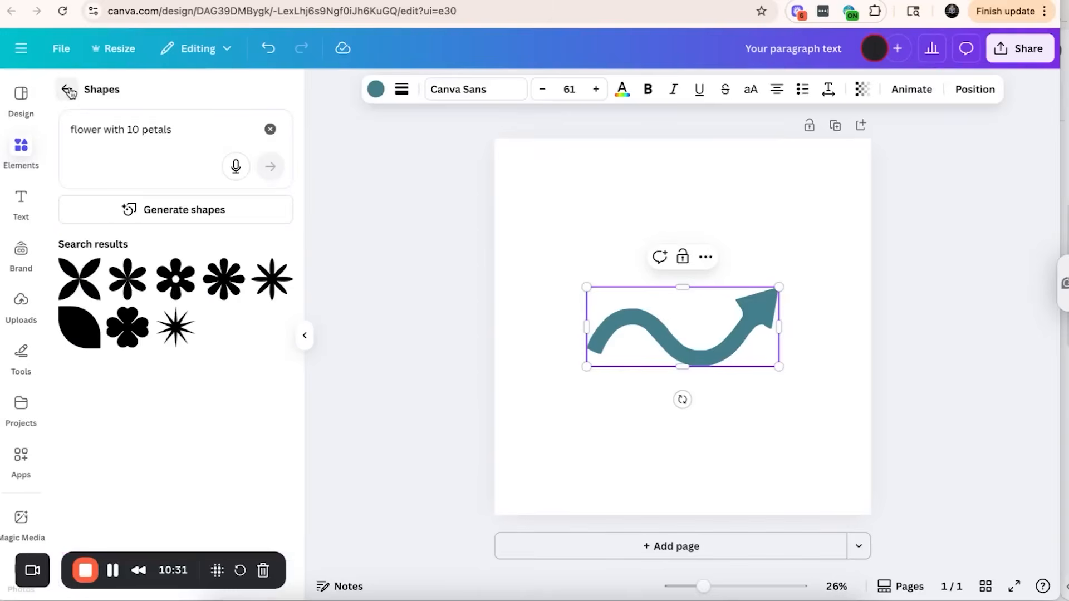
click(204, 126)
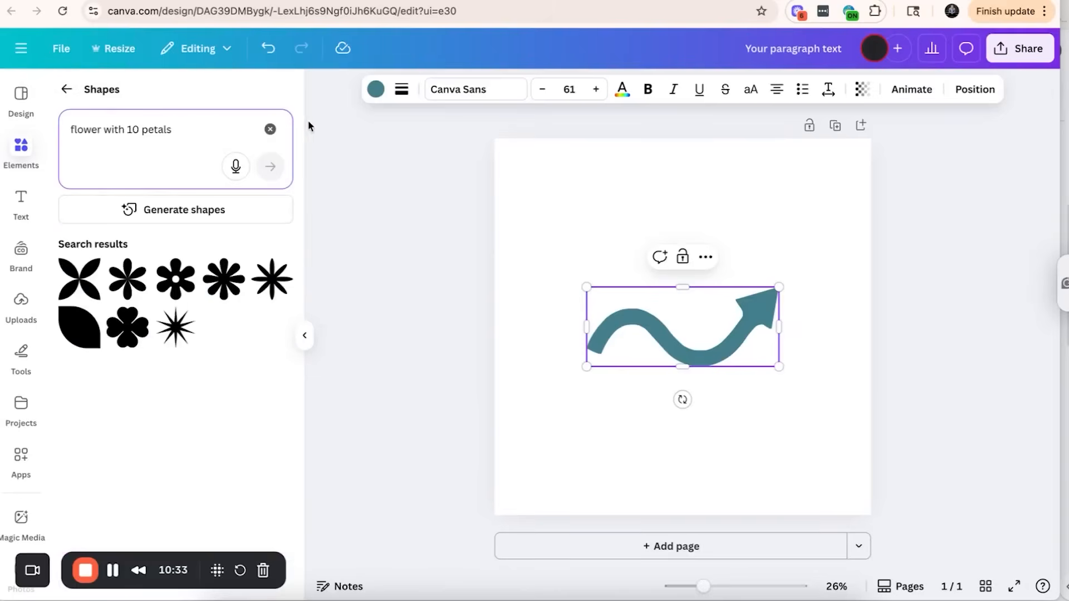
click(272, 131)
Look through the shapes library's categories, from stars and arrows to cogs and organic shapes
scroll(199, 350, down, 10)
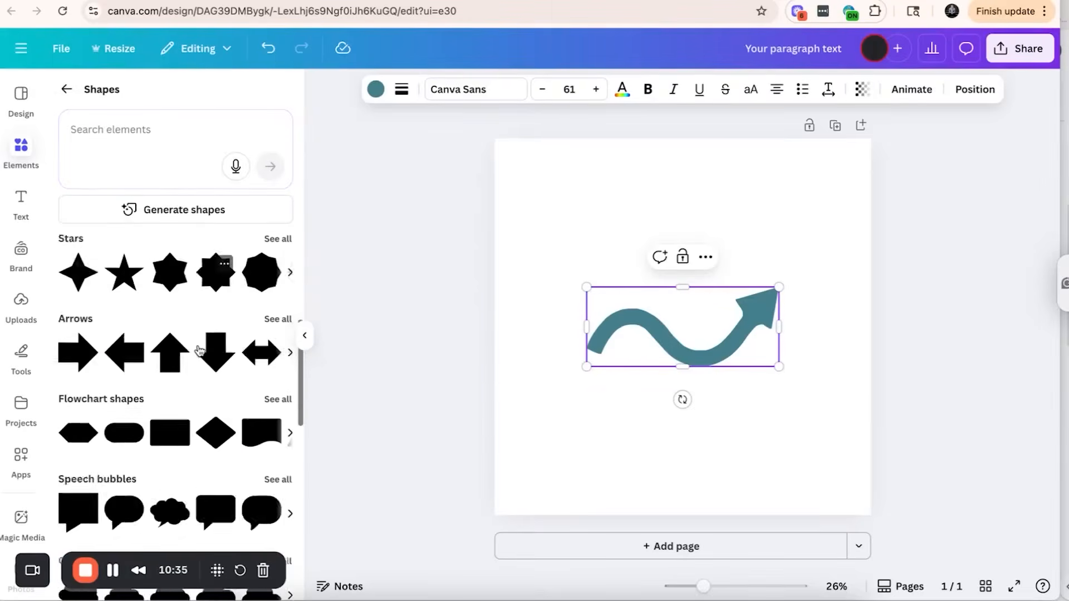
scroll(199, 350, down, 3)
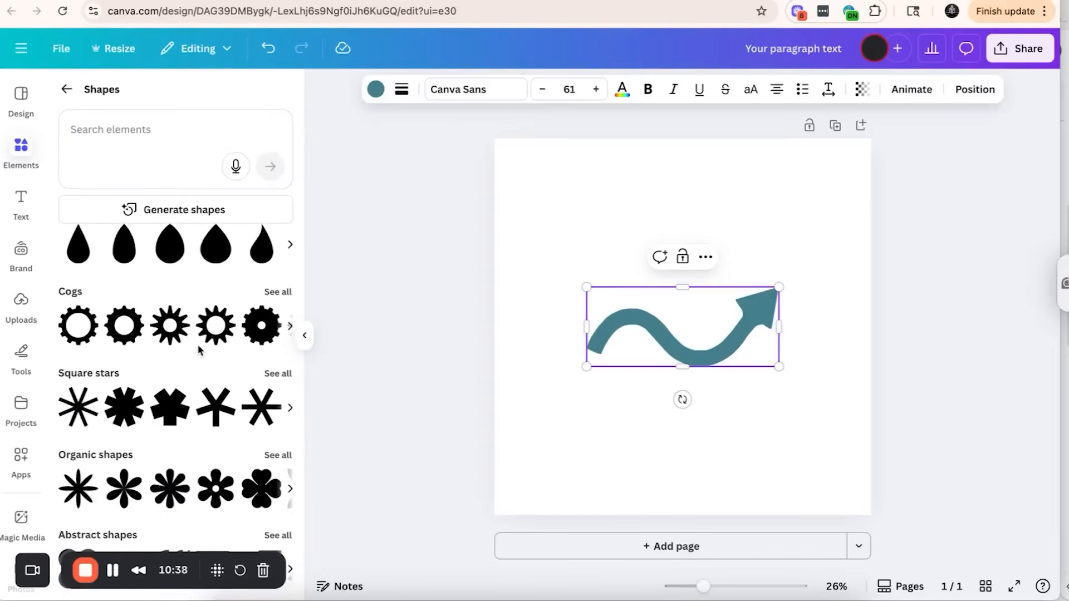
scroll(200, 349, up, 15)
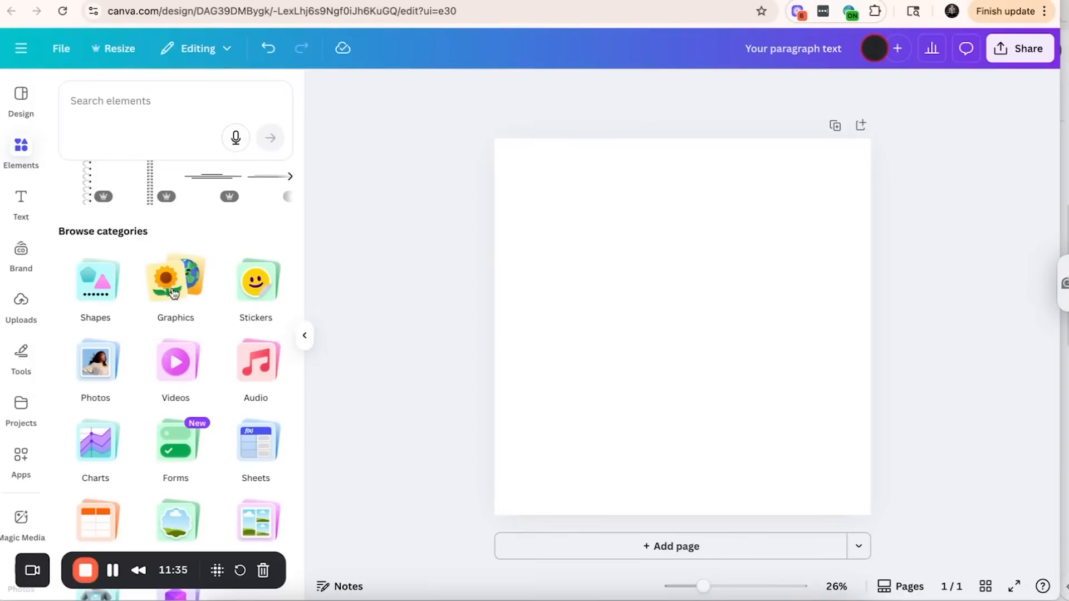
Open the Graphics category of the elements library and search it for "illustrative"
click(174, 293)
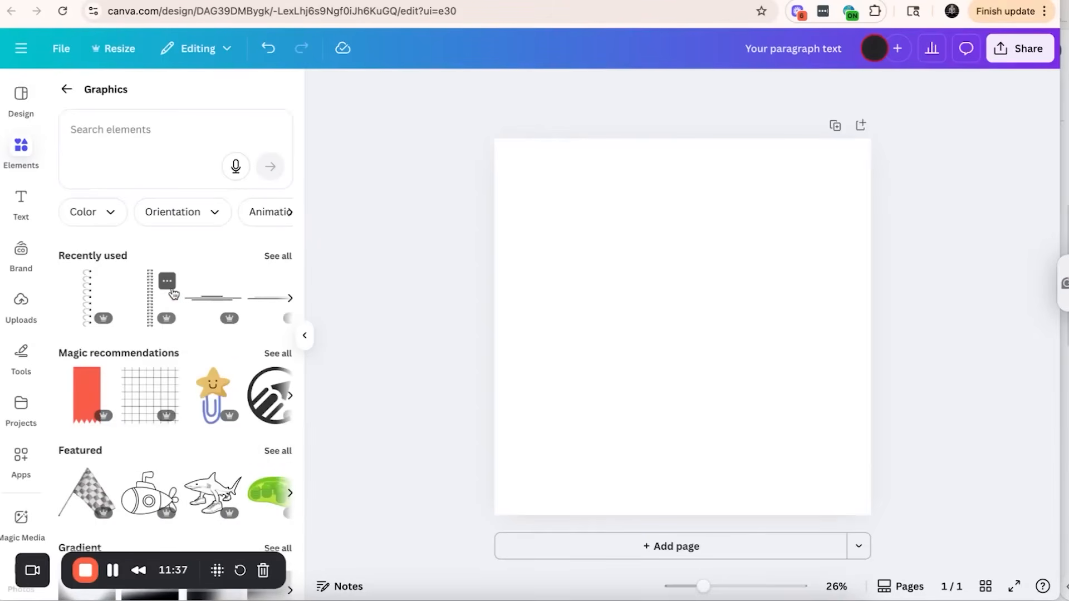
scroll(174, 294, down, 4)
scroll(174, 293, up, 4)
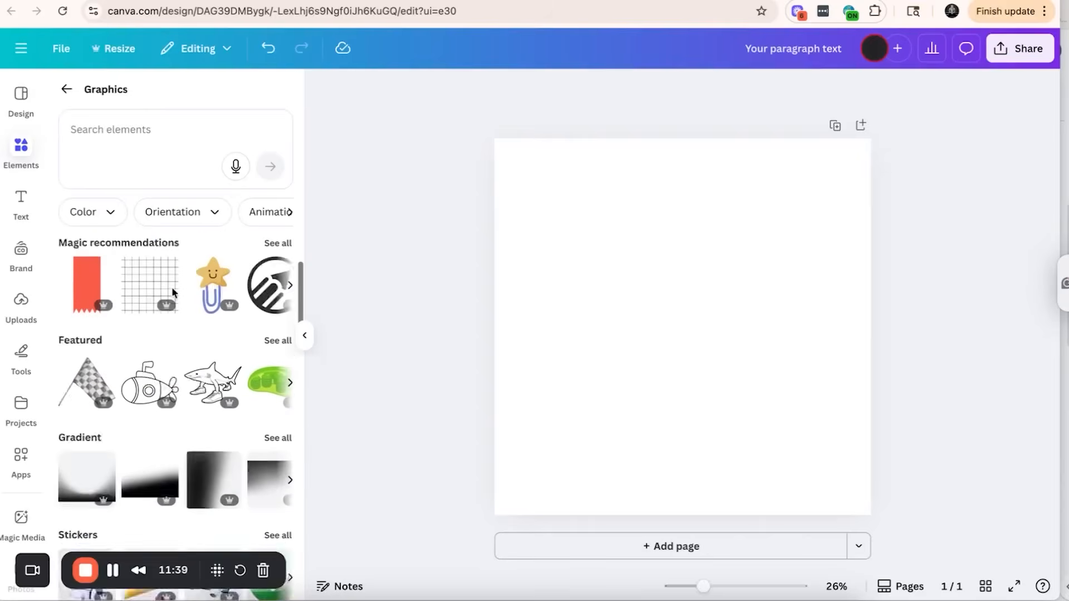
click(164, 135)
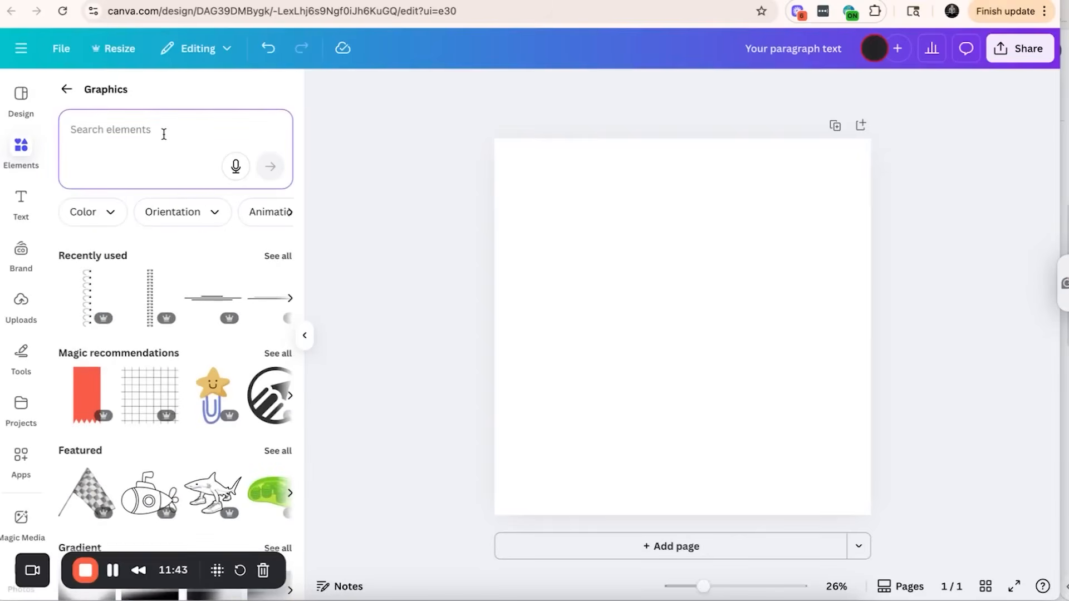
text(ill)
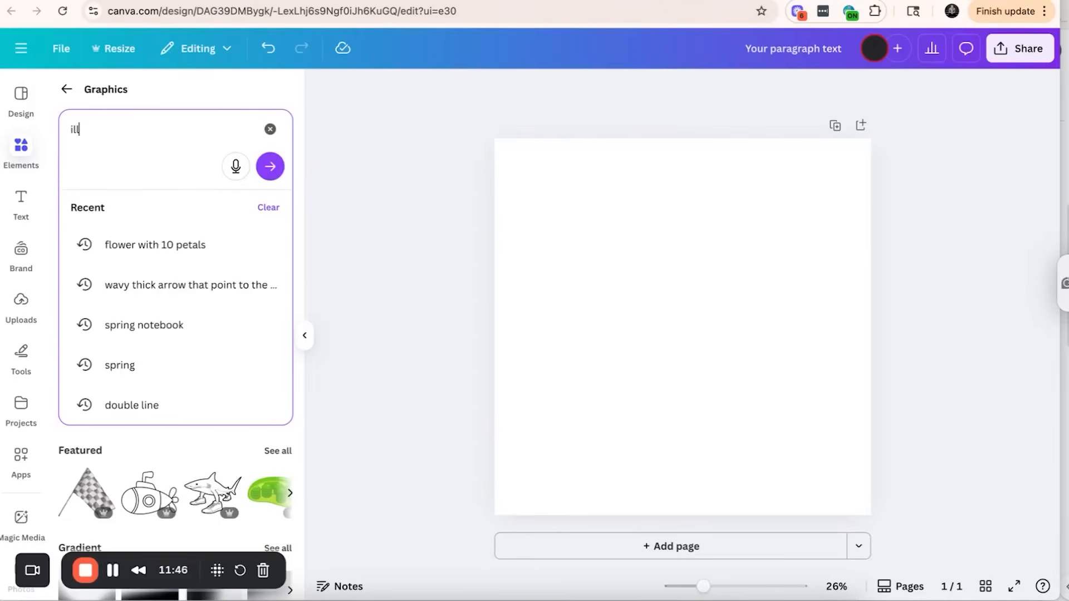
text(ustr)
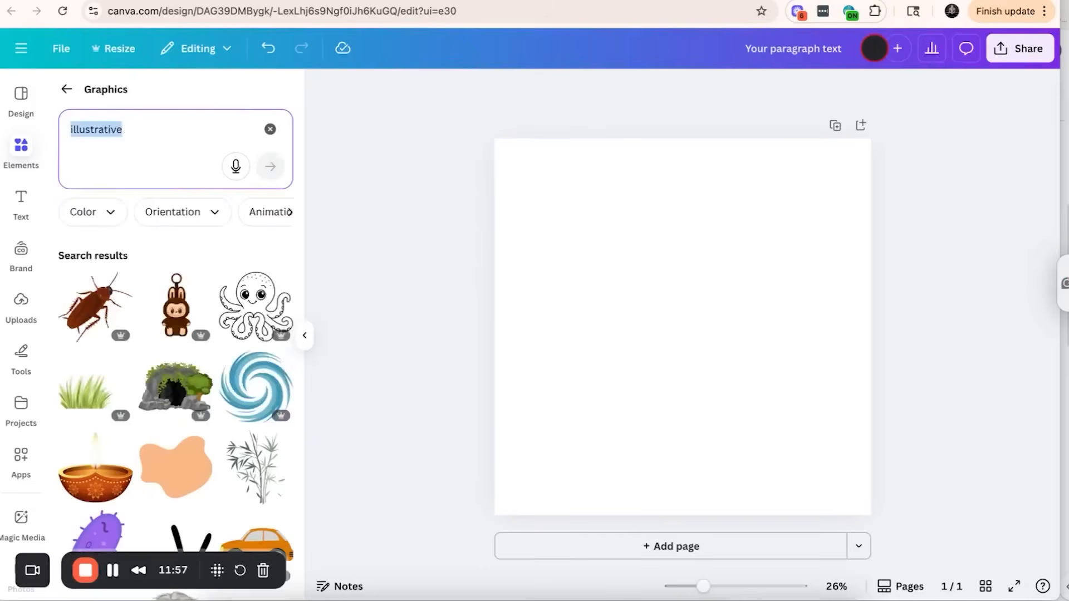
Search the graphics for "hand drawn" and look through the results
text(hand dra)
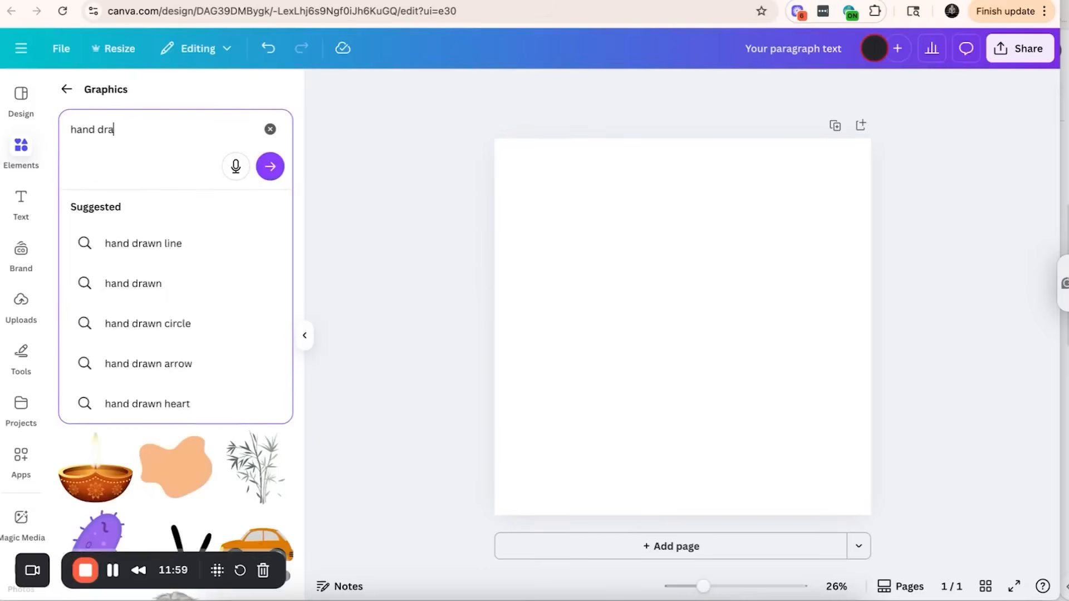
text(wn)
key(Return)
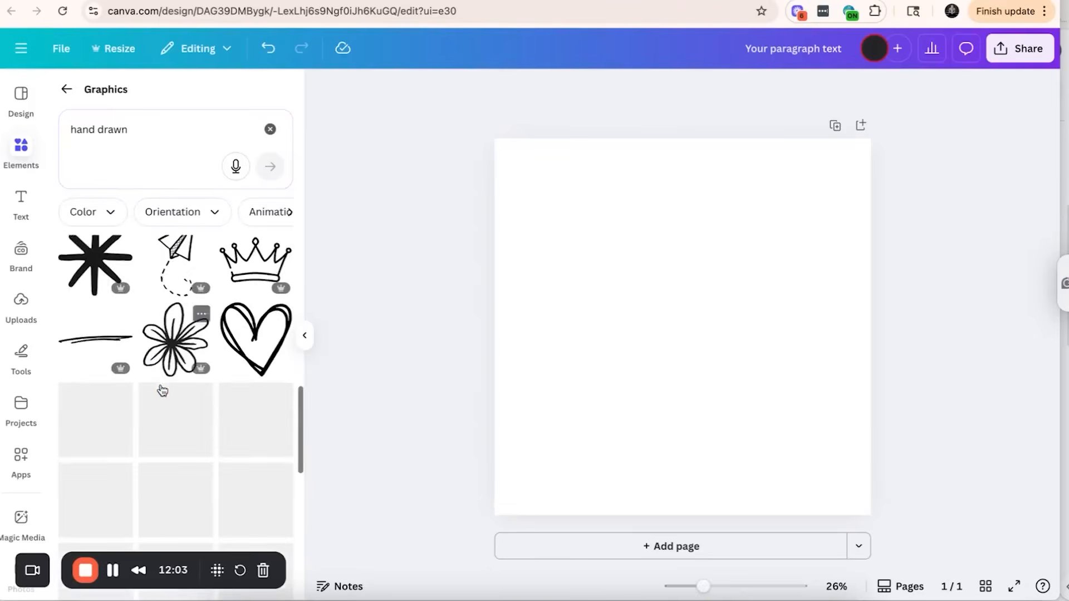
scroll(161, 389, down, 1)
scroll(162, 389, down, 3)
scroll(161, 390, down, 4)
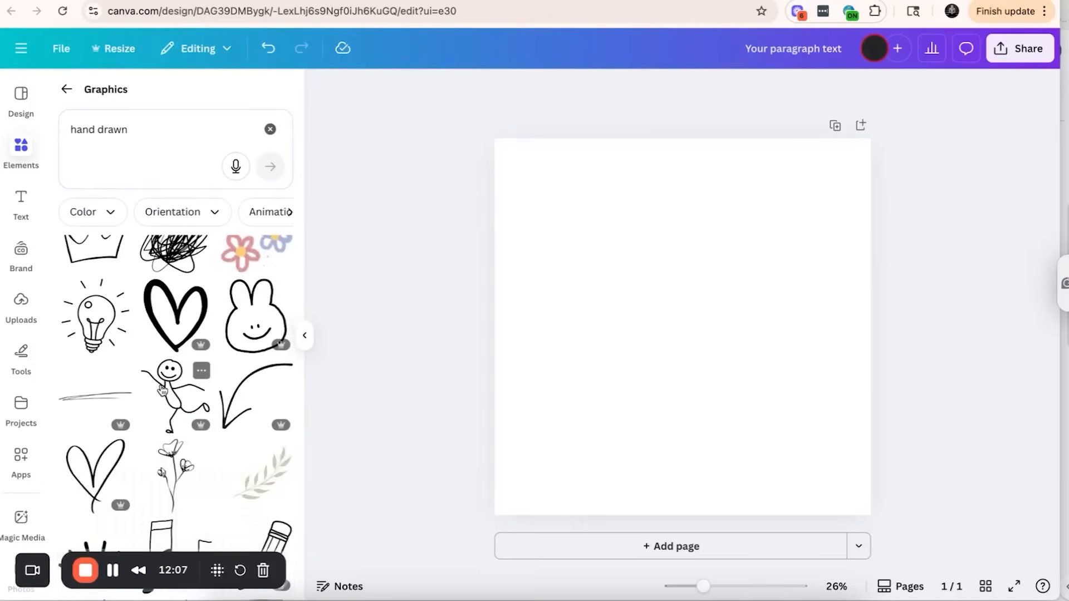
scroll(162, 390, up, 3)
scroll(161, 389, up, 5)
Search the graphics for "whiskey glass" and add the black-and-white cut-crystal glass with a citrus slice to the page
triple_click(137, 134)
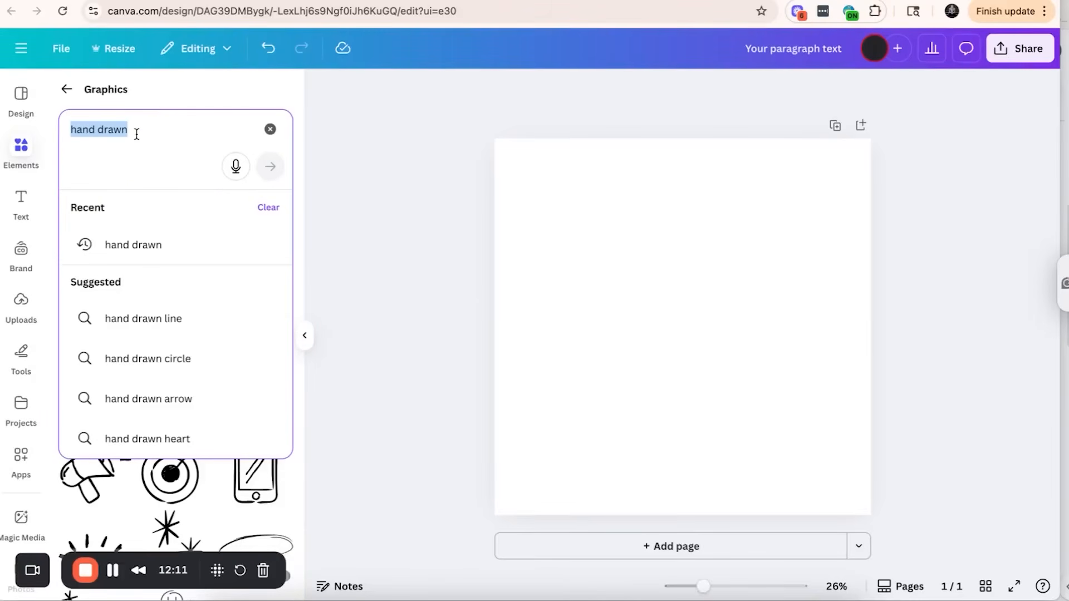
text(whiskey glass)
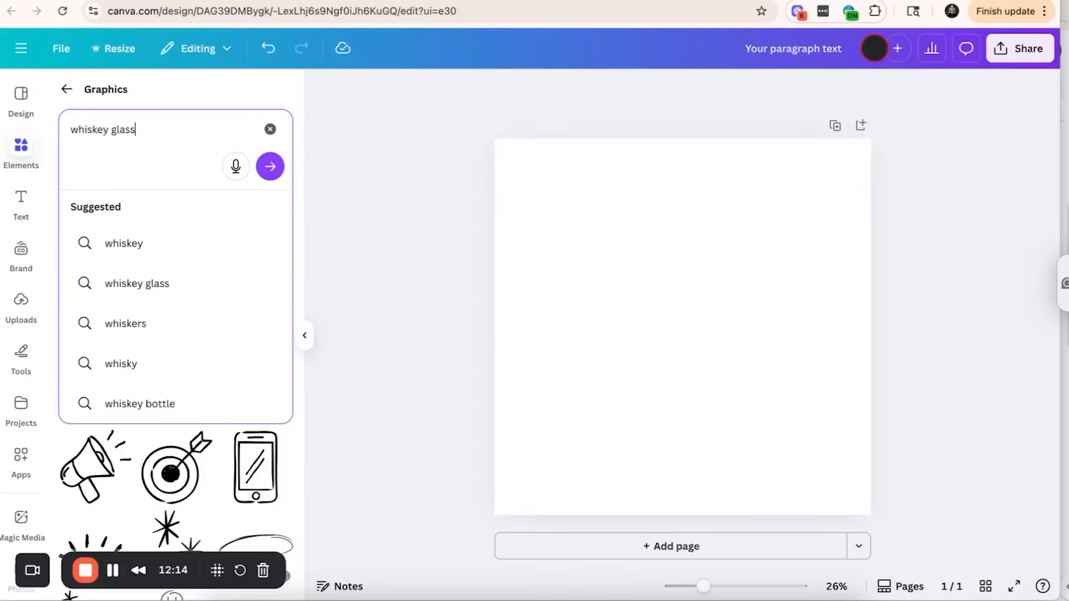
key(Return)
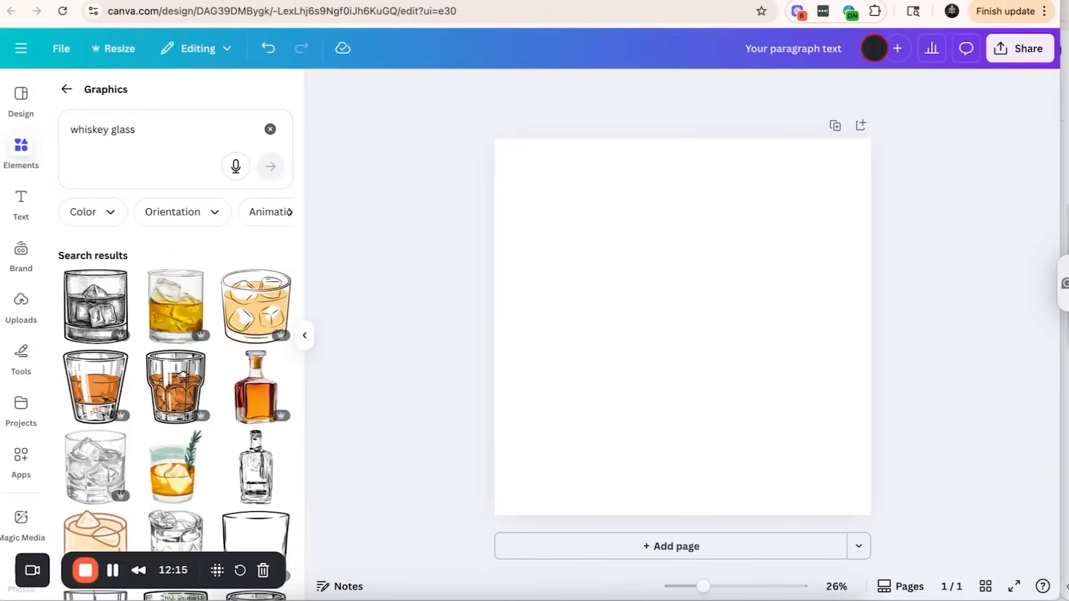
scroll(145, 333, down, 5)
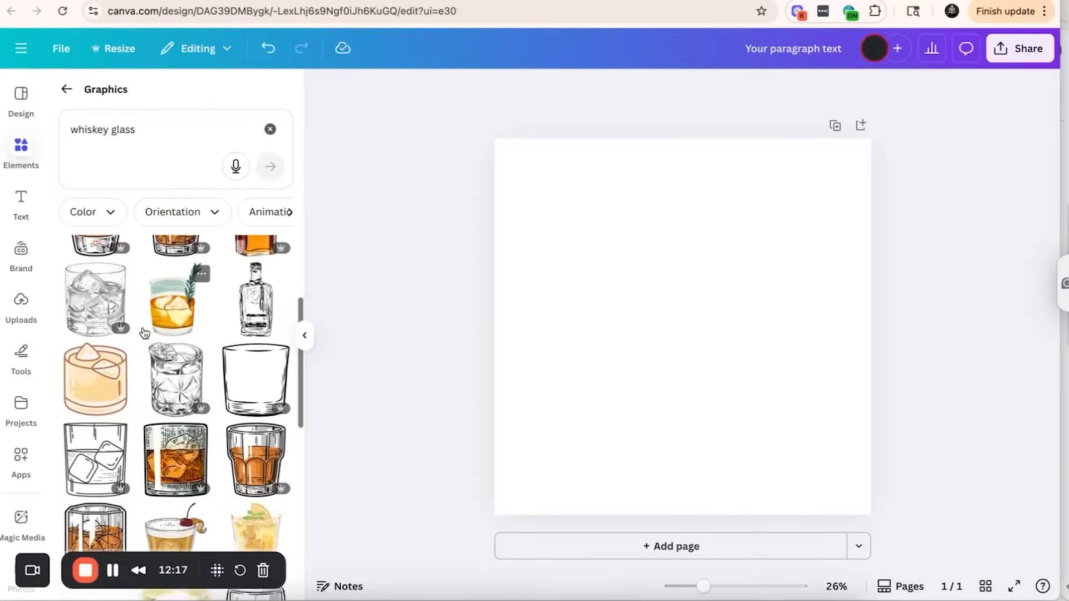
scroll(144, 333, up, 4)
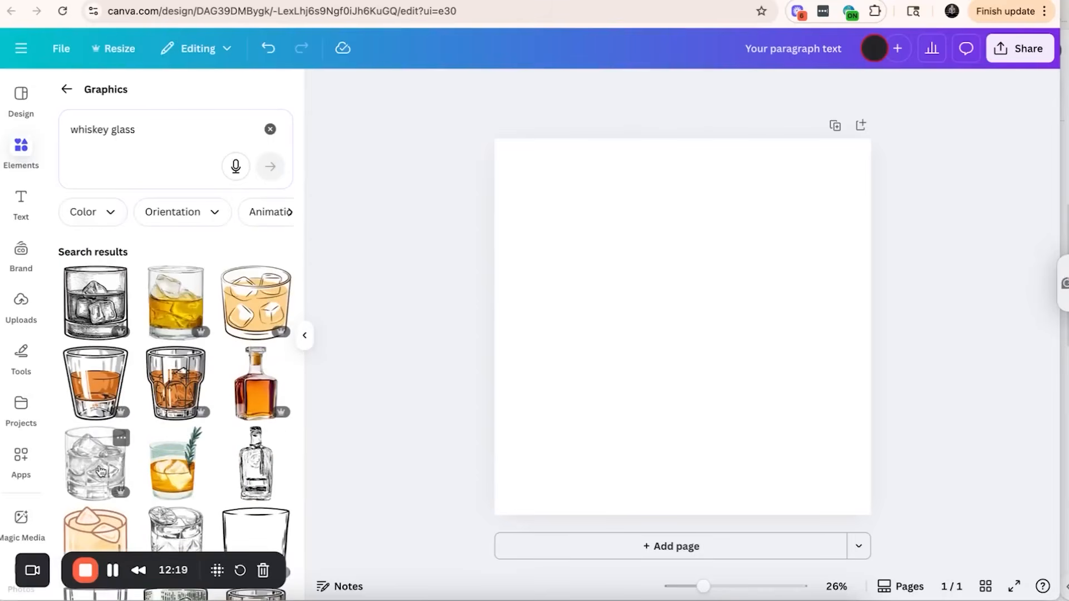
scroll(110, 468, down, 2)
click(176, 437)
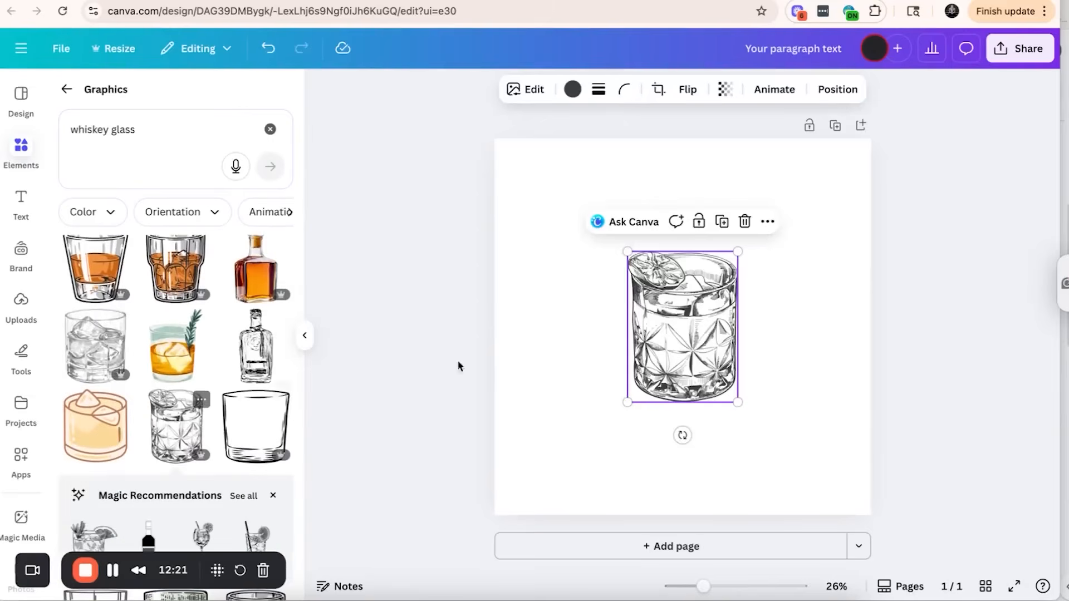
Move the whiskey glass to the upper-left area of the page and enlarge it
drag(688, 327, 602, 256)
drag(651, 332, 628, 318)
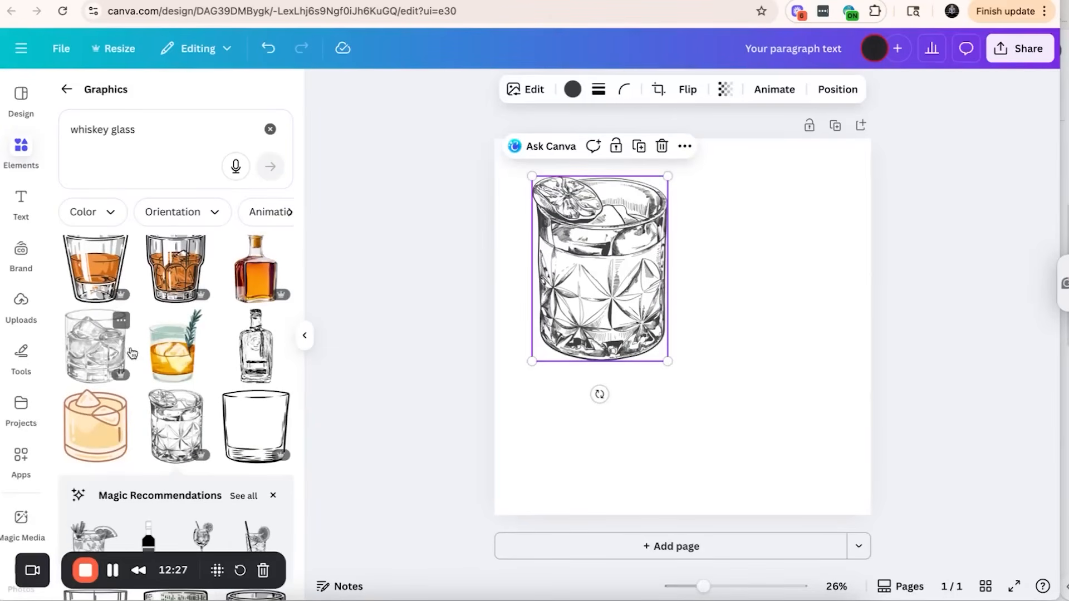
scroll(132, 353, up, 3)
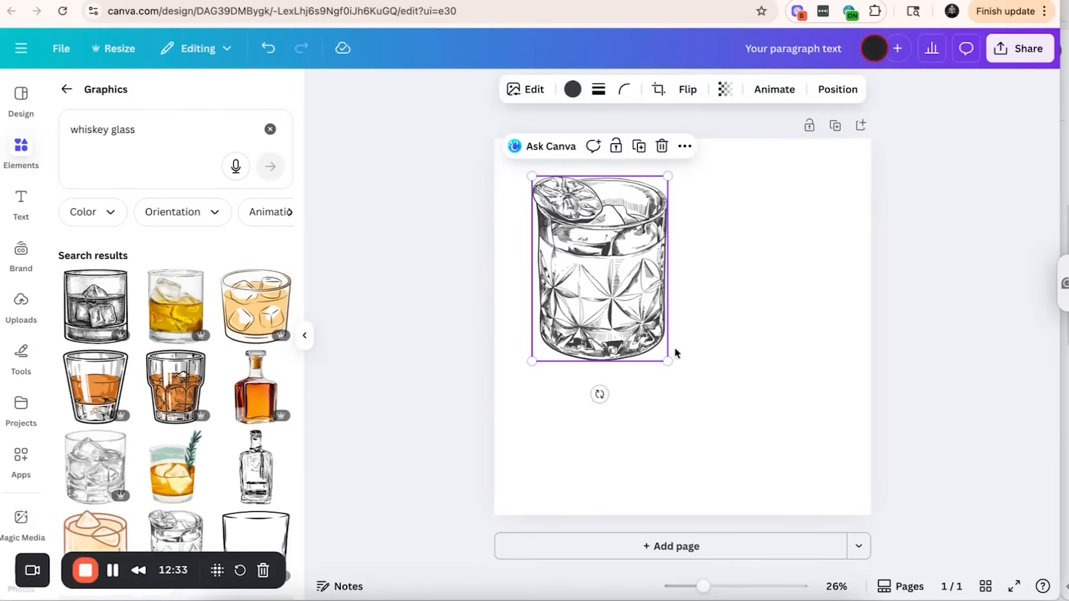
Replace the graphics search with "christmas tree" and look through the results
click(270, 130)
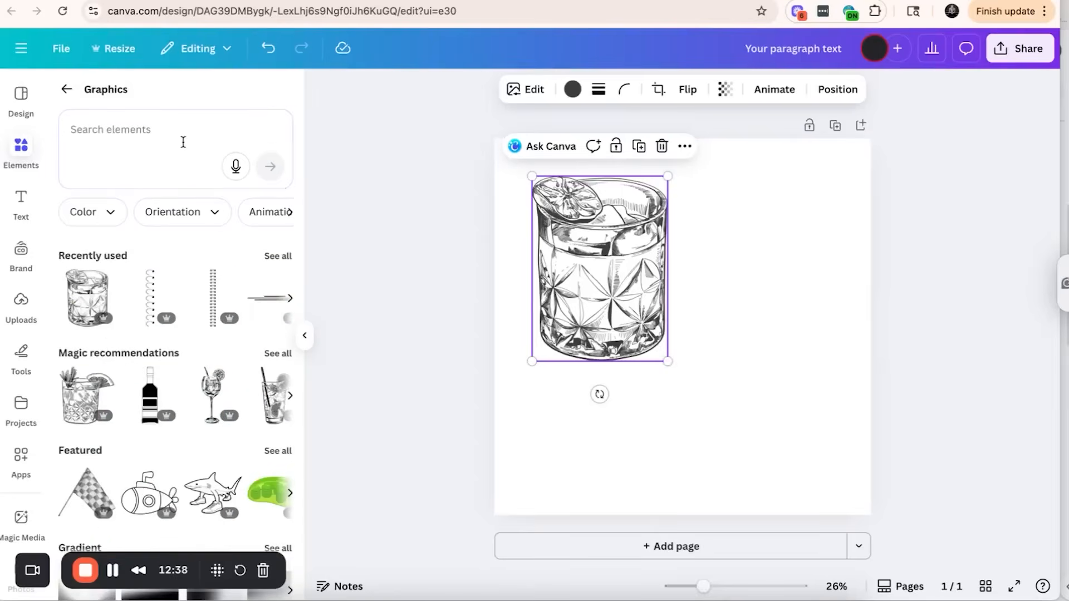
click(169, 130)
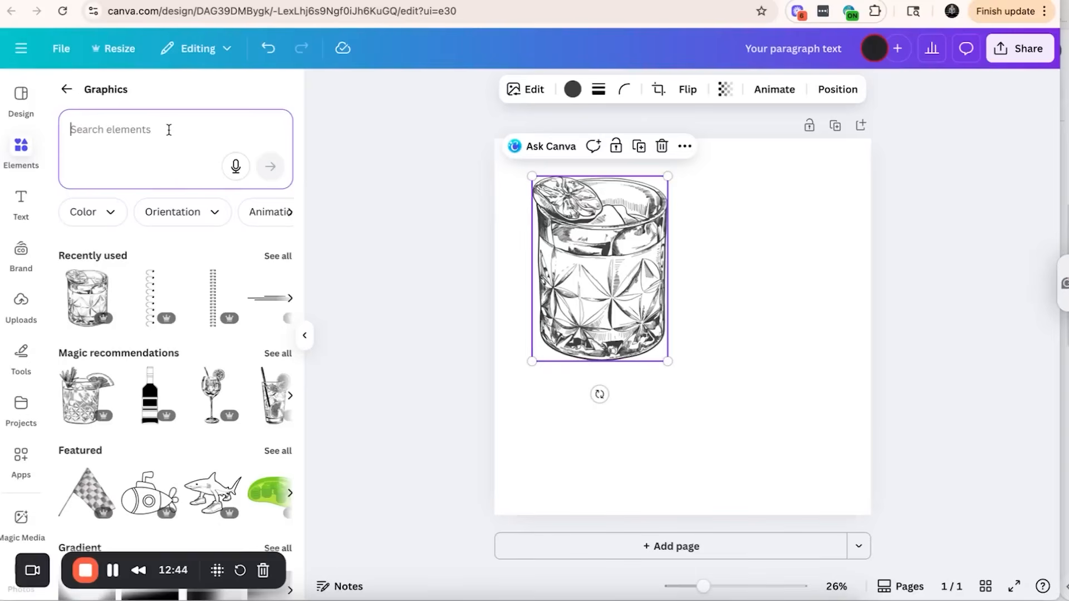
text(chris)
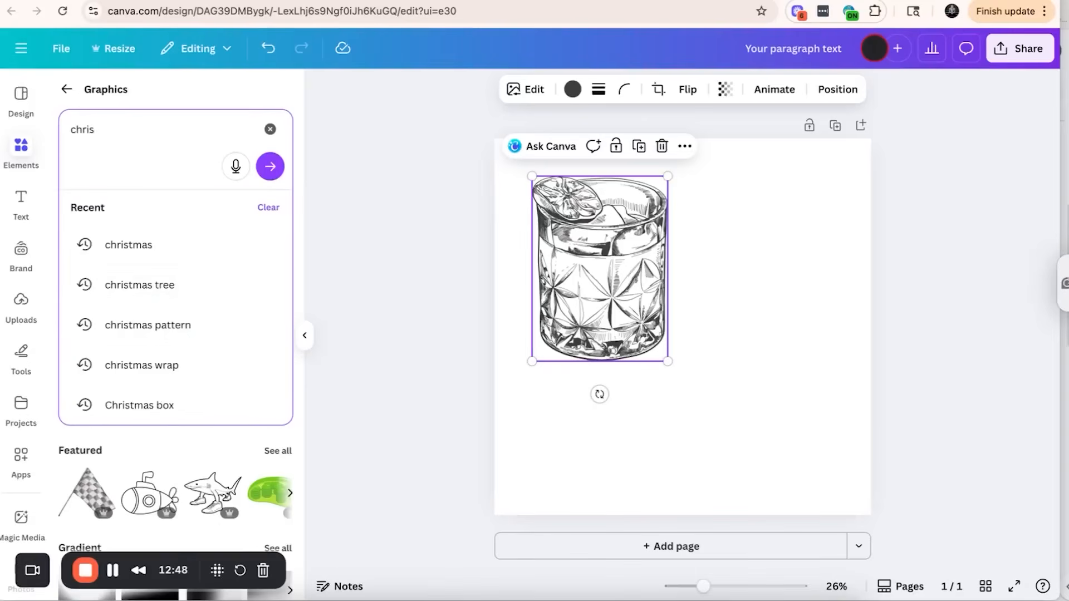
click(140, 284)
scroll(161, 401, down, 5)
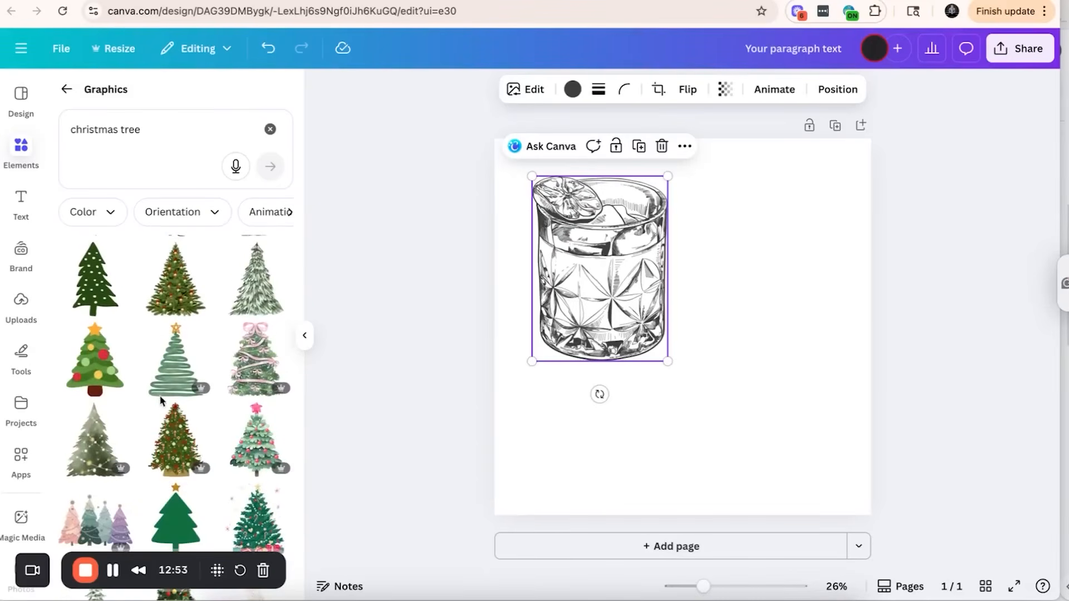
scroll(159, 395, up, 3)
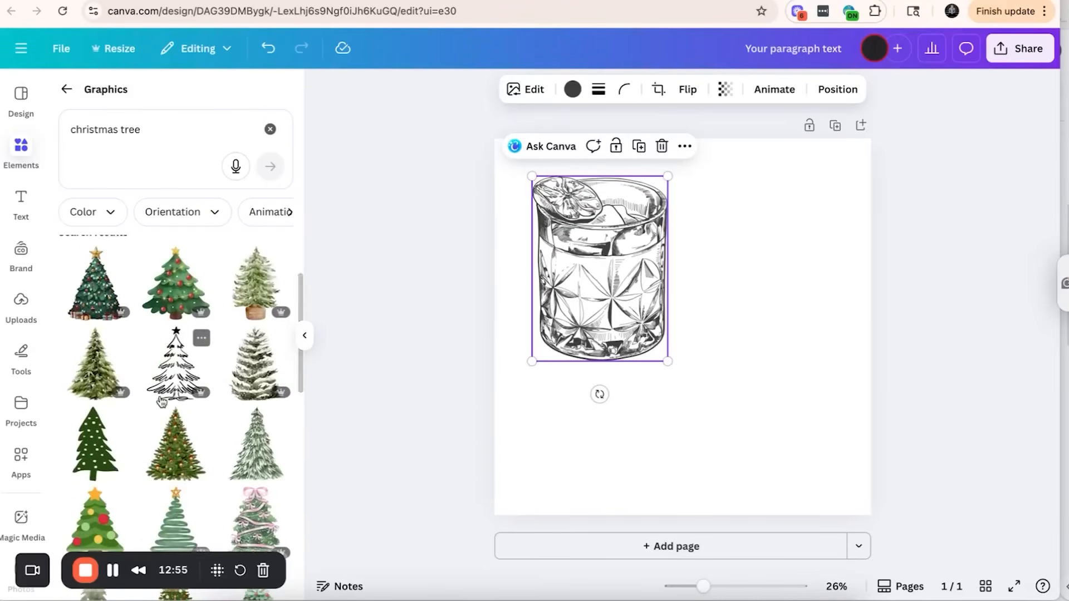
Replace a trial realistic ornamented tree with the olive-green watercolor tree and the illustrated tree with a gold star and gifts
click(183, 462)
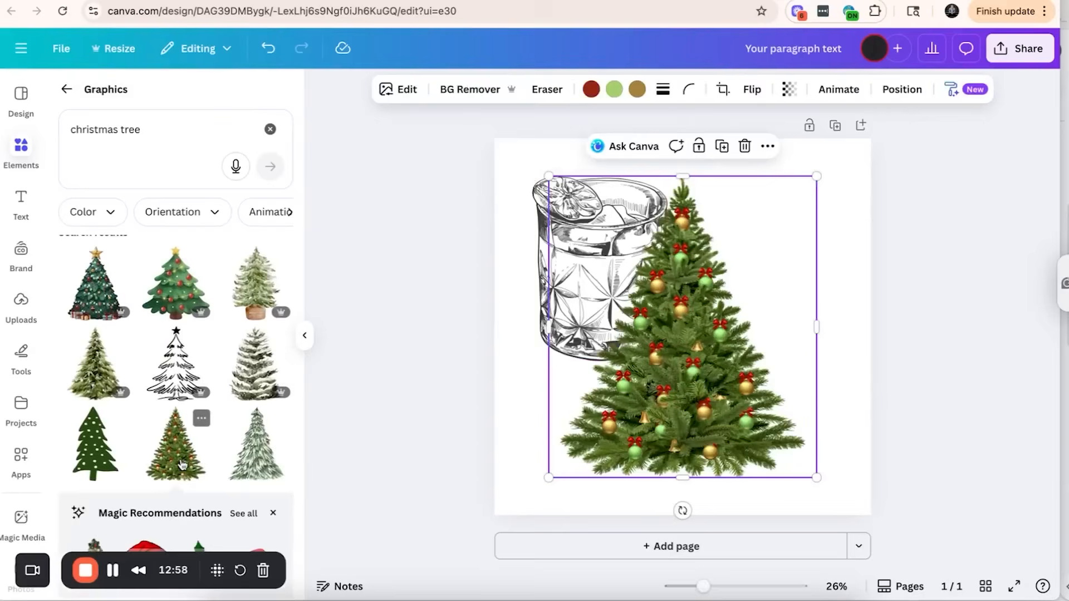
key(Delete)
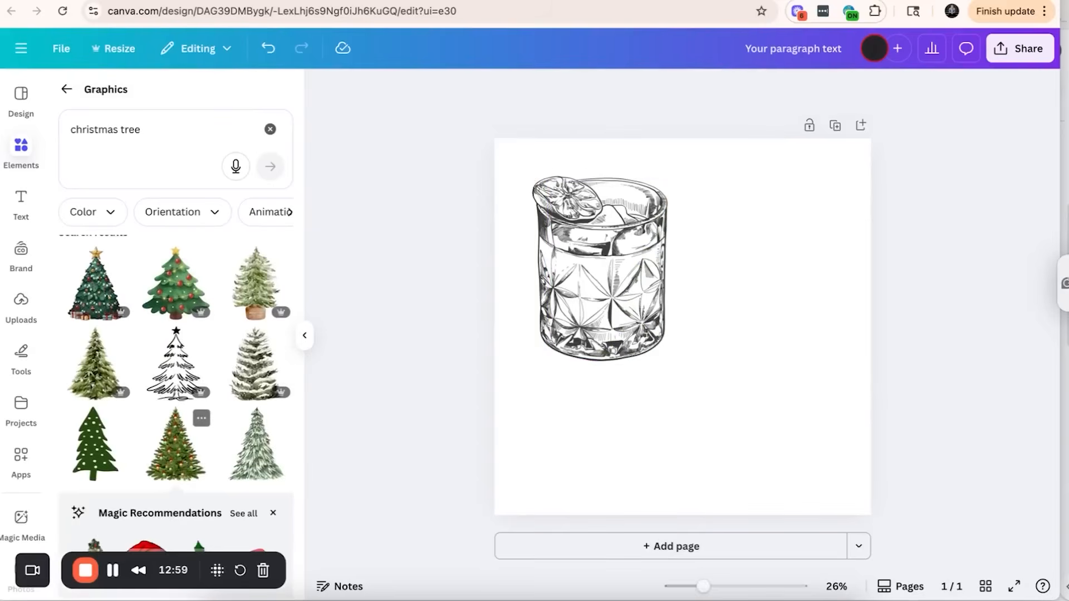
click(93, 384)
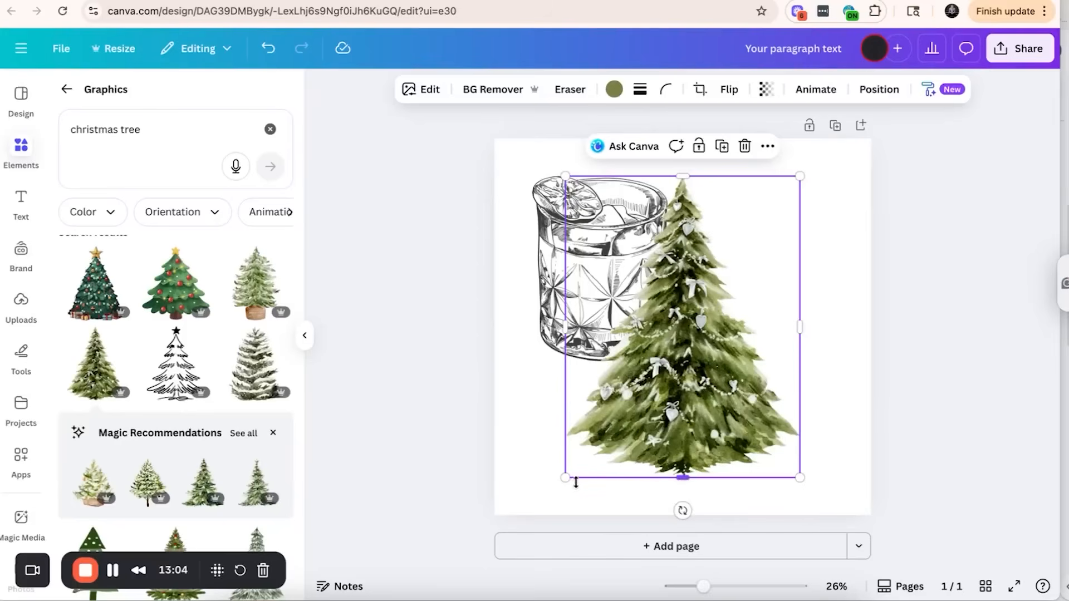
click(106, 303)
Shrink the illustrated tree with gifts and place it in the upper-right area of the page
drag(658, 340, 732, 348)
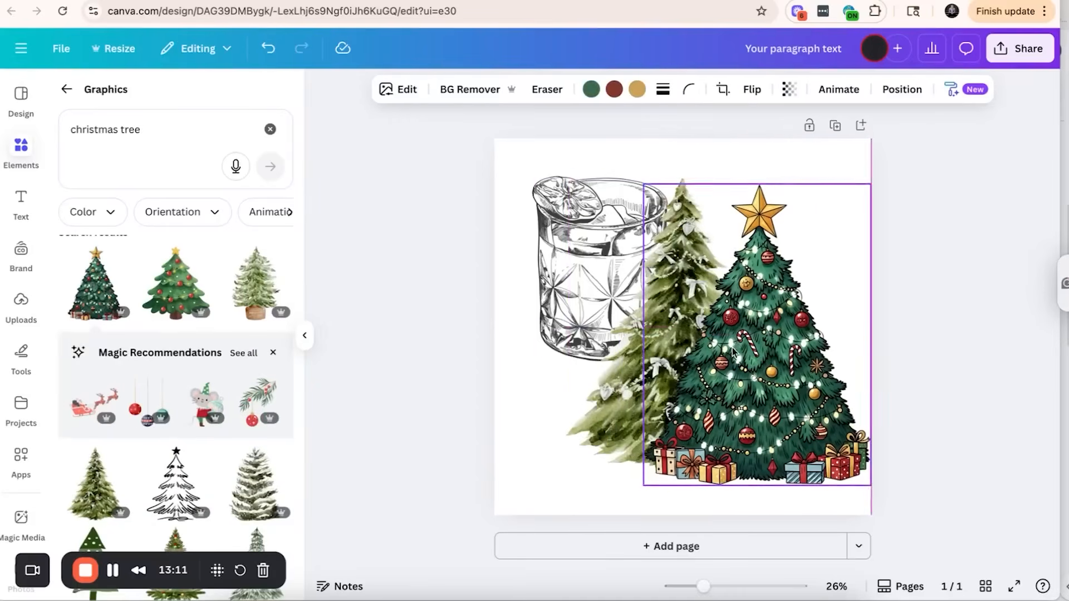
drag(870, 185, 793, 289)
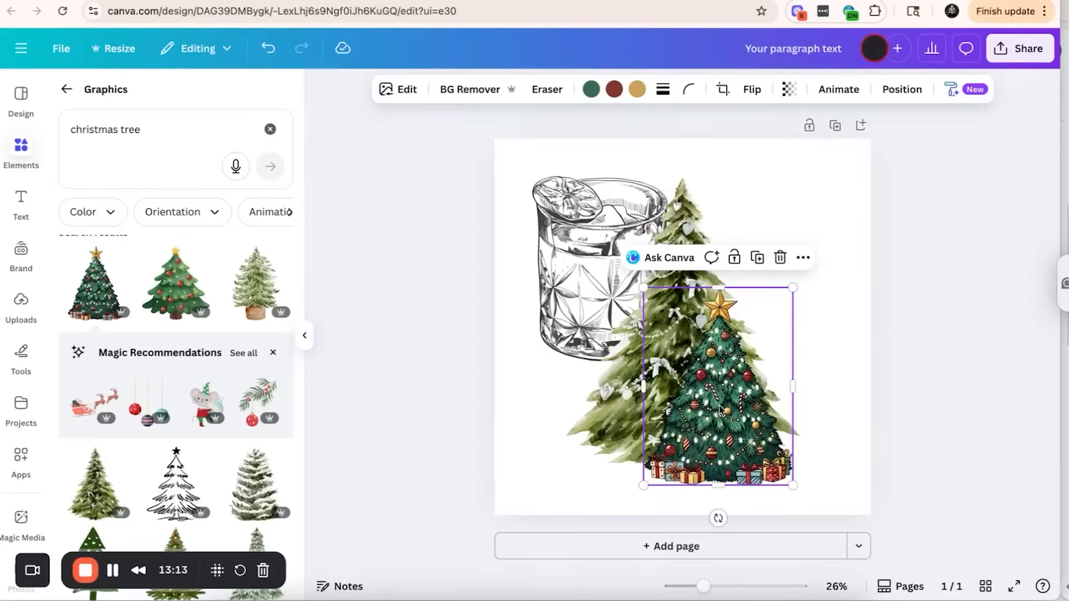
drag(724, 390, 765, 247)
Shrink the watercolor tree to about 750 by 963 and place it at the bottom center of the page
drag(640, 425, 596, 446)
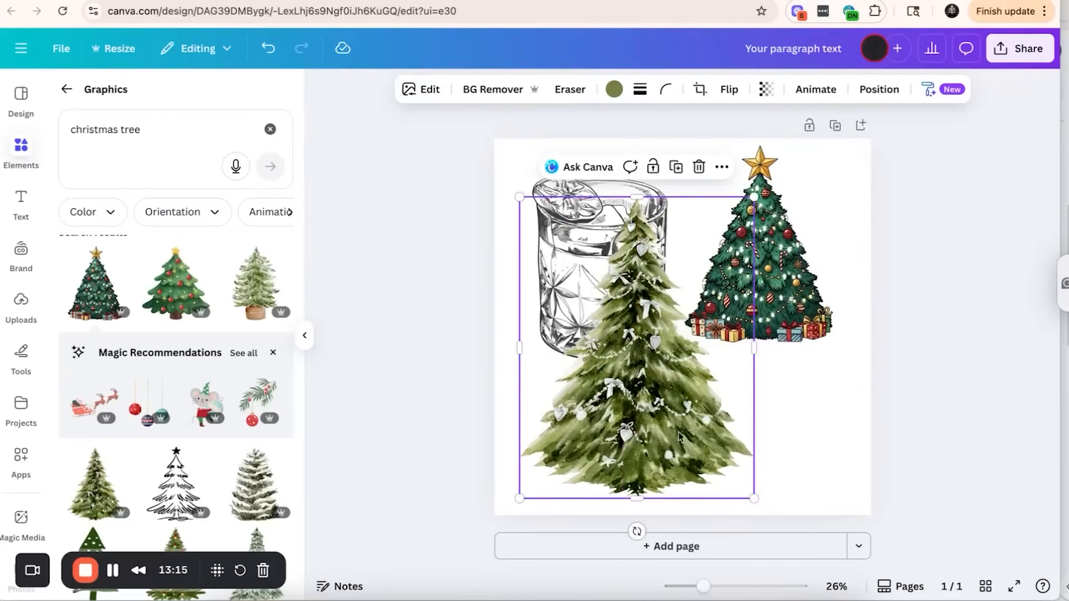
drag(754, 196, 660, 317)
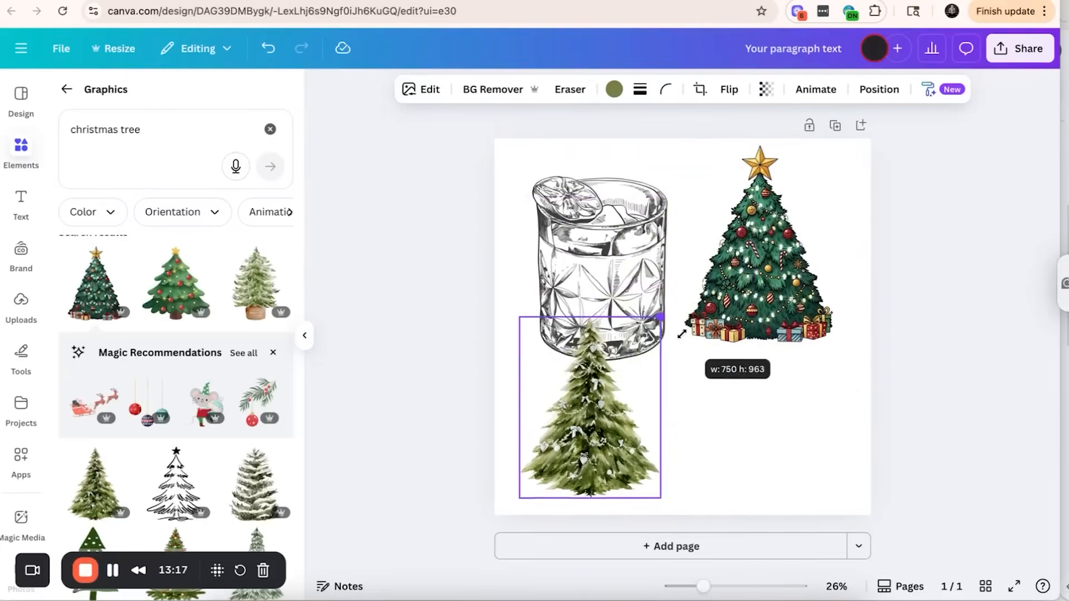
drag(591, 407, 685, 423)
Nudge the illustrated tree slightly to the right, and shrink the whiskey glass and shift it up in the page's upper-left corner
click(771, 293)
drag(760, 223, 777, 224)
click(621, 267)
drag(667, 361, 639, 321)
drag(588, 245, 588, 228)
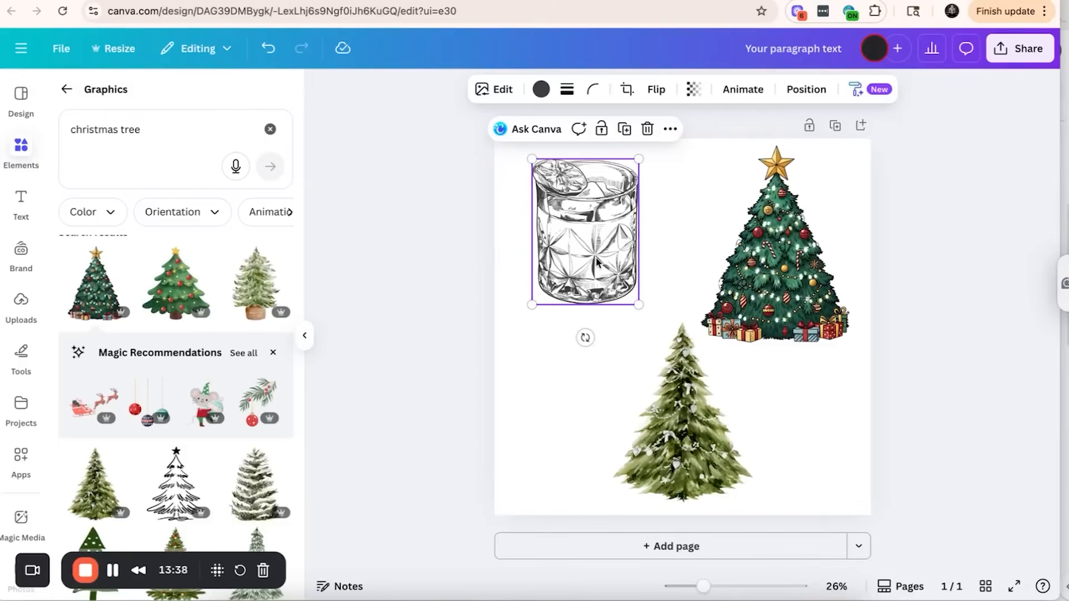
Shift the whiskey glass slightly down, copy its art style, and apply it to the illustrated tree with gifts
drag(596, 228, 595, 231)
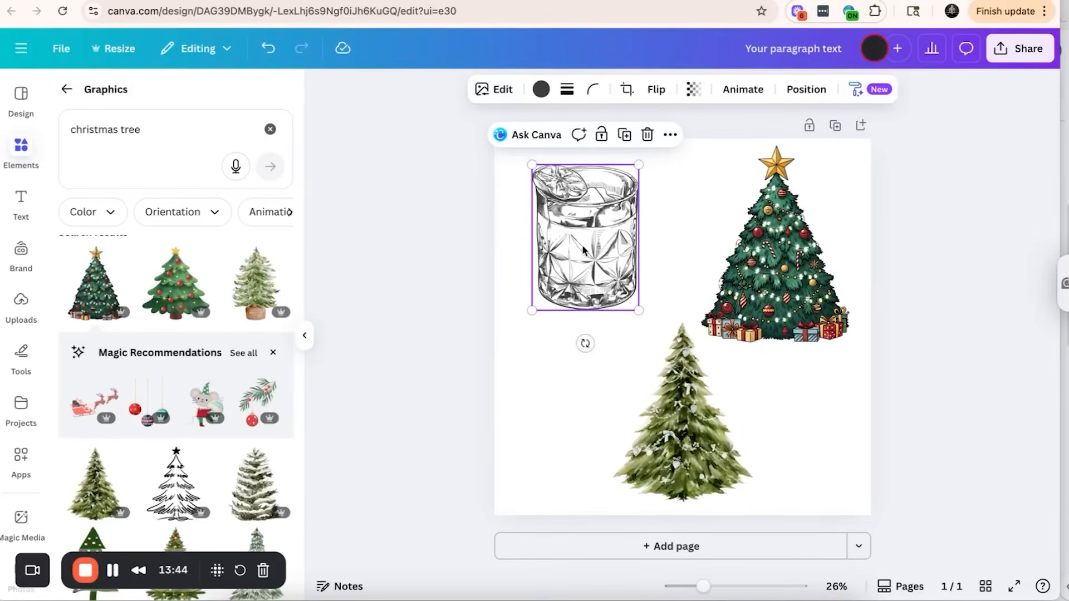
click(878, 92)
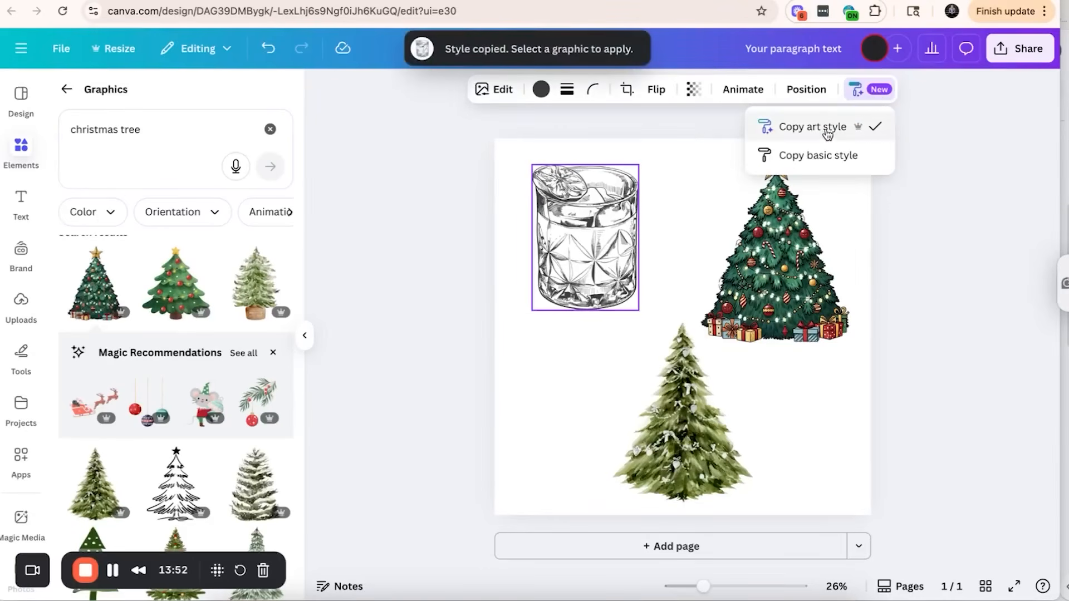
click(771, 273)
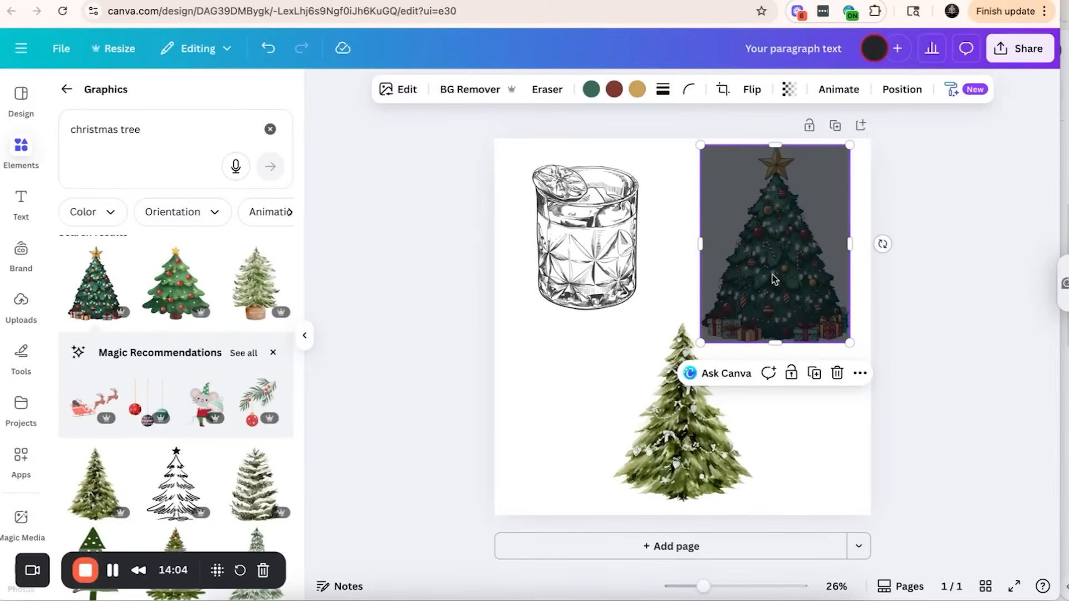
Copy the whiskey glass's art style again and apply it to the olive-green watercolor tree
click(585, 284)
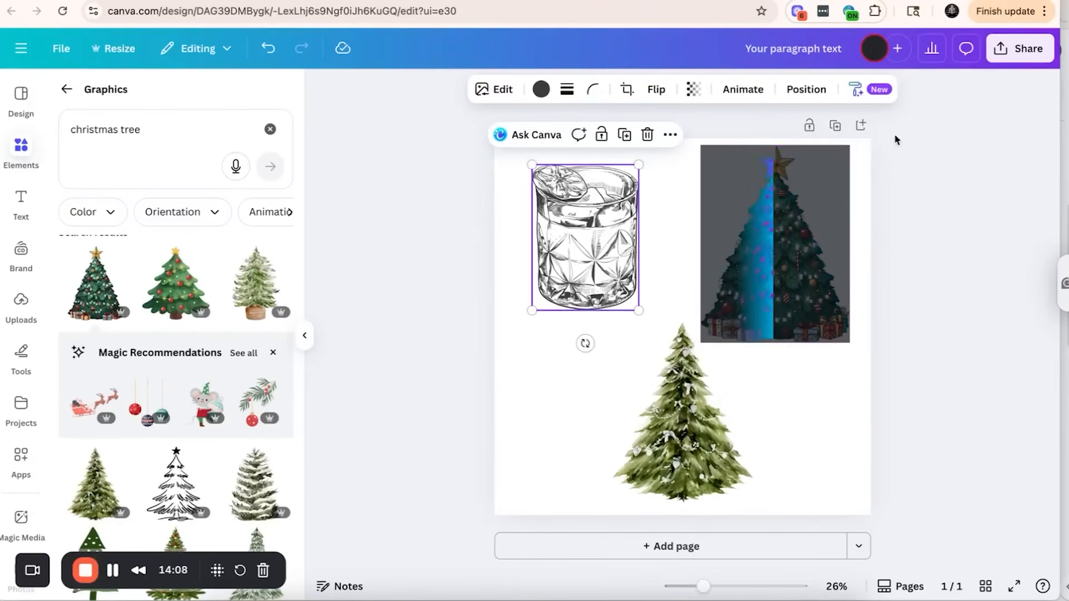
click(880, 90)
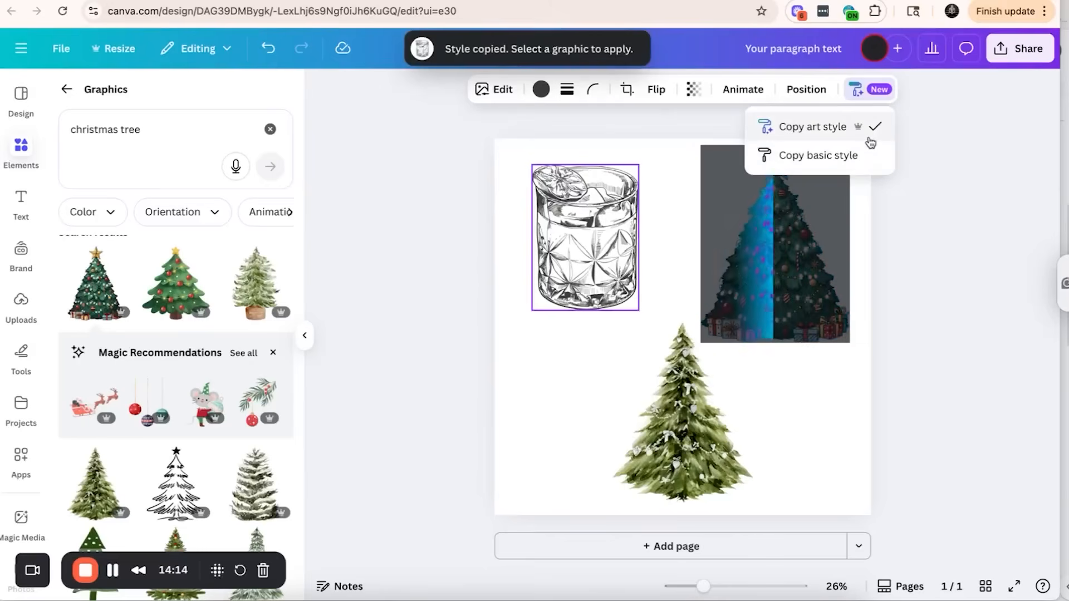
click(692, 443)
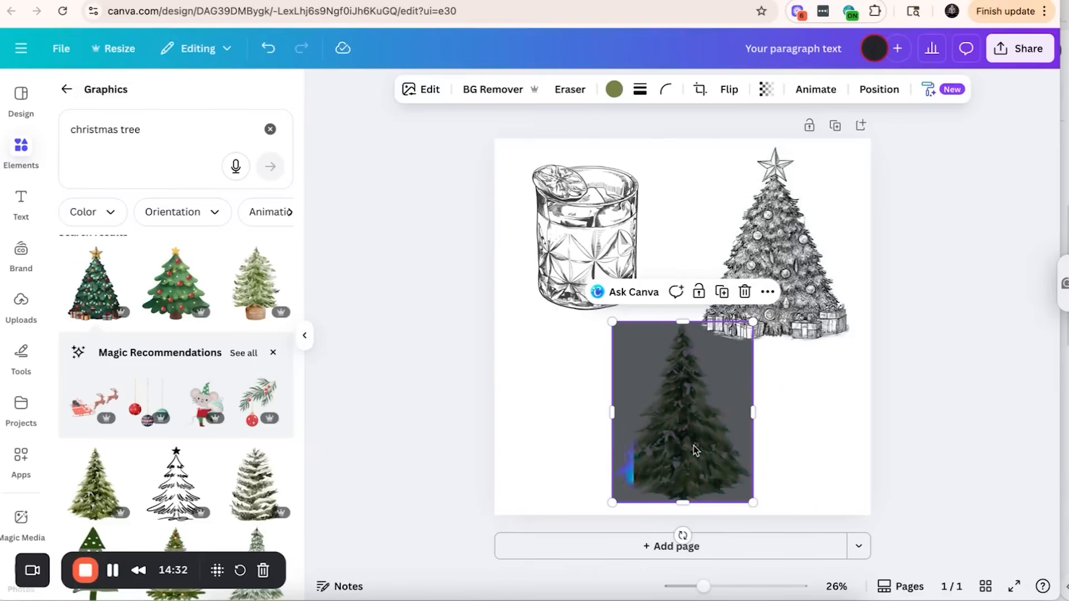
Resize the tree with gifts to fit the page's upper-right corner, and shift the lower tree up and slightly left
click(777, 341)
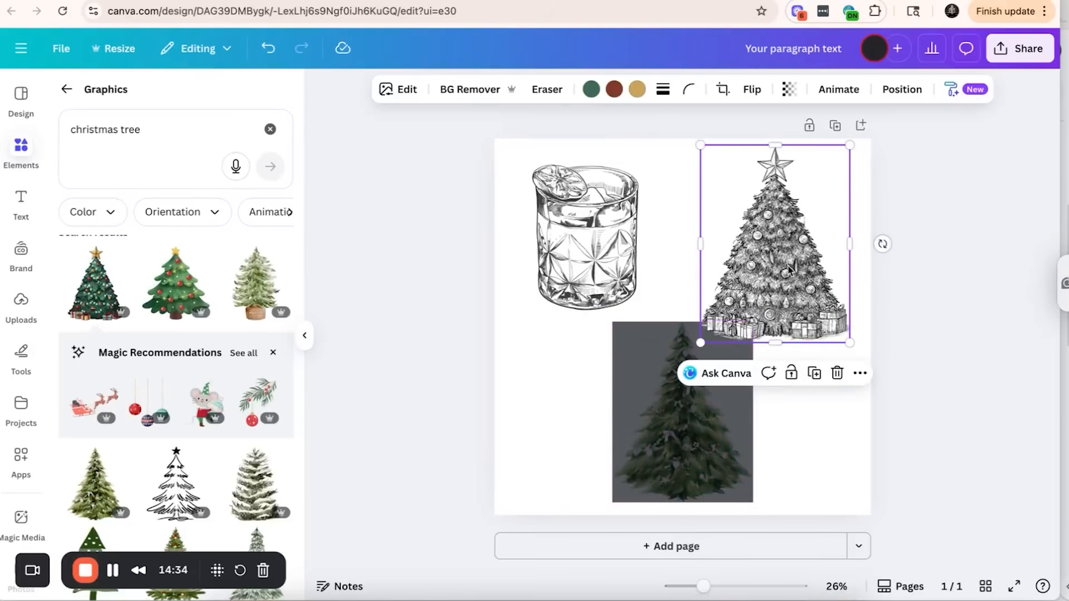
drag(850, 341, 903, 441)
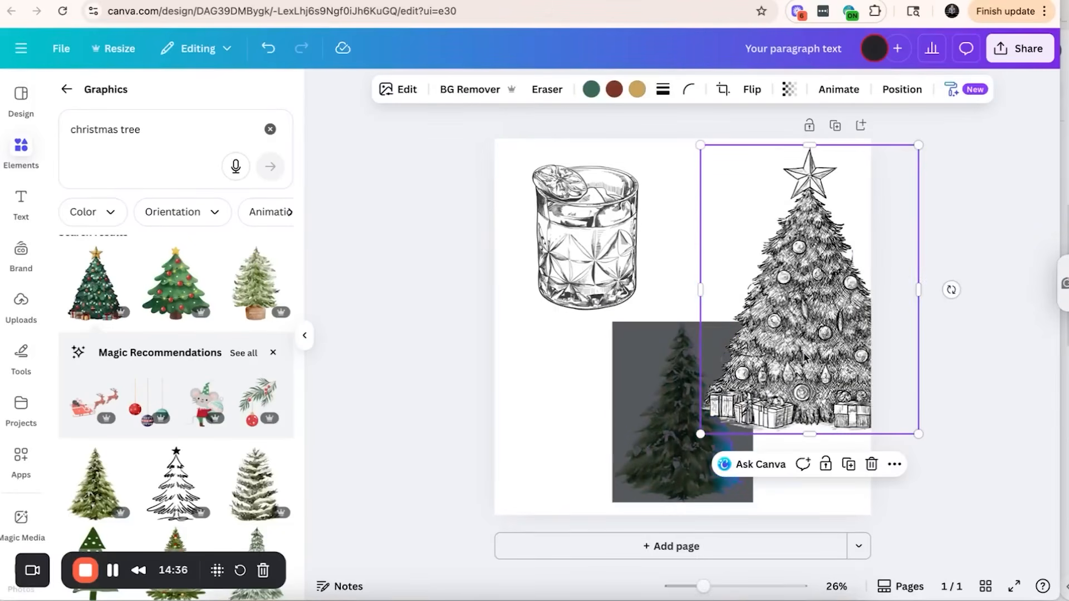
mouse_move(797, 351)
mouse_down()
mouse_move(758, 283)
mouse_move(700, 287)
mouse_move(774, 289)
mouse_up()
drag(880, 367, 835, 286)
drag(756, 216, 789, 258)
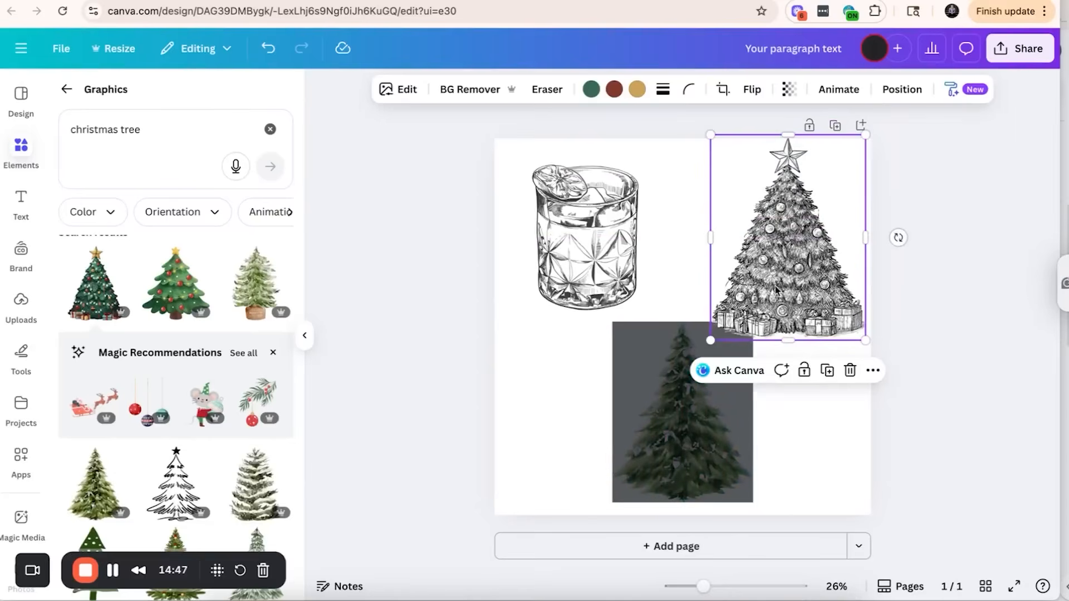
drag(735, 452, 721, 419)
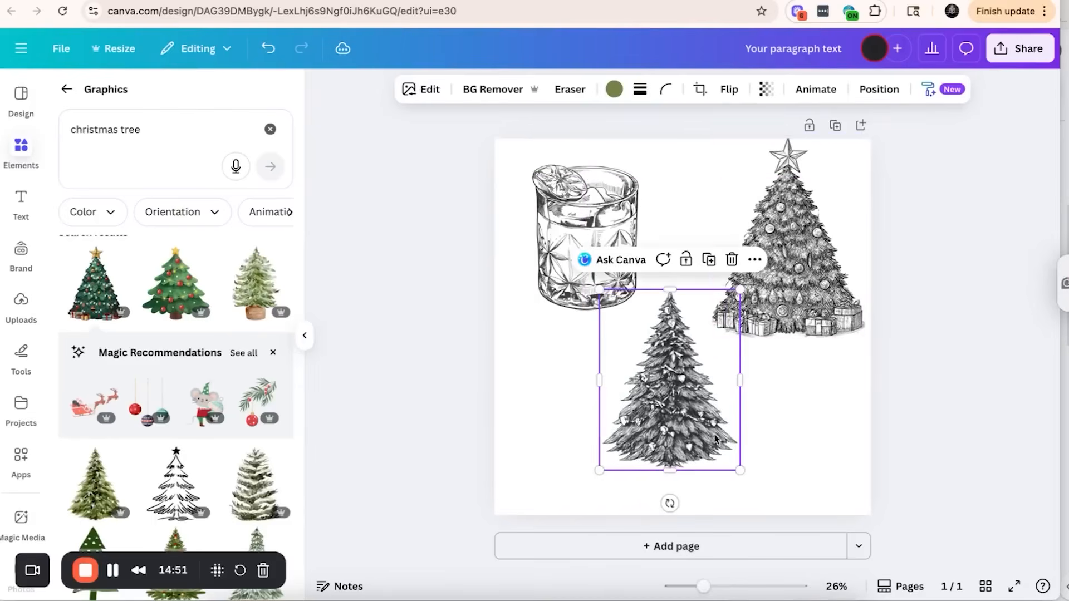
Duplicate the page and delete the tree with gifts and the whiskey glass from the copy
click(835, 125)
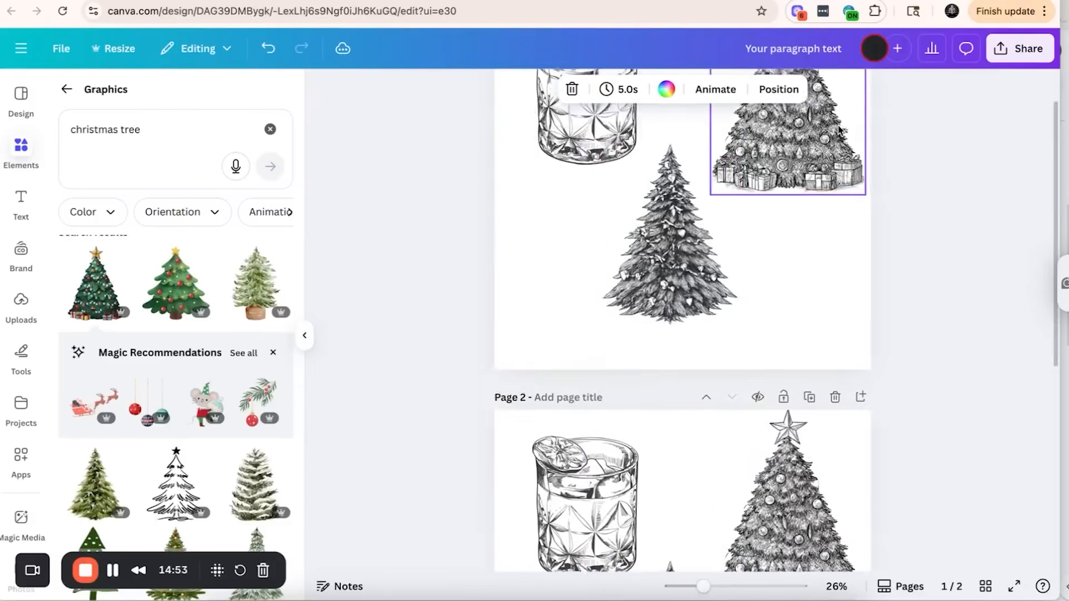
click(802, 265)
key(Delete)
click(593, 252)
key(Delete)
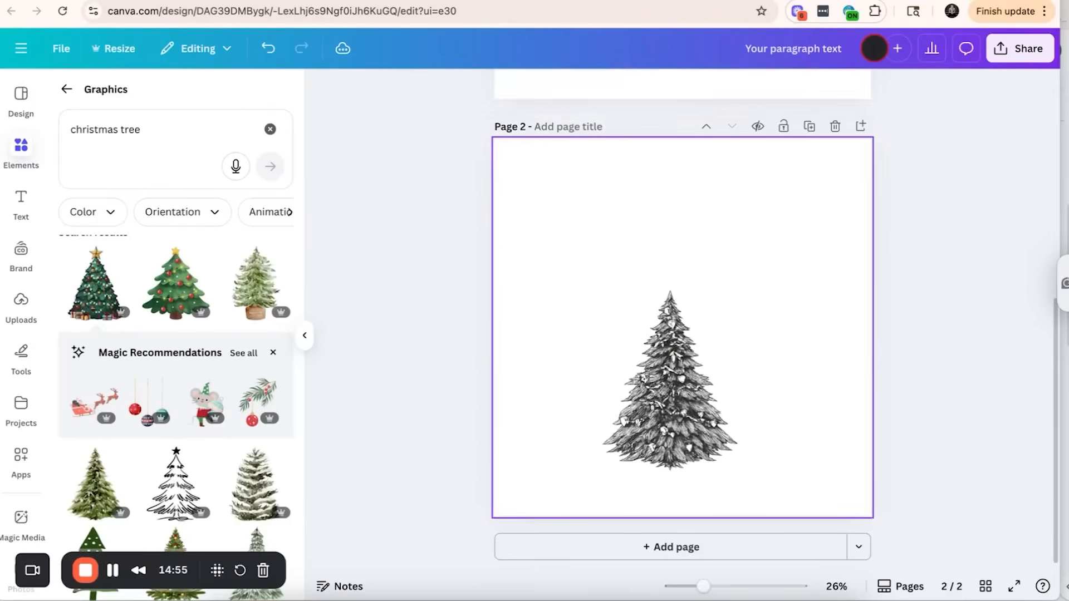
Enlarge the remaining sketch-style tree to nearly fill page 2 for inspection, and delete it
click(676, 356)
drag(739, 289, 854, 144)
drag(783, 352, 754, 359)
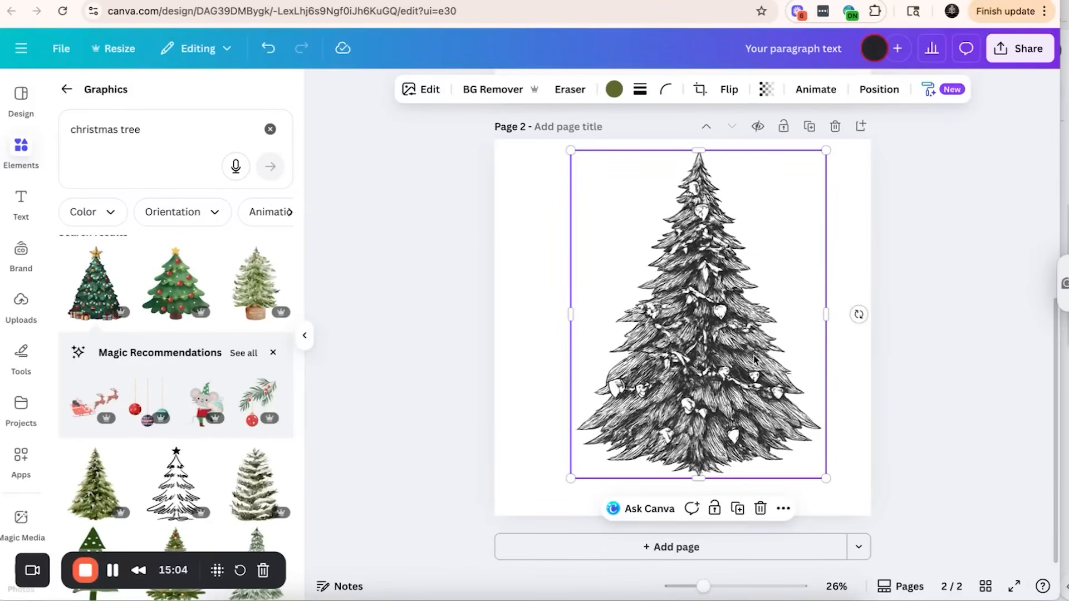
key(Delete)
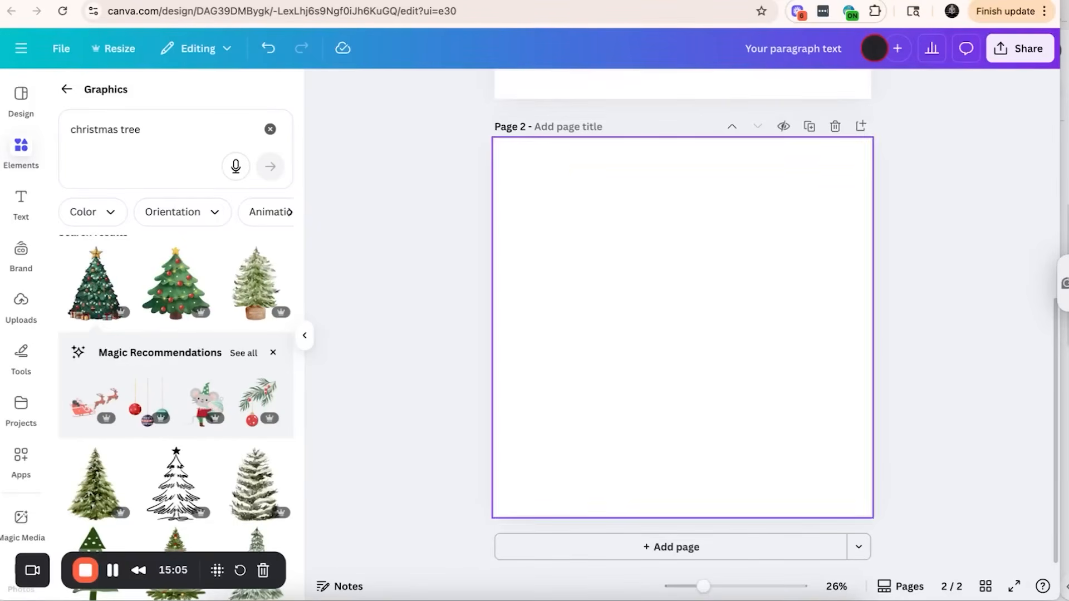
Add the olive-green watercolor tree to page 2, enlarge it, and move it near the page center
click(85, 503)
drag(753, 418, 846, 537)
drag(761, 440, 731, 373)
Copy the watercolor tree's art style and apply it to the whiskey glass on page 1
click(929, 89)
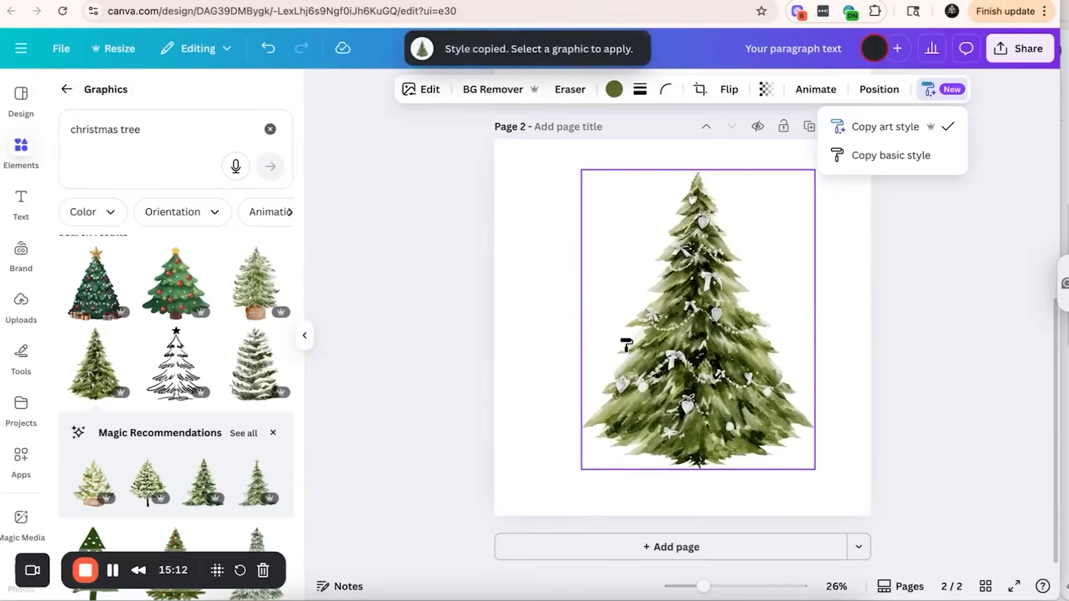
scroll(662, 342, up, 7)
click(584, 238)
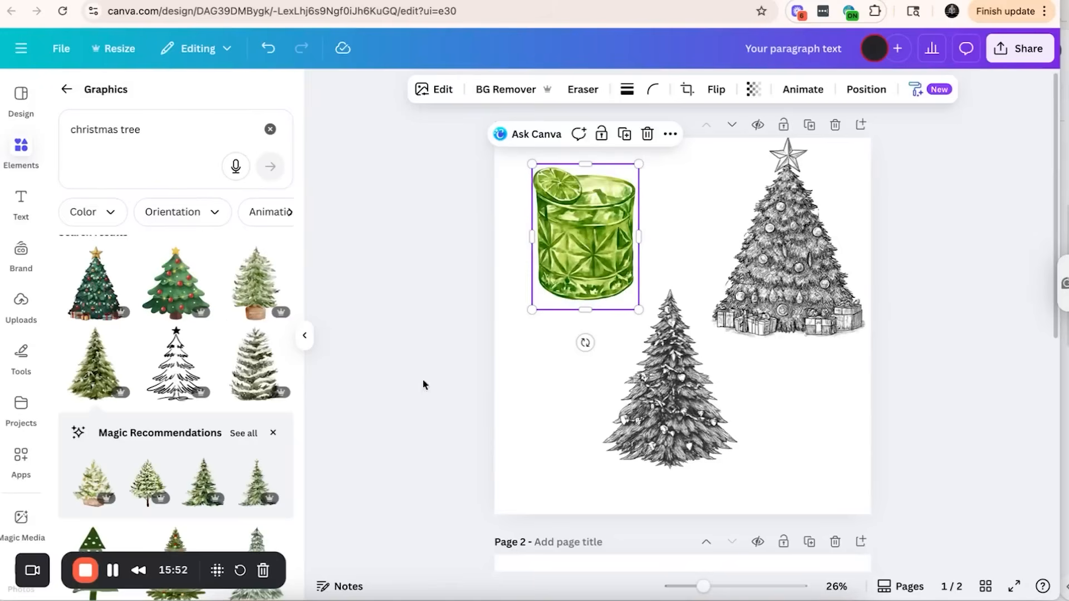
Add a third page and insert the green Christmas tree with red ornaments and a yellow star
scroll(558, 388, down, 6)
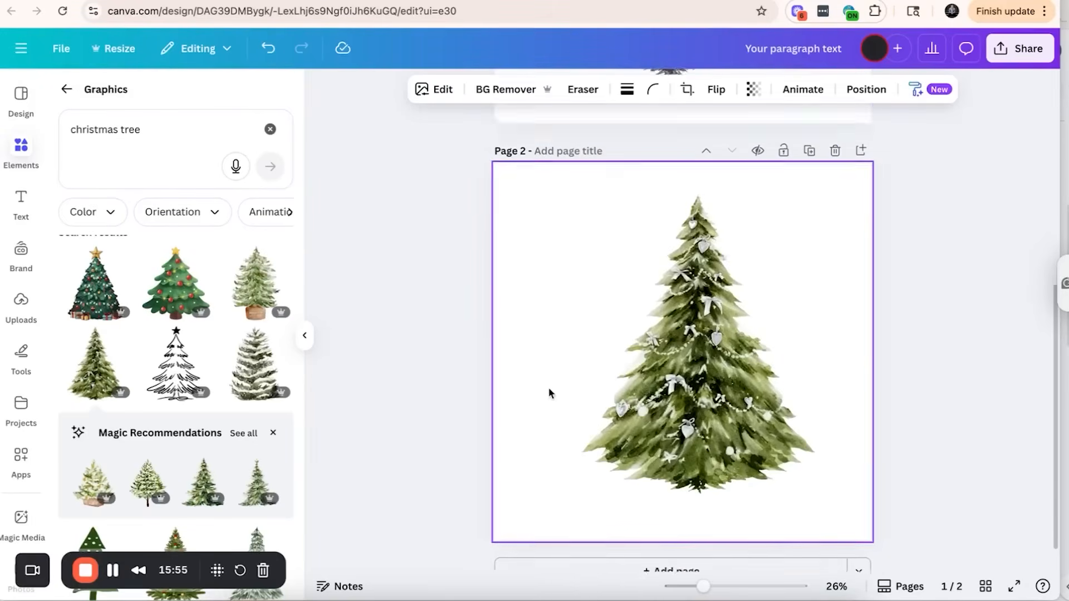
click(595, 556)
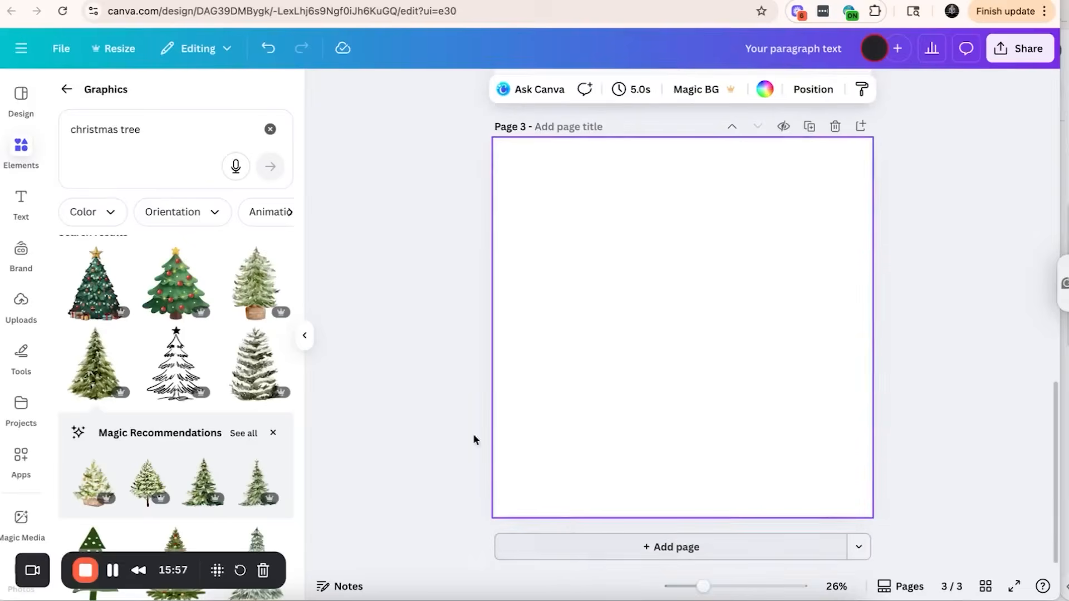
click(176, 299)
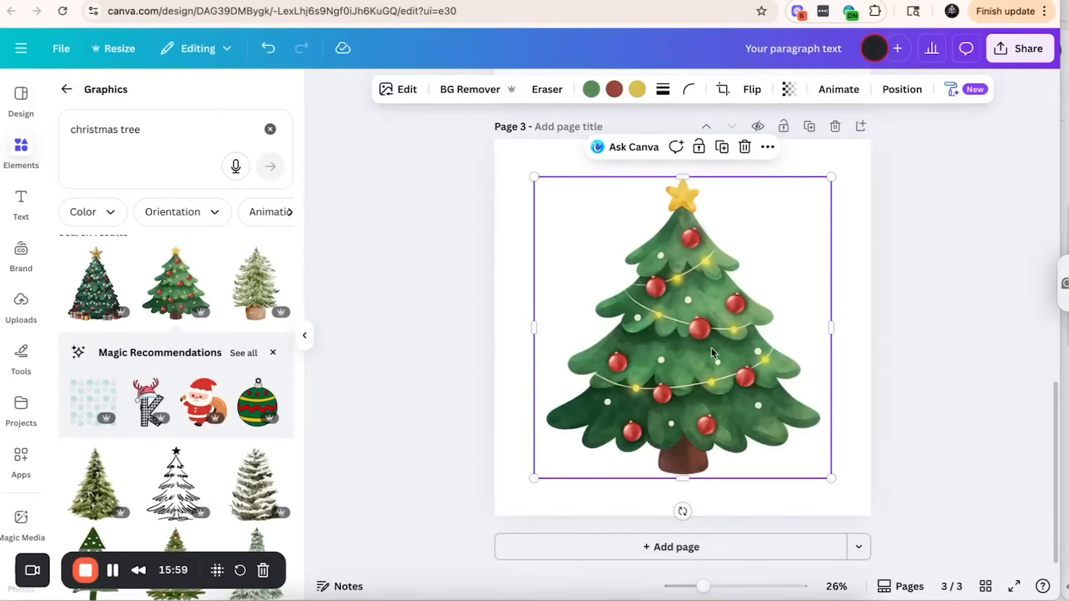
Search the graphics for "coloring book"
scroll(178, 301, up, 2)
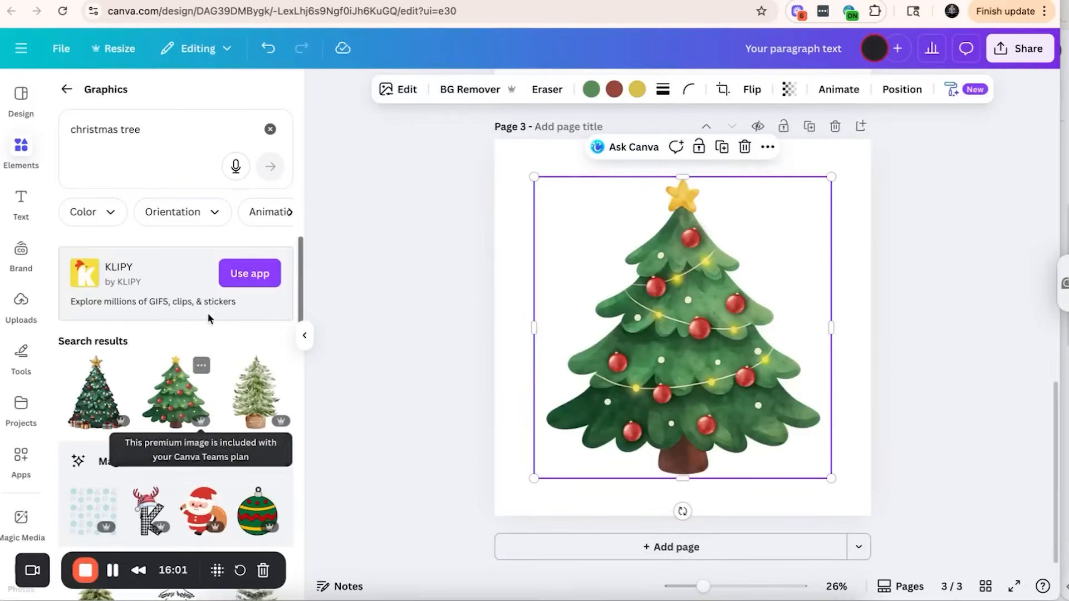
click(148, 129)
text(co)
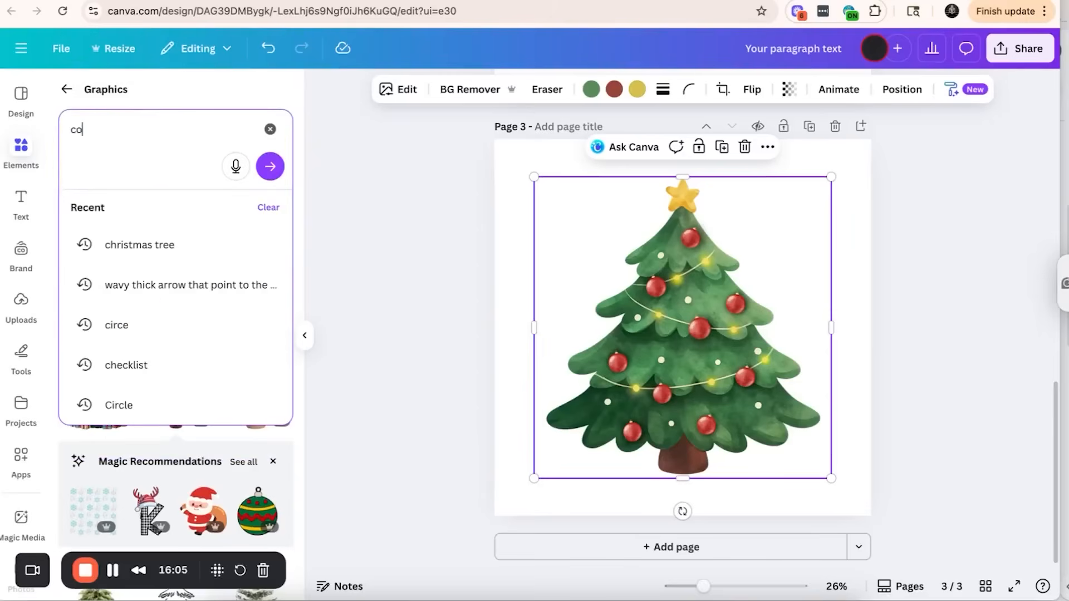
text(loring)
click(142, 283)
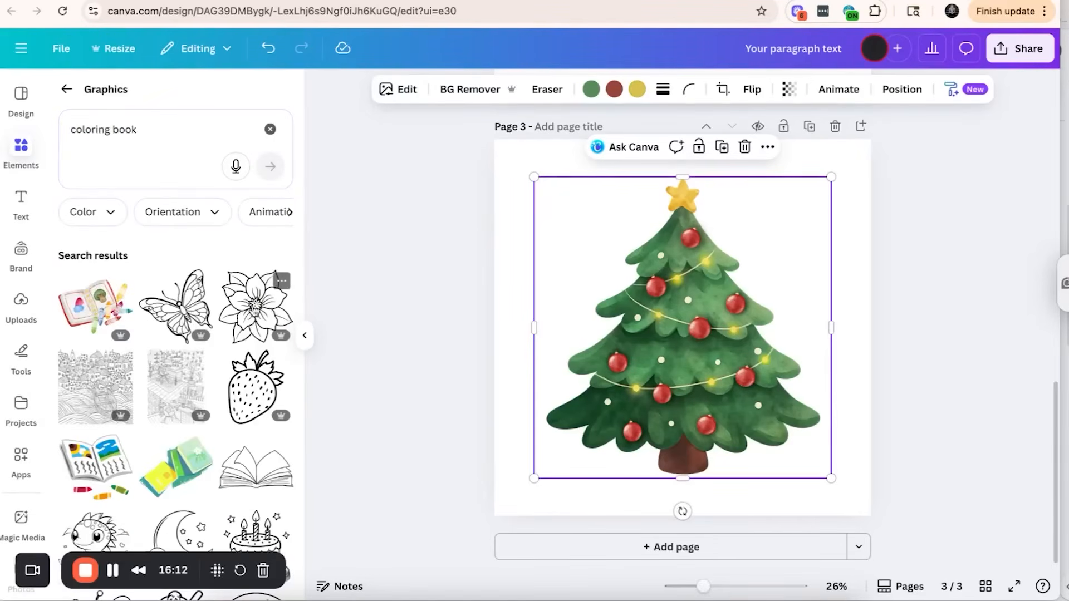
Insert the black line-art flower, shrink it, and place it in page 3's upper-left corner
click(255, 306)
drag(718, 333, 605, 245)
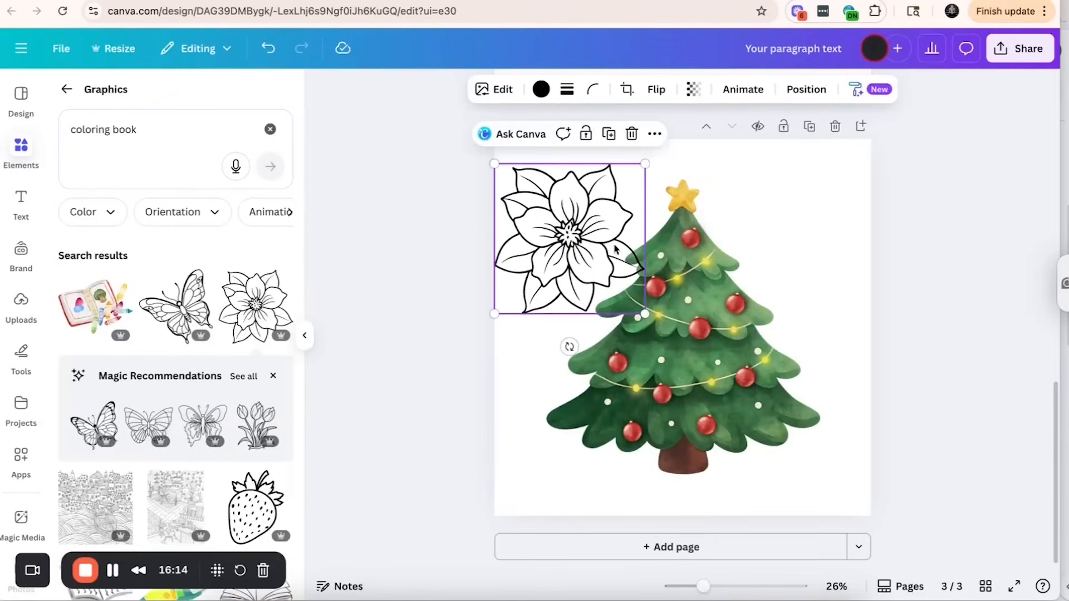
drag(643, 165, 615, 191)
drag(555, 276, 568, 231)
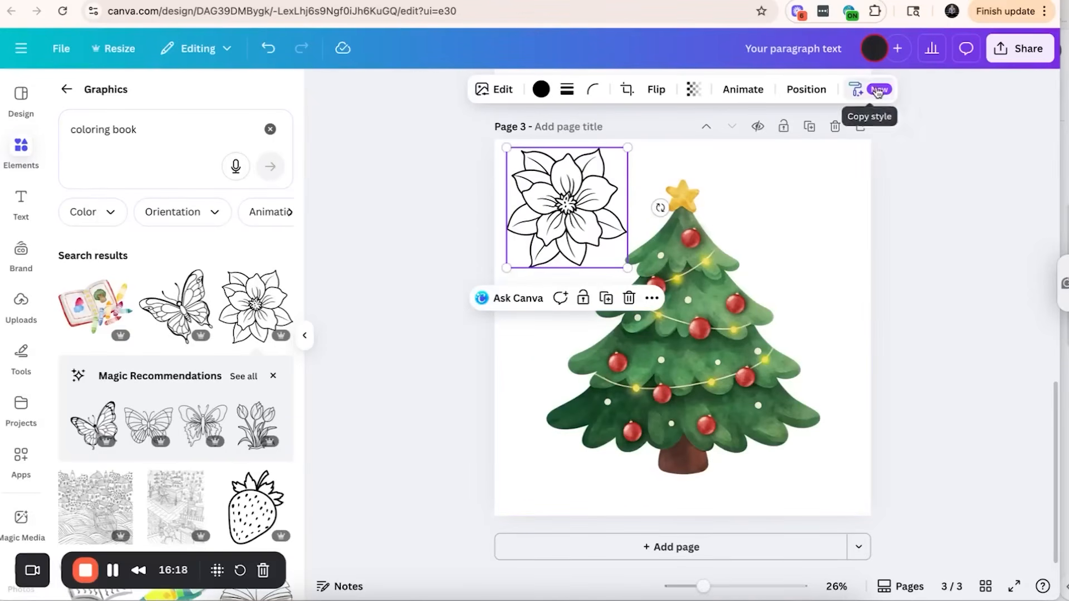
Copy the line-art flower's art style and apply it to the green Christmas tree on page 3
click(856, 89)
click(707, 345)
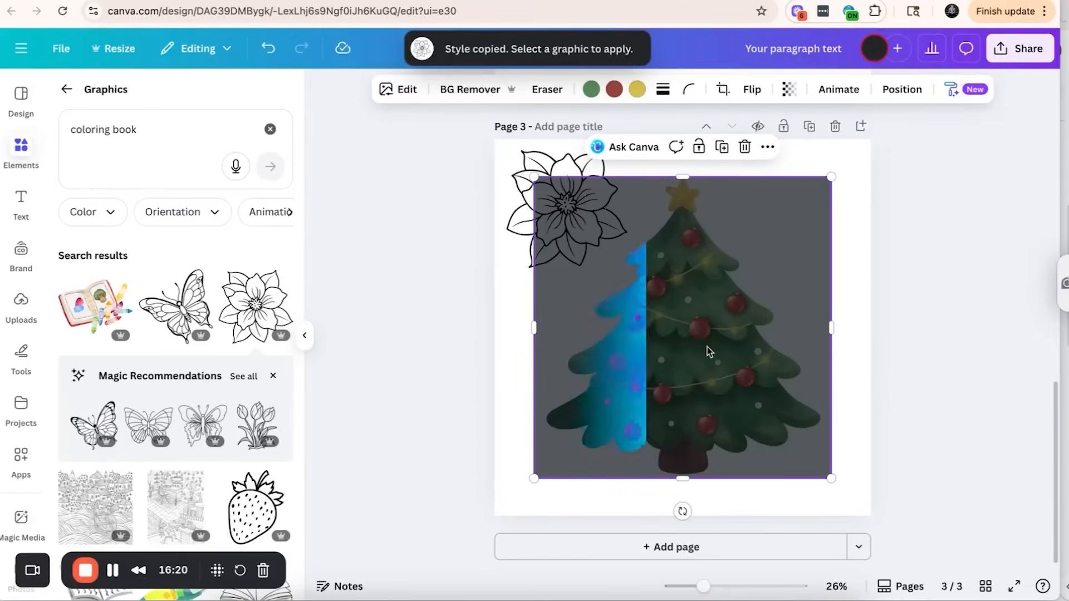
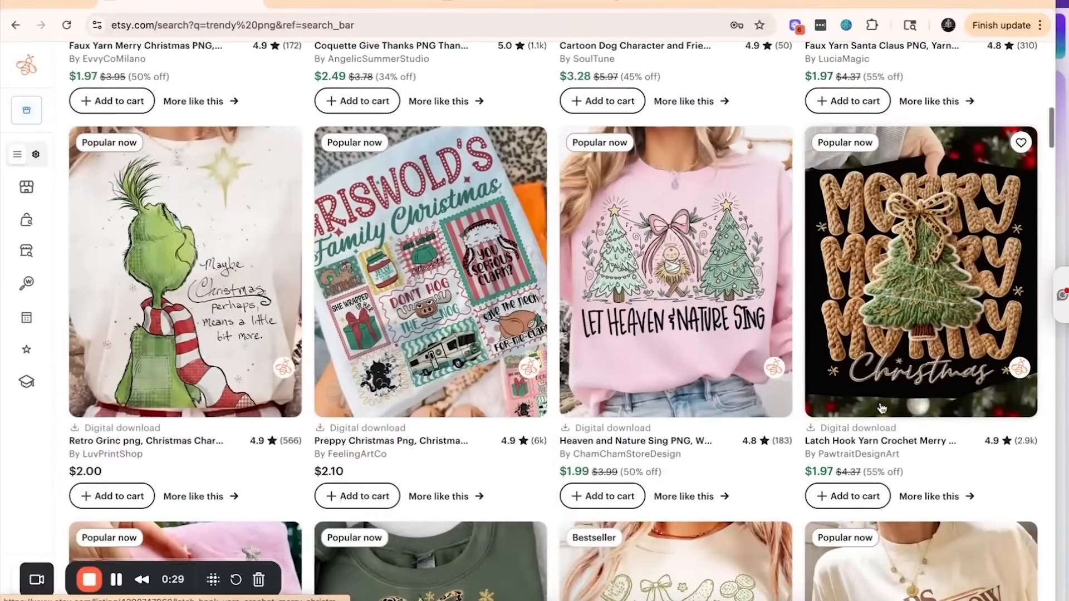
Browse the Etsy search results for "trendy png" to examine the art styles of popular Christmas and seasonal designs
scroll(938, 263, down, 4)
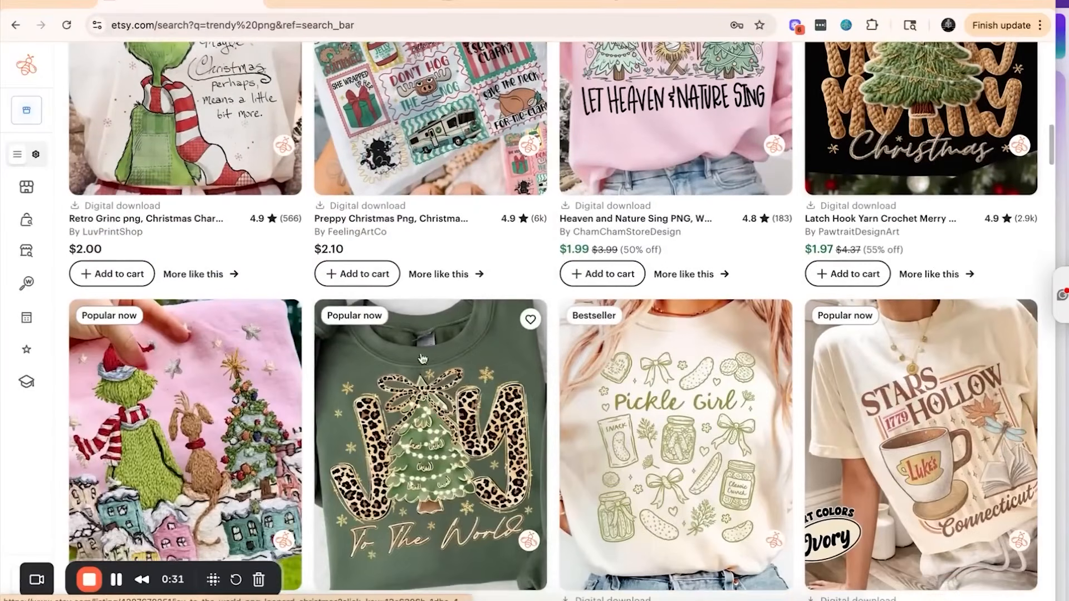
scroll(174, 412, down, 1)
scroll(174, 412, down, 6)
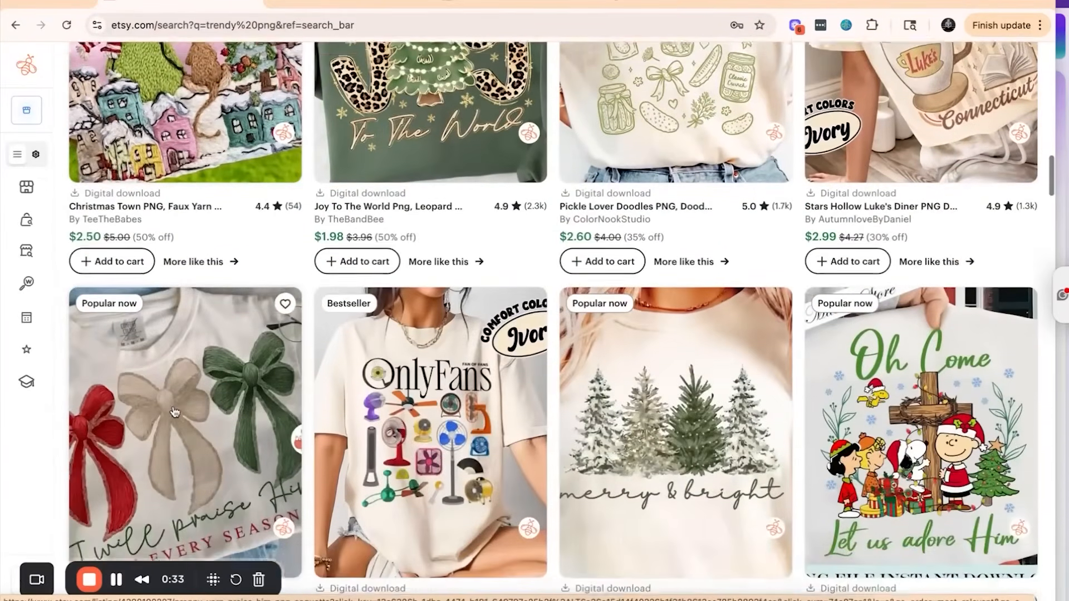
scroll(174, 412, down, 5)
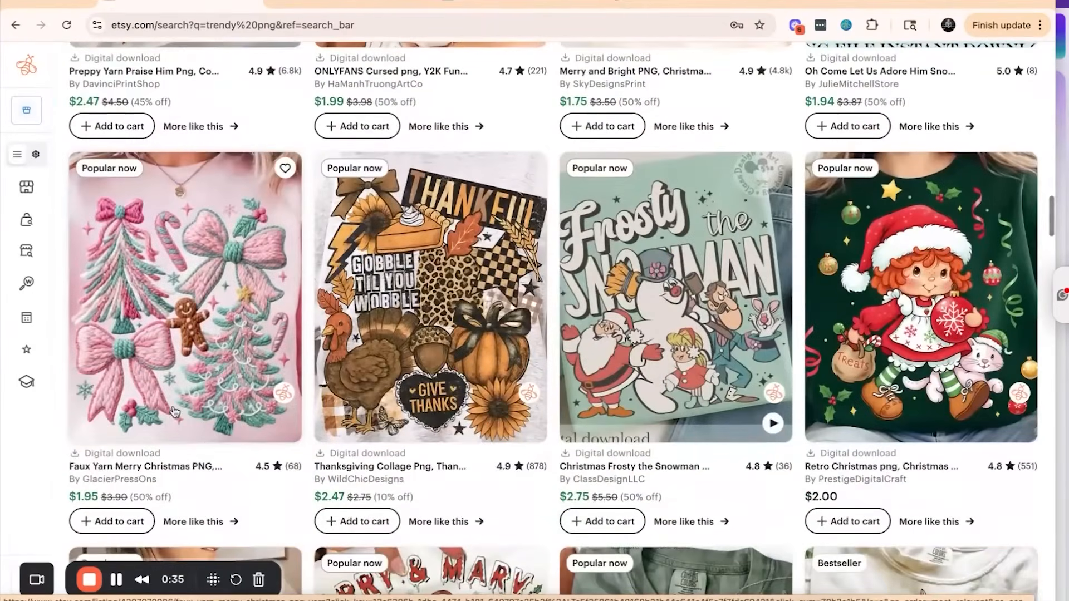
scroll(174, 412, up, 7)
scroll(148, 435, down, 1)
scroll(148, 434, down, 4)
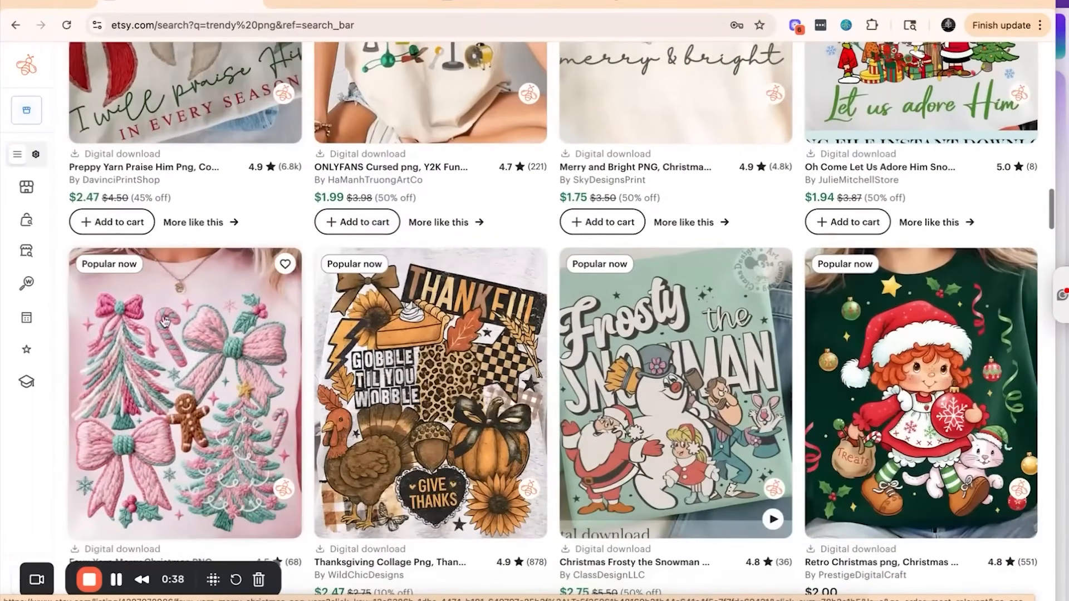
scroll(209, 427, down, 6)
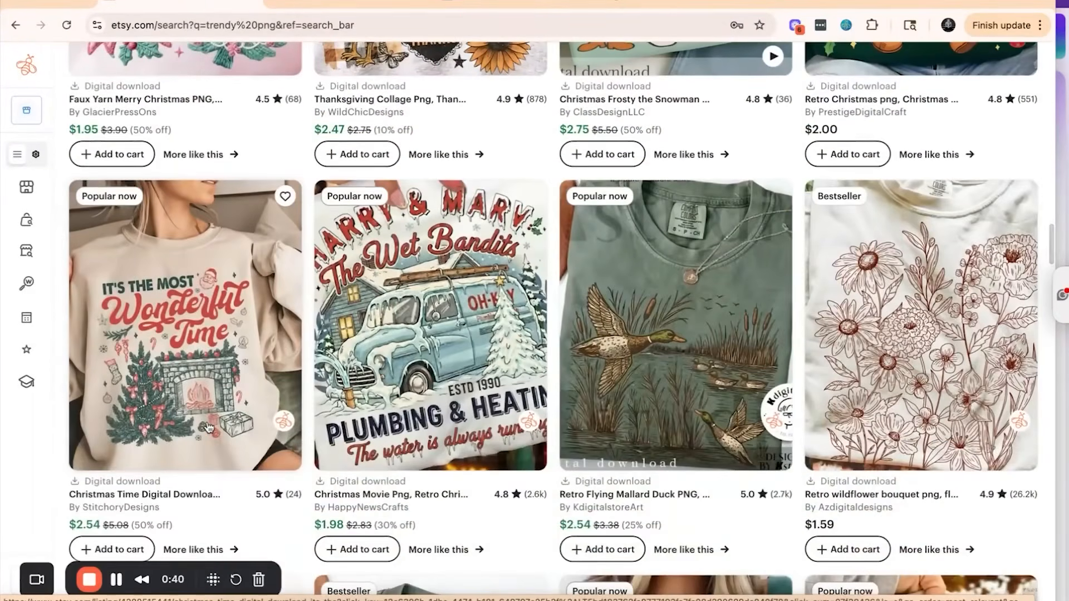
scroll(208, 427, up, 5)
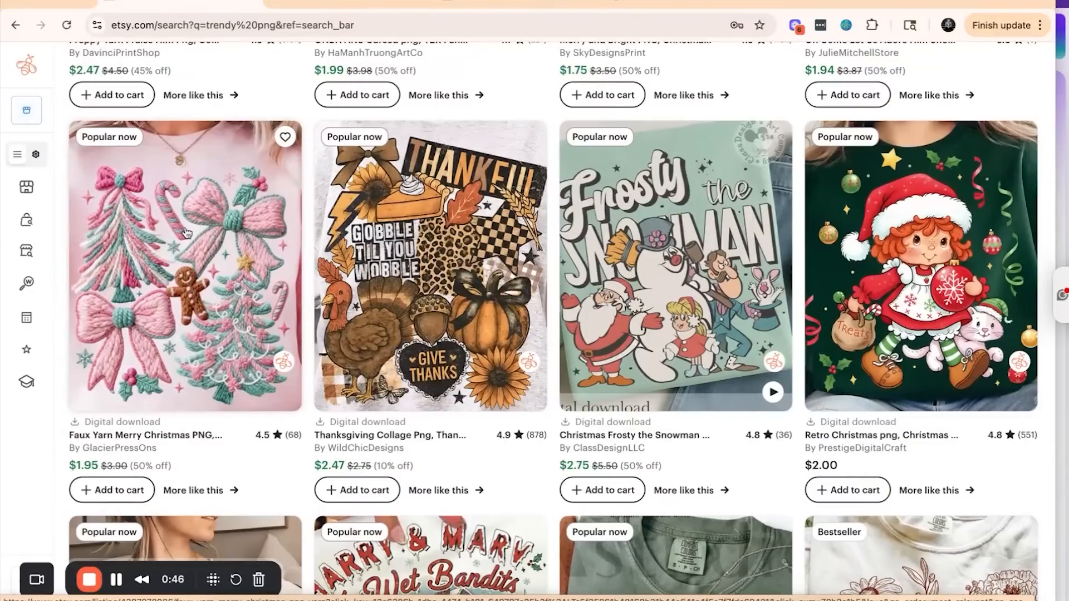
scroll(186, 233, down, 14)
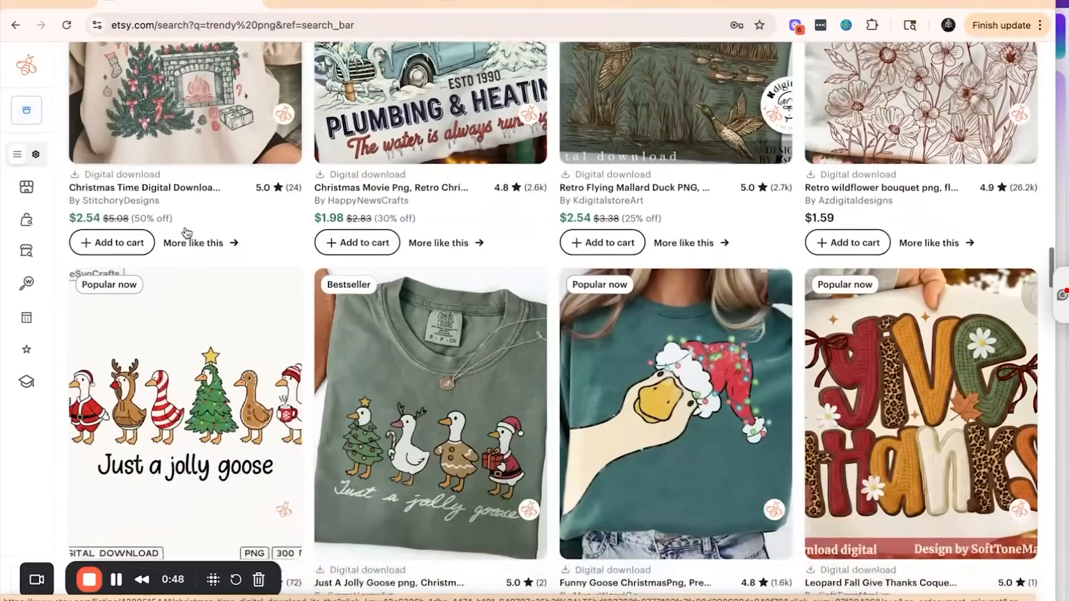
scroll(879, 240, down, 5)
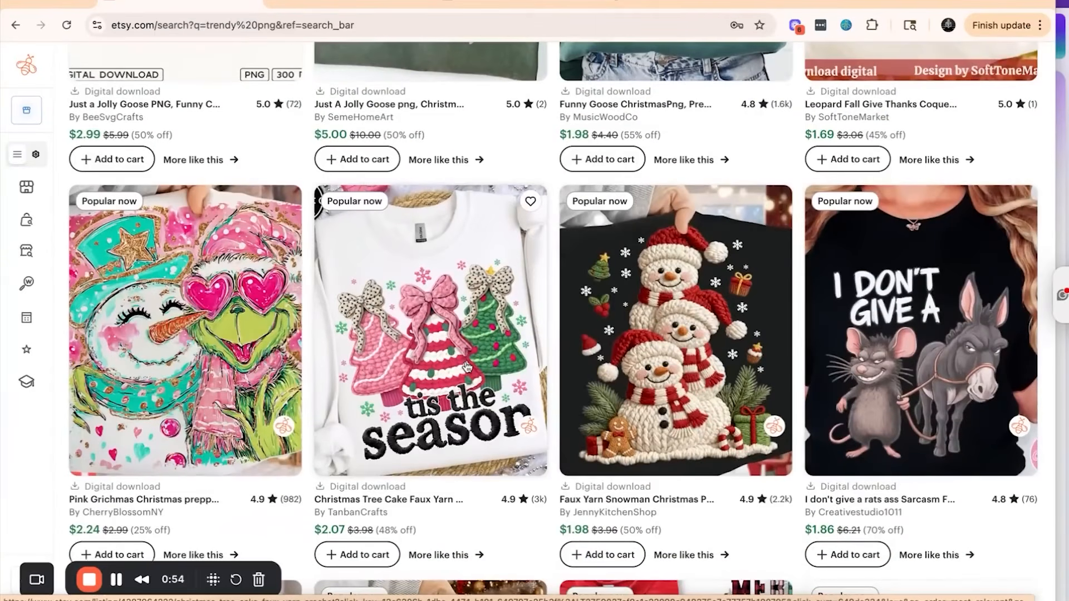
scroll(467, 366, down, 5)
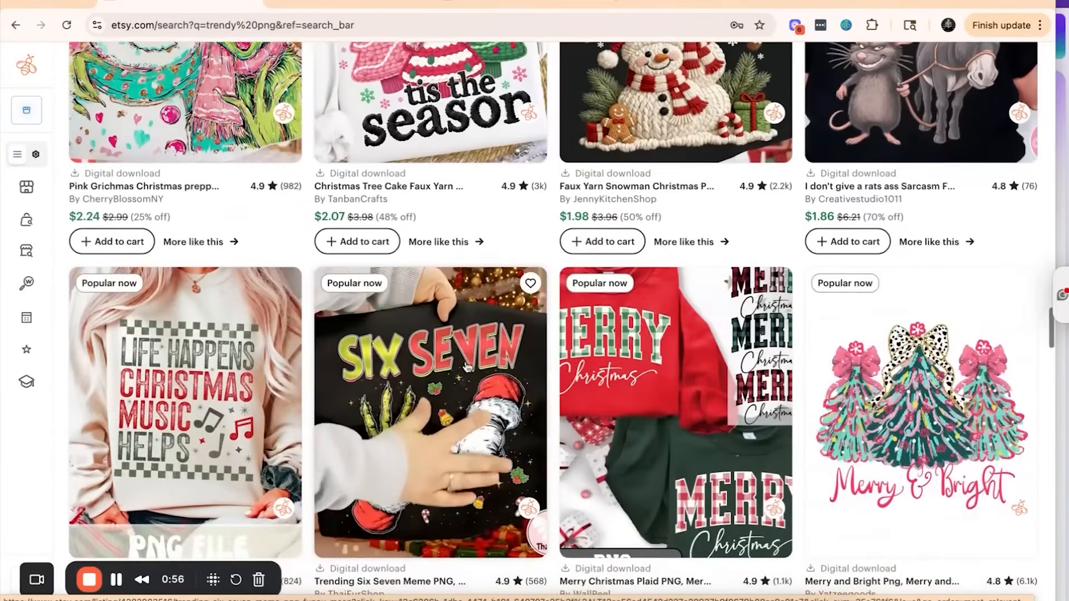
Examine further Etsy results for "trendy png", comparing the faux yarn, retro and hand-drawn lettering styles
scroll(466, 367, down, 7)
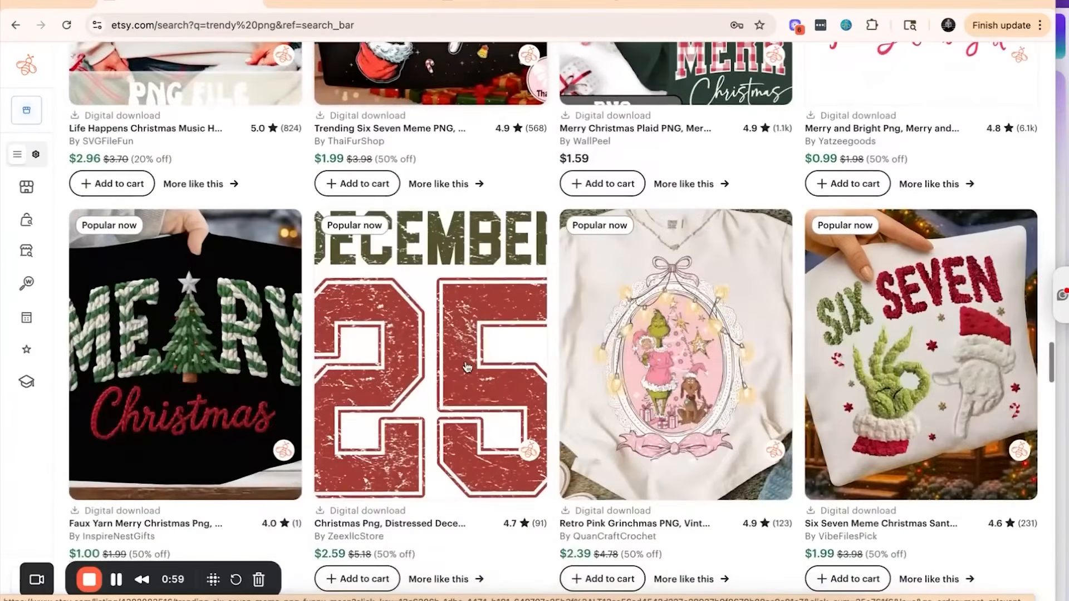
scroll(466, 367, down, 2)
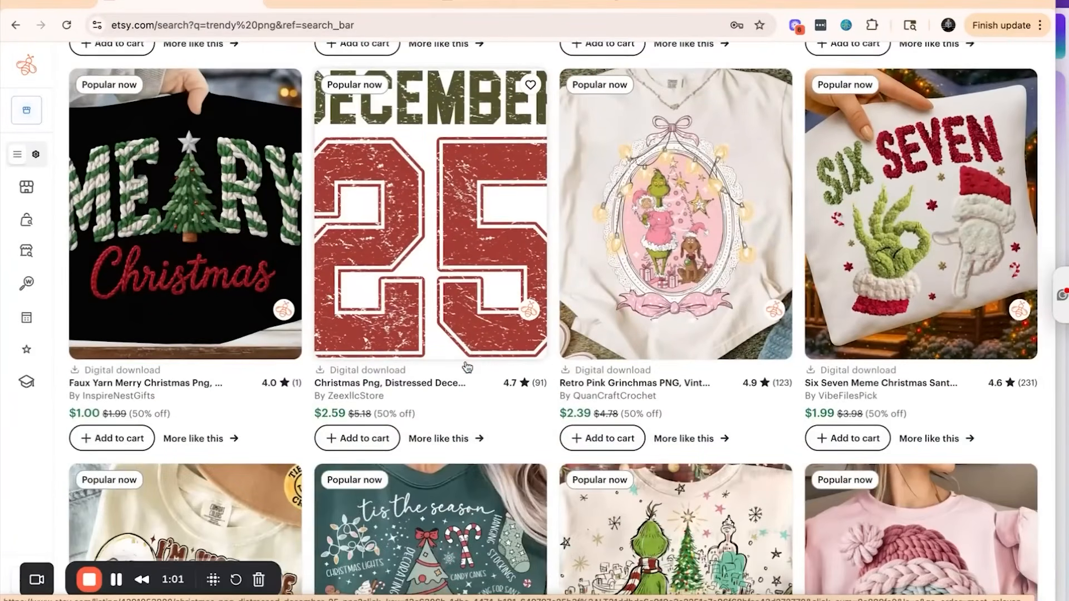
scroll(468, 368, down, 3)
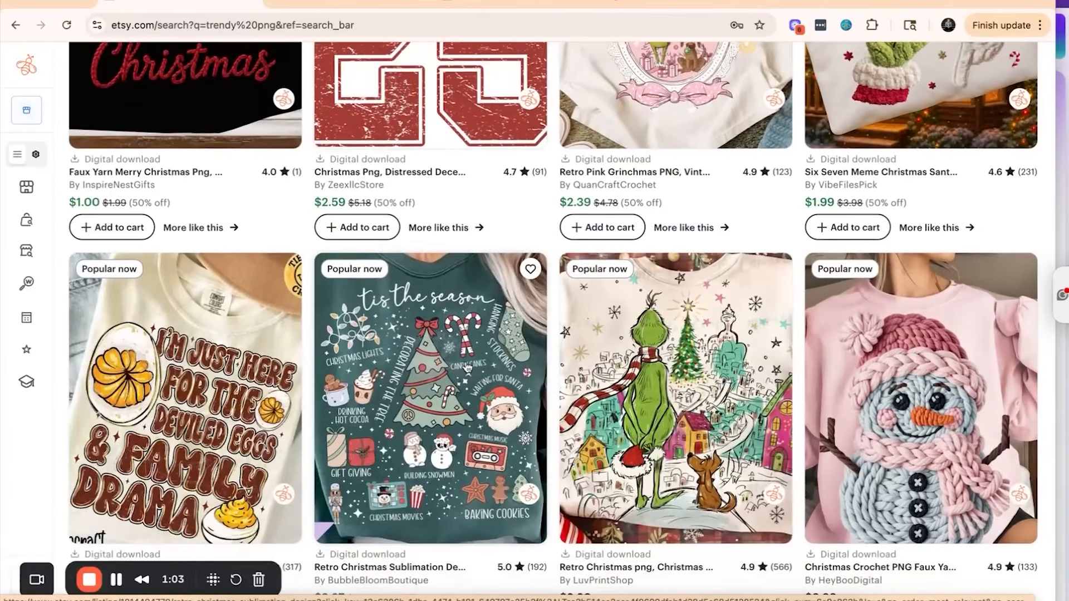
scroll(466, 367, down, 9)
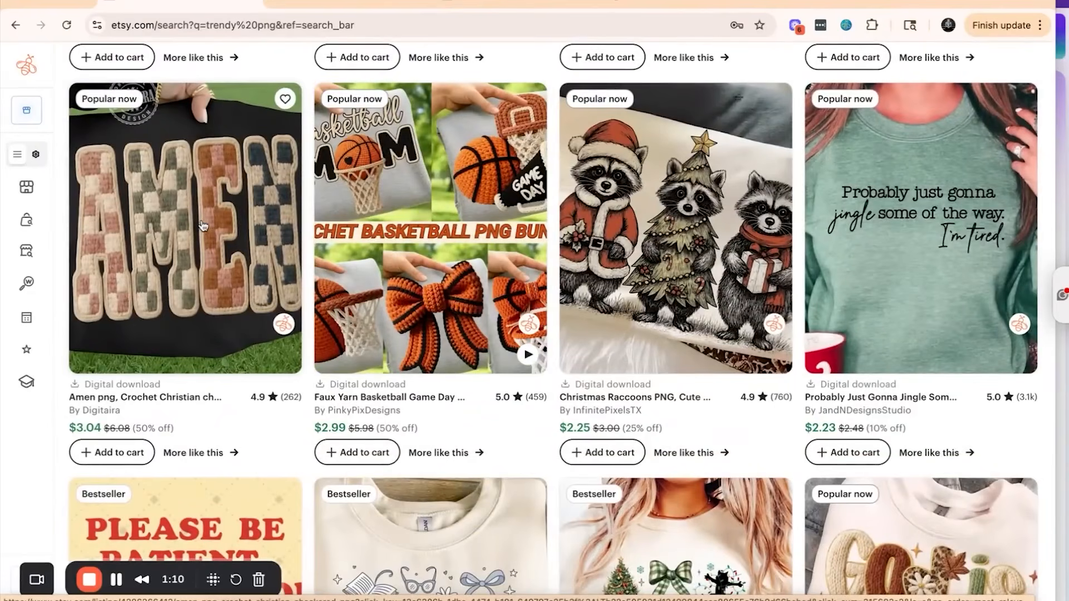
scroll(203, 225, down, 4)
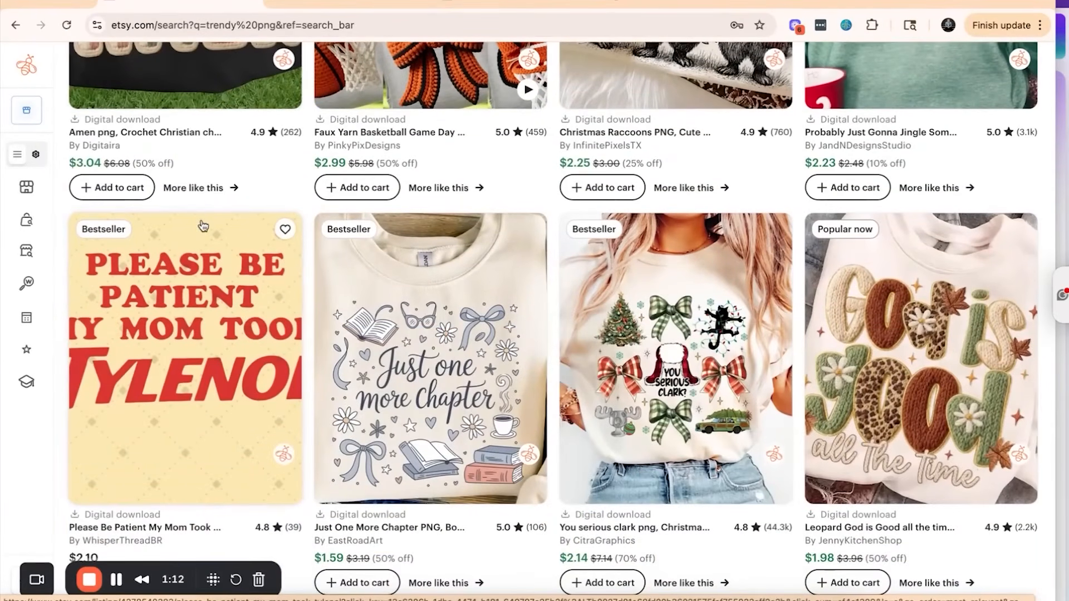
Search Etsy for "christmas"
scroll(769, 384, up, 11)
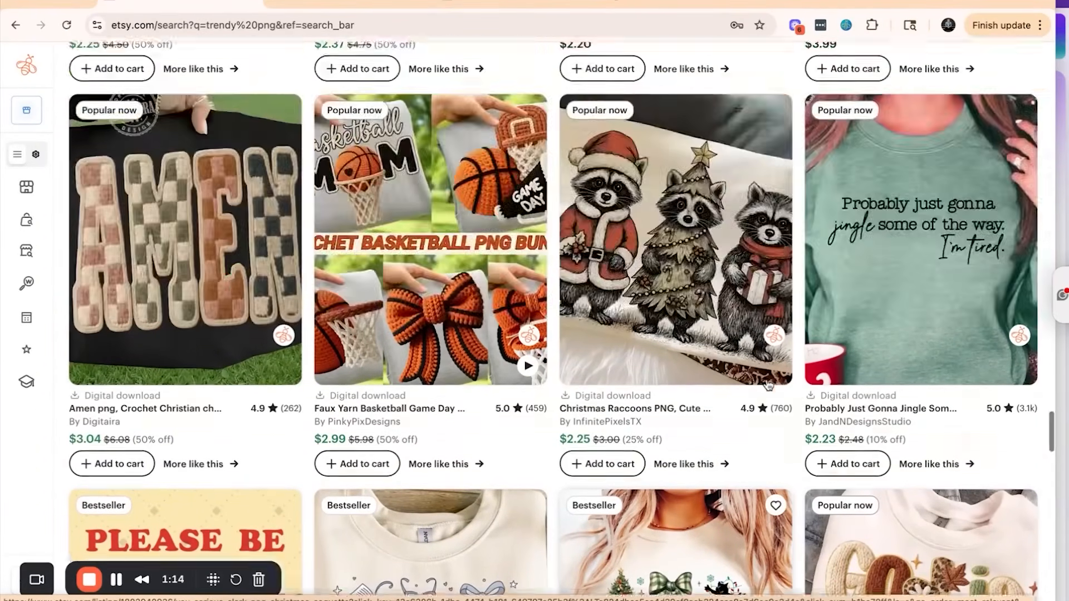
scroll(768, 384, up, 18)
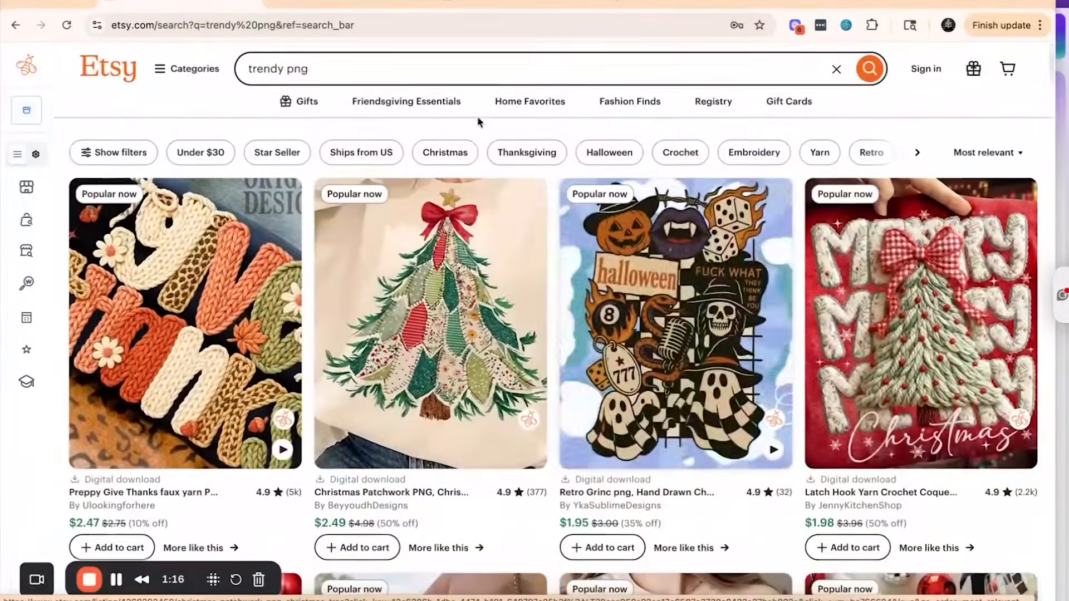
click(407, 68)
text(christmas)
key(Return)
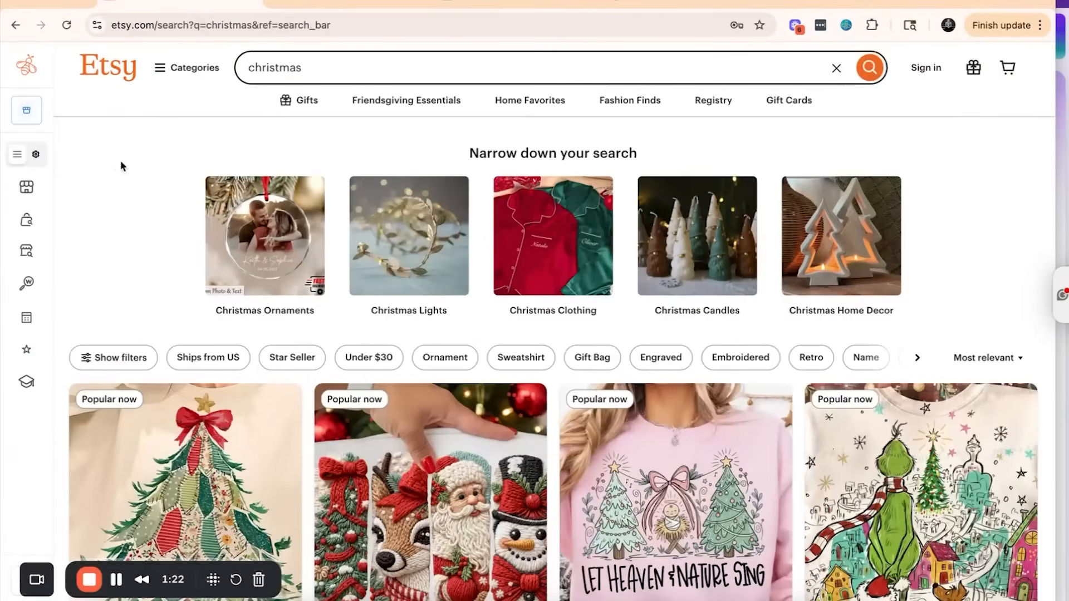
Browse the Etsy results for "christmas" to examine the art styles and themes of popular designs
scroll(138, 183, down, 3)
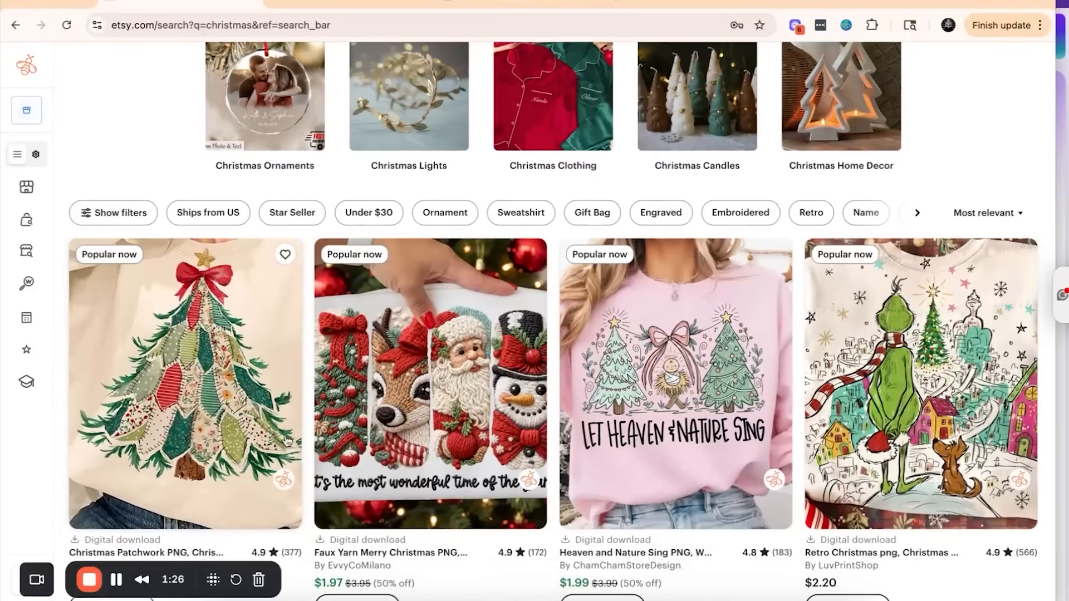
scroll(310, 439, down, 9)
scroll(310, 440, up, 8)
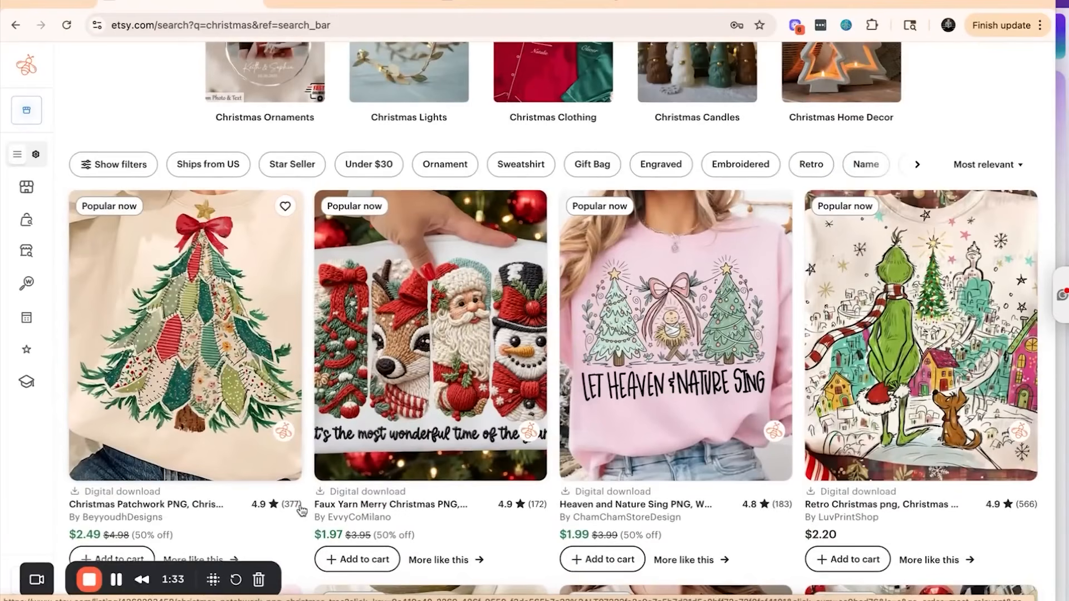
scroll(301, 510, down, 10)
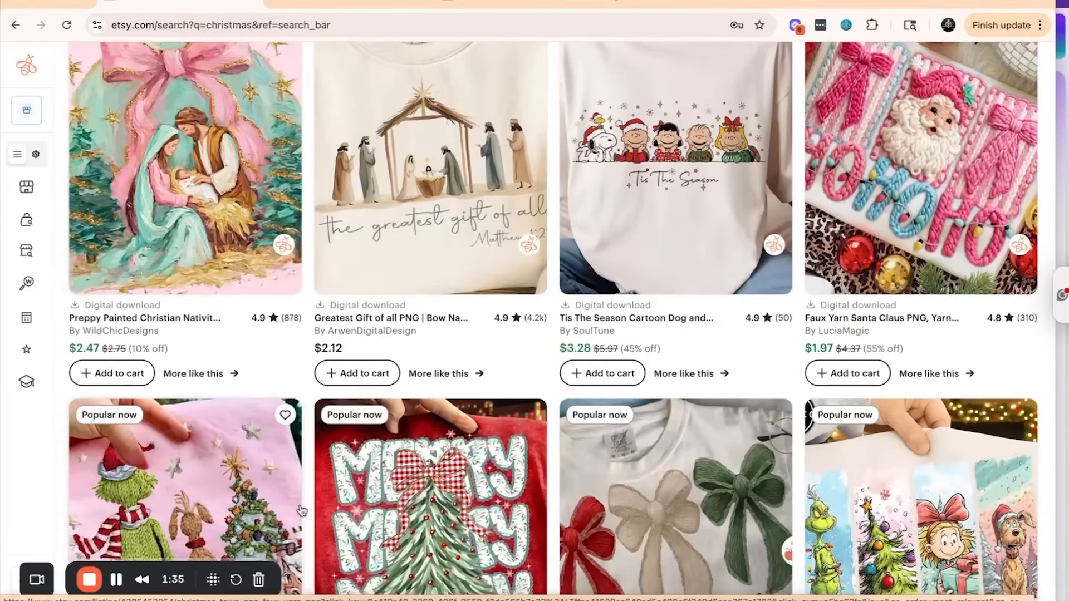
scroll(301, 510, down, 4)
scroll(301, 510, down, 12)
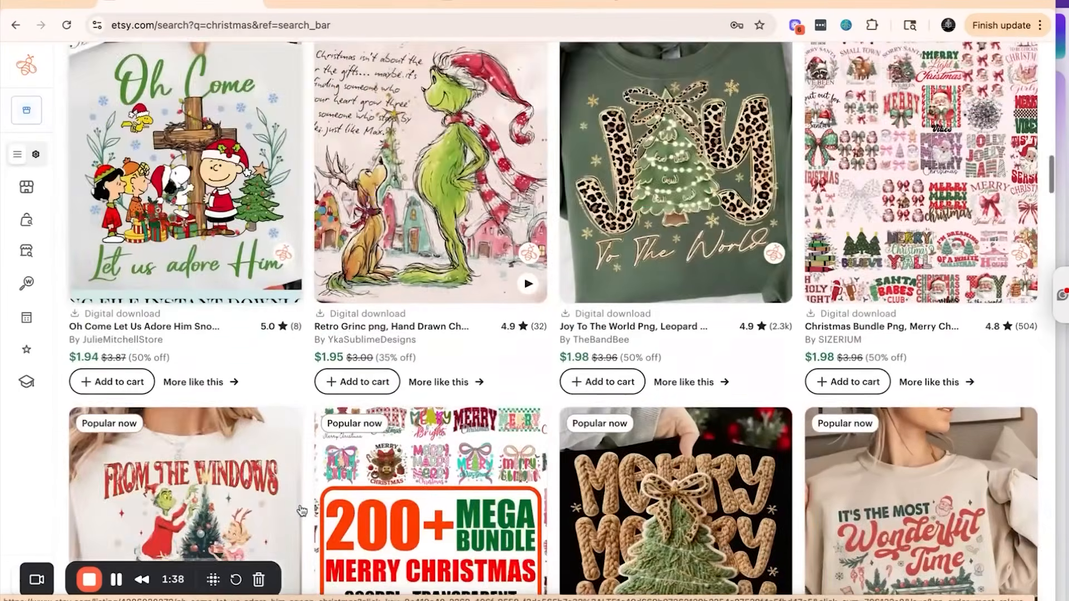
scroll(301, 509, down, 8)
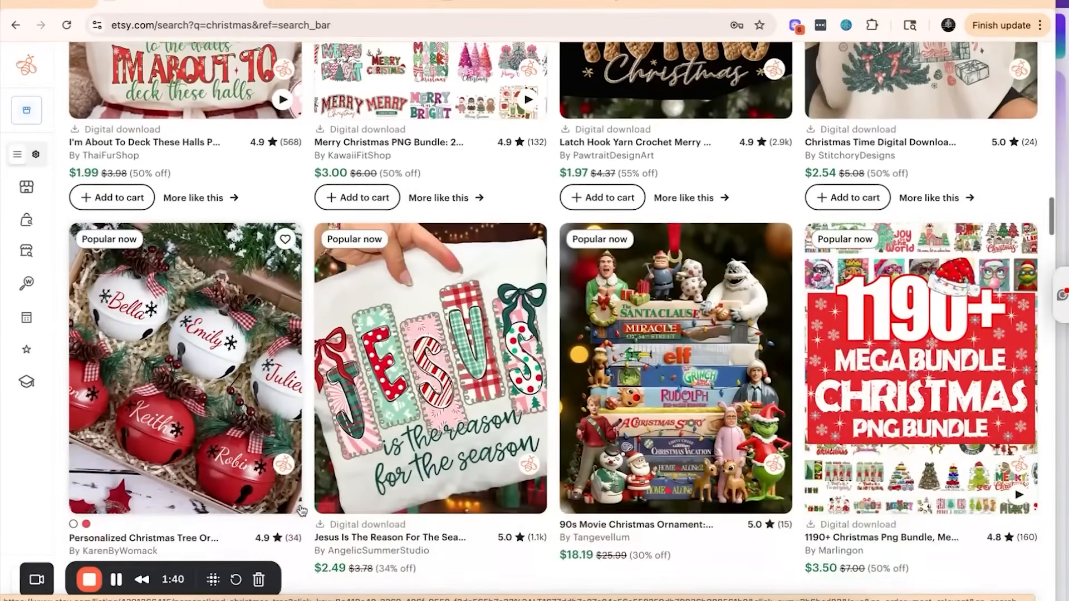
scroll(301, 510, down, 6)
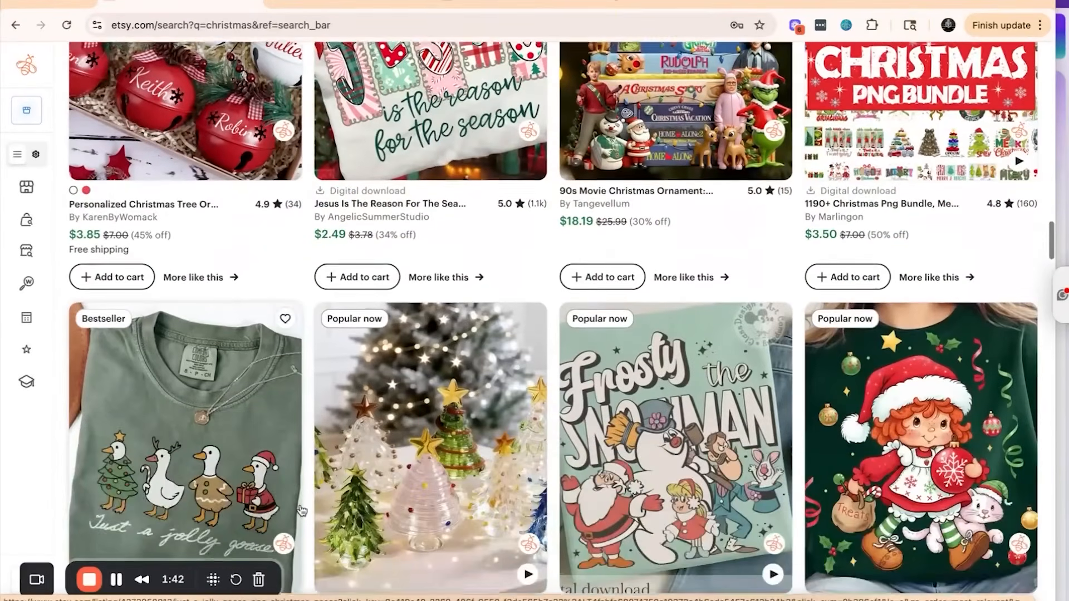
scroll(301, 510, down, 2)
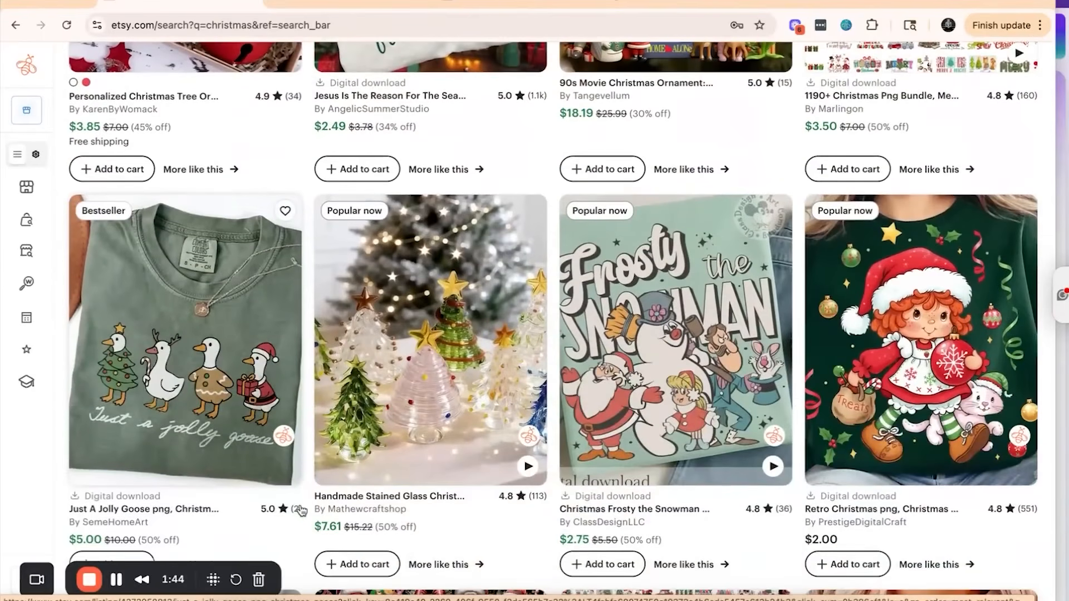
scroll(309, 418, down, 7)
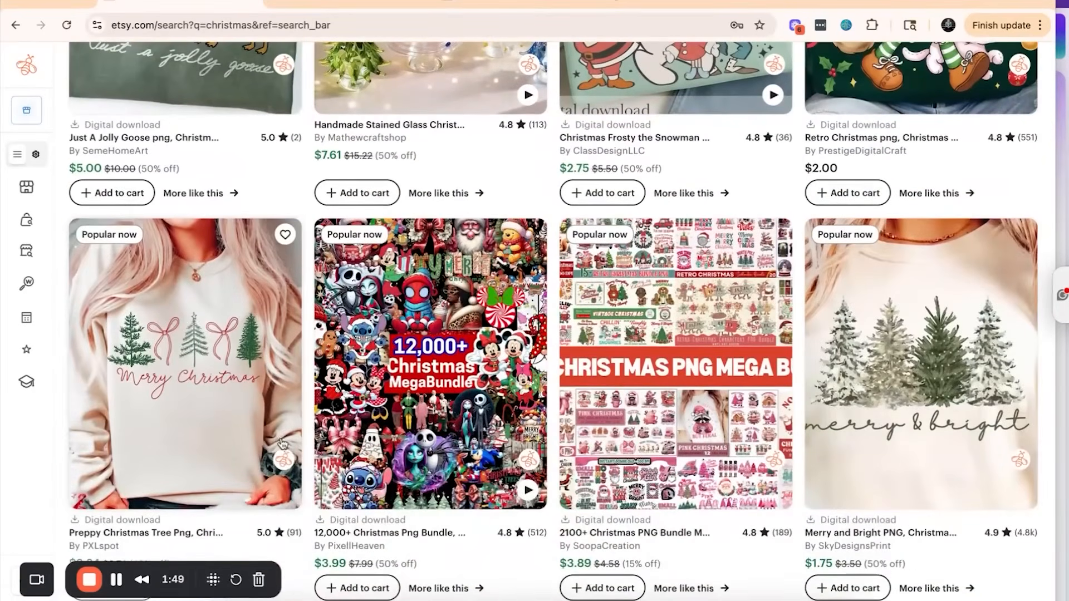
scroll(281, 444, down, 3)
scroll(281, 444, down, 5)
scroll(281, 444, up, 20)
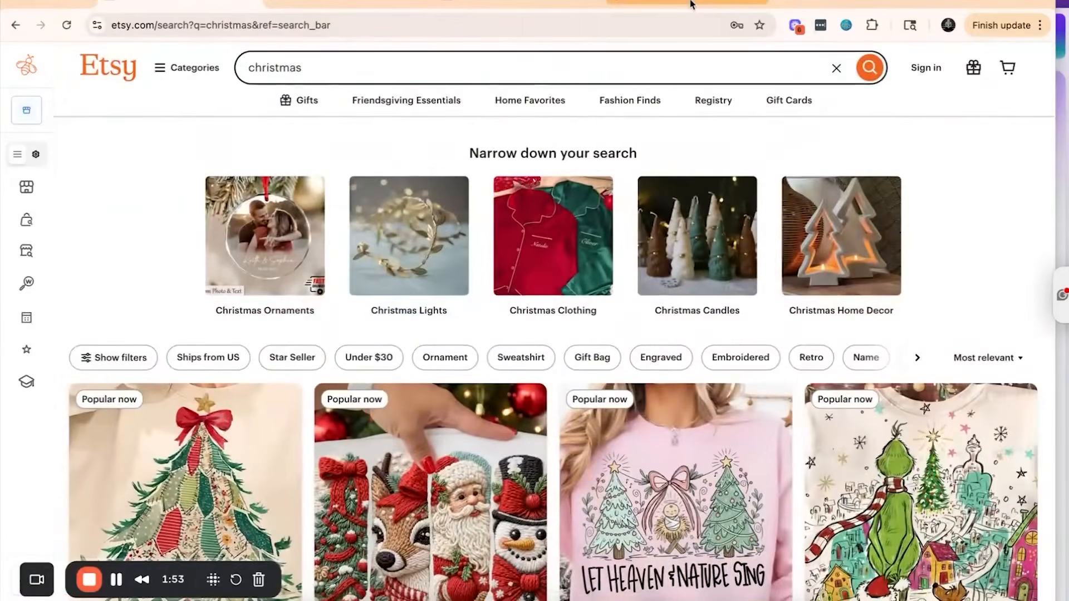
Switch to Pinterest and browse the "christmas png" pins for a subject to use as a reference
click(692, 3)
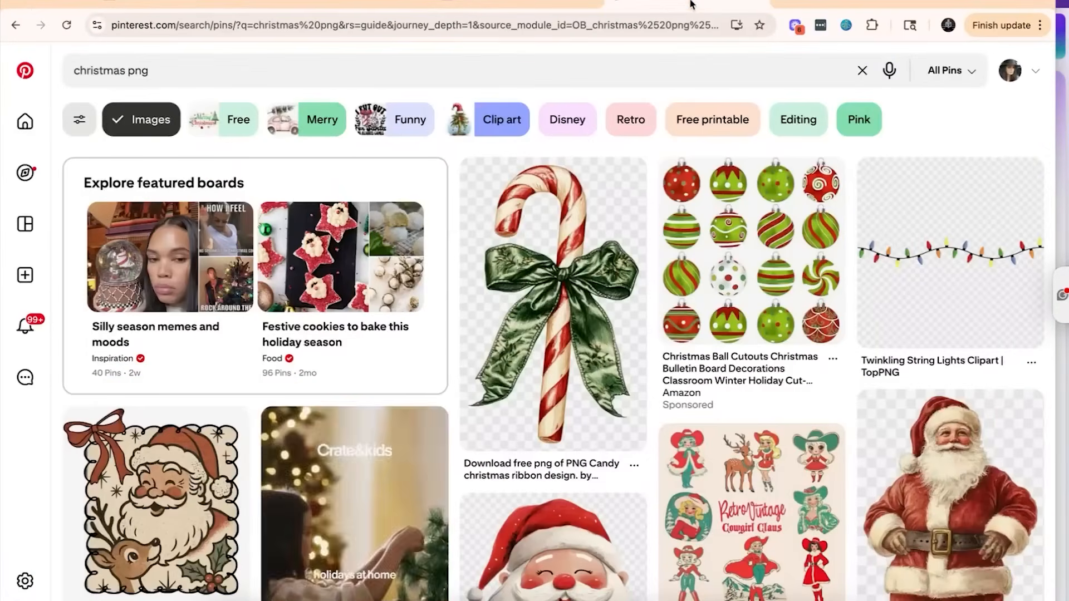
scroll(440, 244, down, 3)
scroll(440, 243, up, 3)
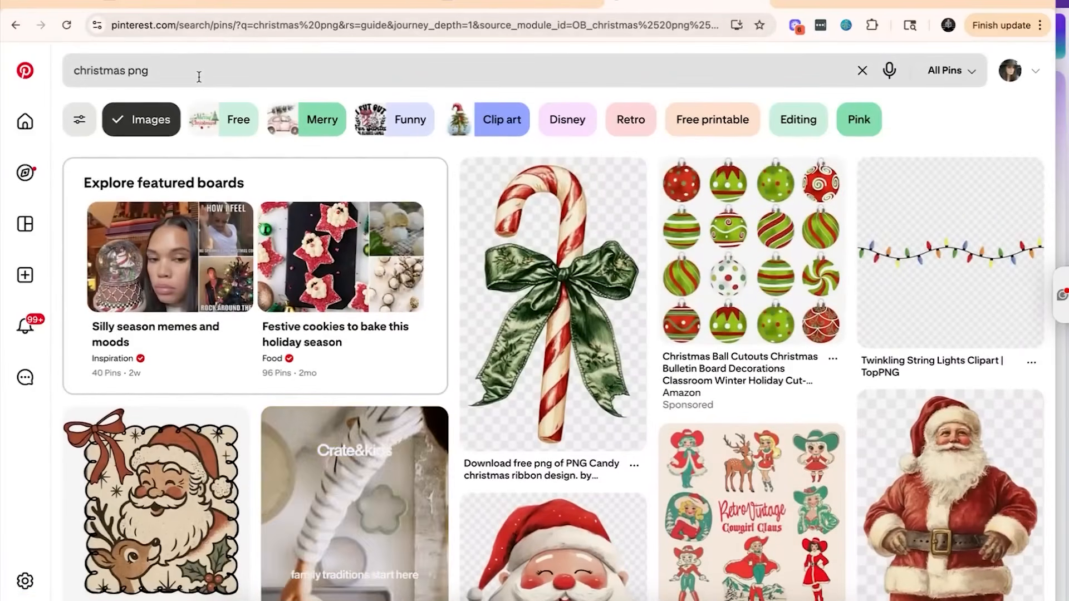
scroll(435, 313, down, 10)
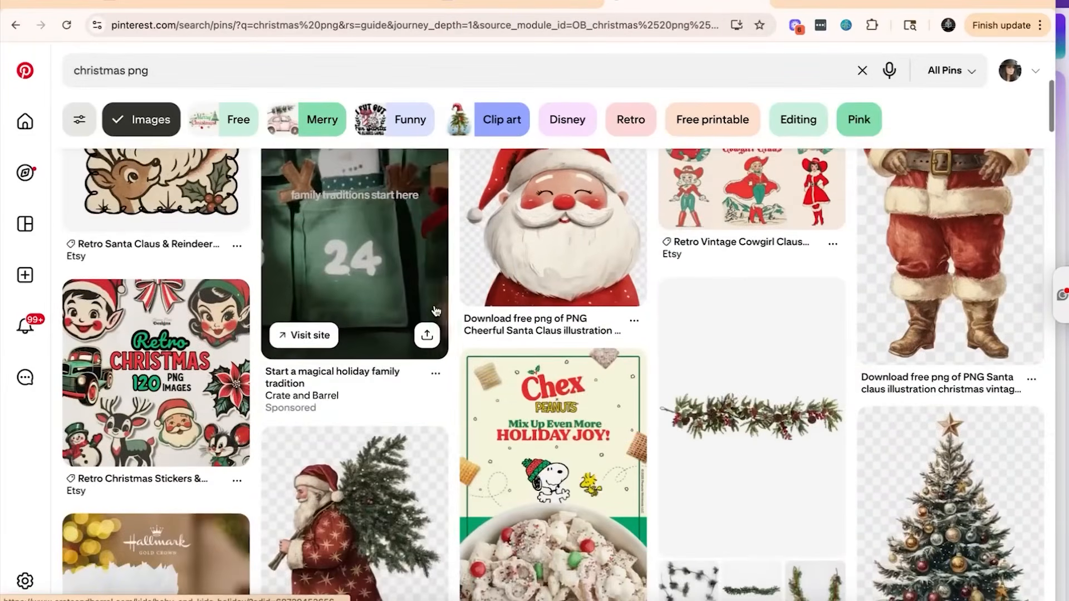
scroll(434, 311, down, 20)
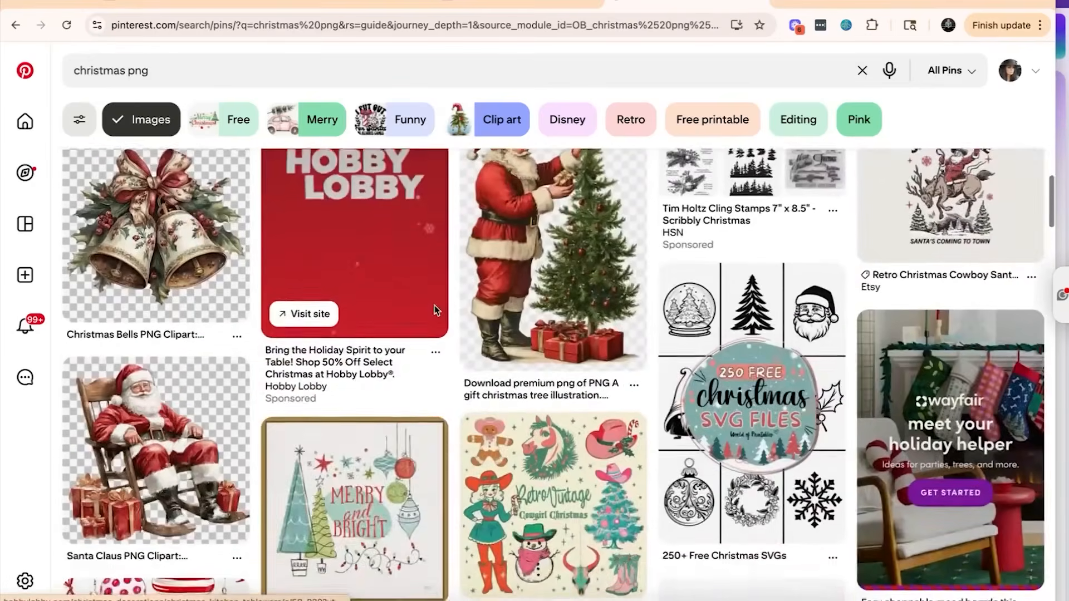
scroll(435, 310, down, 5)
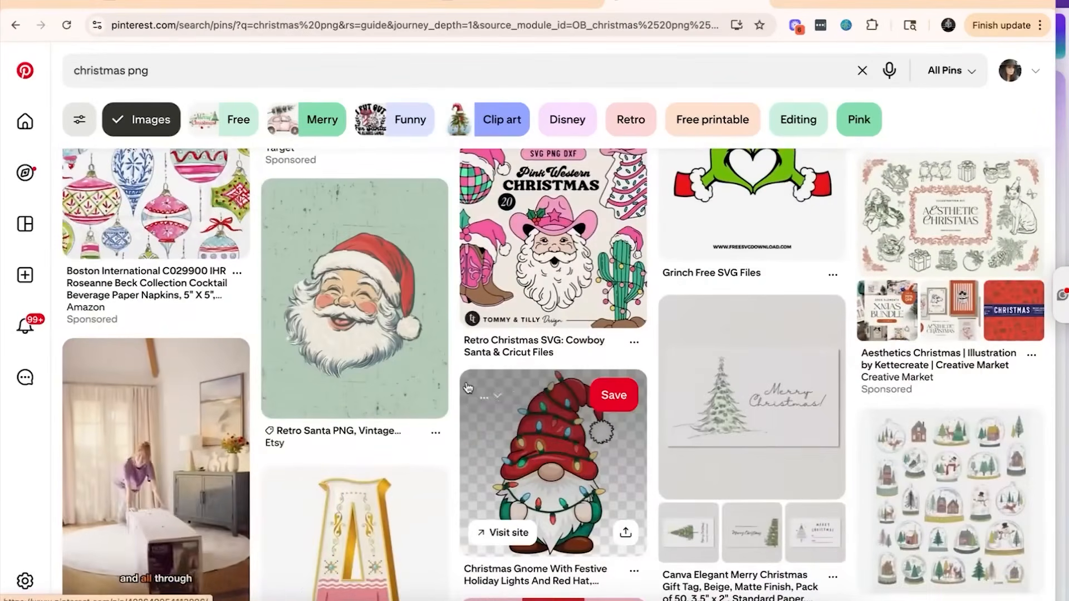
scroll(468, 388, down, 5)
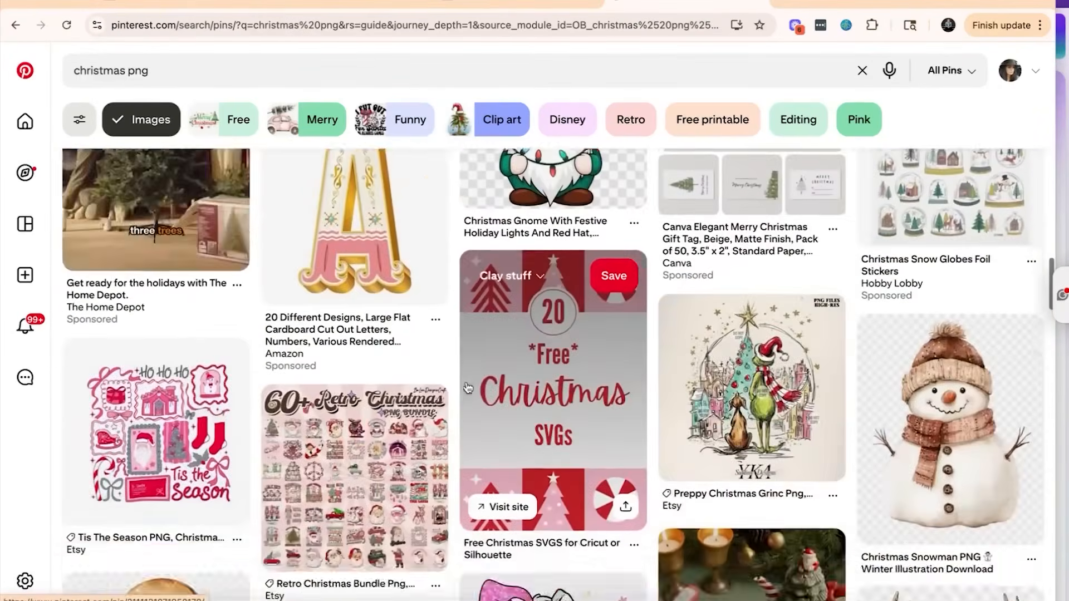
scroll(468, 388, down, 3)
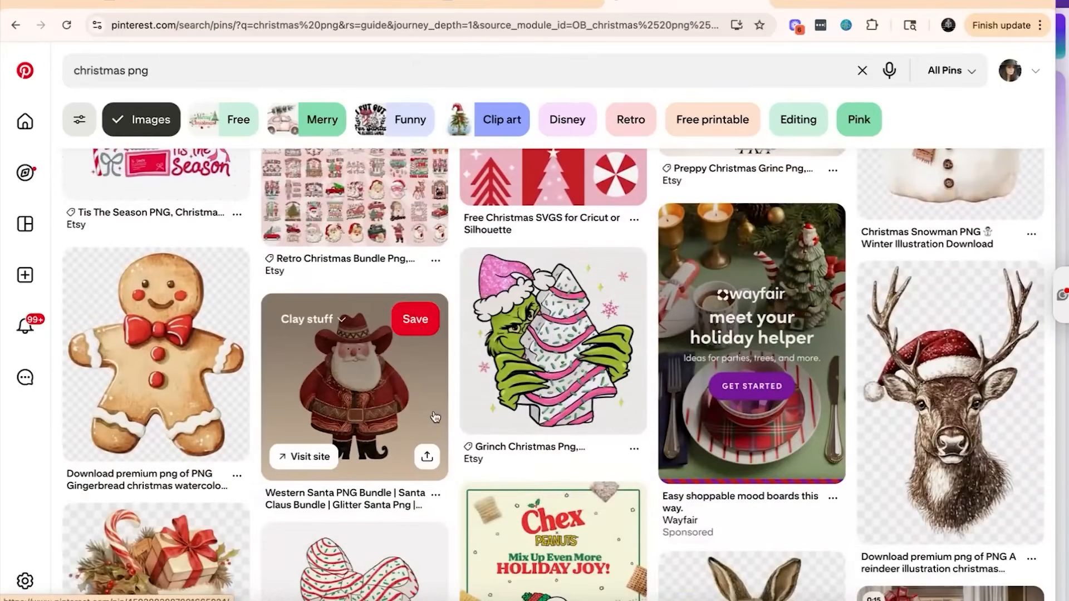
scroll(447, 395, down, 4)
scroll(447, 395, down, 4)
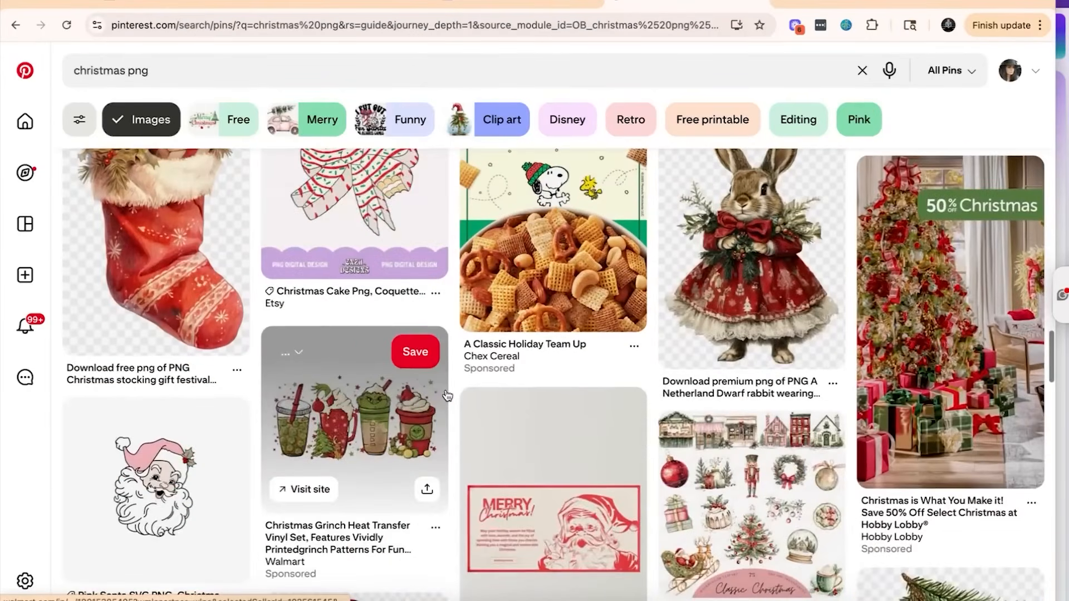
Capture a screenshot of the pink-hatted Santa line-art pin and attach the image to a new ChatGPT message
scroll(447, 395, down, 3)
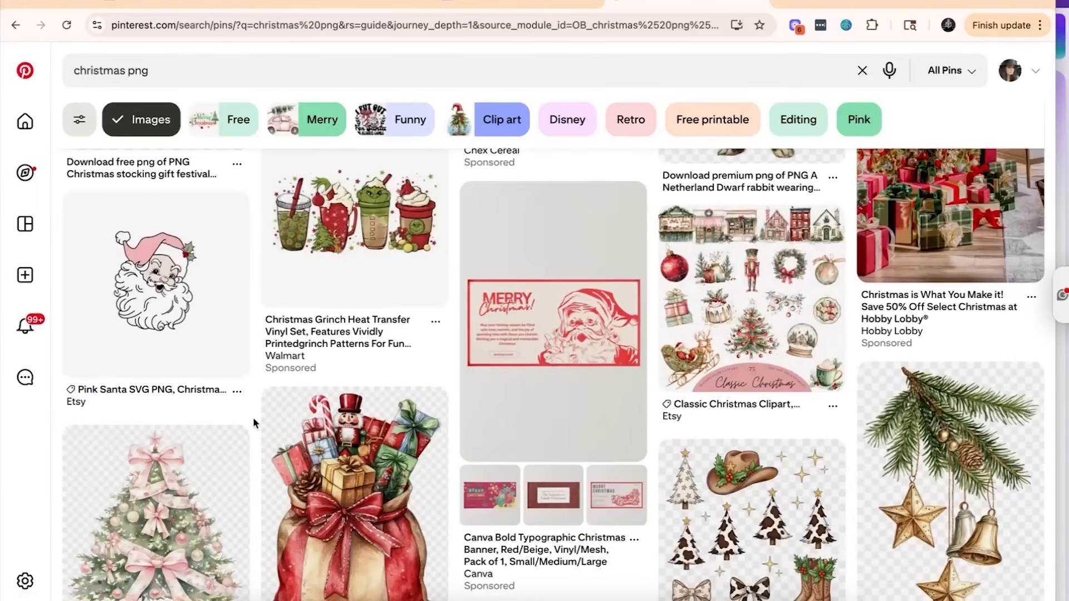
key(super+shift+4)
drag(84, 207, 237, 362)
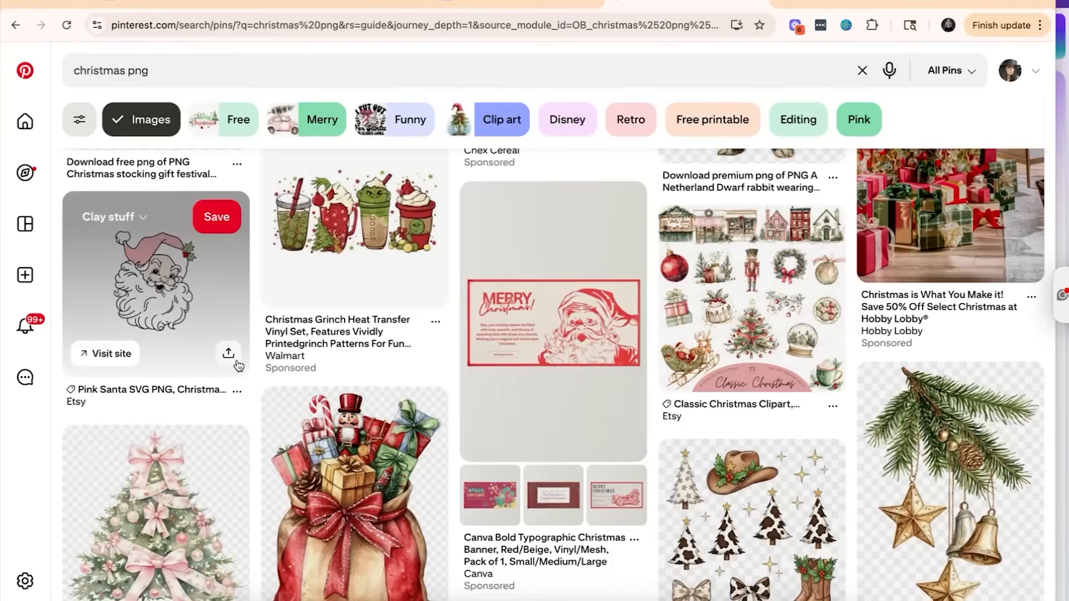
click(317, 13)
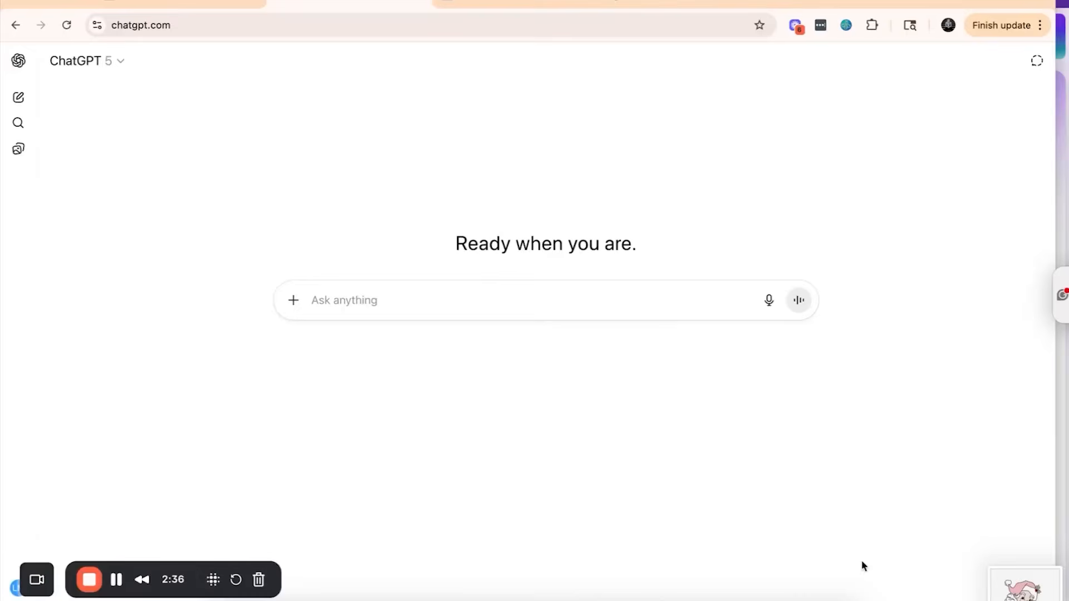
drag(1024, 584, 452, 390)
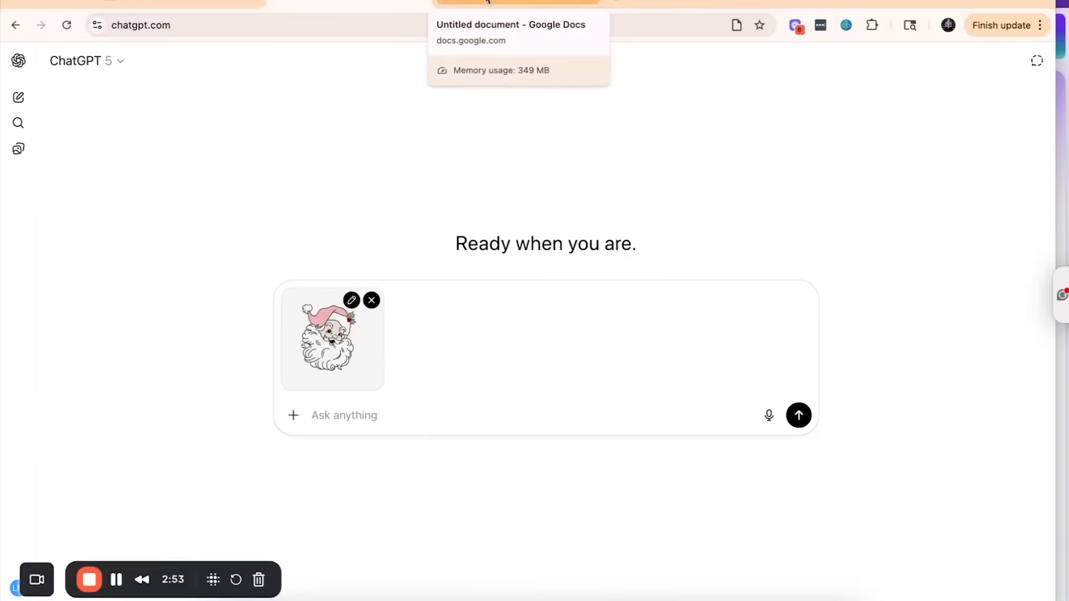
Copy the full embroidered and appliqué patch-style prompt from the Google Docs document and paste it into the ChatGPT message
click(488, 2)
click(537, 418)
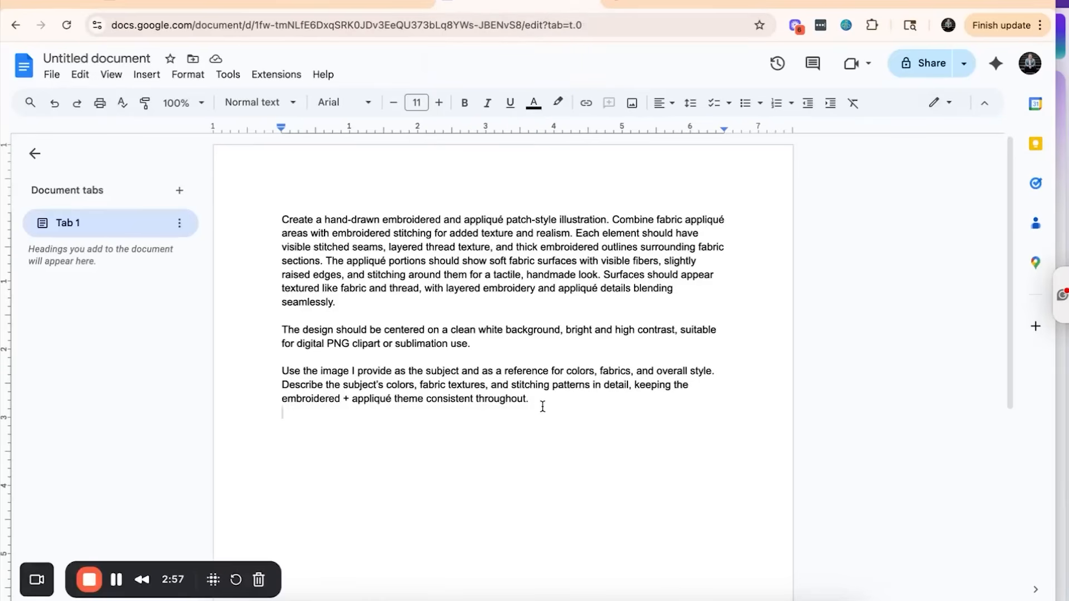
drag(541, 405, 249, 214)
key(super+c)
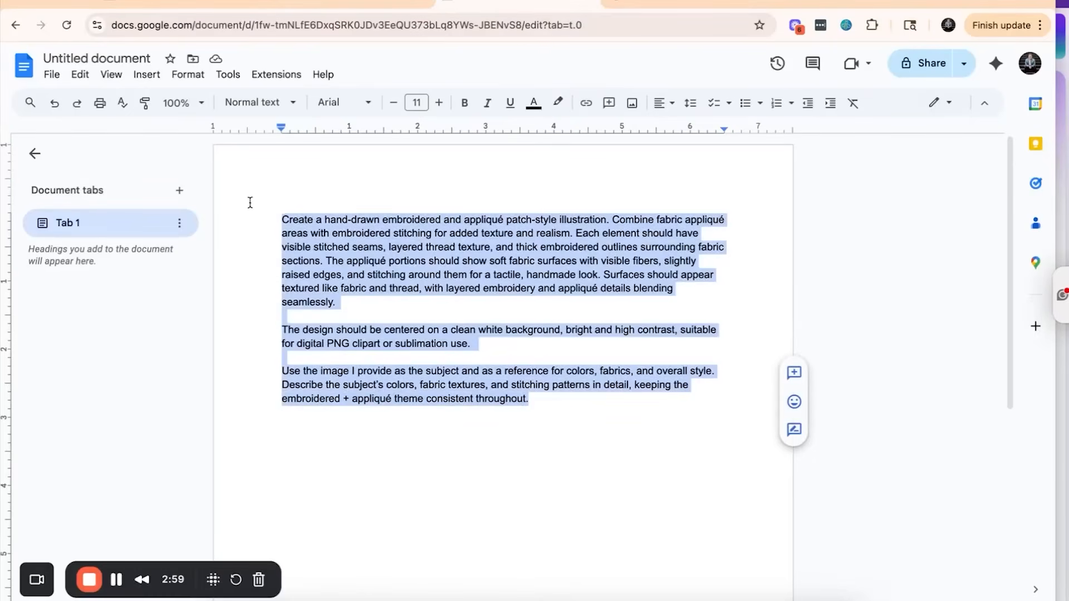
click(349, 5)
key(super+v)
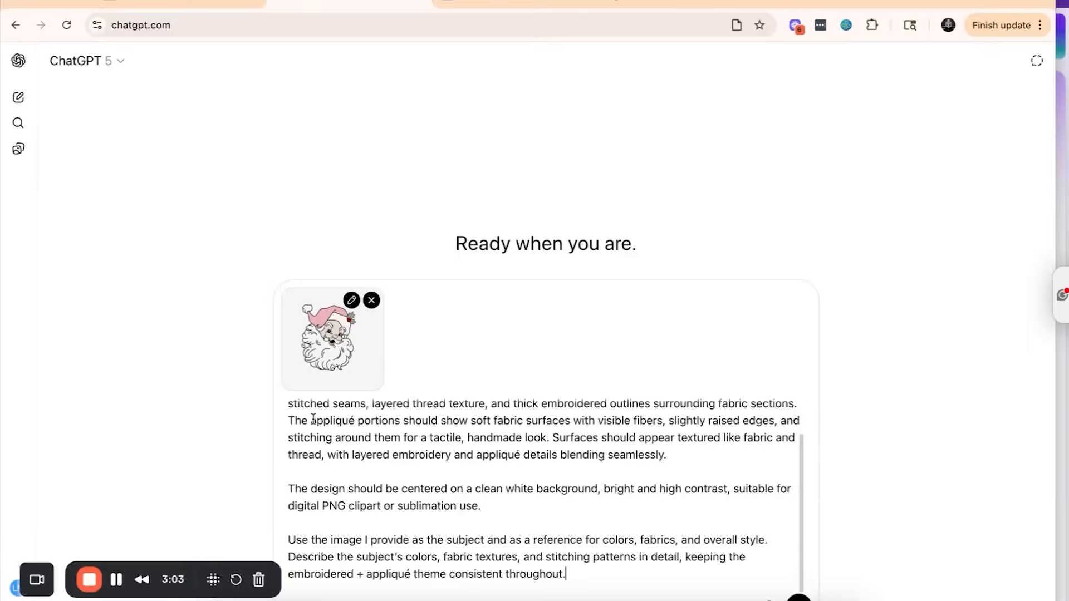
Reword the pasted message's opening to "Create a prompt that will generate a" before "hand-drawn embroidered and appliqué patch-style illustration"
scroll(313, 415, up, 3)
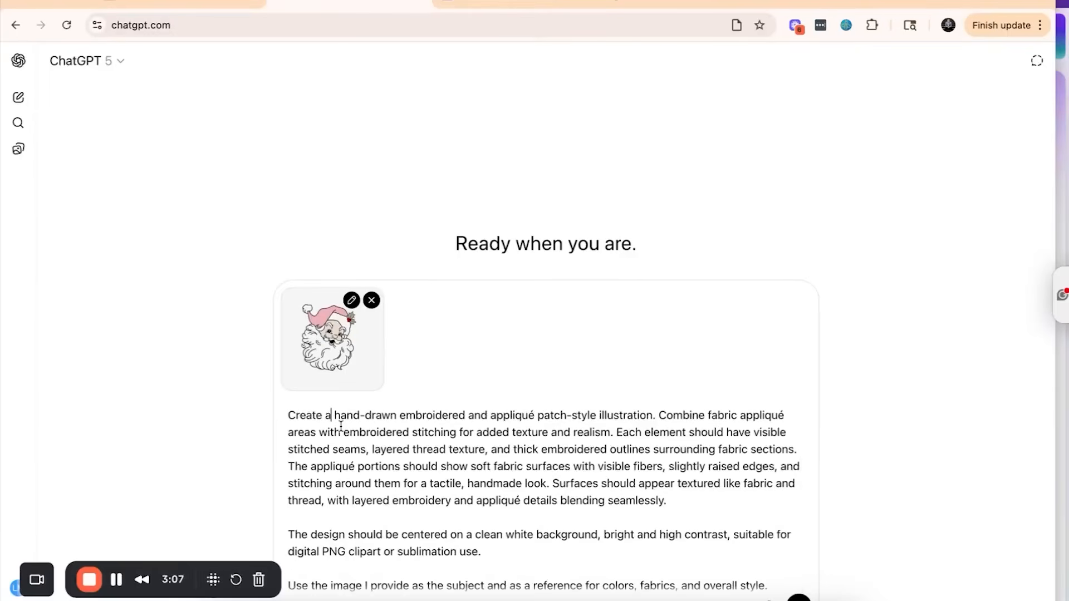
text(prompt)
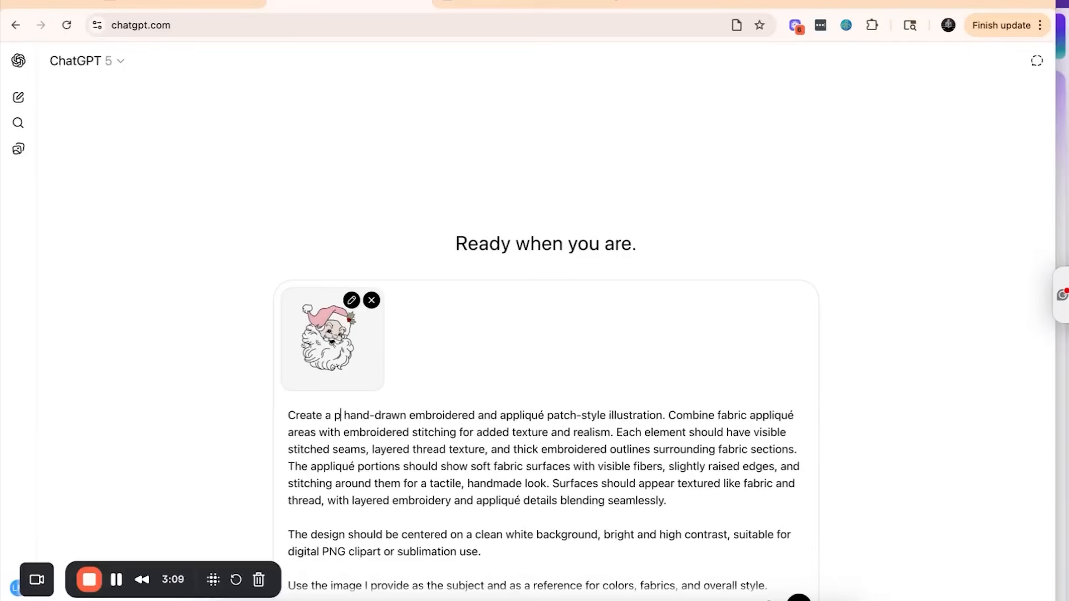
text( that)
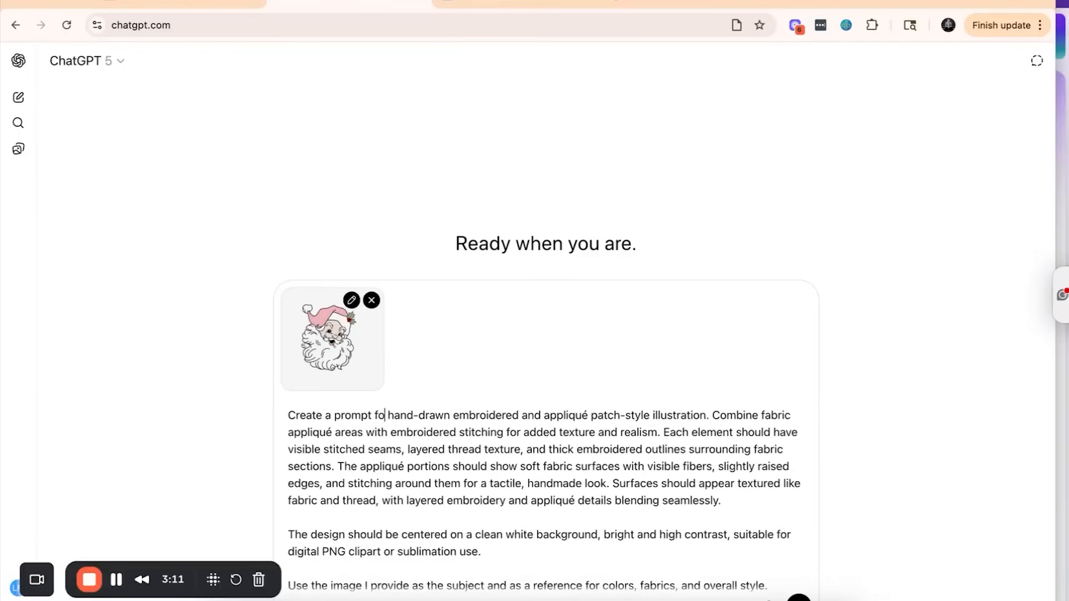
text( will give)
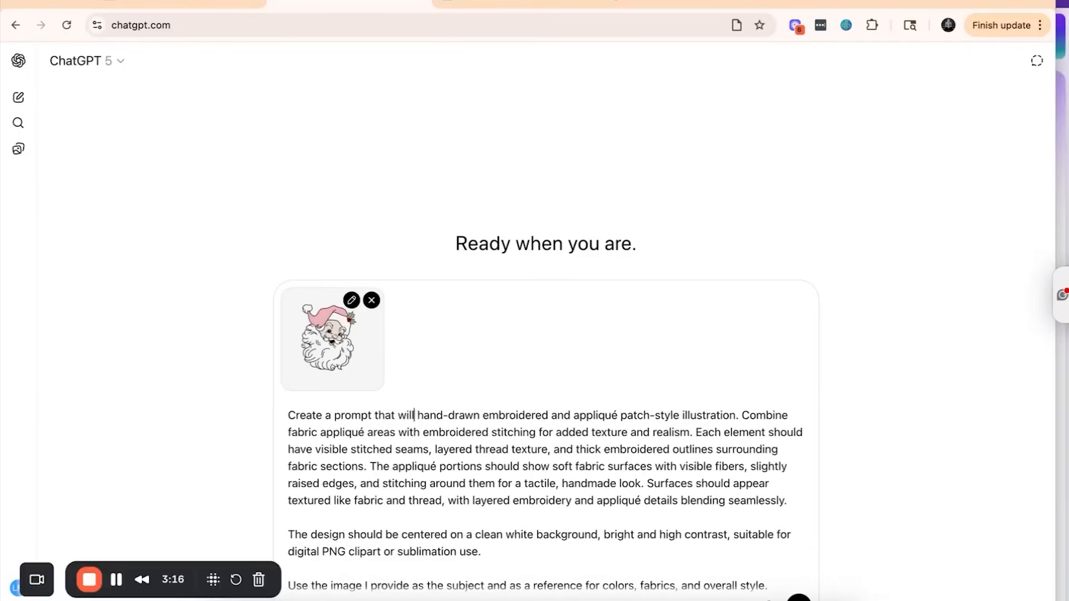
key(BackSpace)
key(BackSpace)
key(BackSpace)
key(BackSpace)
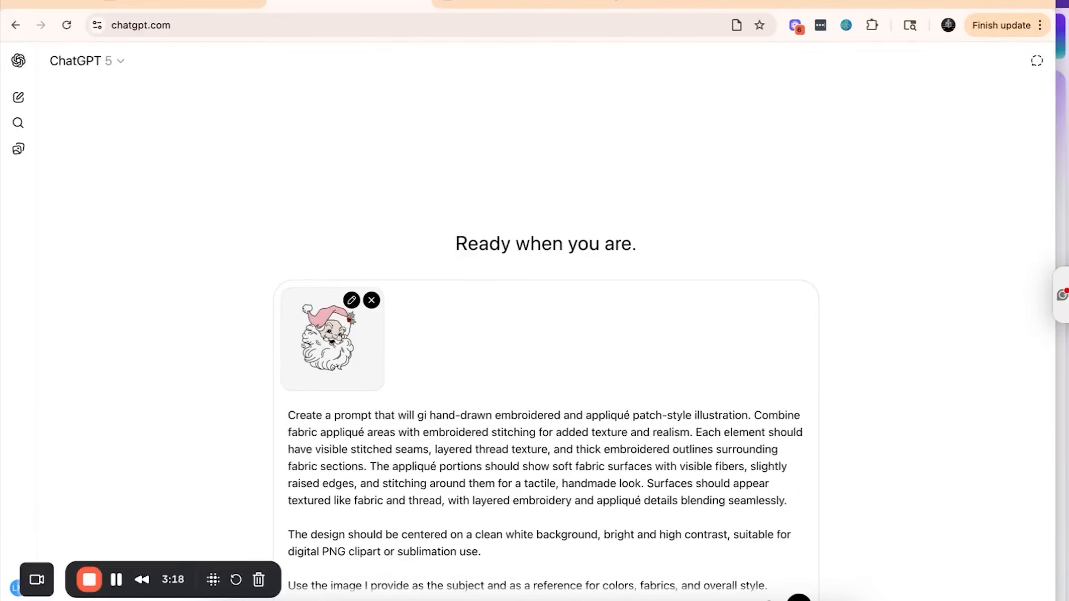
text(generate a)
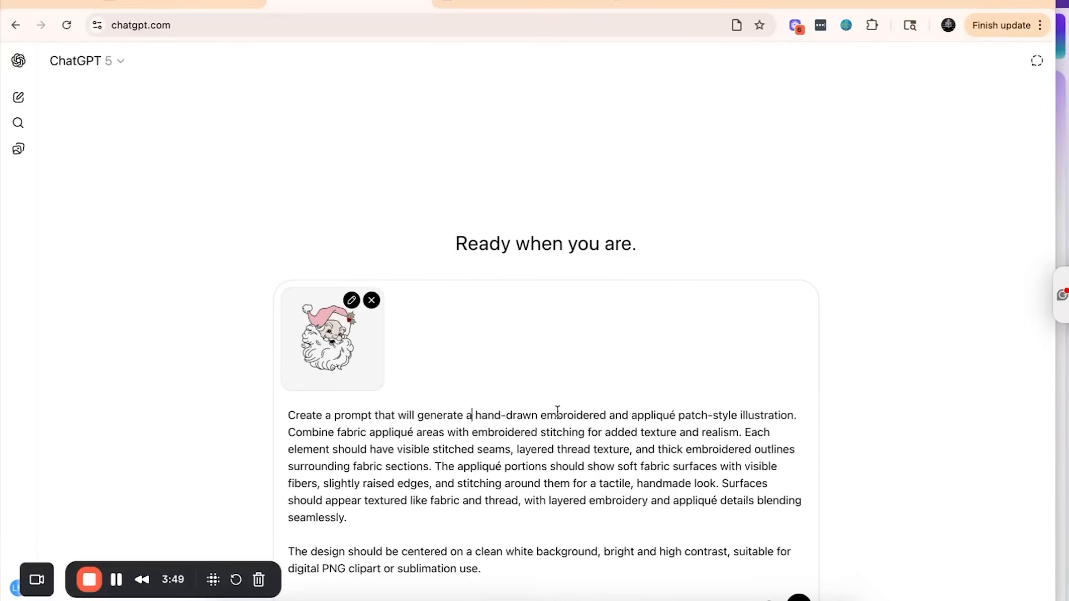
Remove "hand-drawn" from the message's first sentence and correct the article so it reads "generate an embroidered and appliqué patch-style illustration"
drag(538, 418, 474, 418)
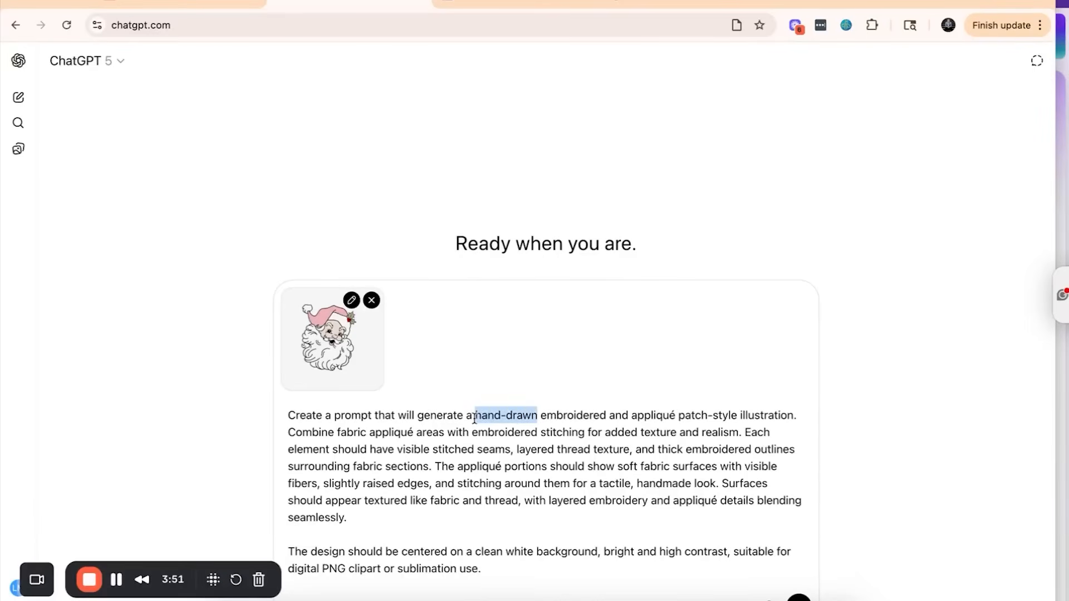
key(BackSpace)
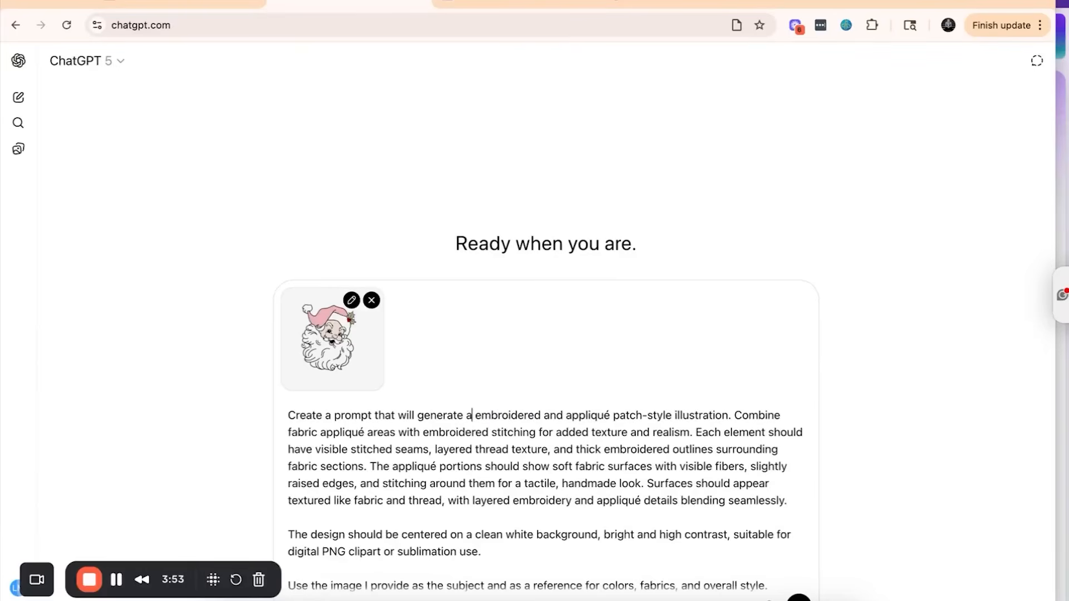
text(n)
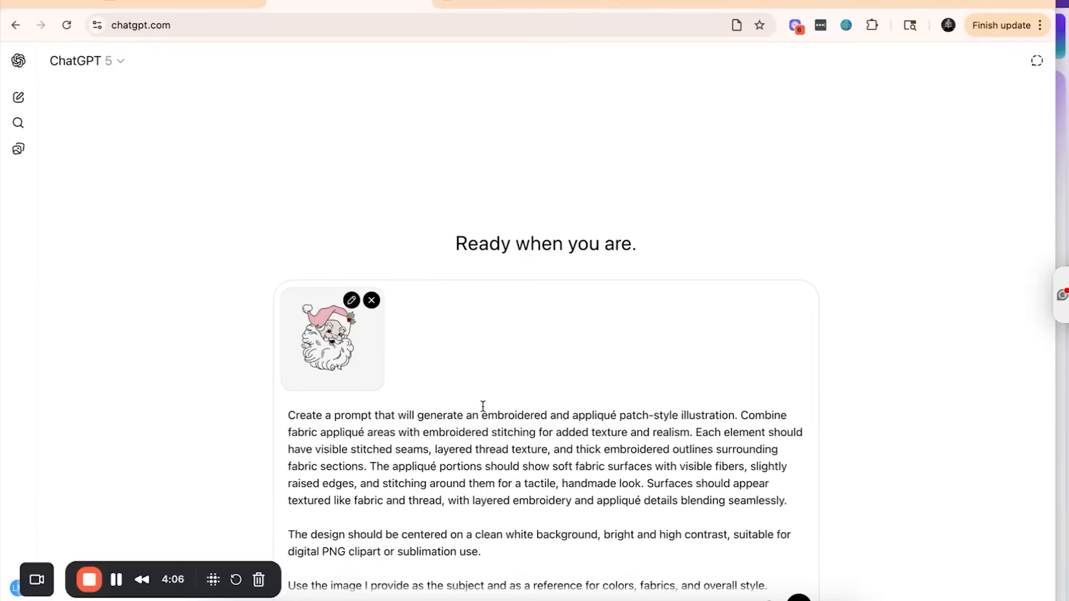
Review the full message text and send it to ChatGPT with the attached Santa image
scroll(483, 406, down, 2)
scroll(485, 409, up, 2)
scroll(425, 438, down, 1)
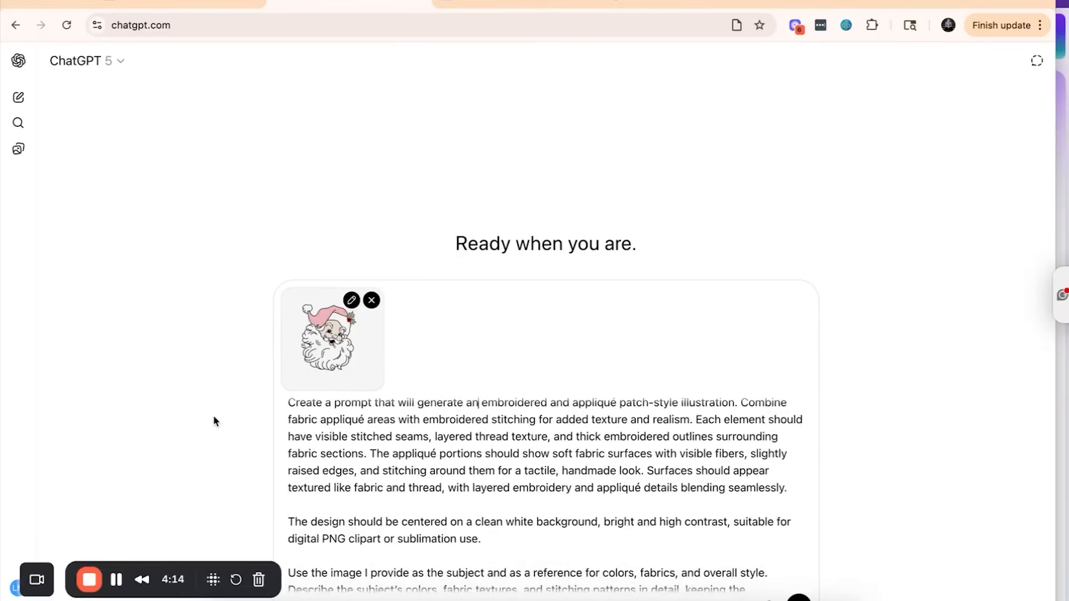
scroll(214, 418, down, 1)
scroll(214, 418, up, 1)
scroll(919, 397, down, 1)
scroll(913, 398, up, 1)
scroll(672, 490, down, 3)
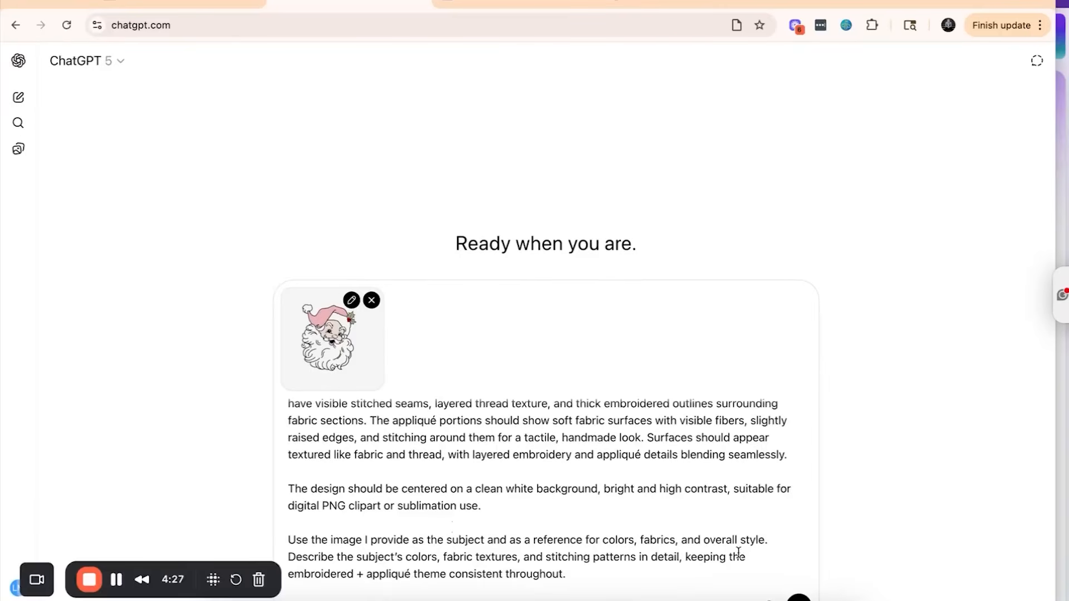
key(Return)
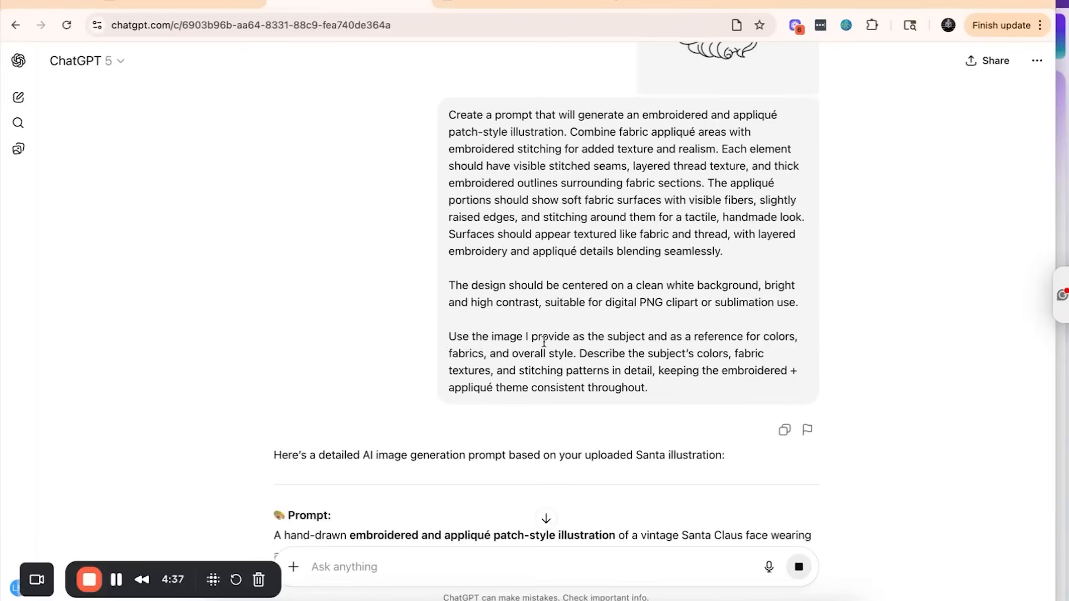
Copy the complete Santa patch prompt from ChatGPT's reply, switch to Canva, and paste it into the Canva AI prompt
scroll(544, 341, down, 3)
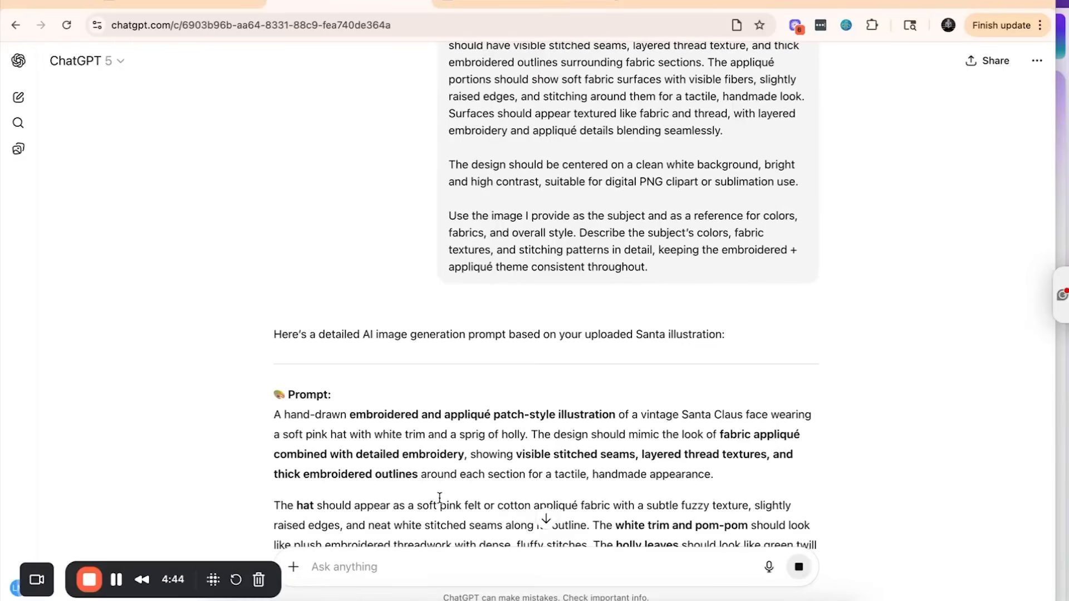
scroll(439, 498, down, 5)
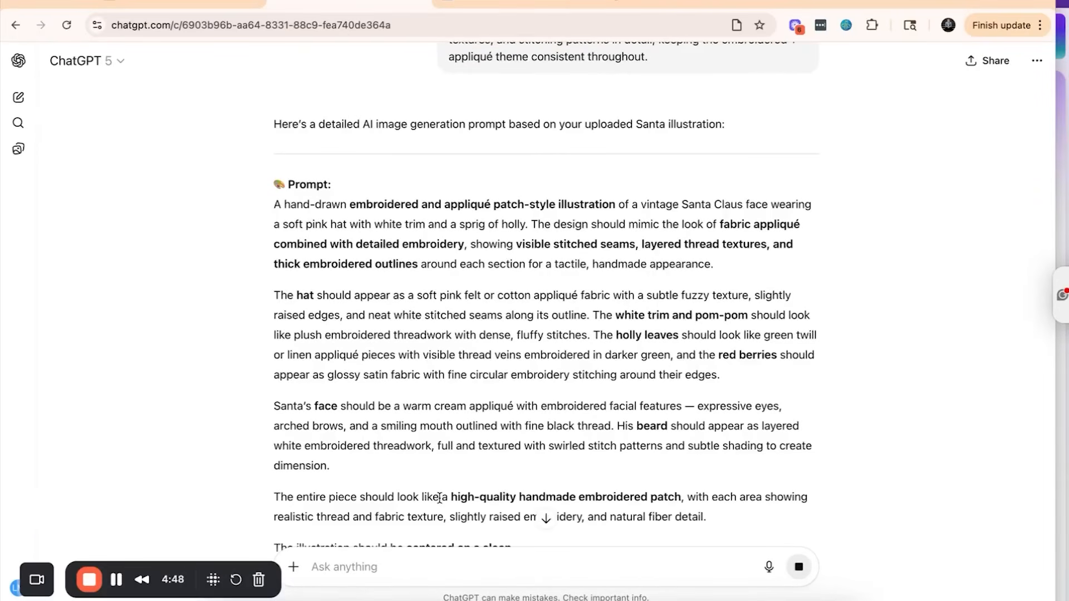
scroll(439, 498, down, 3)
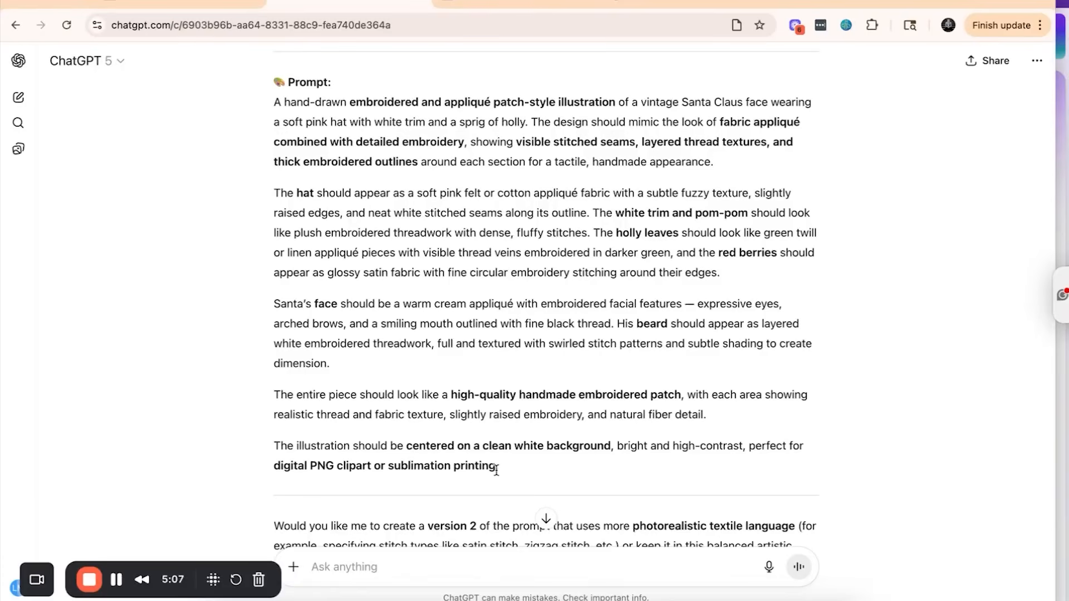
mouse_move(498, 468)
mouse_down()
mouse_move(251, 235)
mouse_move(268, 85)
mouse_move(272, 100)
mouse_up()
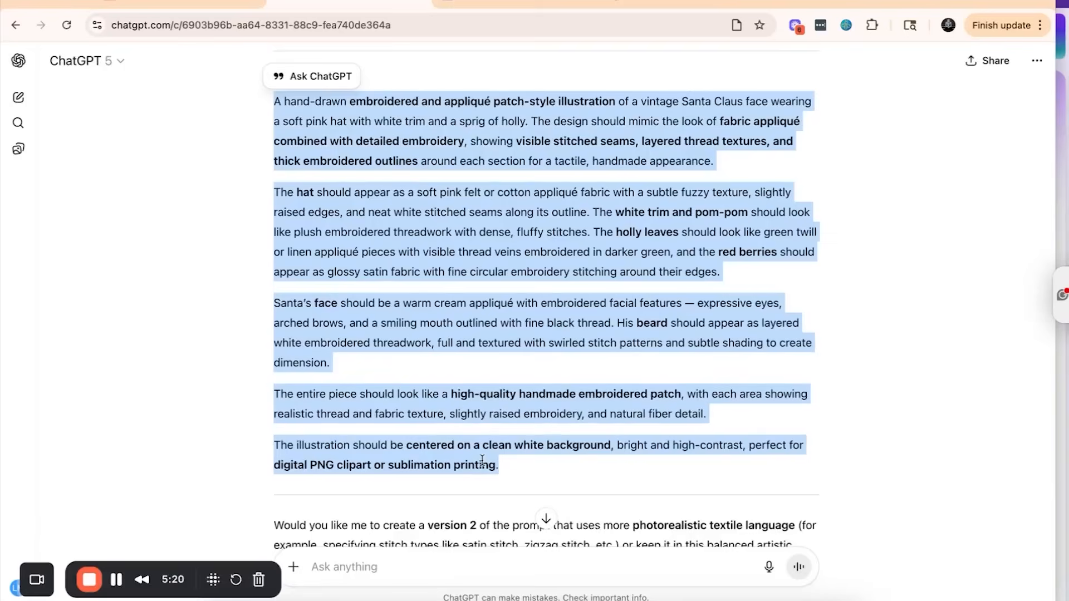
key(super+Tab)
key(super+Tab)
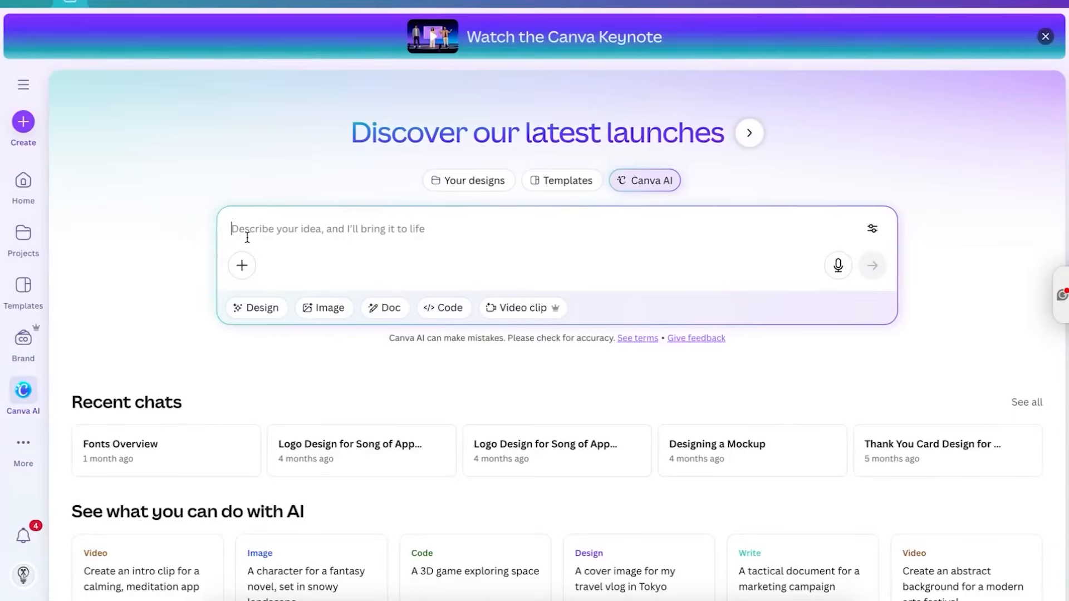
key(ctrl+v)
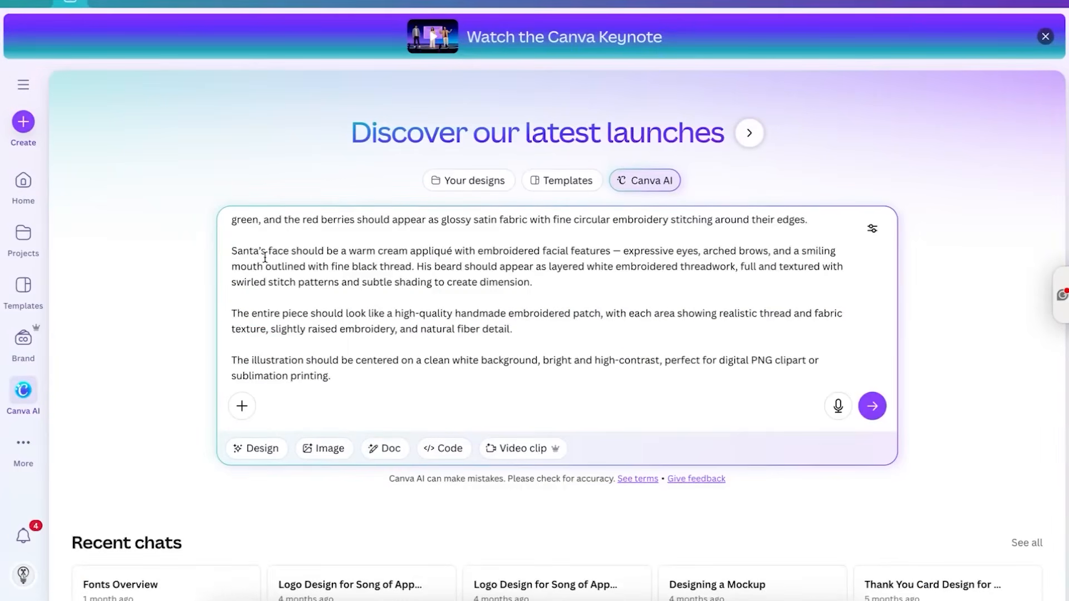
Delete "hand-drawn" from the start of the Canva AI prompt so it begins "An embroidered and appliqué patch-style illustration"
scroll(265, 256, up, 5)
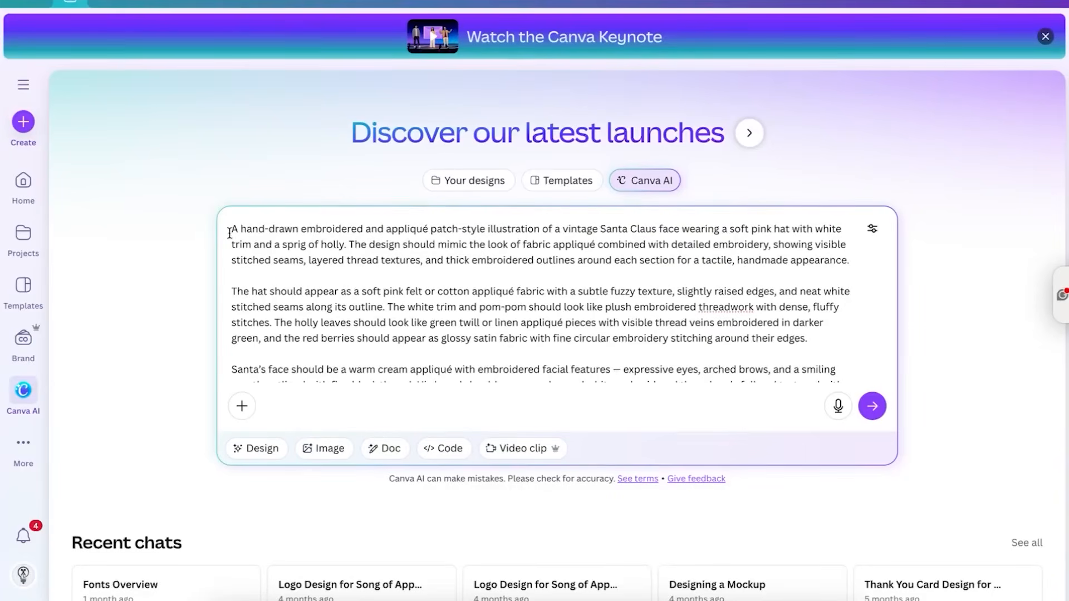
drag(300, 229, 242, 229)
key(BackSpace)
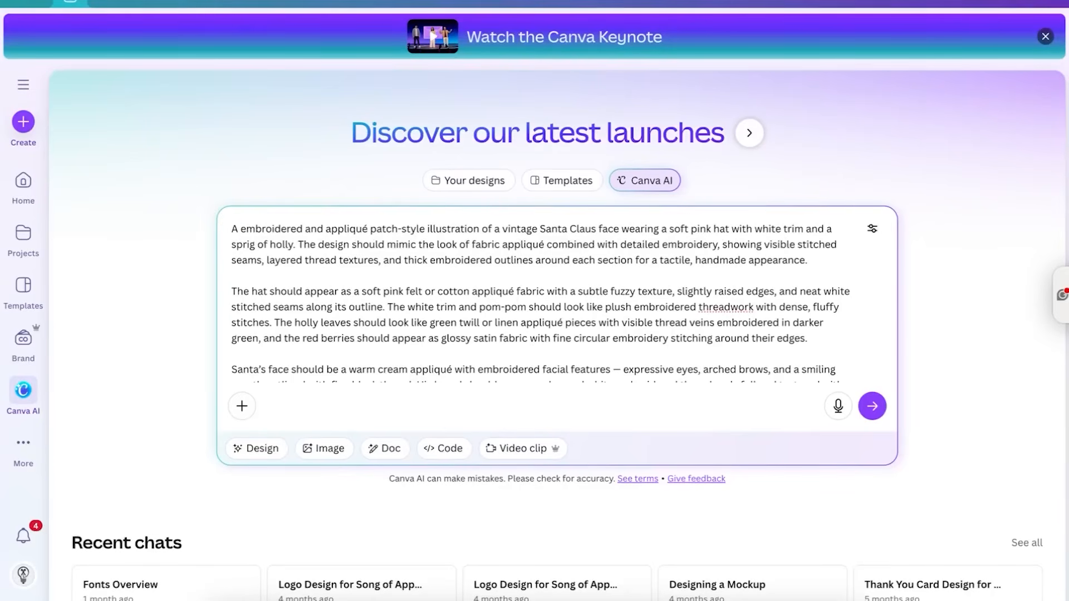
text(n)
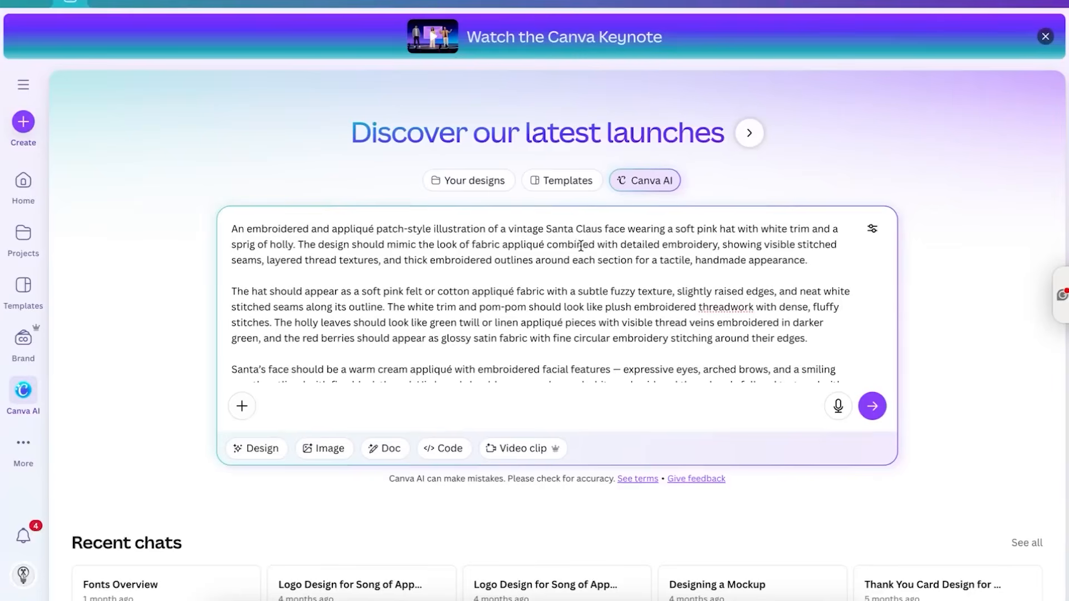
Check the remainder of the Santa prompt and submit it to generate the images
scroll(492, 270, down, 5)
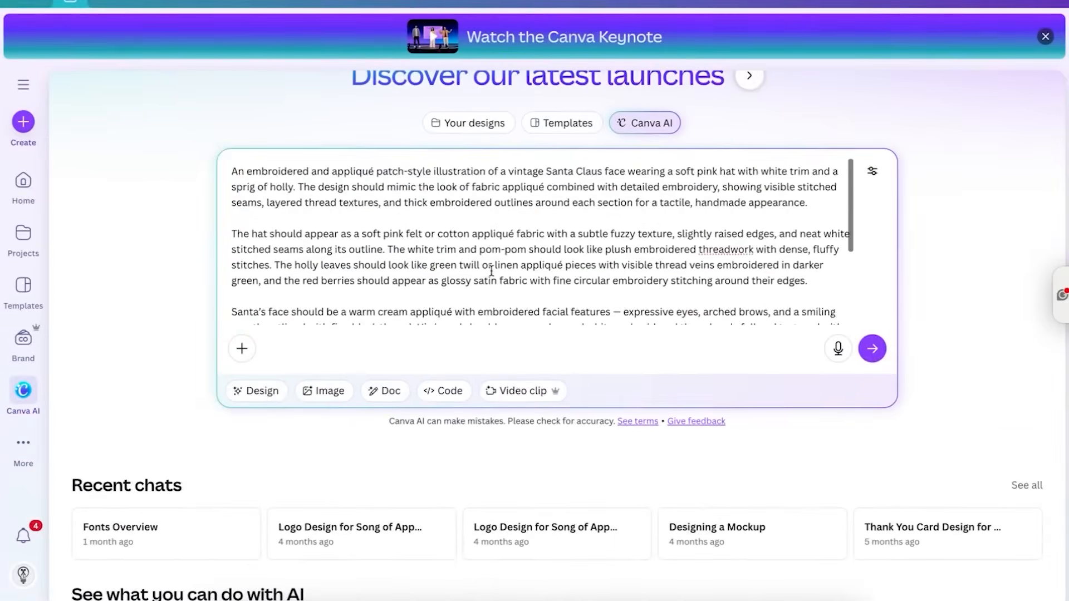
scroll(491, 270, down, 3)
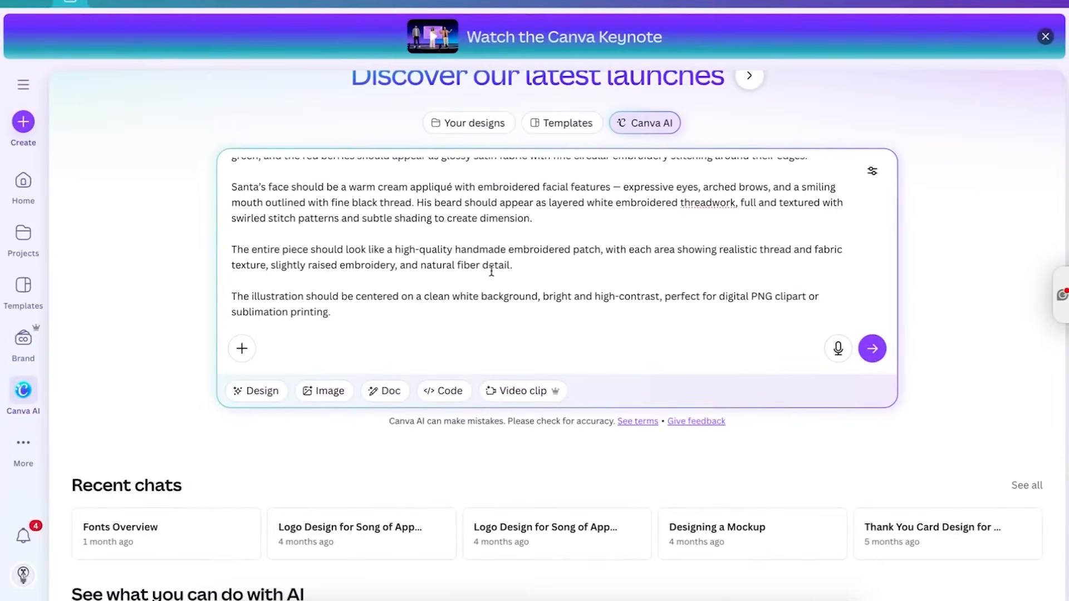
click(872, 349)
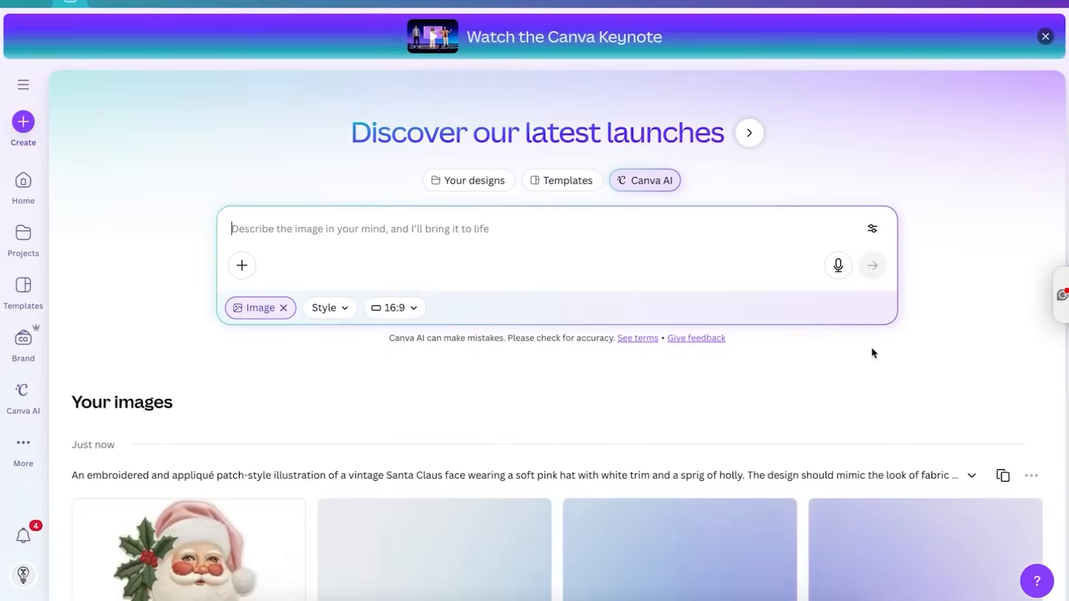
Enlarge the first and second generated embroidered Santa images in turn to examine their stitching and composition
scroll(873, 353, down, 3)
scroll(873, 353, down, 2)
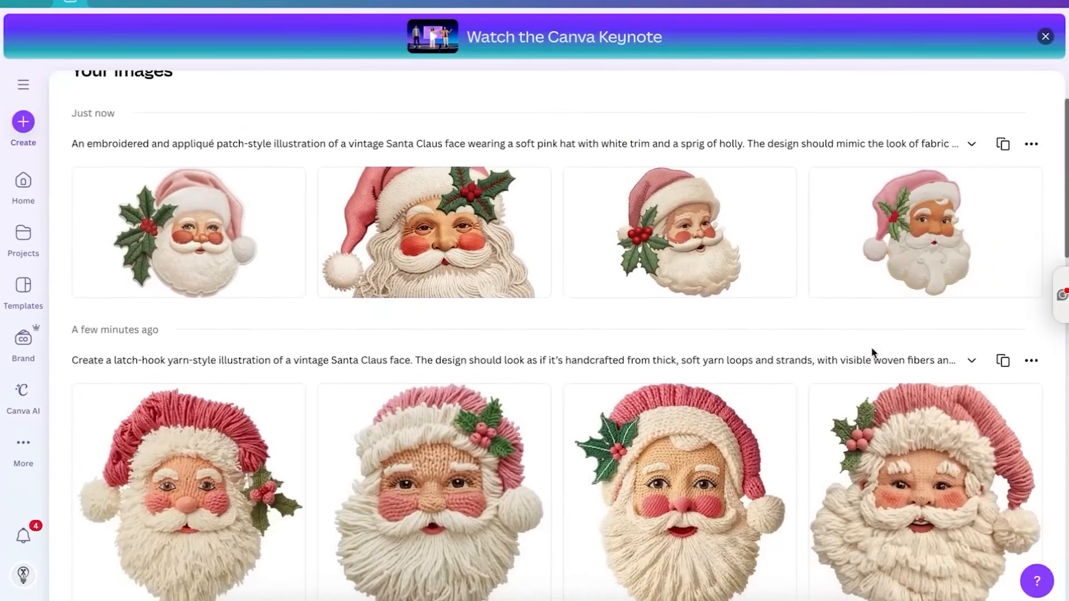
click(206, 309)
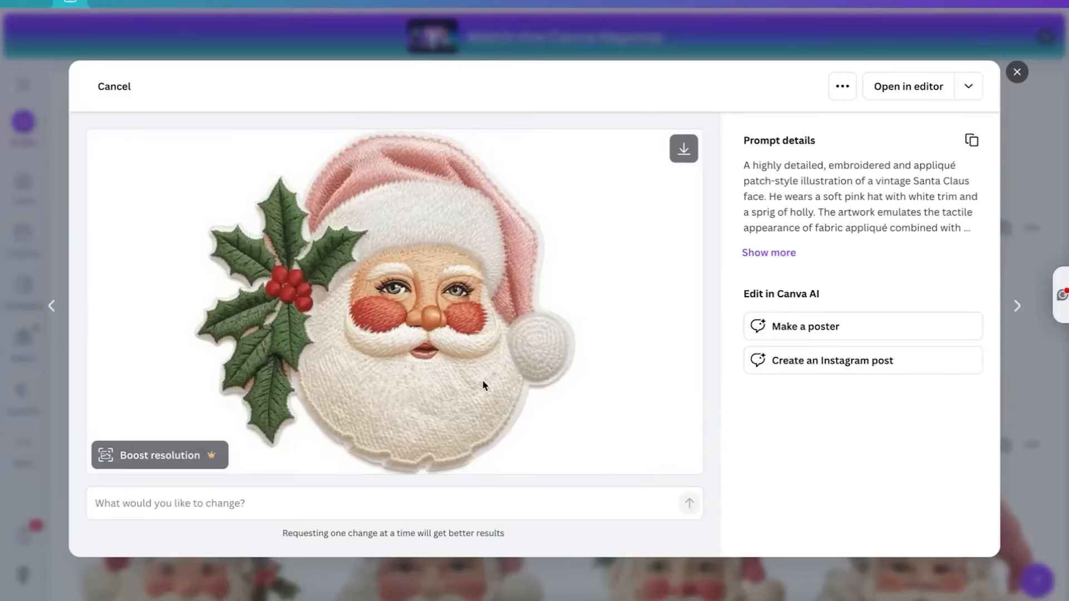
click(1016, 73)
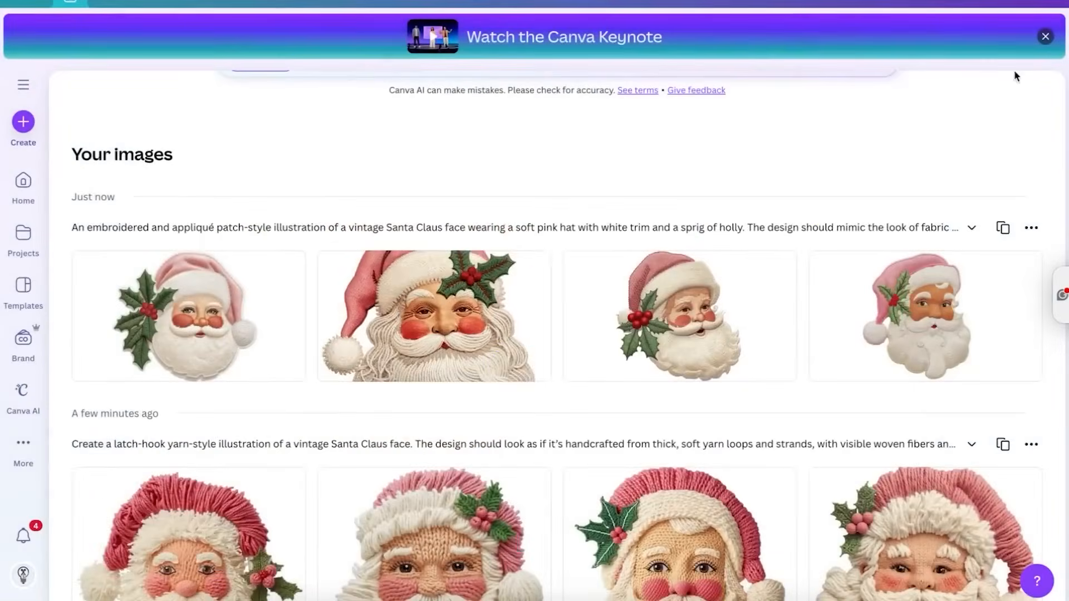
click(404, 355)
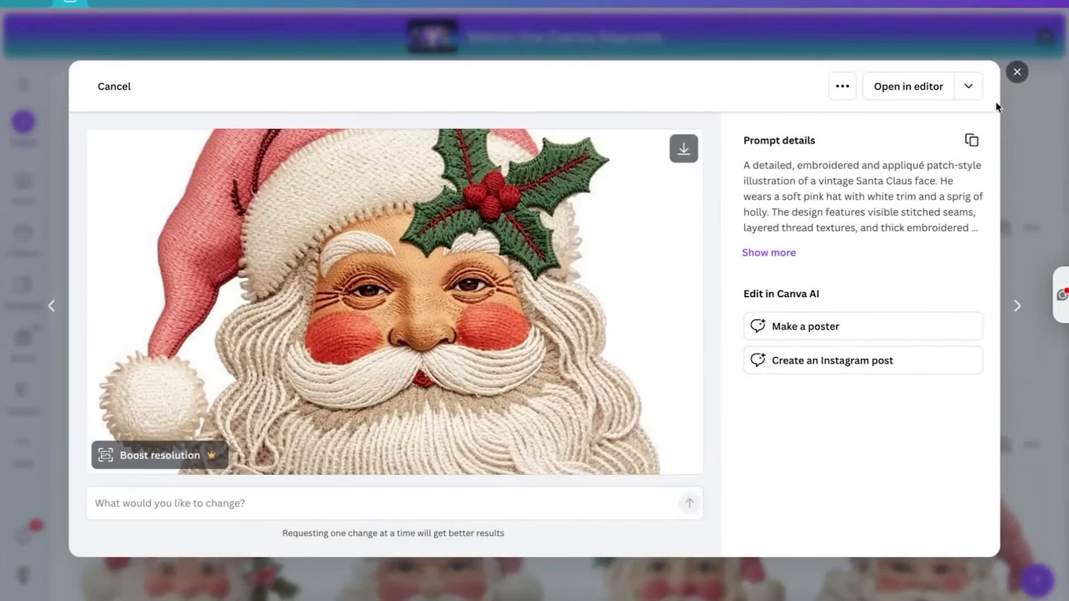
click(1016, 72)
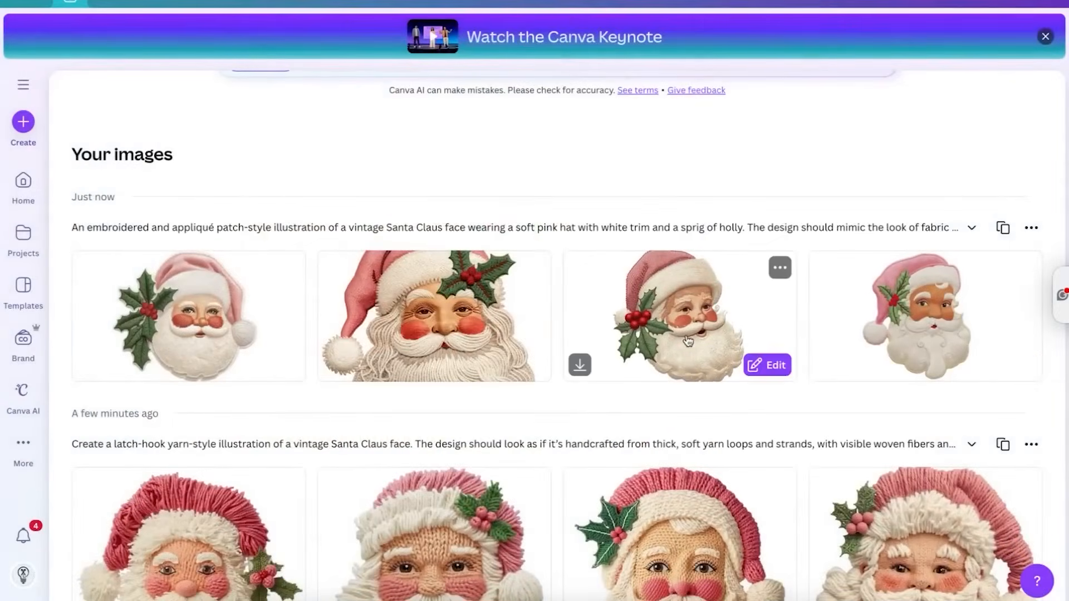
Generate another set of Santa images from the copied ChatGPT prompt with the aspect ratio set to 1:1
scroll(671, 338, up, 5)
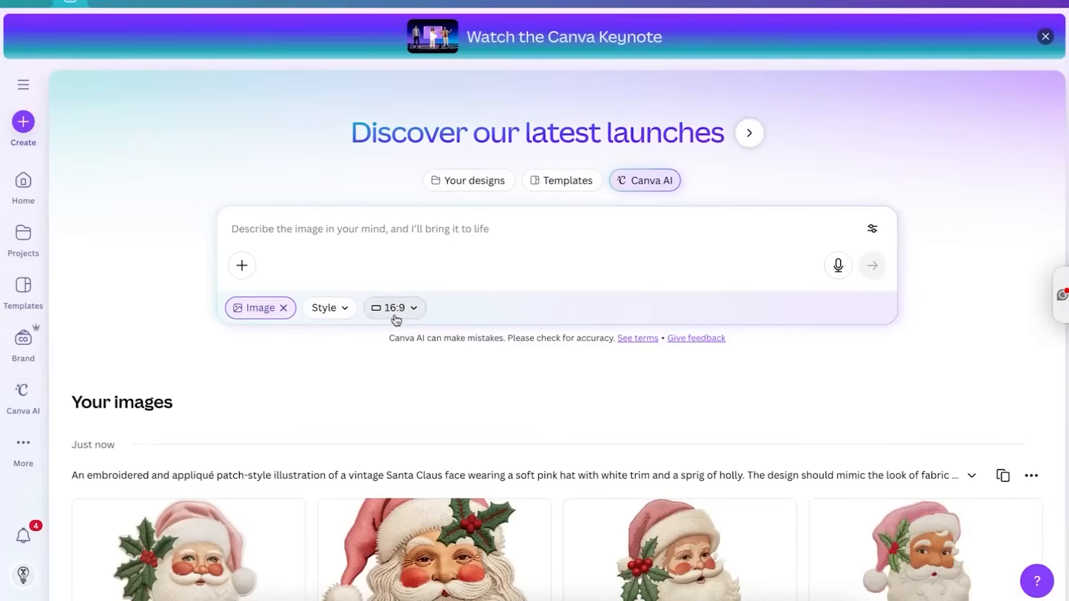
click(332, 216)
key(ctrl+v)
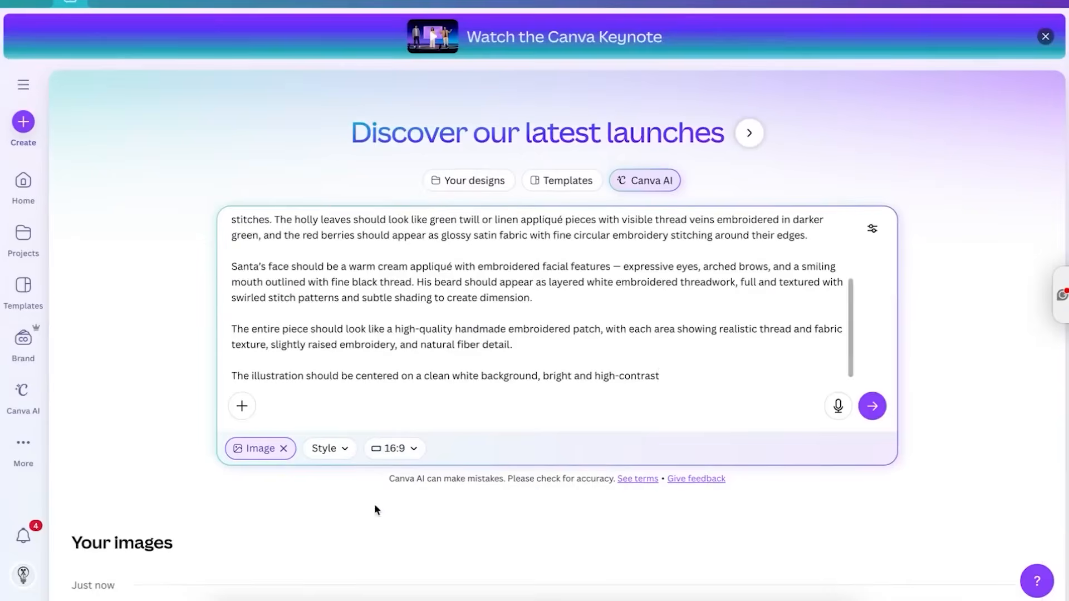
click(396, 449)
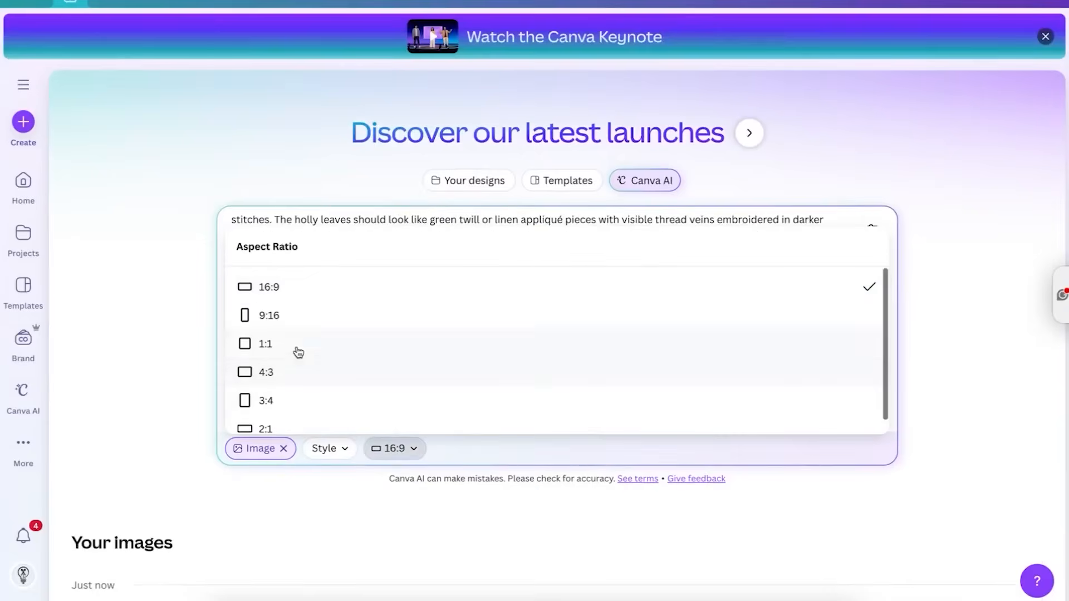
click(283, 338)
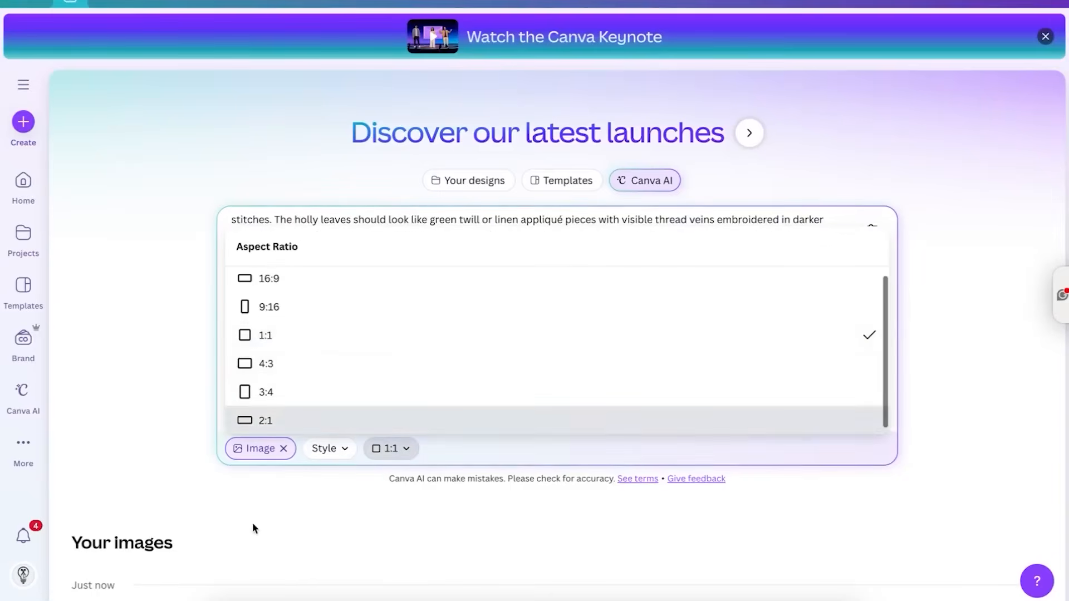
click(252, 526)
click(872, 406)
Enlarge one of the generated Santa images to examine its embroidered texture and framing
scroll(582, 398, down, 4)
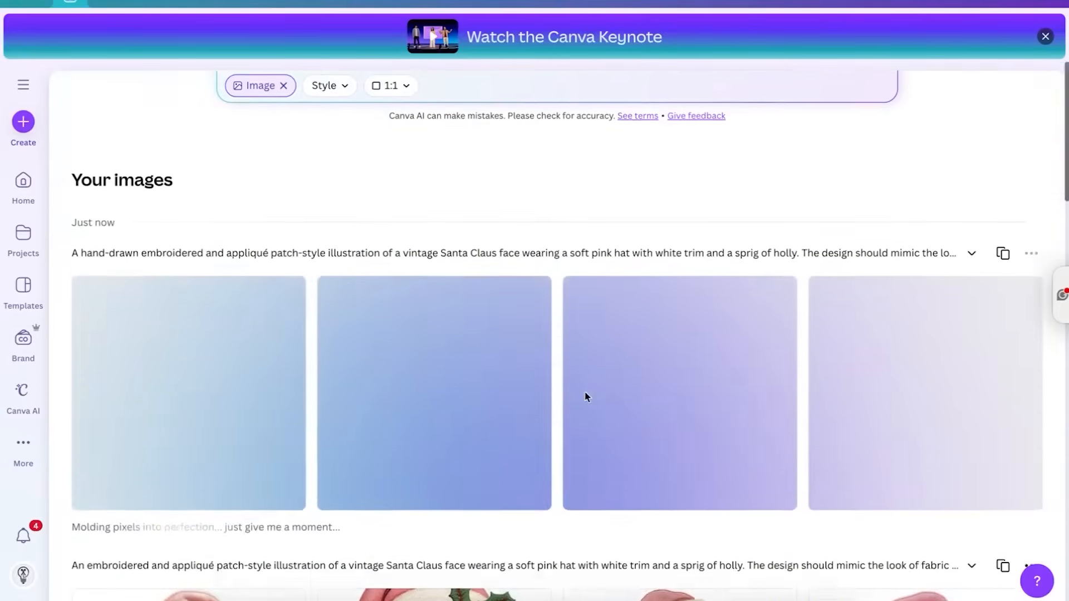
scroll(585, 396, down, 5)
click(582, 391)
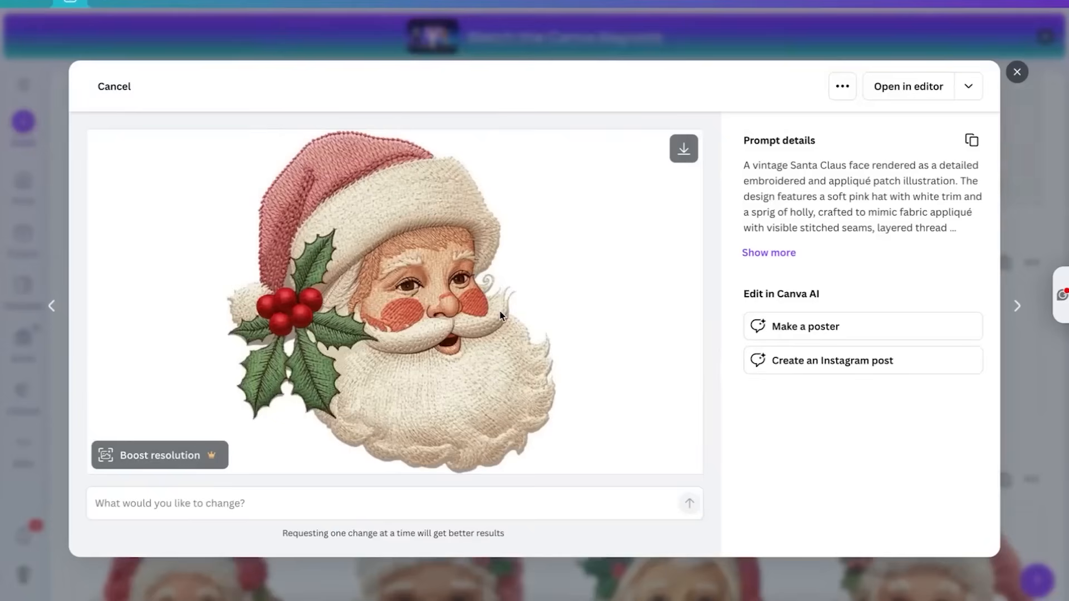
Enlarge the bow-topped patchwork Christmas tree and the fourth whimsical layered tree from earlier generations in turn to examine their appliqué stitching
click(1017, 71)
scroll(788, 366, down, 4)
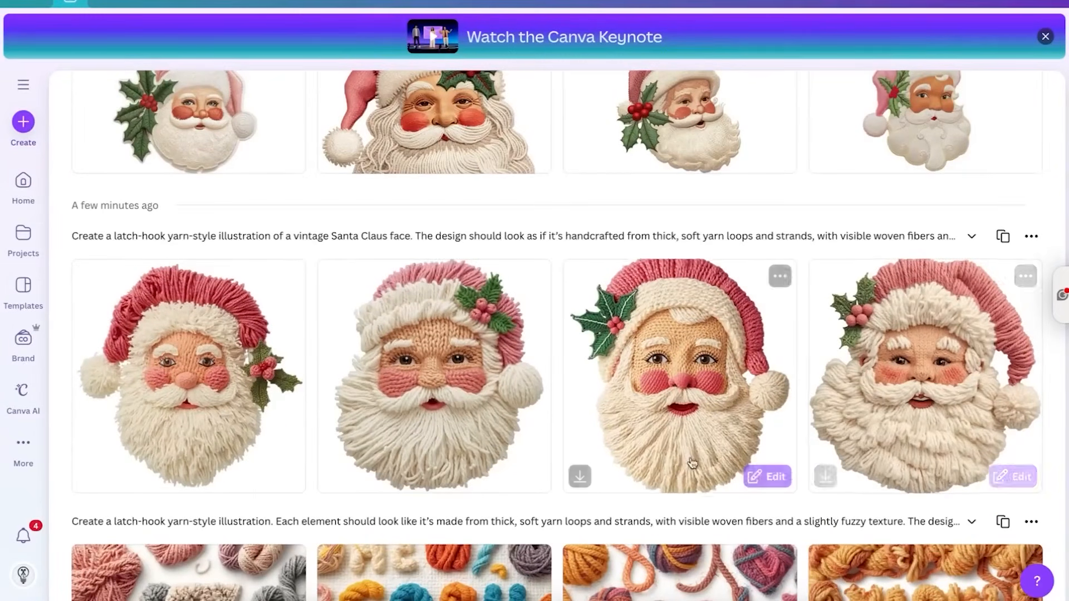
scroll(452, 383, down, 8)
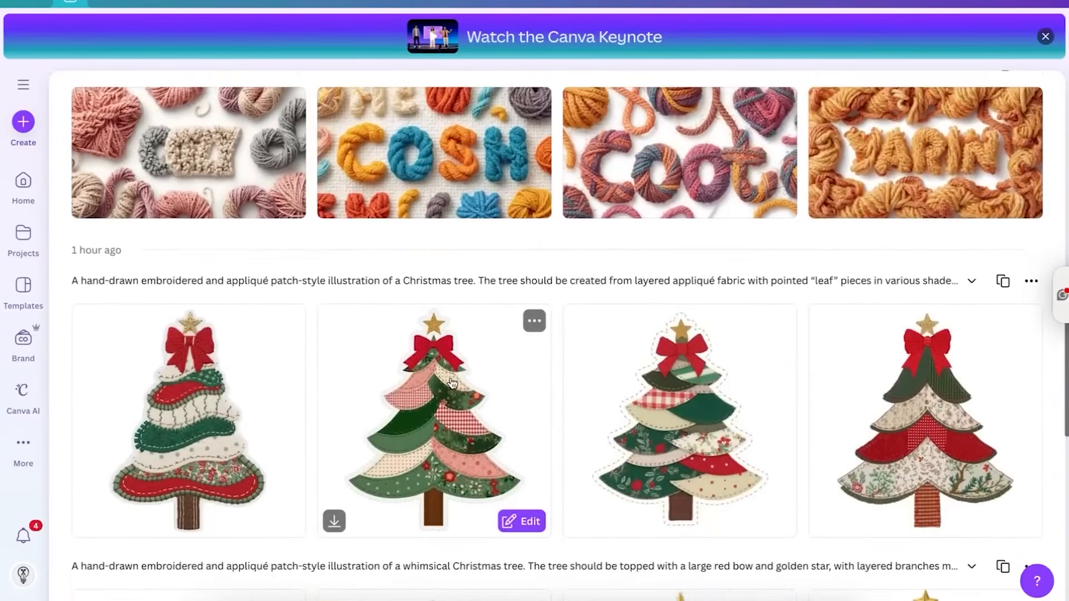
scroll(452, 382, down, 1)
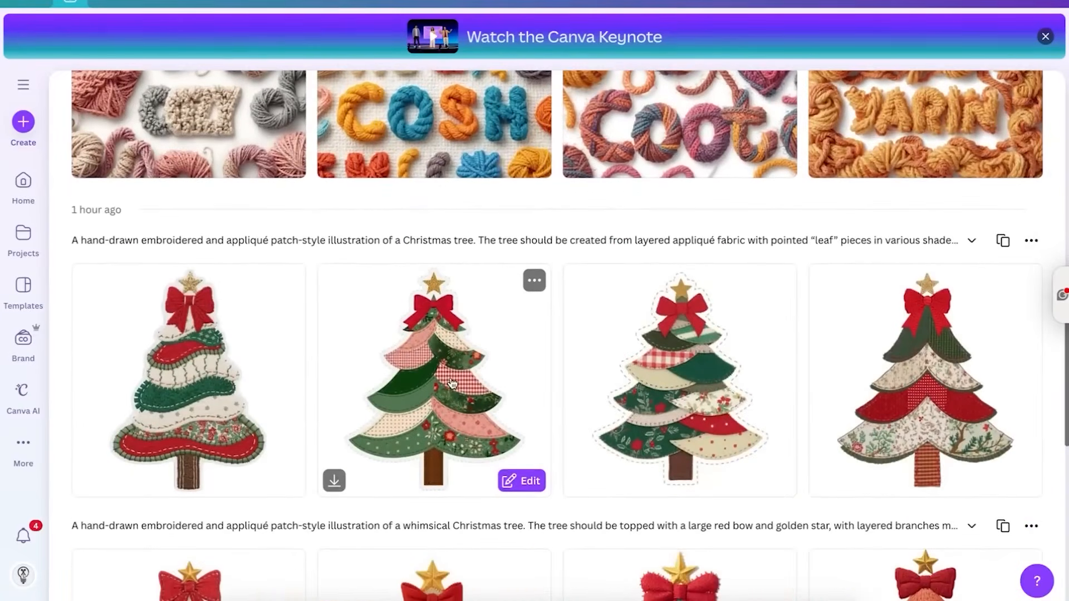
click(204, 387)
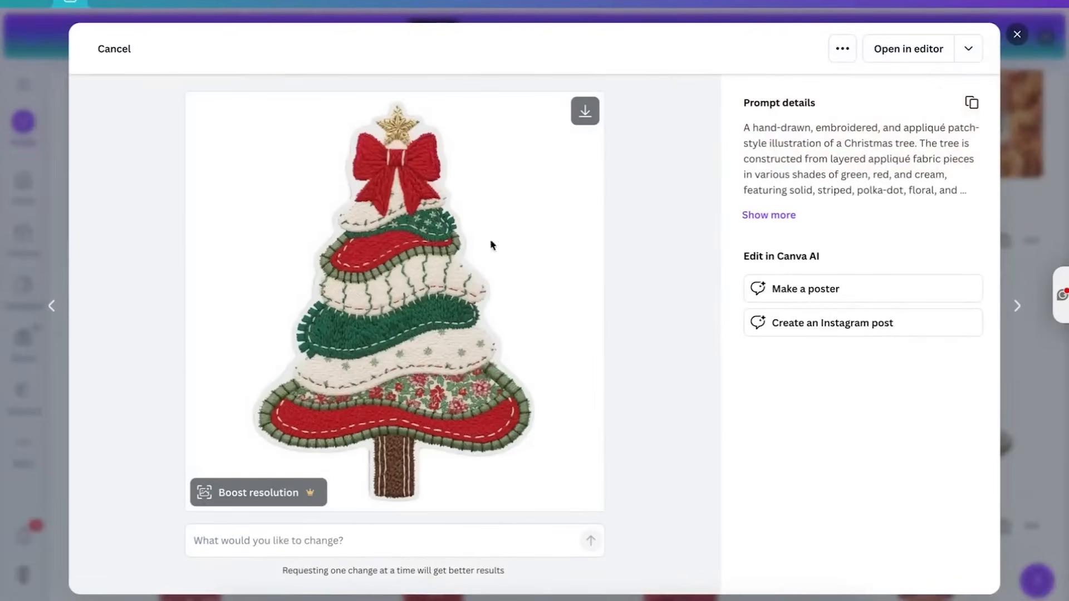
key(Escape)
scroll(568, 449, down, 5)
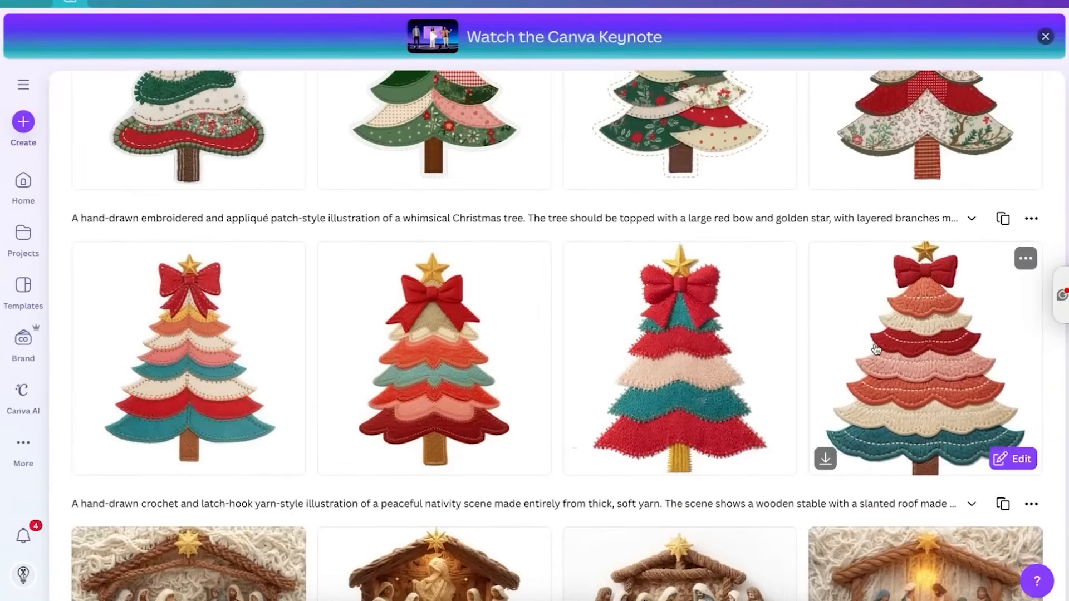
click(971, 331)
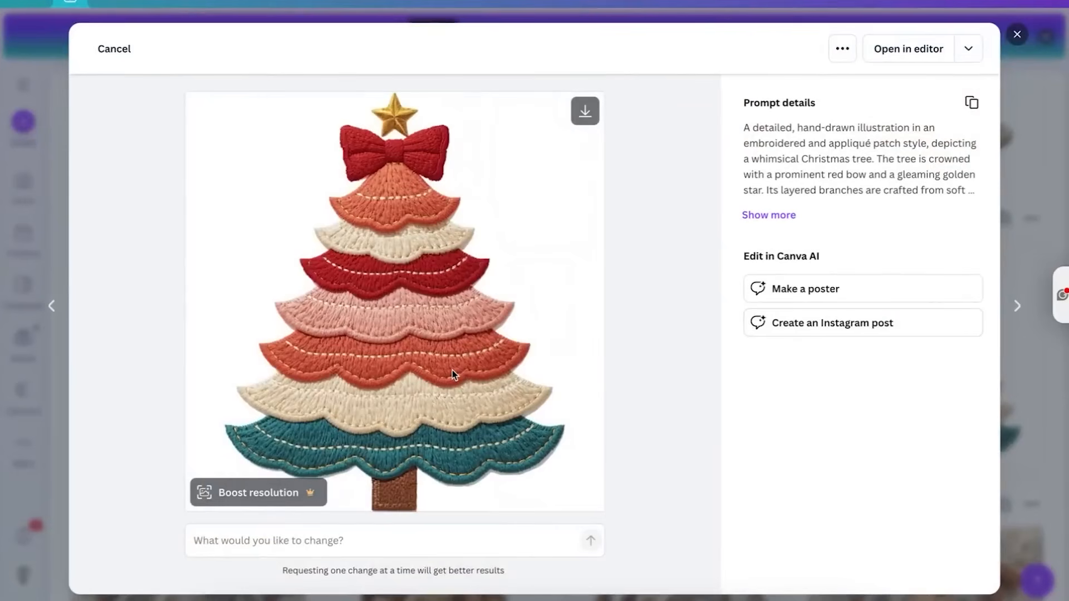
click(1017, 35)
Return to the newest Santa set and enlarge its second and first images in turn to compare their stitching and framing
scroll(550, 330, up, 8)
scroll(548, 328, up, 10)
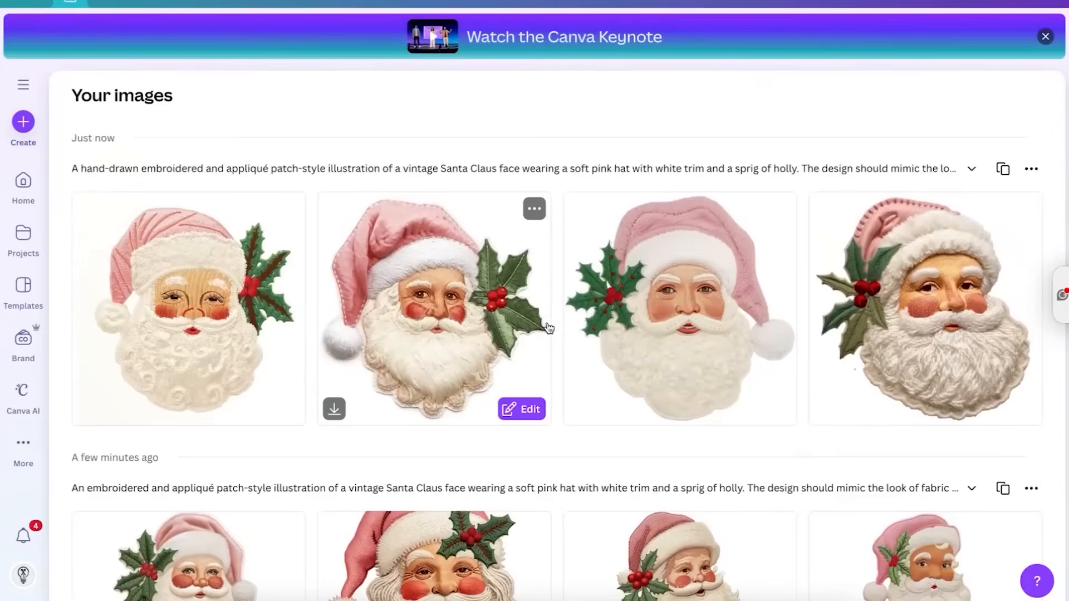
click(421, 369)
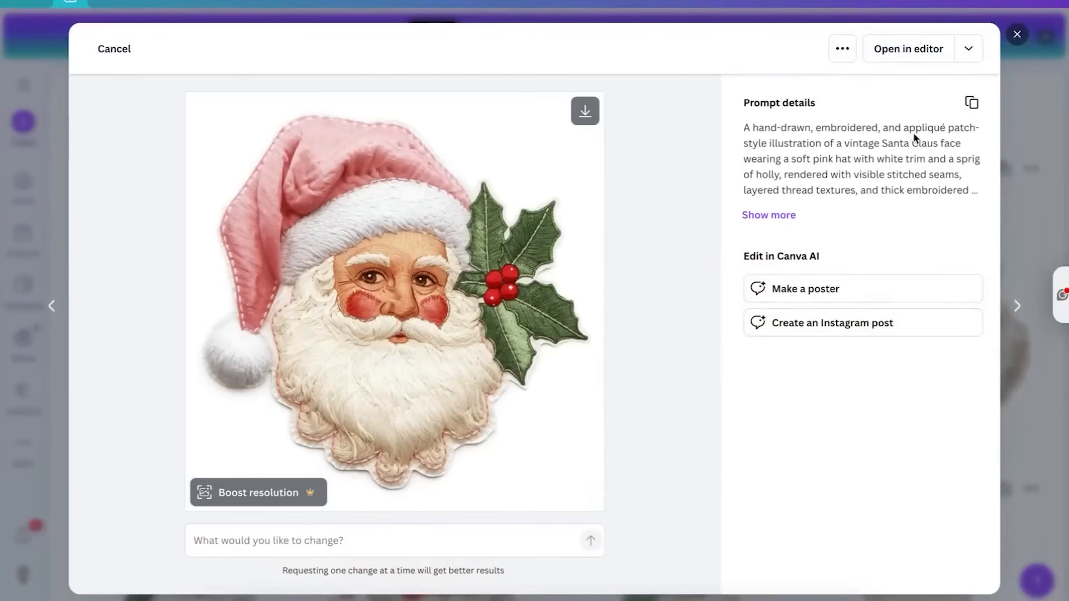
click(1017, 35)
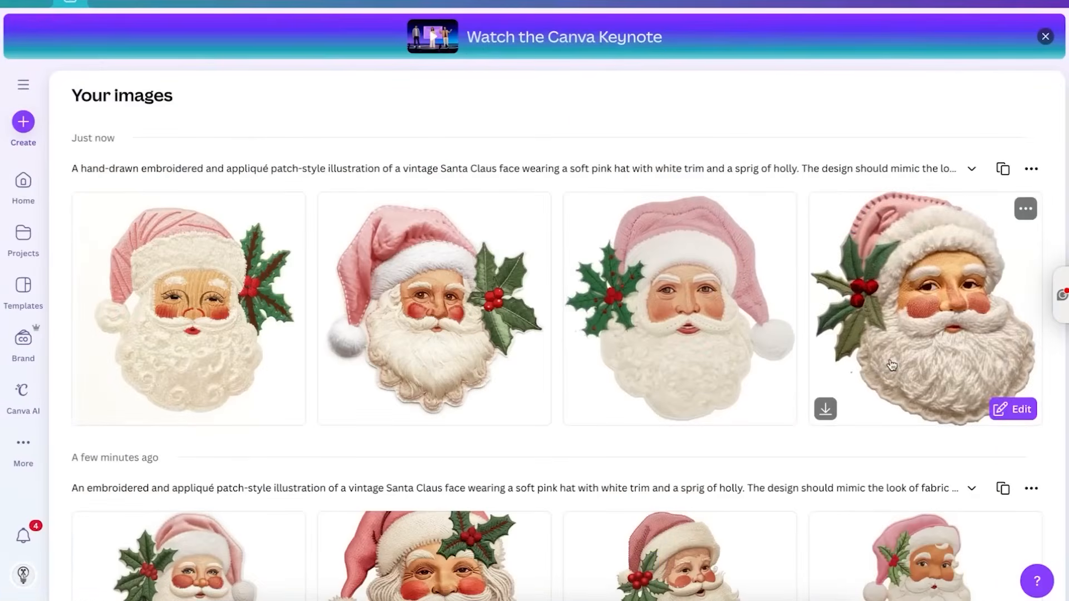
click(253, 315)
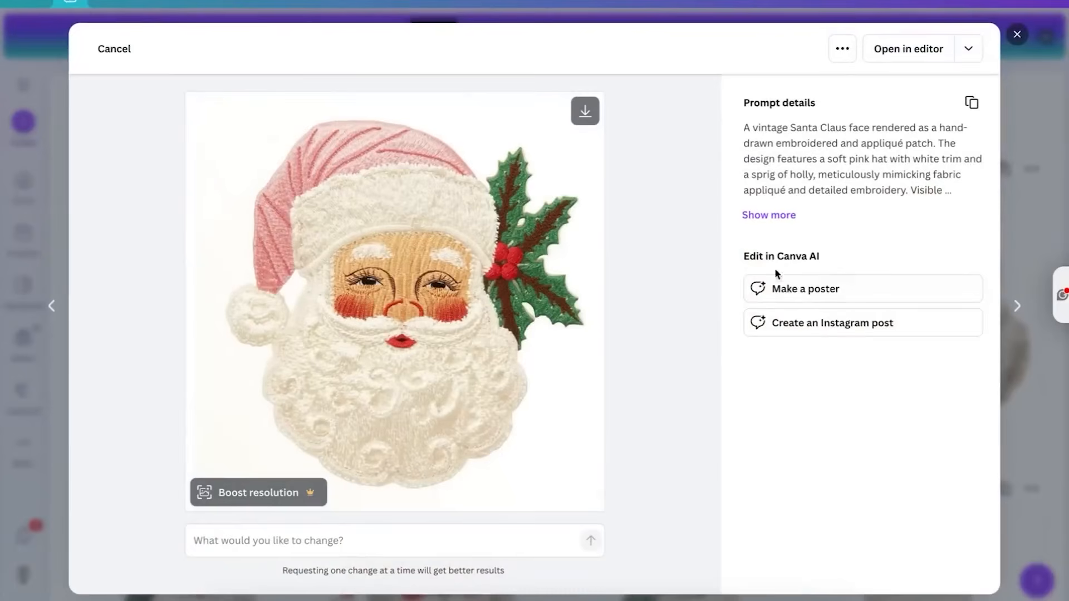
Close the enlarged Santa image and look through the generated embroidered and latch-hook Santa images
click(1017, 34)
scroll(590, 360, down, 7)
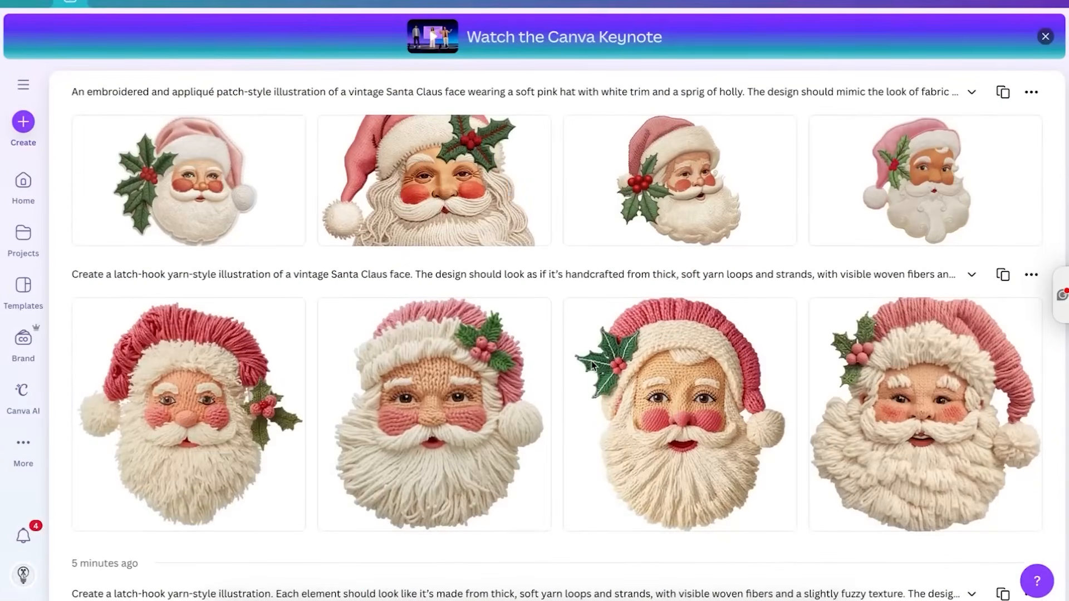
mouse_move(594, 365)
scroll(594, 366, up, 5)
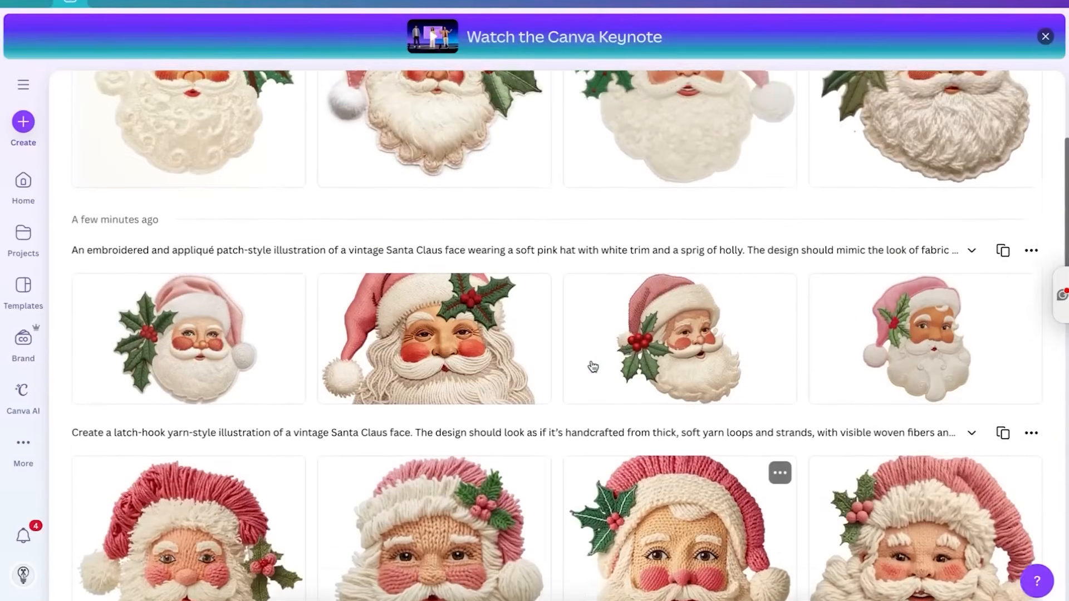
scroll(593, 366, up, 6)
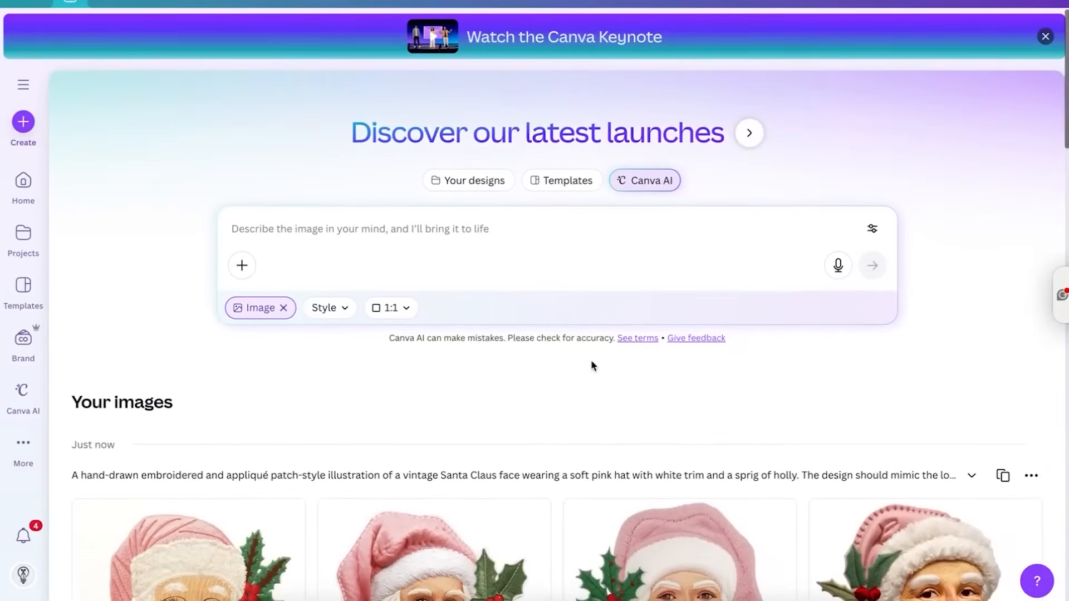
Switch to ChatGPT and review the embroidered and appliqué Santa prompt together with the request that produced it
key(super+Tab)
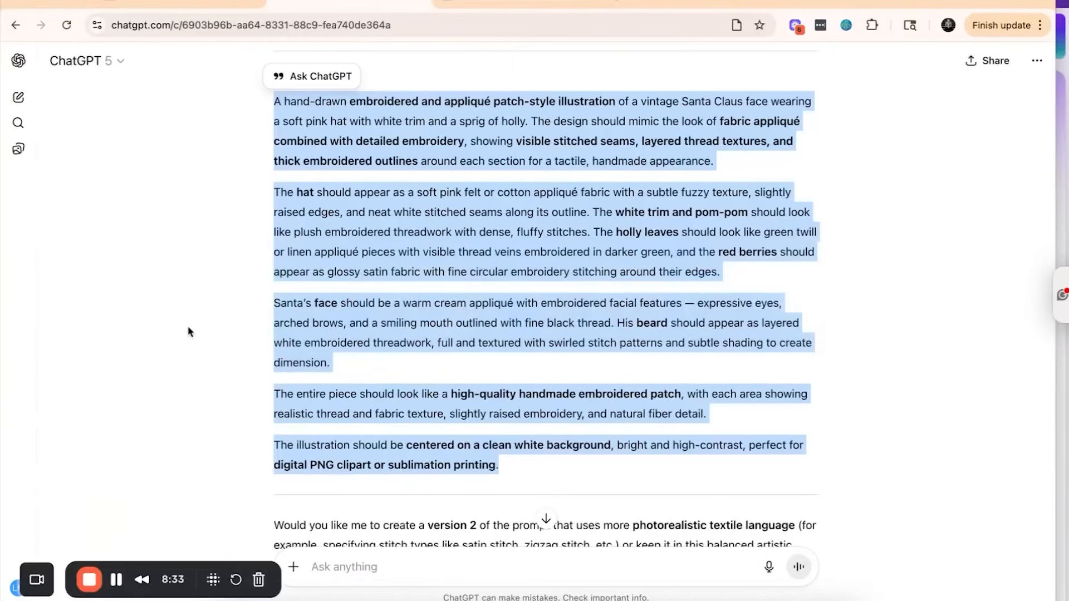
scroll(184, 327, up, 10)
scroll(111, 221, down, 9)
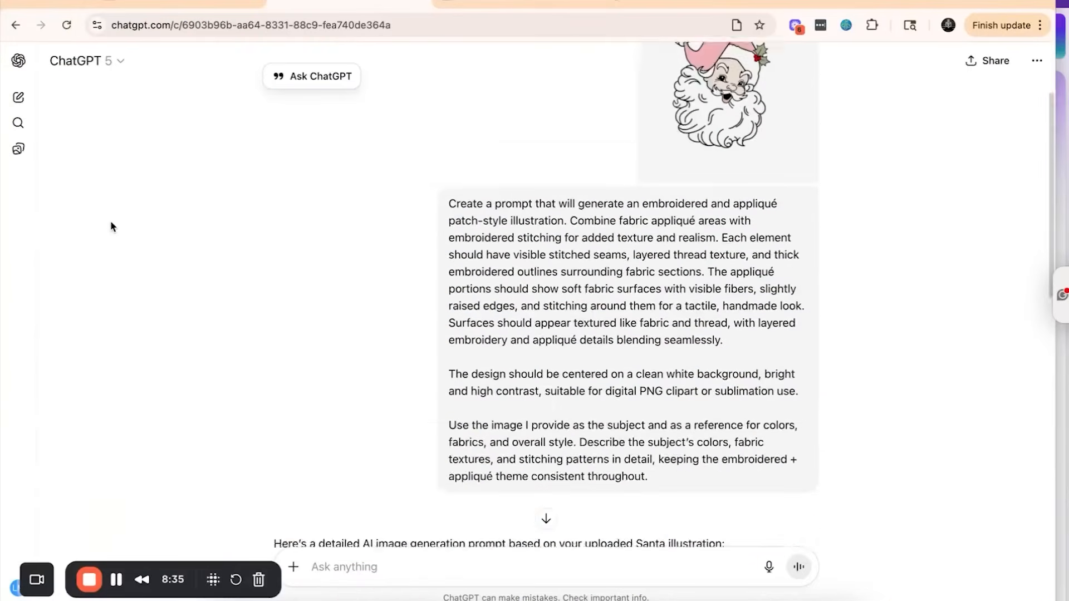
scroll(382, 326, down, 2)
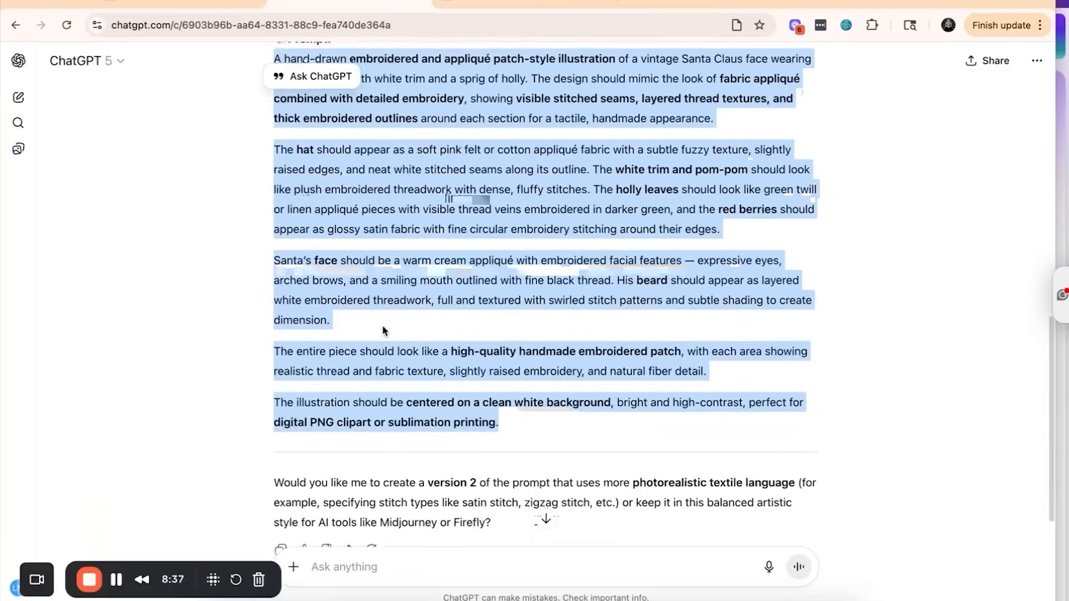
scroll(382, 325, up, 1)
scroll(195, 285, up, 8)
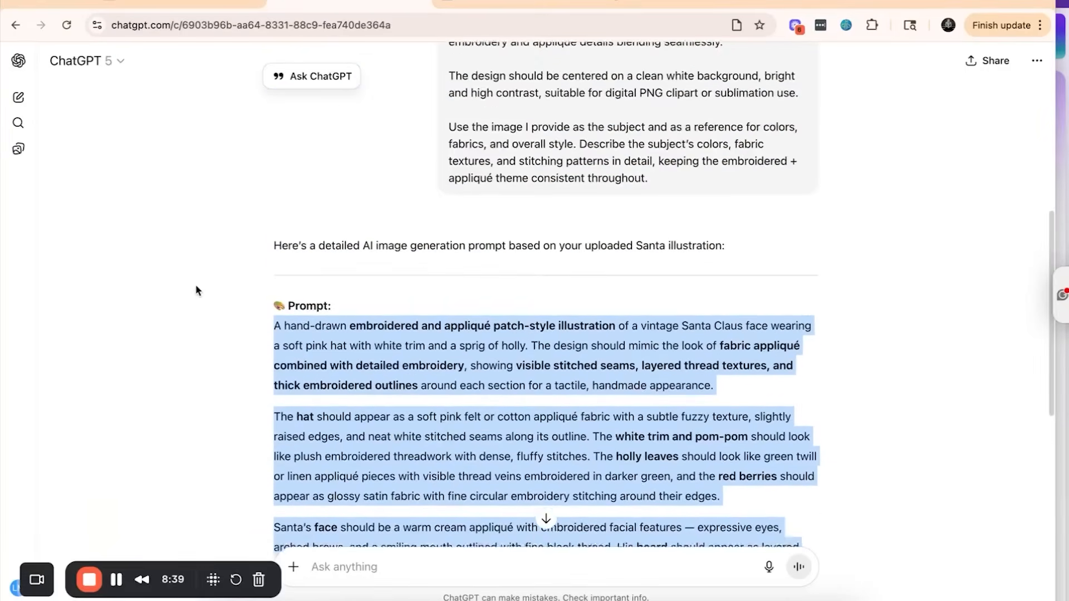
Start a new chat in Create image mode, checking the available styles without choosing one
click(18, 99)
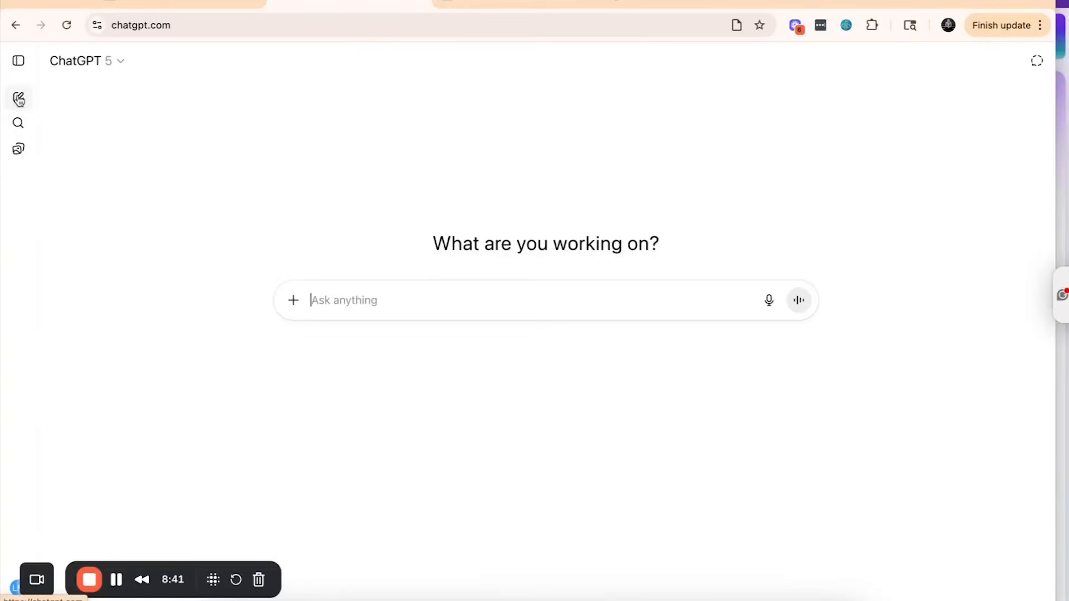
click(293, 301)
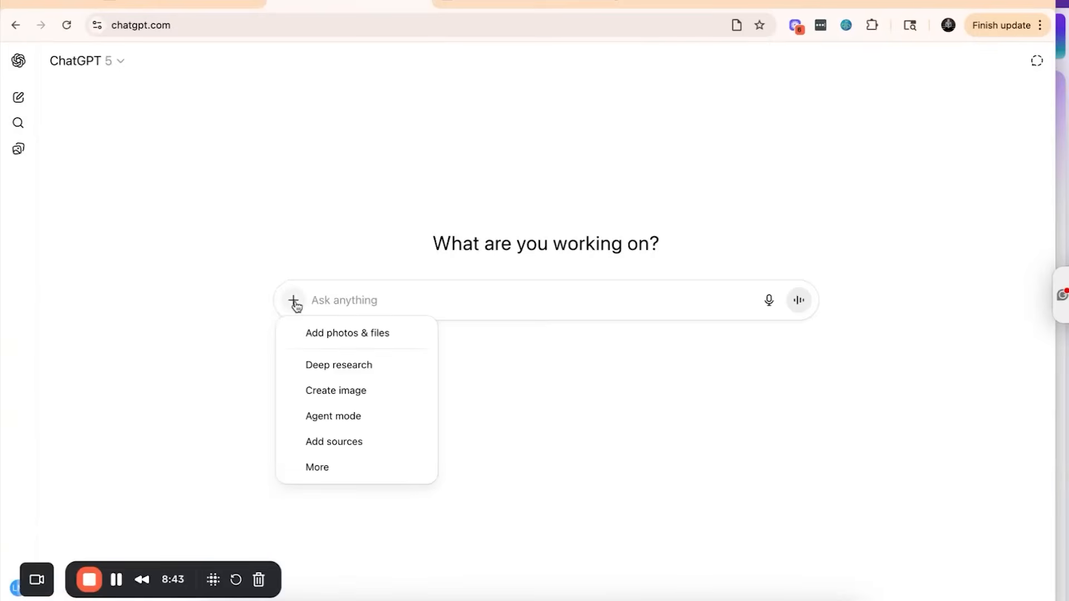
click(337, 393)
click(419, 334)
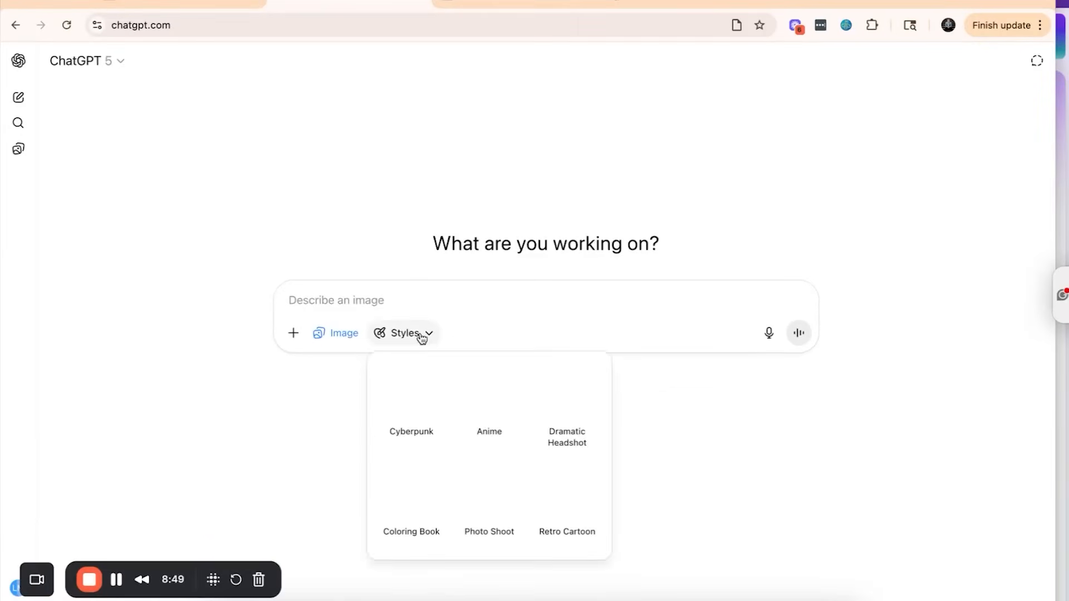
click(421, 335)
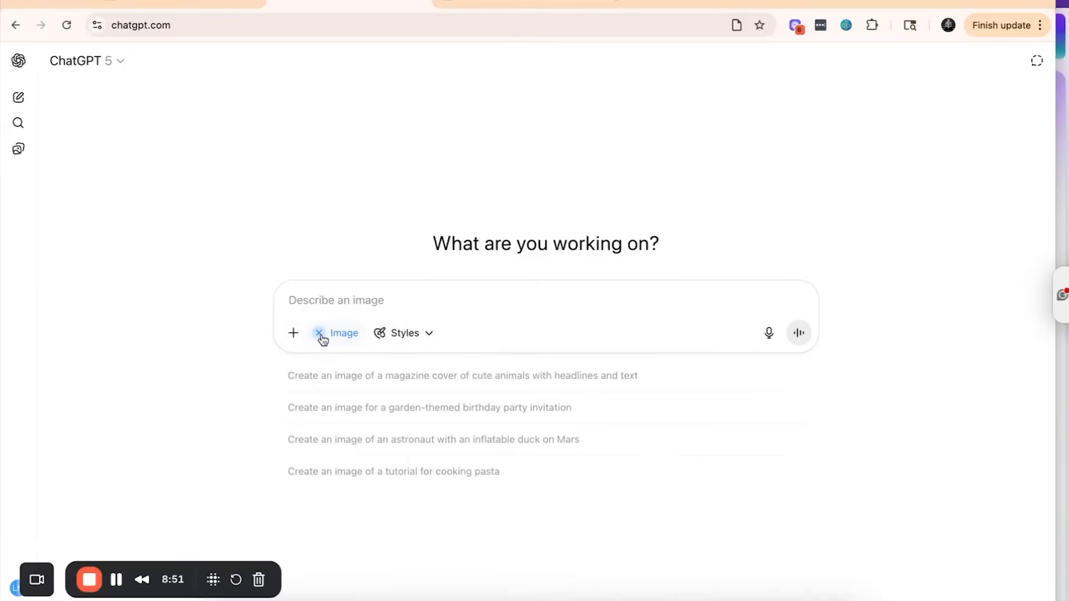
click(294, 337)
click(408, 335)
Paste the embroidered appliqué Santa prompt, insert "1:1 ratio," after "high-contrast," and generate the image
key(super+v)
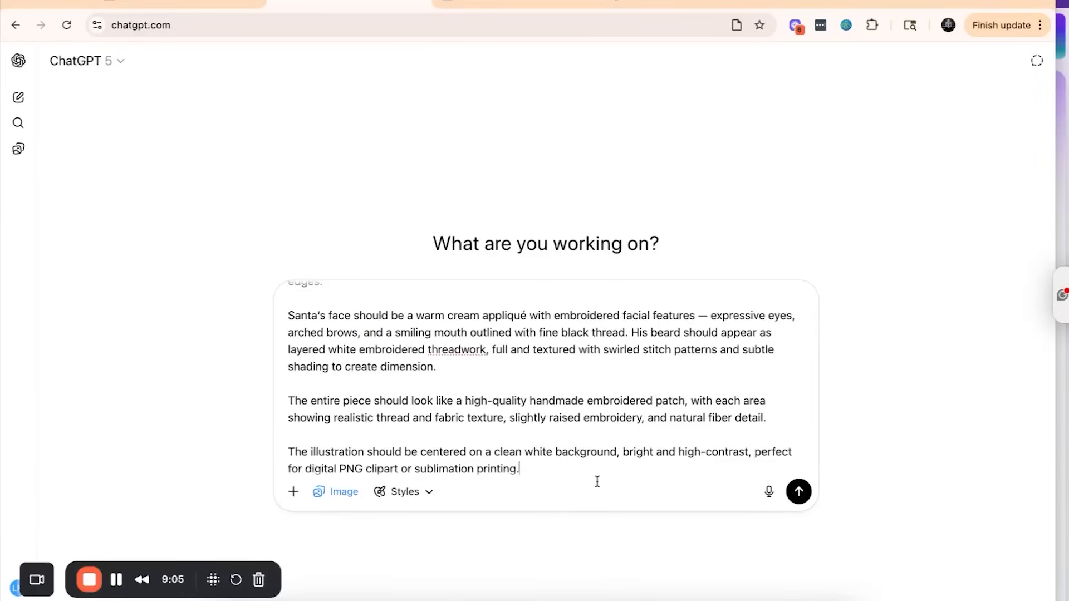
click(755, 452)
text(1:1 ratio)
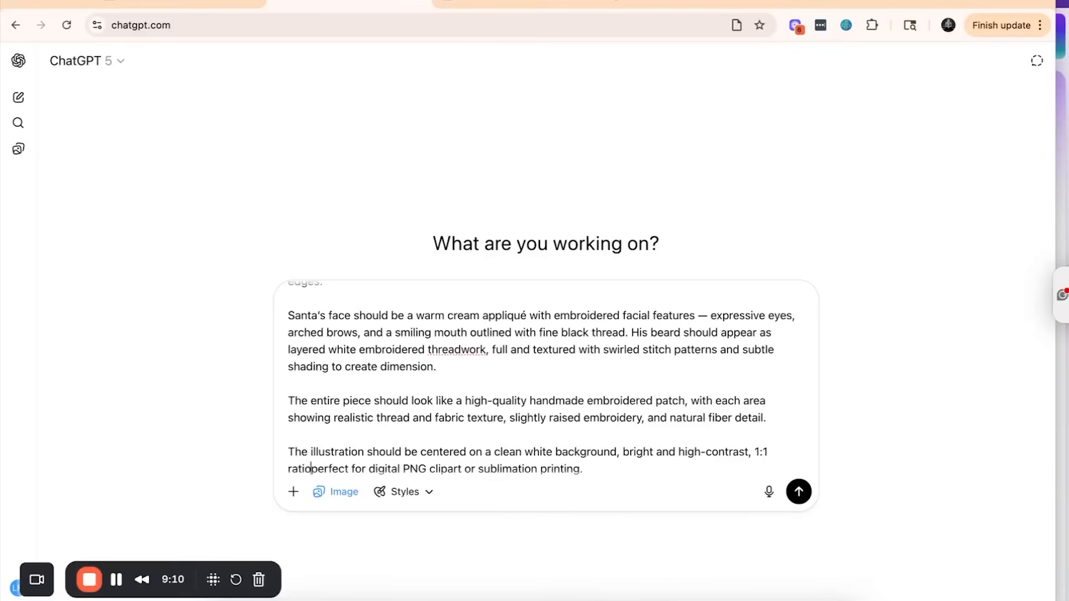
text(,)
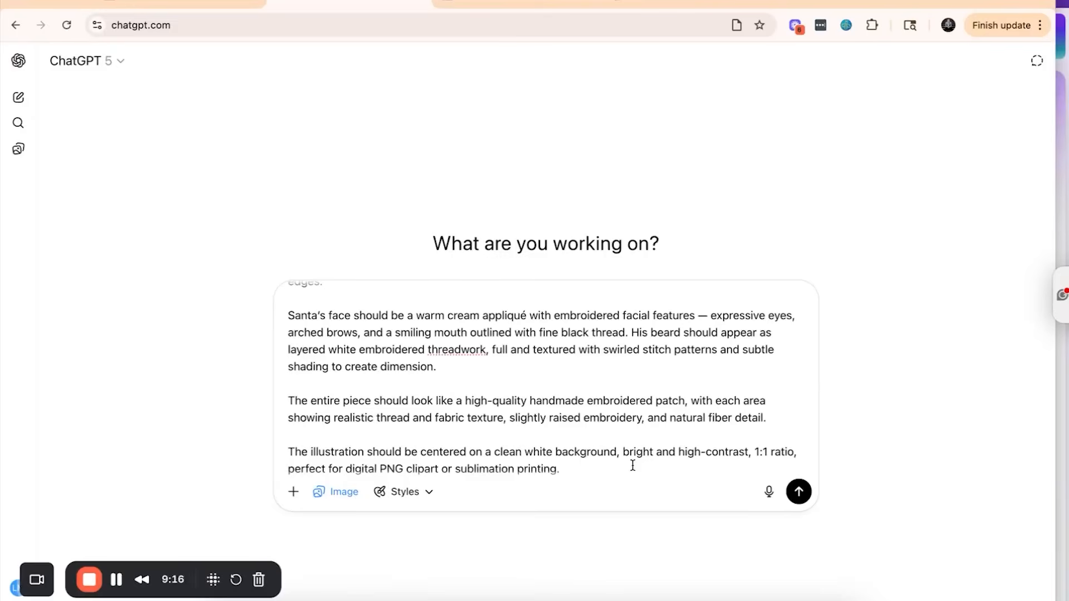
key(Return)
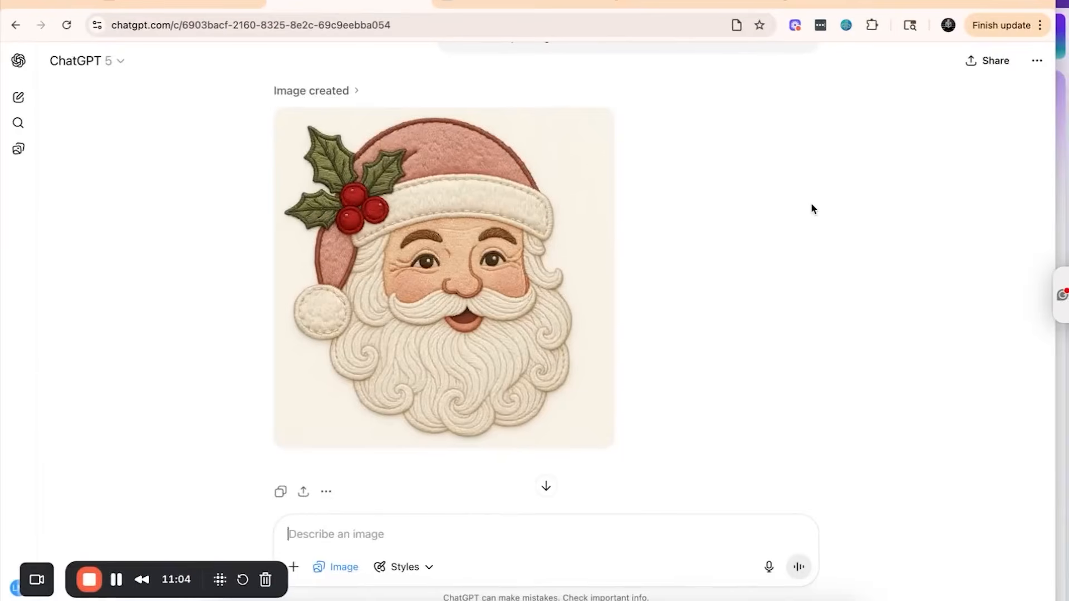
Enlarge the generated ChatGPT Santa and compare it with the generated Santa images in Canva
scroll(811, 202, up, 2)
click(500, 339)
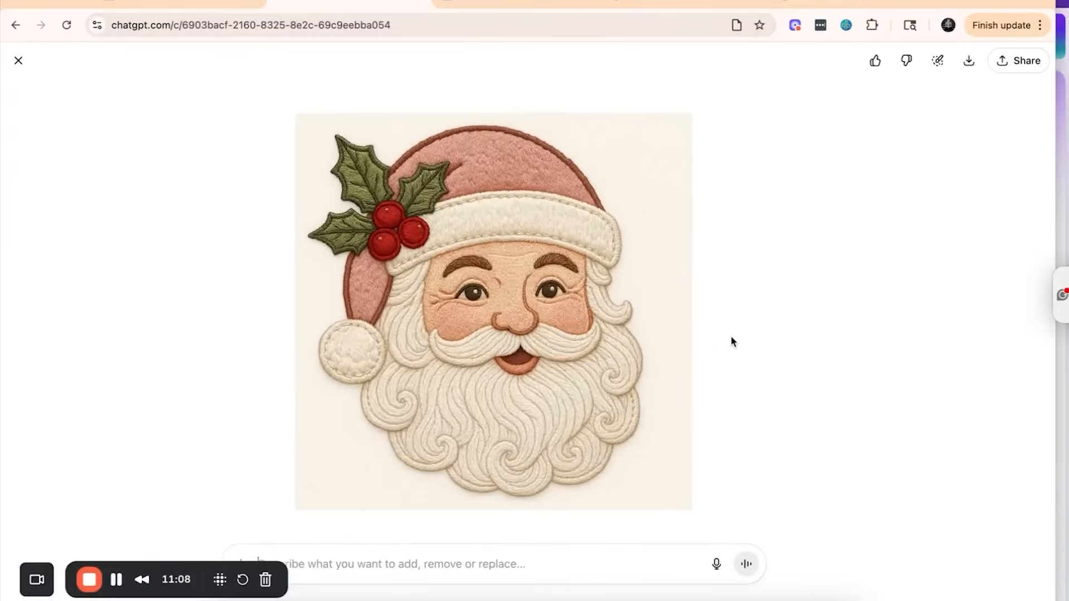
key(super+Tab)
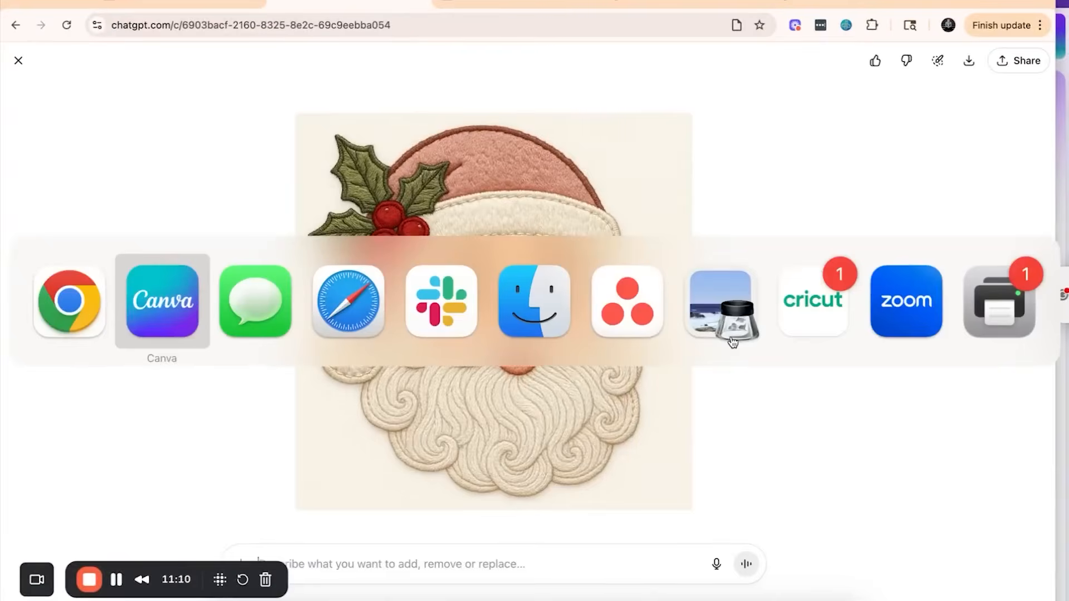
scroll(732, 342, down, 3)
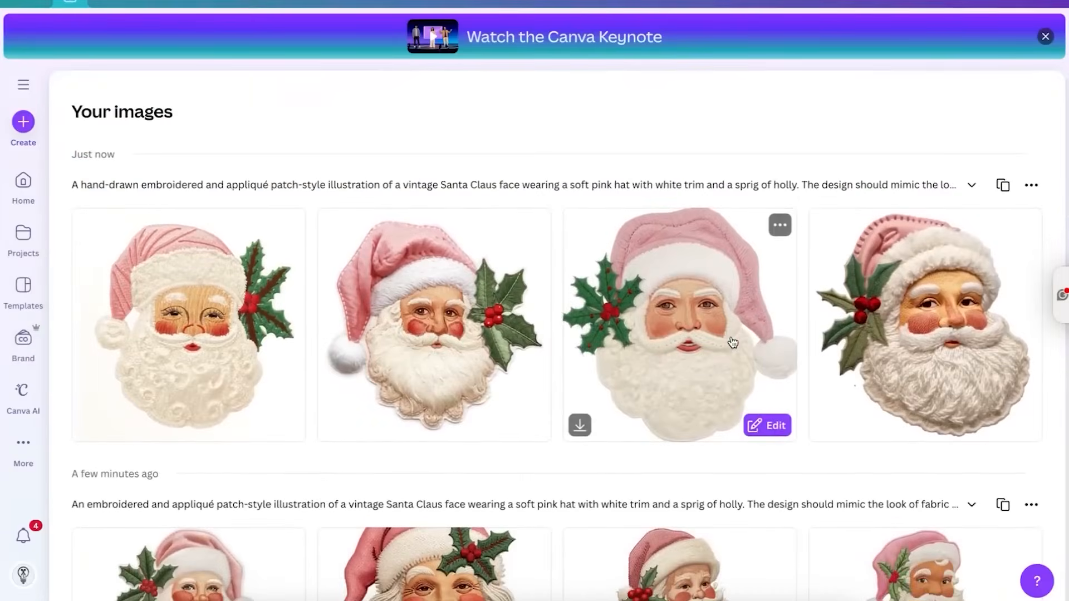
key(super+Tab)
key(super+Tab)
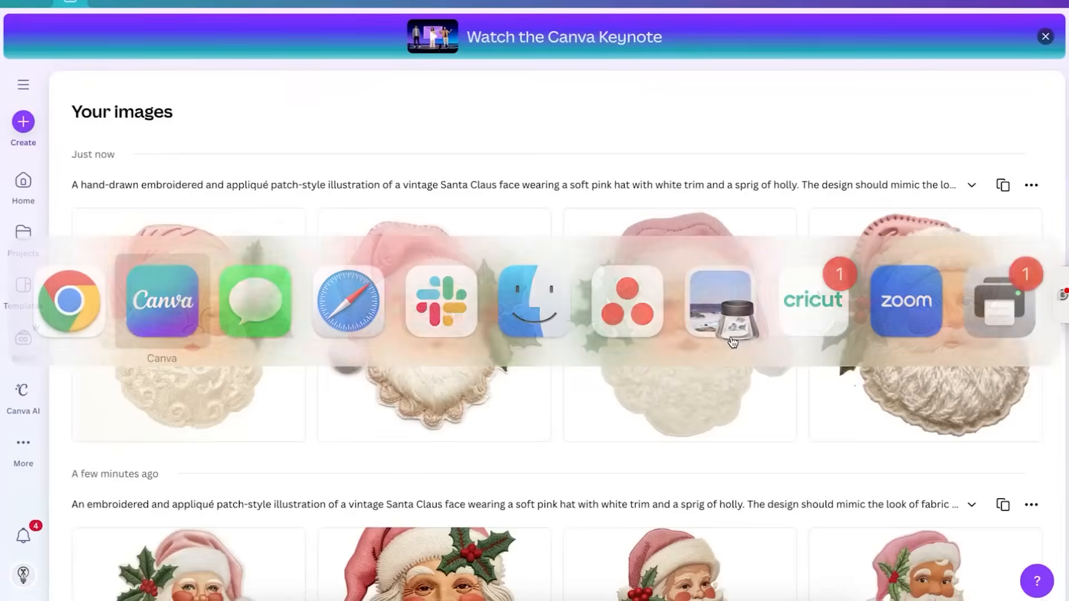
scroll(732, 342, down, 5)
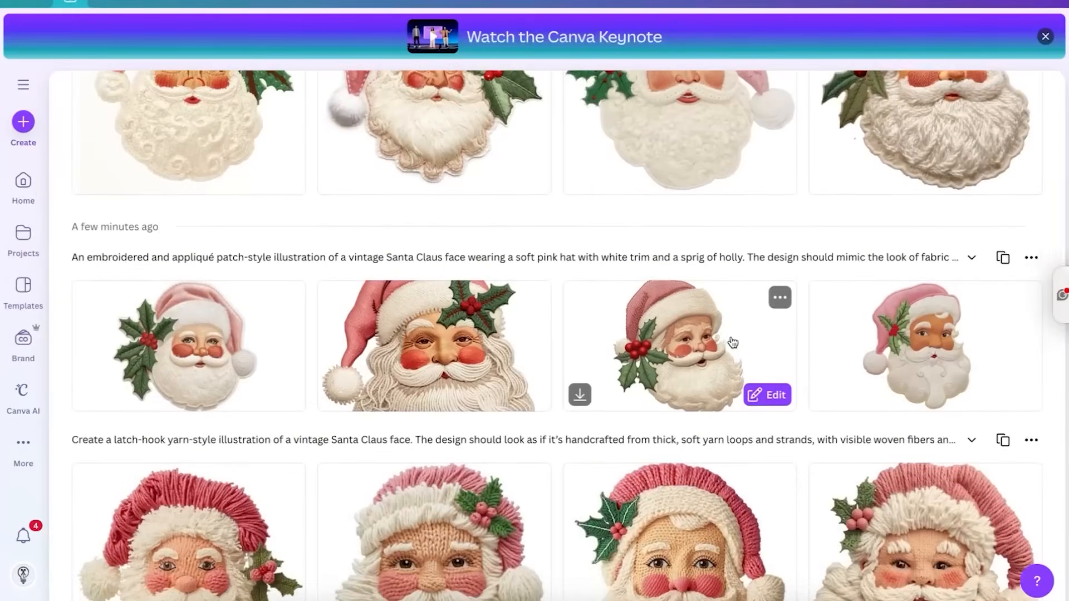
scroll(732, 342, down, 3)
scroll(733, 342, up, 7)
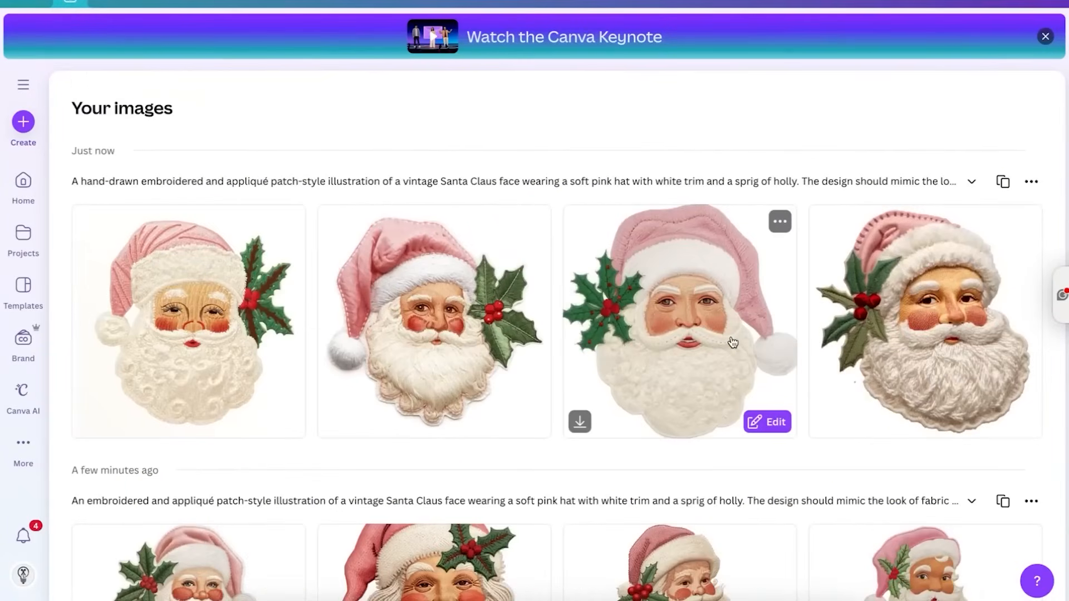
scroll(732, 342, up, 5)
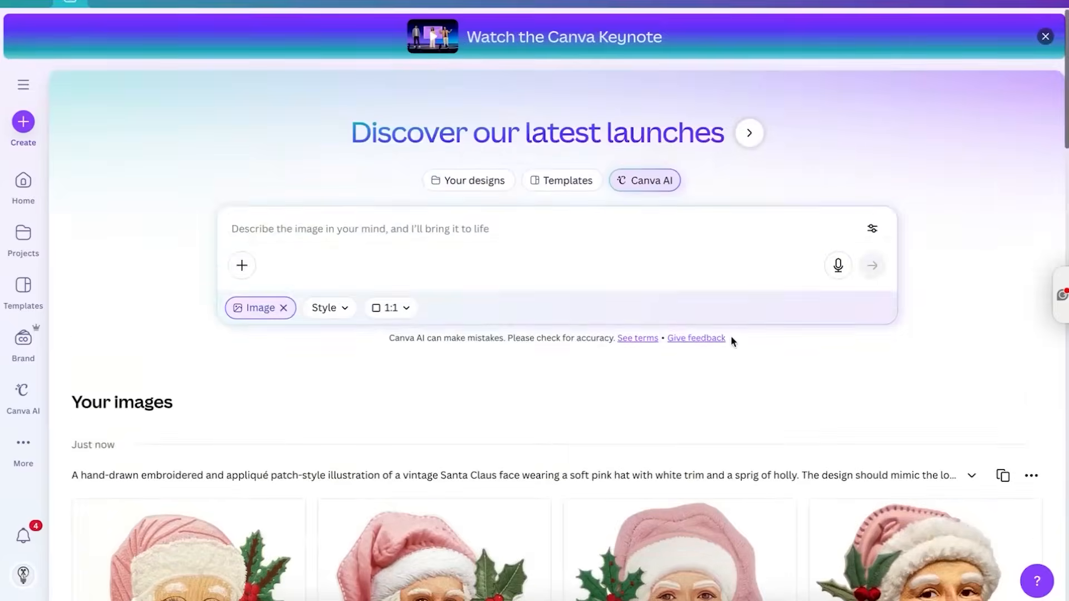
Switch to Playground in the browser and start a new design with the copied Santa prompt pasted as its description
key(super+Tab)
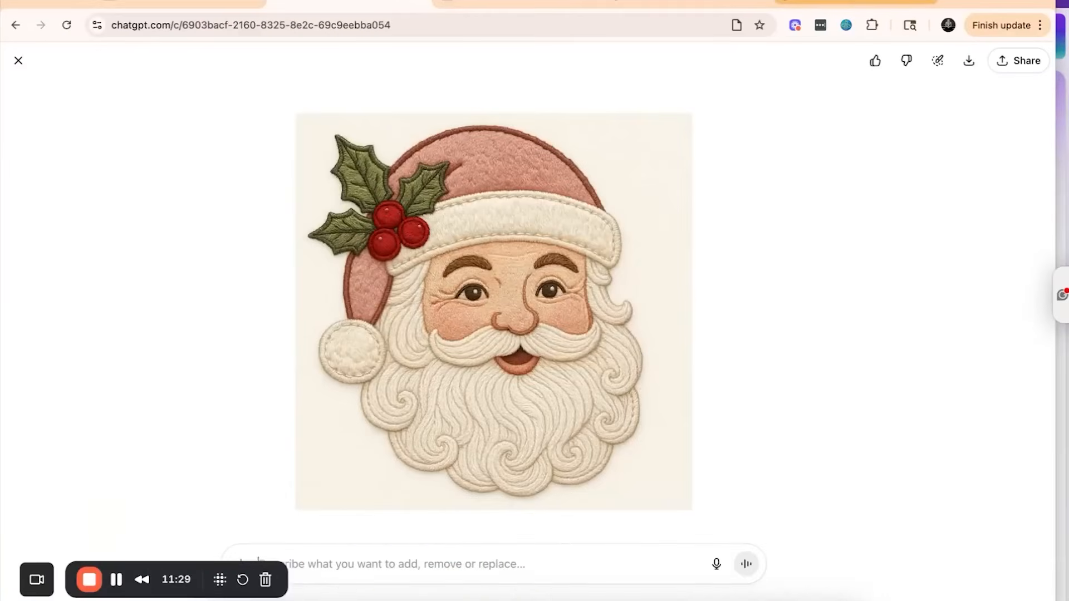
click(849, 1)
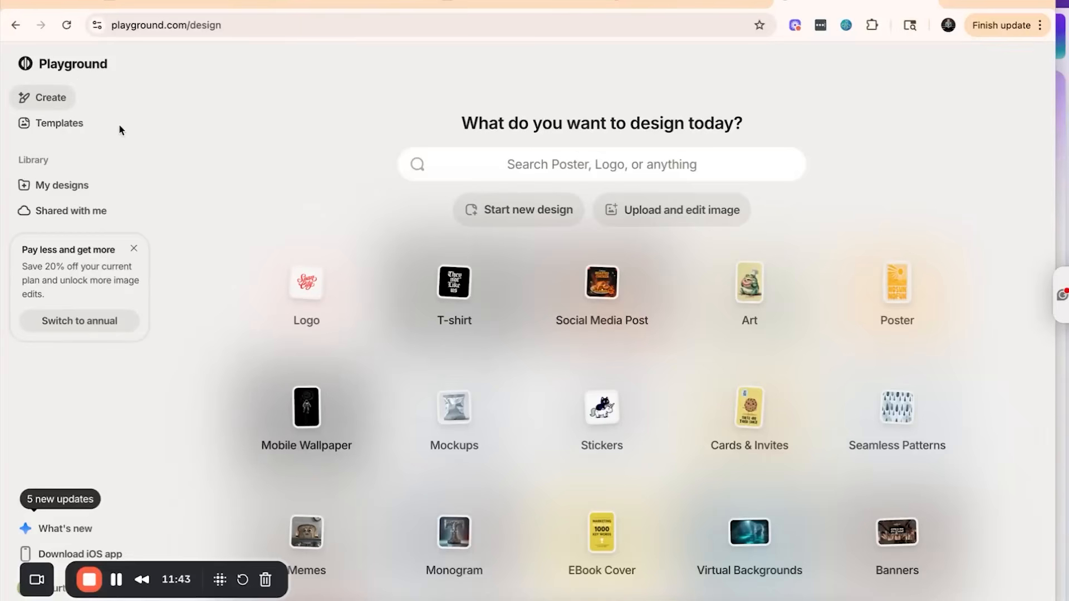
click(531, 210)
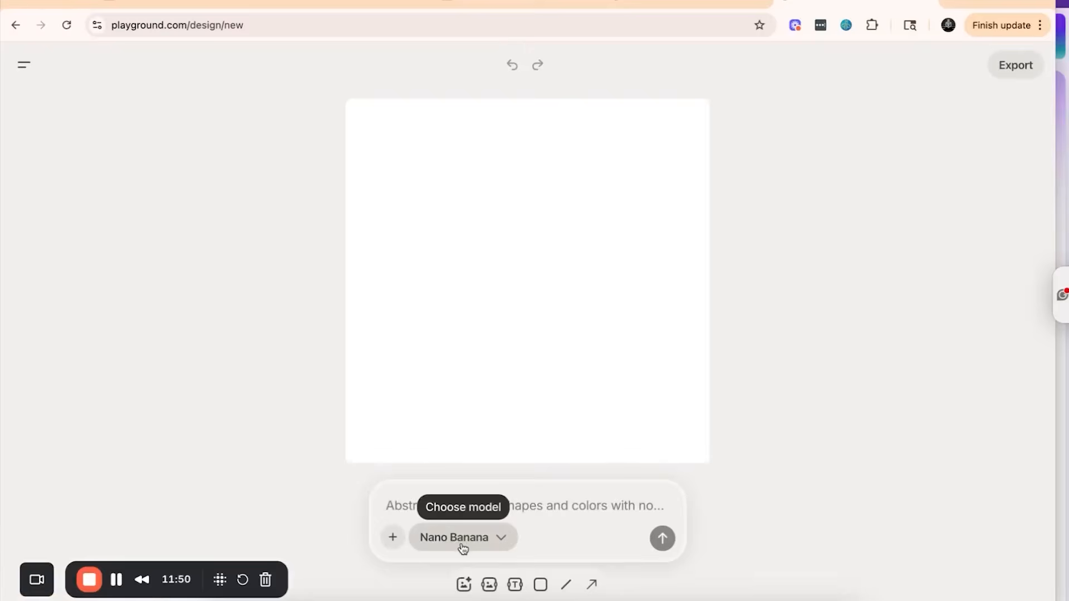
click(396, 499)
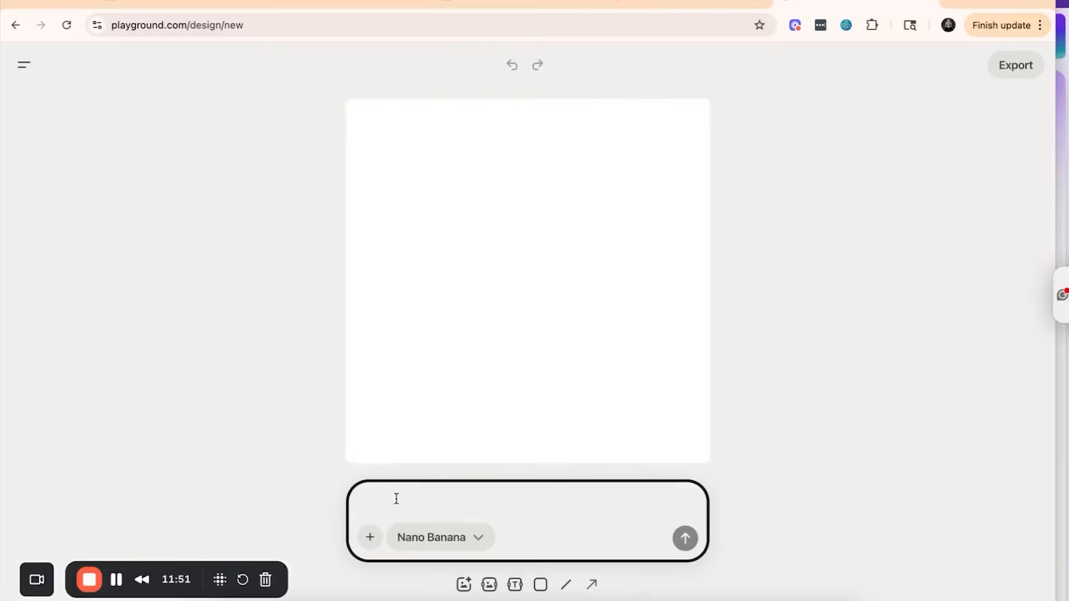
key(super+v)
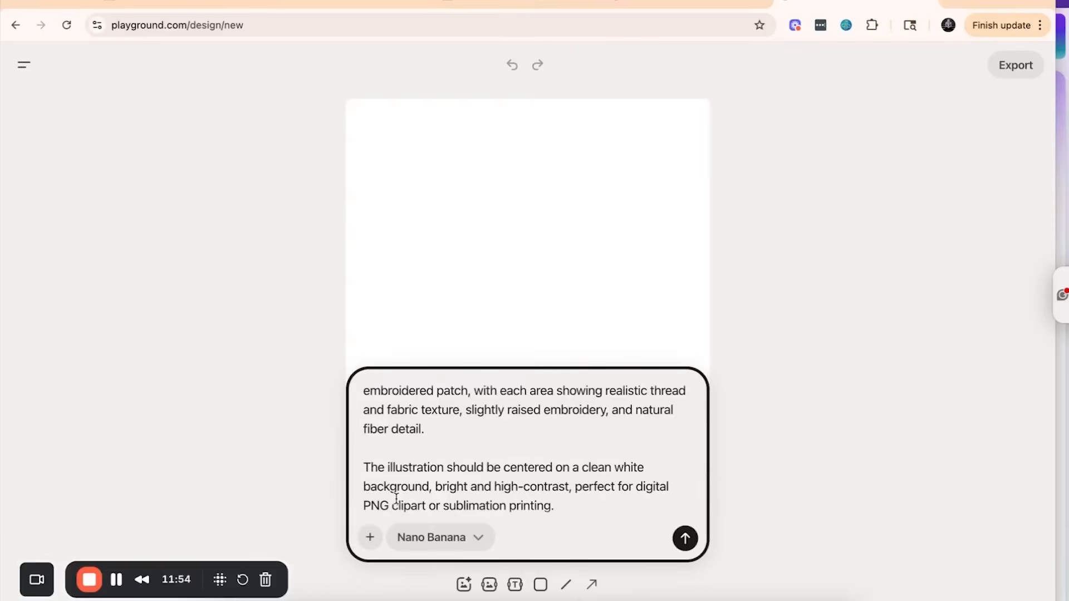
Choose the Nano Banana model and generate the embroidered Santa image from the pasted prompt
click(468, 539)
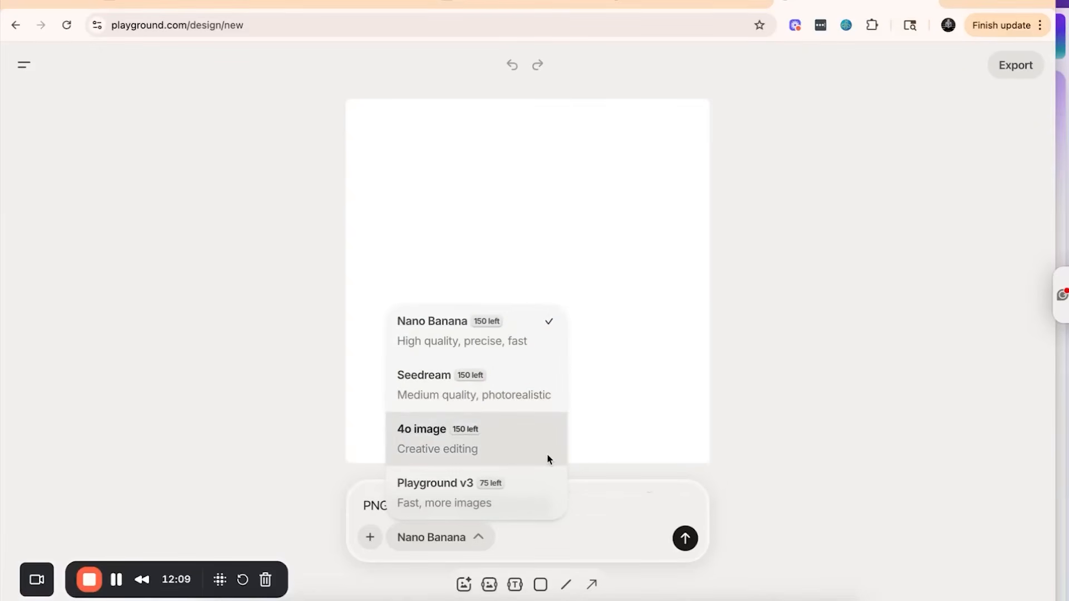
click(530, 339)
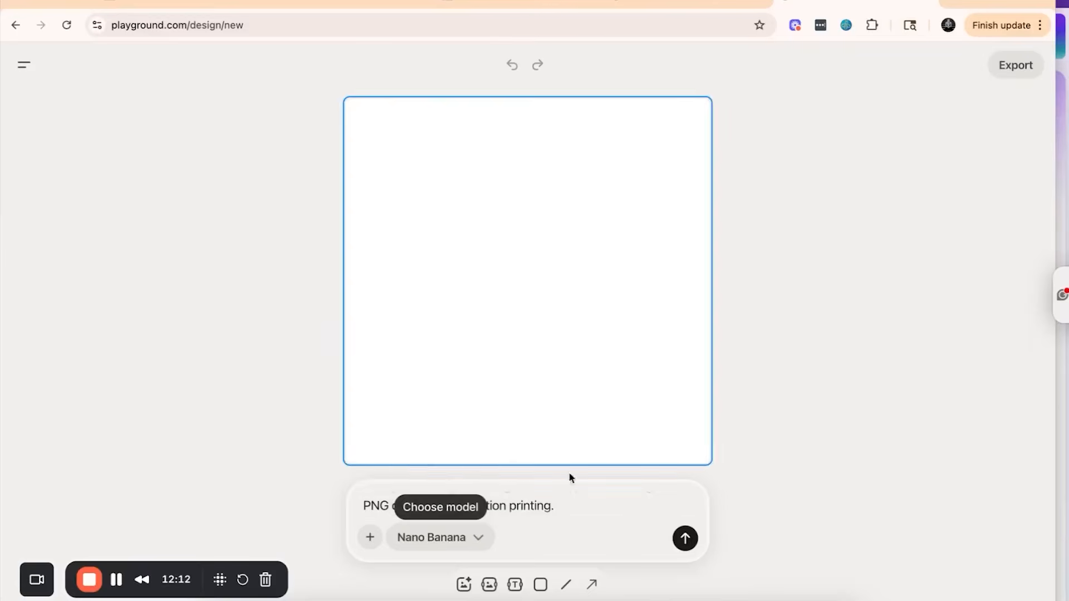
click(583, 534)
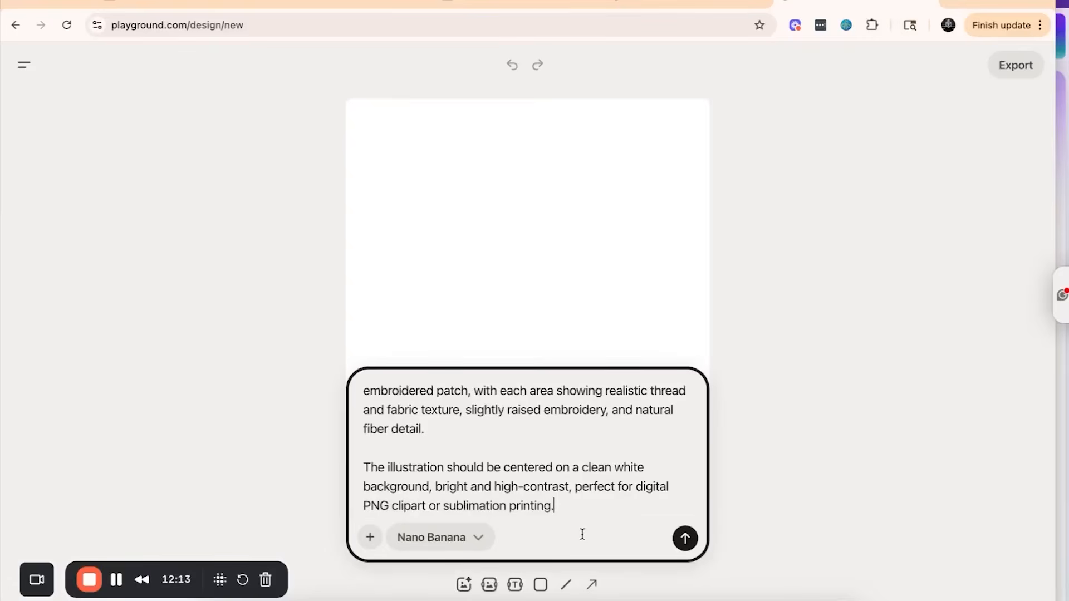
click(686, 543)
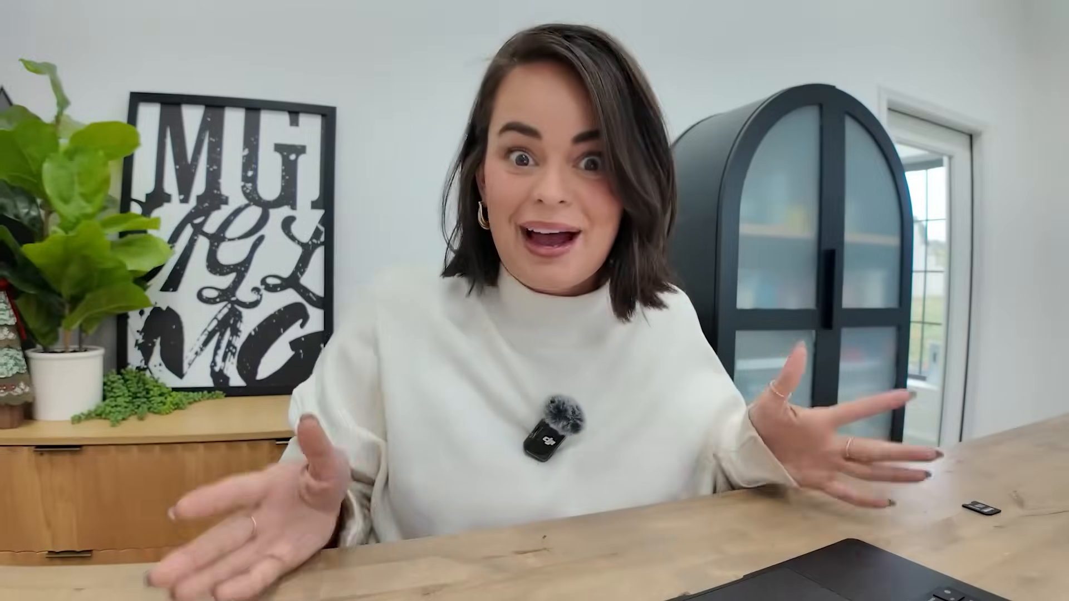
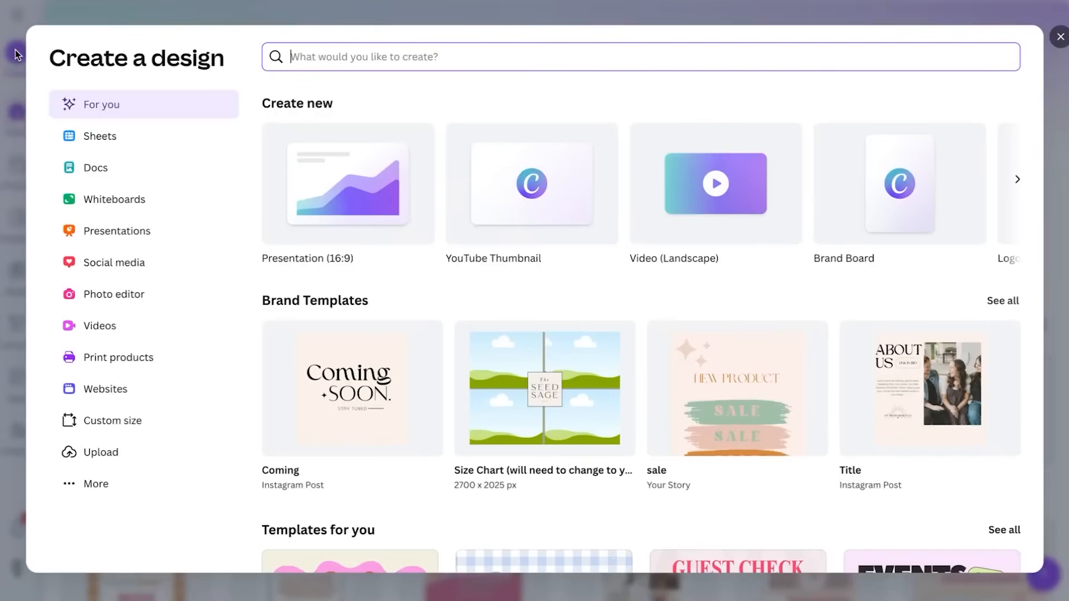
Create a new custom-size design measuring 22 × 28 in
click(131, 429)
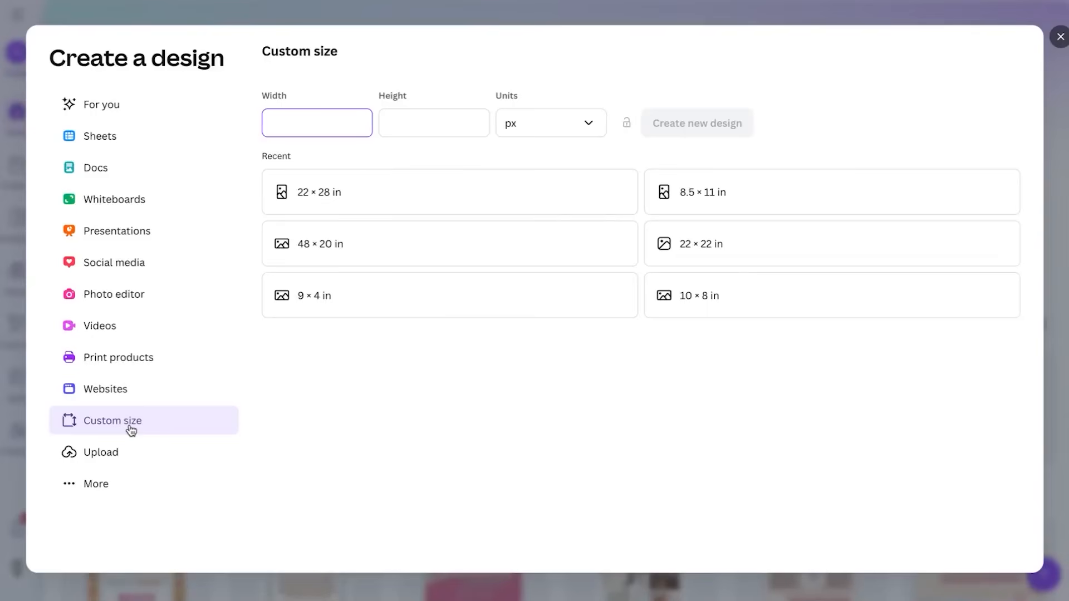
click(546, 122)
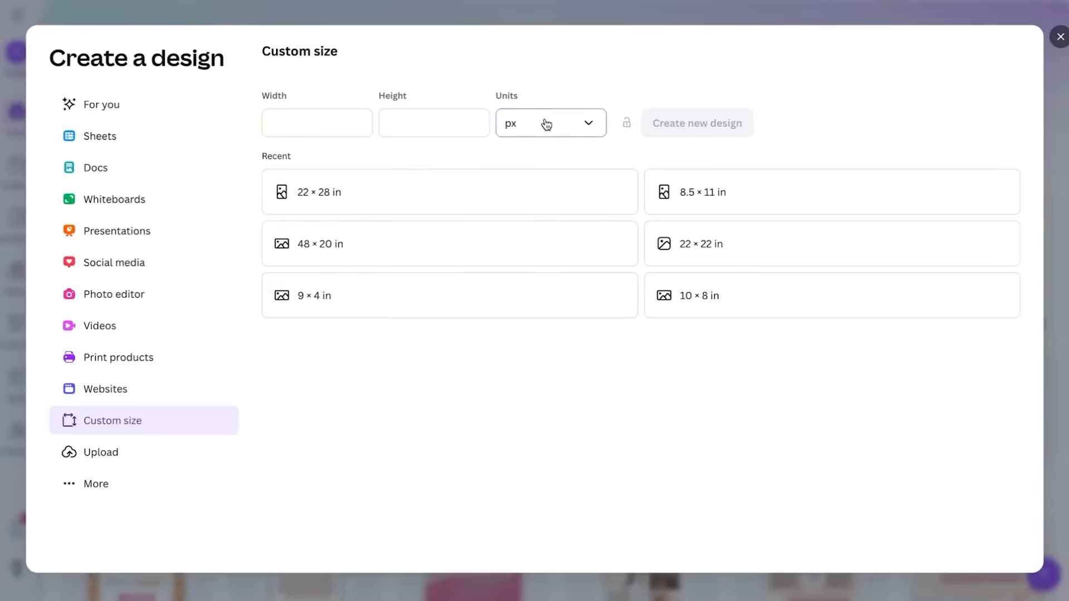
click(562, 193)
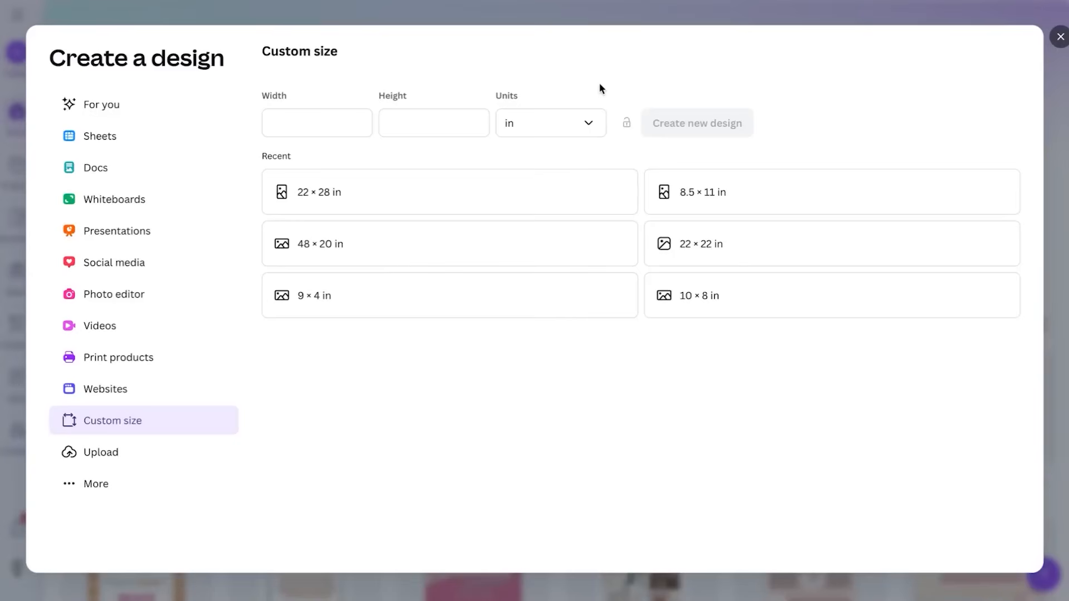
click(315, 123)
text(22)
key(Tab)
text(28)
click(708, 126)
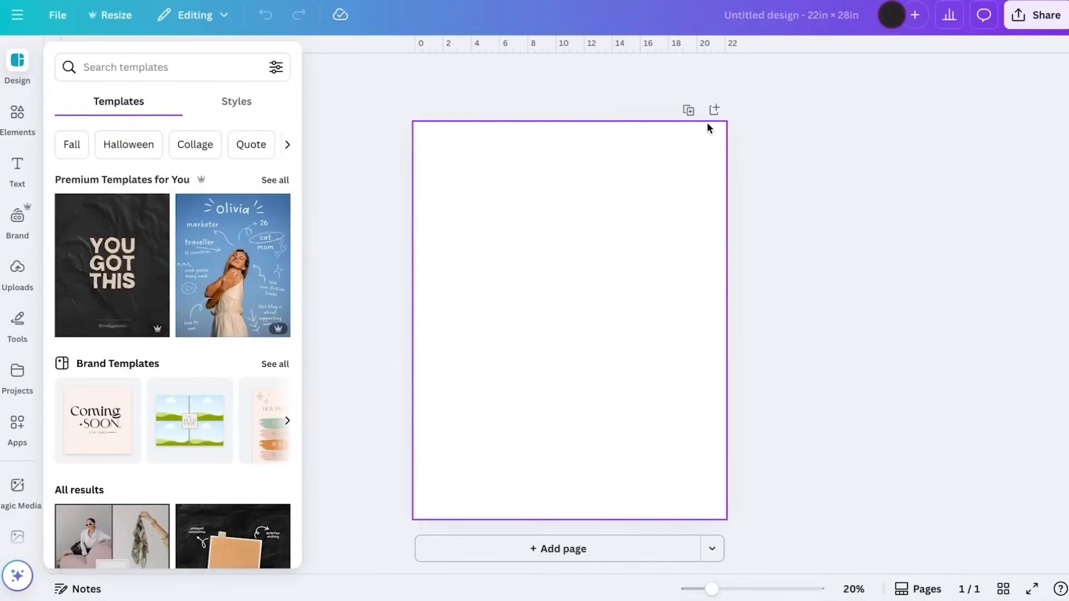
Add a square shape from the basic shapes to the blank page
click(17, 117)
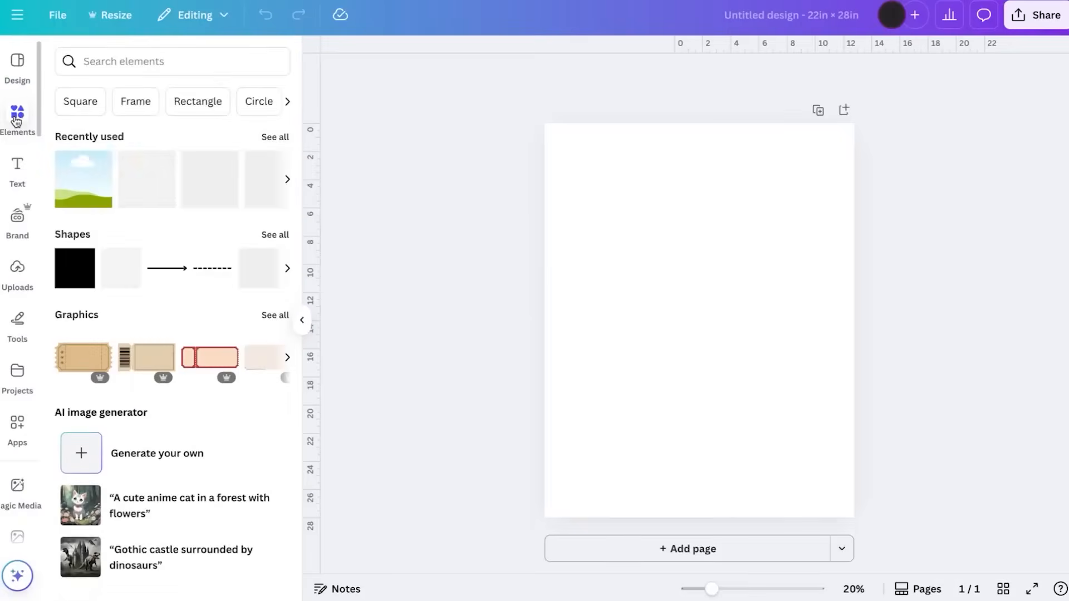
click(81, 273)
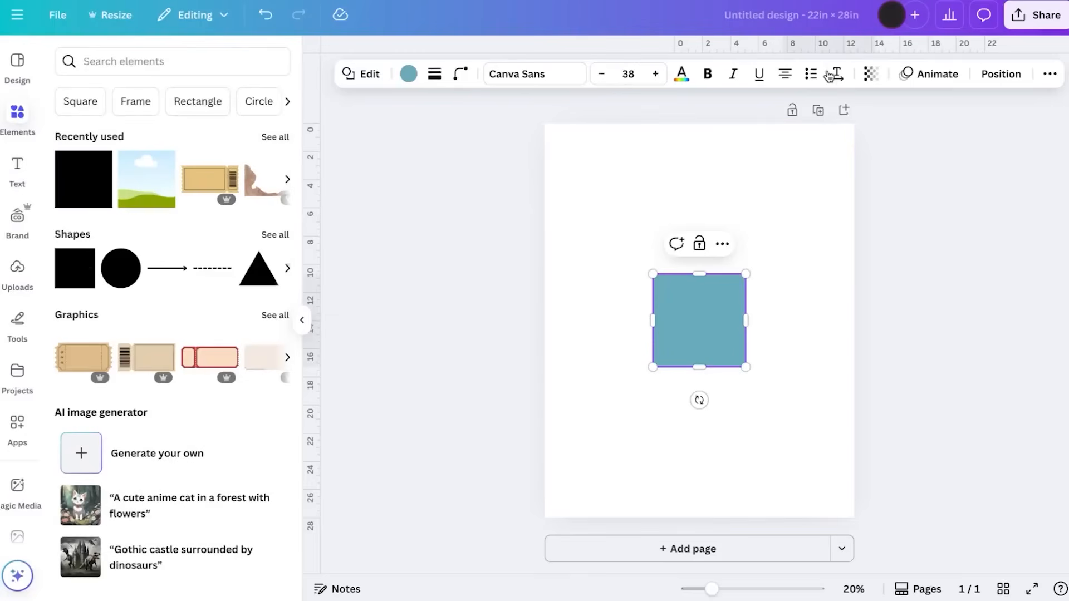
click(301, 323)
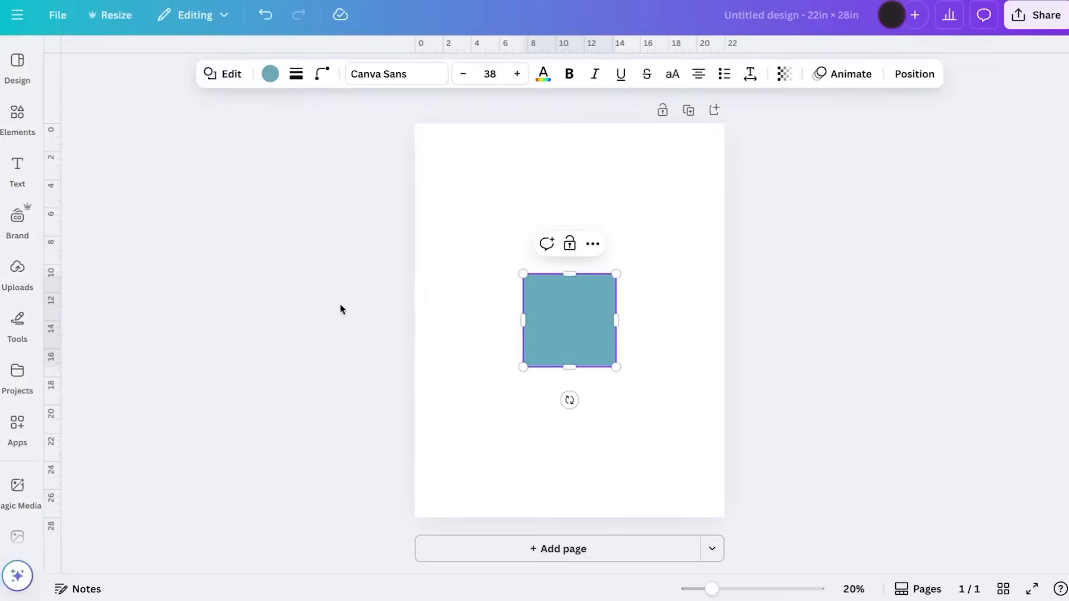
Set the square's width to 18 in and its height to 24 in
click(908, 84)
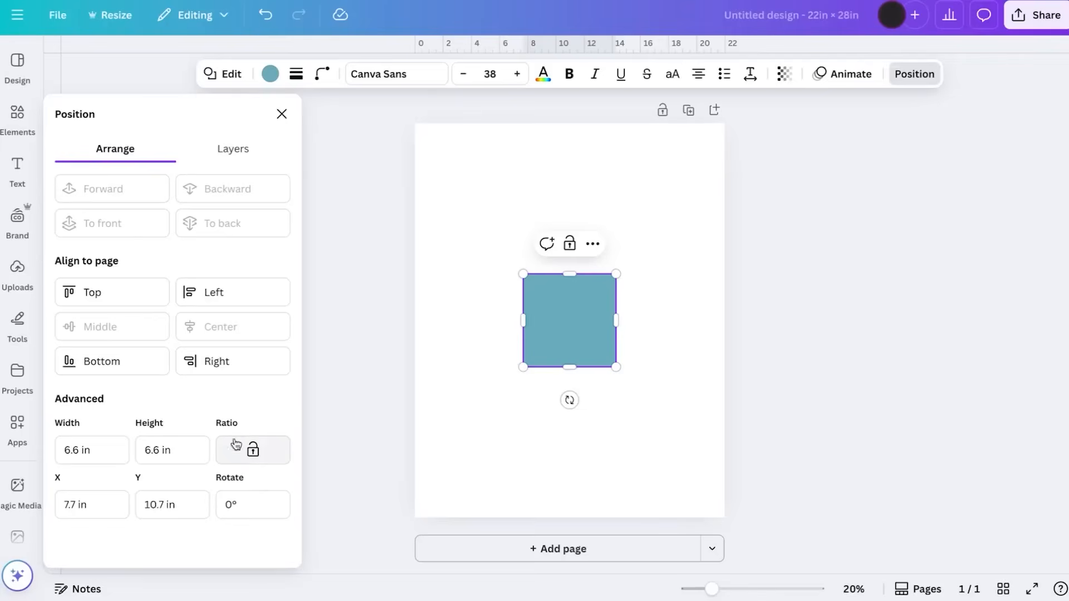
click(101, 454)
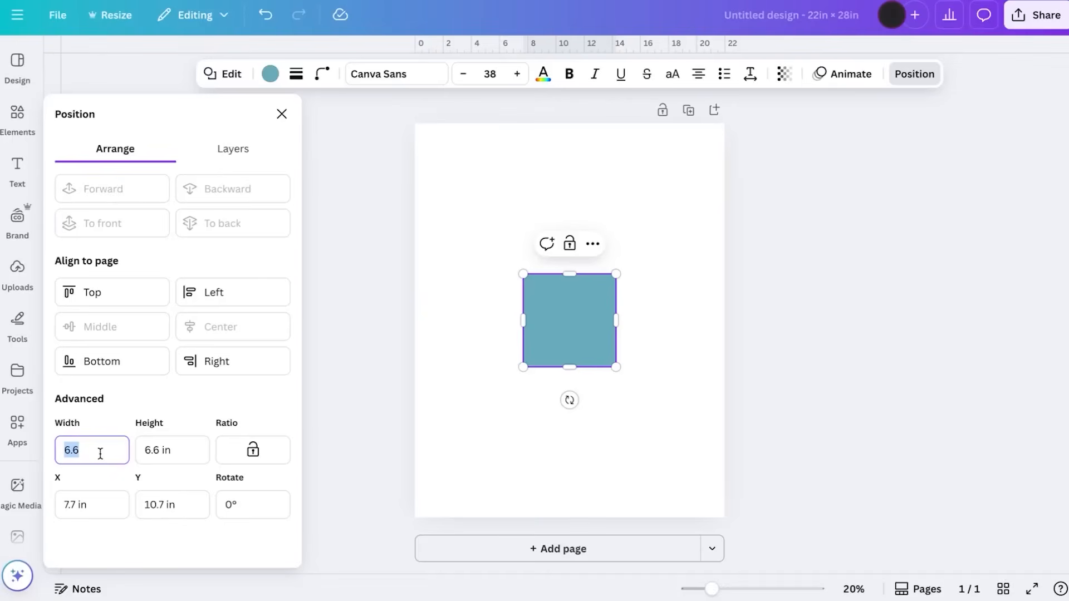
text(18)
key(Tab)
text(24)
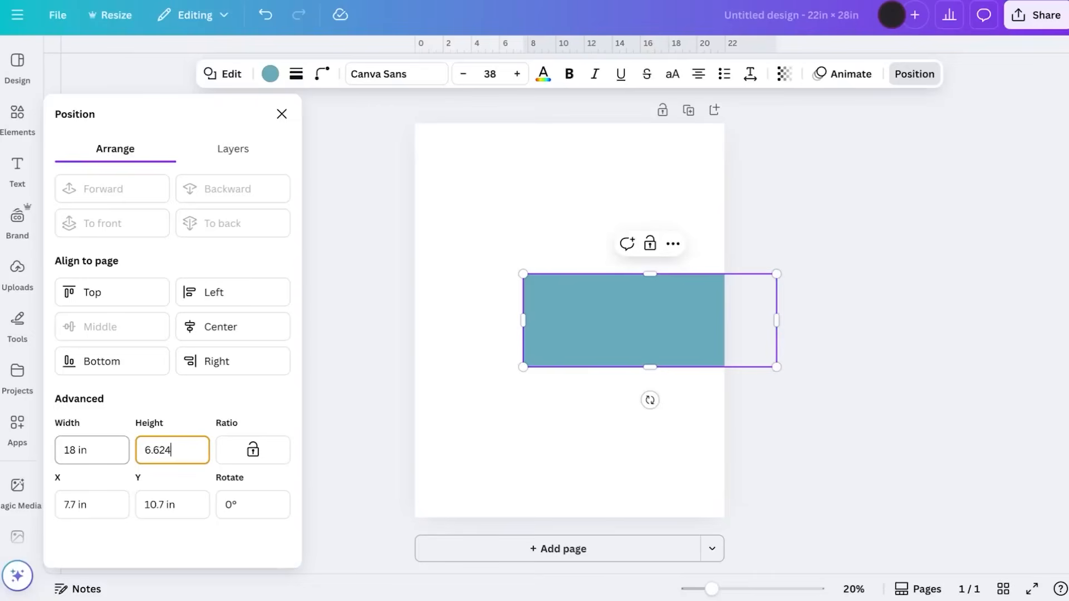
key(BackSpace)
key(BackSpace)
key(BackSpace)
key(BackSpace)
key(BackSpace)
text(24)
key(Return)
Move the resized rectangle so it is centered on the page with an even margin on all sides
drag(620, 417, 541, 291)
click(806, 311)
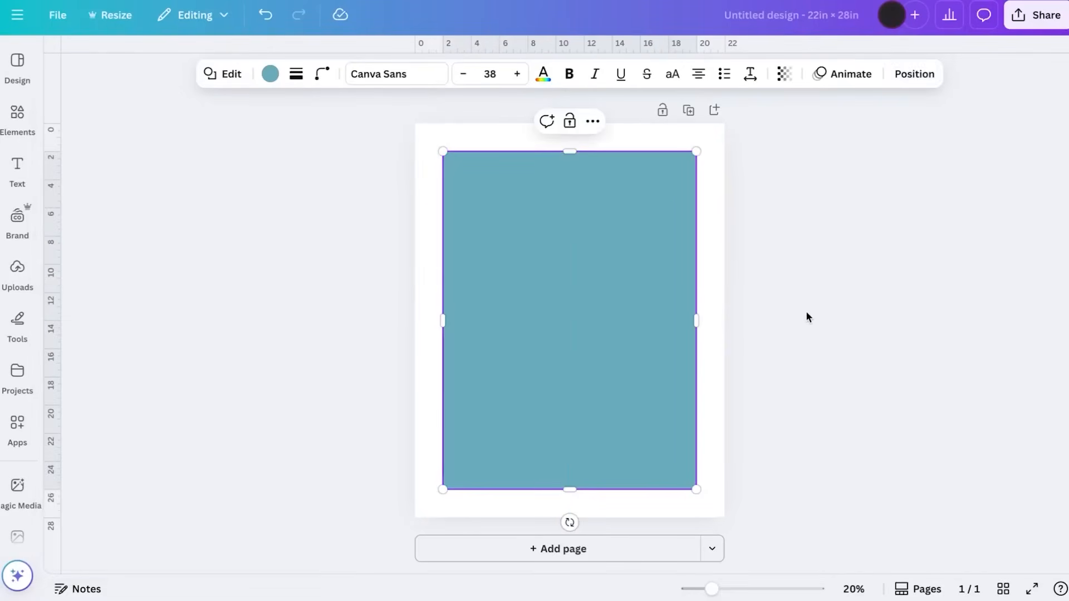
click(806, 311)
Give the rectangle a solid border with a stroke weight of 1
click(622, 315)
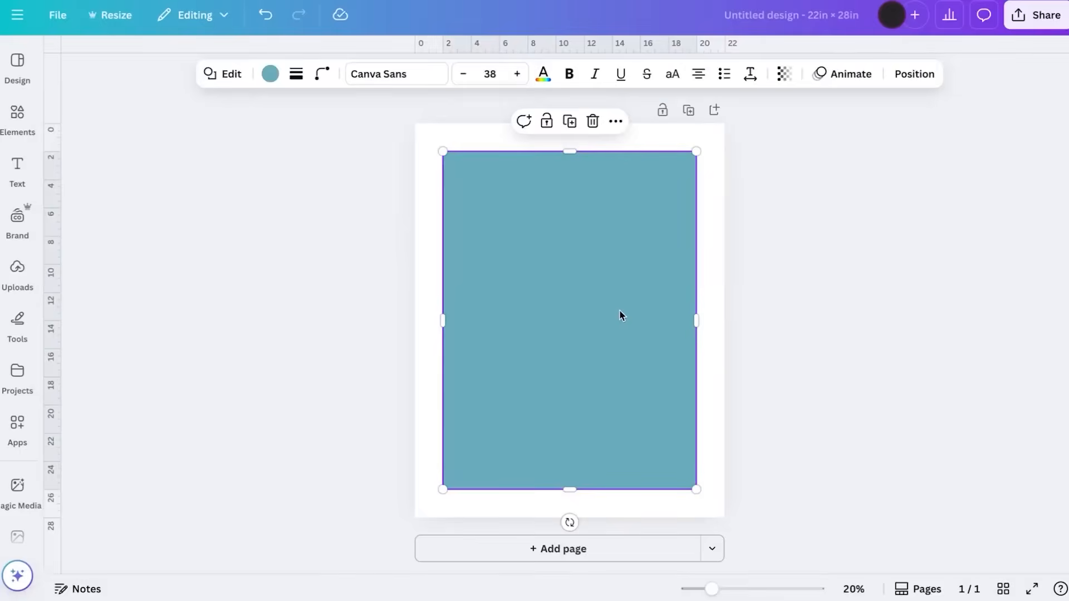
click(296, 74)
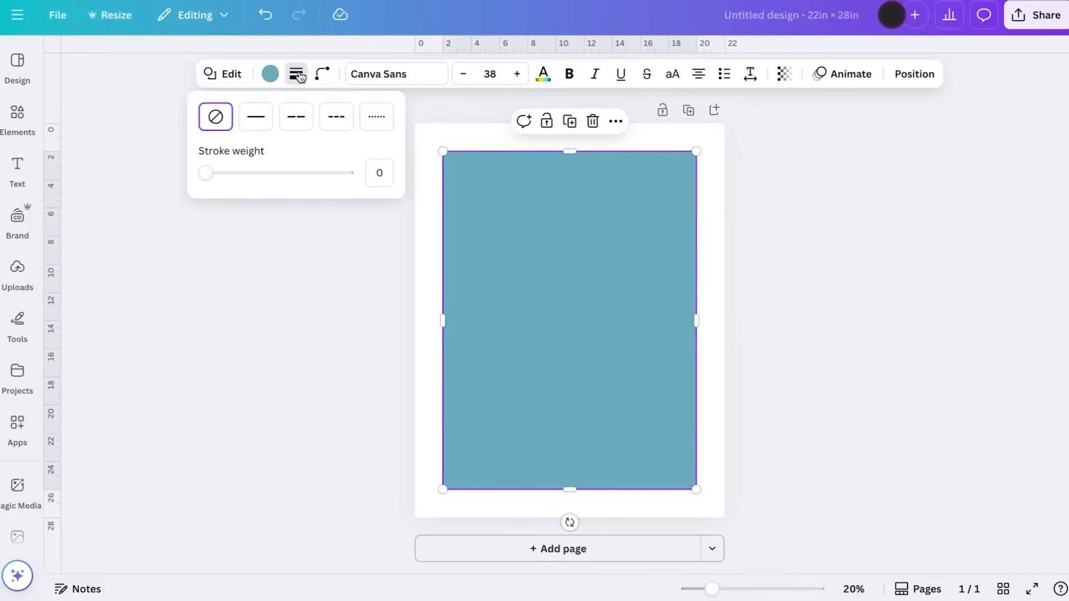
click(245, 129)
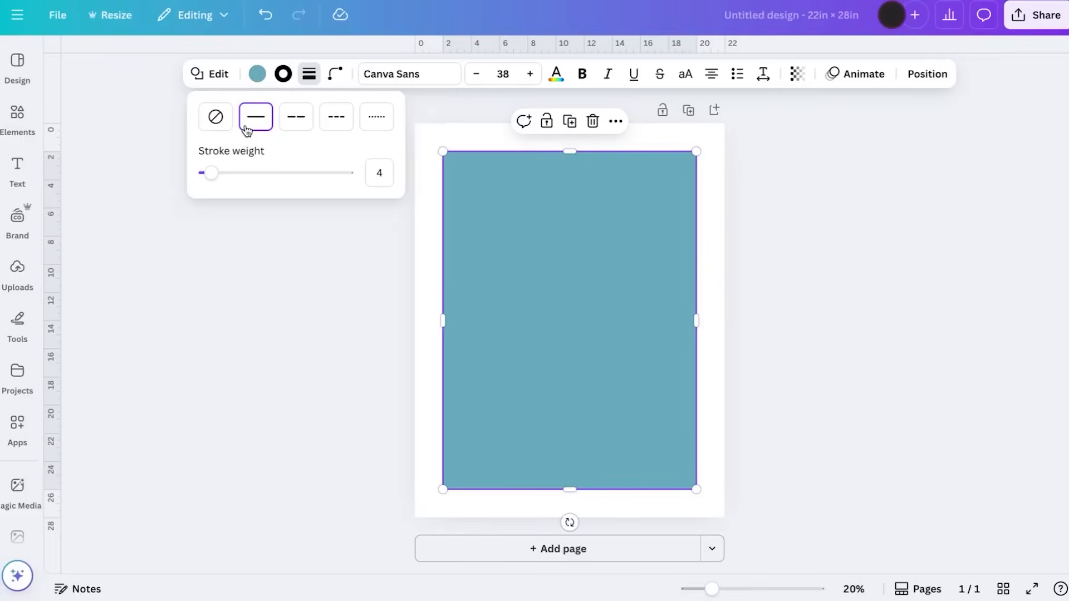
drag(211, 174, 199, 174)
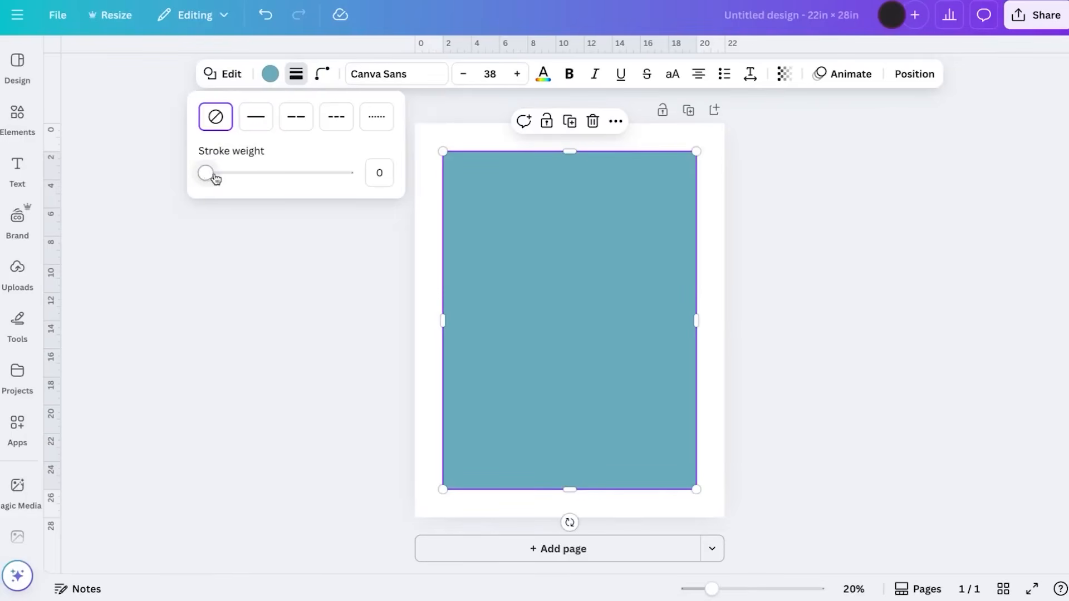
click(255, 123)
double_click(379, 173)
text(1)
Remove the rectangle's fill color so only its outline remains, and deselect it
click(257, 73)
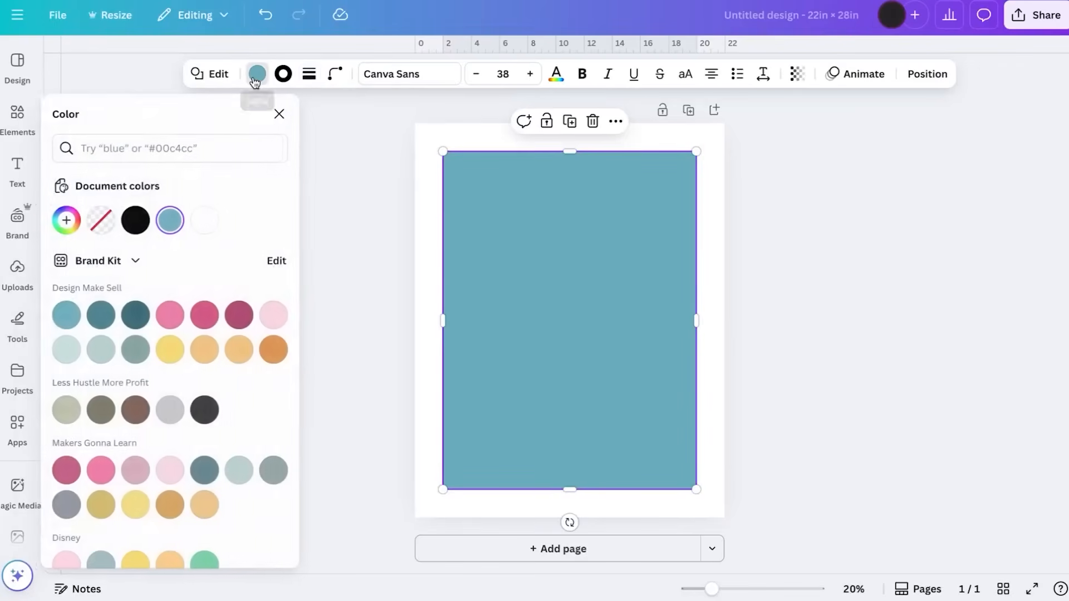
click(100, 232)
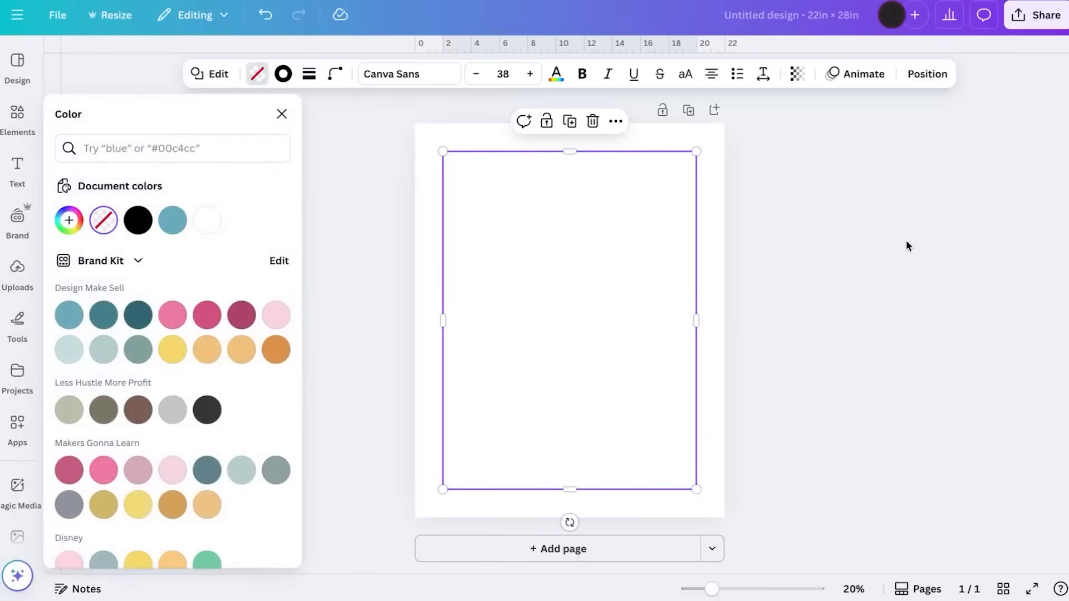
key(Escape)
key(Escape)
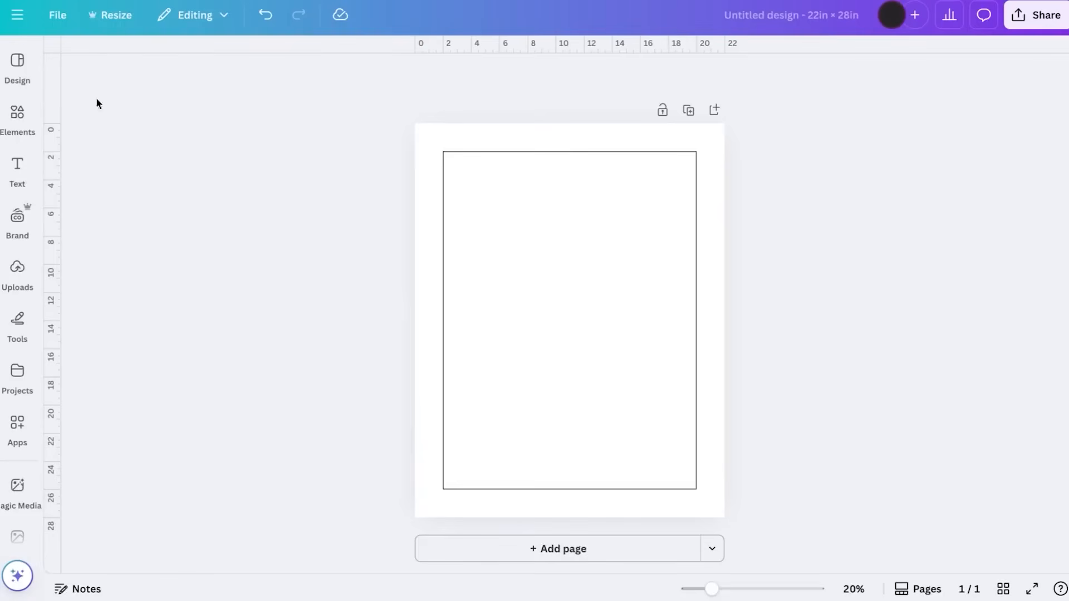
Search the elements for "king of hearts" and show all matching graphics
click(17, 68)
click(23, 133)
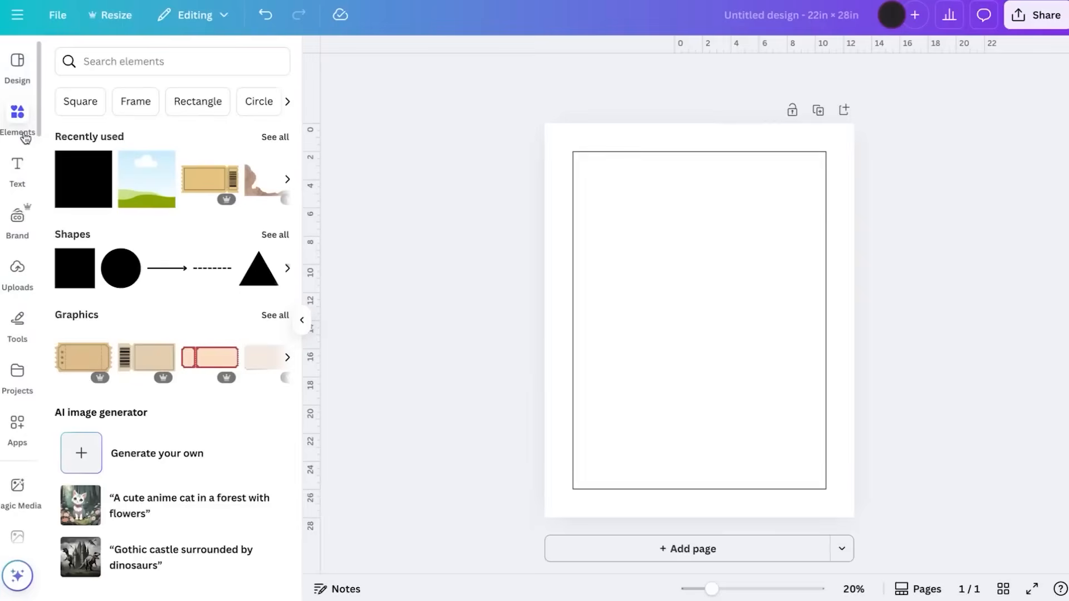
click(165, 60)
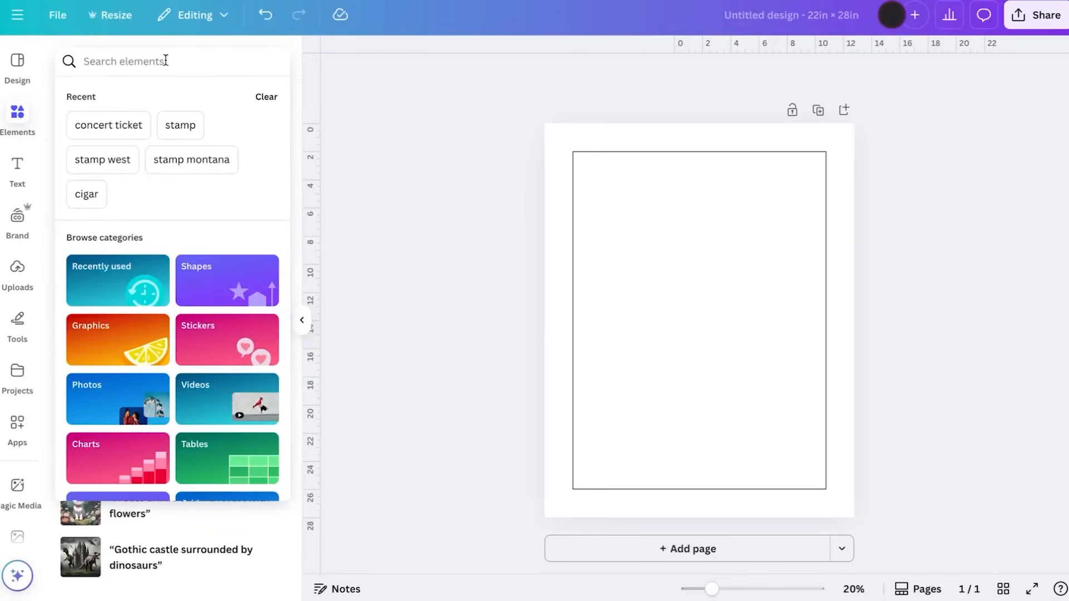
text(king)
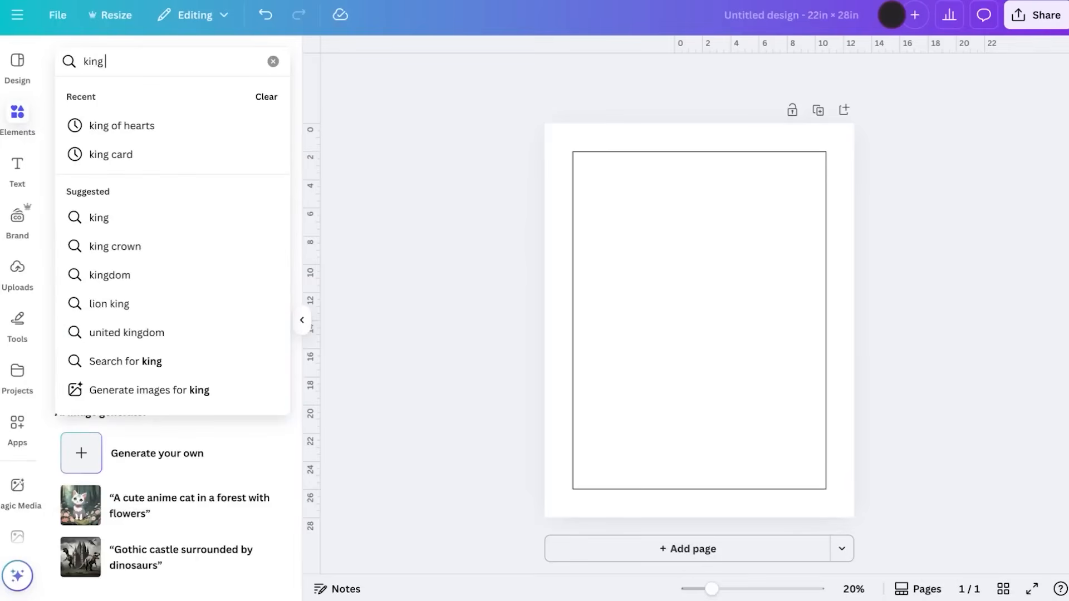
click(126, 127)
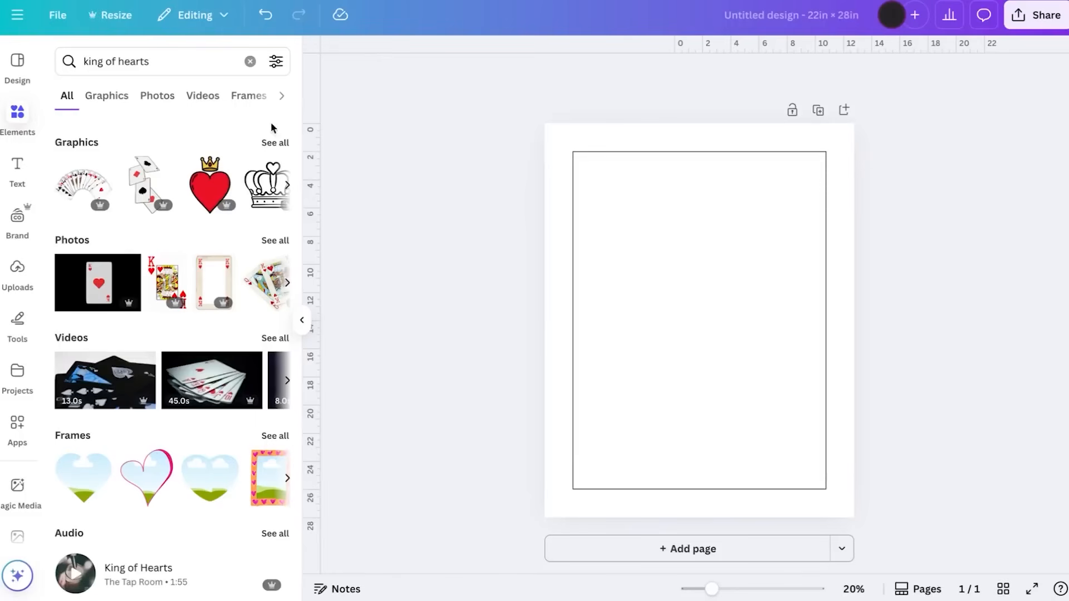
click(273, 142)
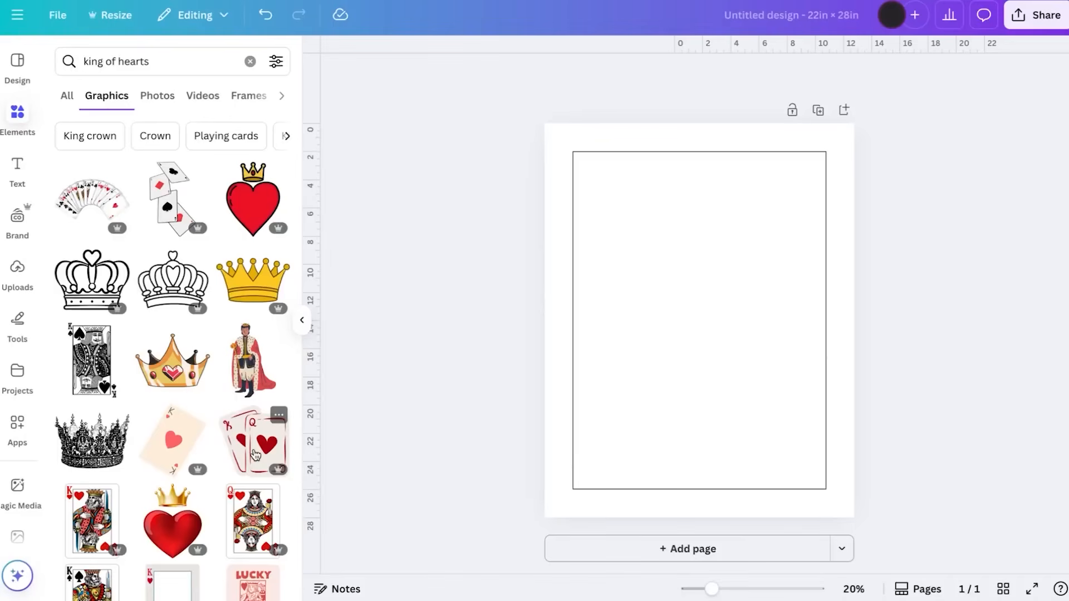
Add the king of hearts card frame with the blank center to the page and browse all its Magic Recommendations
scroll(221, 413, down, 5)
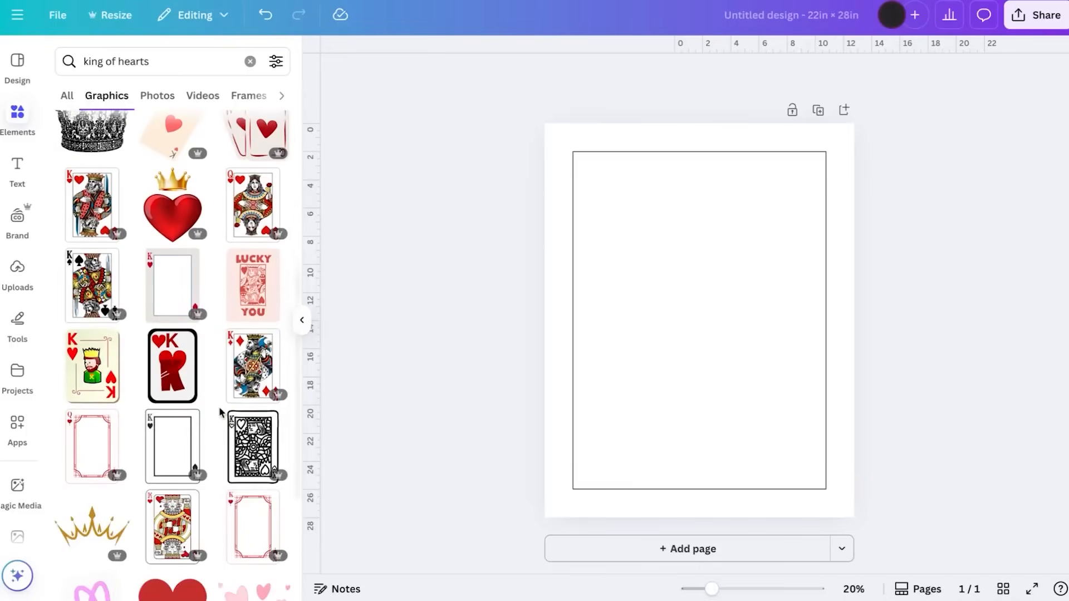
click(169, 285)
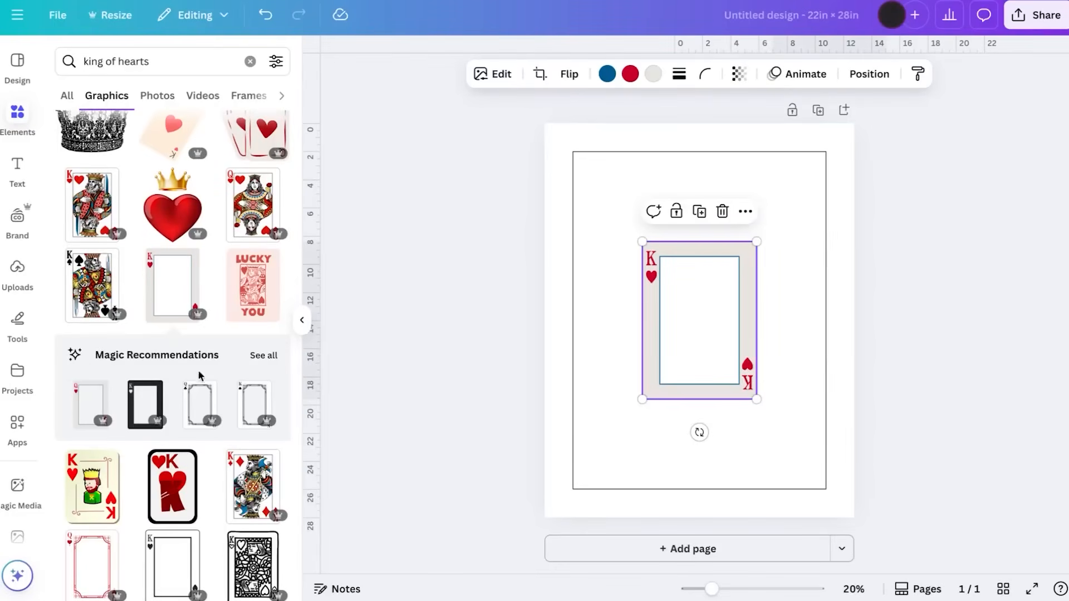
click(269, 360)
scroll(178, 346, down, 5)
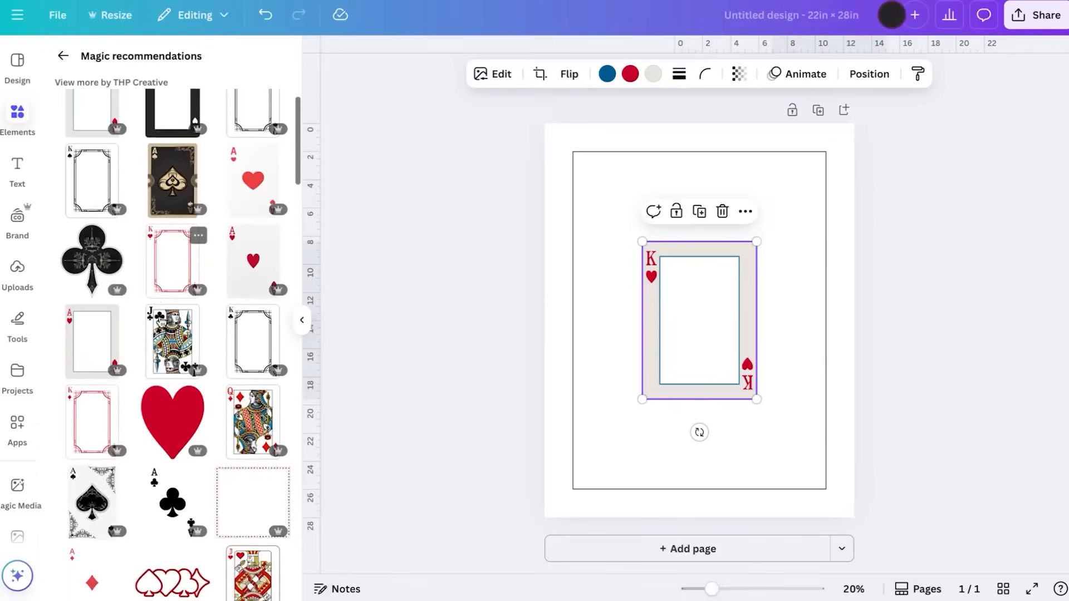
scroll(161, 322, down, 4)
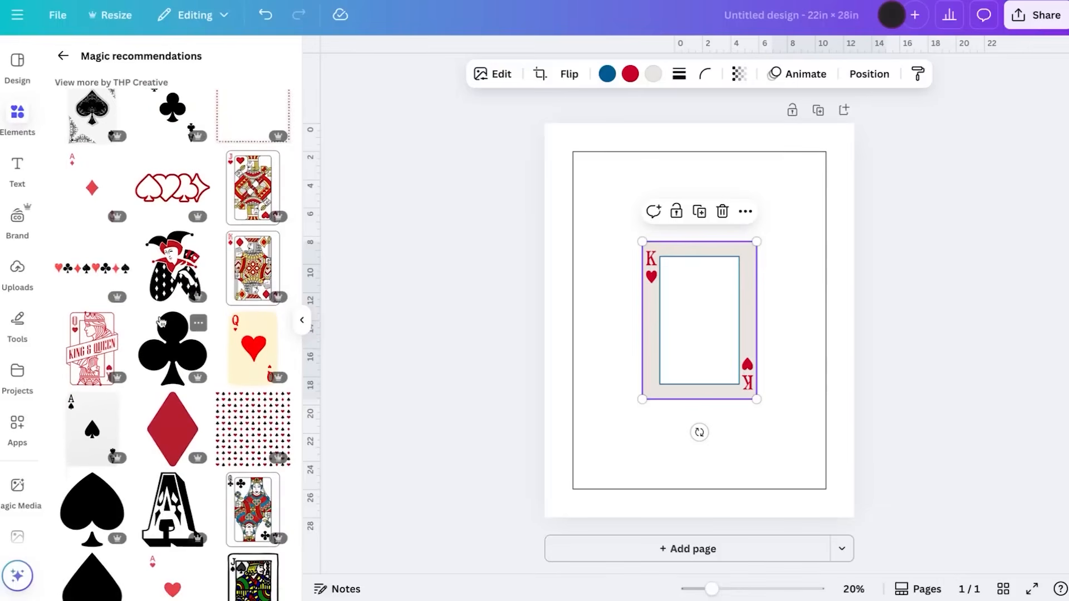
scroll(160, 322, up, 8)
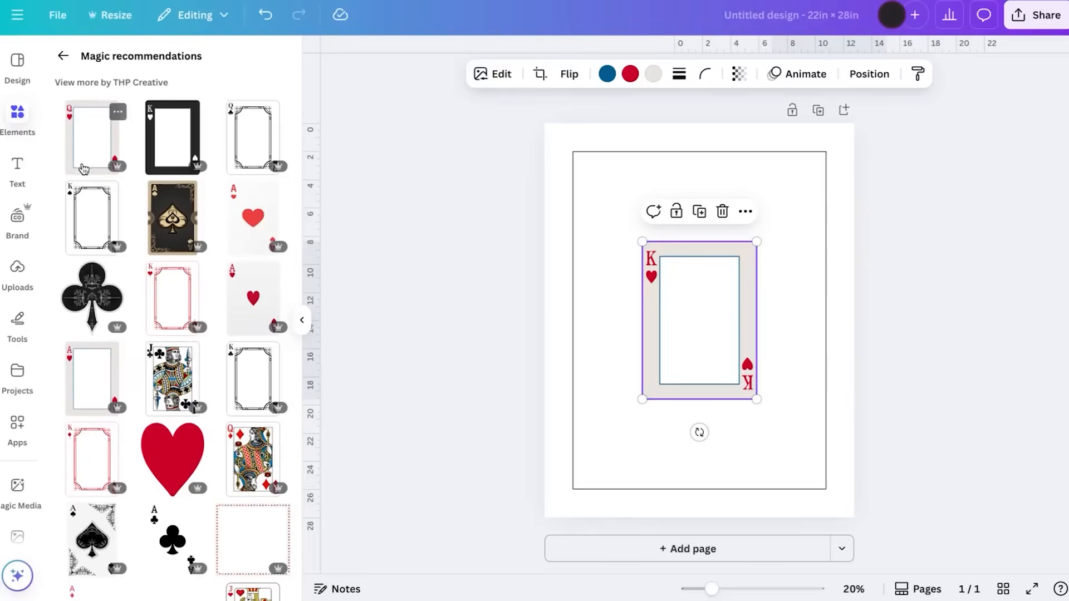
Add the matching queen of hearts, queen of clubs and king of spades frames, shrinking the queen of clubs and moving it toward the outline's upper left
drag(91, 139, 714, 332)
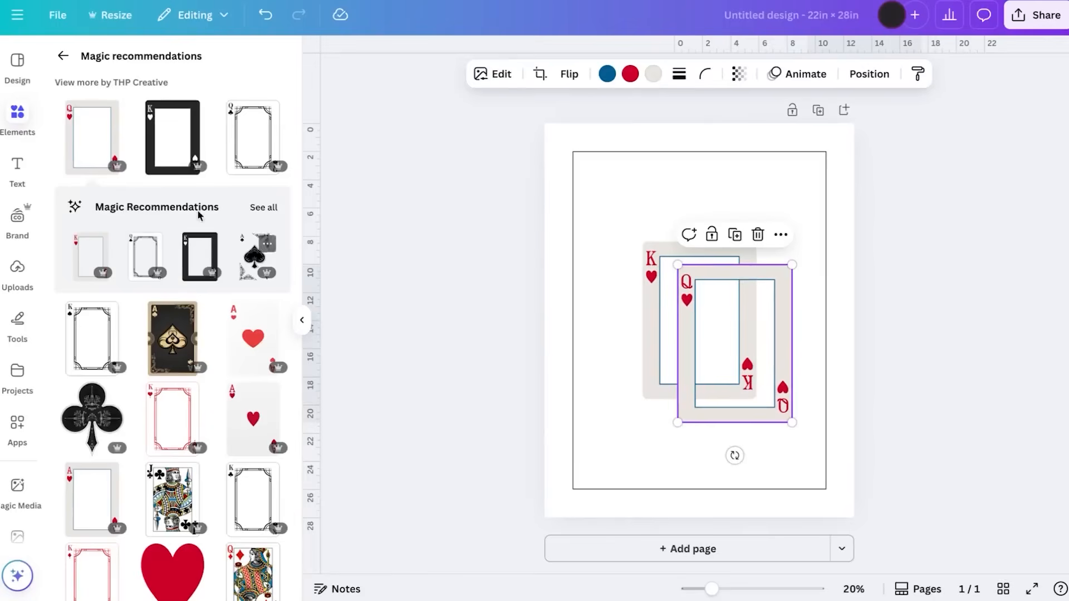
click(252, 160)
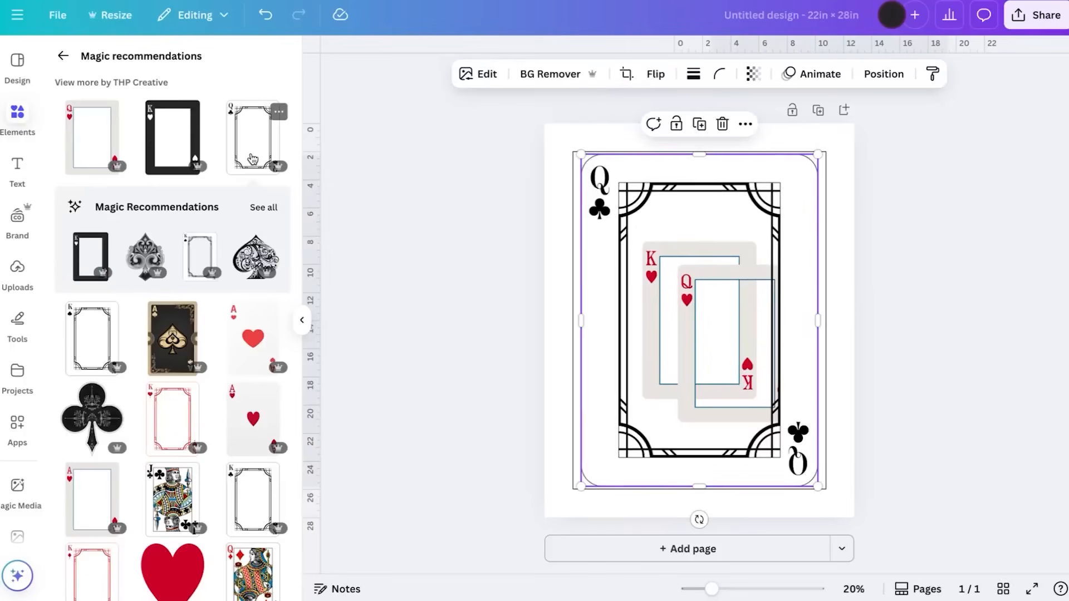
drag(819, 153, 727, 279)
drag(644, 397, 646, 281)
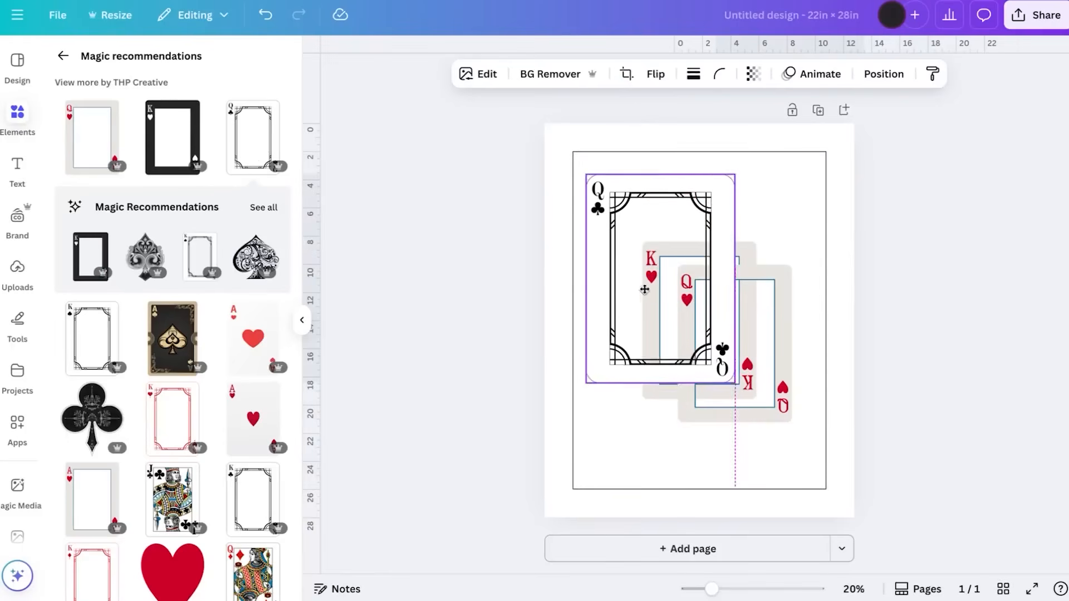
click(94, 334)
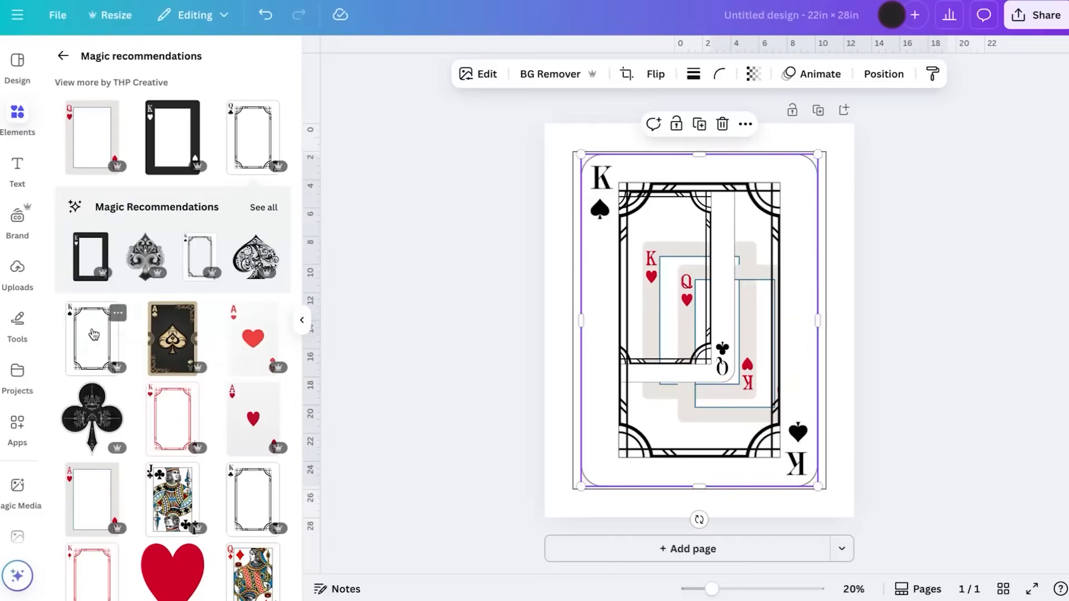
Delete all the playing card frames inside the outline and return to the king of hearts graphics results
key(Delete)
click(679, 237)
key(Delete)
click(710, 328)
key(Delete)
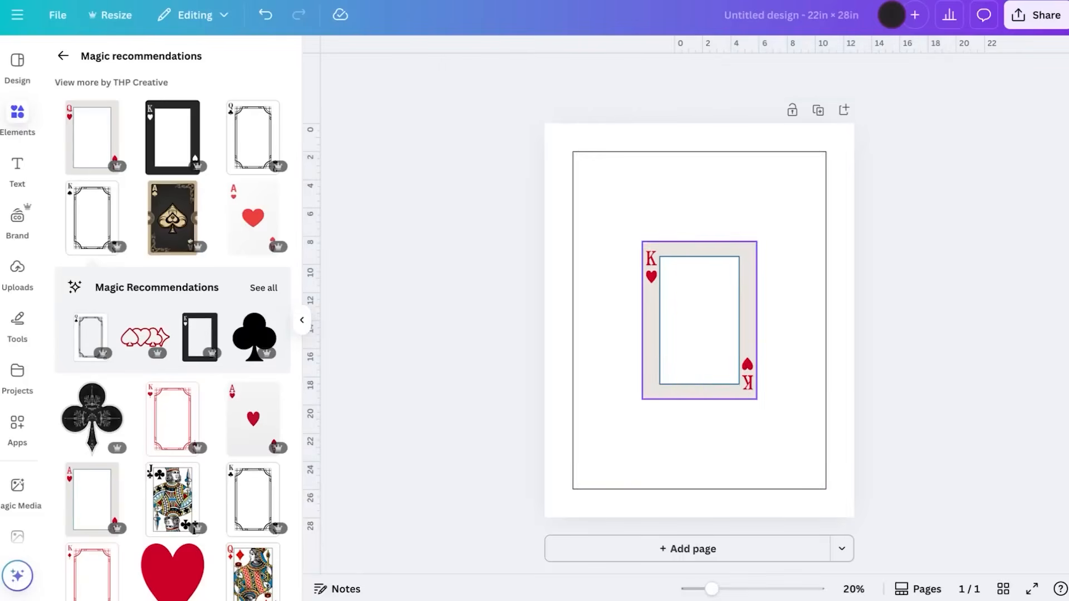
click(709, 328)
key(Delete)
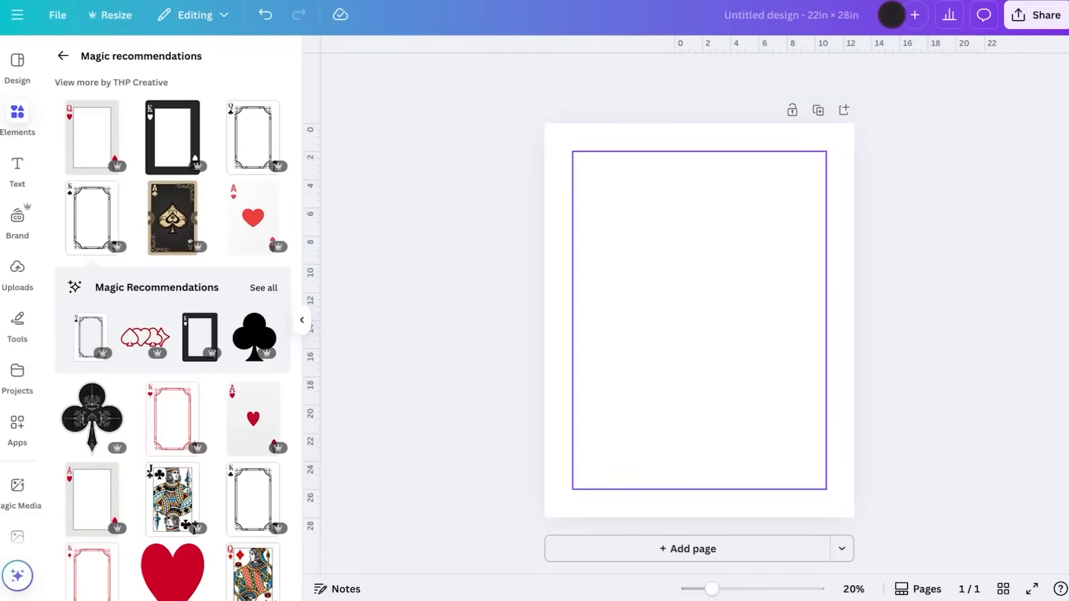
click(63, 56)
scroll(126, 215, up, 5)
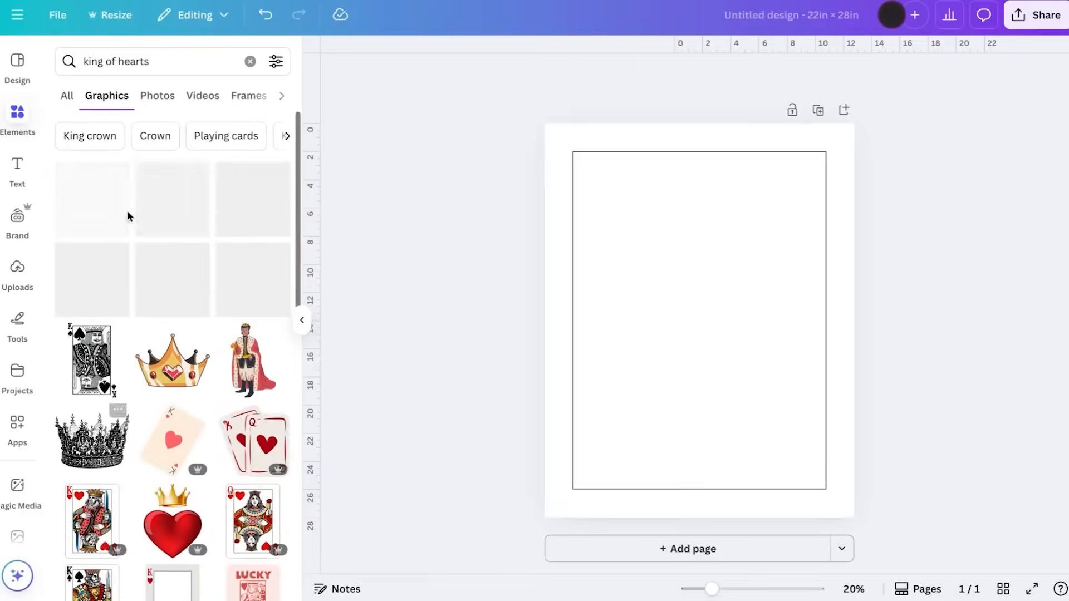
Show all photos for "king of hearts" and add the vintage king of hearts frame with the blank center to the page
click(68, 93)
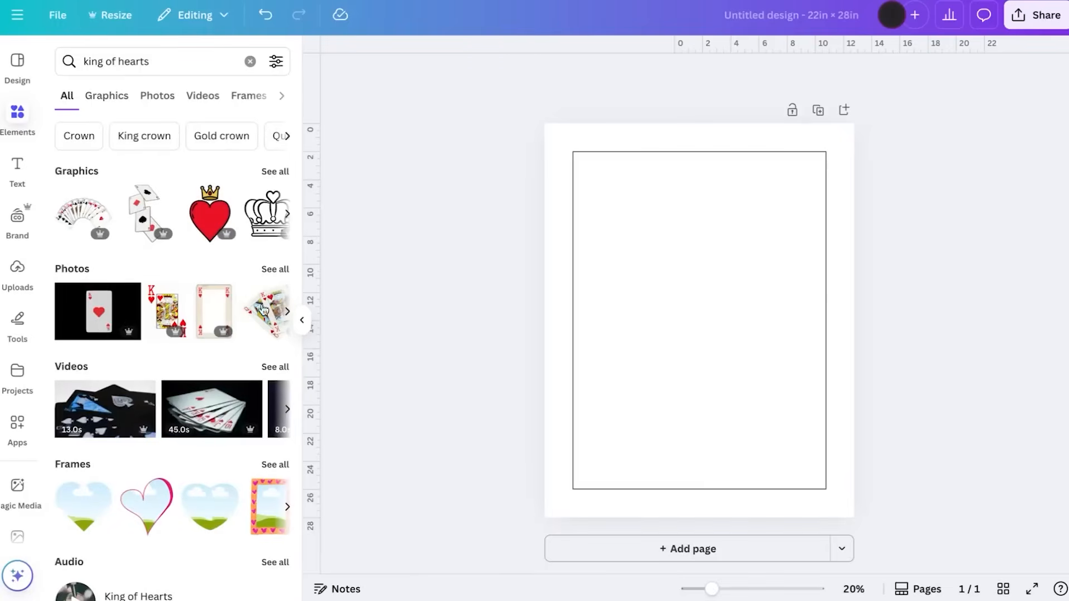
click(275, 269)
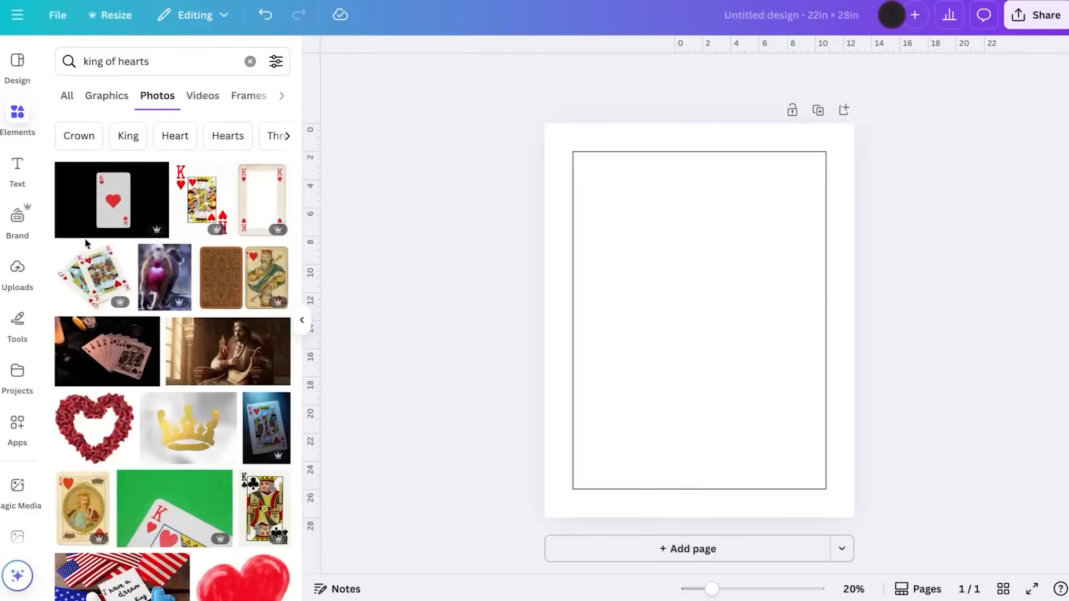
click(264, 210)
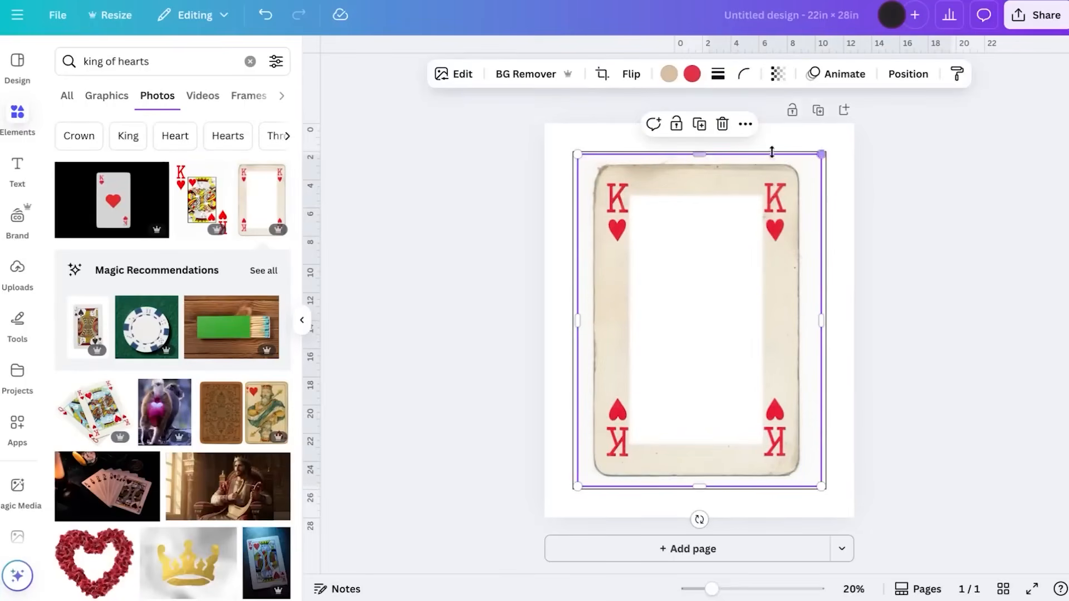
Remove the king of hearts card's background, shrink it to under half its size and place it right of center inside the outline
key(ctrl+d)
click(520, 76)
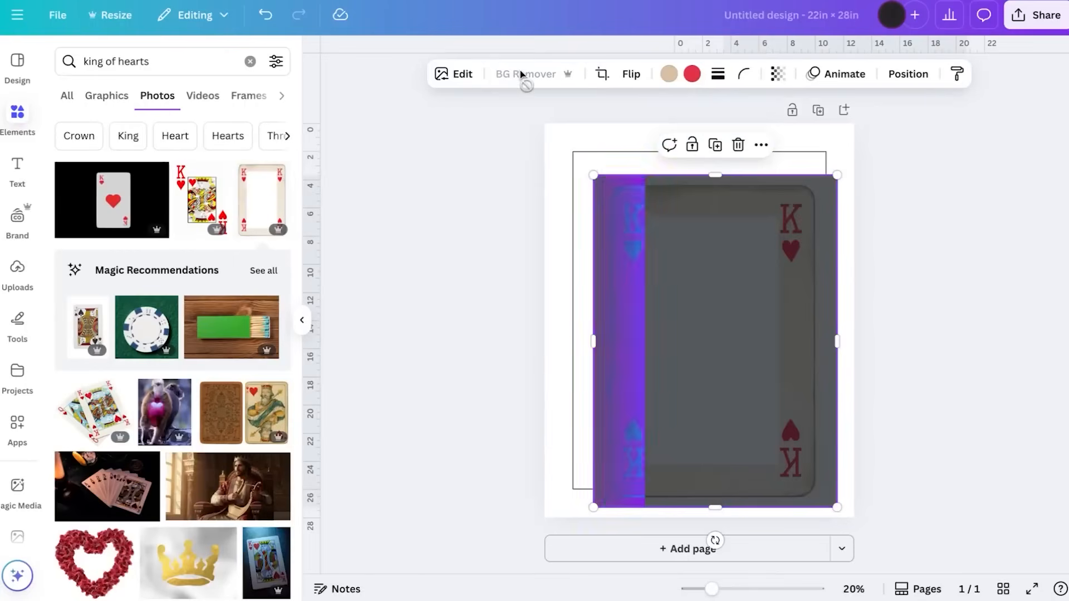
drag(837, 175, 702, 359)
drag(689, 436, 774, 324)
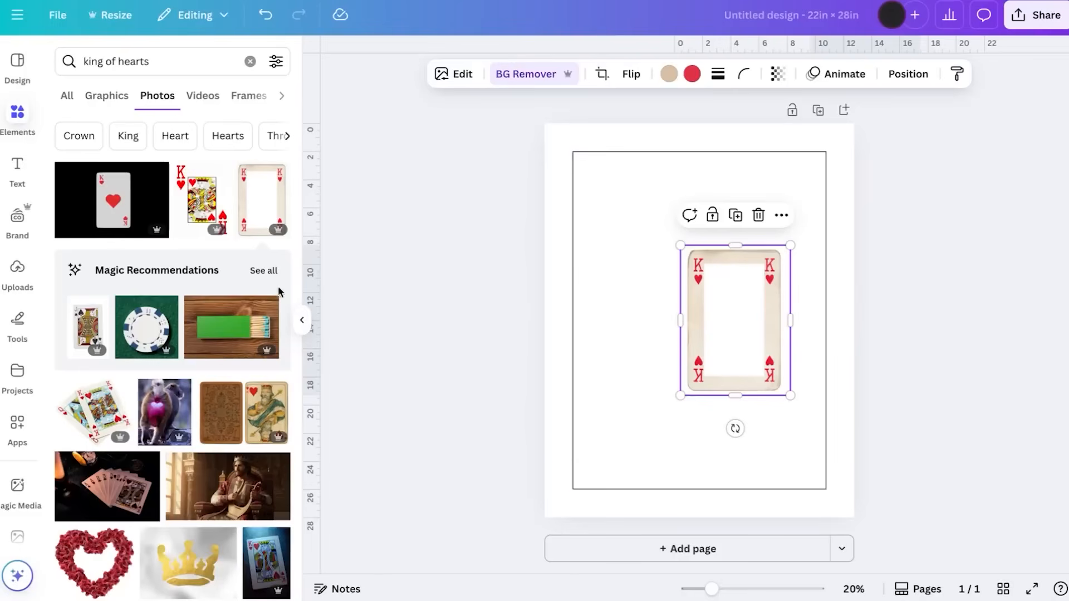
Browse all the king card's Magic Recommendations and add the matching queen of hearts frame with the blank center
click(264, 271)
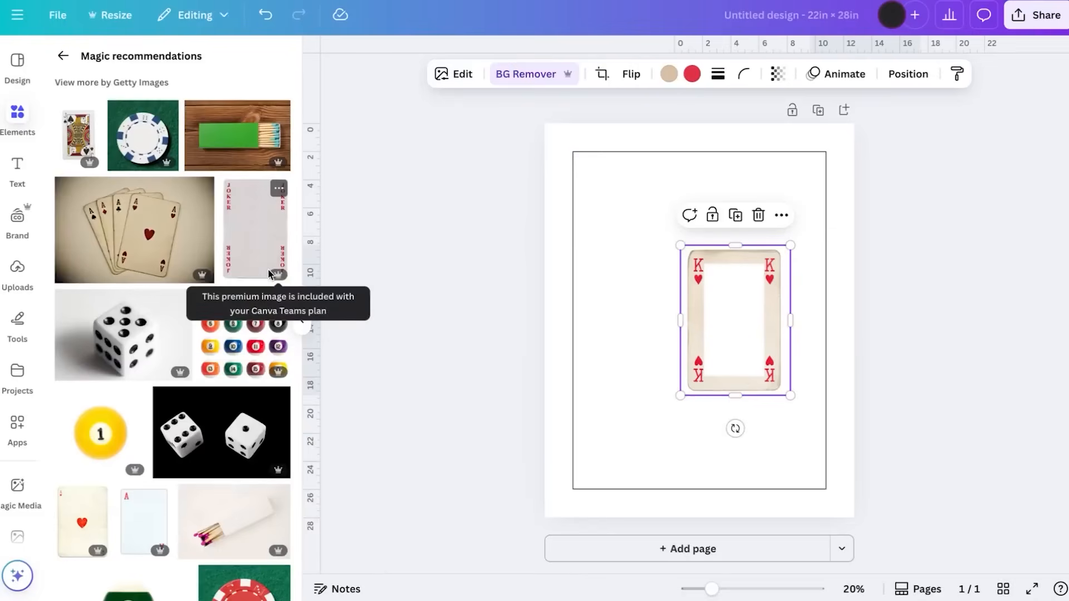
scroll(214, 273, down, 7)
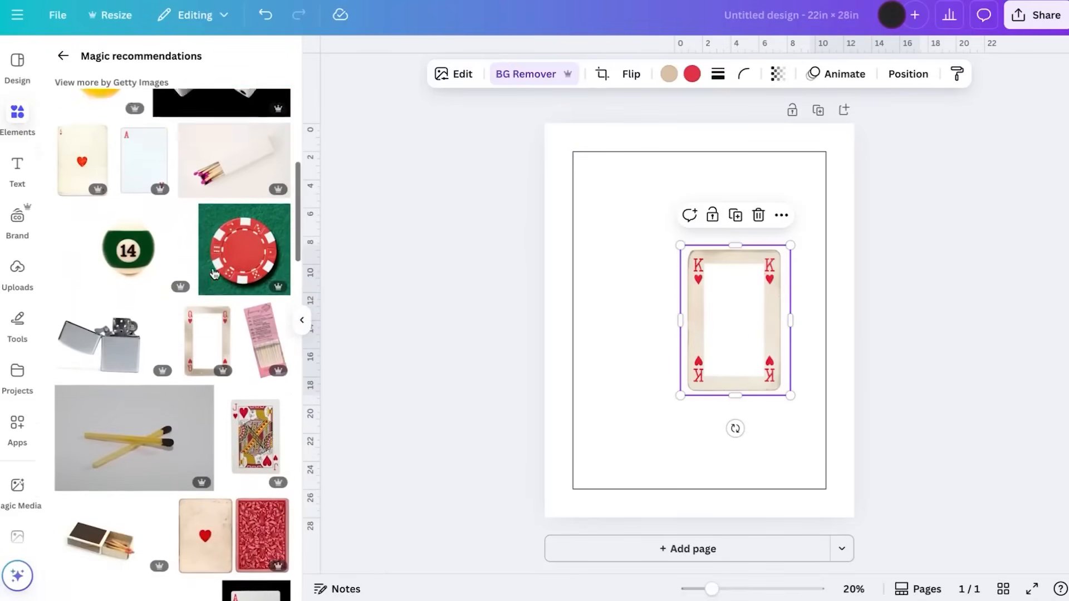
click(197, 315)
Remove the queen of hearts card's background, shrink it and place it overlapping the left side of the king card
click(528, 74)
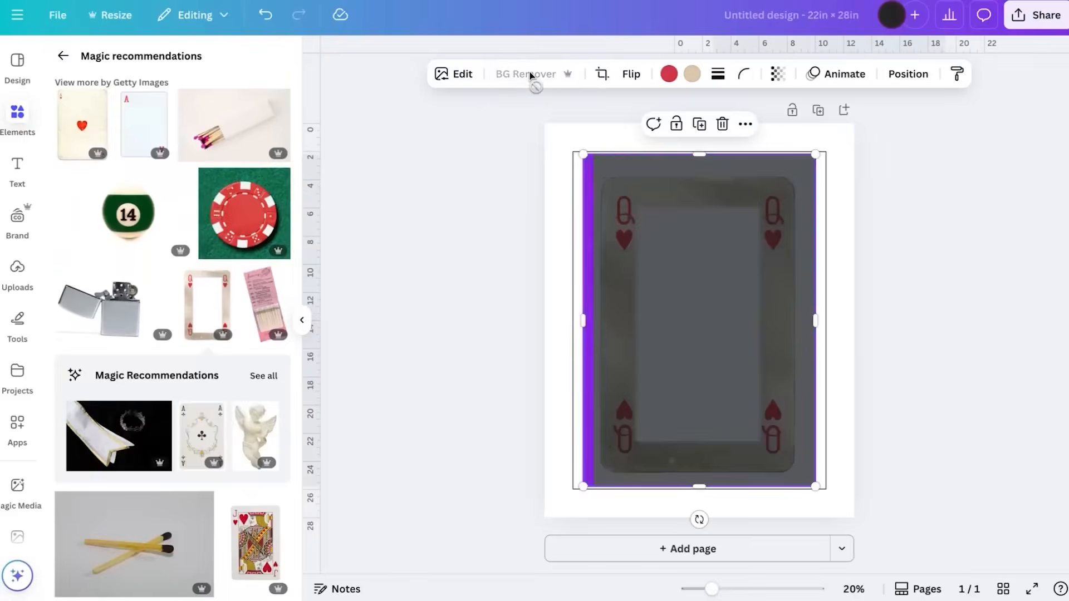
drag(697, 154, 699, 169)
drag(812, 169, 685, 346)
drag(635, 398, 679, 308)
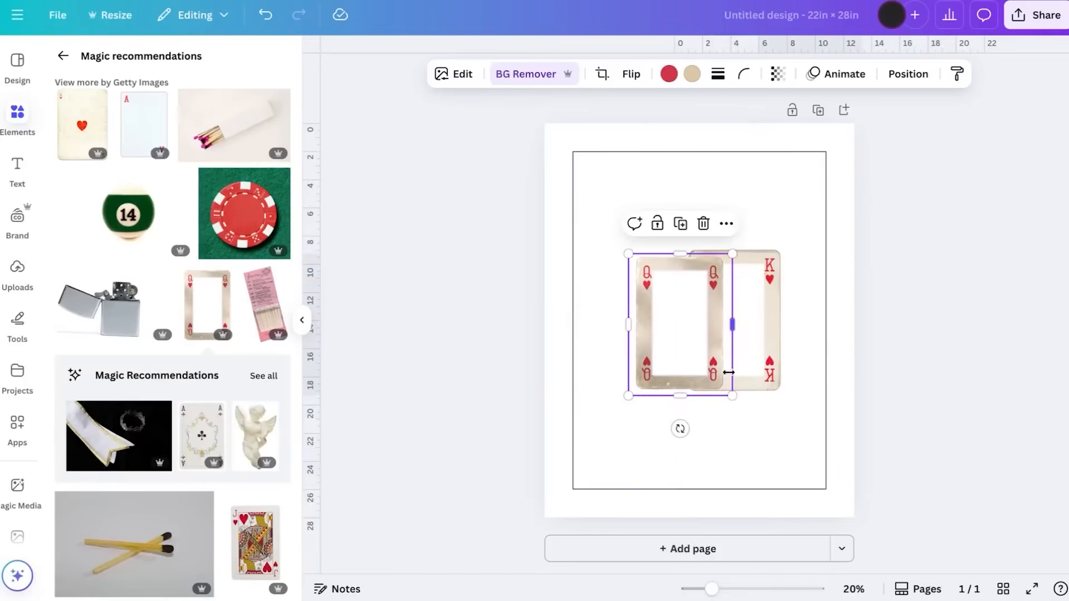
drag(731, 393, 722, 399)
Shrink the king card and move it toward the outline's right edge, then tilt the queen counterclockwise against its lower left side
click(767, 318)
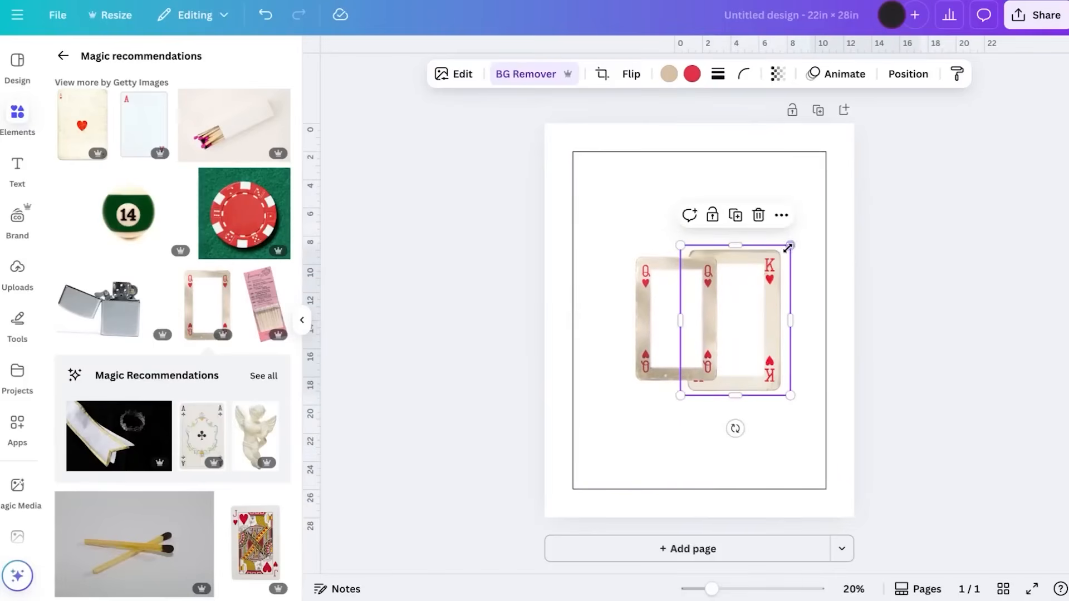
drag(790, 245, 777, 262)
drag(762, 315, 799, 305)
click(680, 341)
drag(680, 341, 718, 362)
drag(720, 439, 742, 440)
drag(718, 384, 690, 386)
click(756, 447)
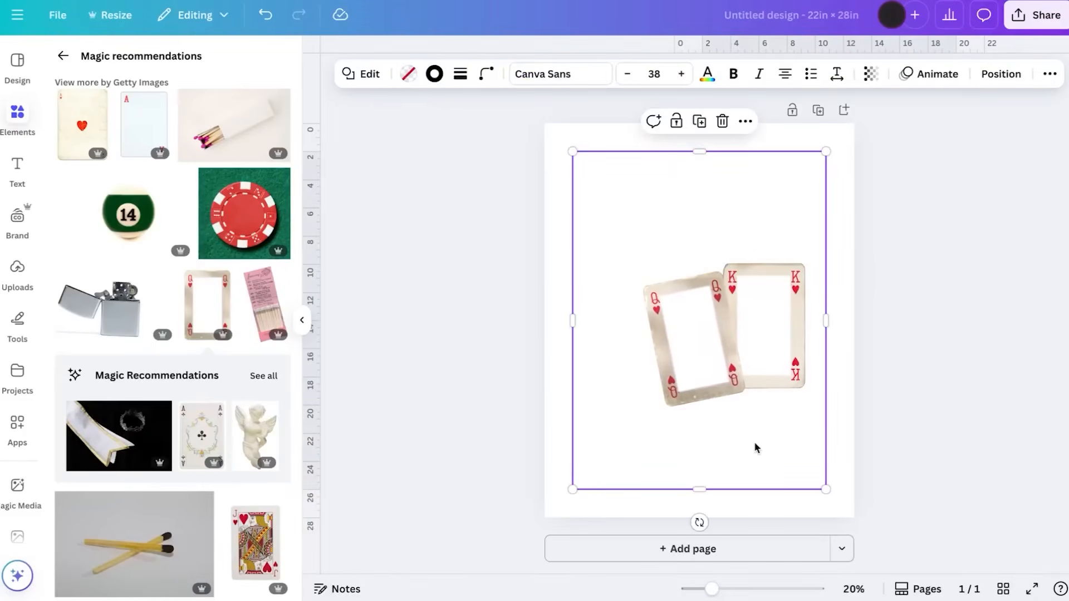
Leave the Magic Recommendations and search the photos for "locket"
click(65, 57)
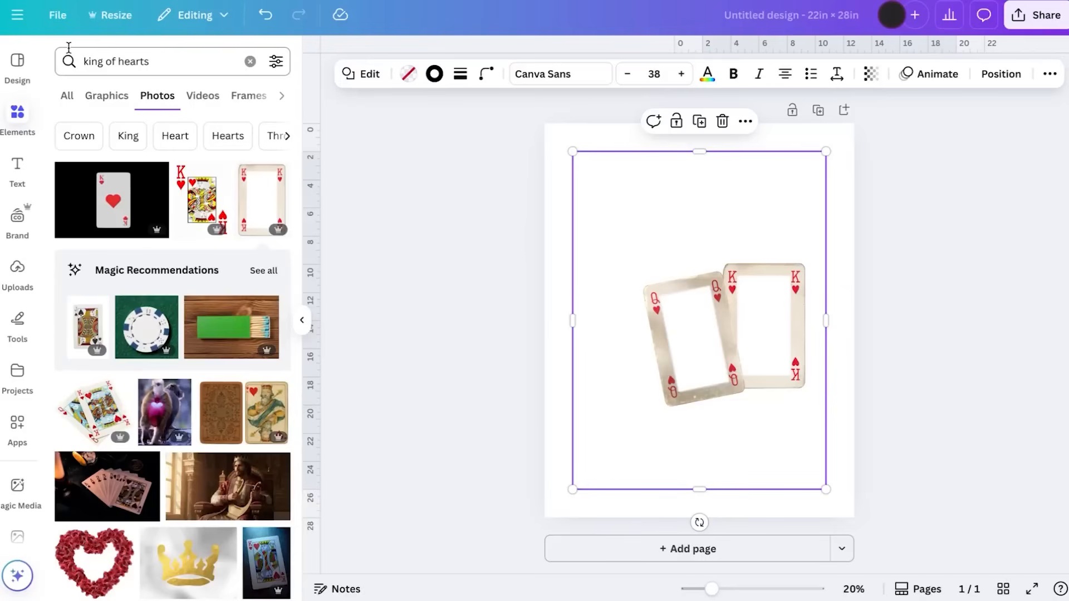
triple_click(171, 65)
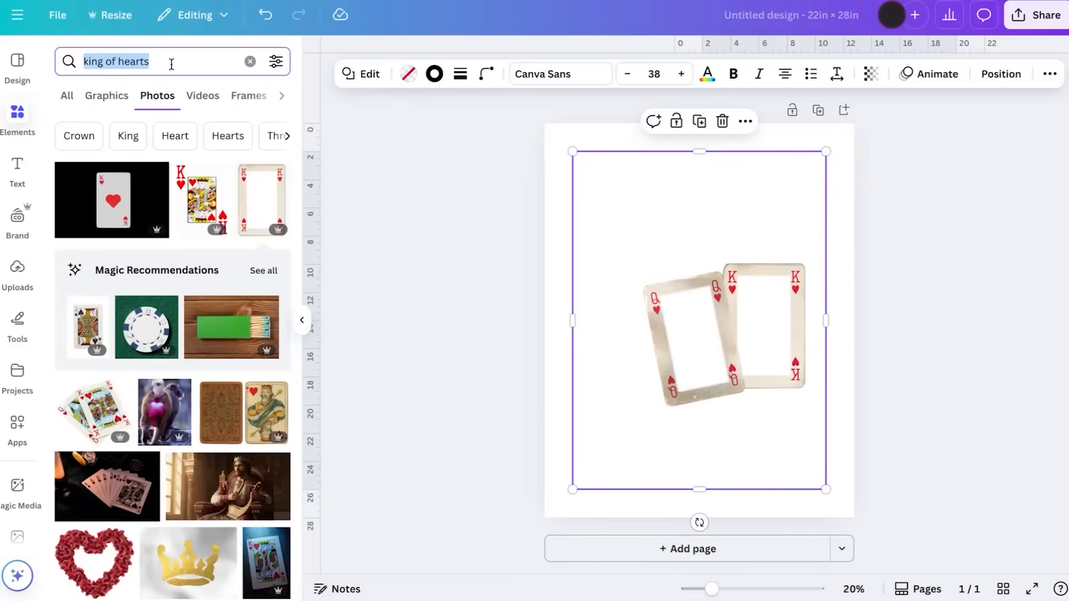
text(lo)
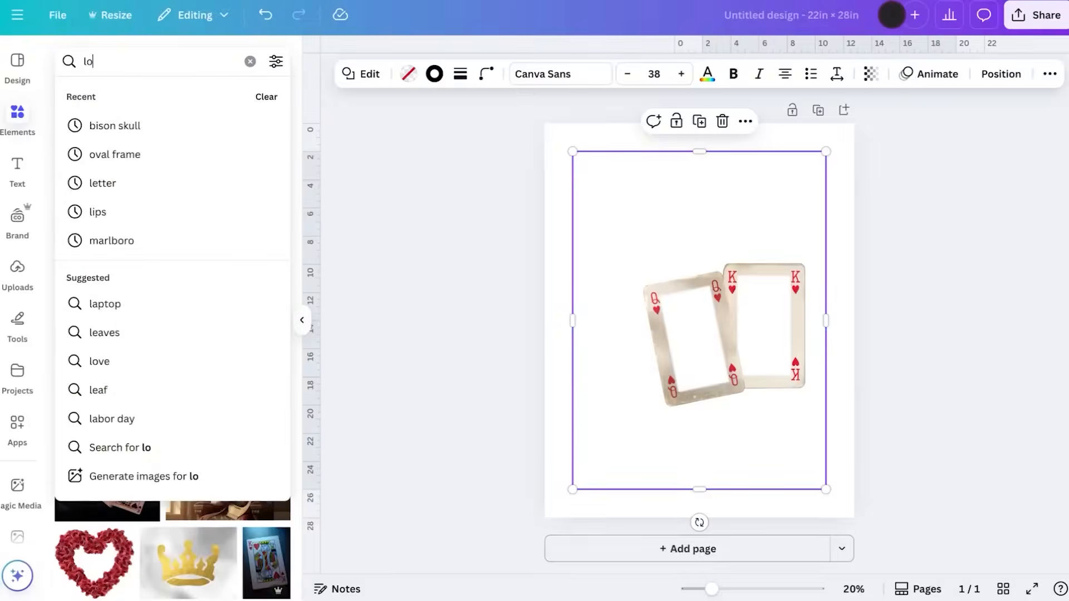
key(BackSpace)
key(BackSpace)
text(locket)
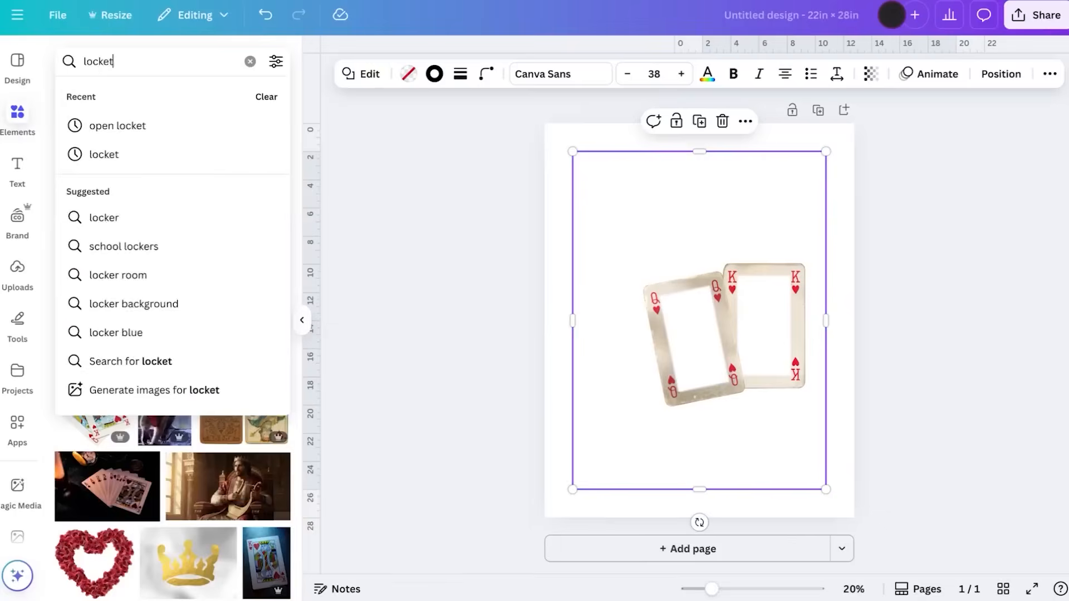
key(Return)
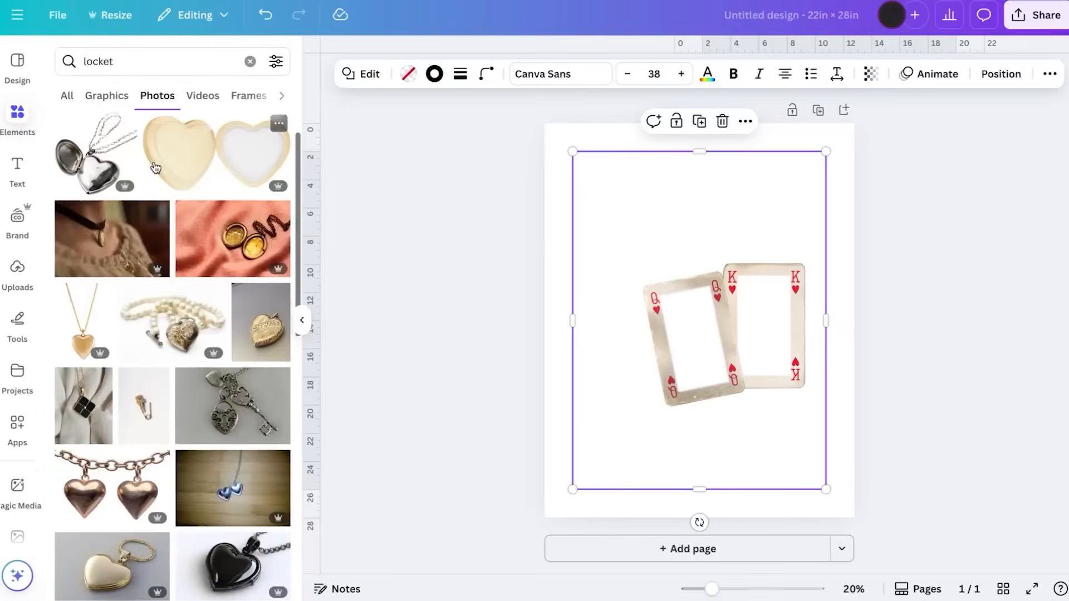
Look through the locket photos for an open locket that suits the card design
scroll(156, 168, down, 2)
scroll(156, 167, down, 4)
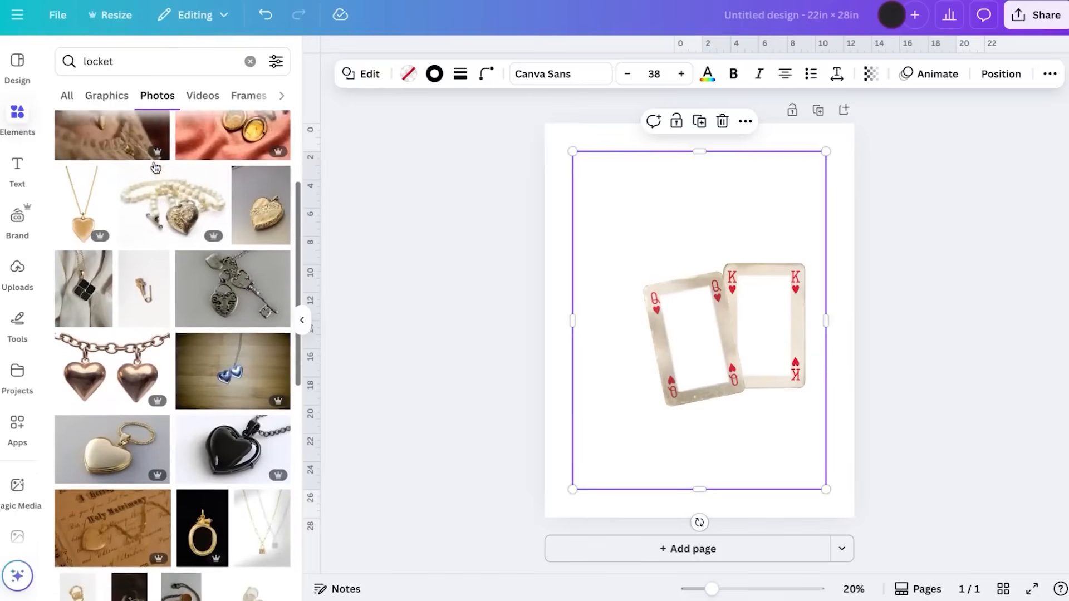
scroll(155, 167, down, 5)
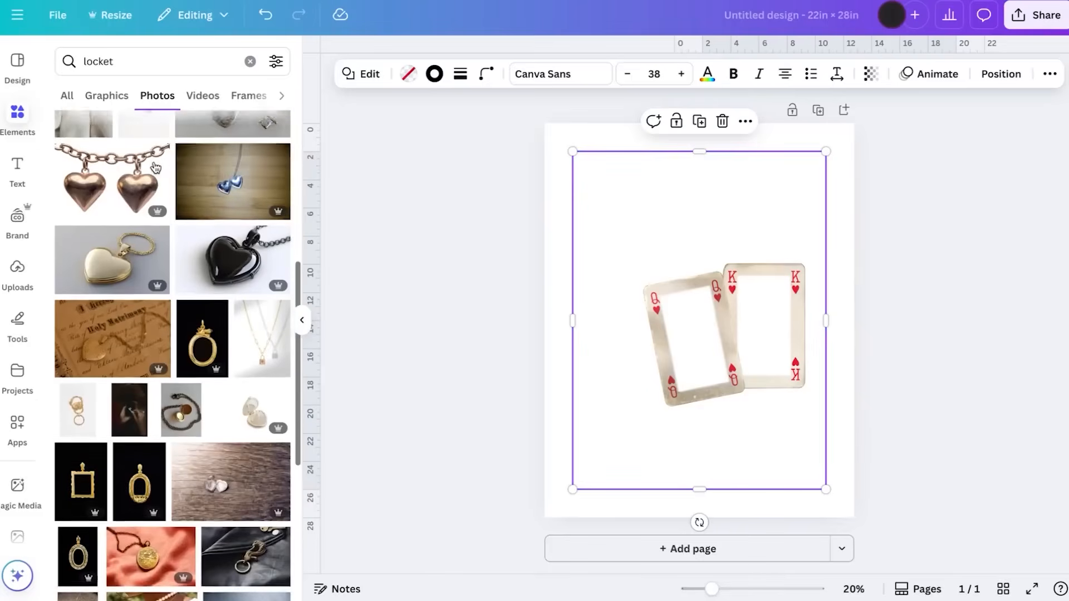
scroll(157, 167, down, 5)
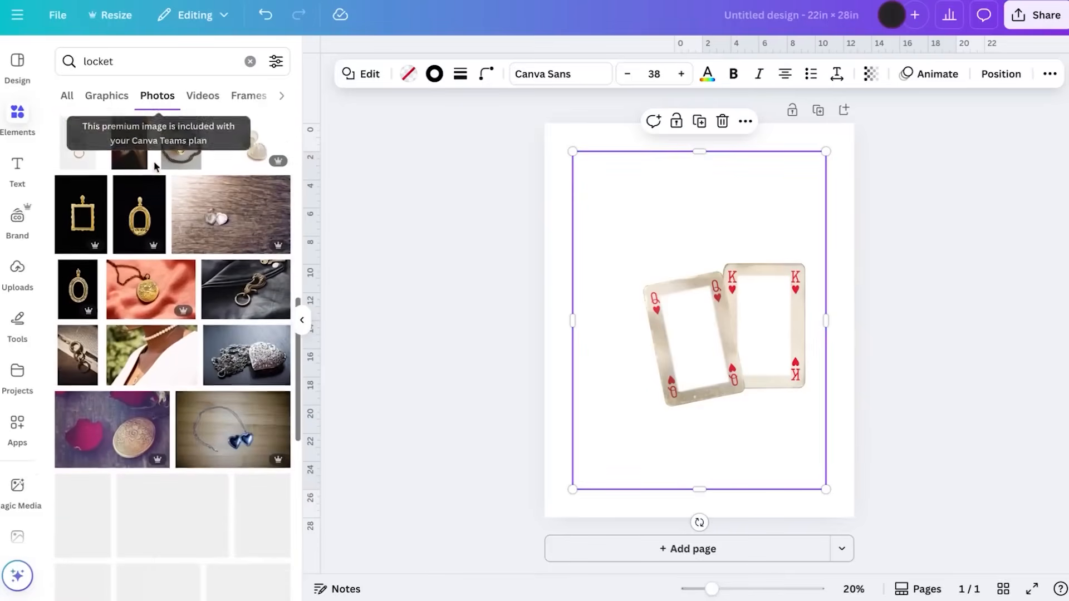
scroll(156, 168, down, 10)
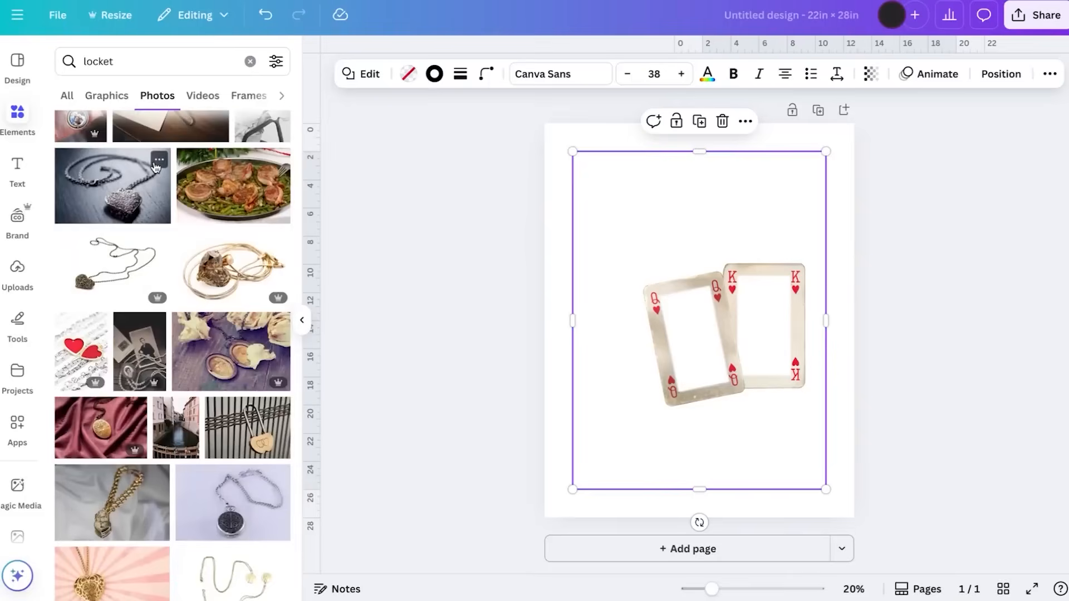
scroll(156, 167, down, 5)
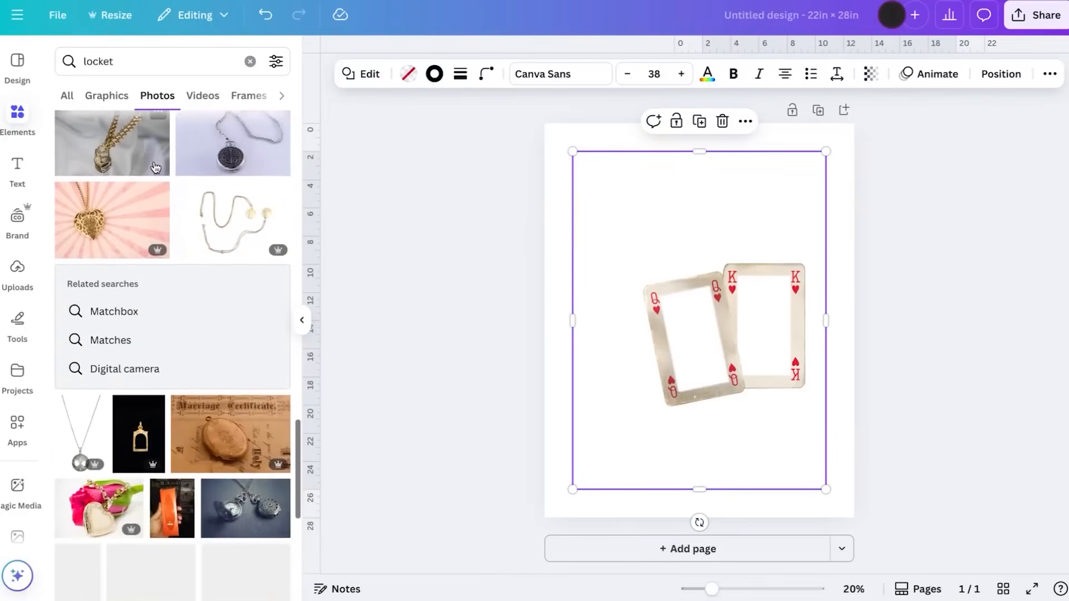
scroll(156, 166, down, 10)
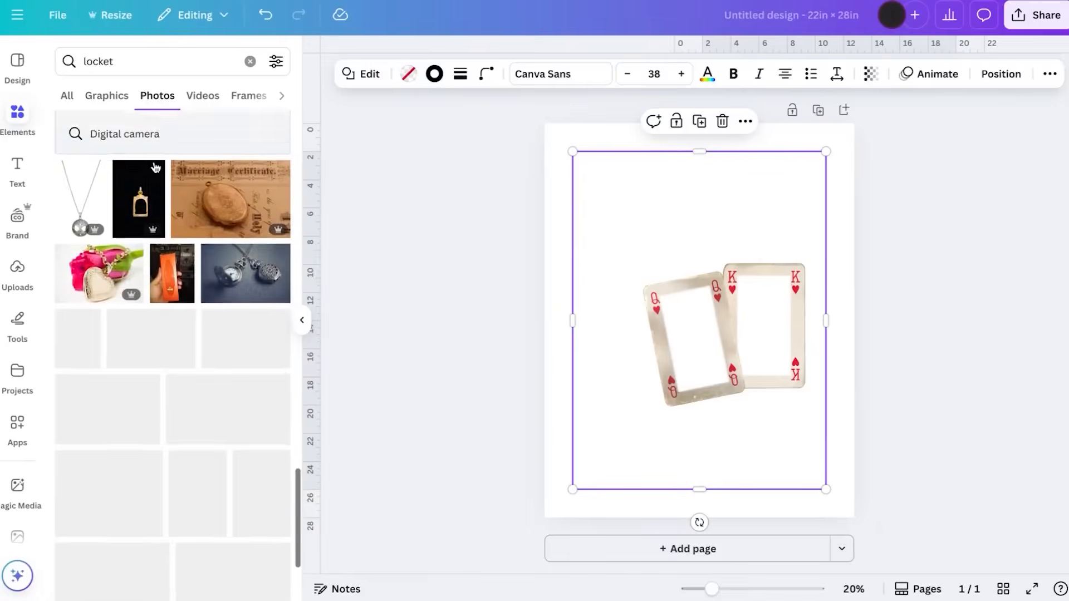
Search the elements for "open locket" and show all matching graphics
click(139, 64)
double_click(139, 65)
text(open locke)
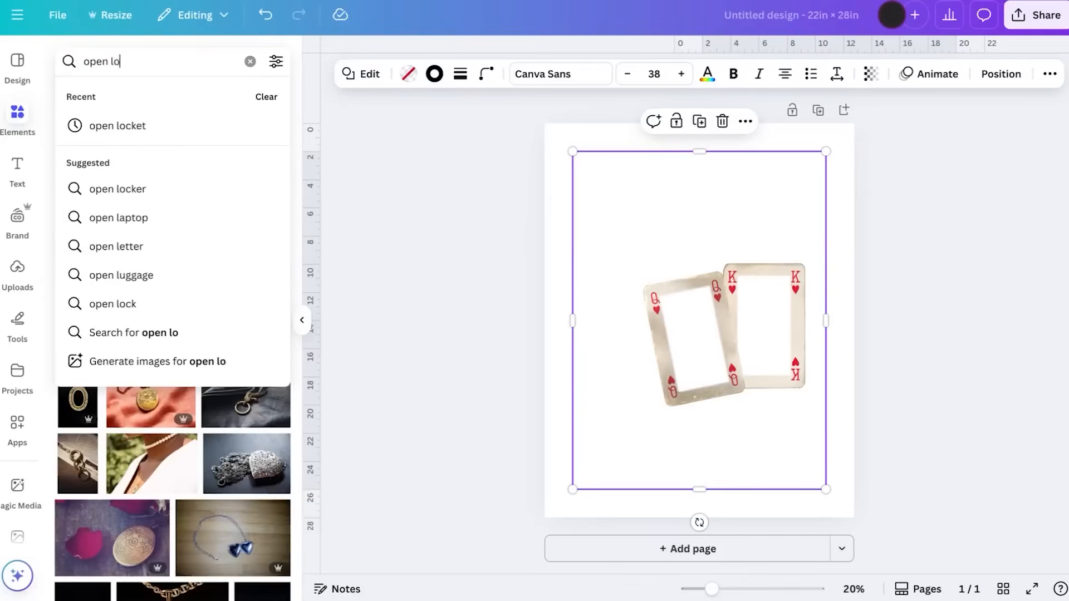
click(101, 124)
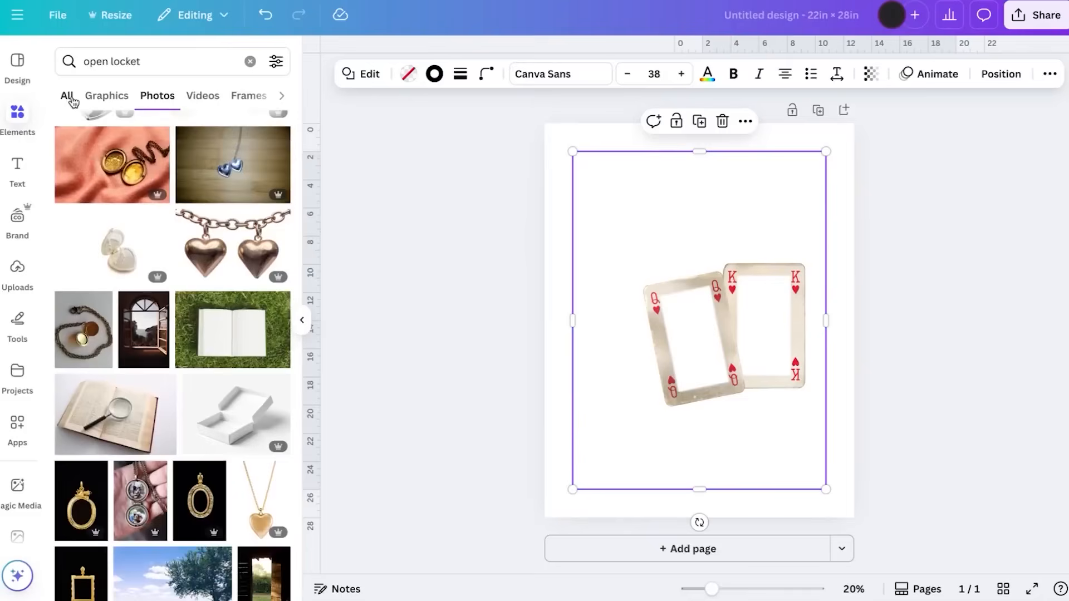
click(68, 96)
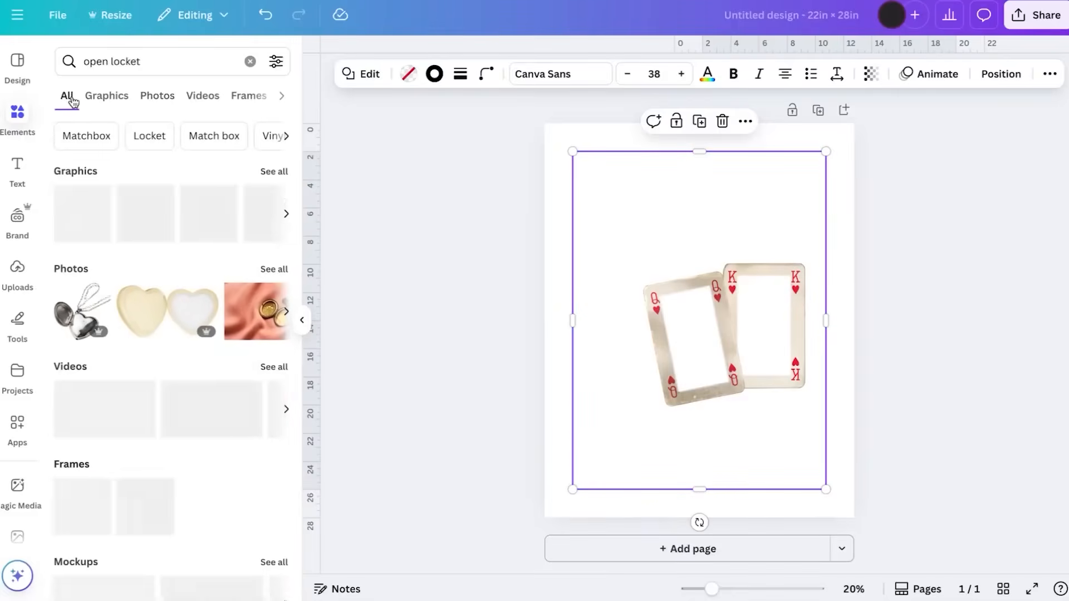
click(283, 173)
scroll(238, 232, down, 2)
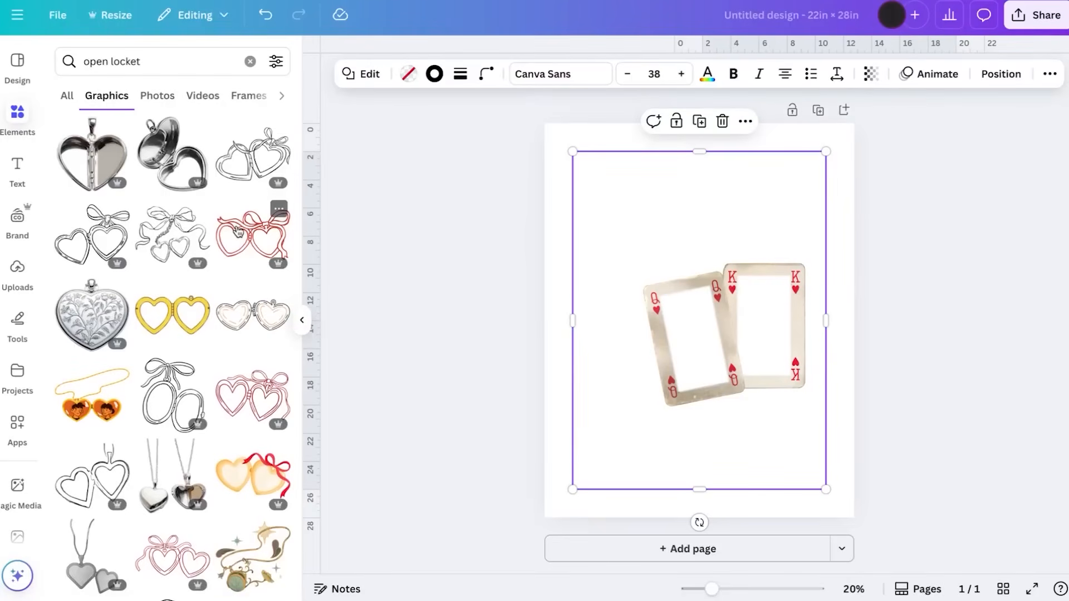
Add the red double-heart locket with the bow, shrink it, tilt it clockwise and place it below the king card
click(238, 231)
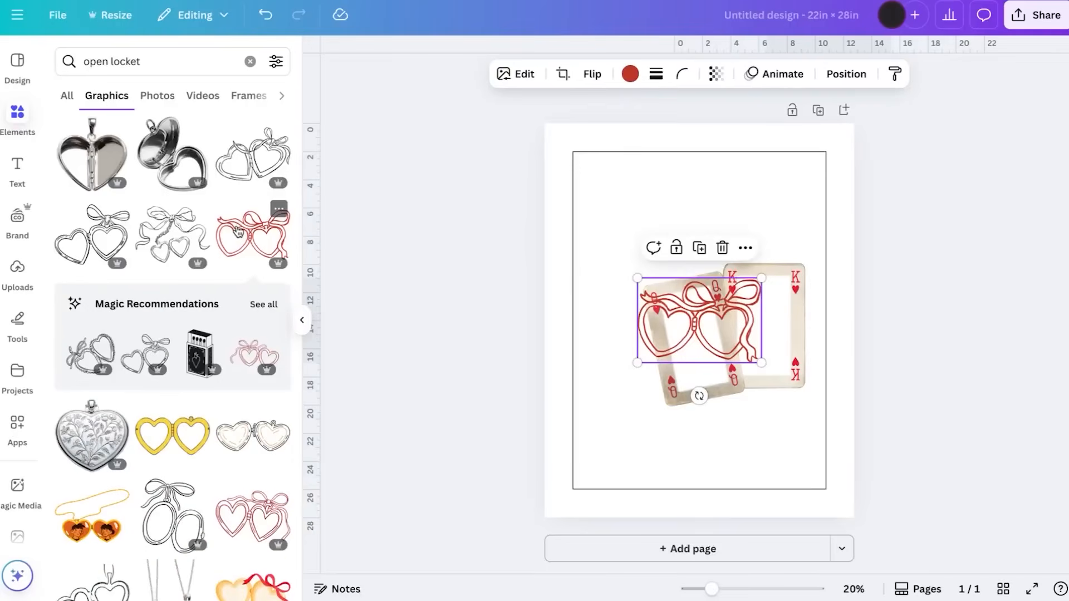
drag(753, 350, 787, 423)
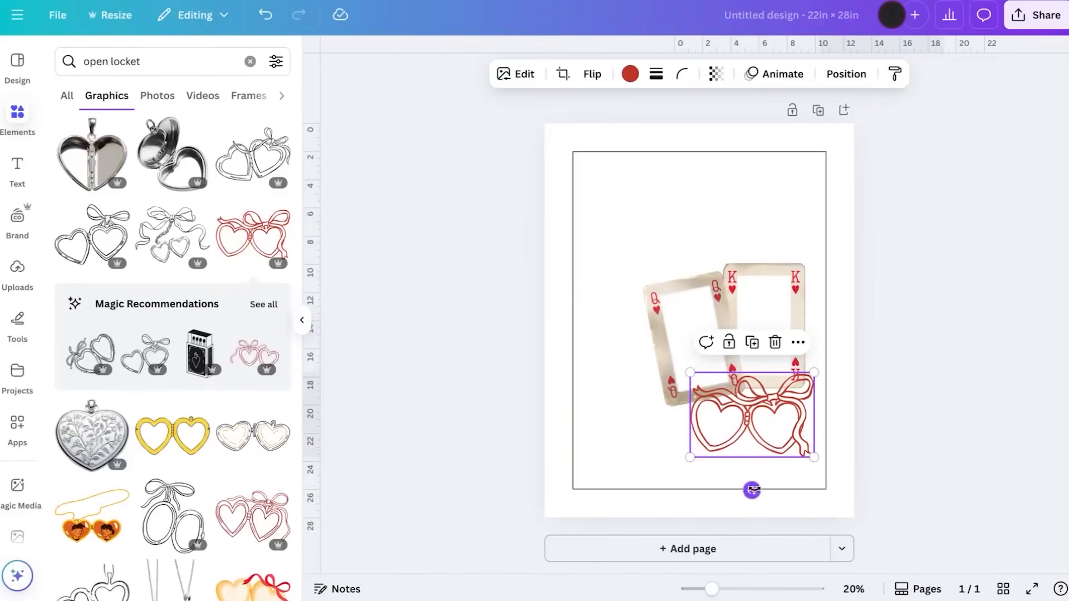
drag(752, 491, 730, 488)
drag(773, 443, 777, 465)
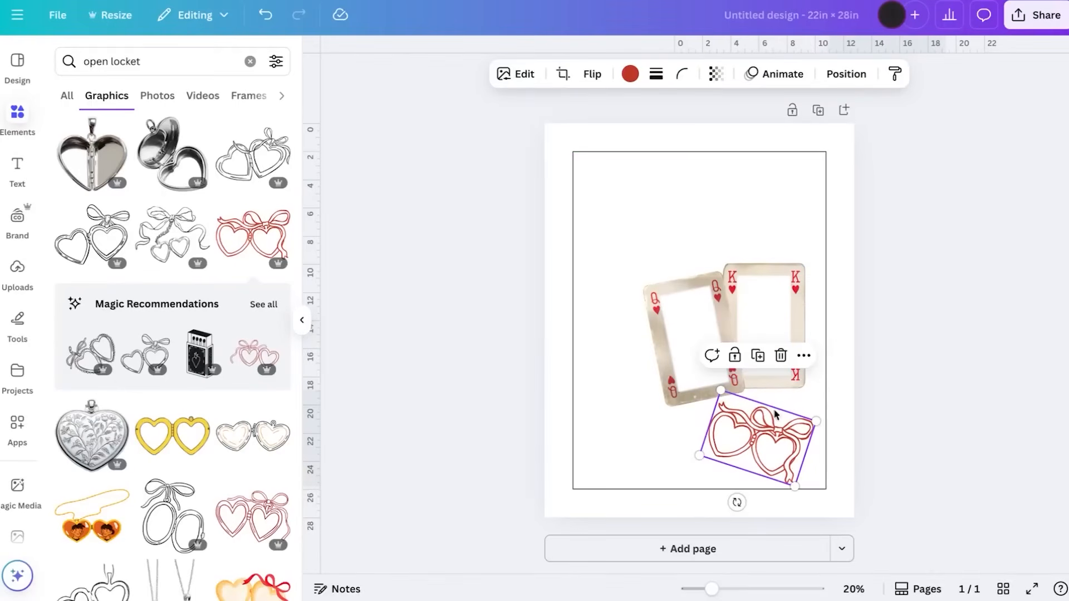
click(960, 245)
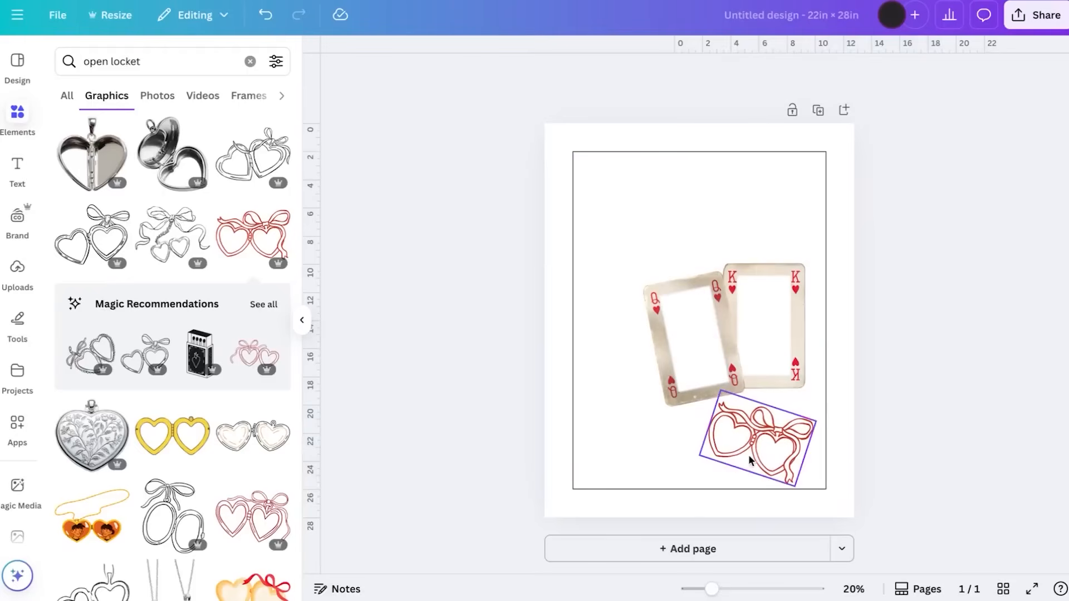
Browse more open locket graphics and delete the red double-heart locket from the page
scroll(198, 446, down, 5)
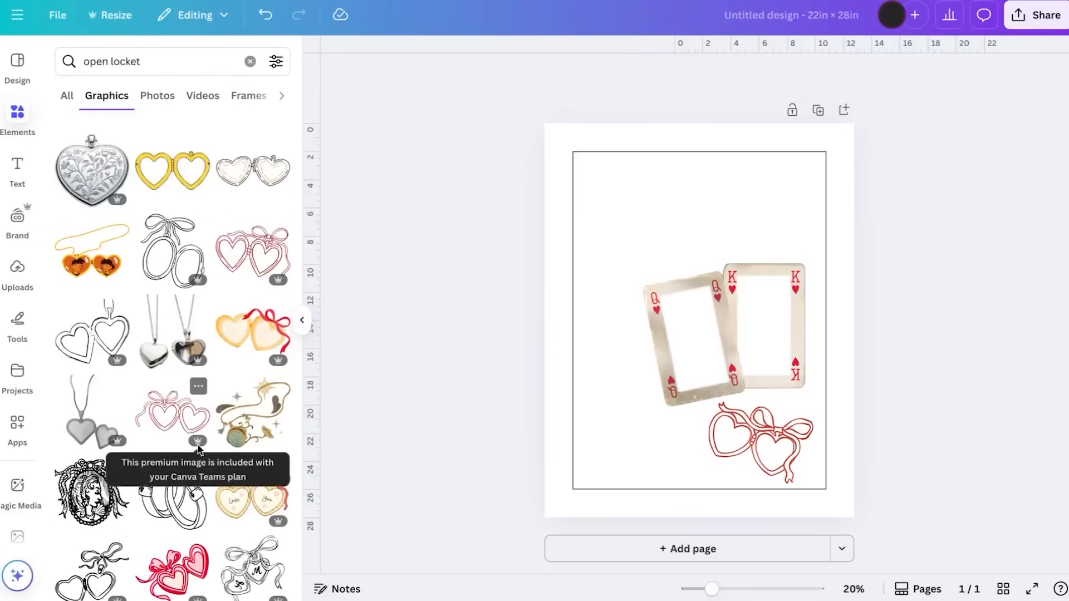
scroll(198, 445, down, 3)
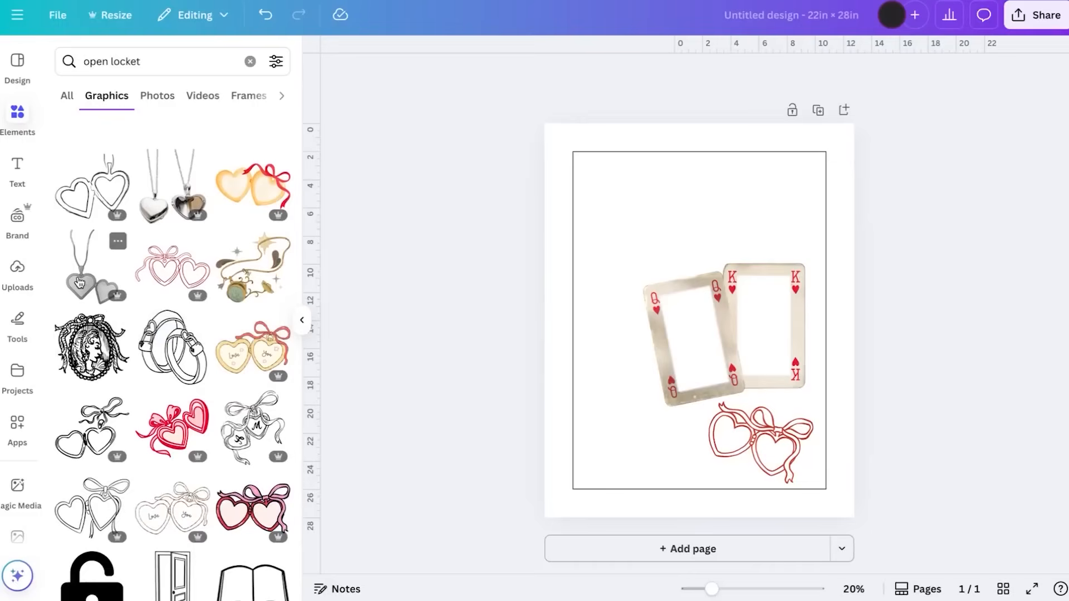
scroll(223, 434, down, 6)
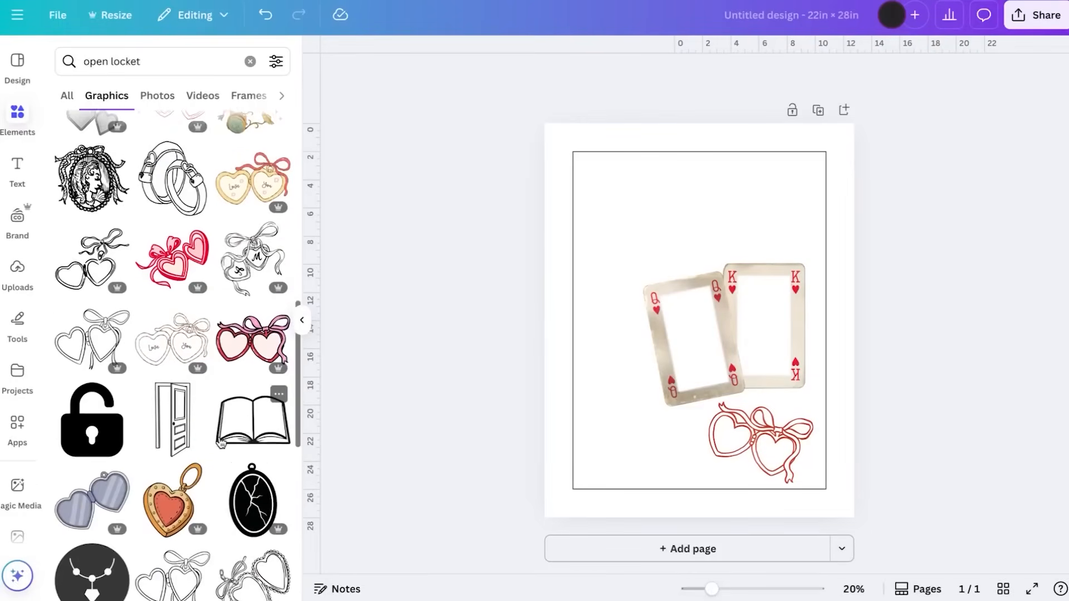
scroll(221, 443, up, 8)
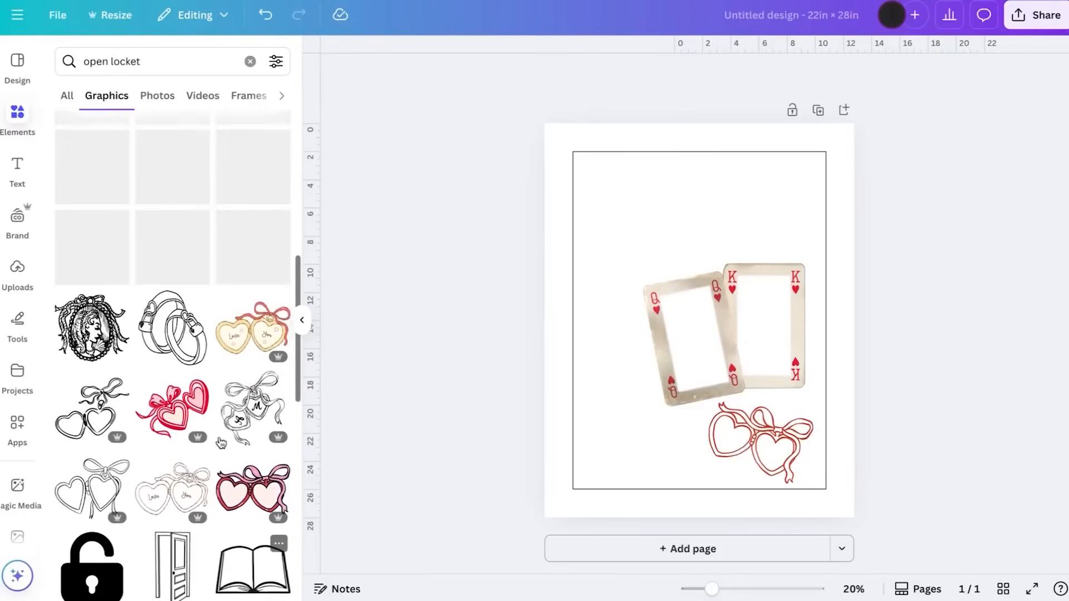
click(777, 446)
key(Delete)
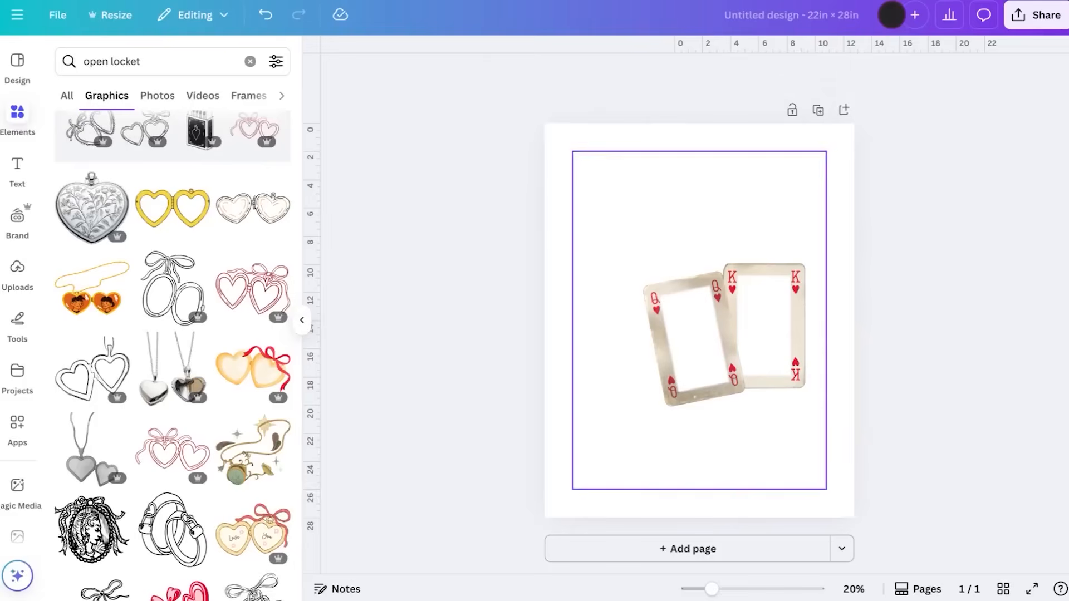
Add the silver open heart locket graphic, shrink it, tilt it clockwise and place it below the king card
scroll(81, 243, up, 5)
click(67, 96)
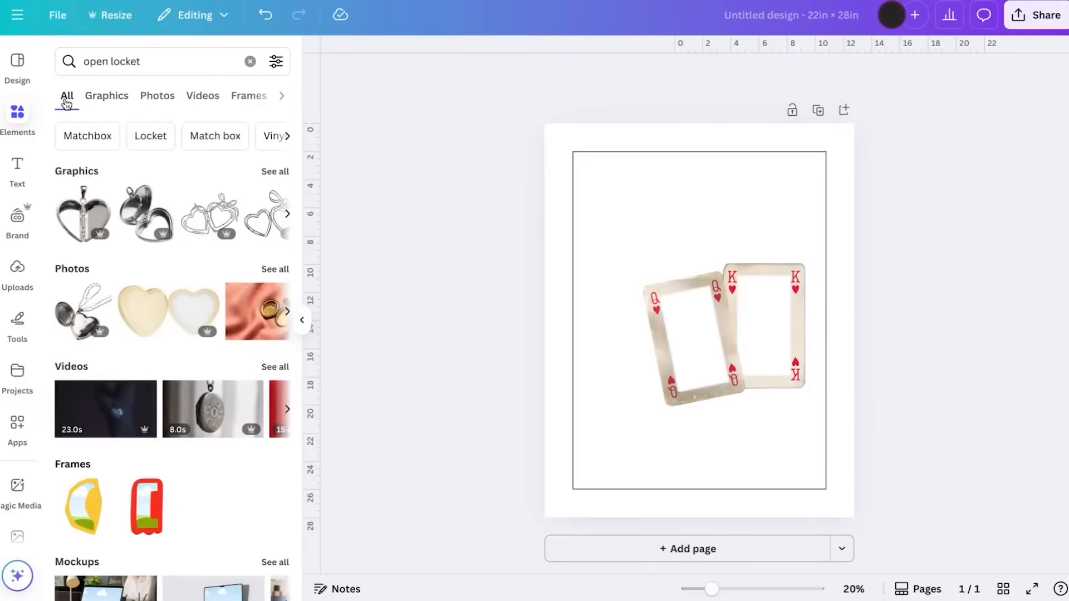
click(82, 214)
drag(688, 322, 688, 375)
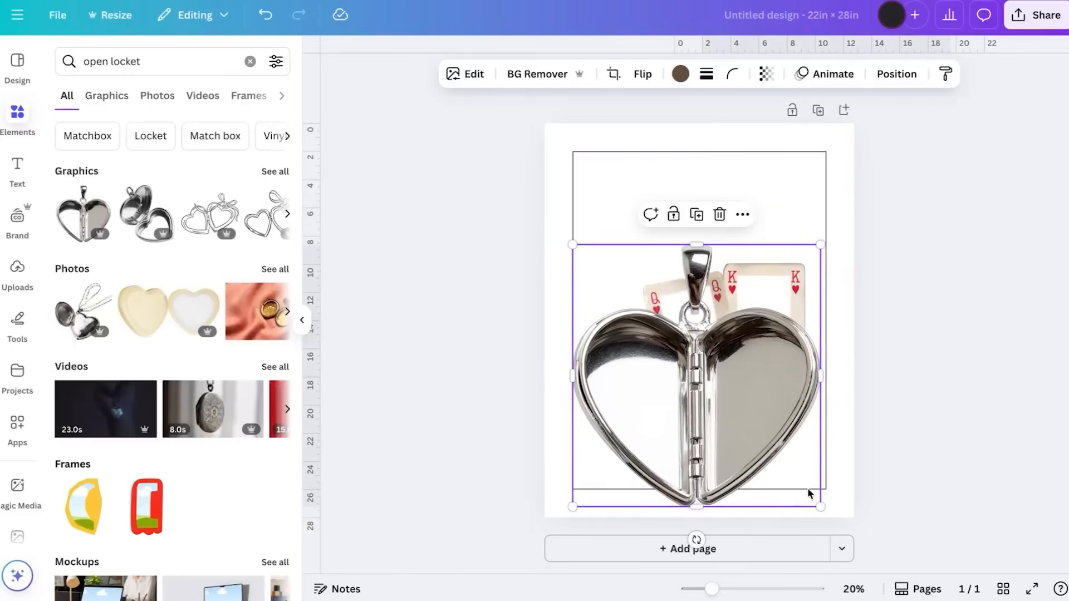
drag(820, 507, 718, 405)
drag(665, 351, 782, 451)
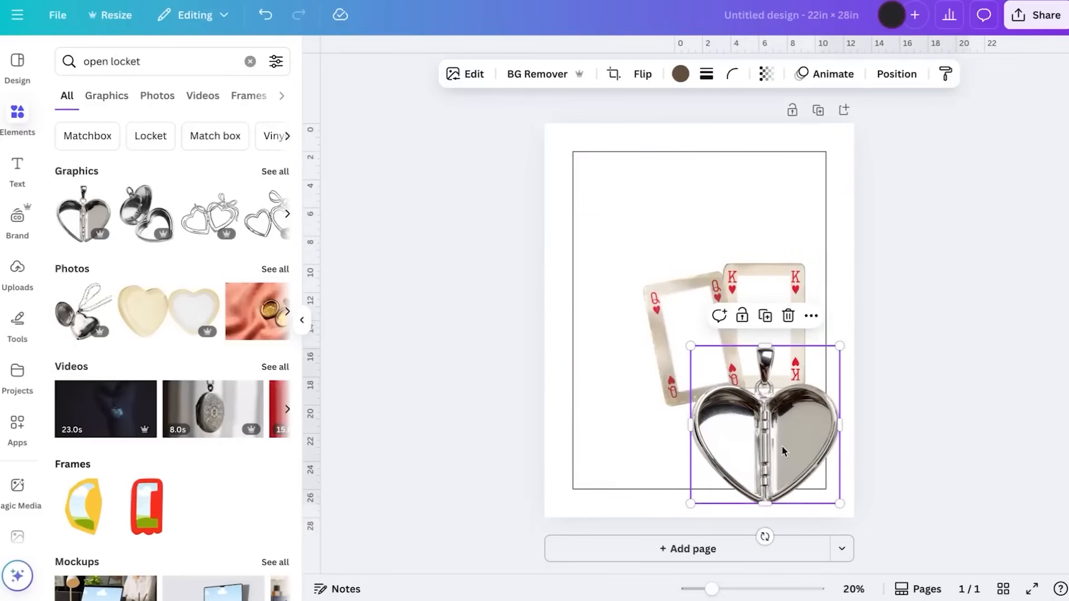
drag(764, 535, 704, 517)
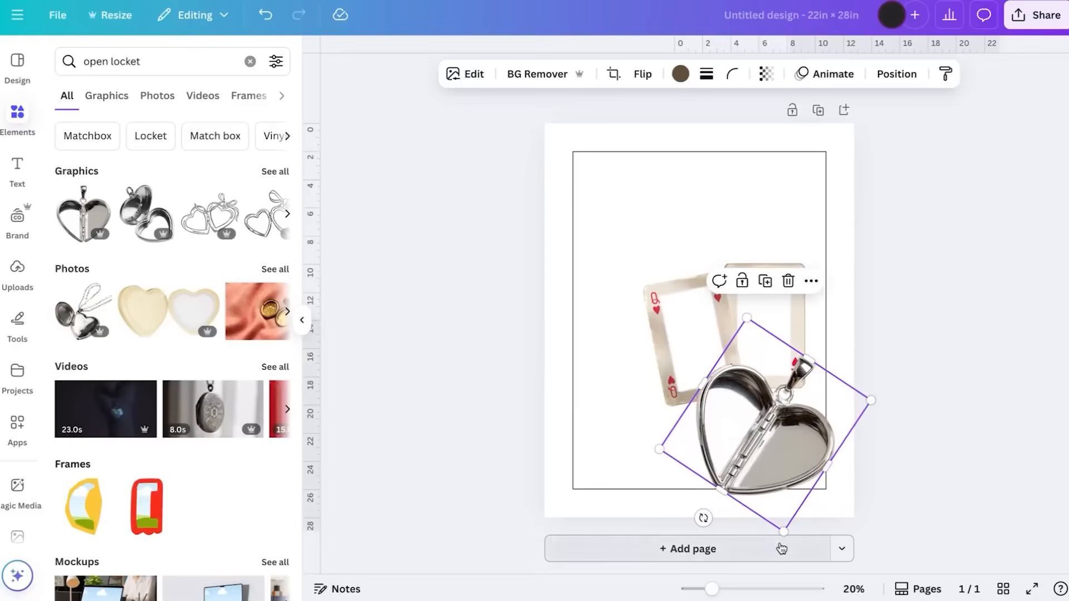
drag(783, 533, 777, 502)
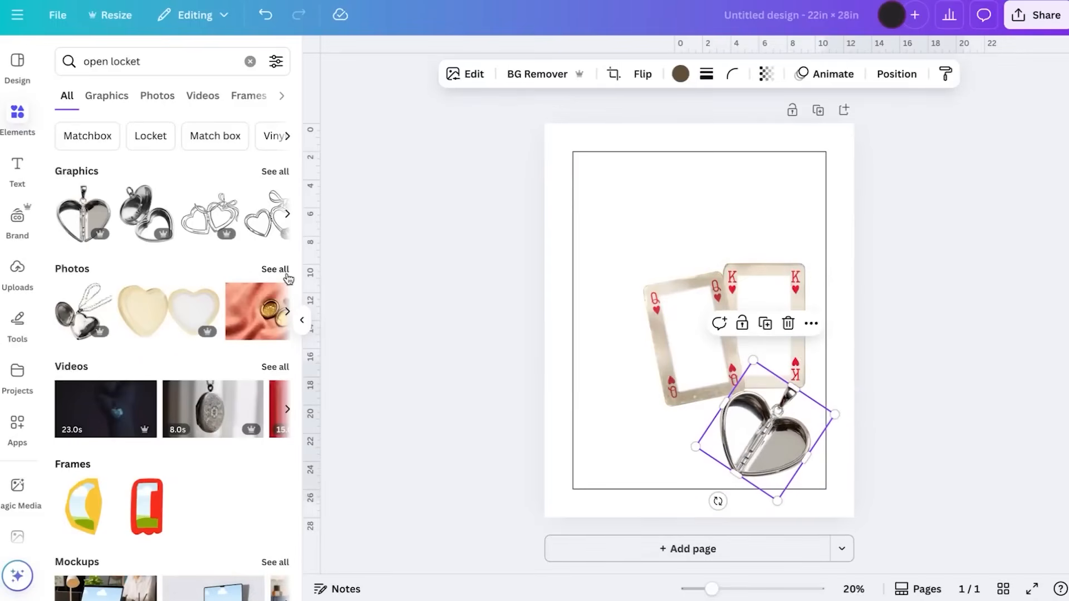
Add the photo of the gold open oval locket on pink fabric and remove its background
scroll(234, 306, right, 2)
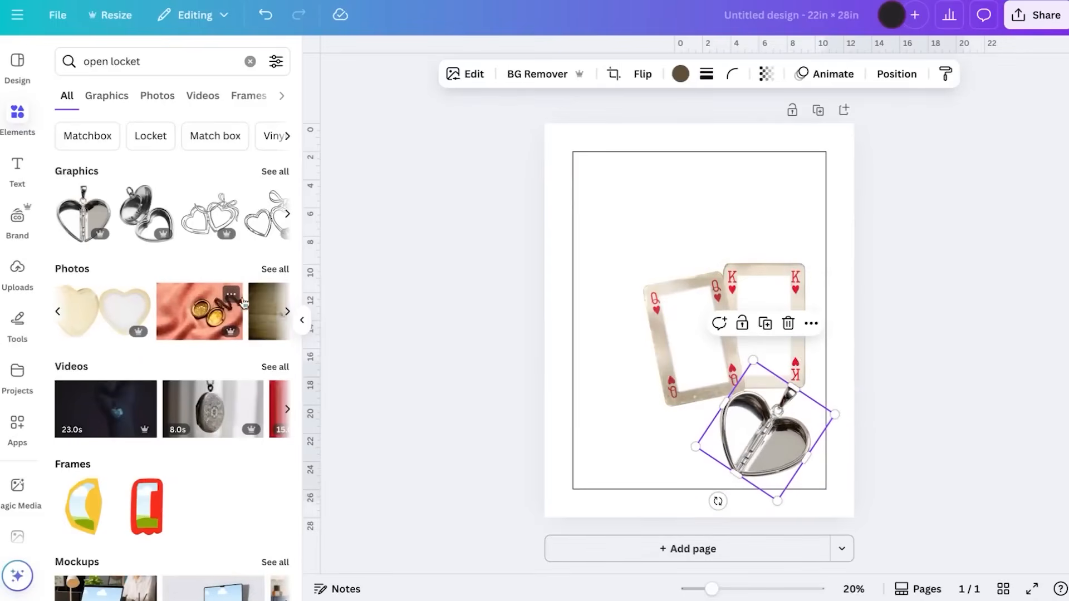
click(172, 319)
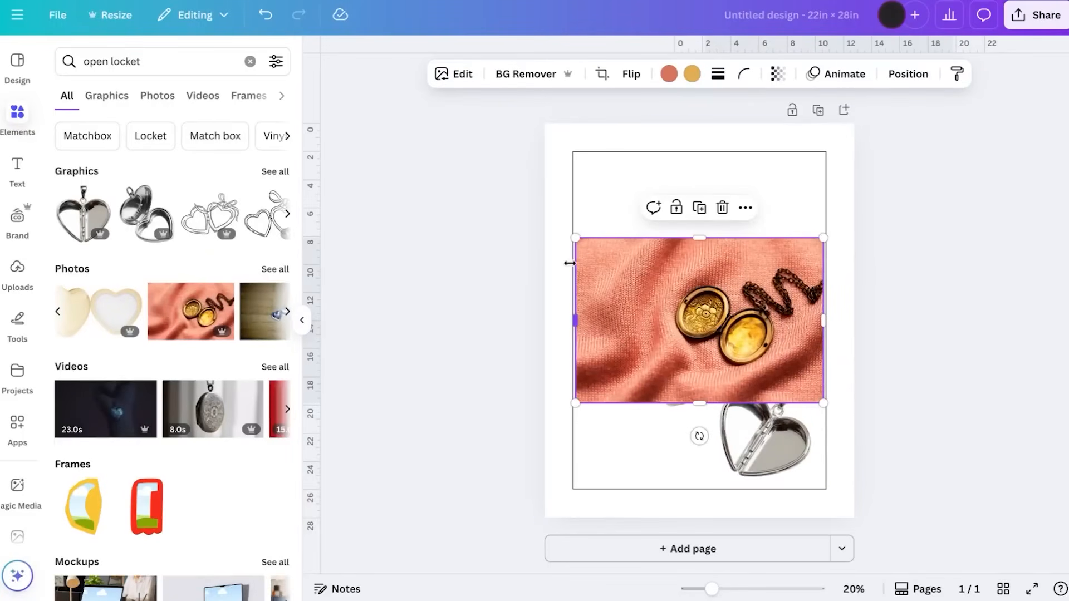
click(527, 82)
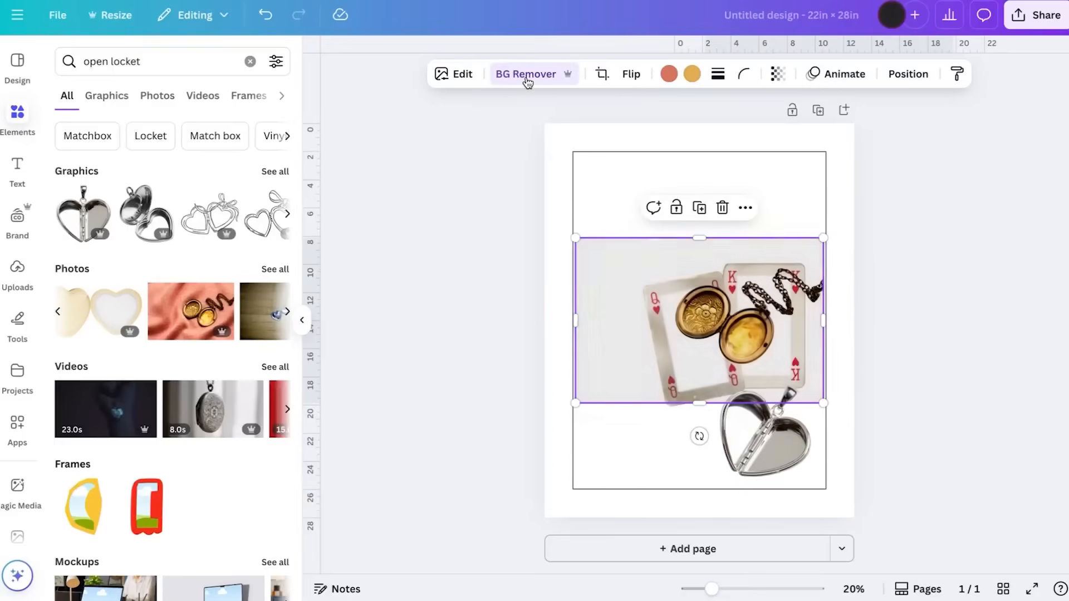
Add a second page and move the silver heart locket onto it
drag(773, 472, 651, 466)
click(723, 550)
scroll(673, 408, up, 4)
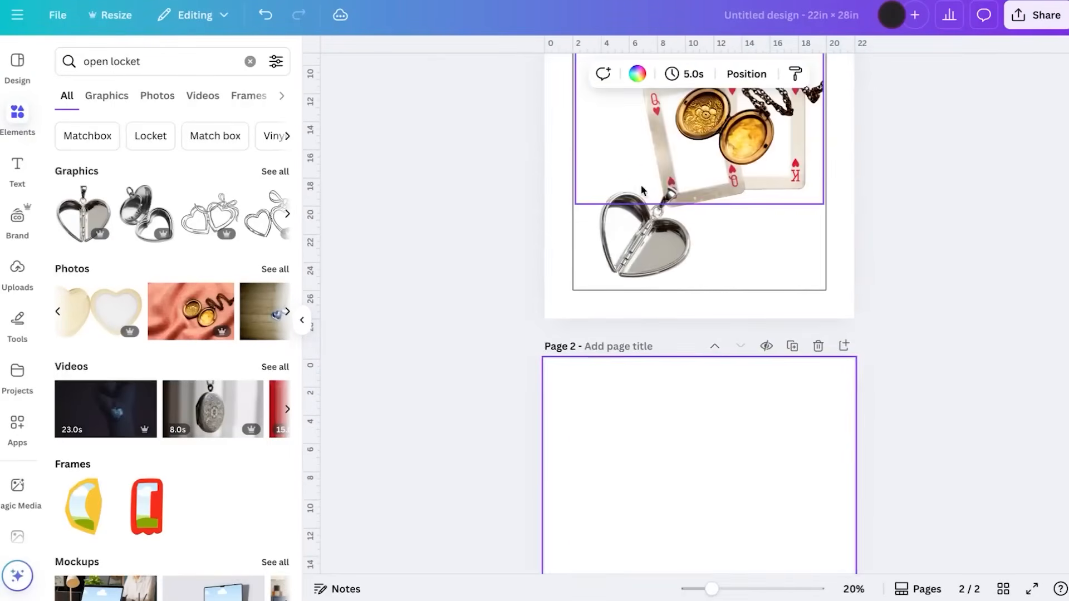
click(642, 230)
key(ctrl+x)
click(644, 452)
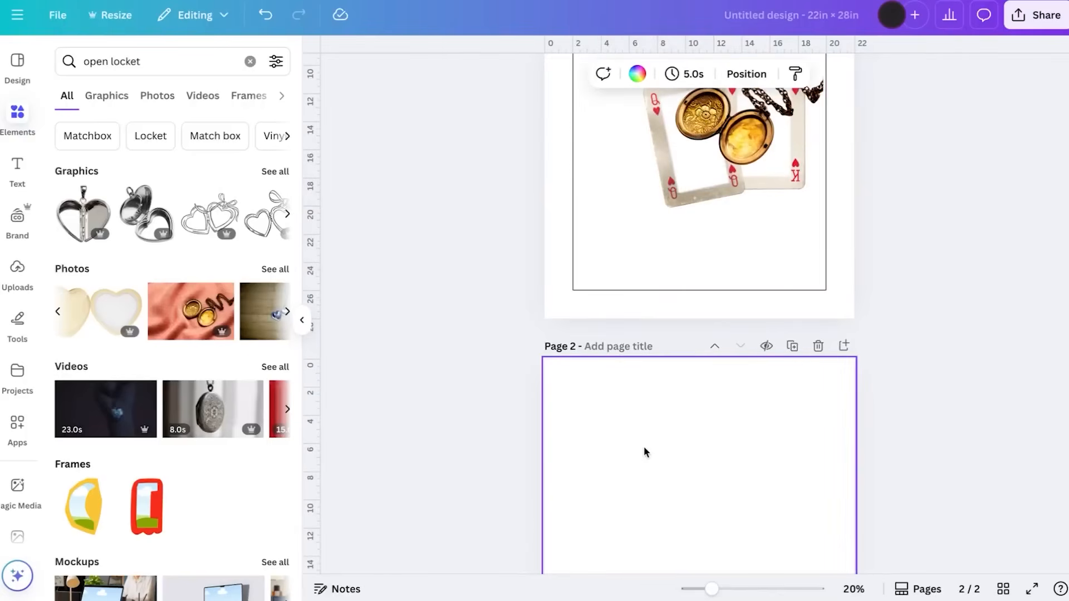
key(ctrl+v)
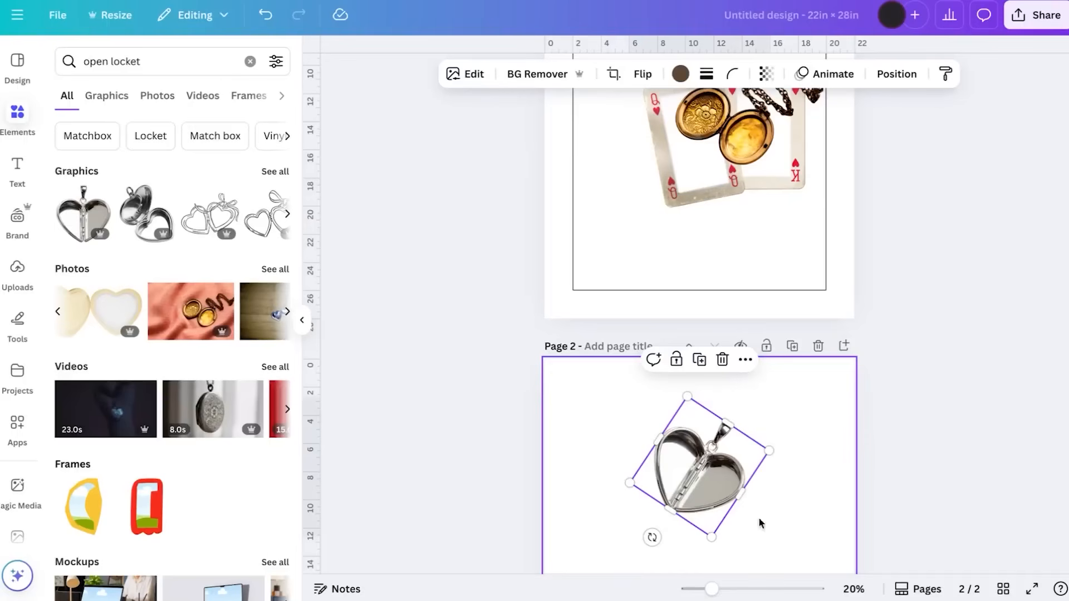
Place the gold locket below the king card, crop the empty area beside it and shrink it slightly
scroll(723, 451, up, 2)
drag(730, 251, 761, 355)
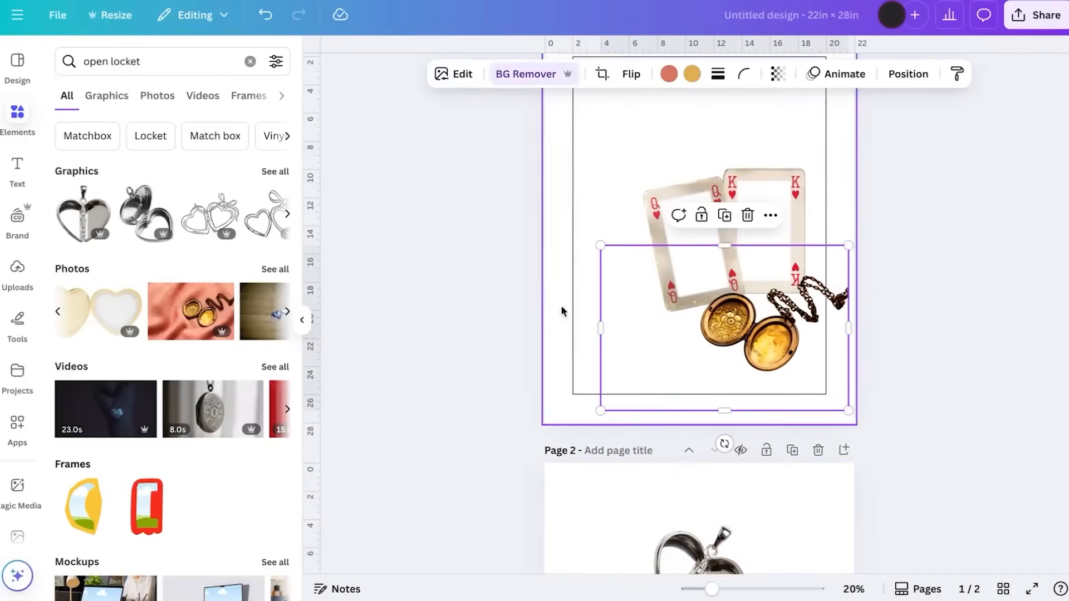
drag(602, 329, 696, 332)
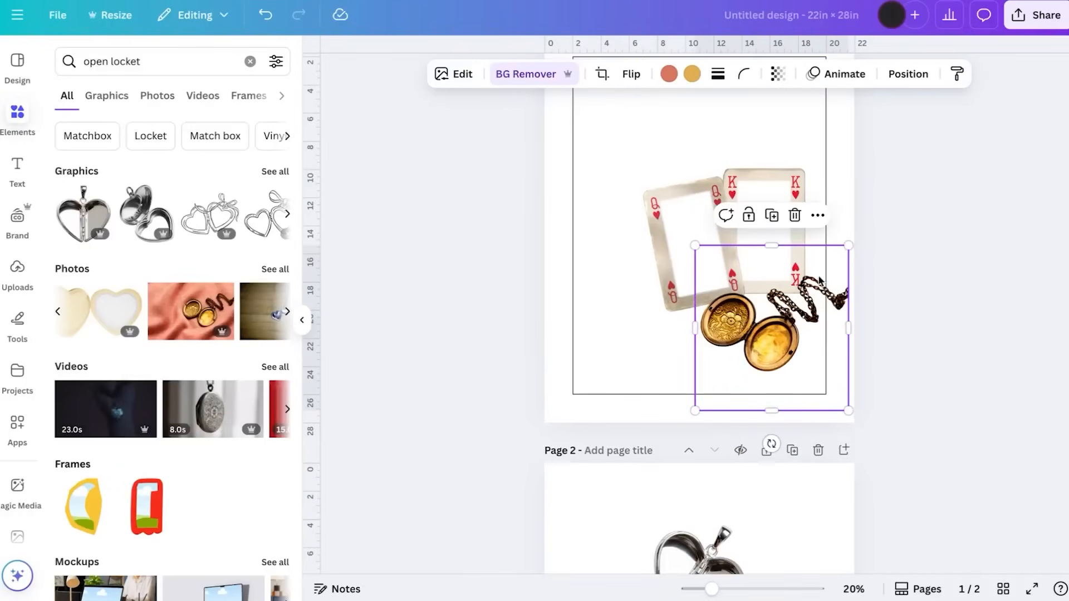
drag(847, 246, 829, 265)
drag(773, 327, 773, 328)
click(873, 324)
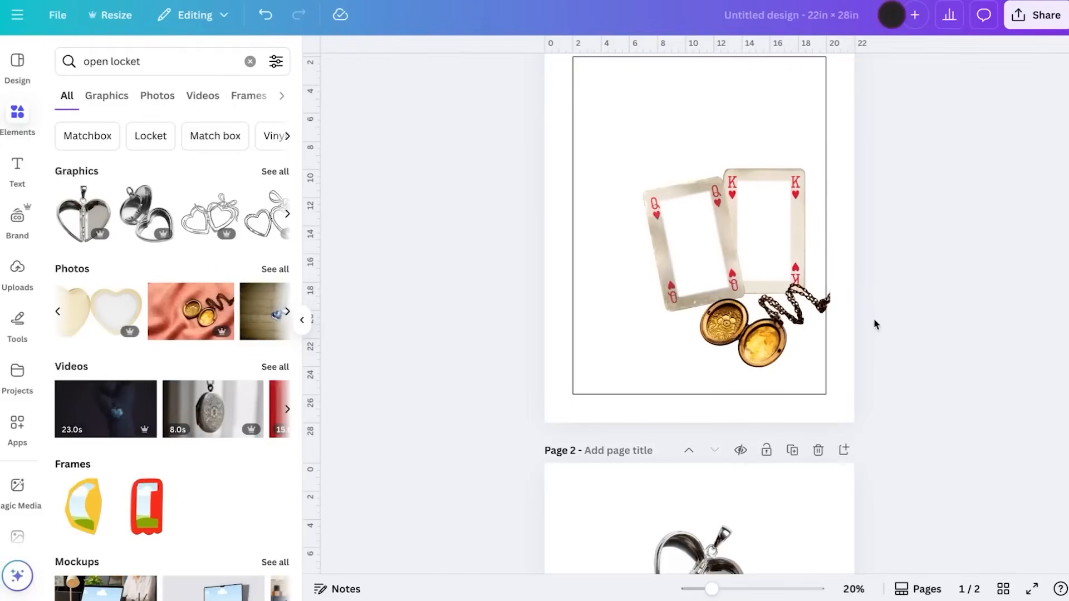
Search the elements for "record" and show all matching photos
click(168, 61)
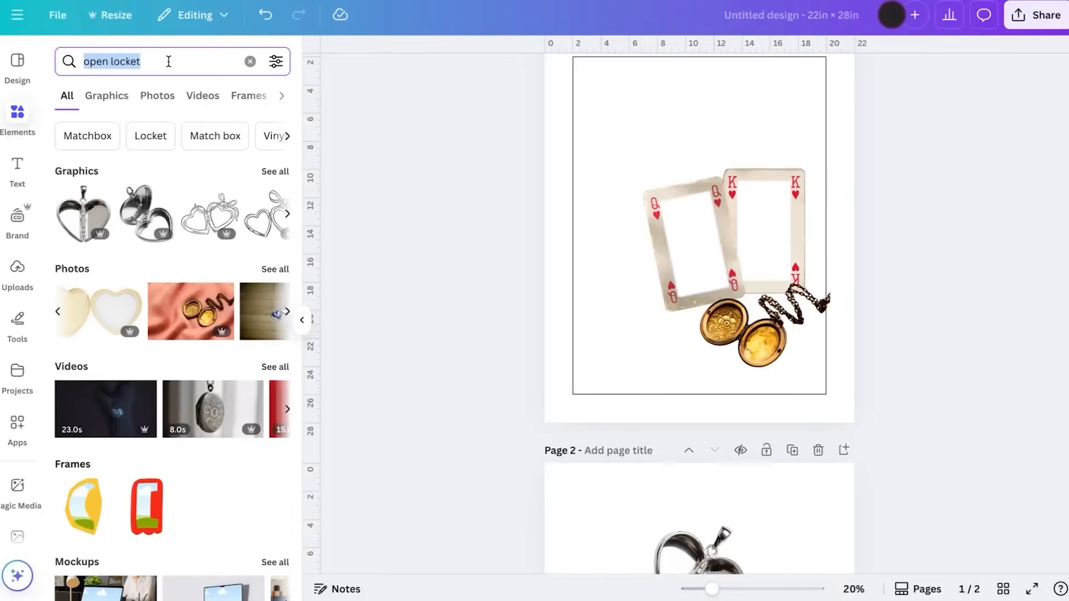
text(record)
key(Return)
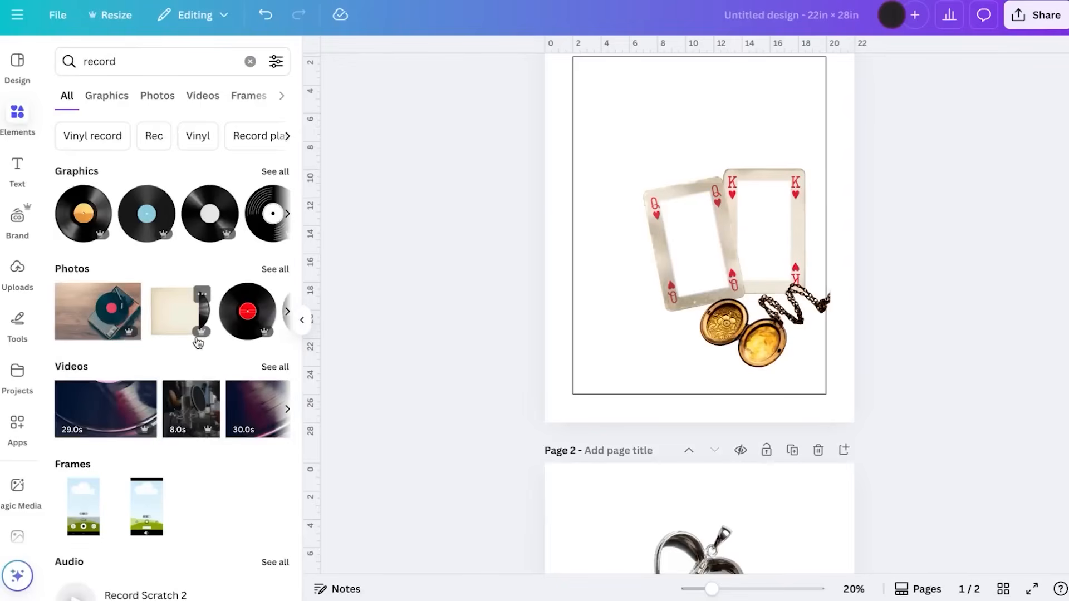
click(275, 268)
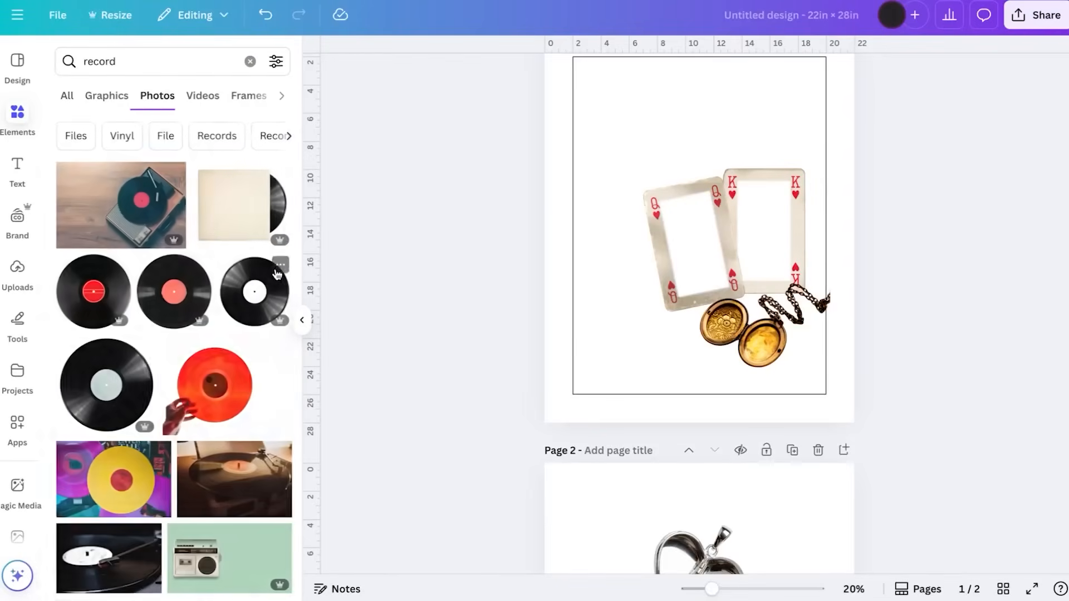
Add the cream record sleeve photo, remove its background, shrink it and place it in the upper-left area of the outline
click(222, 221)
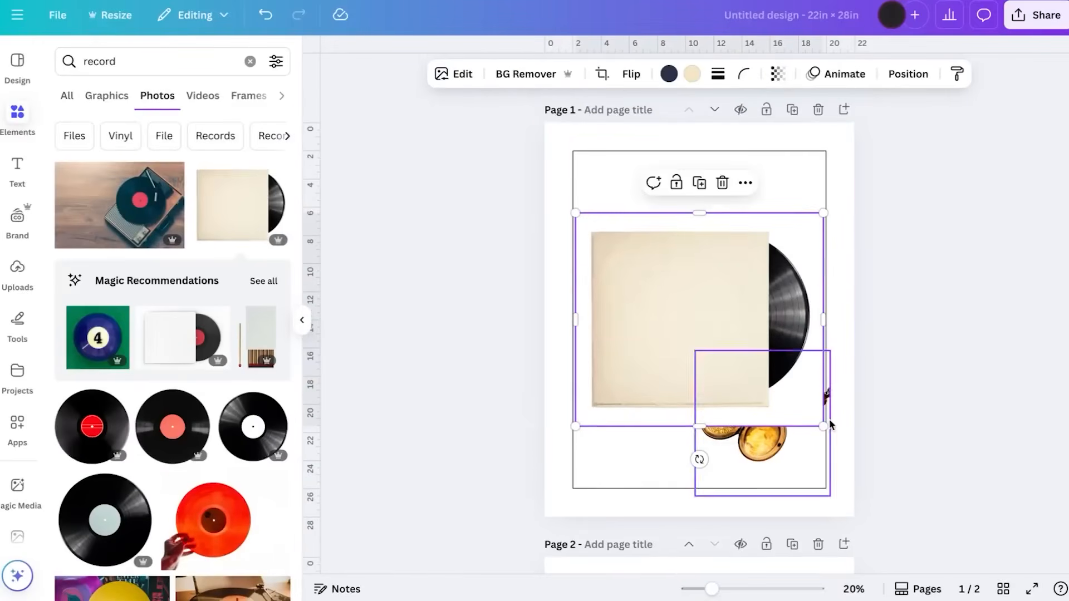
drag(824, 422, 697, 330)
drag(636, 236, 671, 239)
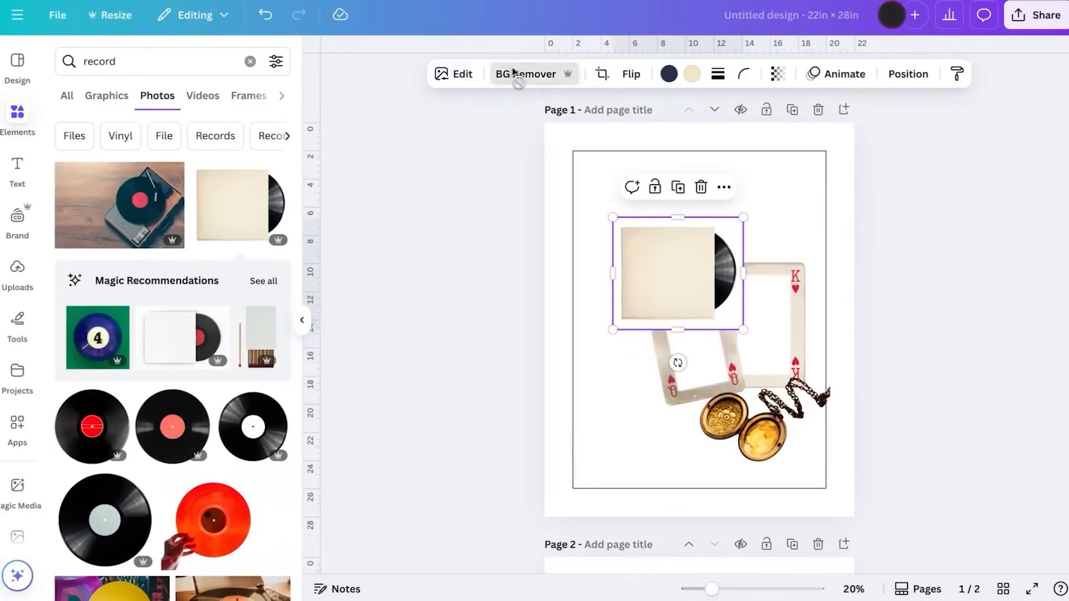
drag(625, 317, 625, 261)
drag(697, 290, 686, 285)
drag(619, 248, 621, 252)
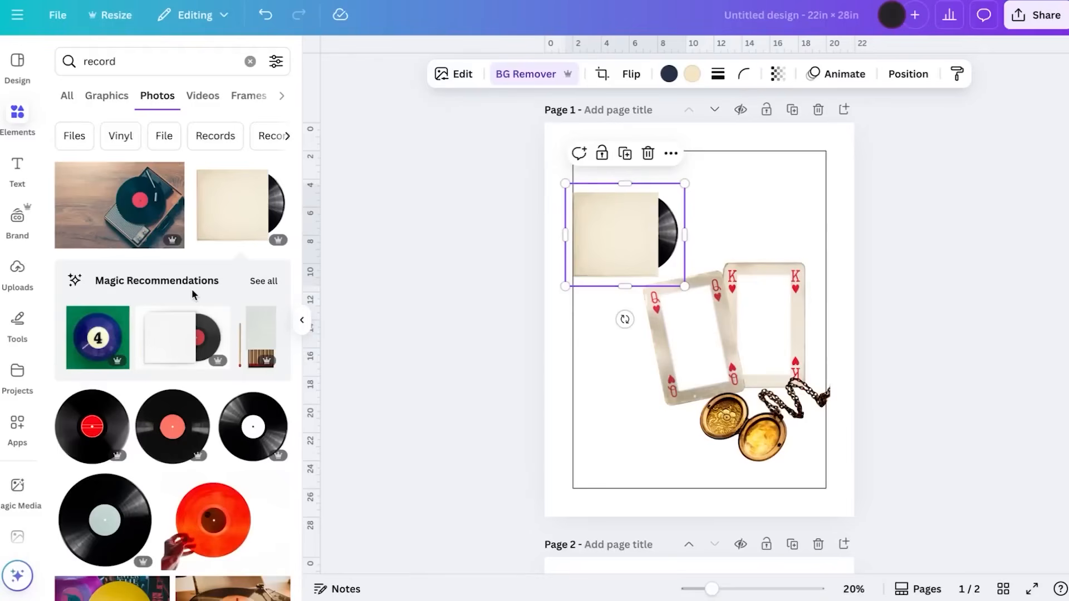
Show all Magic Recommendations for the record sleeve photo
scroll(191, 288, down, 1)
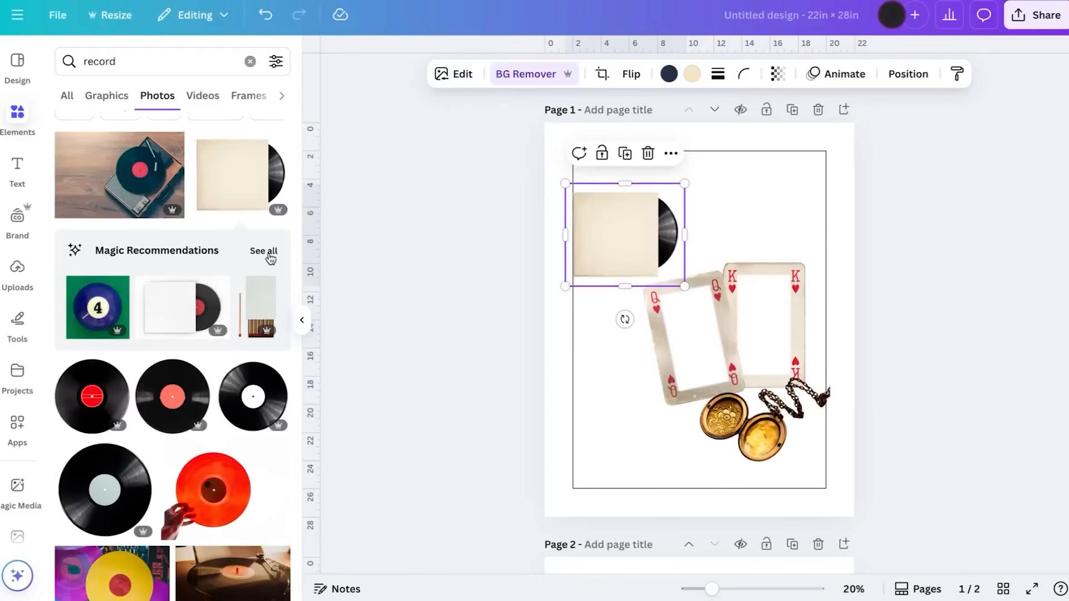
click(271, 254)
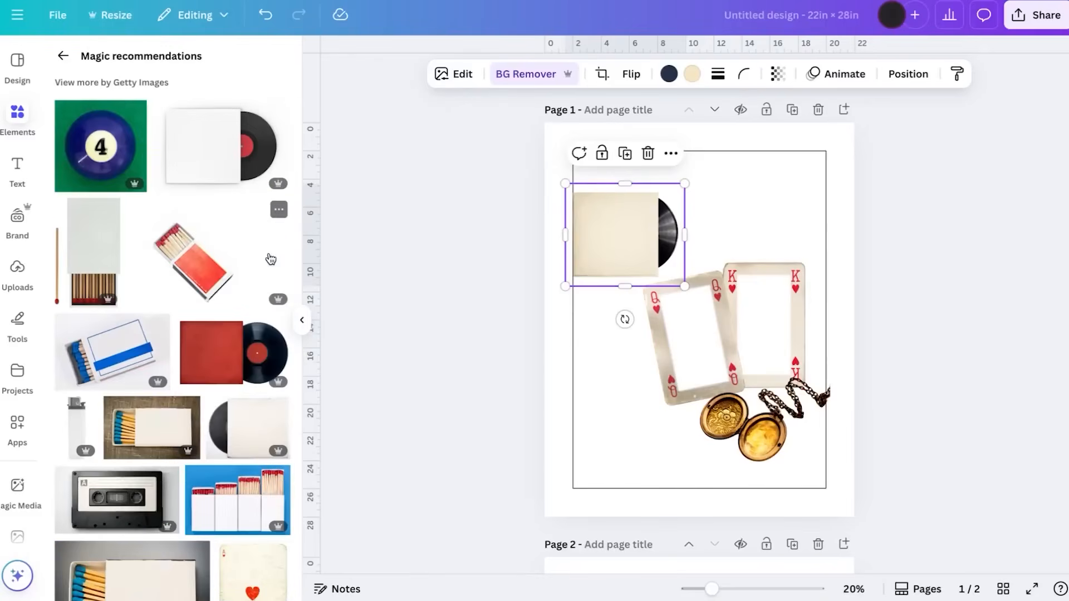
Try the grey matchbox photo with the loose match, shrunk in the outline's upper-right area, and delete it
click(91, 247)
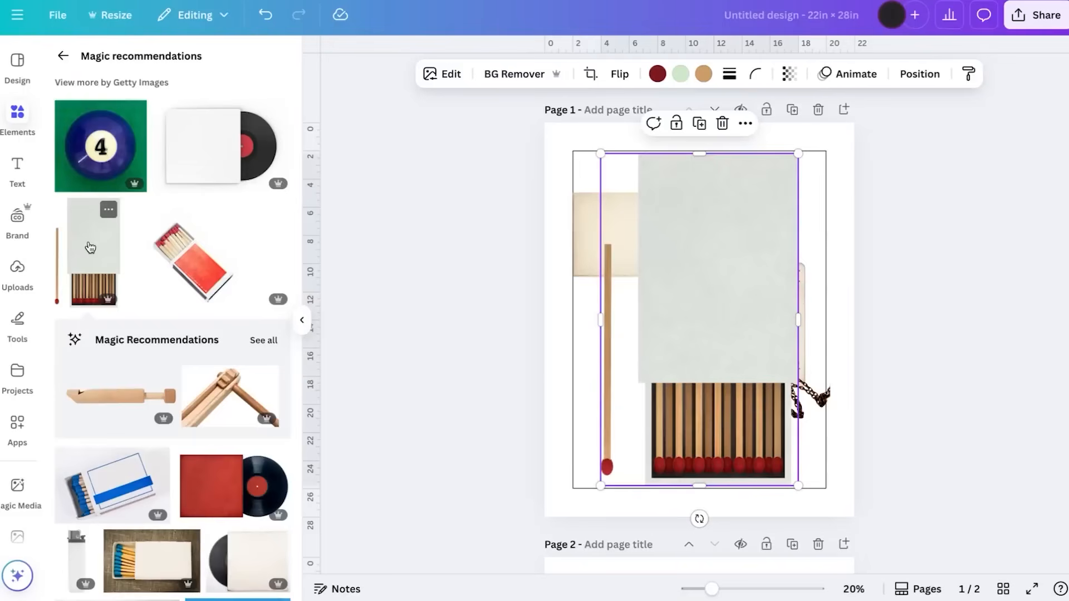
drag(798, 152, 666, 376)
drag(622, 427, 778, 201)
drag(821, 150, 803, 185)
key(Delete)
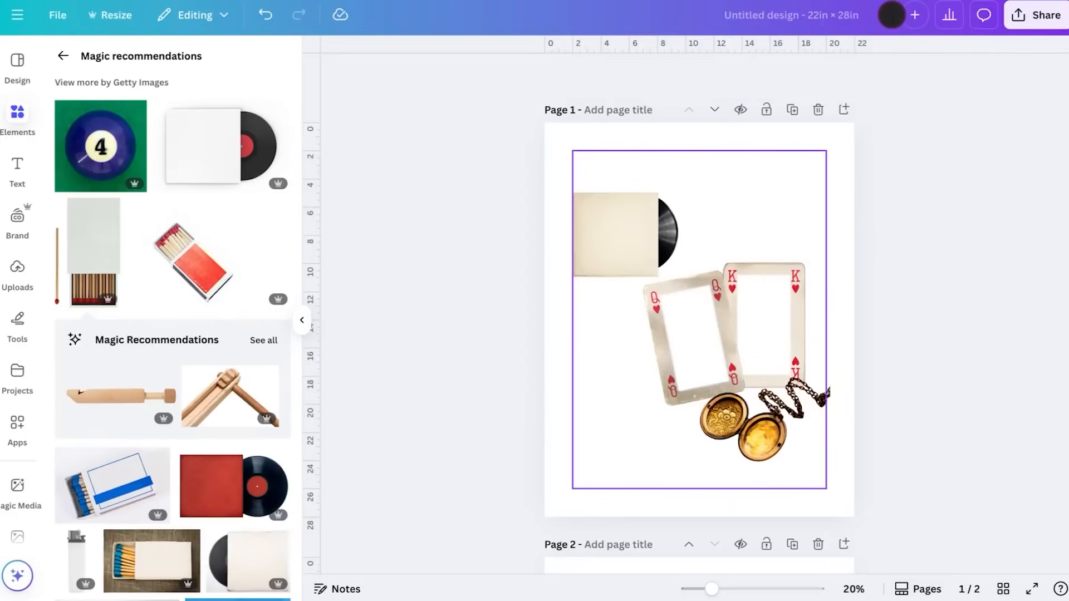
Browse the recommended photos and add the upright white matchbox with red-tipped matches and a yellow border
scroll(227, 292, down, 5)
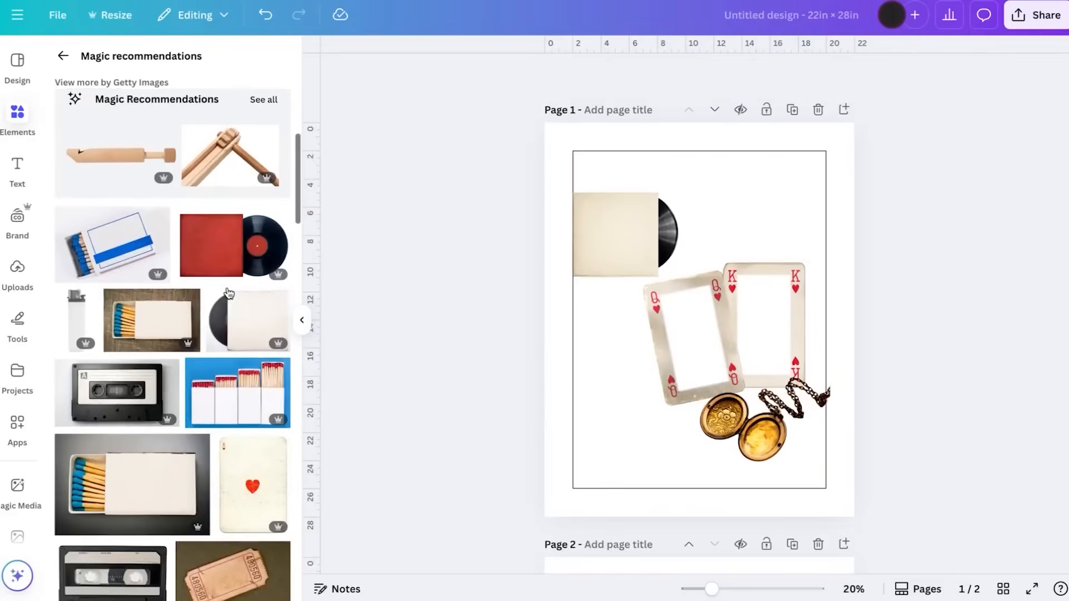
scroll(227, 291, down, 3)
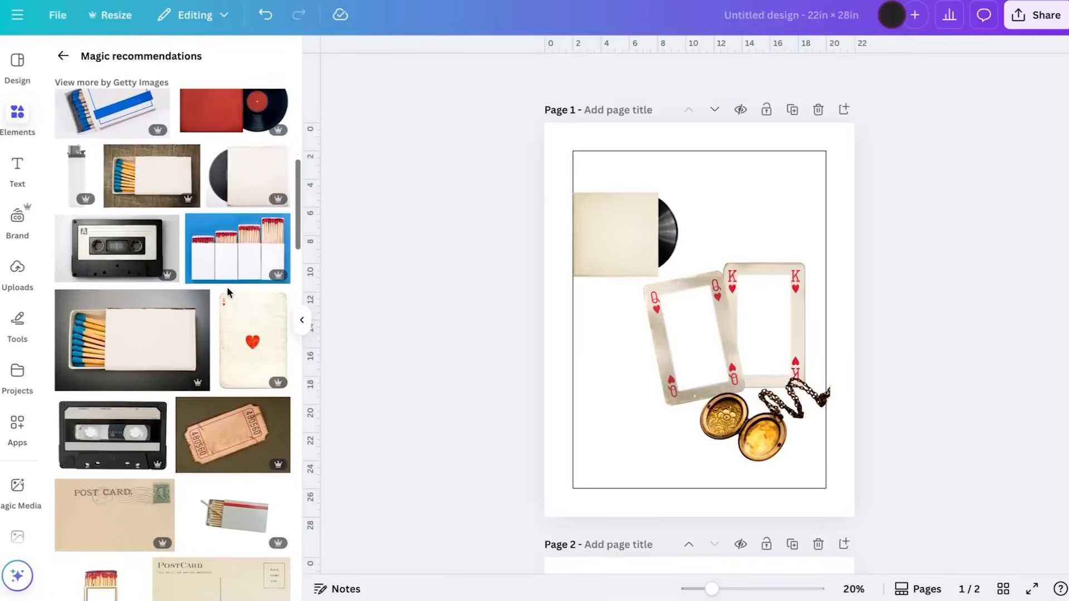
scroll(228, 290, down, 2)
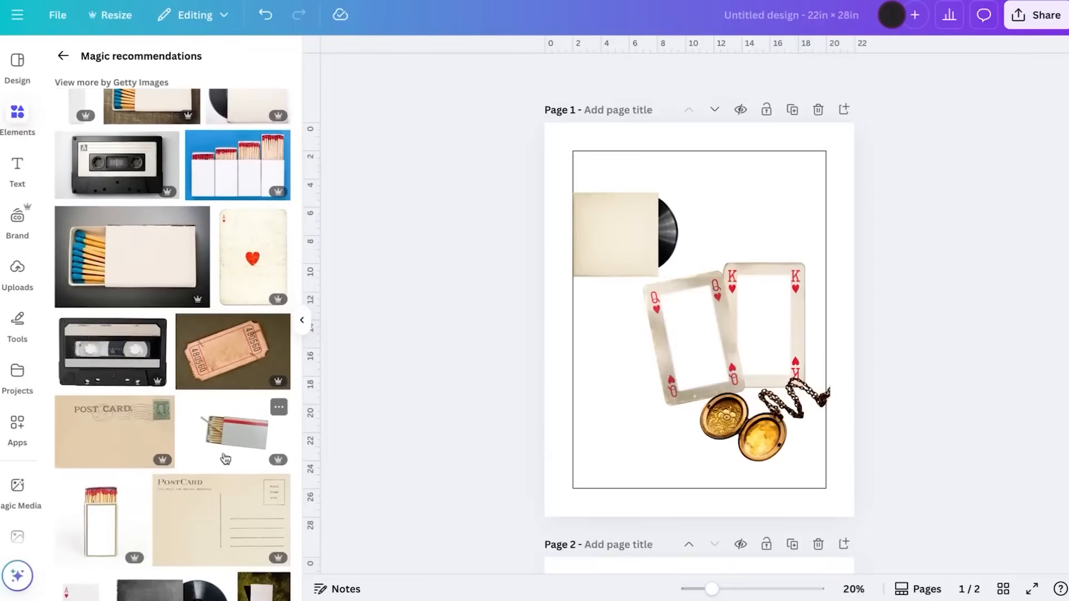
click(110, 525)
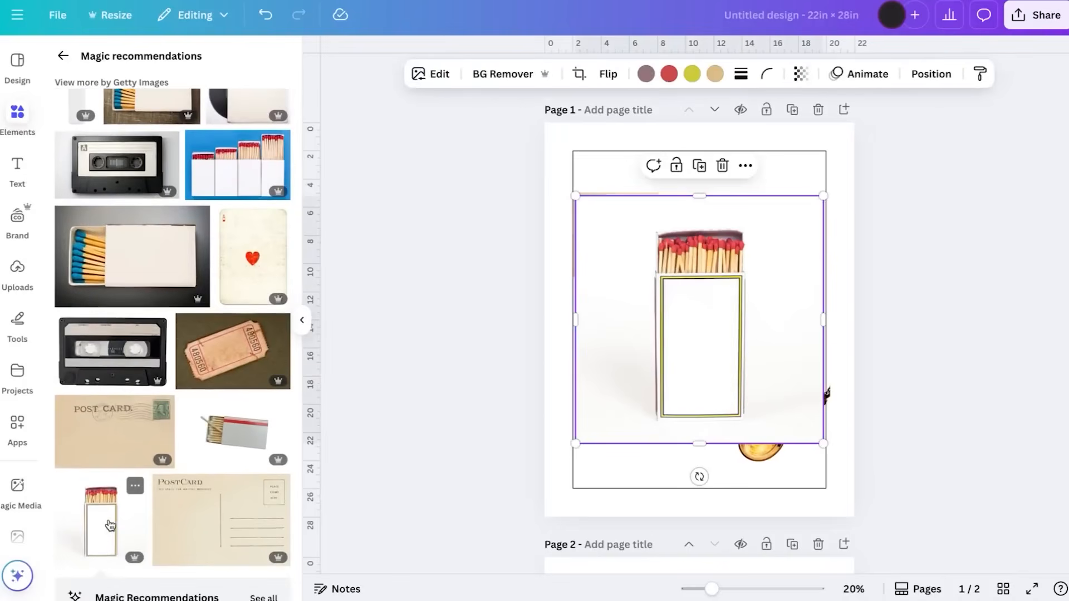
Try recolouring the matchbox photo's yellow to the red from Embroidery Colors, and undo it
click(692, 74)
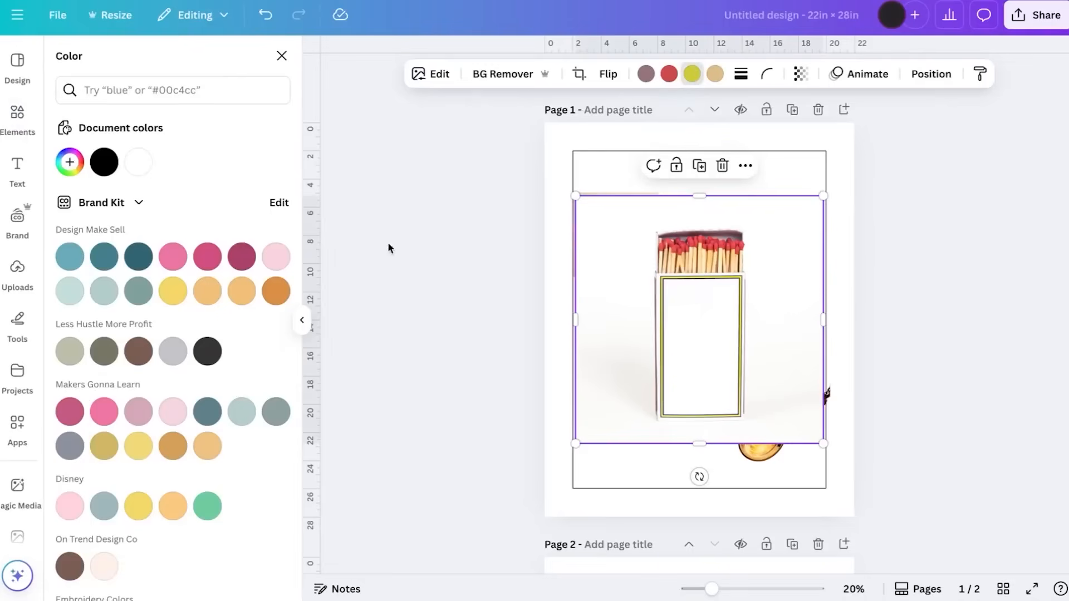
scroll(176, 389, down, 4)
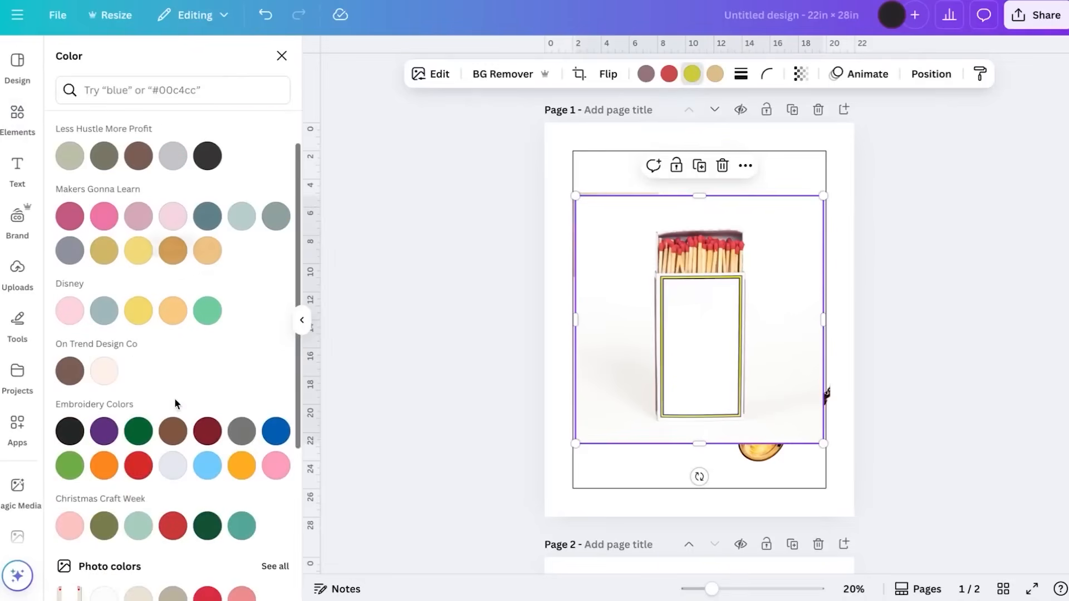
click(138, 476)
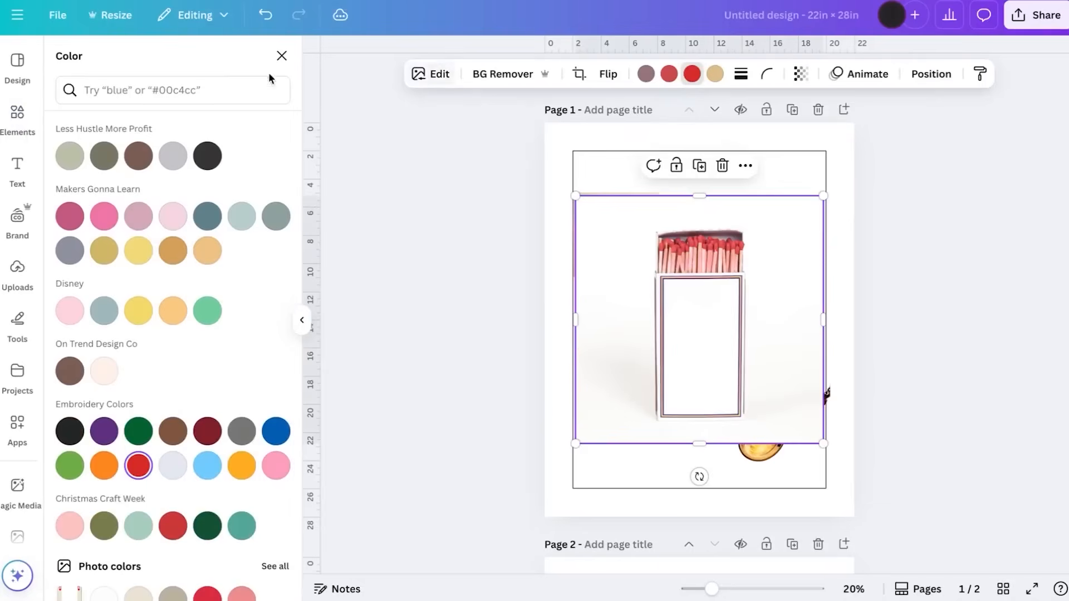
click(259, 23)
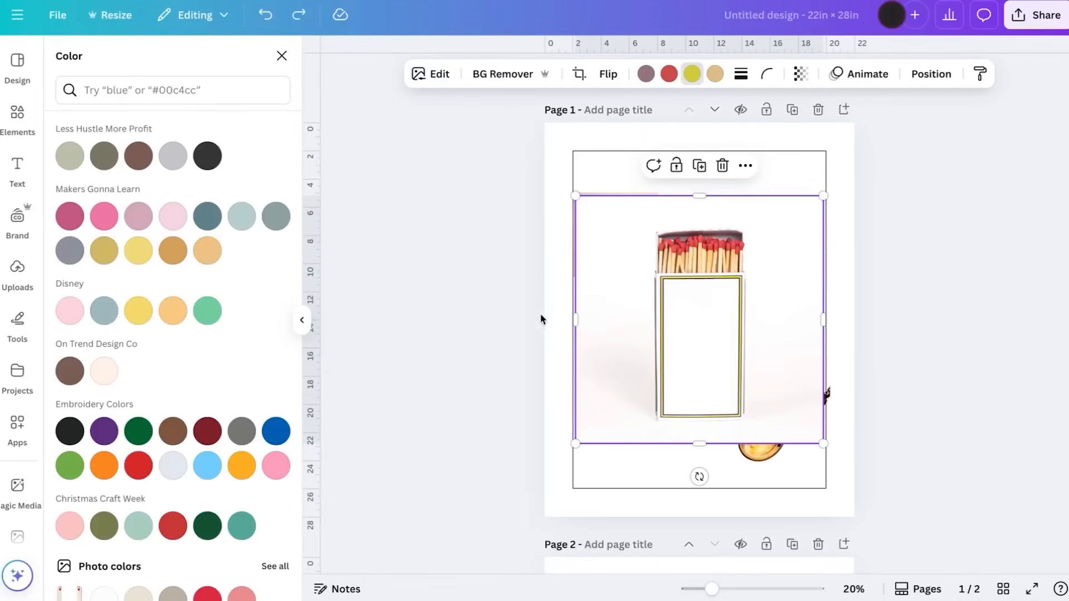
Remove the matchbox photo's background and crop both sides close to the box
click(506, 76)
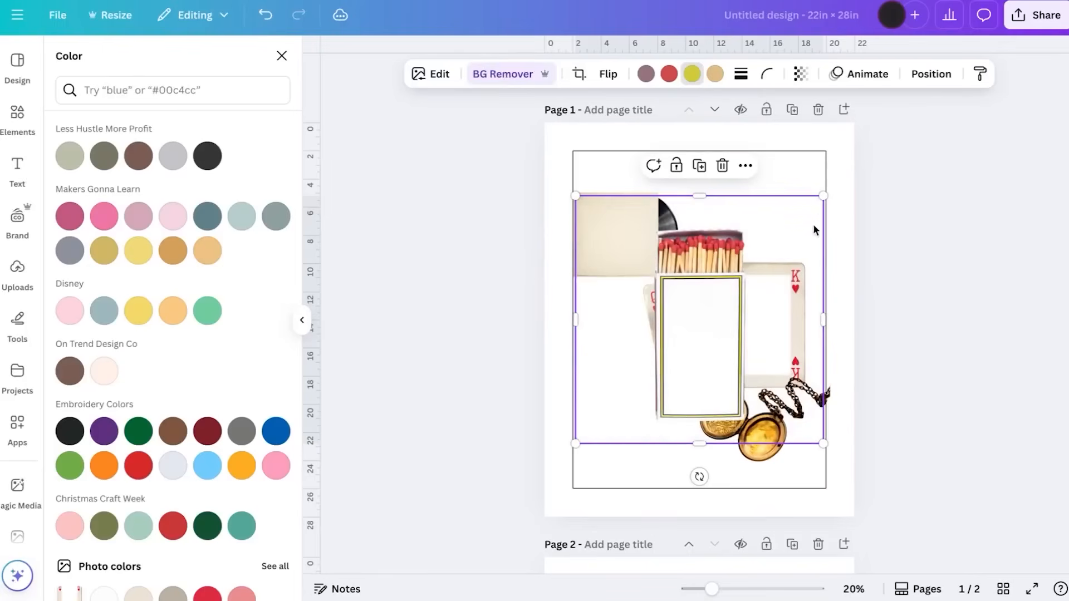
drag(824, 316, 755, 316)
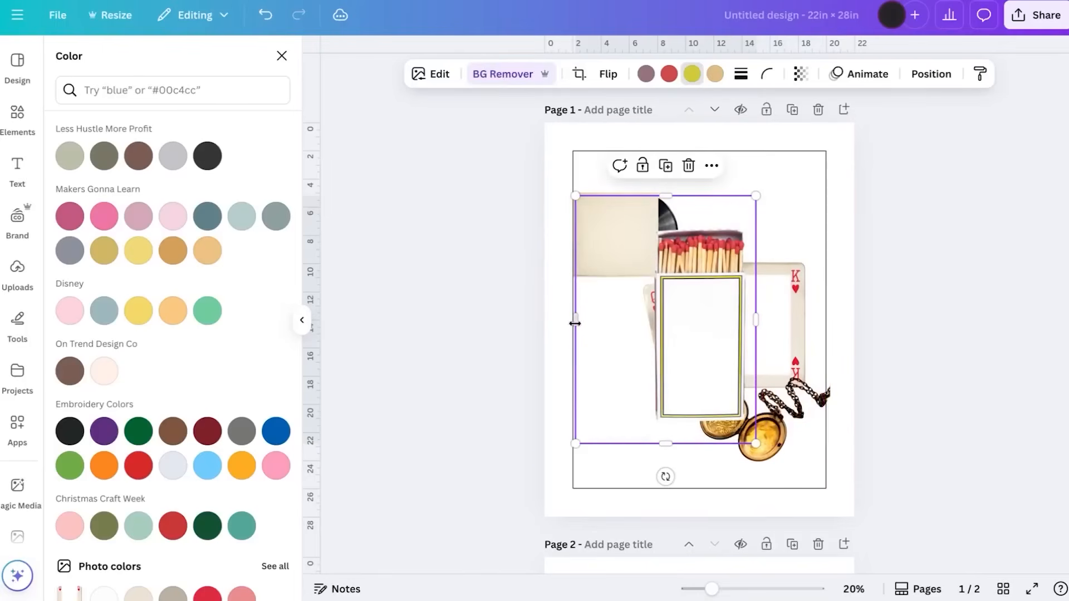
drag(575, 320, 643, 320)
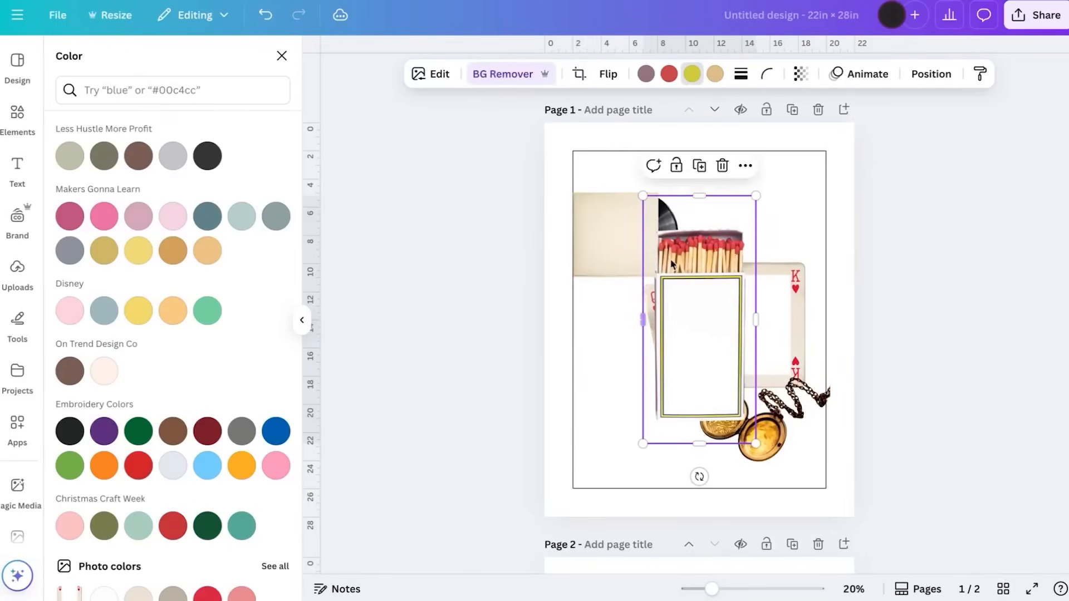
Crop the matchbox photo's top and bottom close to the box, then shrink it into the outline's upper-right corner
drag(695, 194, 695, 221)
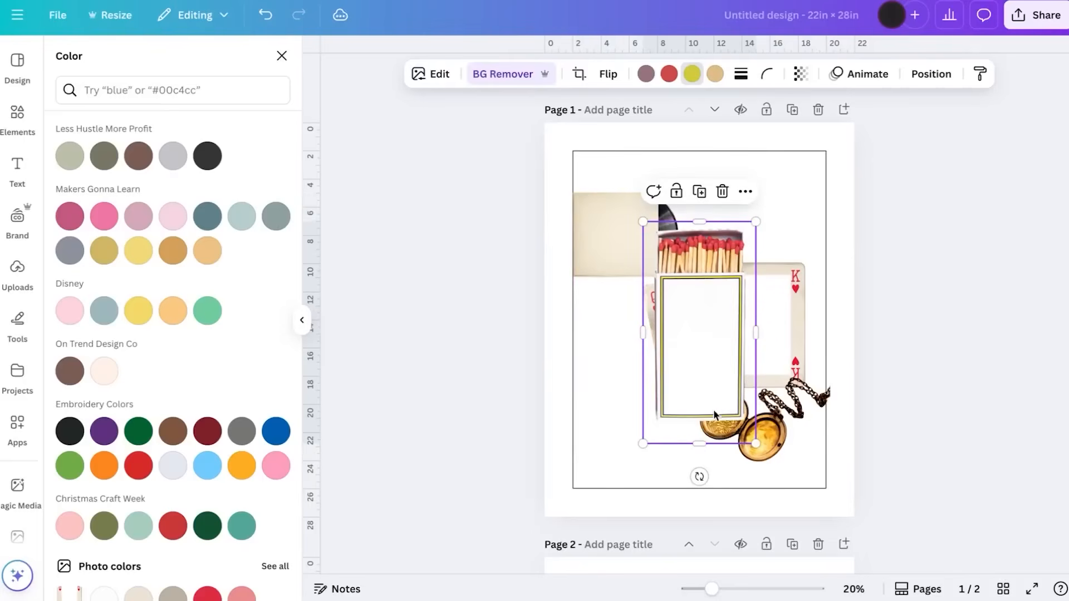
drag(704, 447, 709, 341)
drag(657, 317, 773, 236)
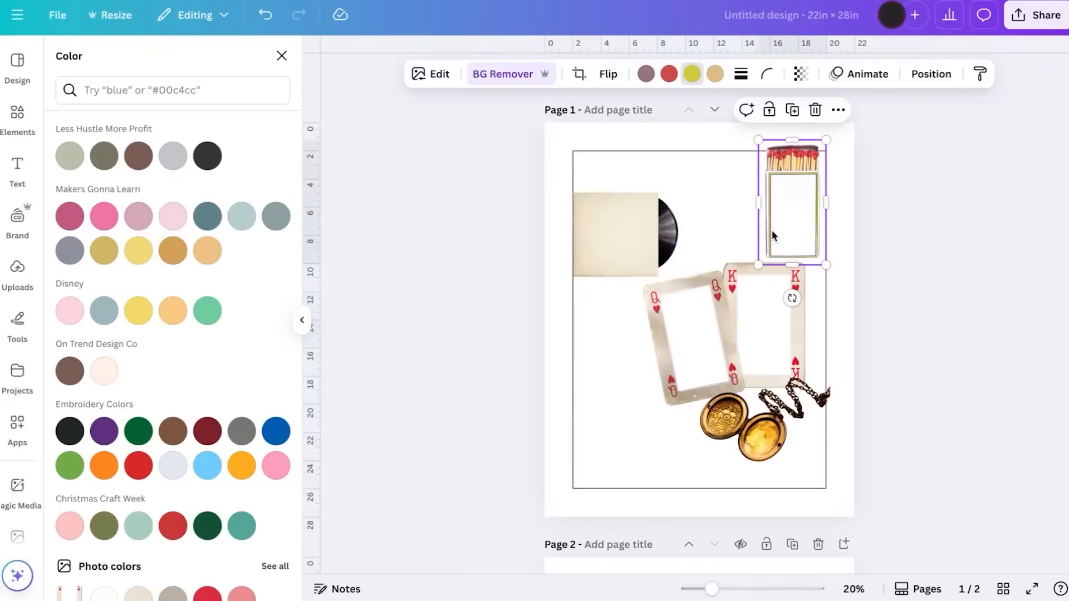
drag(827, 266, 804, 201)
drag(801, 249, 802, 253)
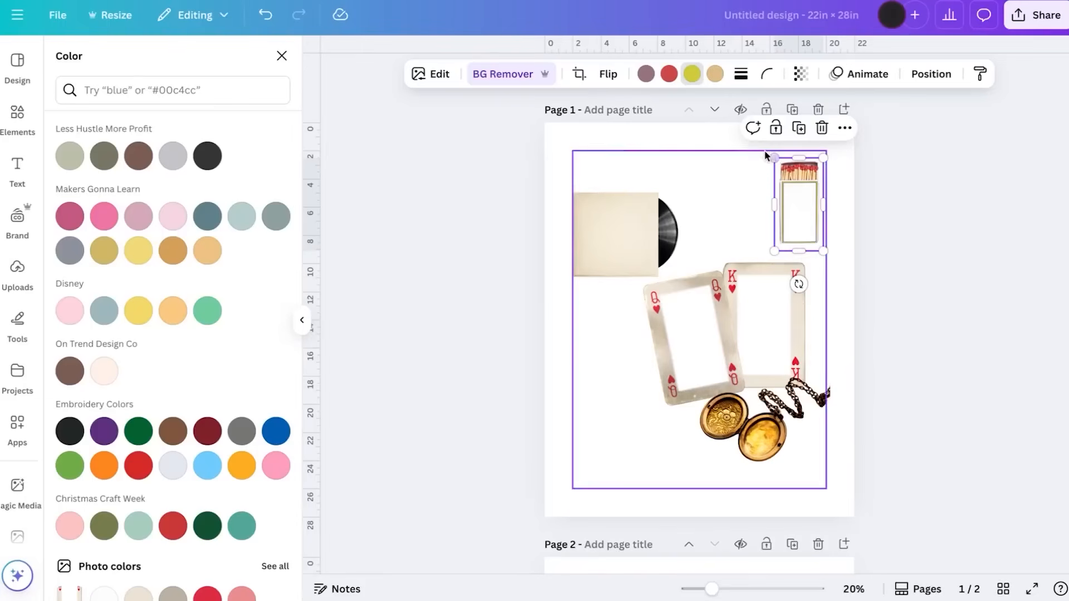
drag(774, 158, 772, 155)
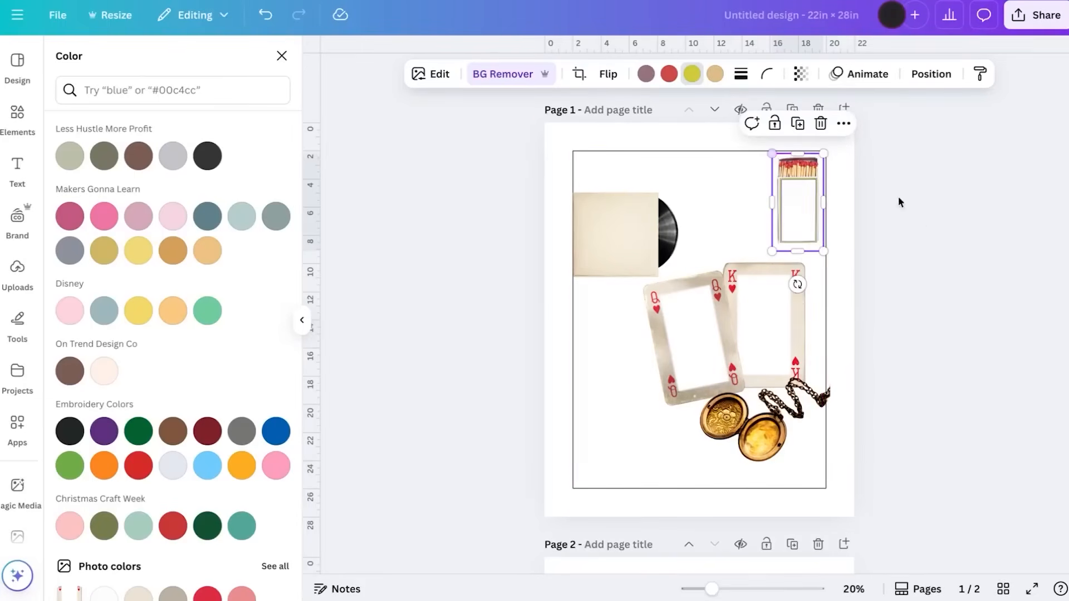
click(929, 217)
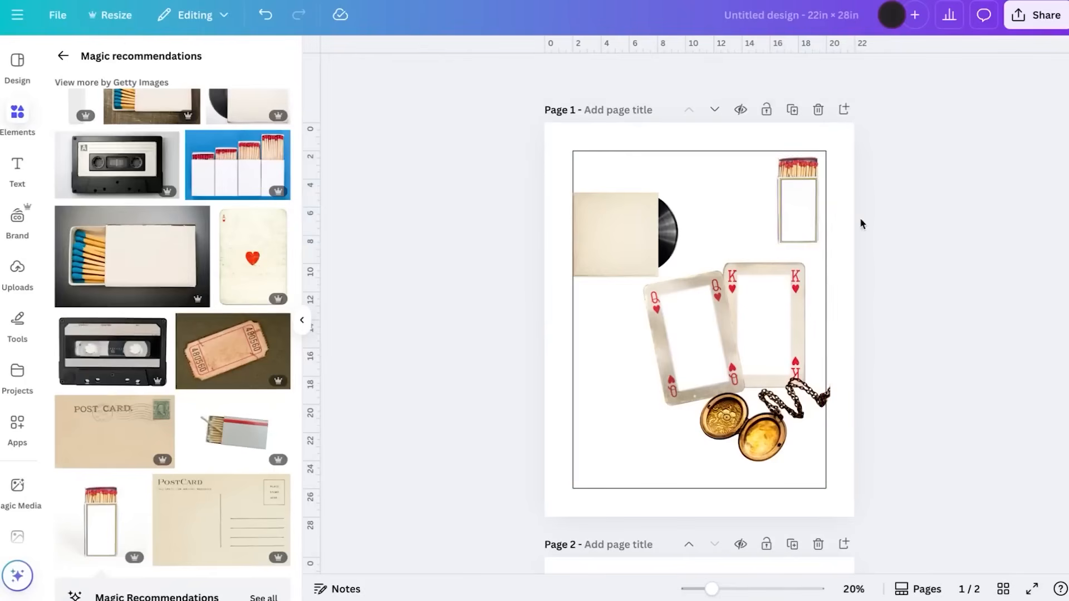
Return to the record photo results, add the black vinyl with the pale green label, and remove its background
scroll(211, 269, up, 6)
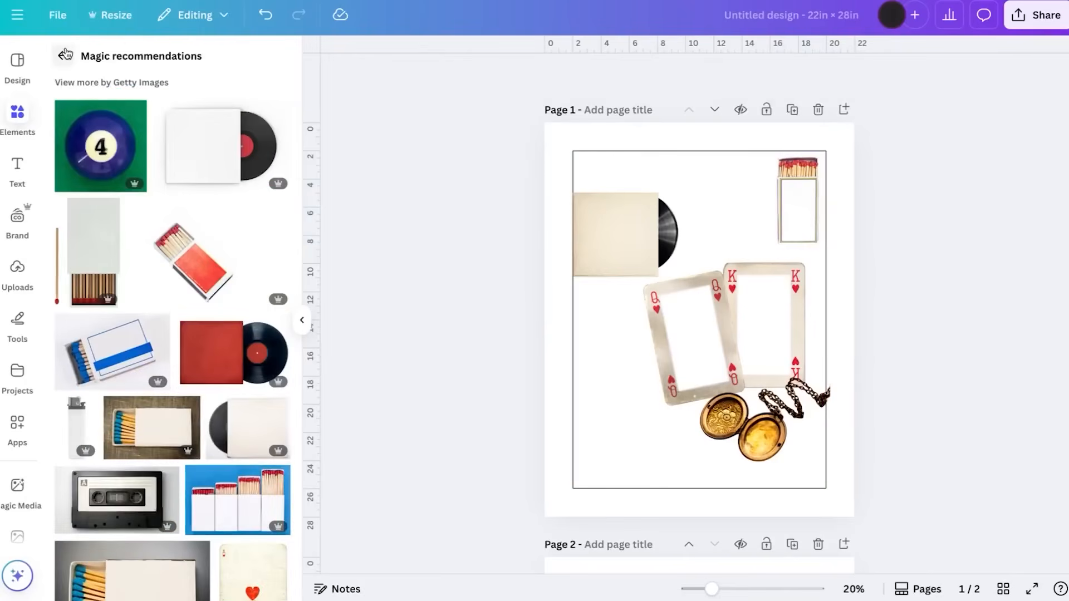
click(63, 55)
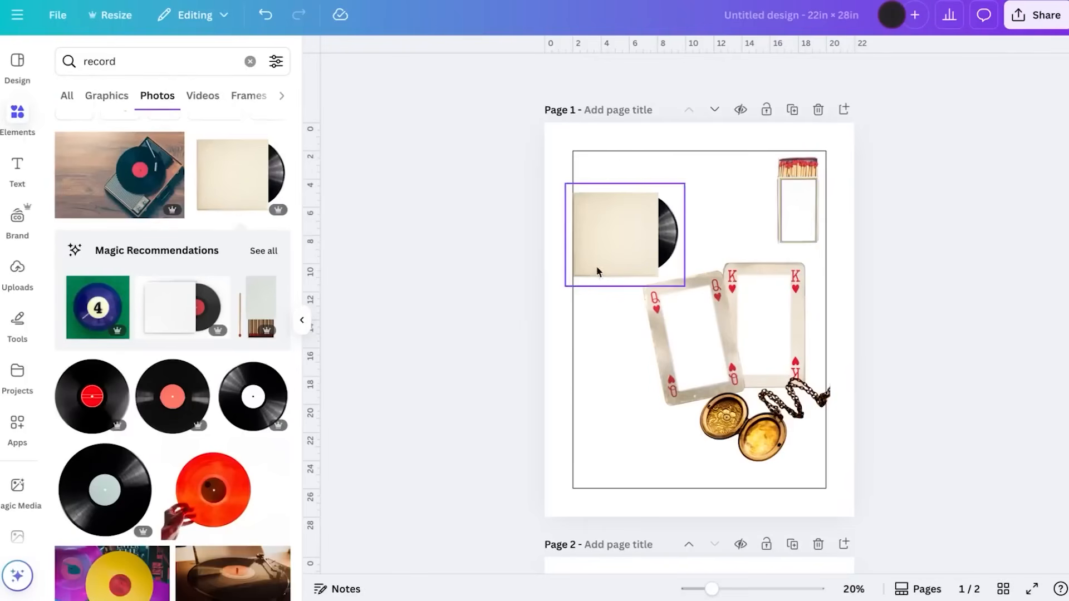
click(105, 489)
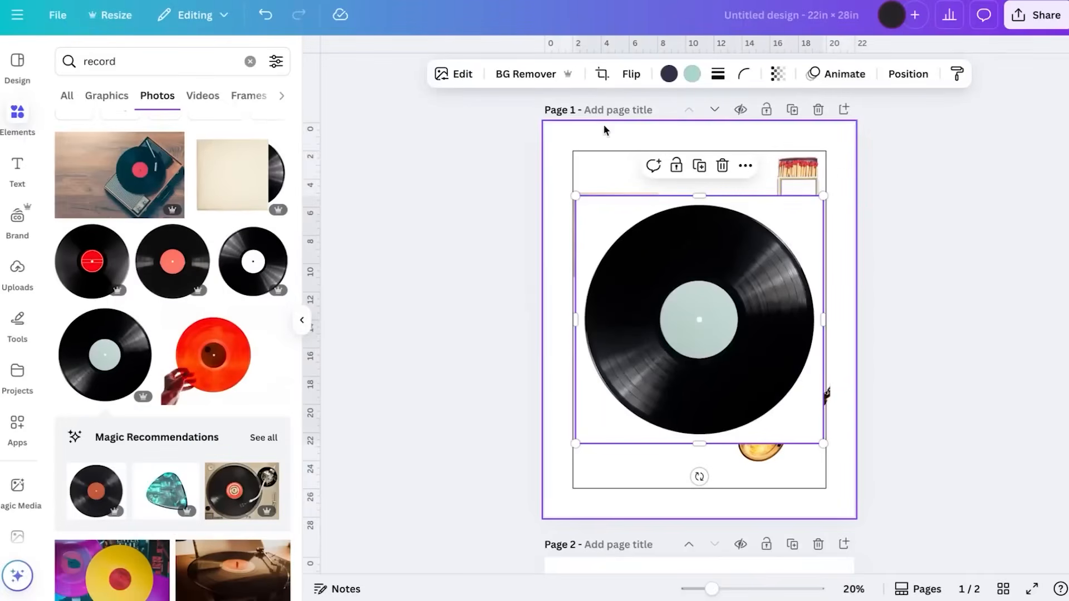
click(526, 76)
Shrink the vinyl record and place it inside the outline's lower-left corner
drag(679, 332, 627, 414)
drag(772, 278, 644, 401)
drag(615, 447, 651, 422)
drag(685, 373, 664, 393)
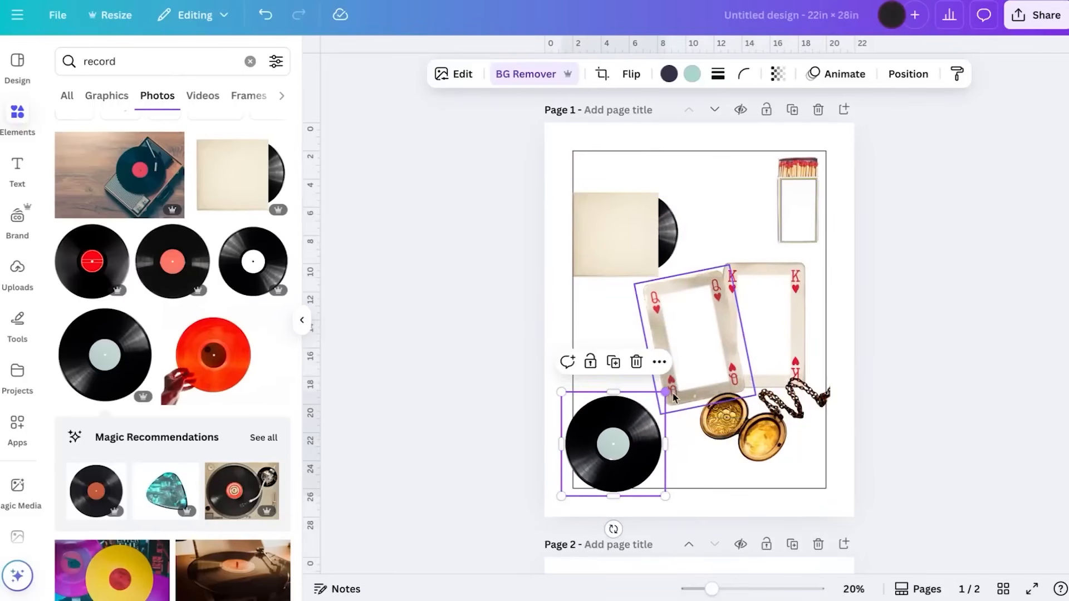
drag(617, 452, 631, 445)
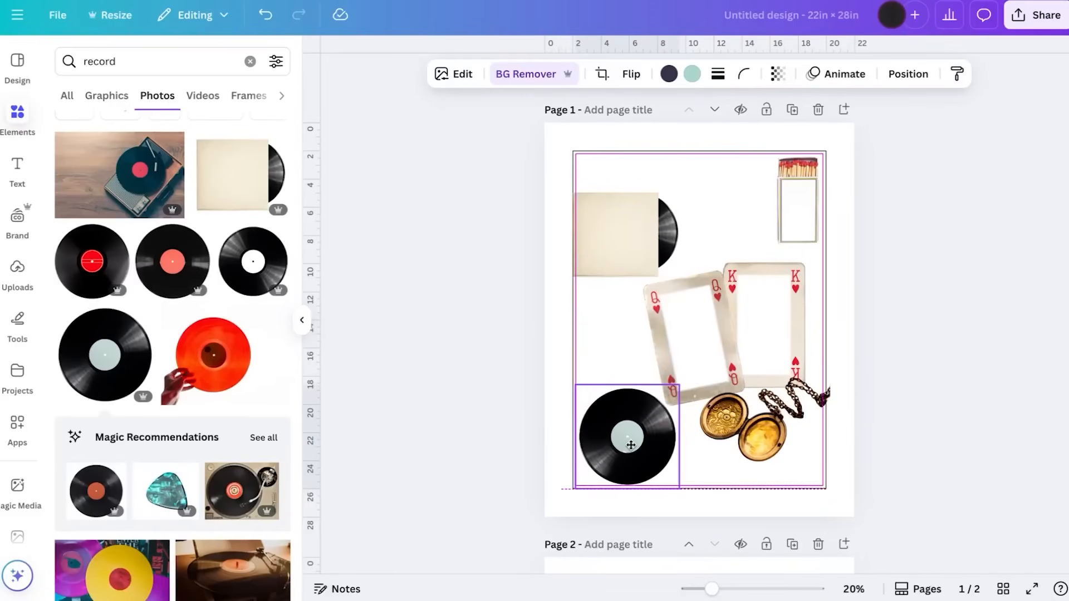
click(960, 392)
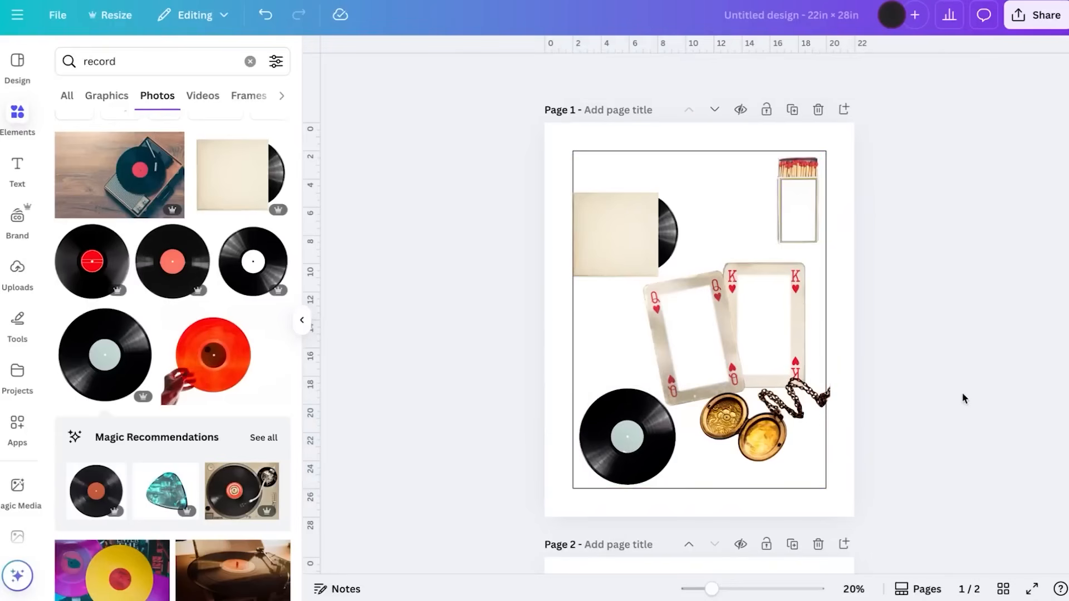
Crop the right side of the locket photo so its chain ends at the outline
click(804, 413)
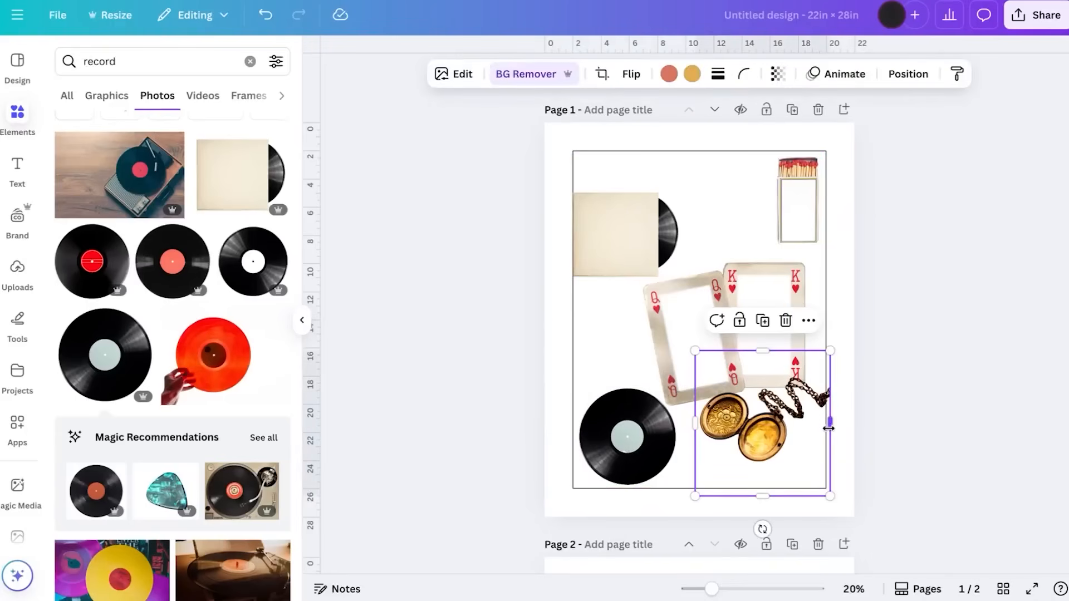
drag(828, 428, 826, 420)
click(944, 383)
Search photos for "cigar", add the single diagonal cigar on white, and remove its background
click(172, 62)
text(cigar)
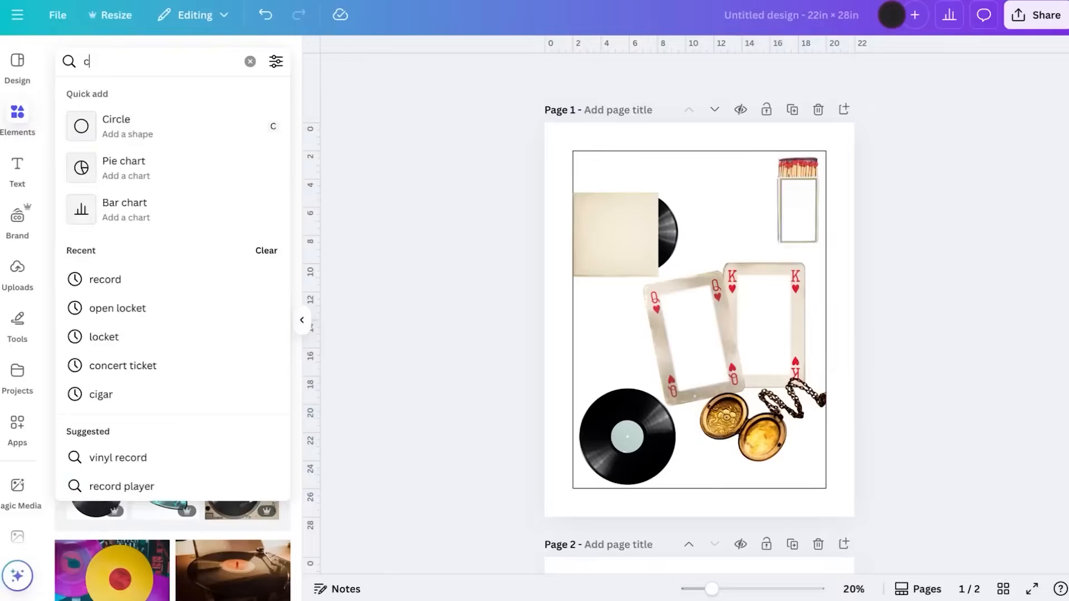
key(Return)
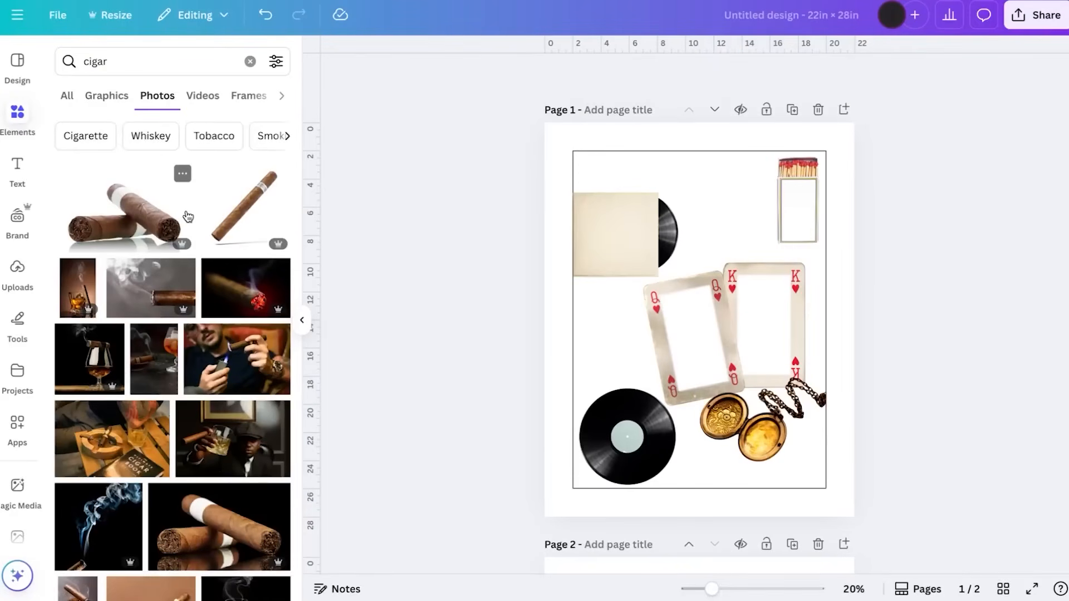
click(251, 219)
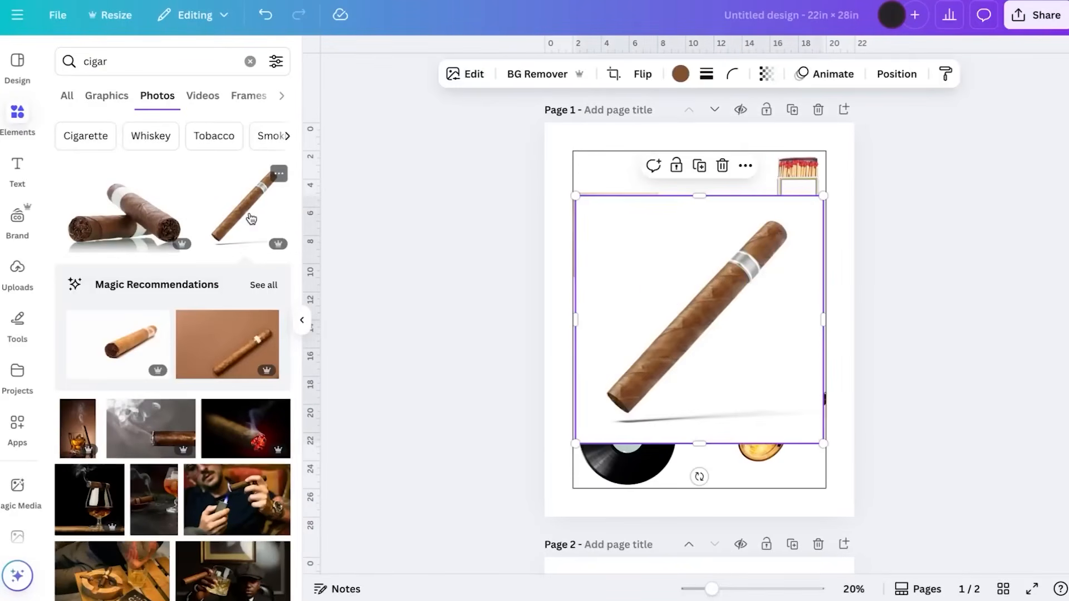
click(537, 74)
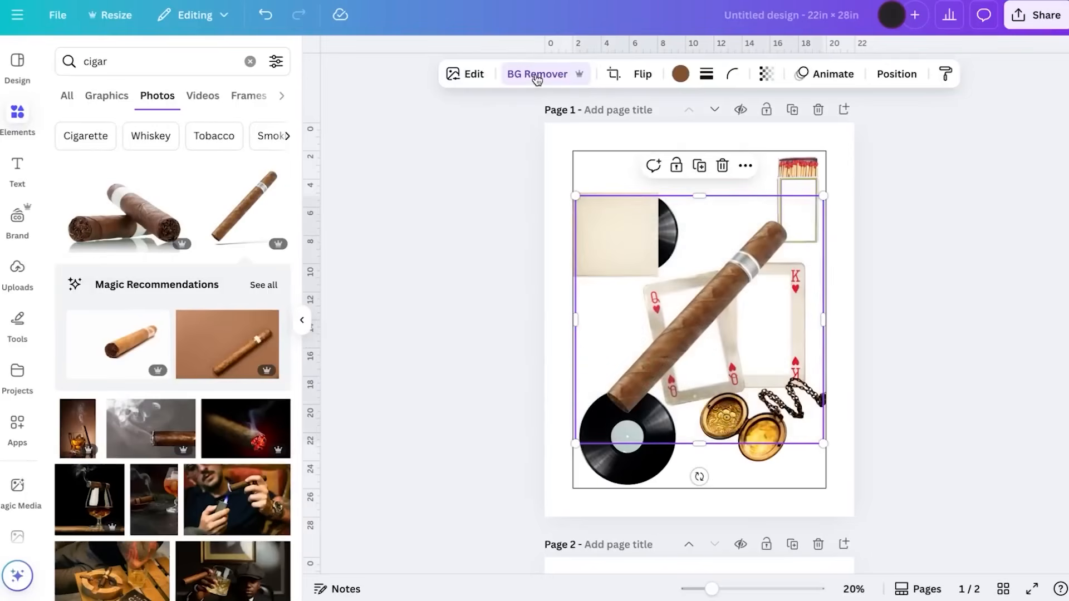
Shrink the cigar, rotate it to a shallower angle, and place it below the locket in the lower-right corner
drag(823, 196, 807, 409)
drag(768, 529, 750, 481)
drag(817, 464, 806, 460)
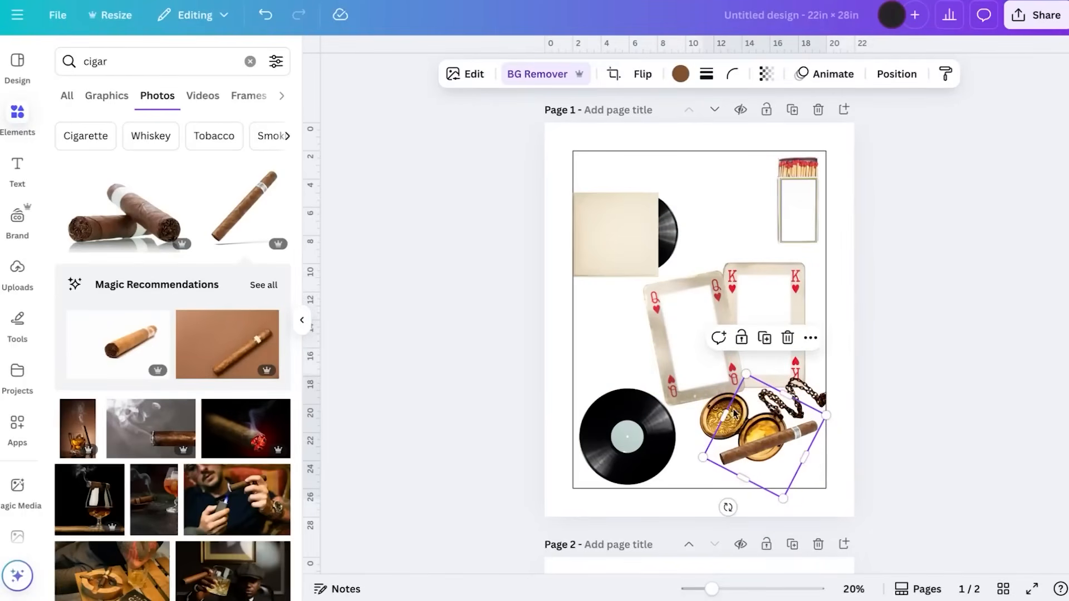
drag(723, 413, 732, 417)
drag(793, 397, 788, 407)
drag(786, 444, 791, 452)
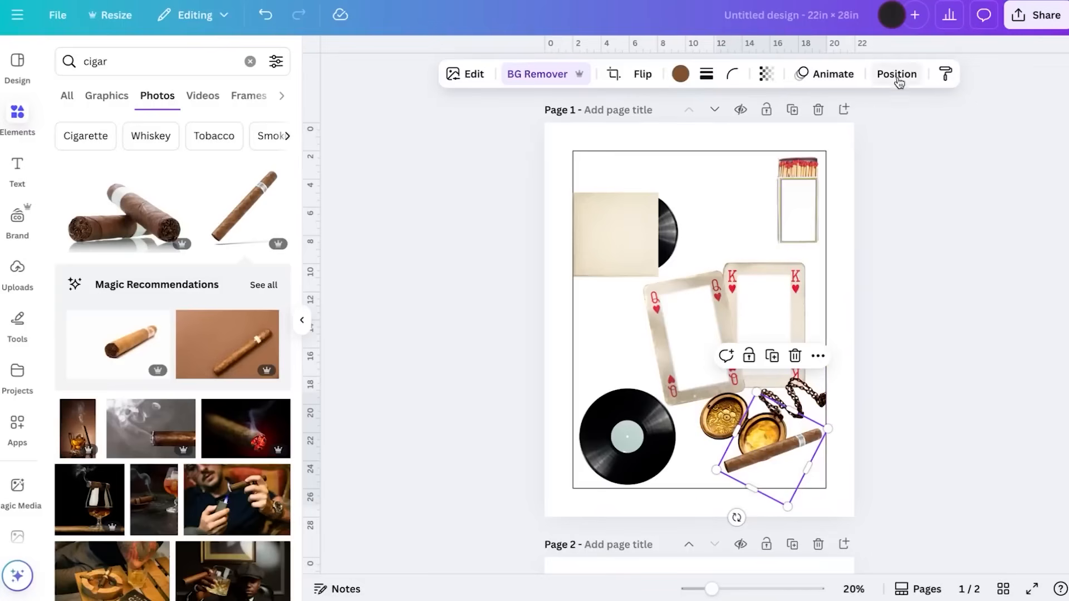
drag(780, 454, 784, 461)
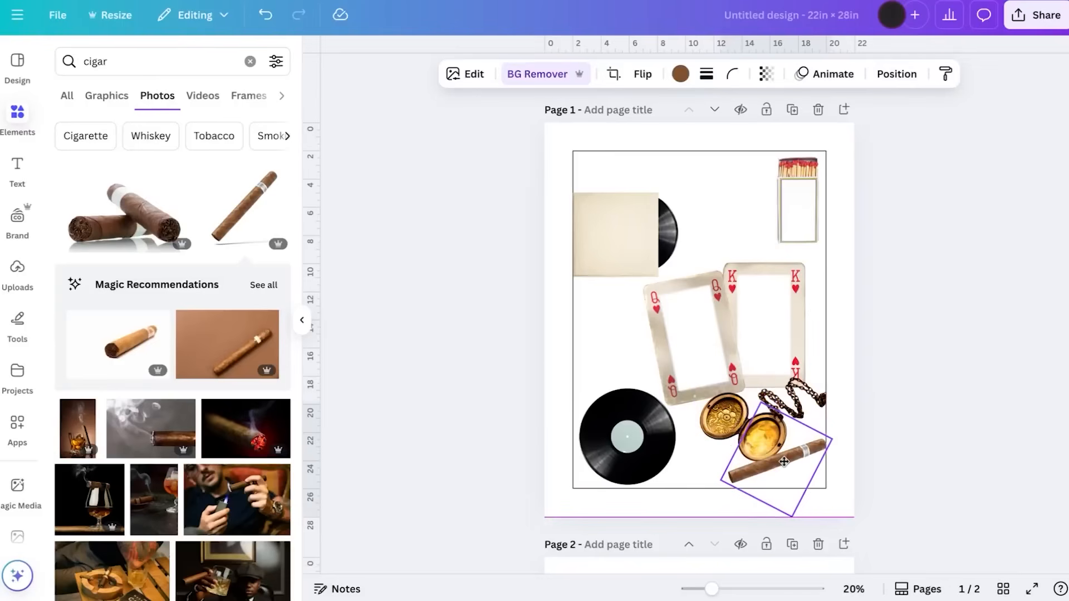
drag(784, 462, 784, 462)
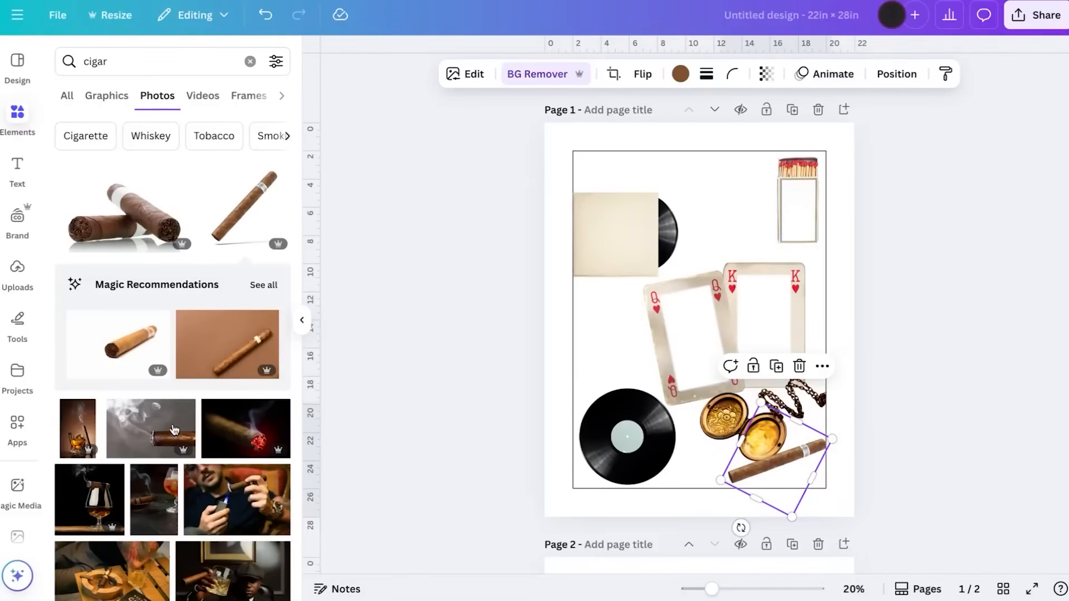
Browse the cigar photos and add the open wooden box filled with cigars
scroll(172, 429, down, 10)
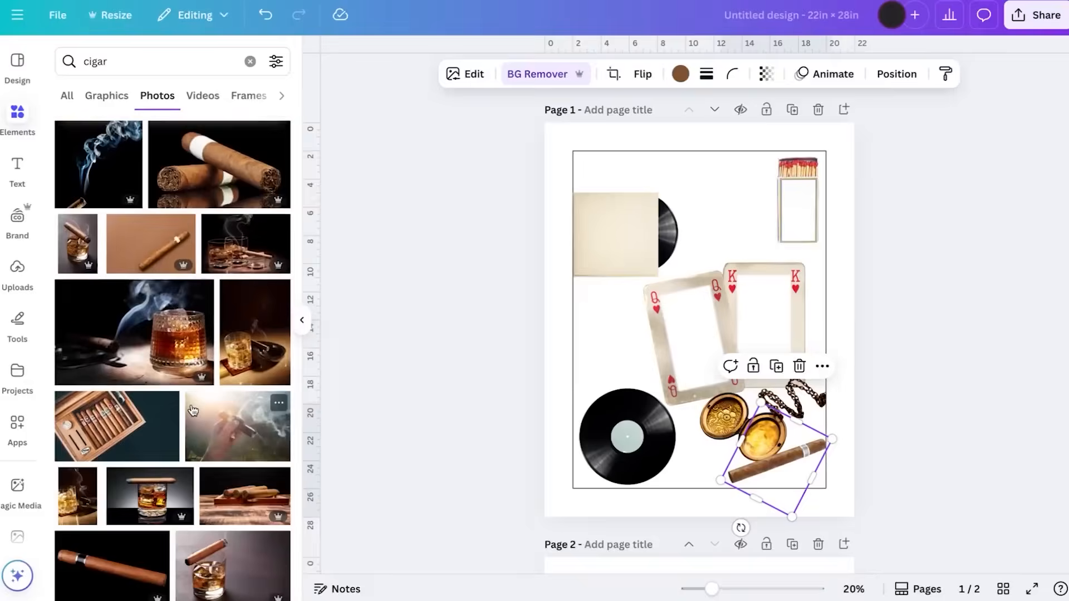
scroll(193, 410, down, 10)
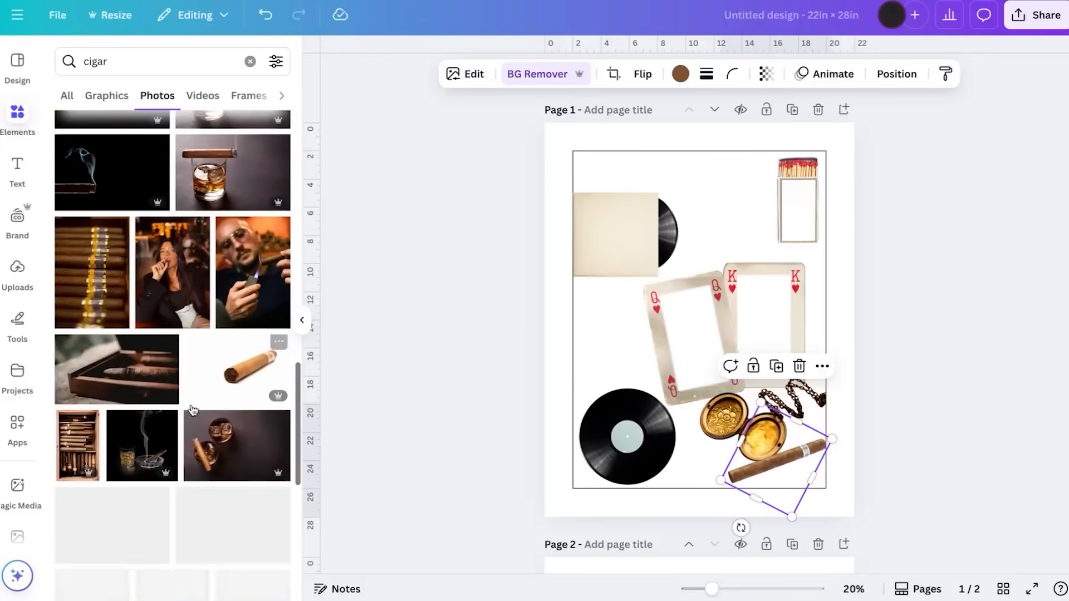
scroll(167, 401, down, 1)
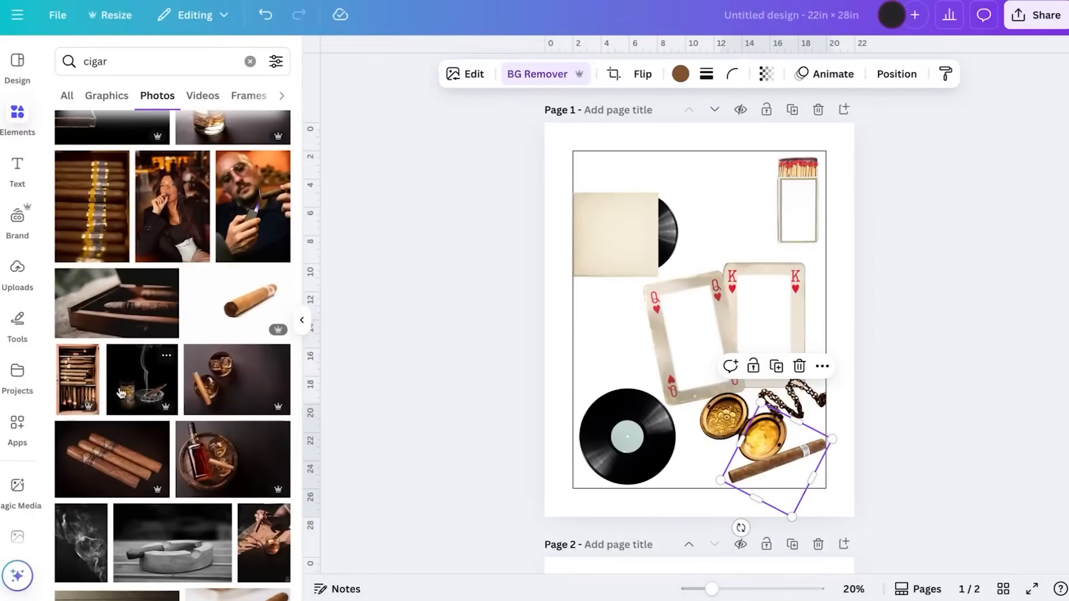
click(84, 380)
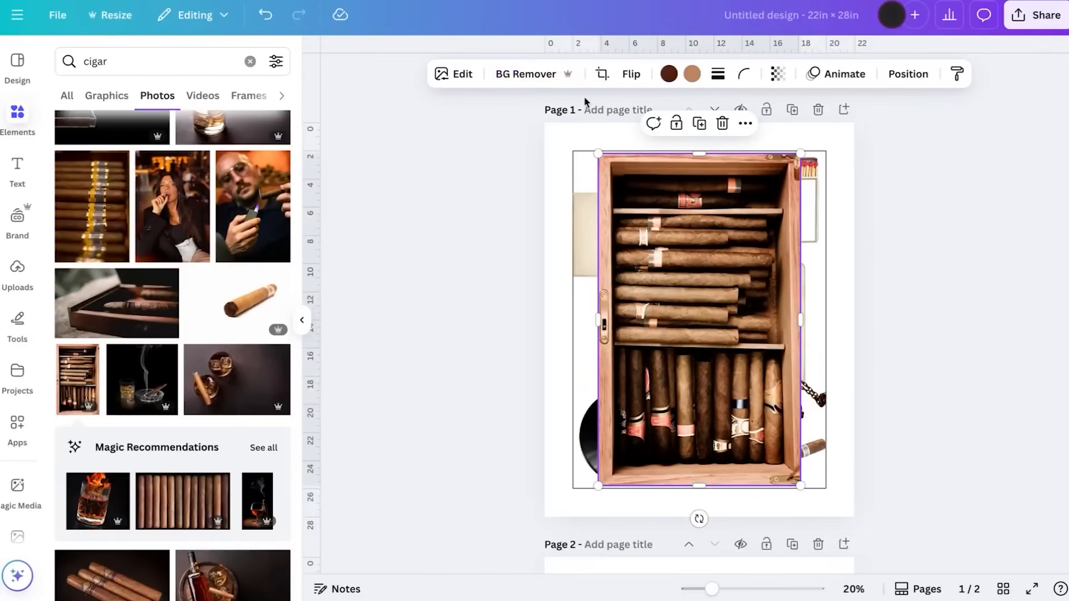
Shrink the cigar box photo, rotate it to landscape, and place it between the record sleeve and the matchbox
drag(800, 153, 682, 352)
drag(662, 445, 771, 359)
drag(789, 265, 761, 312)
drag(744, 362, 755, 281)
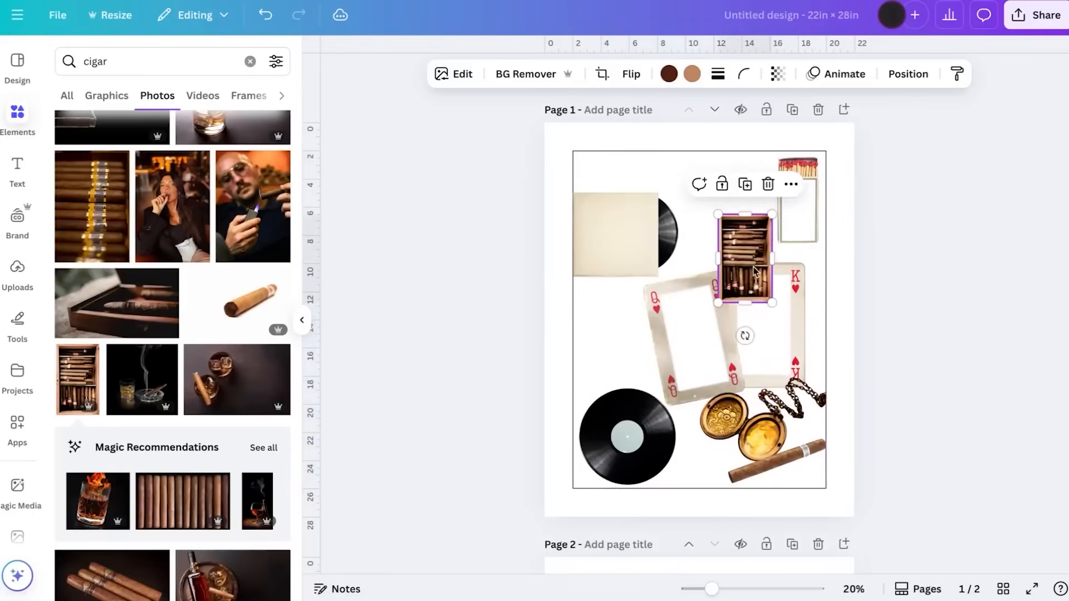
drag(745, 334, 645, 260)
drag(701, 232, 680, 227)
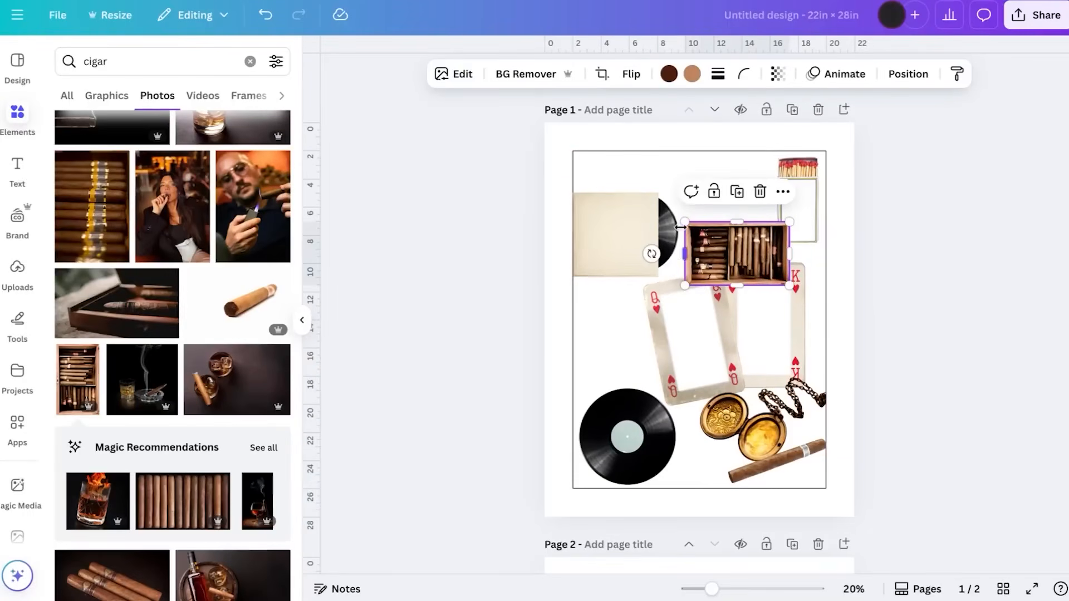
drag(735, 252, 719, 191)
Select the king and queen card frames together and scale them down toward the lower right
scroll(766, 270, up, 3)
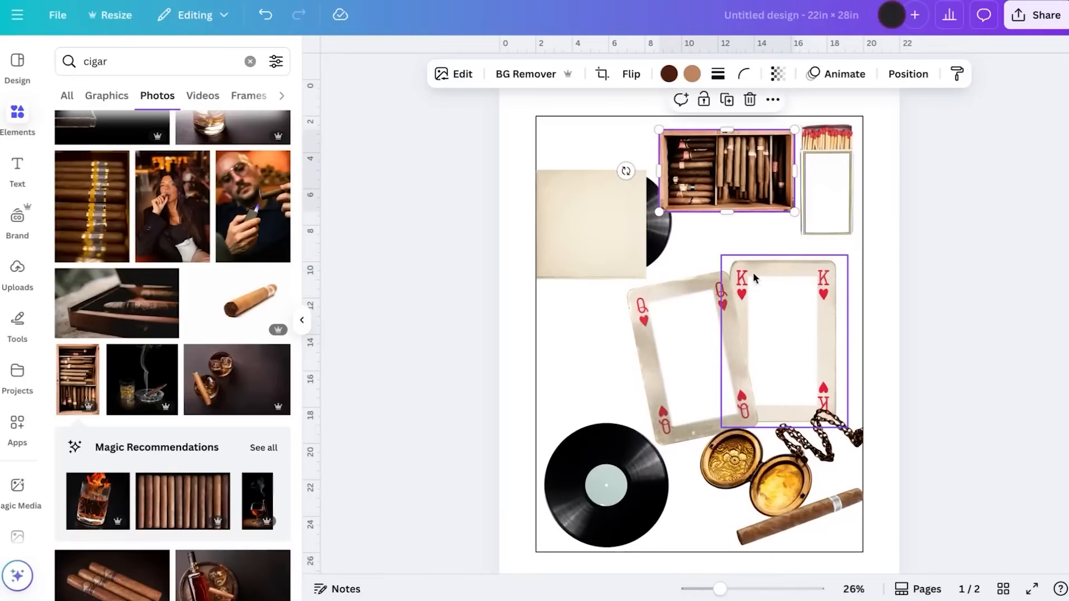
scroll(755, 272, down, 3)
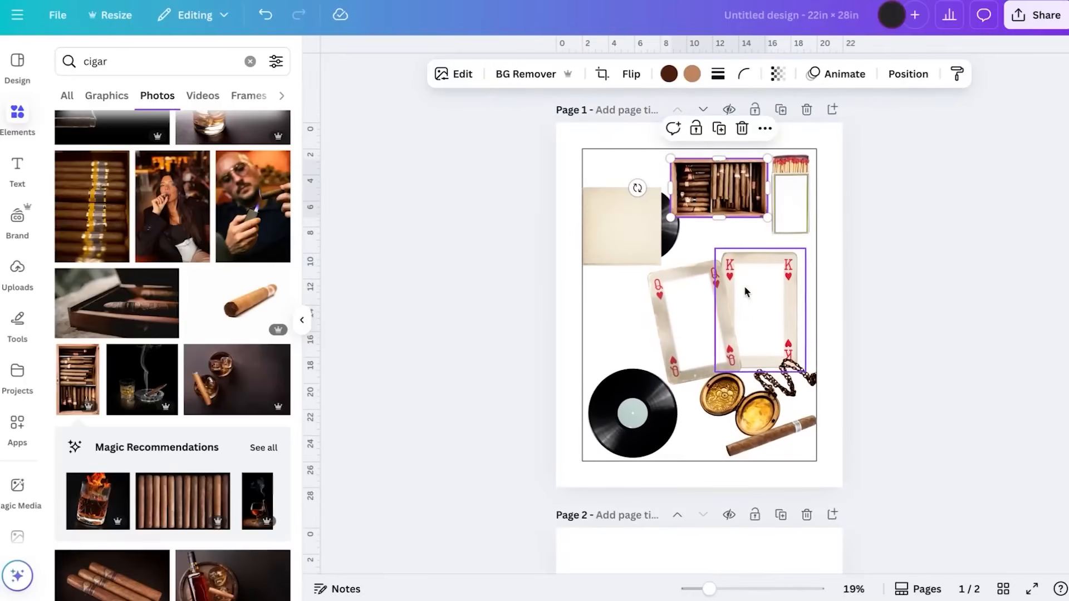
click(759, 302)
shift+click(659, 300)
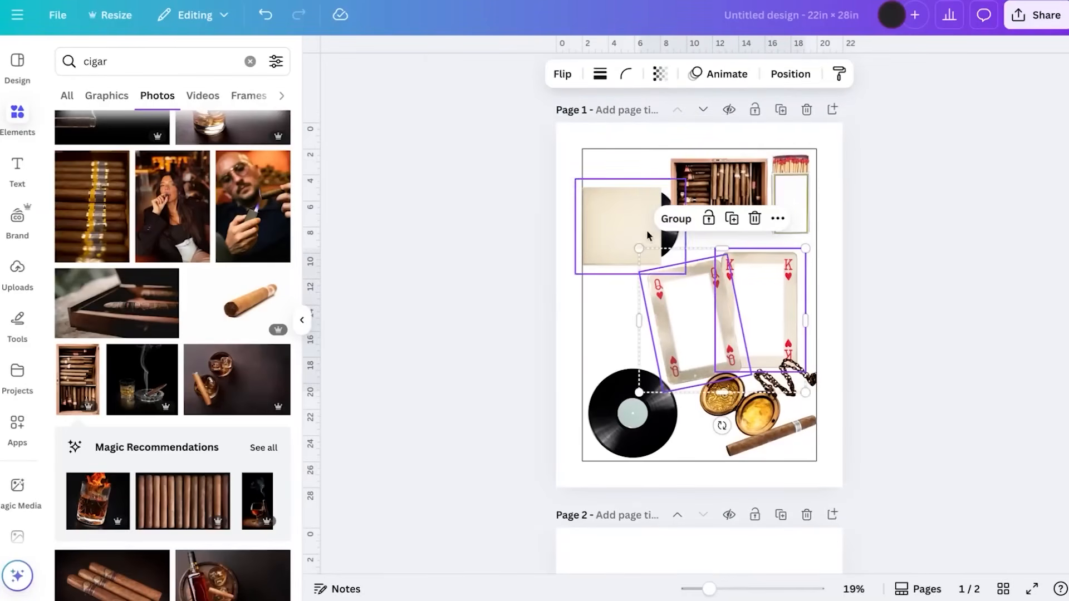
drag(639, 246, 665, 276)
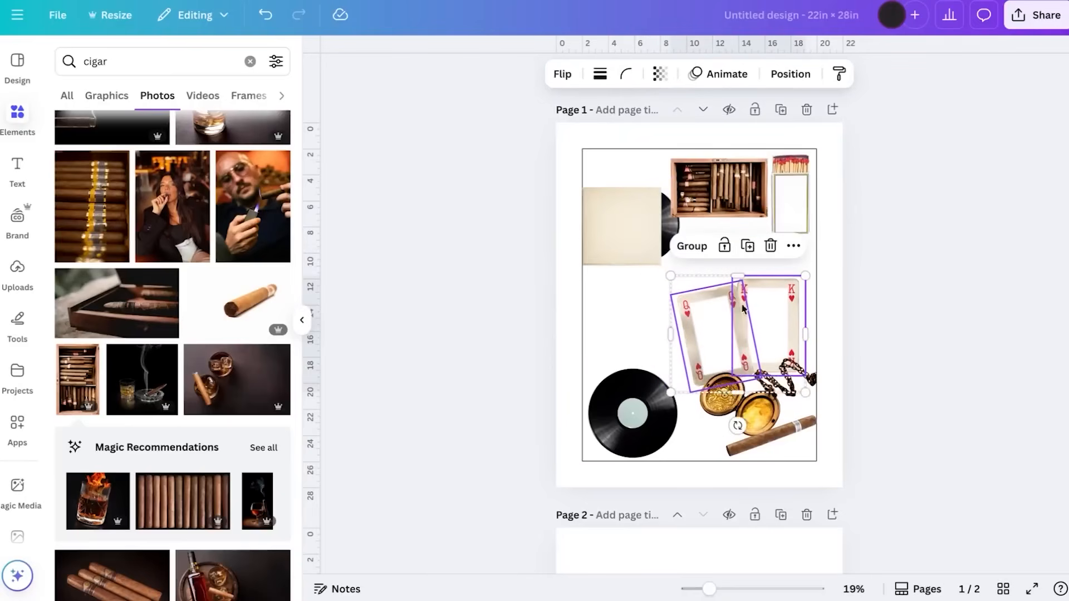
Crop the locket photo's top and bottom, then shrink it between the cards and the cigar
click(717, 410)
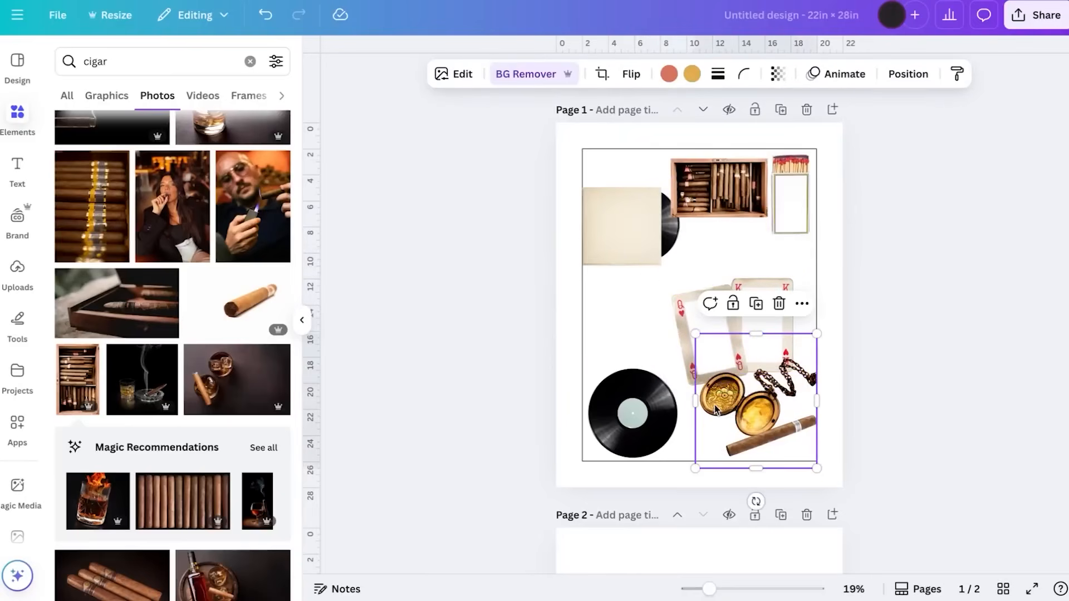
drag(755, 333, 755, 350)
drag(756, 468, 755, 441)
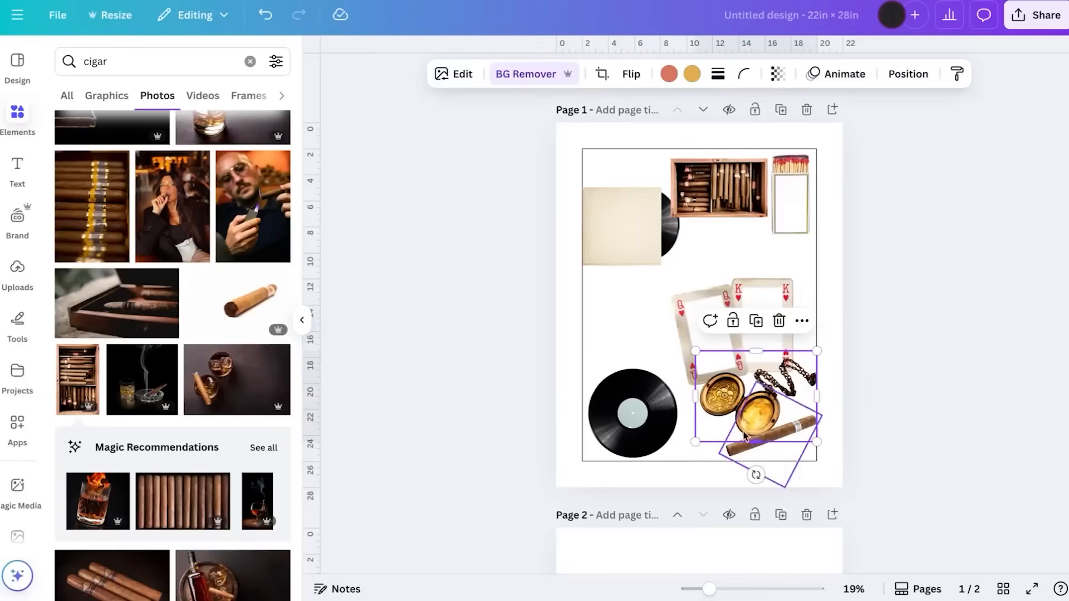
drag(695, 351, 726, 378)
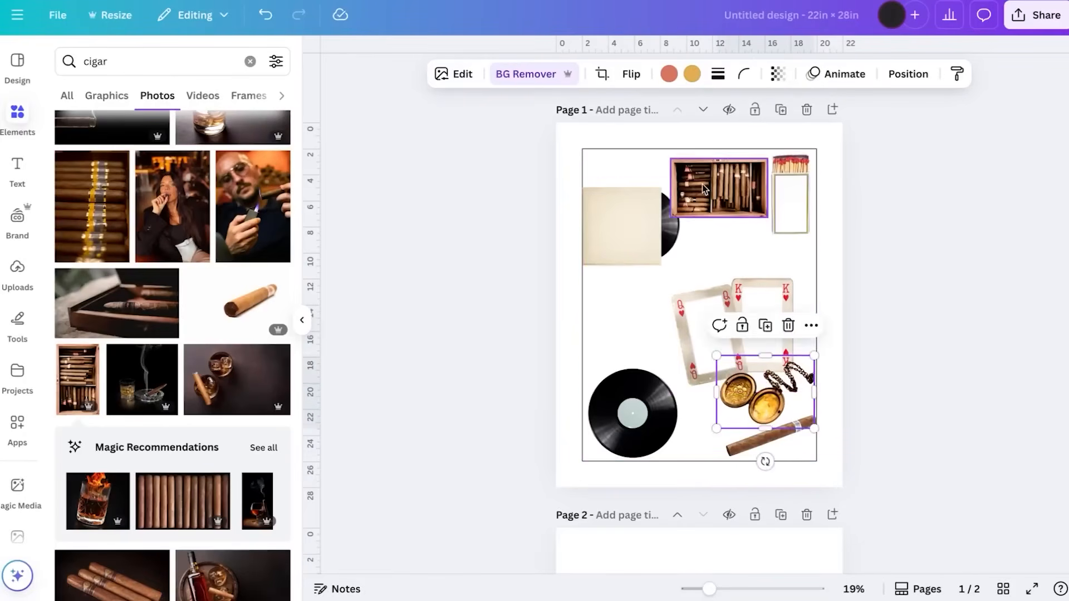
Rearrange the upper items, placing the cigar box above the king card and the matchbox between it and the lowered record sleeve
drag(719, 189, 740, 236)
drag(797, 193, 702, 192)
drag(761, 223, 785, 236)
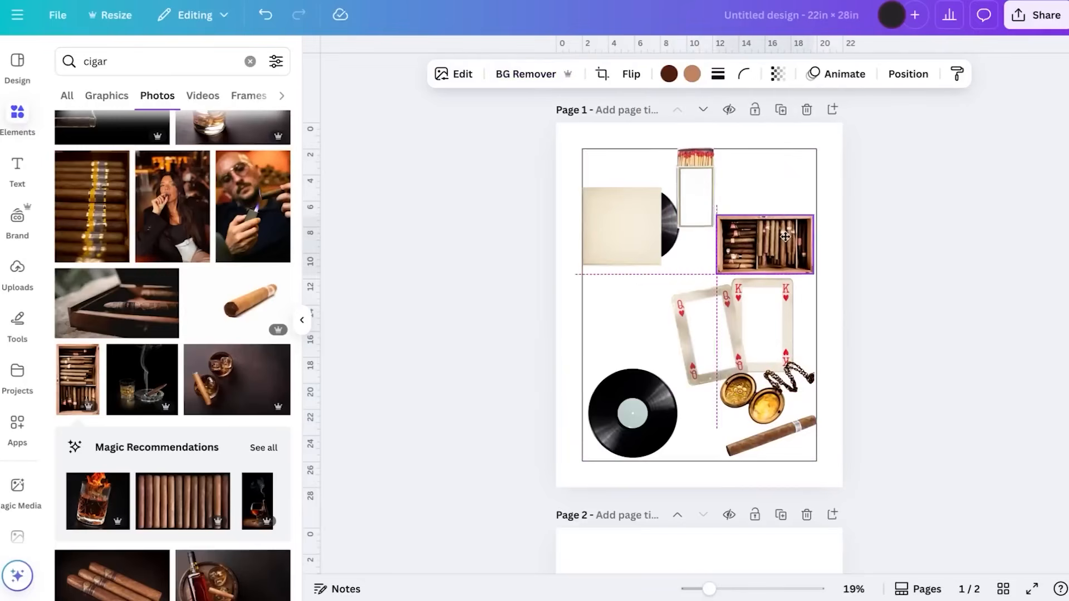
drag(684, 194, 626, 274)
click(696, 227)
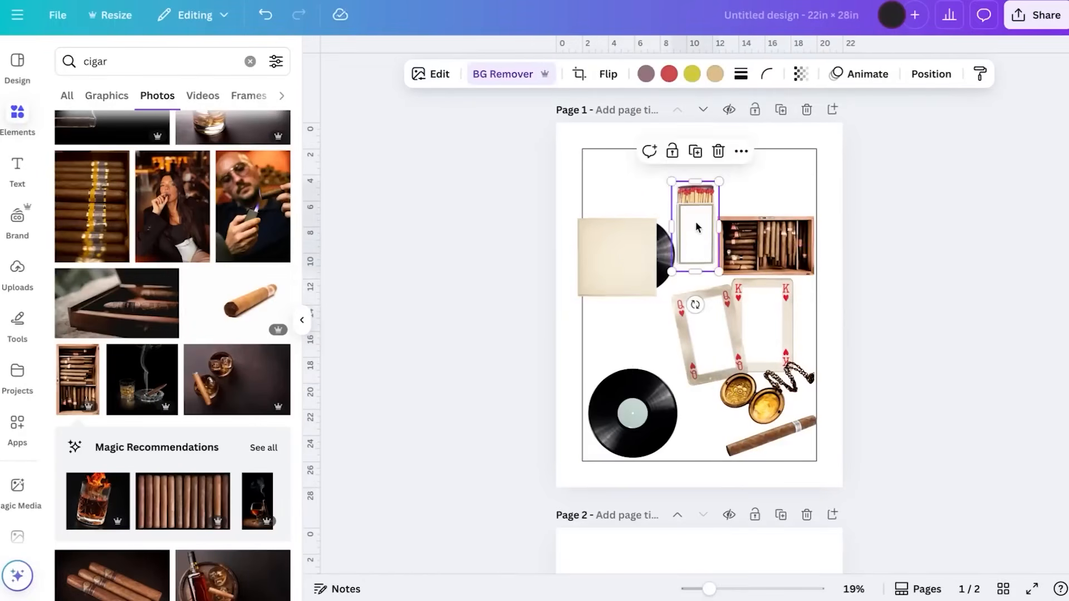
Shrink the matchbox and place it beside the cigar box, then raise the record sleeve into the upper part of the outline
drag(672, 182, 688, 211)
drag(702, 248, 702, 269)
drag(702, 268, 702, 268)
drag(601, 242, 618, 199)
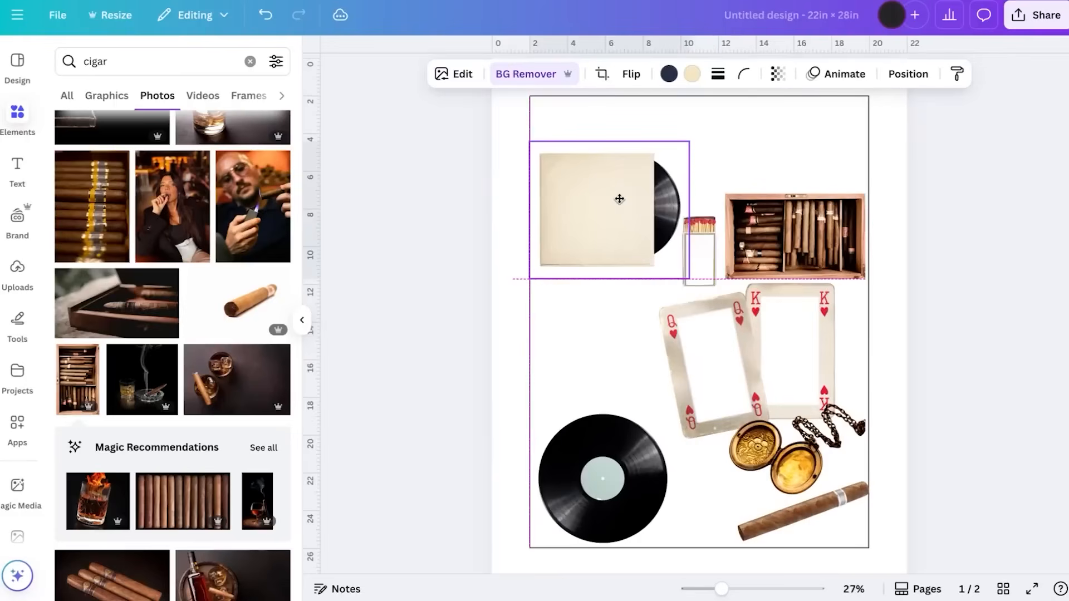
click(974, 273)
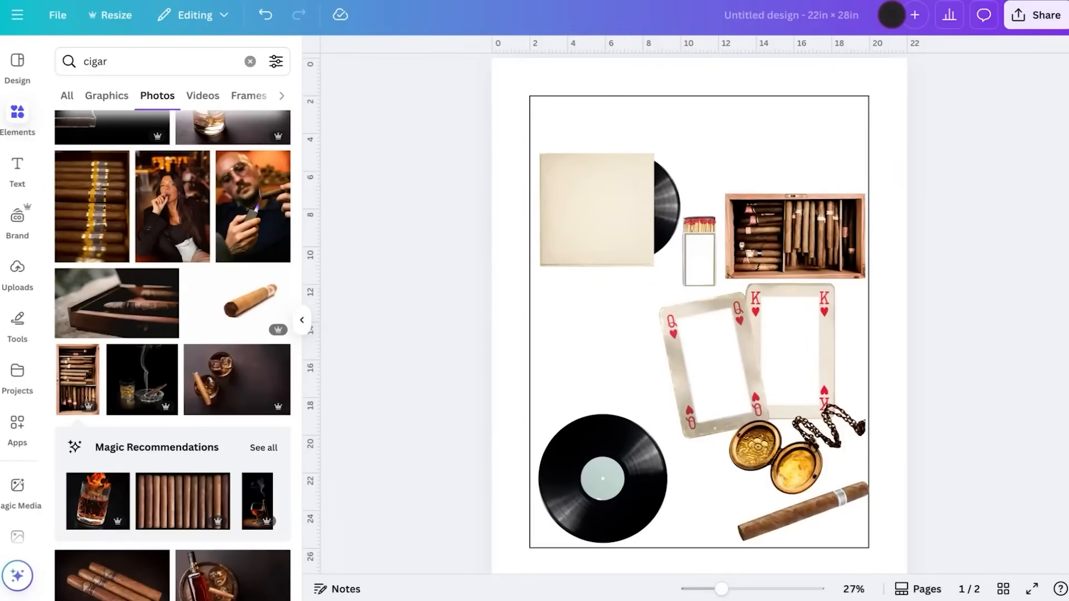
Search the elements for "camera" and look through the graphics results
scroll(159, 267, up, 10)
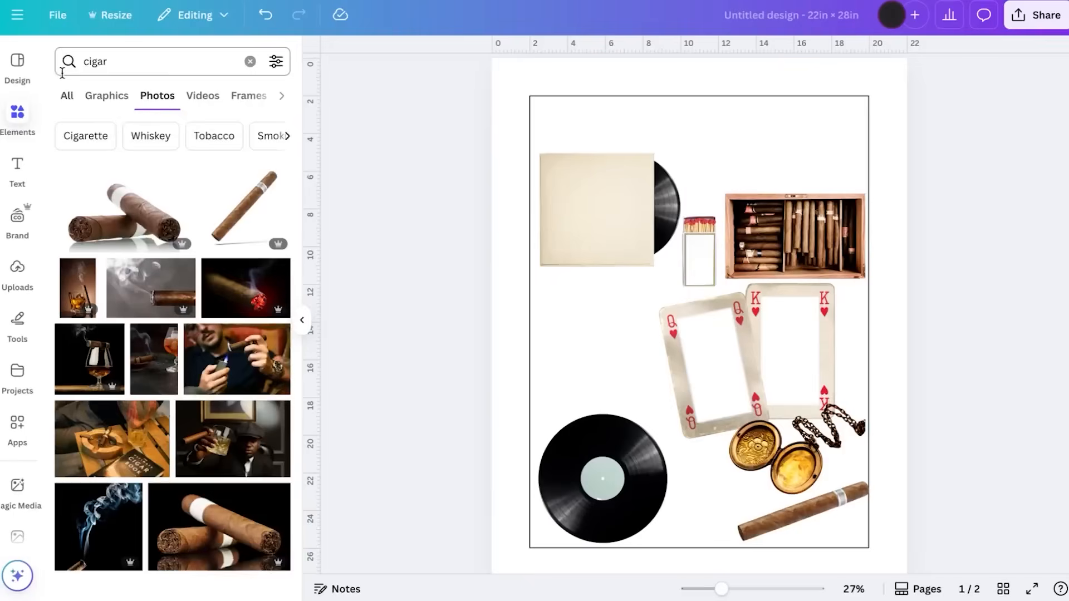
click(250, 61)
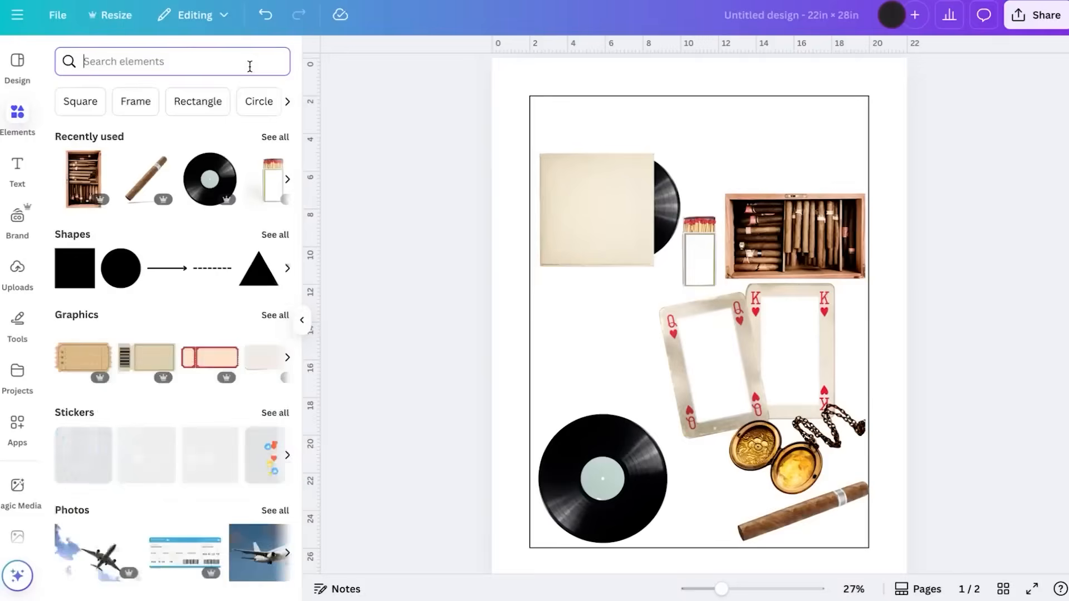
click(184, 56)
text(camera)
key(Return)
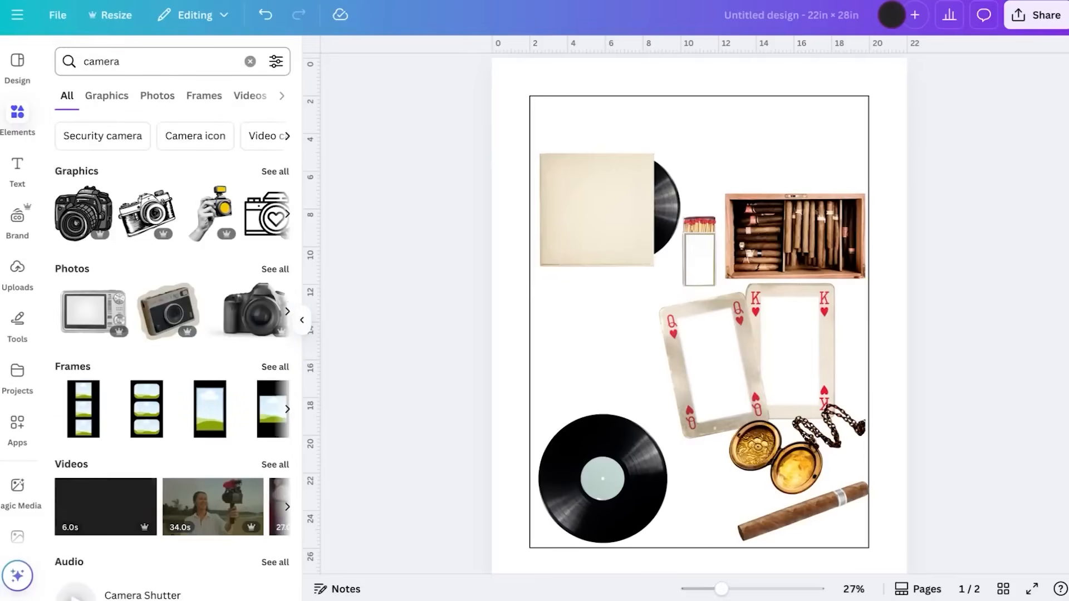
scroll(219, 350, down, 2)
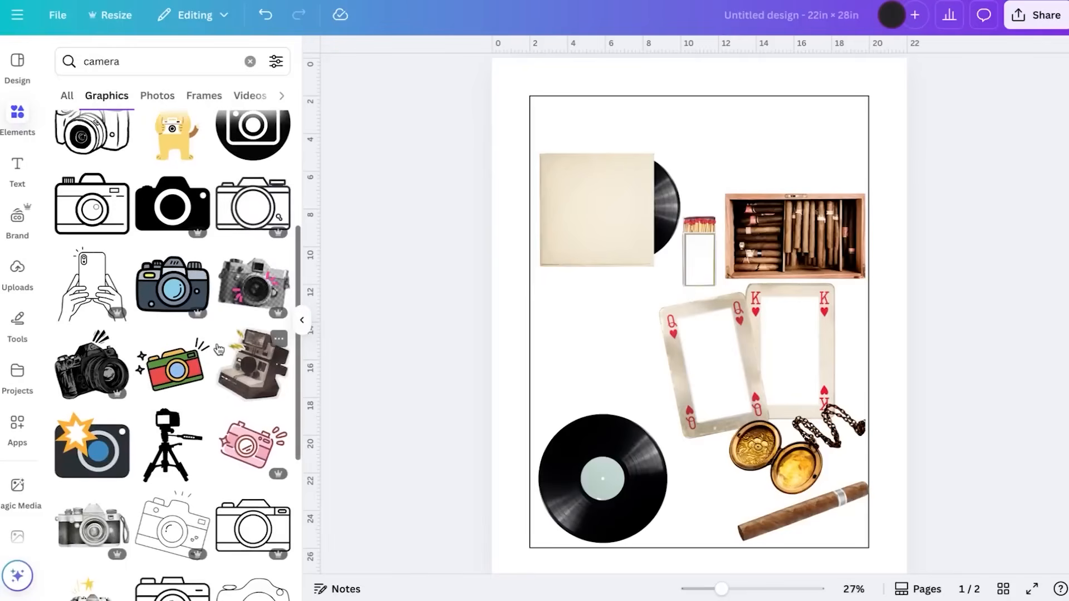
scroll(219, 350, down, 5)
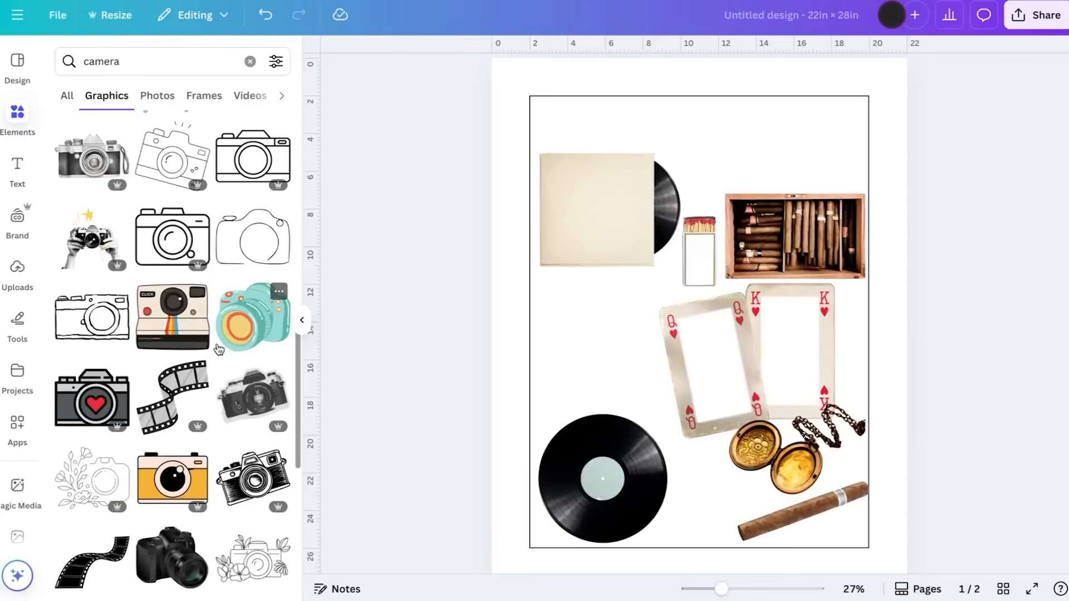
scroll(219, 350, down, 10)
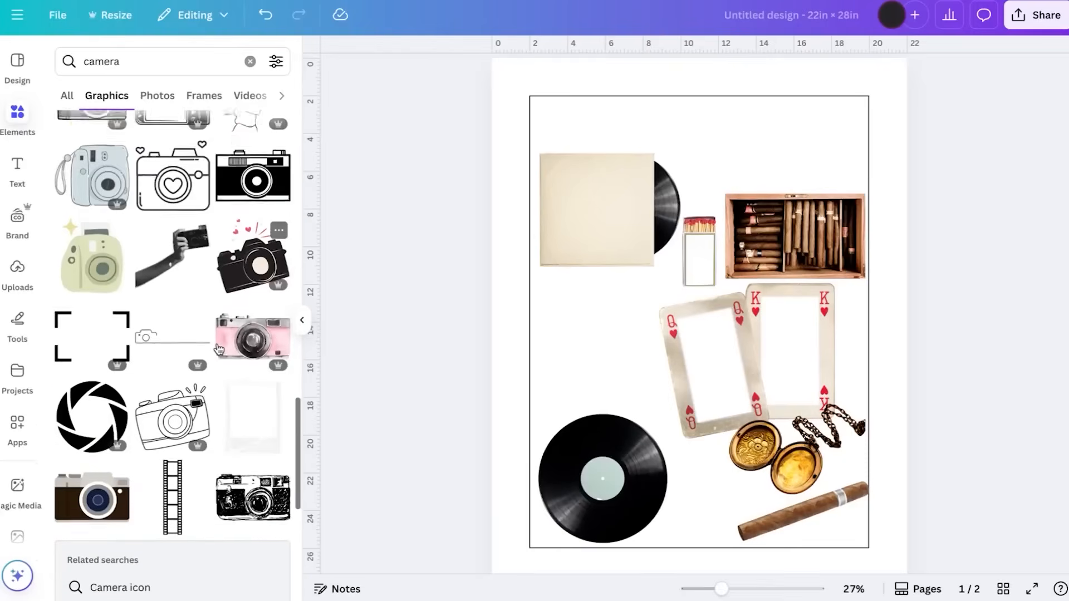
scroll(215, 343, up, 15)
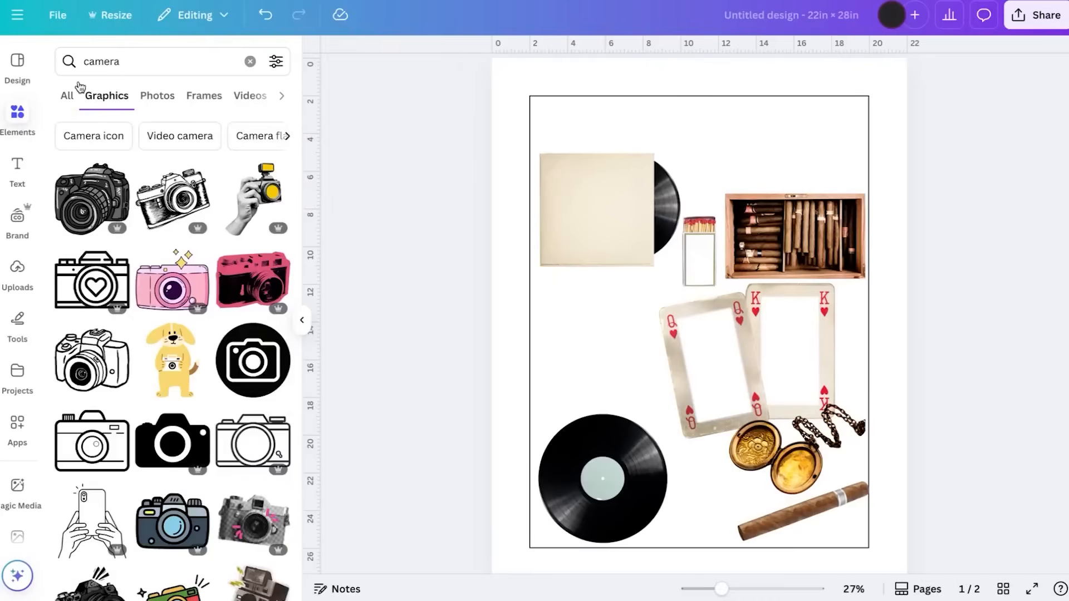
Add the torn-edge vintage camera photo, shrink it, and place it at the outline's top between the record sleeve and cigar box
click(67, 96)
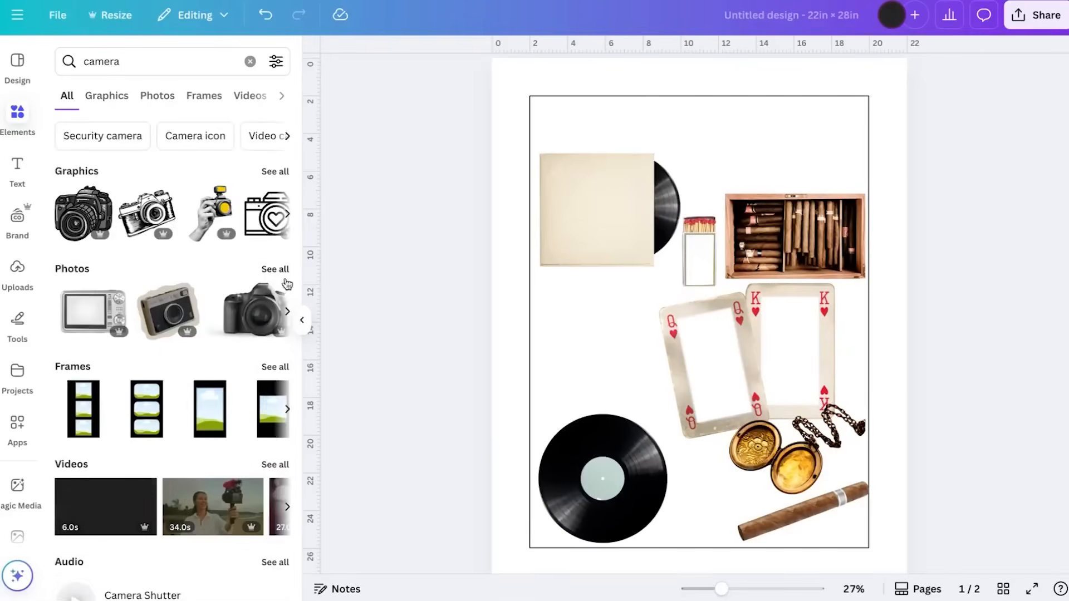
click(278, 269)
scroll(220, 319, down, 1)
click(211, 295)
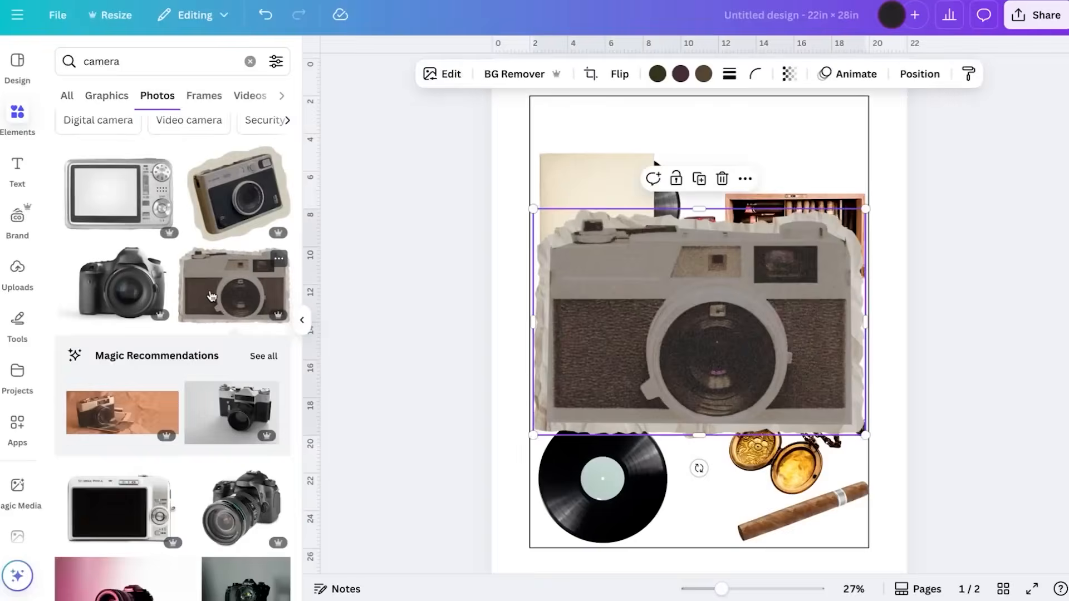
drag(866, 210, 722, 151)
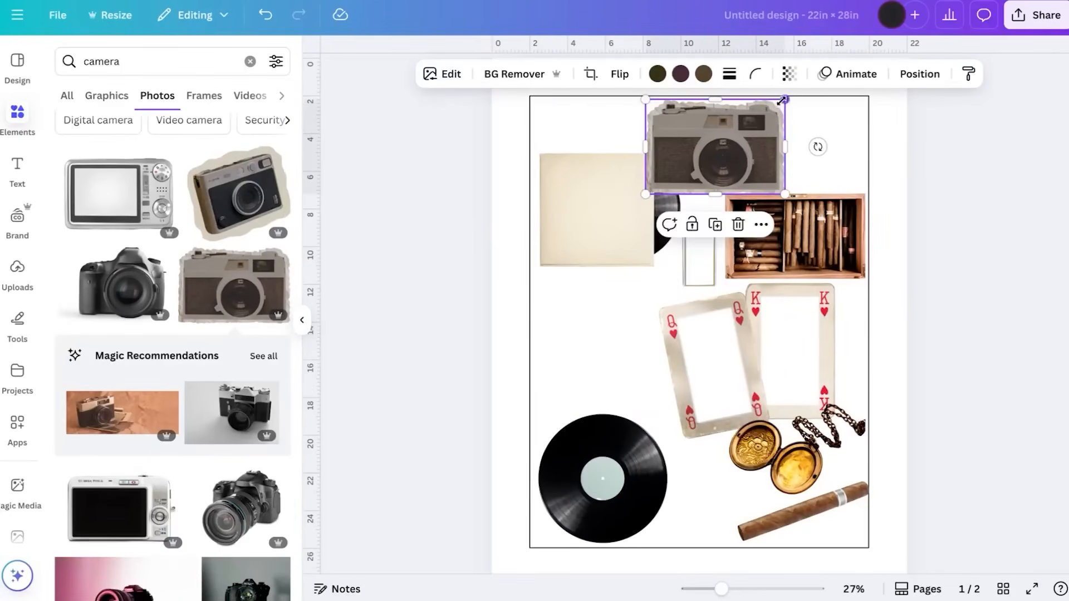
drag(783, 101, 750, 122)
drag(701, 165, 703, 149)
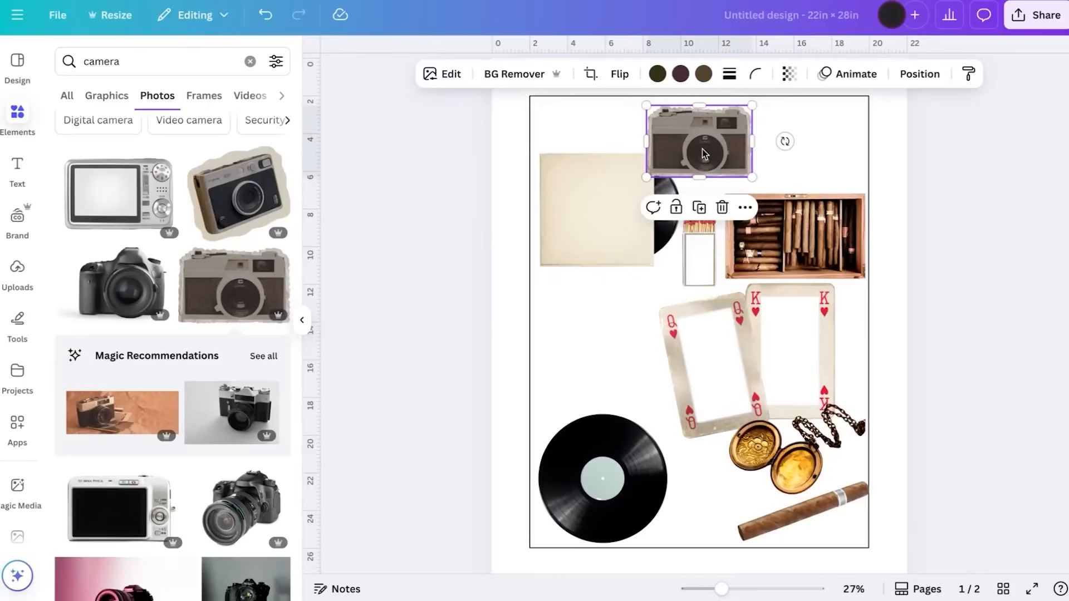
Search the photos for "scrapbook" and look through the results for suitable vintage pieces
scroll(223, 195, up, 1)
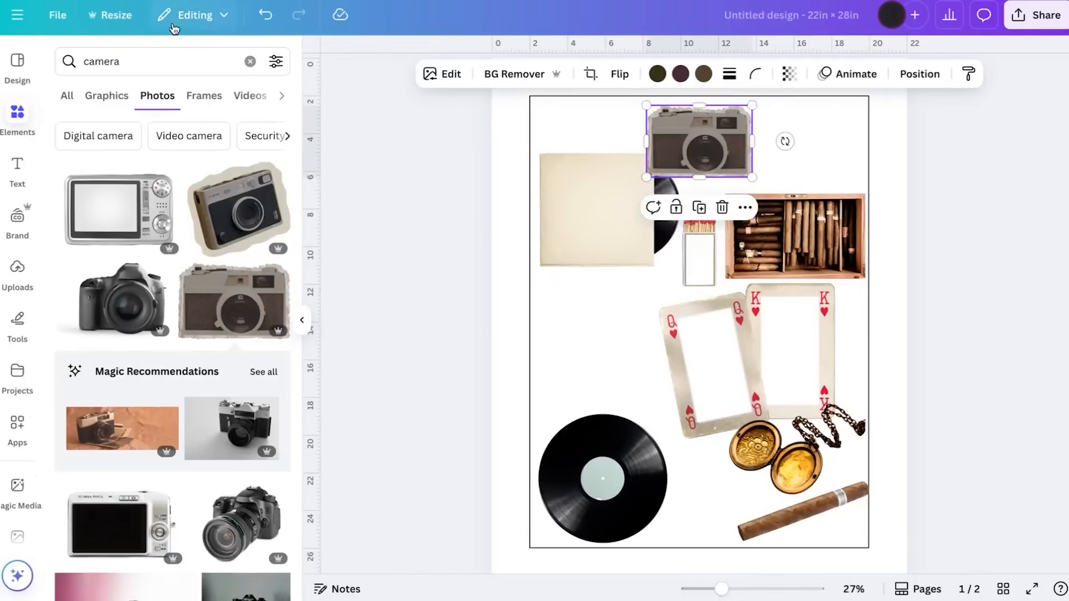
click(171, 65)
text(scra)
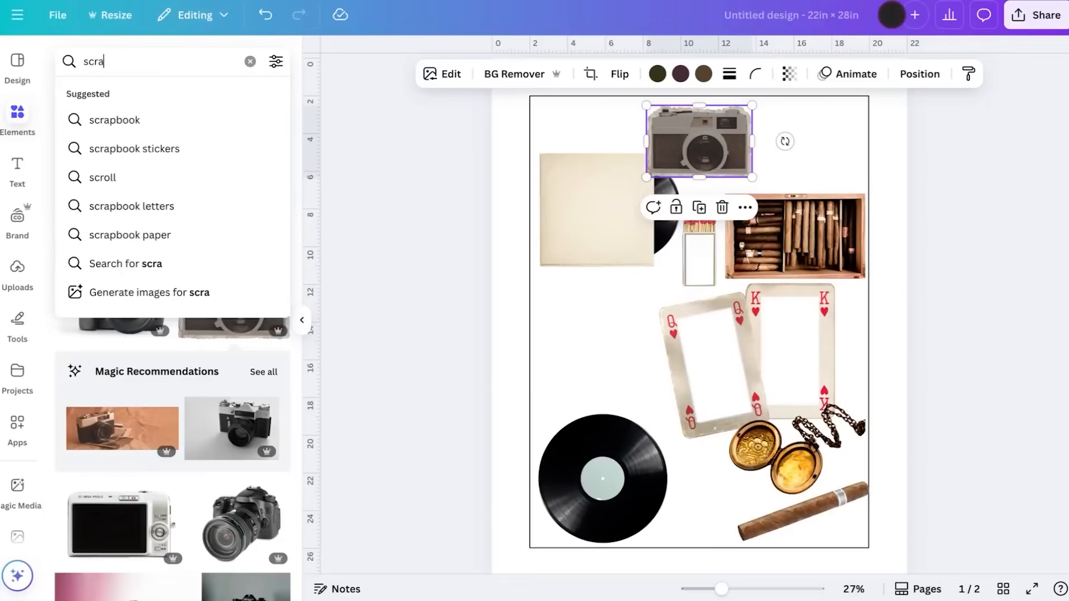
text(pbook)
key(Return)
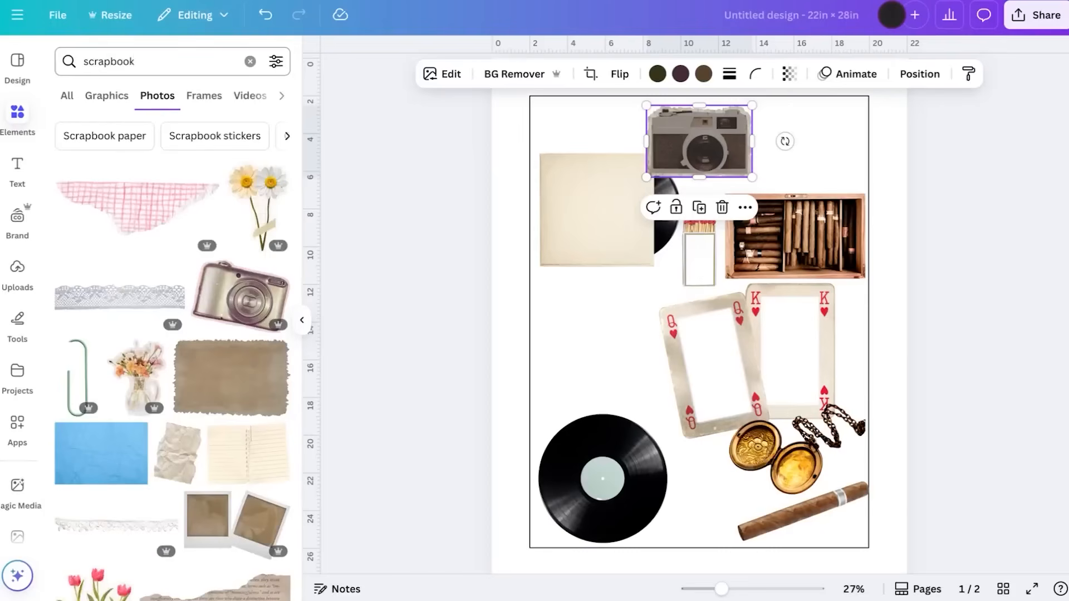
scroll(185, 311, down, 6)
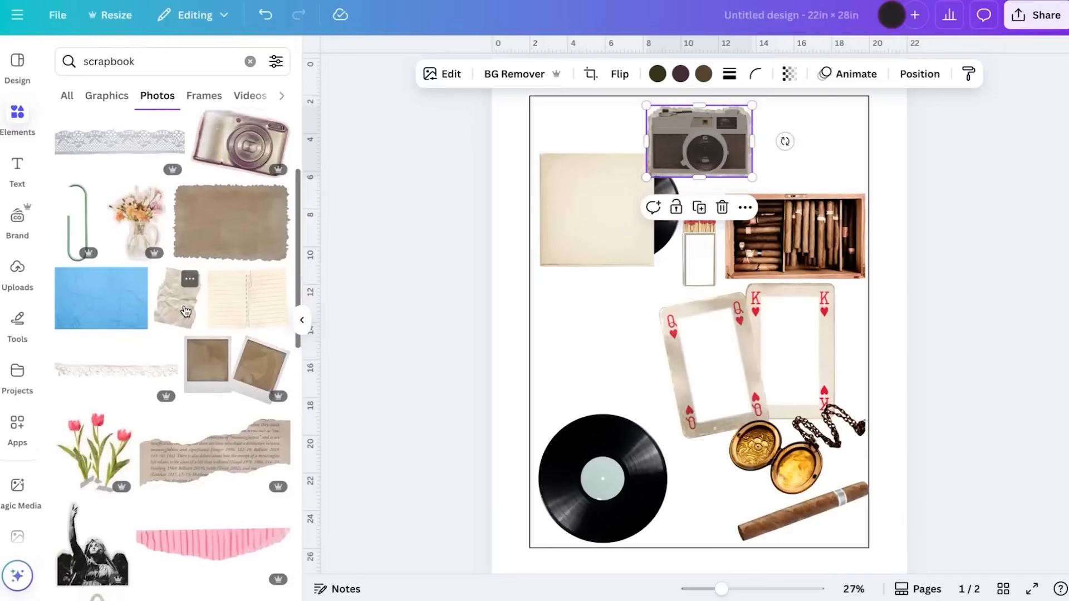
scroll(186, 311, down, 6)
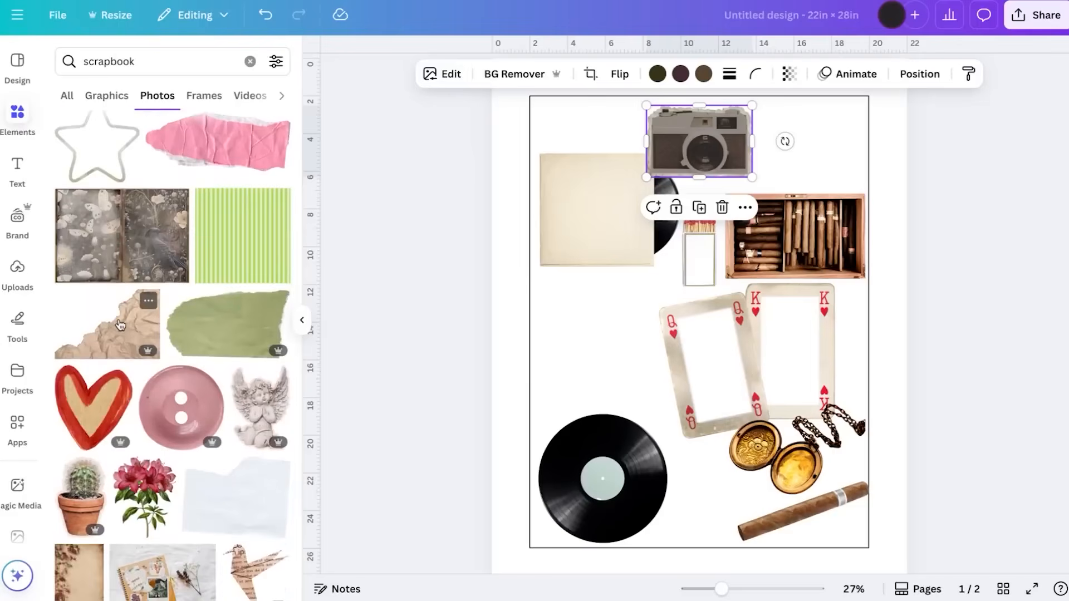
scroll(120, 325, down, 2)
scroll(103, 271, down, 6)
Try a torn book-page photo on the design, browse its recommended variants, and delete it
click(136, 383)
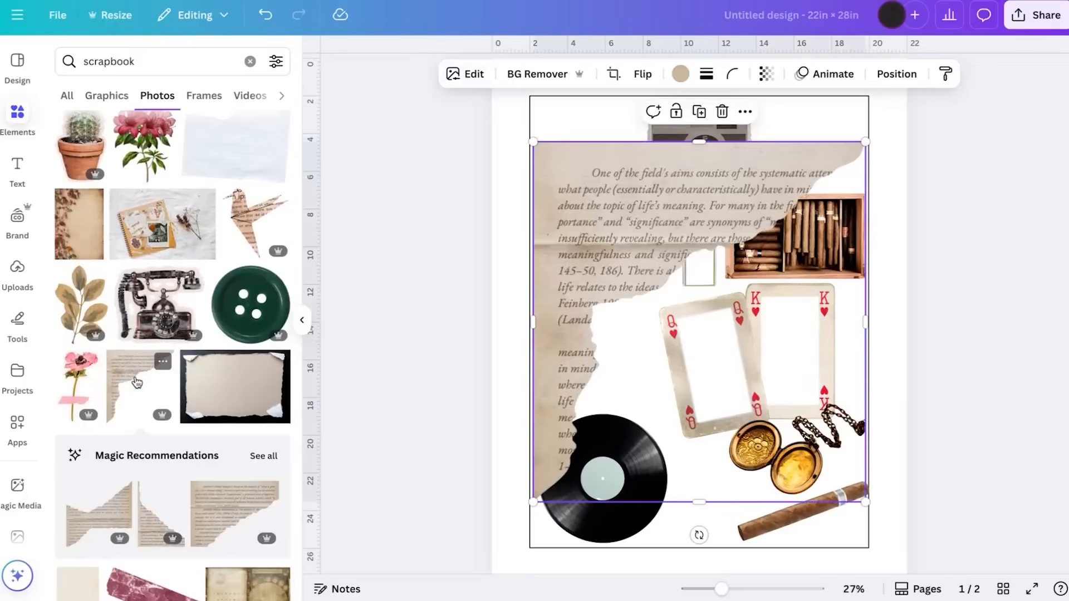
click(266, 458)
scroll(253, 456, down, 8)
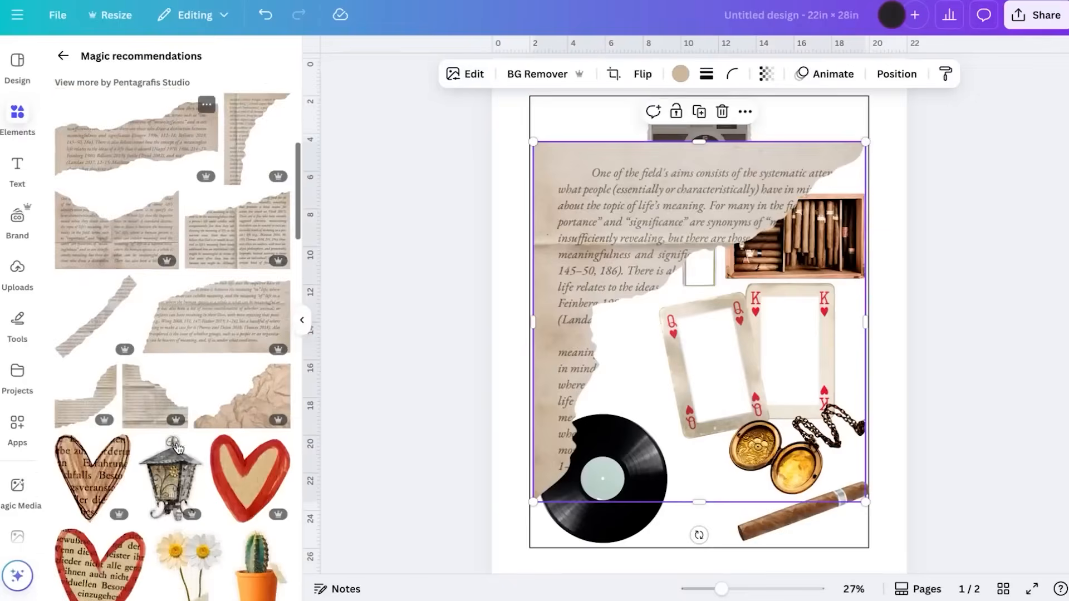
scroll(177, 447, down, 10)
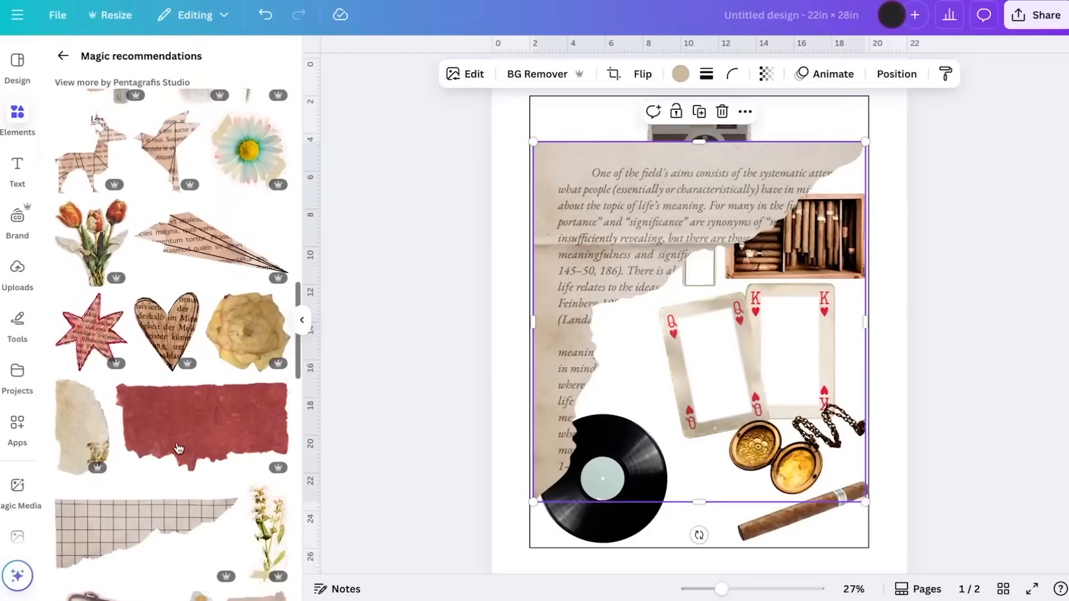
scroll(177, 447, down, 8)
key(Delete)
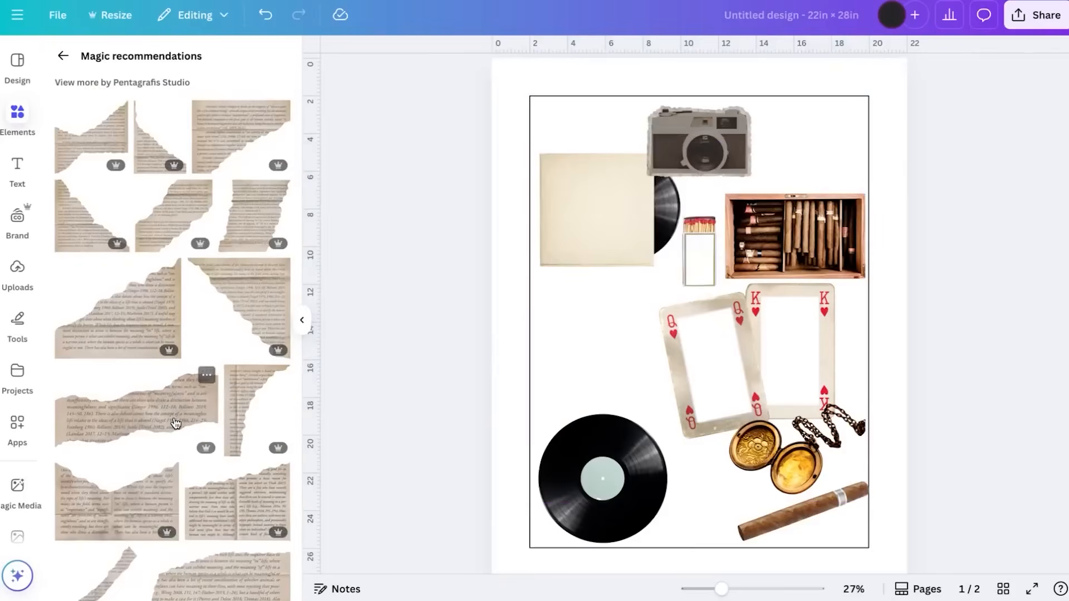
click(63, 56)
Search the photos for "postcard" and add the blank vintage postcard with the stamp box to the design
click(157, 61)
double_click(157, 61)
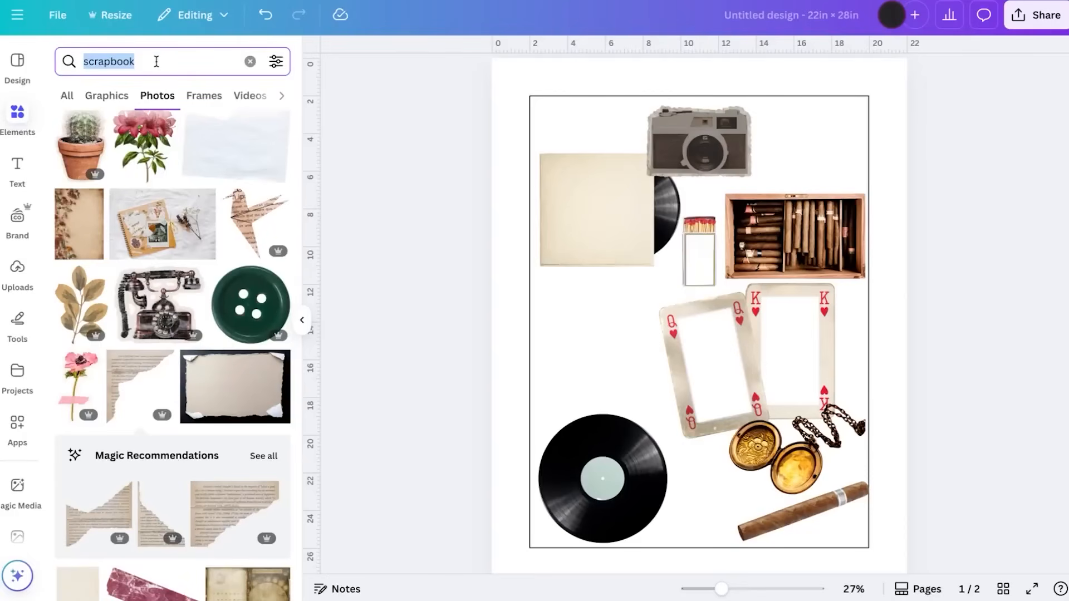
text(postcard)
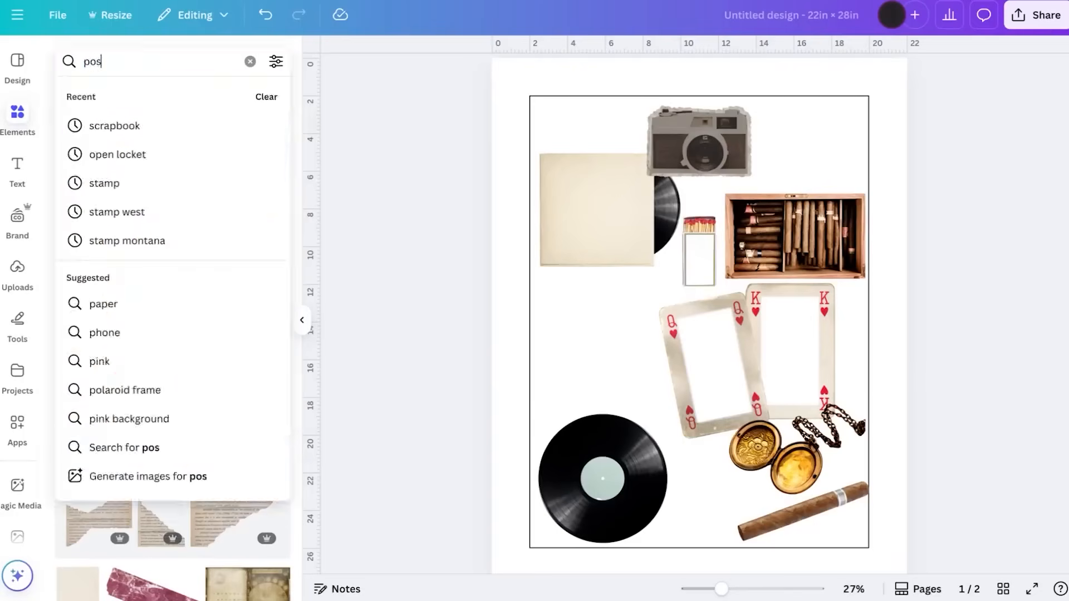
key(Return)
click(222, 215)
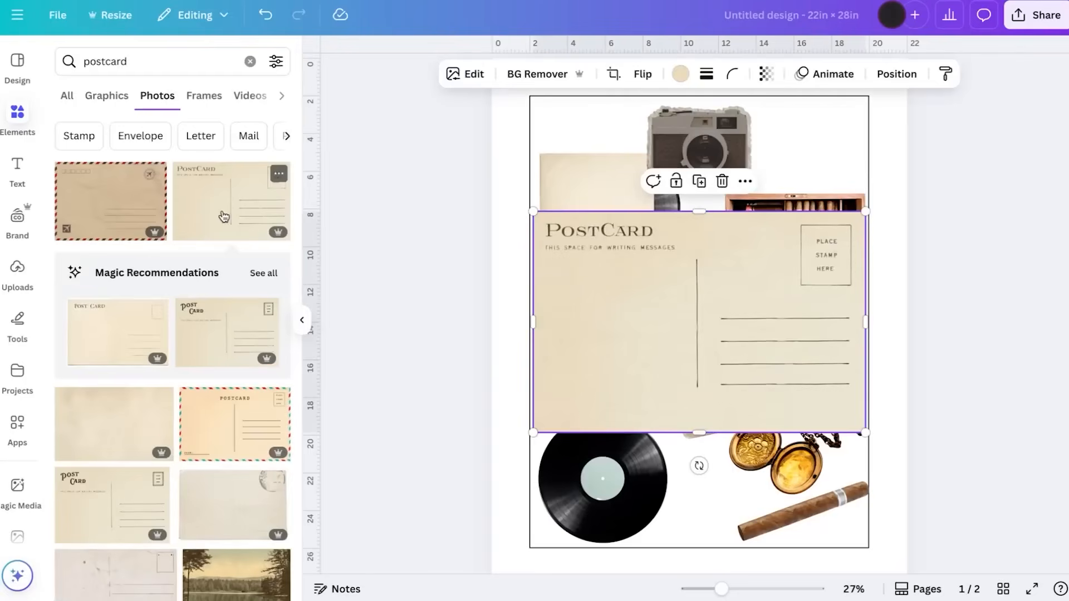
Shrink the postcard and place it between the record sleeve and the vinyl record, beside the queen card
drag(866, 213, 699, 322)
drag(602, 393, 597, 369)
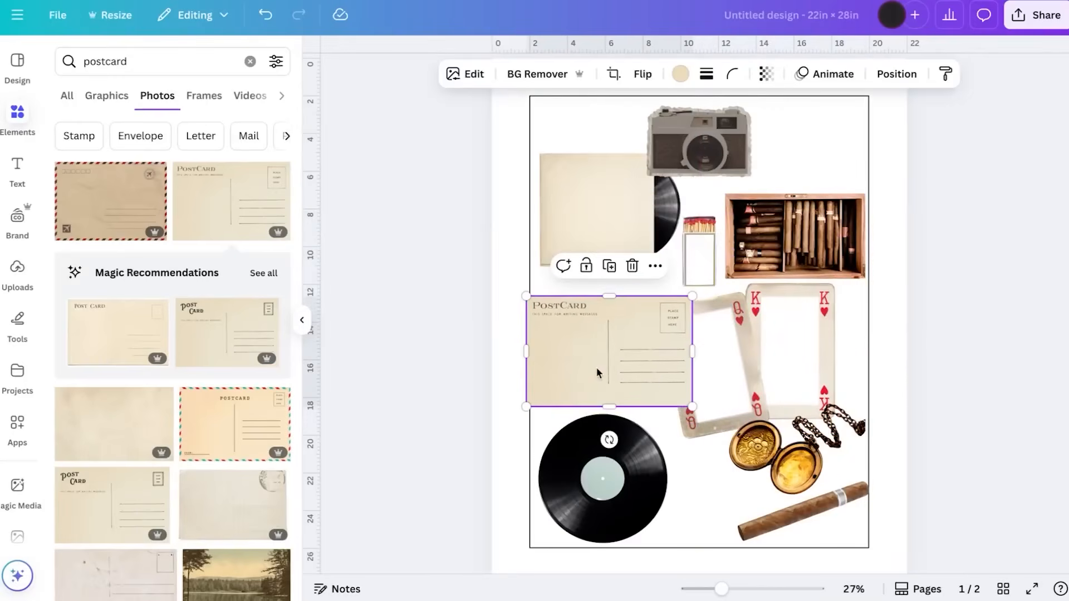
drag(686, 301, 635, 336)
drag(590, 373, 604, 347)
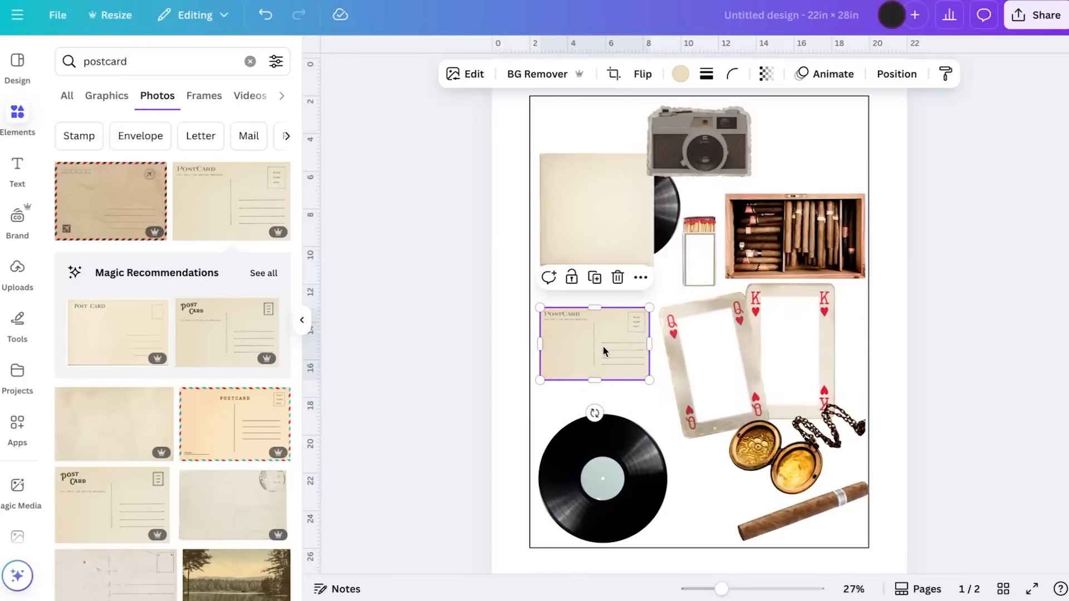
Check the remaining postcard results, then search the photos for "buffalo" and look through them
scroll(208, 358, down, 3)
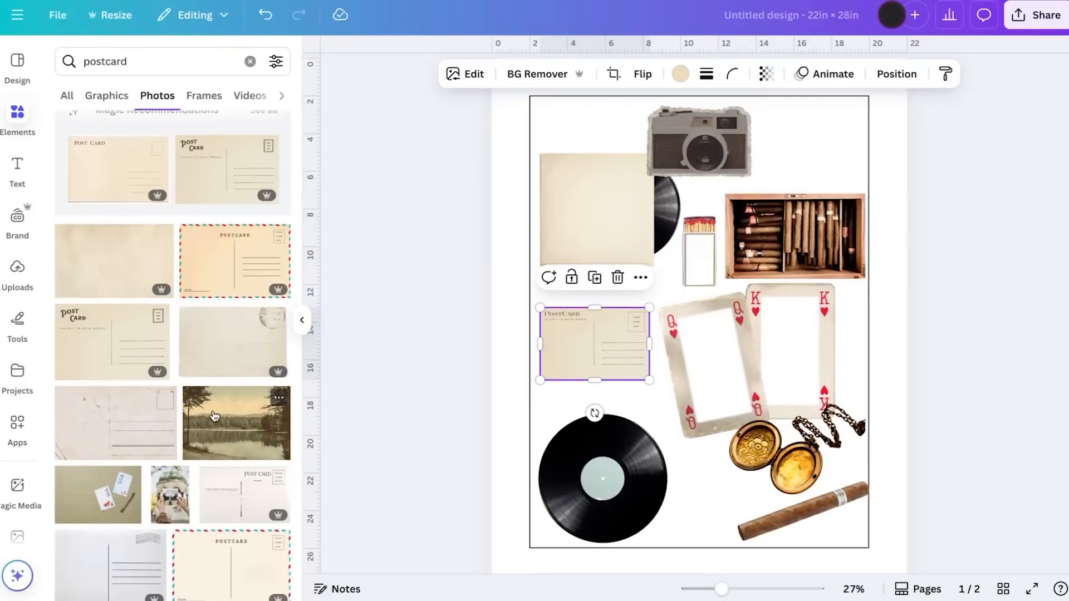
scroll(167, 255, up, 4)
click(143, 63)
double_click(144, 66)
text(buffalo)
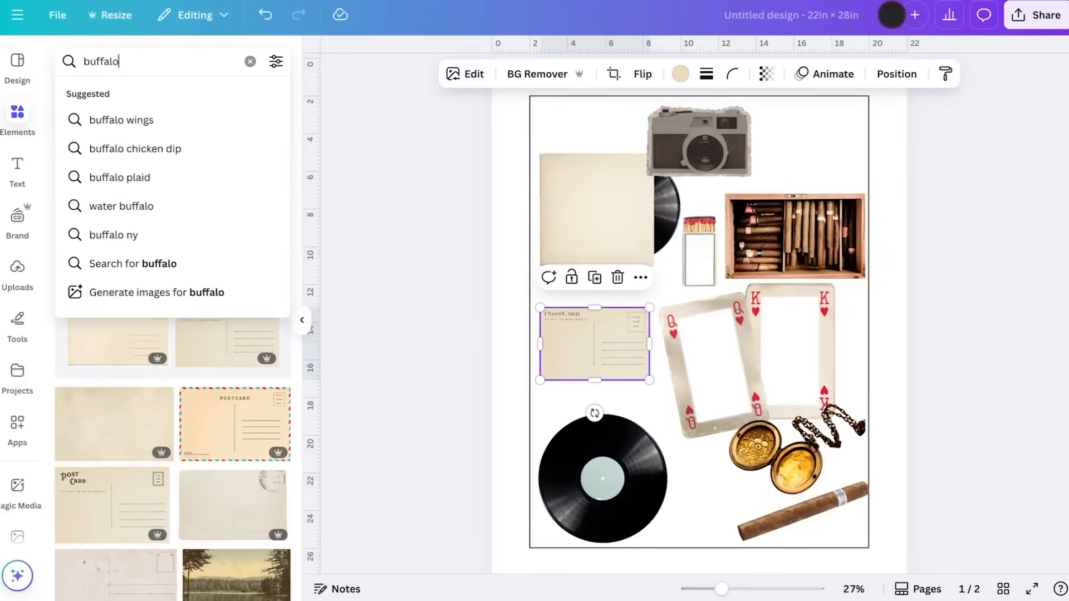
key(Return)
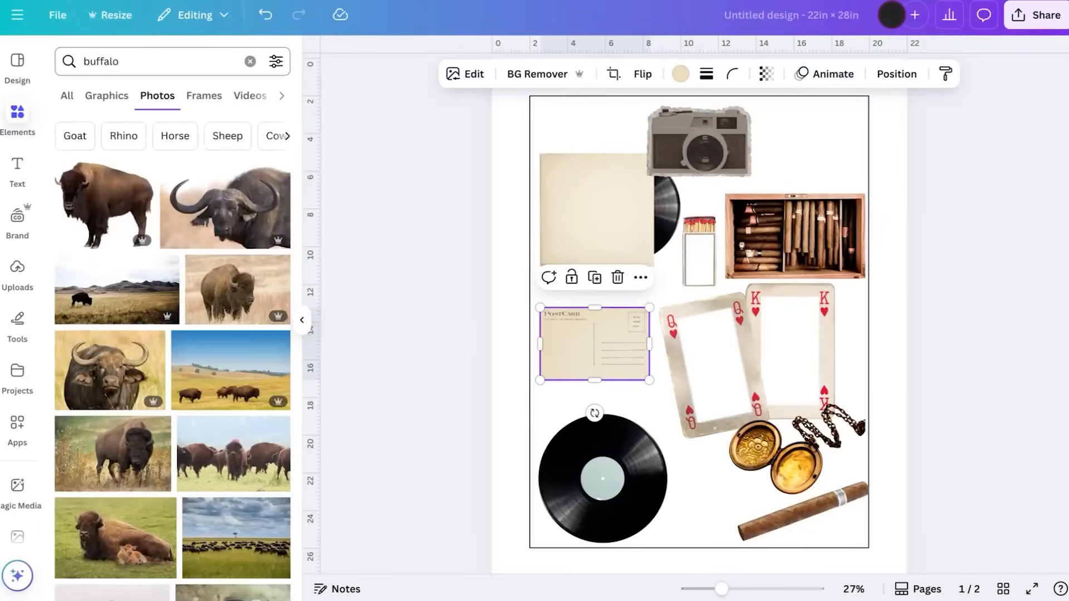
scroll(196, 316, down, 4)
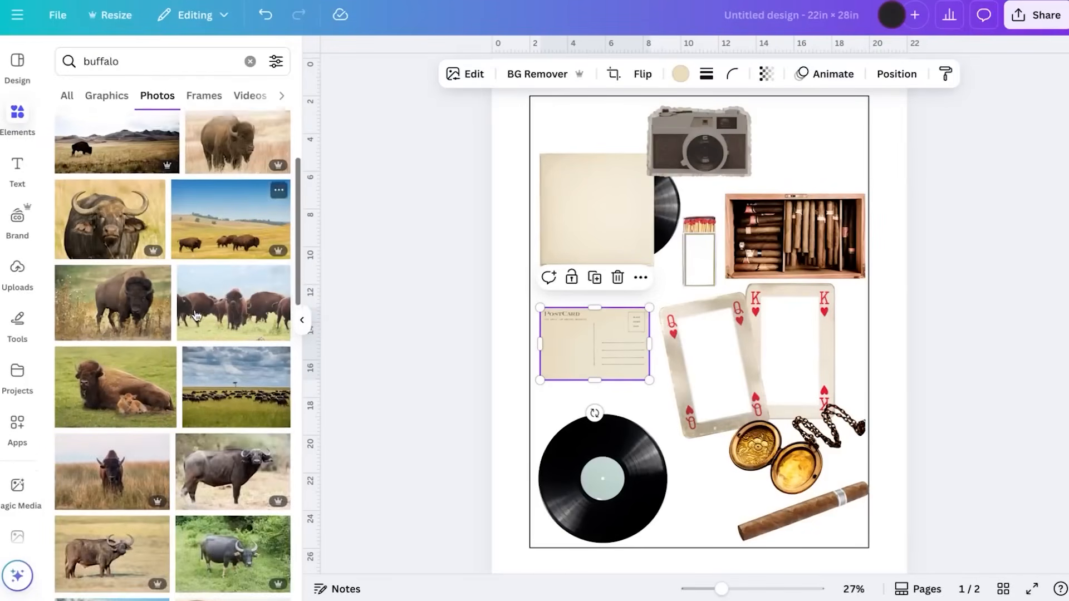
scroll(196, 315, down, 8)
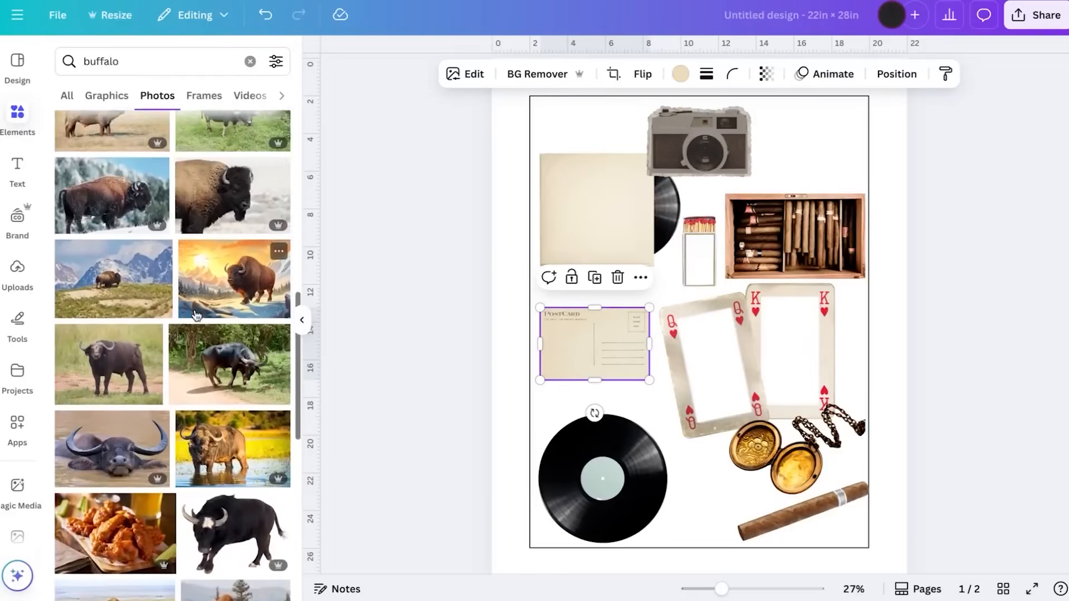
scroll(196, 316, up, 12)
Search the photos for "bison" and add the one with the bison grazing below a pink mountain
click(162, 58)
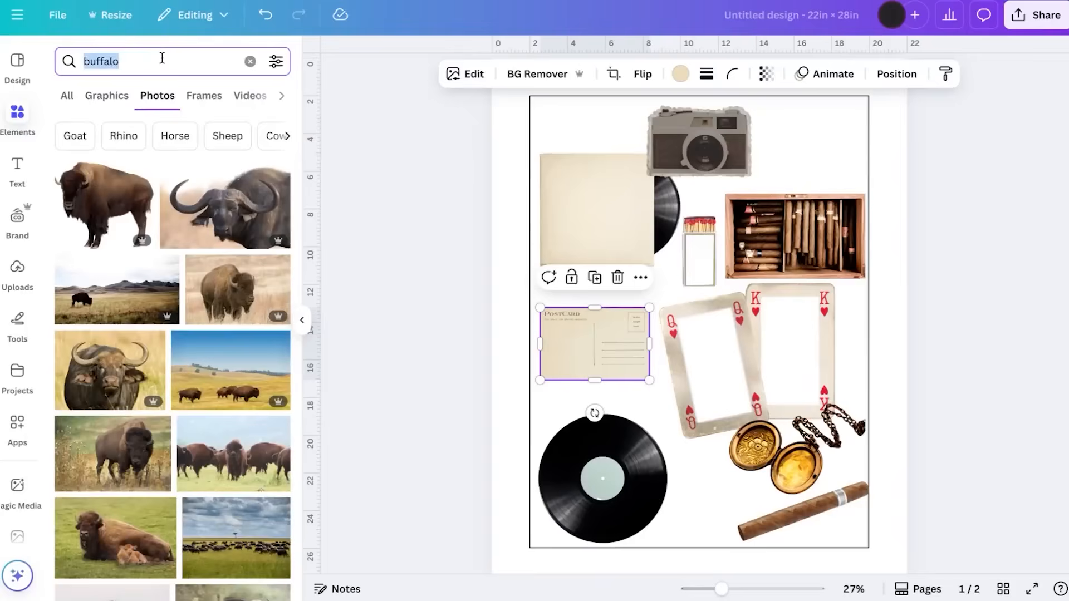
text(bison)
key(Return)
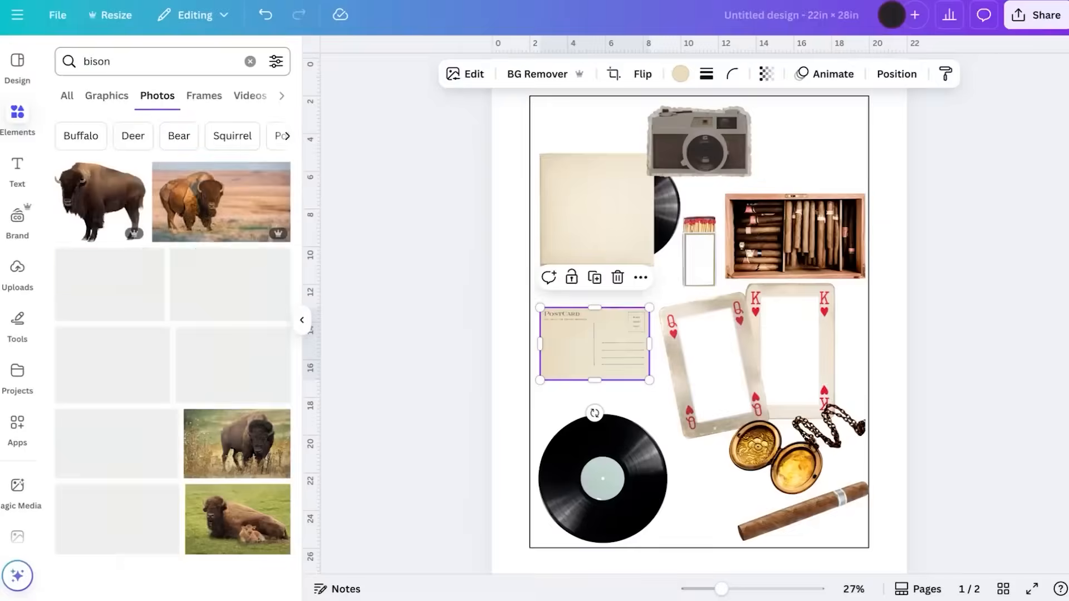
scroll(177, 240, down, 5)
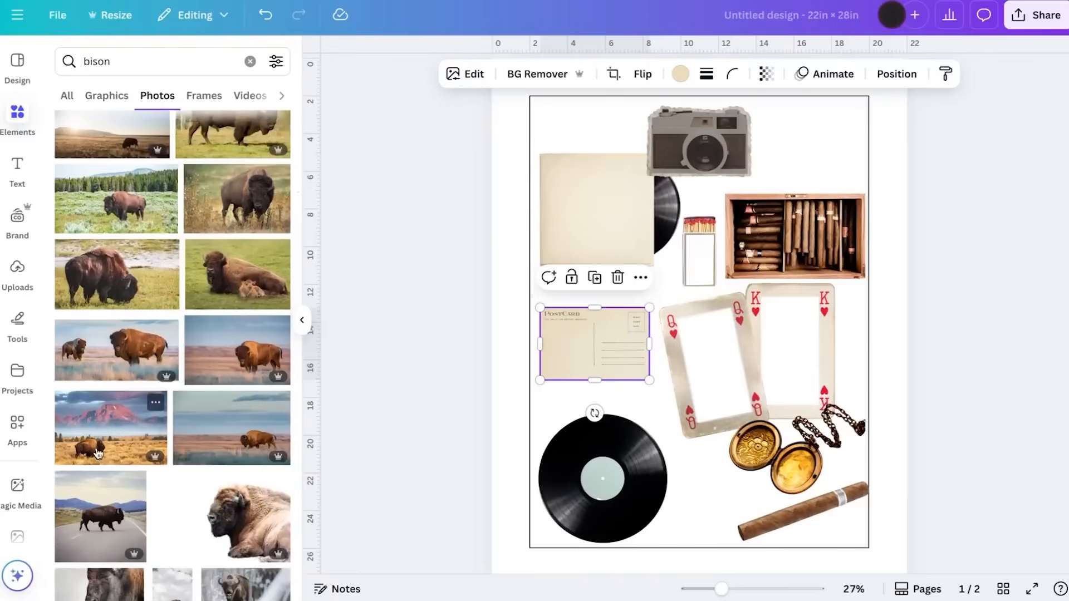
click(97, 454)
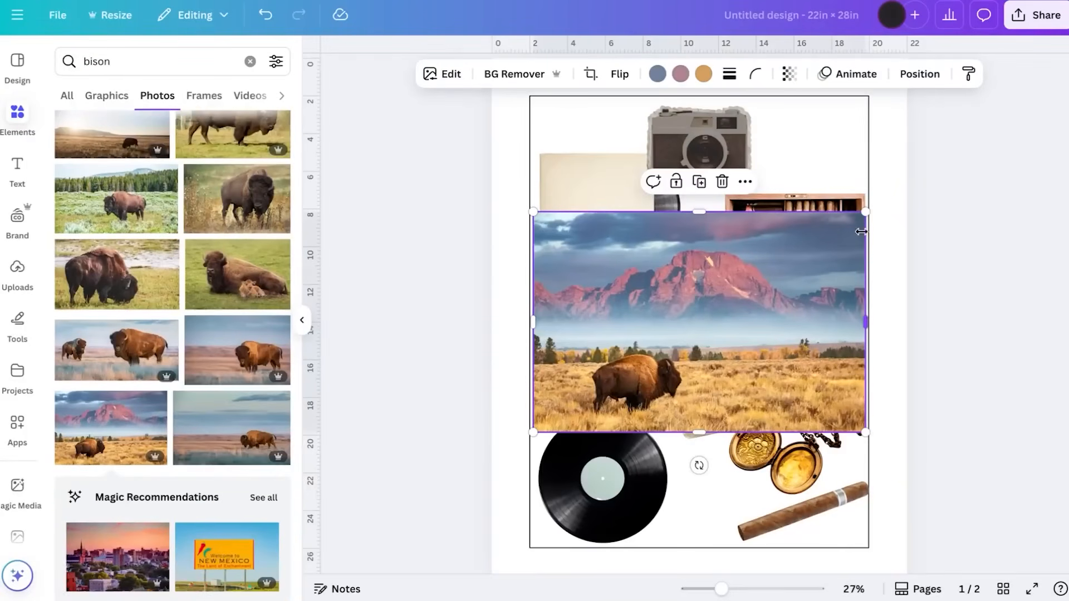
Shrink the bison photo to the postcard's size, align it with the postcard and send it behind the postcard
drag(865, 213, 622, 335)
drag(656, 383, 649, 379)
key(ctrl+[)
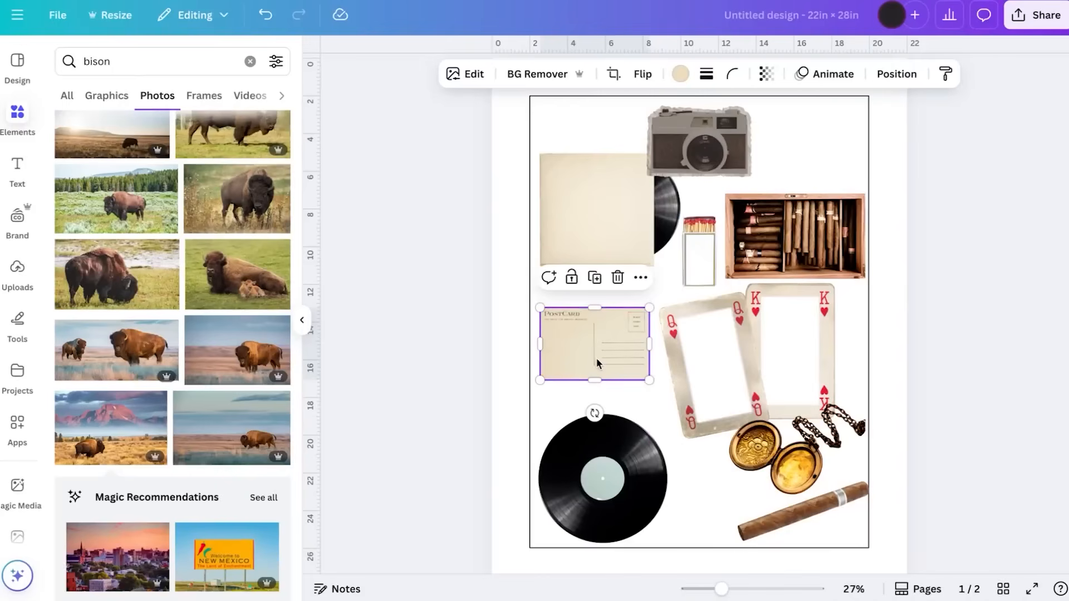
Set the postcard's transparency to 71 so it blends with the bison photo, and undo the accidental move of the outline
click(766, 73)
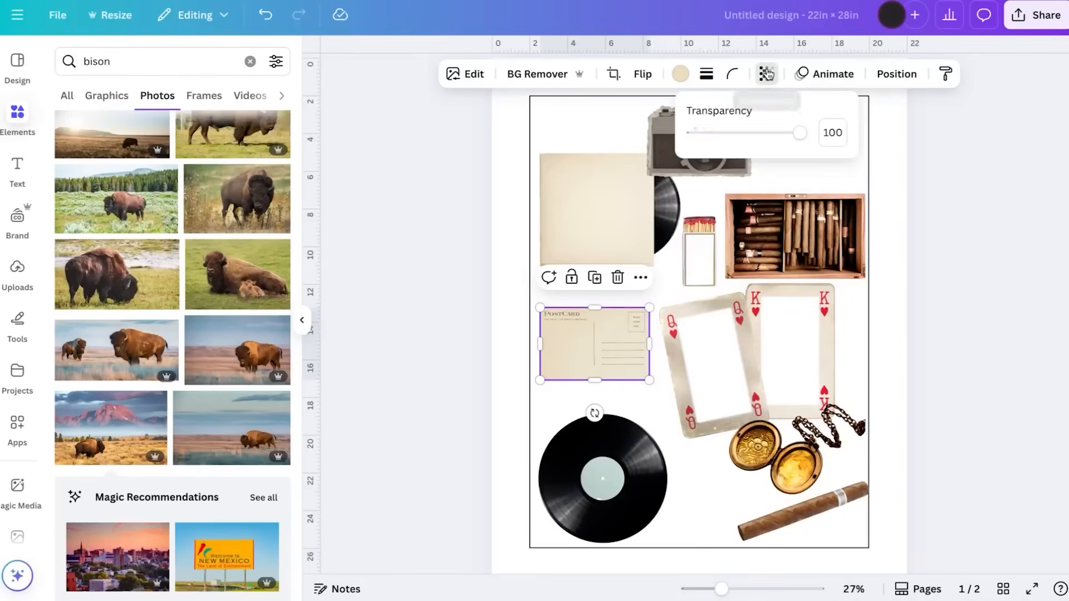
drag(800, 133, 774, 139)
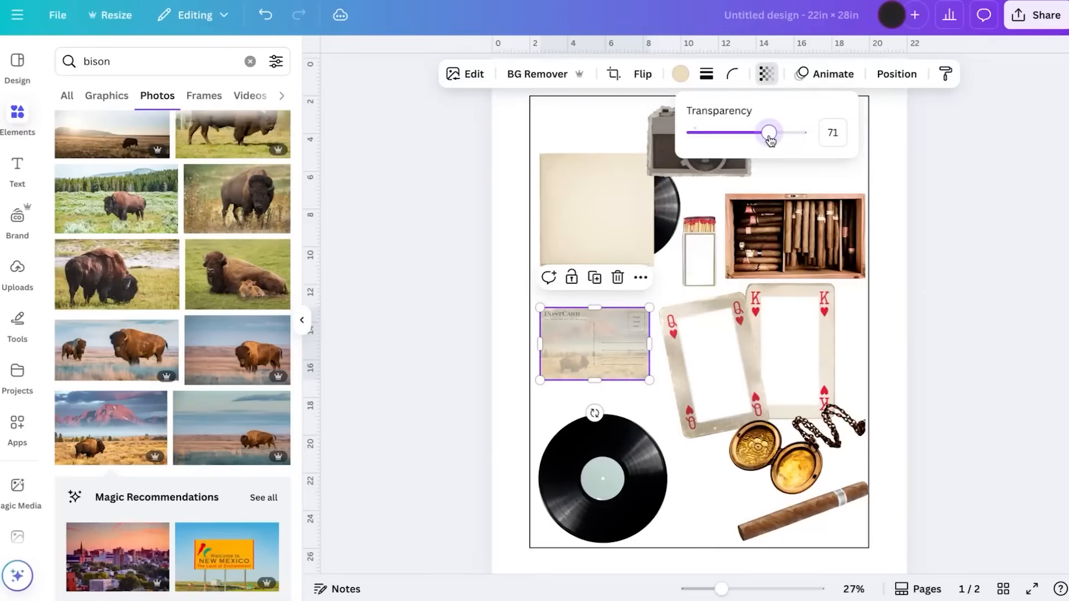
click(920, 309)
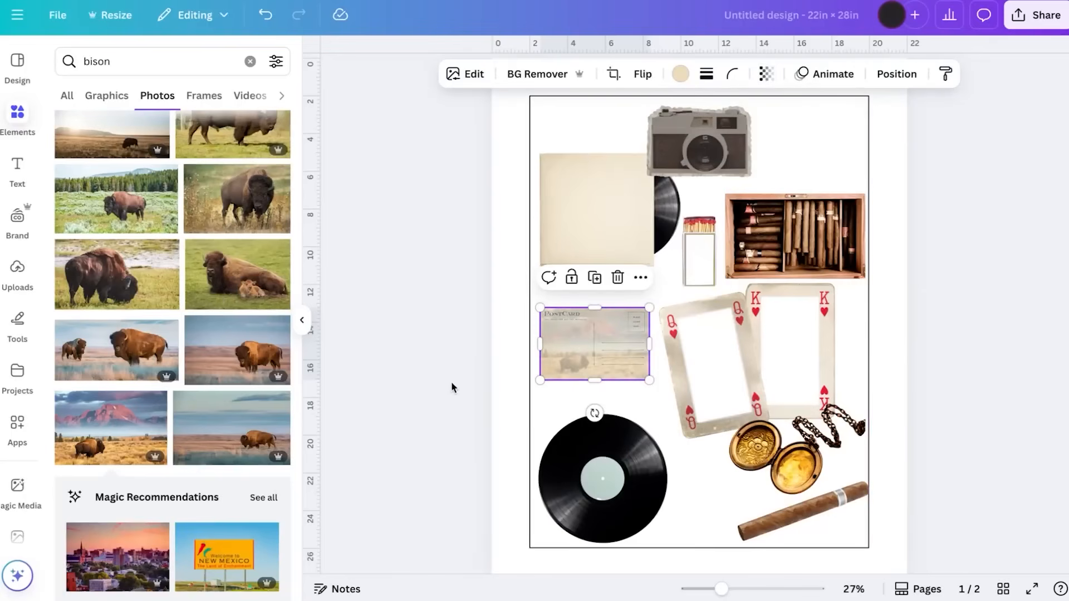
click(415, 384)
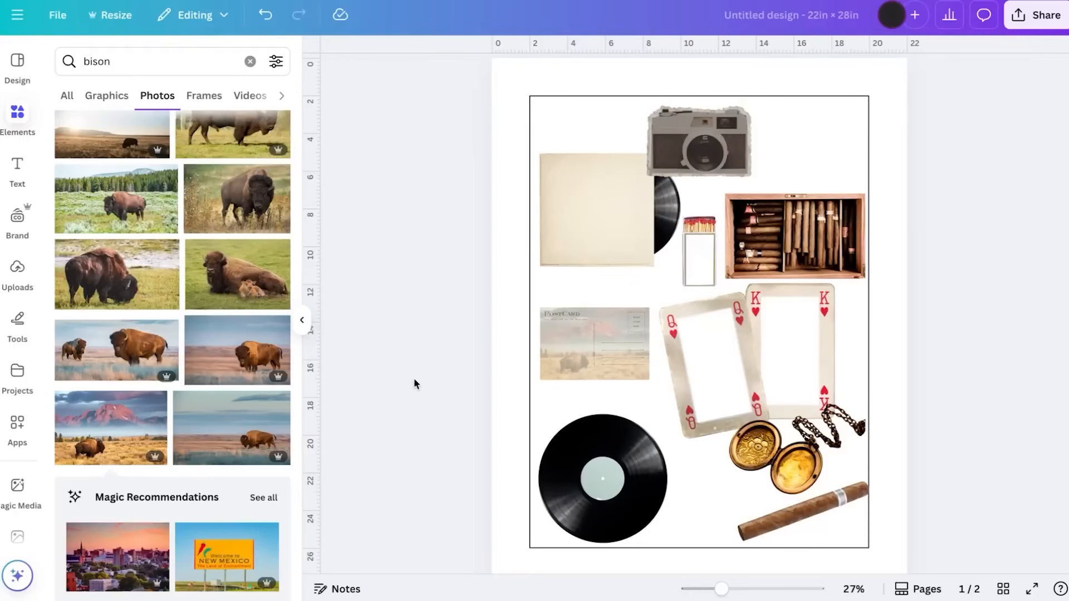
mouse_move(553, 306)
mouse_down()
mouse_move(566, 334)
mouse_move(548, 311)
mouse_up()
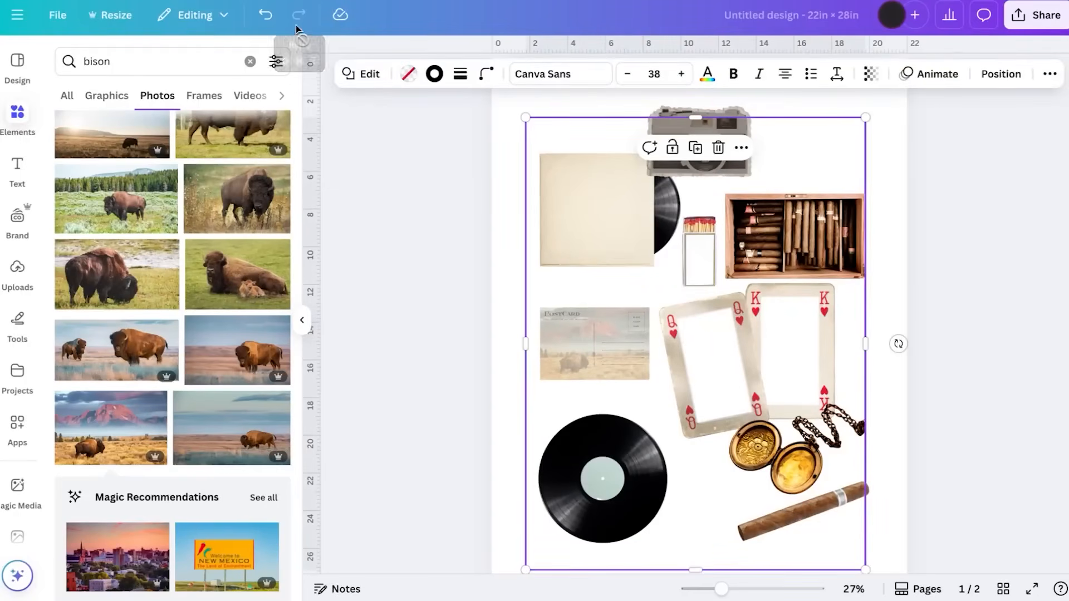
click(271, 19)
Select both the postcard and bison photo layers and group them
click(590, 335)
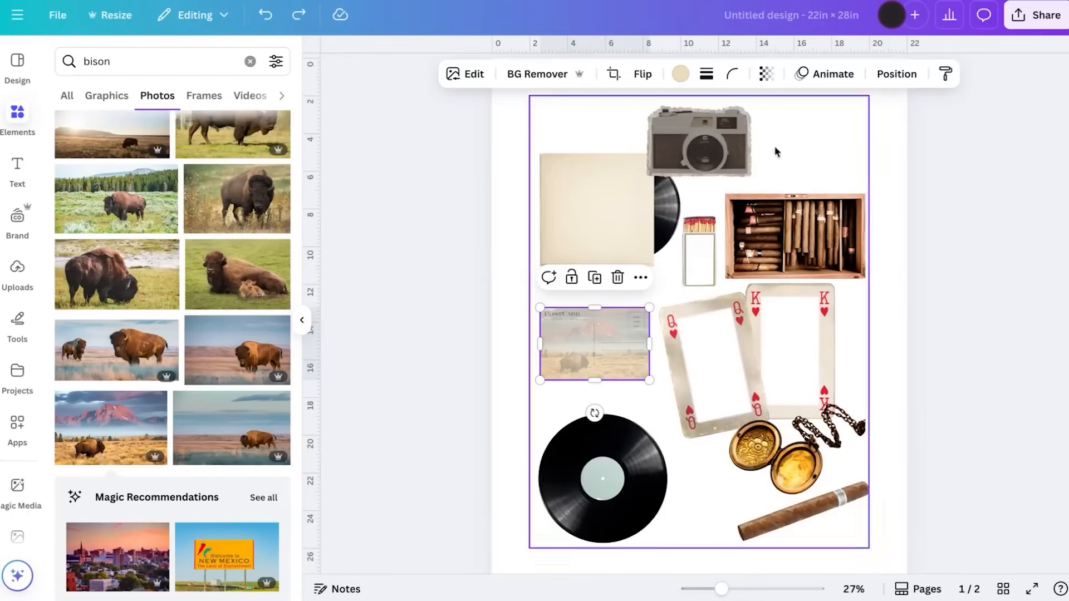
click(898, 74)
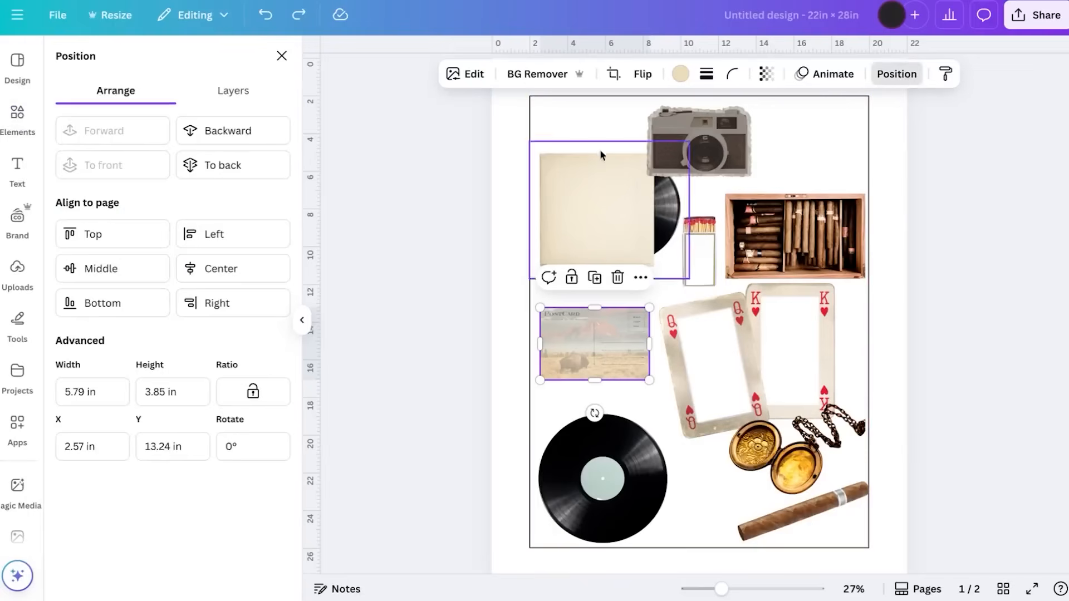
click(233, 92)
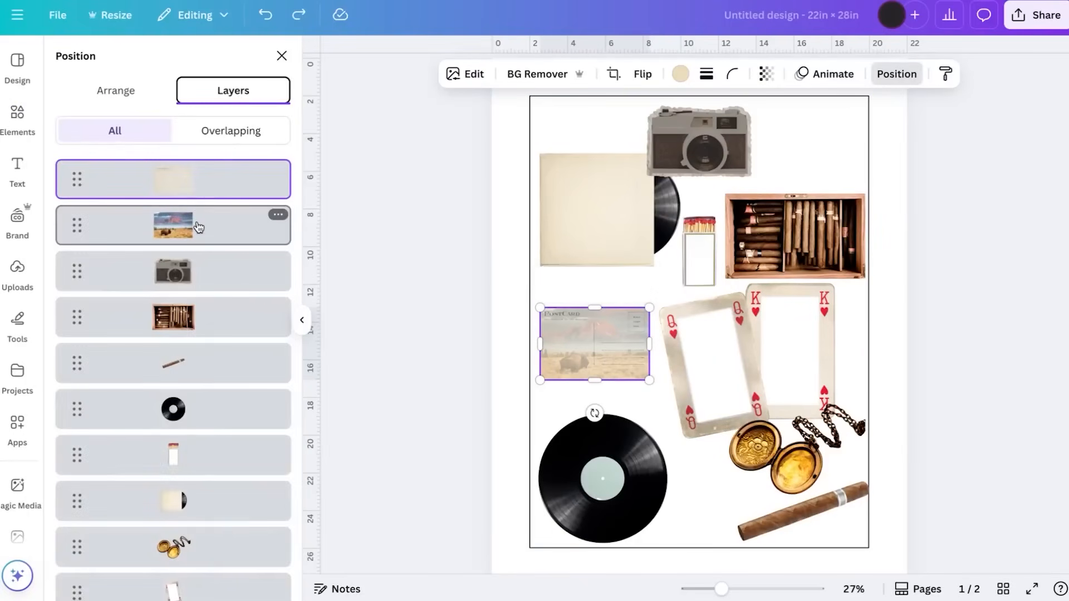
shift+click(198, 192)
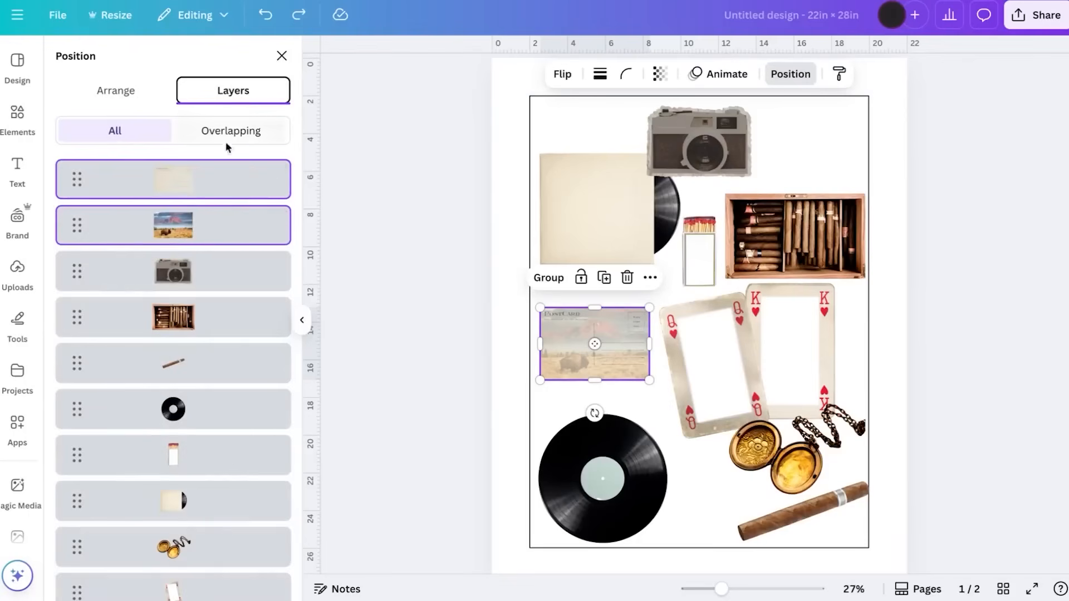
click(553, 284)
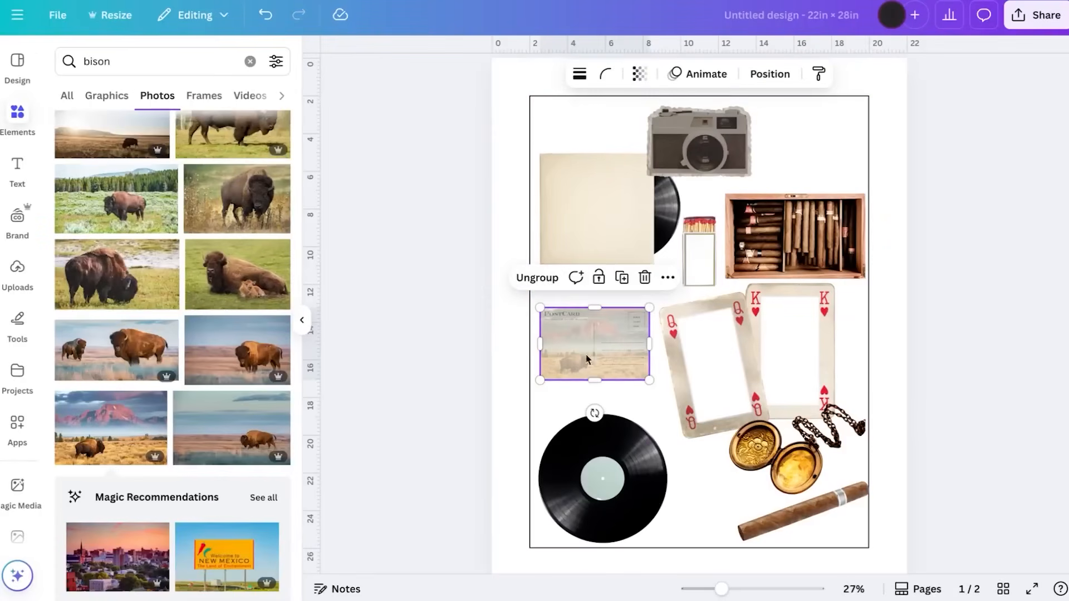
Enlarge the grouped postcard slightly and reposition it between the record sleeve and the vinyl record
mouse_move(599, 353)
mouse_down()
mouse_move(598, 368)
mouse_move(598, 342)
mouse_up()
mouse_move(648, 379)
mouse_down()
mouse_move(677, 400)
mouse_move(649, 379)
mouse_move(657, 384)
mouse_up()
drag(600, 357, 597, 366)
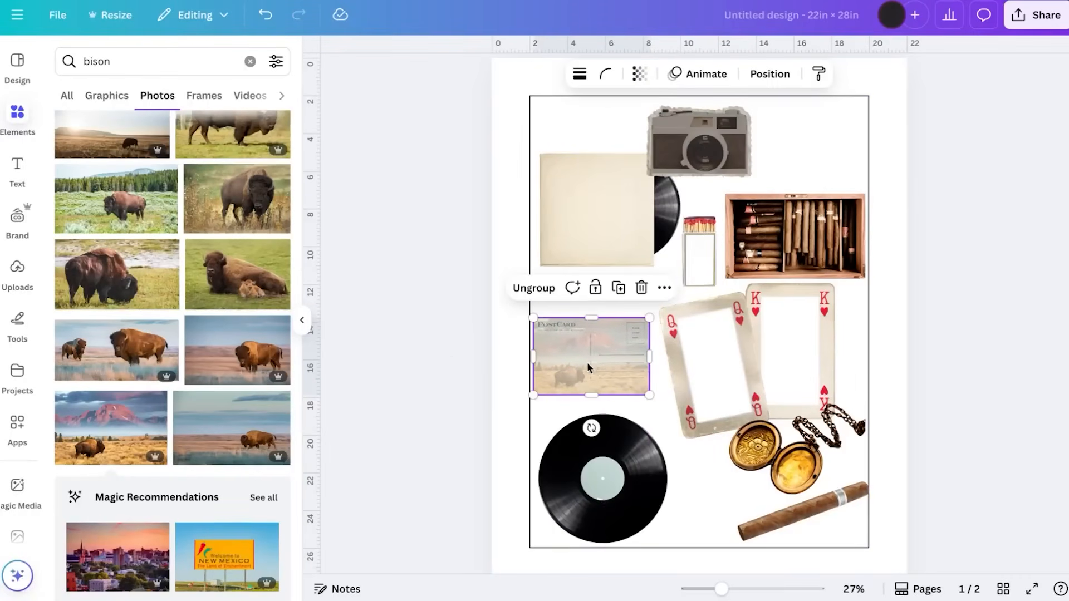
Search the elements for "stamp" and add the photo of the 20c saguaro cactus postage stamp
click(250, 61)
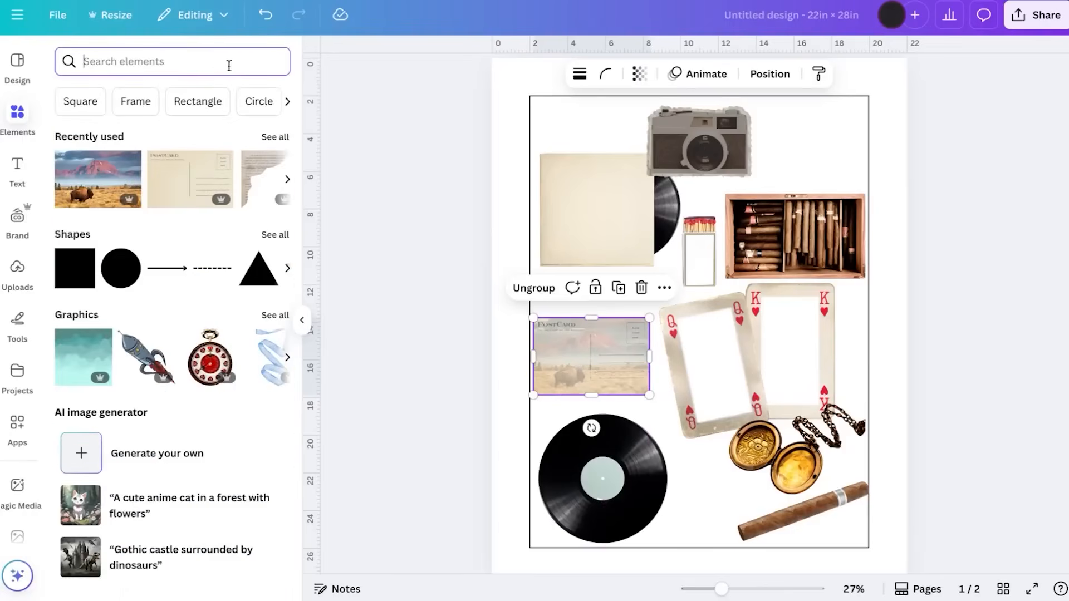
text(stamp)
key(Return)
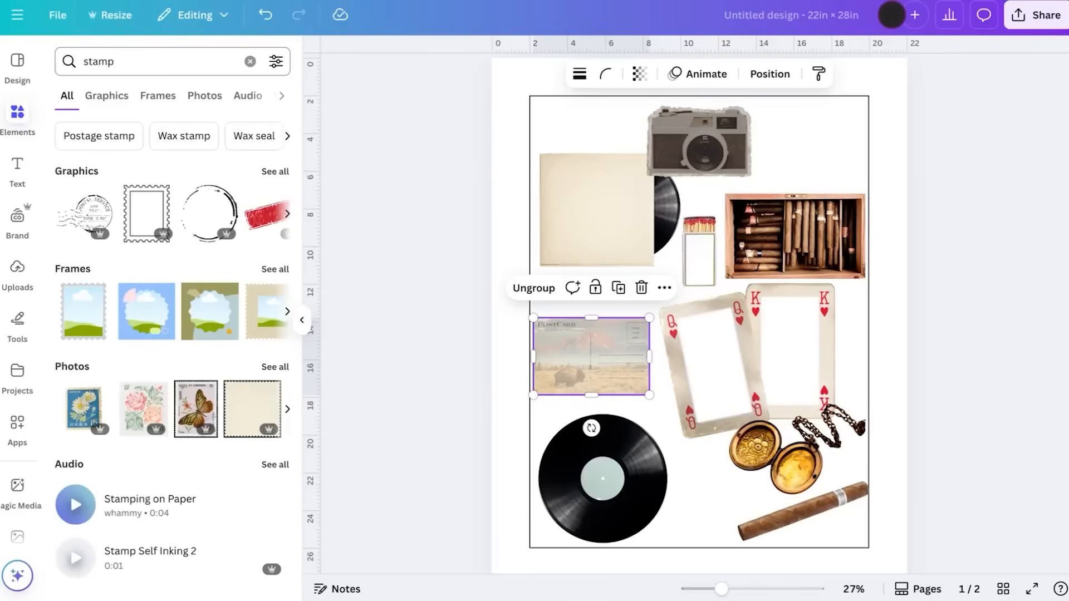
click(283, 367)
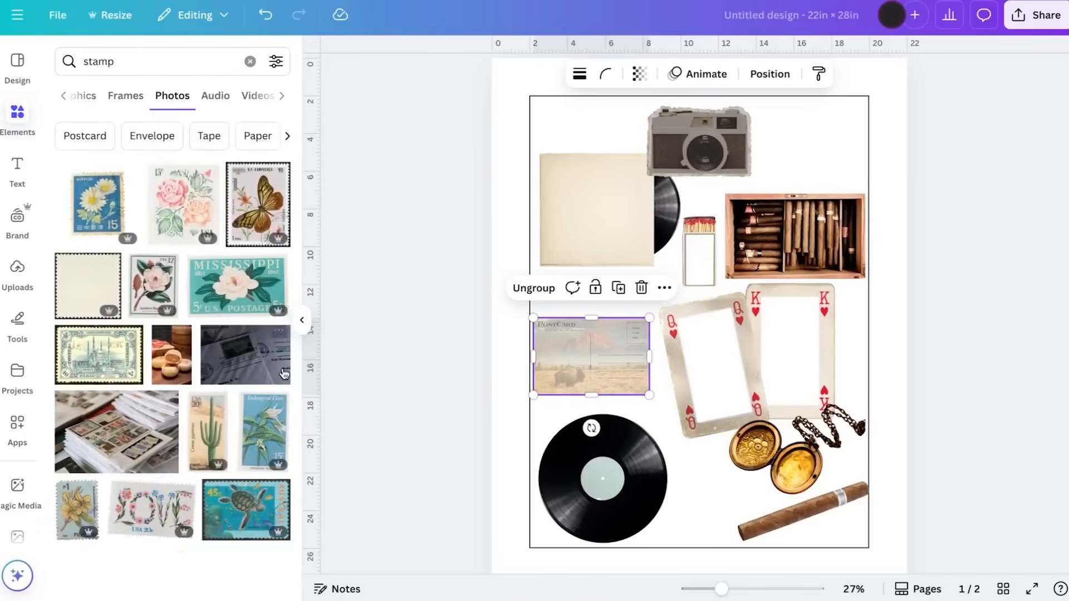
click(209, 432)
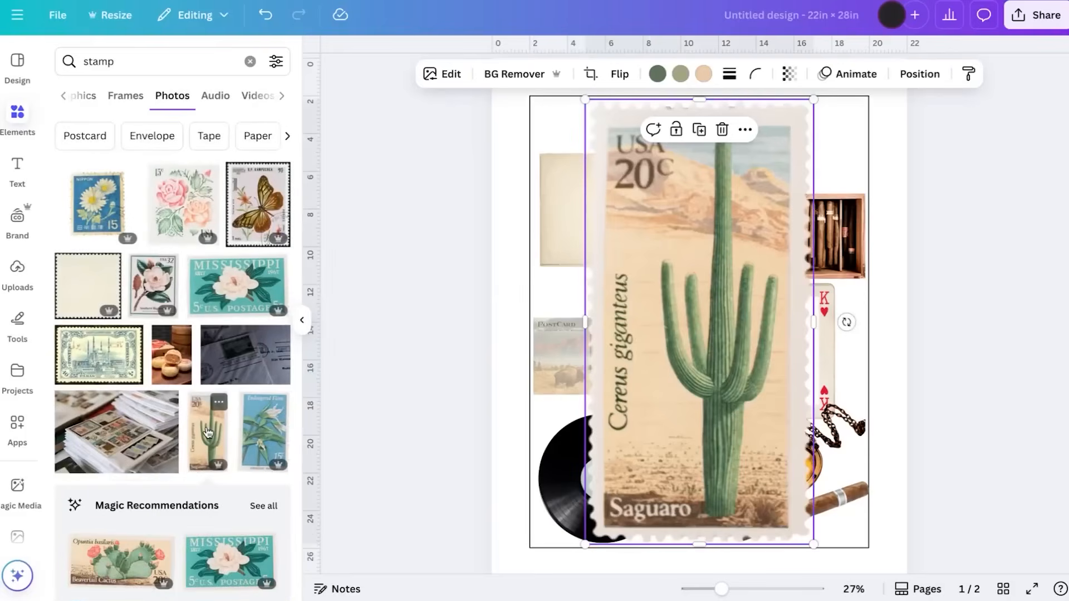
Shrink the cactus stamp and move it over the postcard's stamp box
scroll(733, 260, up, 2)
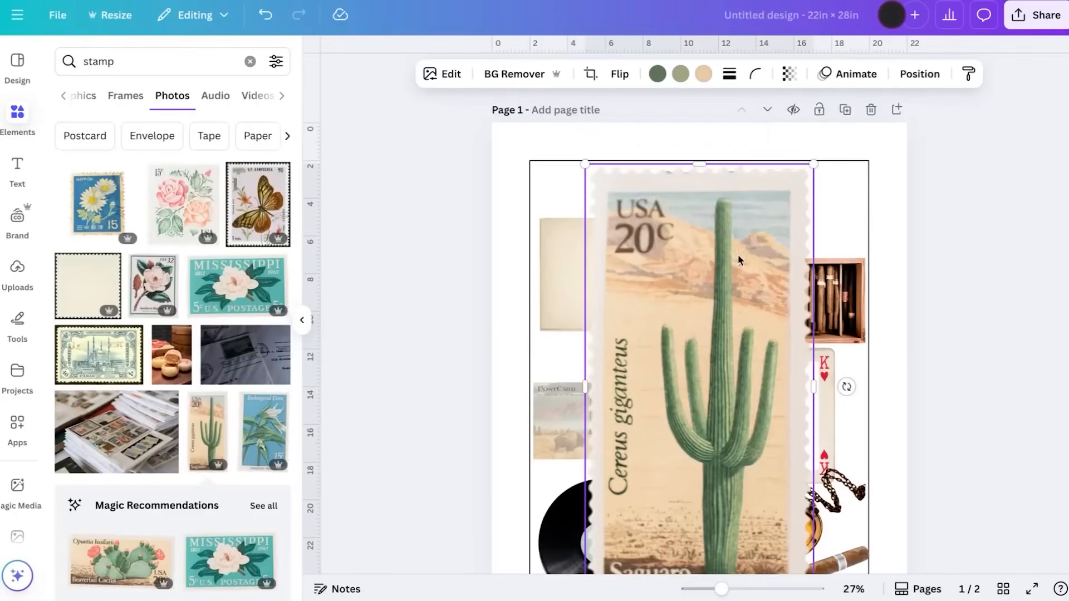
drag(814, 163, 661, 500)
drag(627, 544, 629, 421)
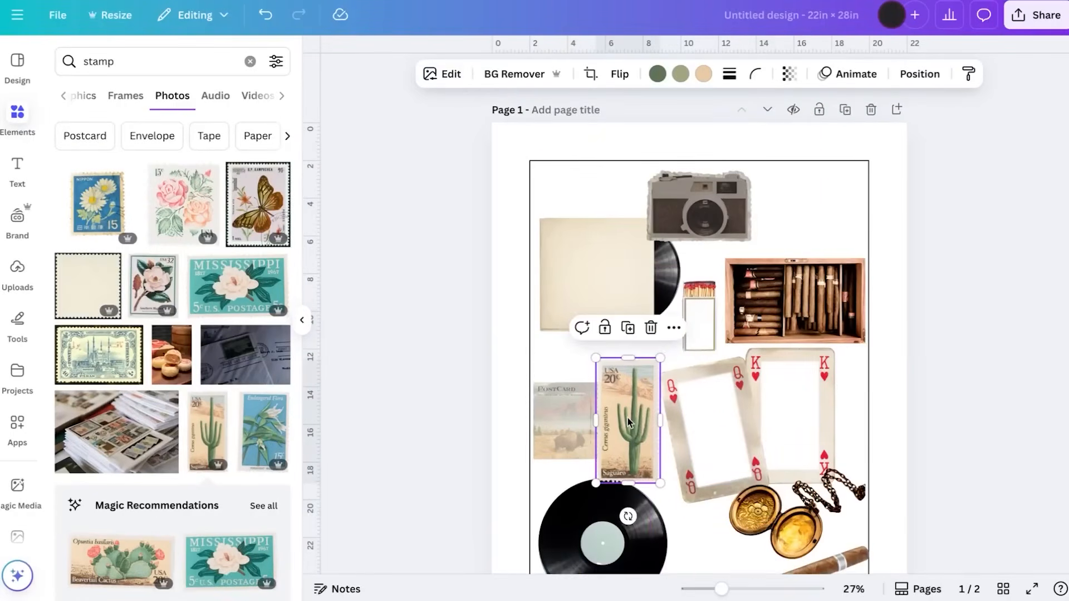
drag(659, 355, 635, 398)
drag(623, 454, 636, 455)
Reduce the cactus stamp a little more and tilt it clockwise over the postcard's stamp box, checking the result up close
drag(642, 368, 639, 382)
drag(634, 457, 640, 457)
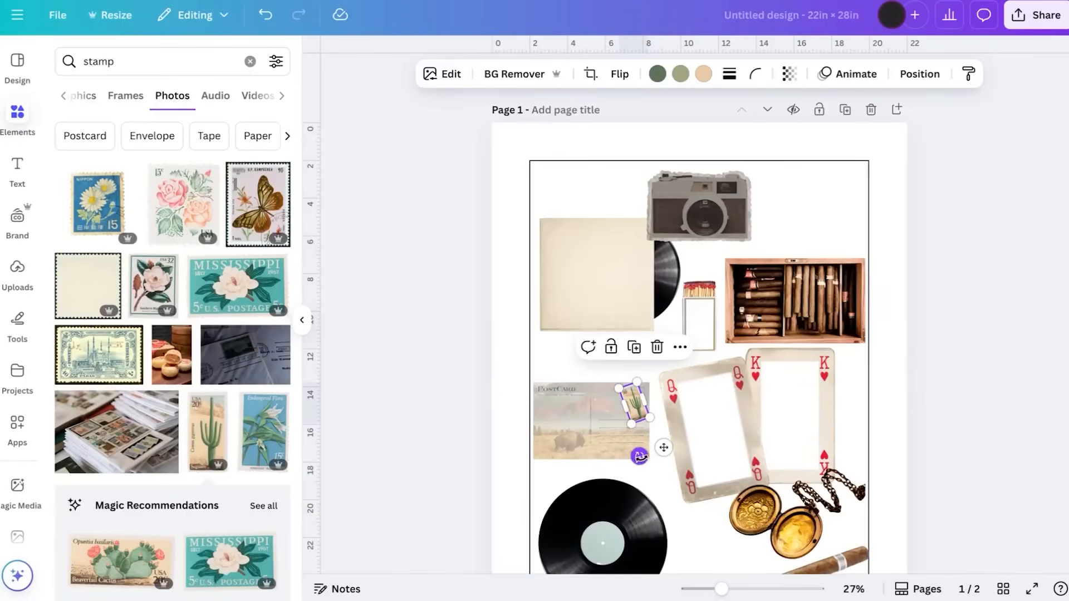
drag(636, 413, 640, 411)
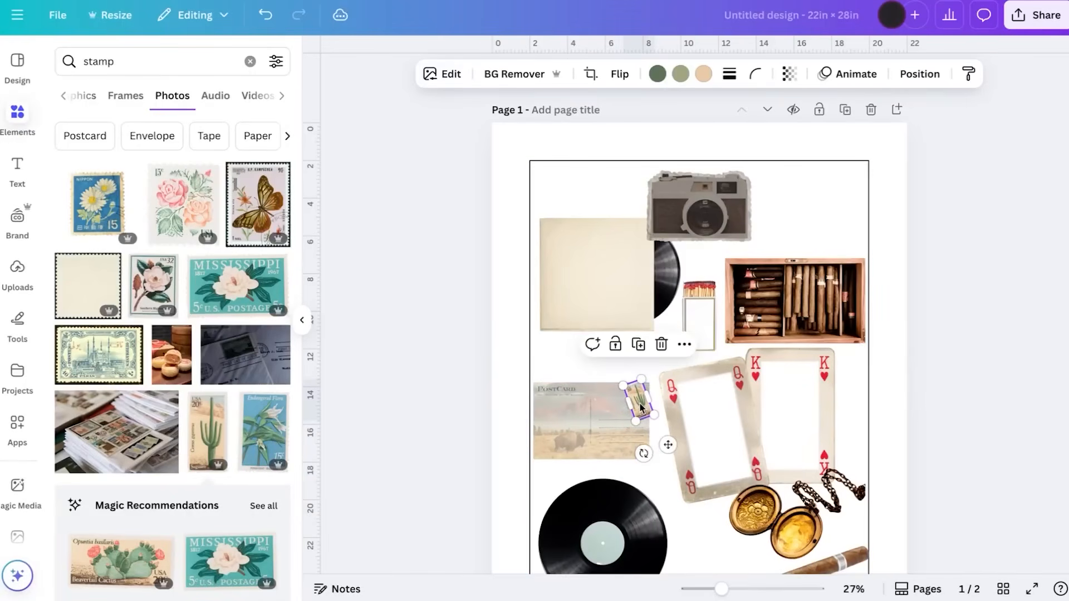
drag(644, 454, 613, 429)
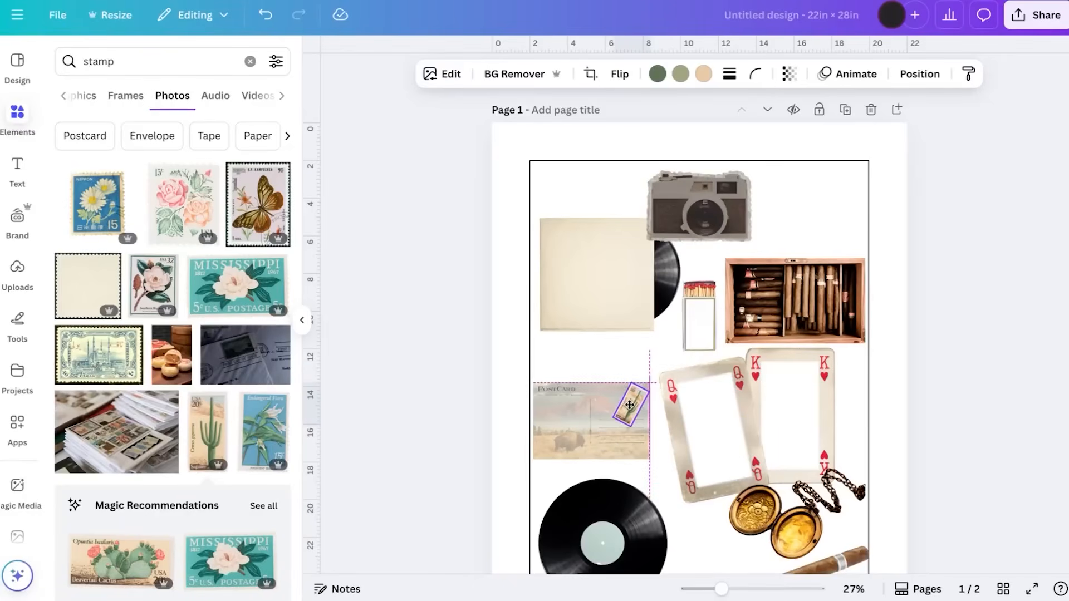
scroll(635, 400, up, 2)
scroll(632, 394, up, 5)
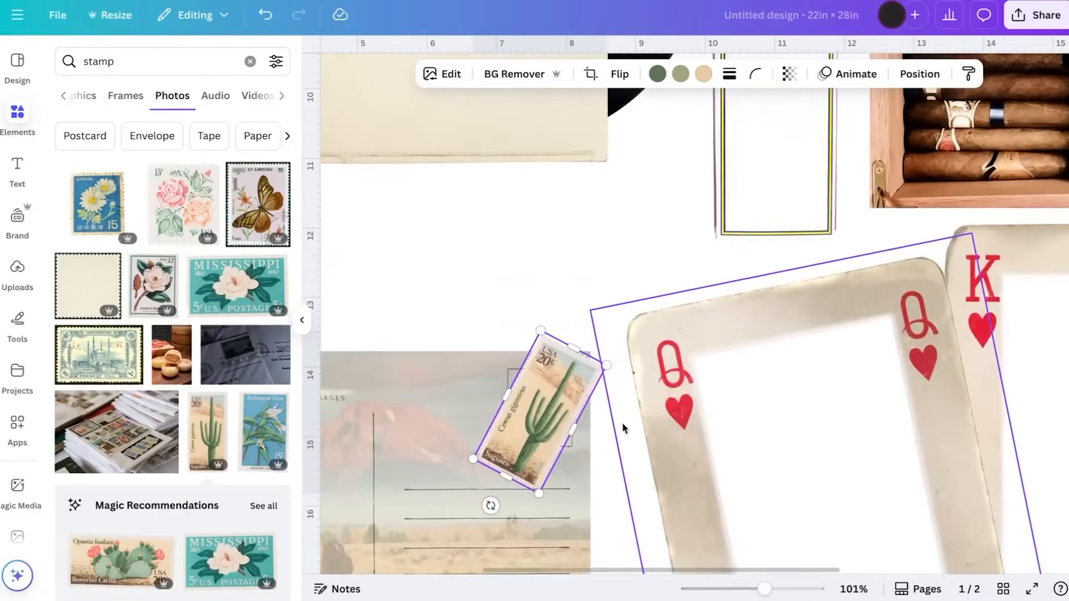
click(613, 465)
scroll(613, 464, down, 5)
scroll(614, 463, down, 1)
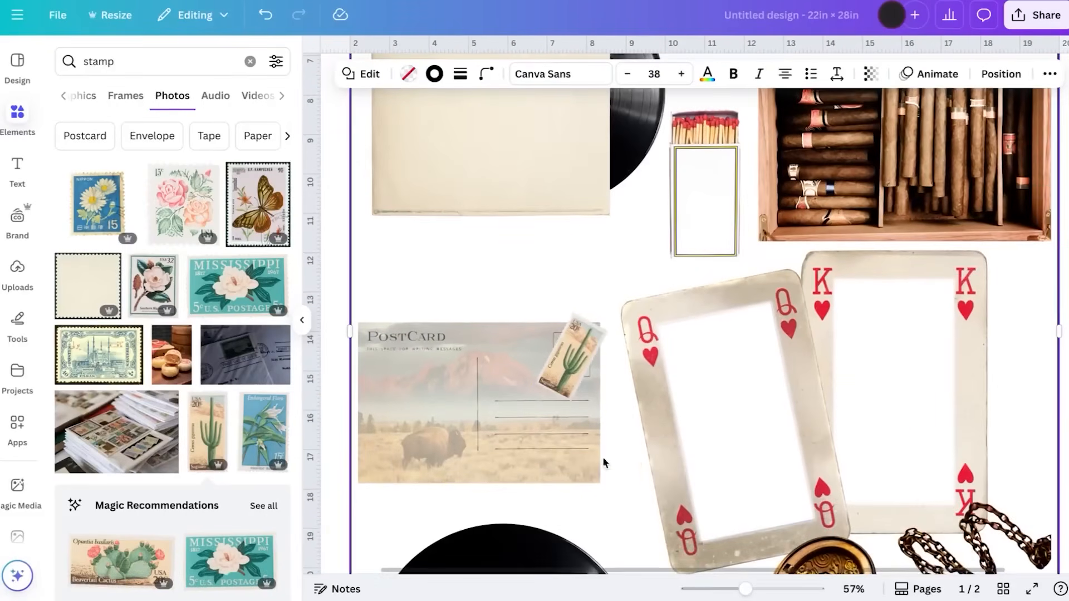
Group the cactus stamp with the postcard and move the group up slightly
click(569, 359)
shift+click(484, 384)
click(446, 282)
drag(453, 417, 450, 387)
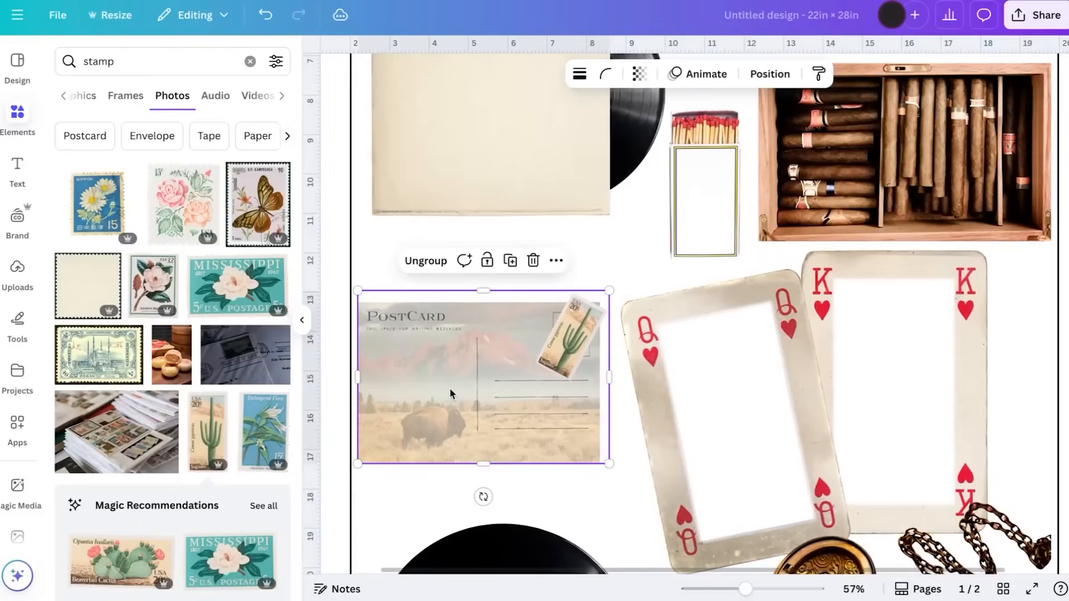
Move the record sleeve down to just above the postcard and lower the camera slightly
scroll(449, 388, down, 5)
click(603, 285)
drag(603, 286, 603, 290)
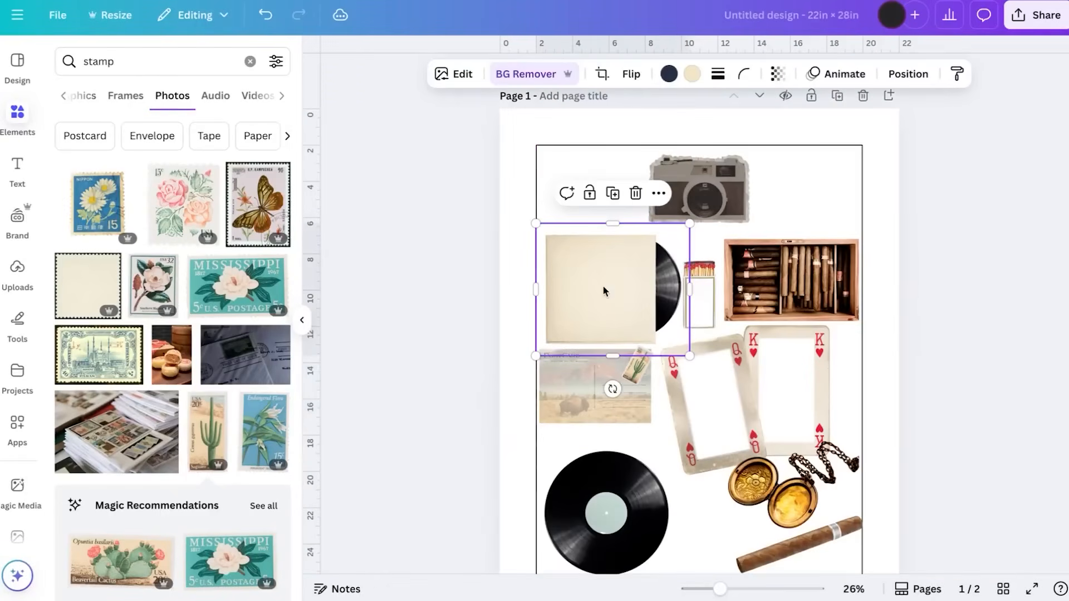
drag(701, 185, 702, 199)
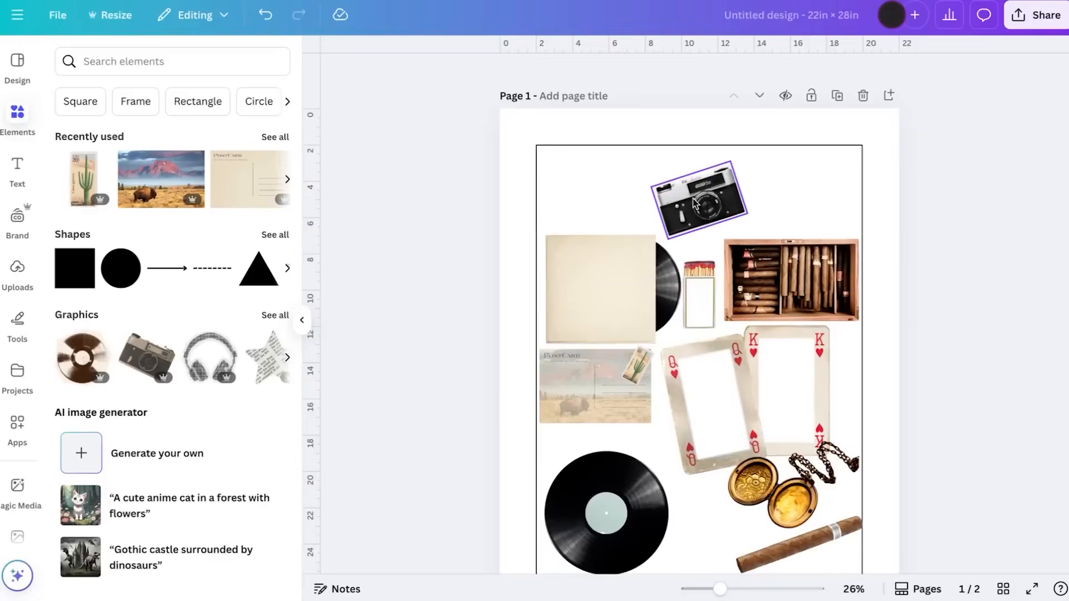
Inspect the tilted black-and-white camera up close, then check the whole layout
scroll(695, 203, up, 5)
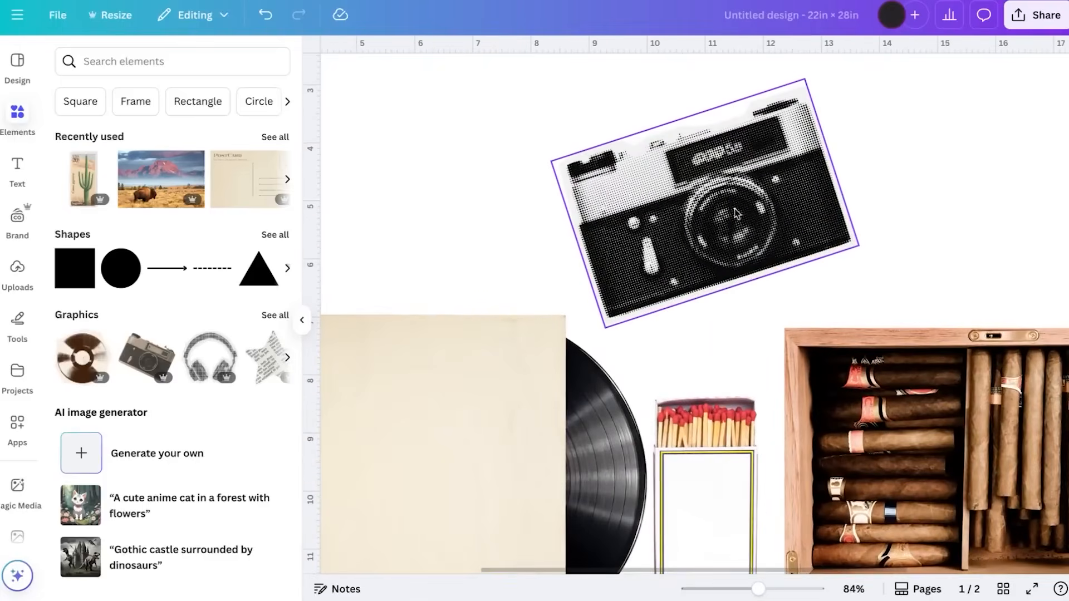
scroll(733, 183, down, 3)
scroll(733, 183, up, 8)
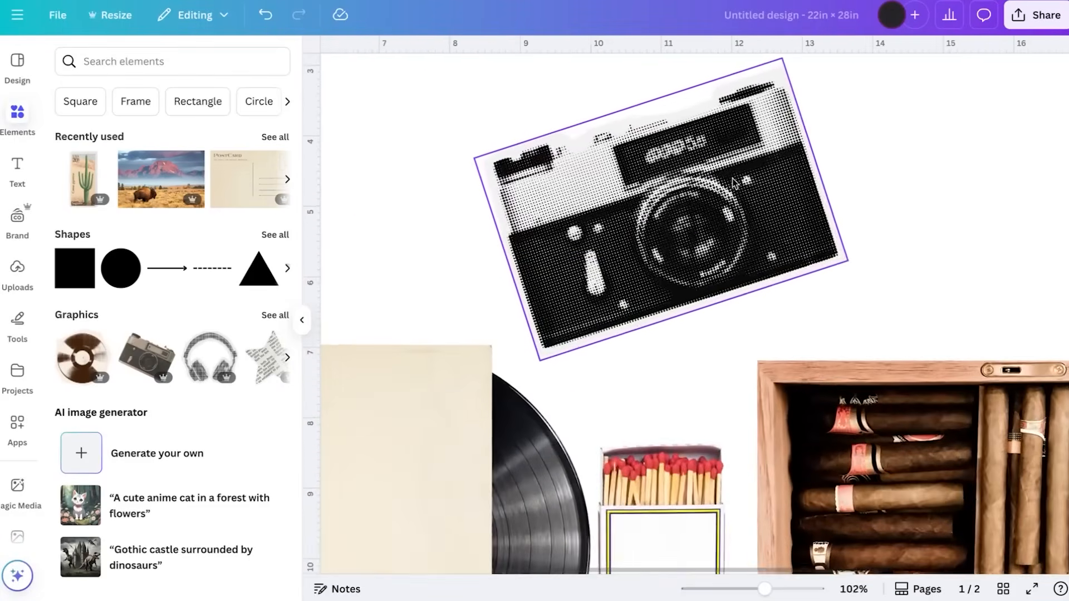
scroll(734, 183, down, 6)
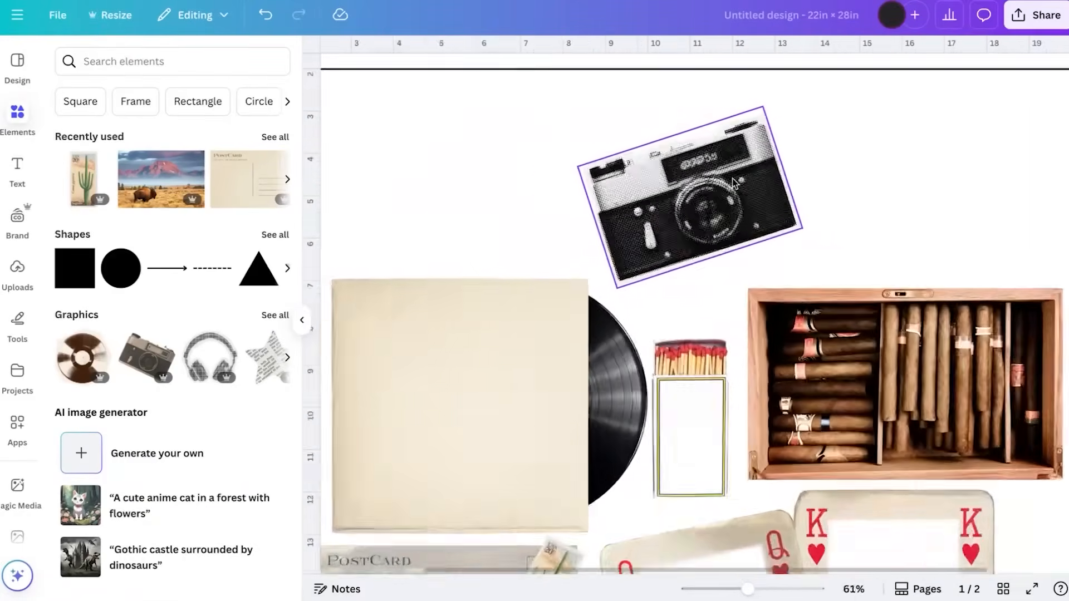
scroll(733, 183, down, 3)
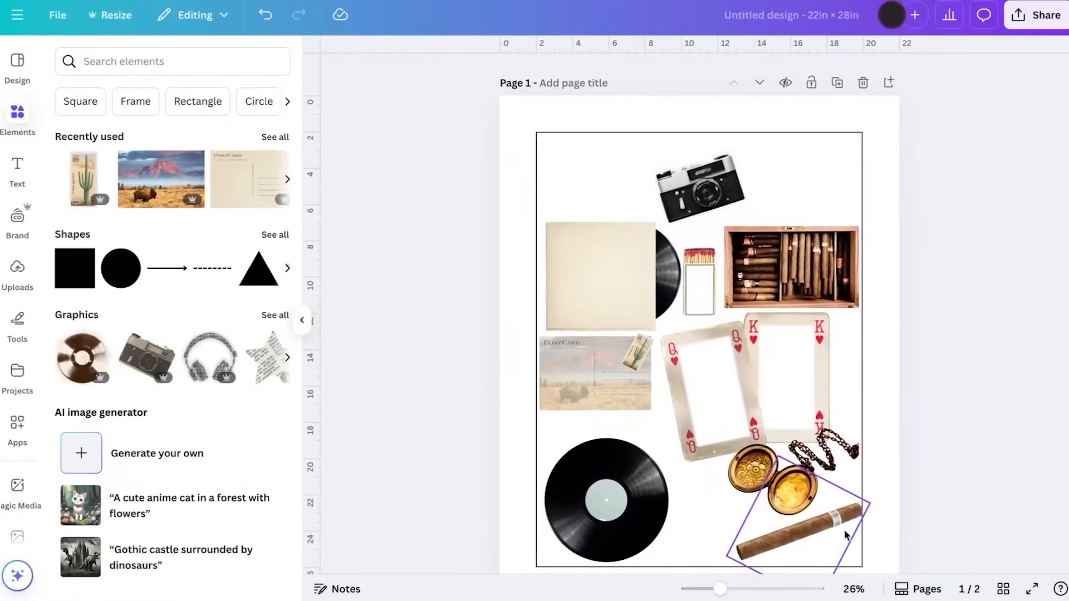
Move the single cigar onto the lower edge of the vinyl record and shrink it
drag(835, 548, 721, 543)
drag(761, 503, 711, 522)
click(802, 485)
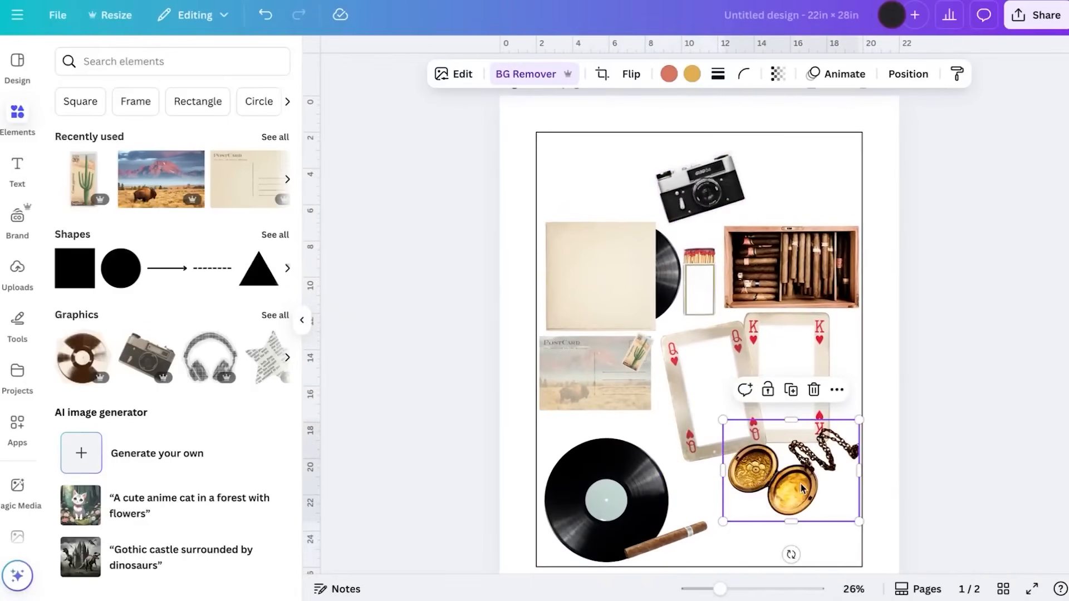
Move both playing-card frames and the locket down together, and lower the cigar box slightly
click(745, 390)
click(740, 509)
shift+click(695, 445)
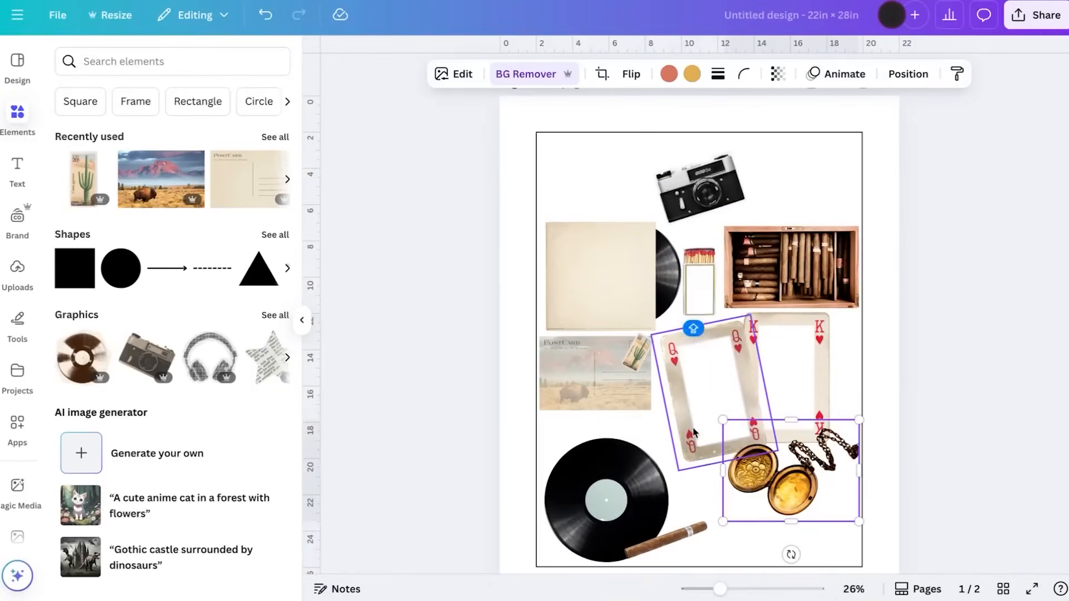
shift+click(787, 394)
drag(807, 360, 813, 393)
click(802, 278)
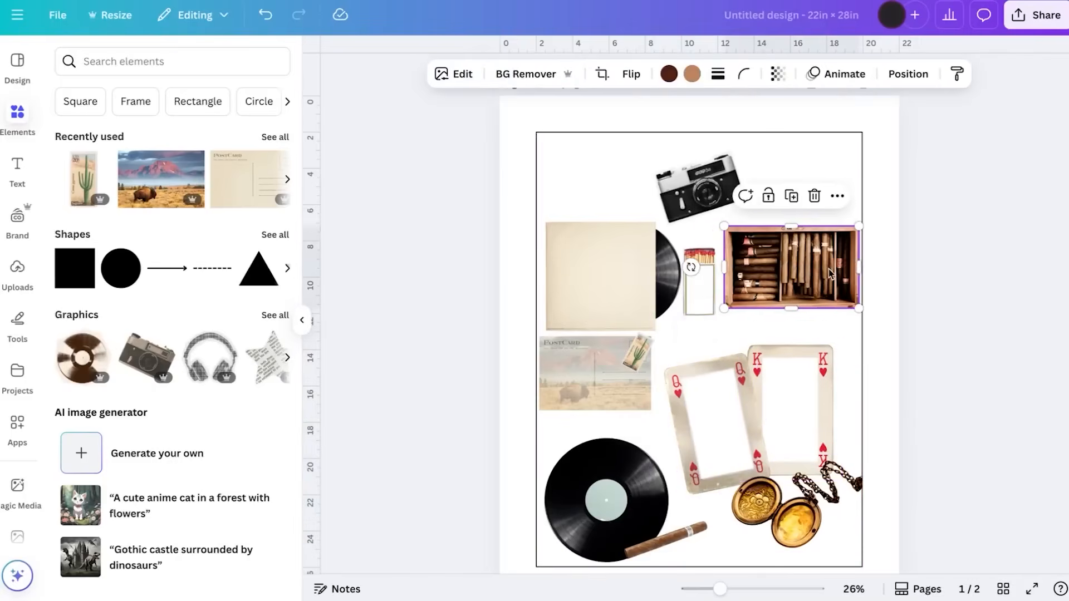
Show elements similar to the tilted black-and-white camera, starting from its element information
click(688, 189)
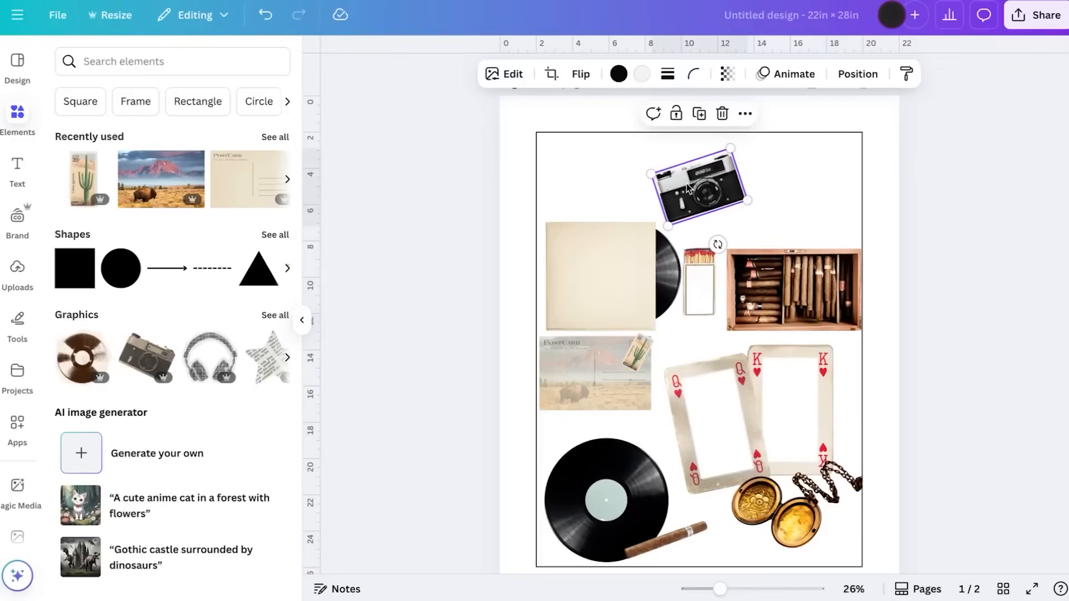
right_click(687, 188)
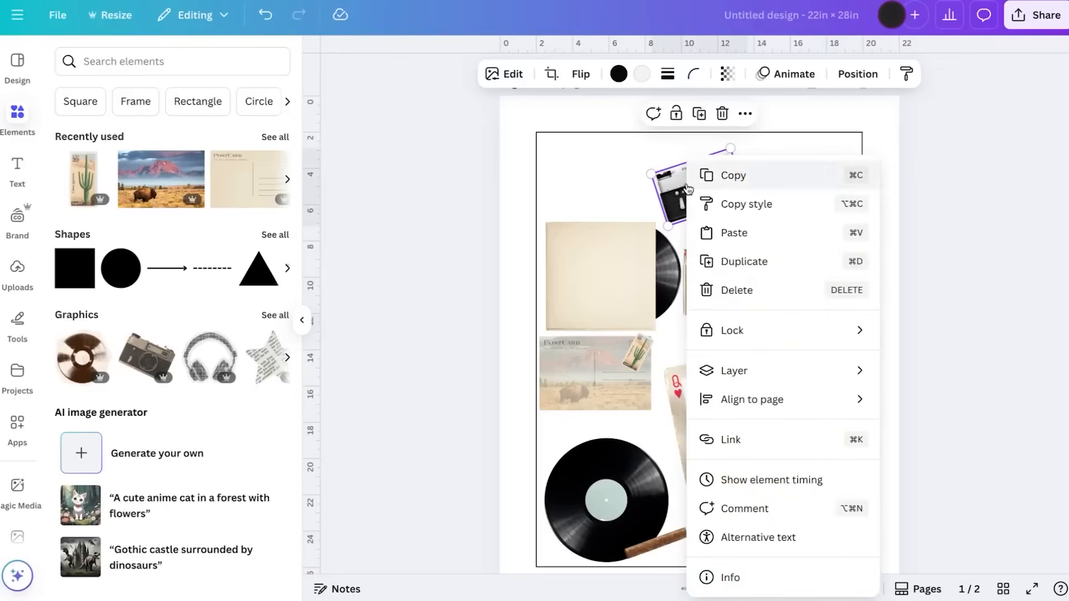
click(753, 579)
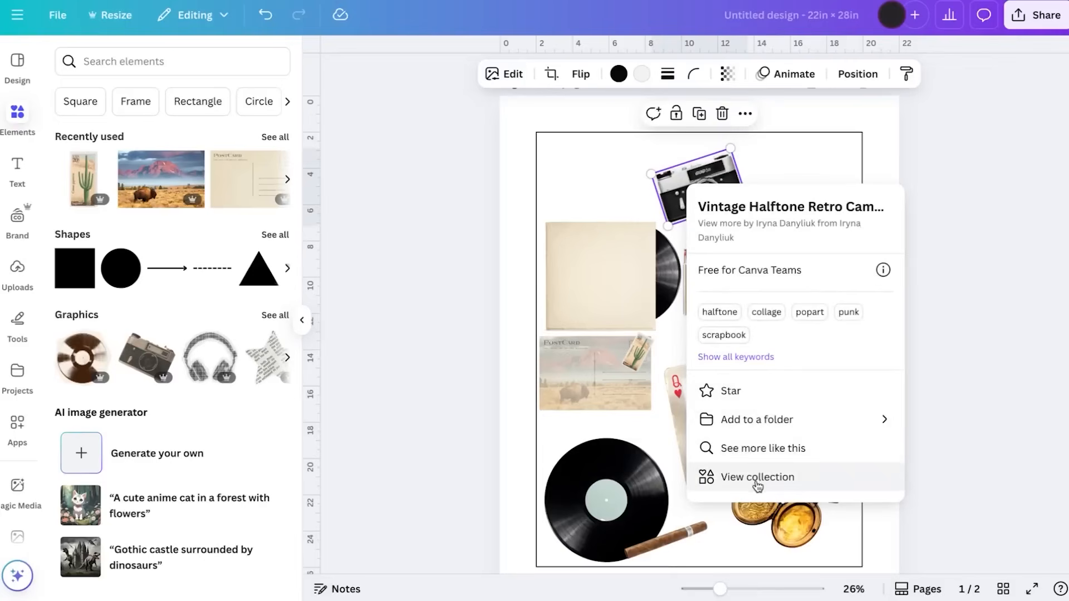
click(763, 449)
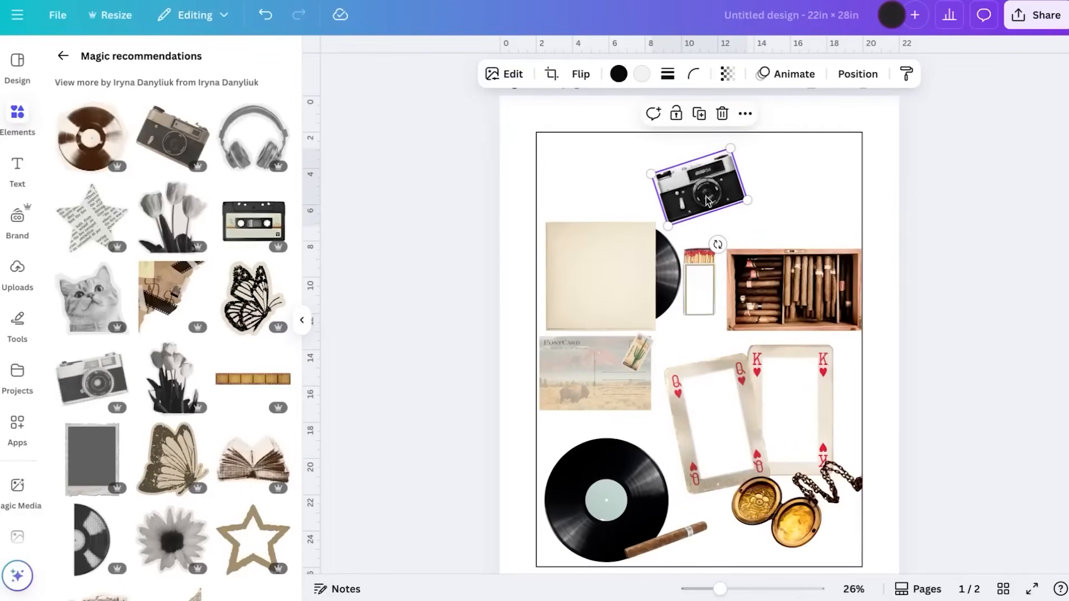
Shift both card frames slightly left and down, and lower the stamped postcard group to just above the large vinyl record
click(797, 398)
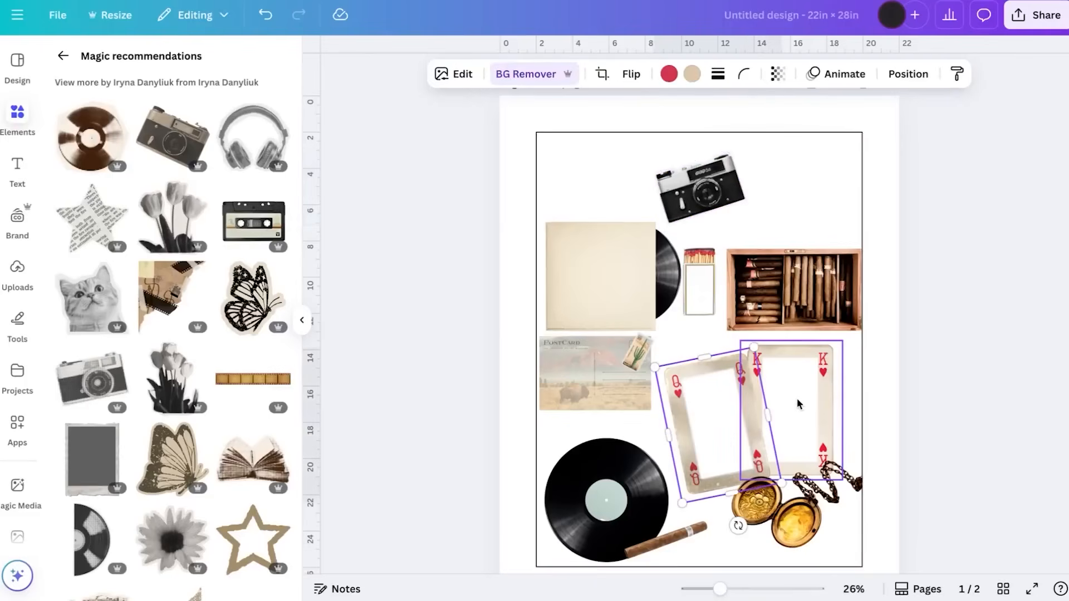
drag(798, 397, 781, 413)
click(587, 397)
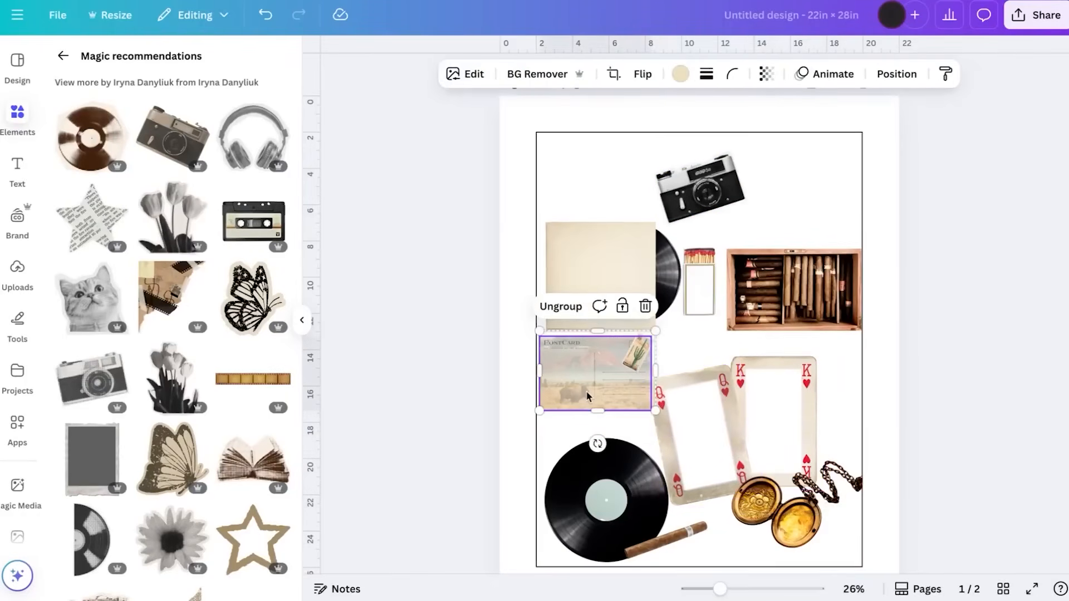
drag(587, 397, 590, 415)
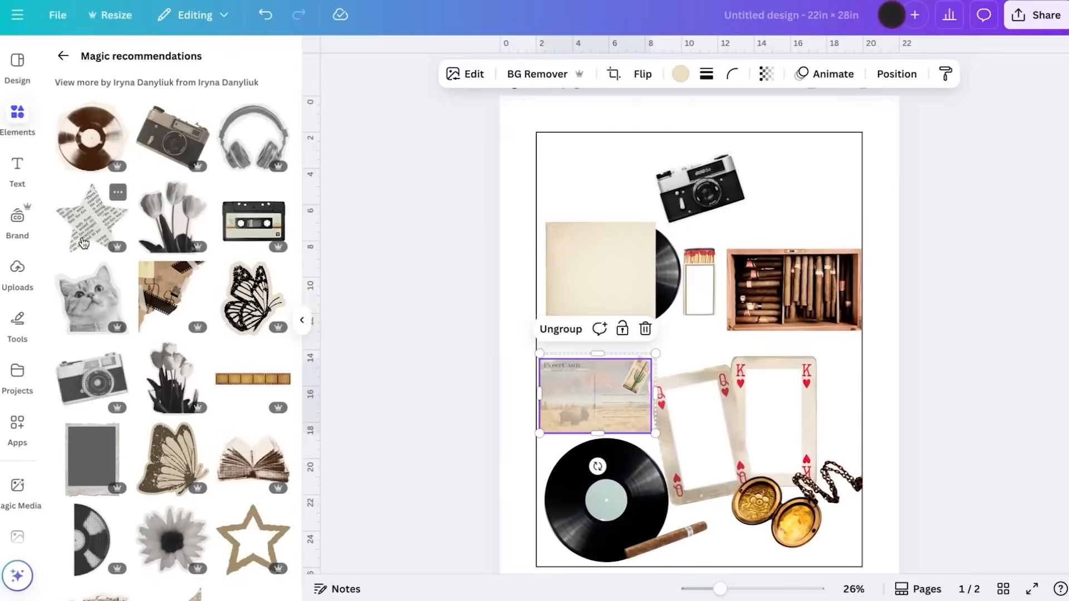
Add the newsprint star from the recommendations, shrink it, and place it over the right edge of the King card frame
click(83, 243)
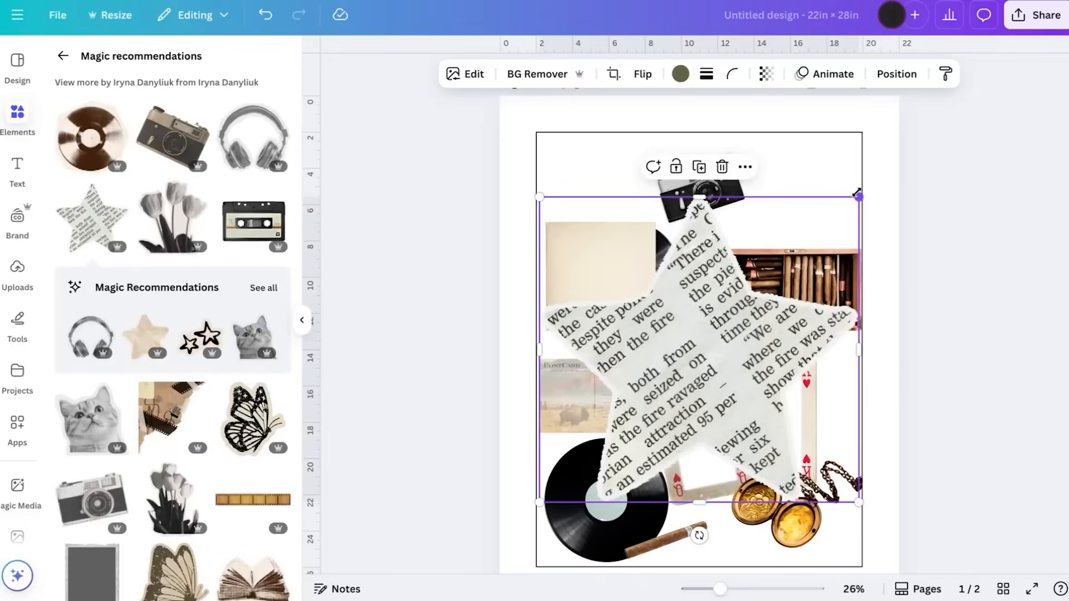
drag(859, 197, 641, 405)
drag(575, 464, 811, 412)
drag(876, 353, 860, 373)
drag(813, 405, 833, 399)
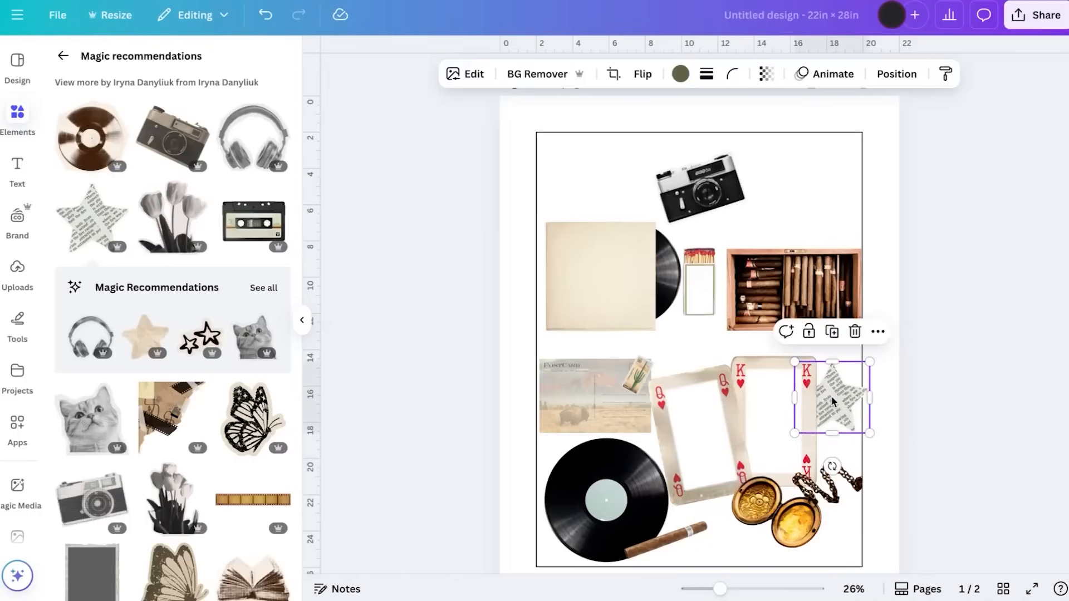
drag(834, 400, 833, 412)
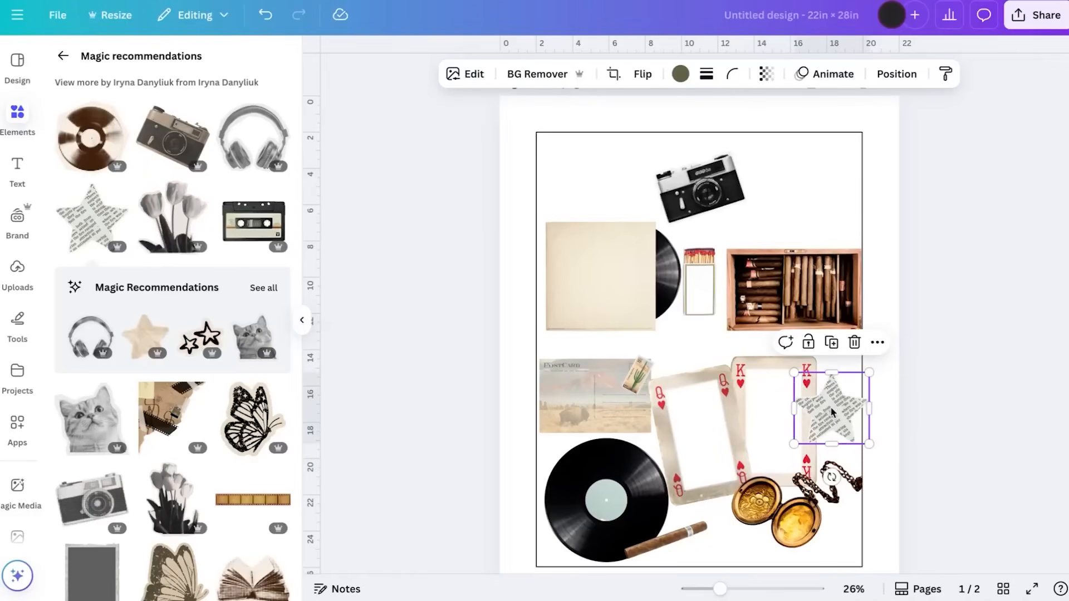
Tilt the newsprint star and nudge it across the right edge of the outline, just above the locket chain
drag(869, 372, 869, 372)
drag(832, 477, 848, 462)
drag(838, 417, 842, 413)
click(934, 370)
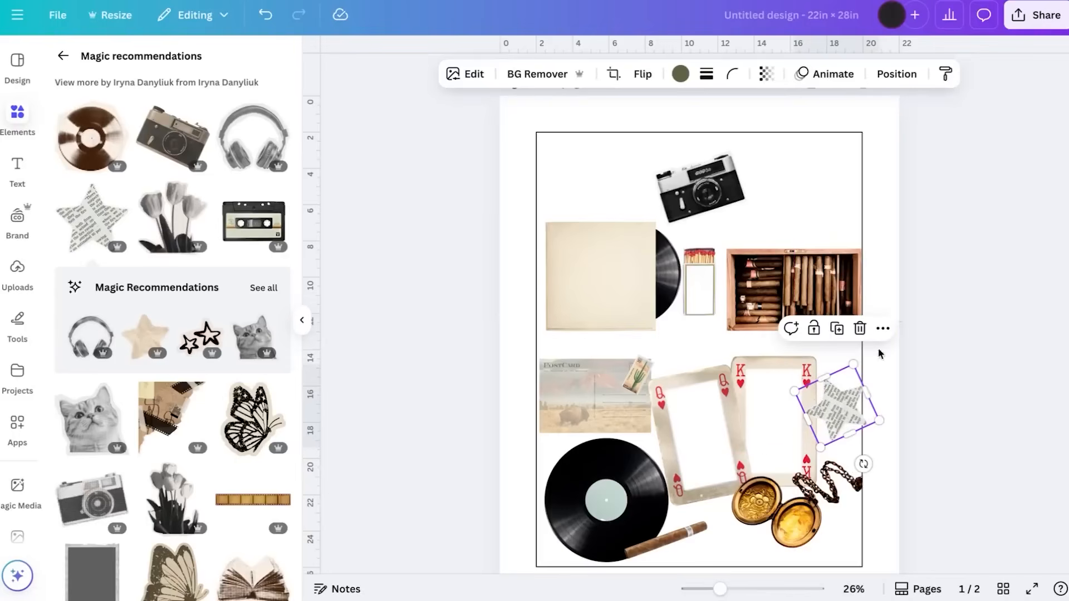
click(959, 246)
drag(830, 419, 837, 435)
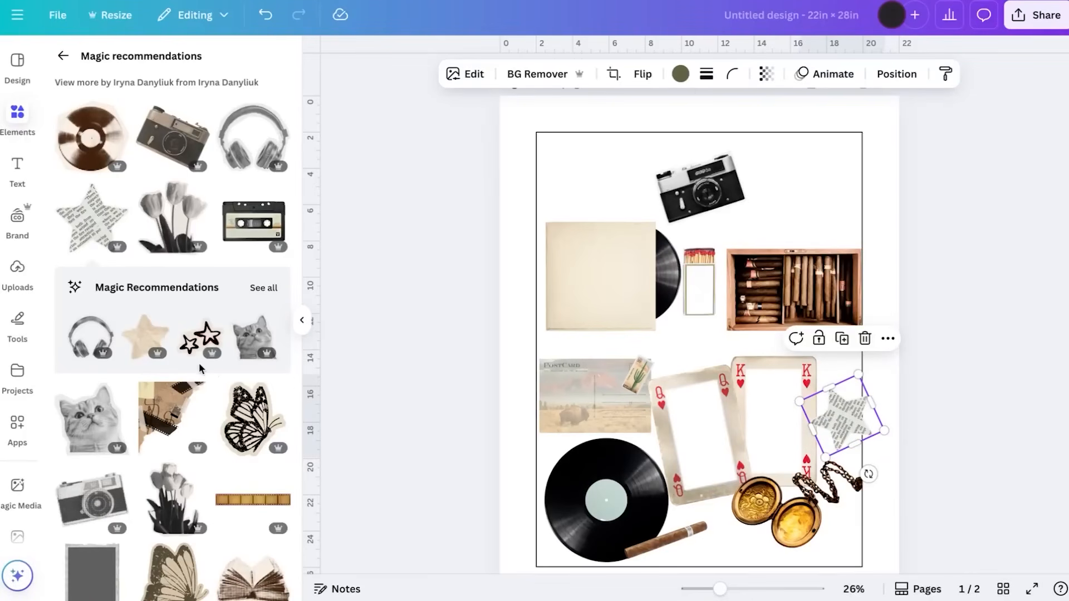
Add the brown halftone record, shrink it, and tuck it behind the cigar box and King card above the star
scroll(199, 368, down, 1)
click(91, 114)
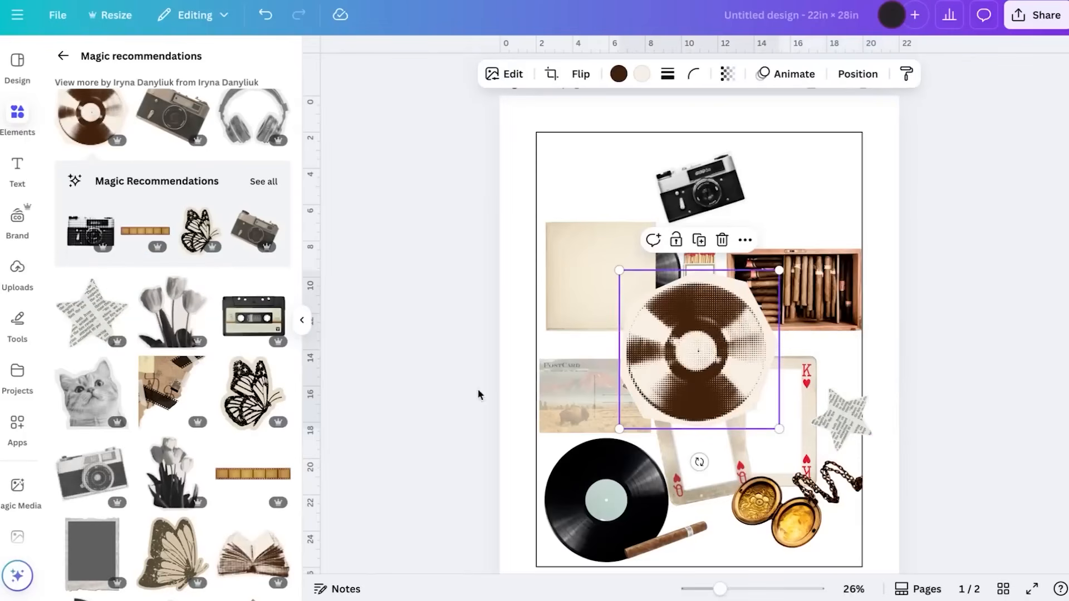
drag(782, 271, 694, 355)
drag(655, 405, 822, 248)
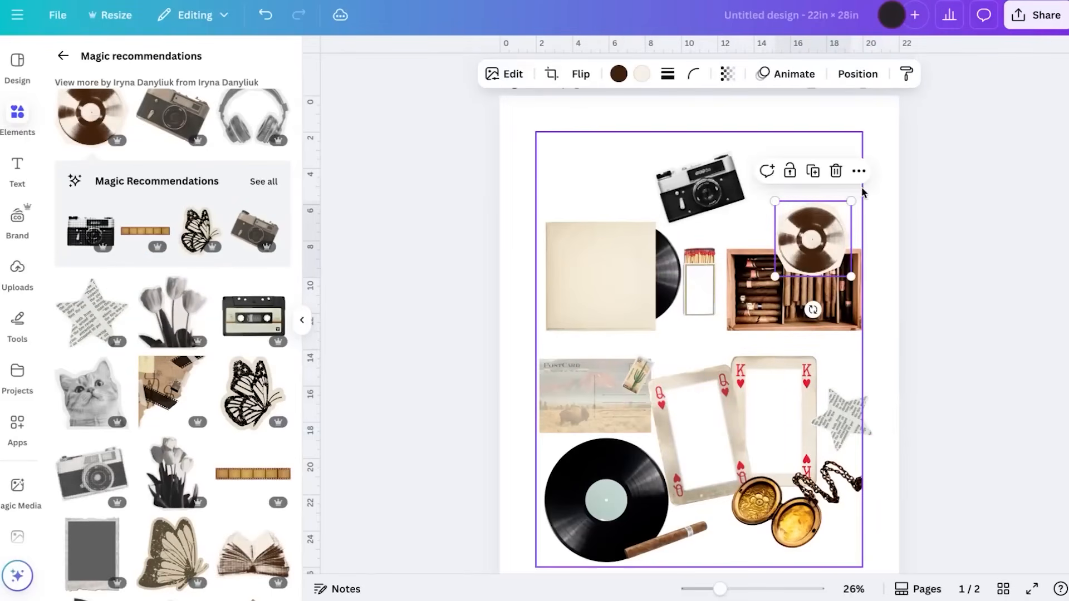
drag(852, 202, 835, 217)
drag(802, 252, 836, 364)
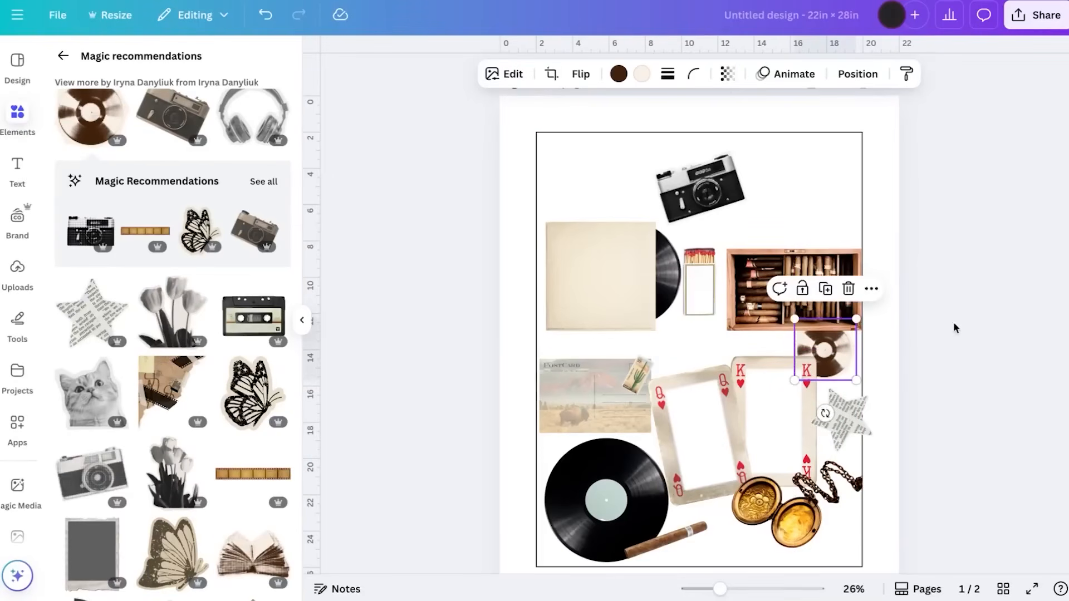
click(968, 319)
Add the torn-paper and film-strip collage from the recommendations, shrink it, and place it at the outline's upper-left corner
scroll(138, 258, down, 5)
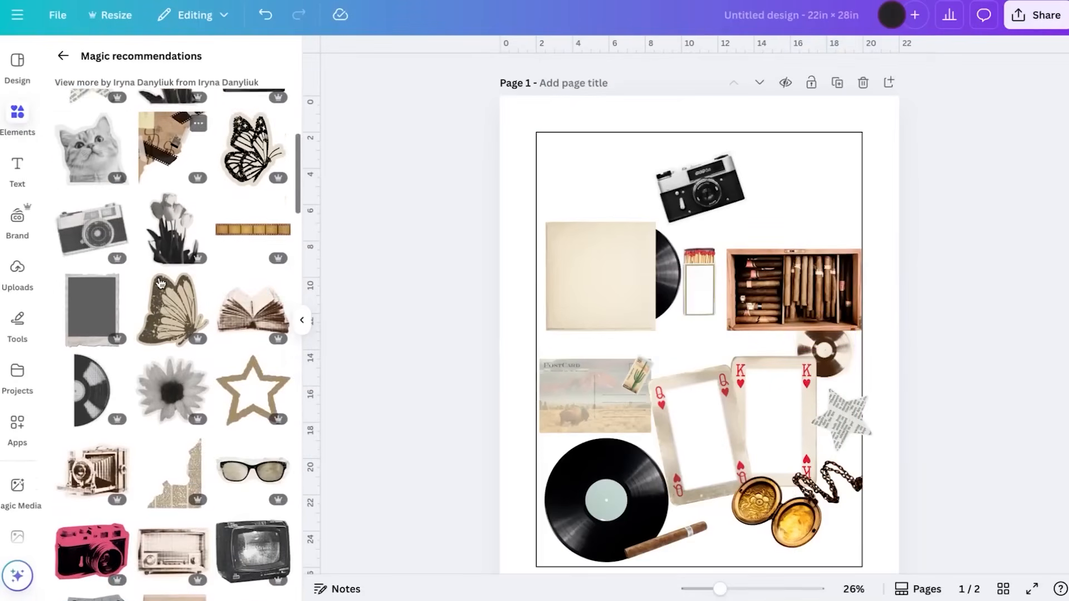
scroll(160, 282, up, 6)
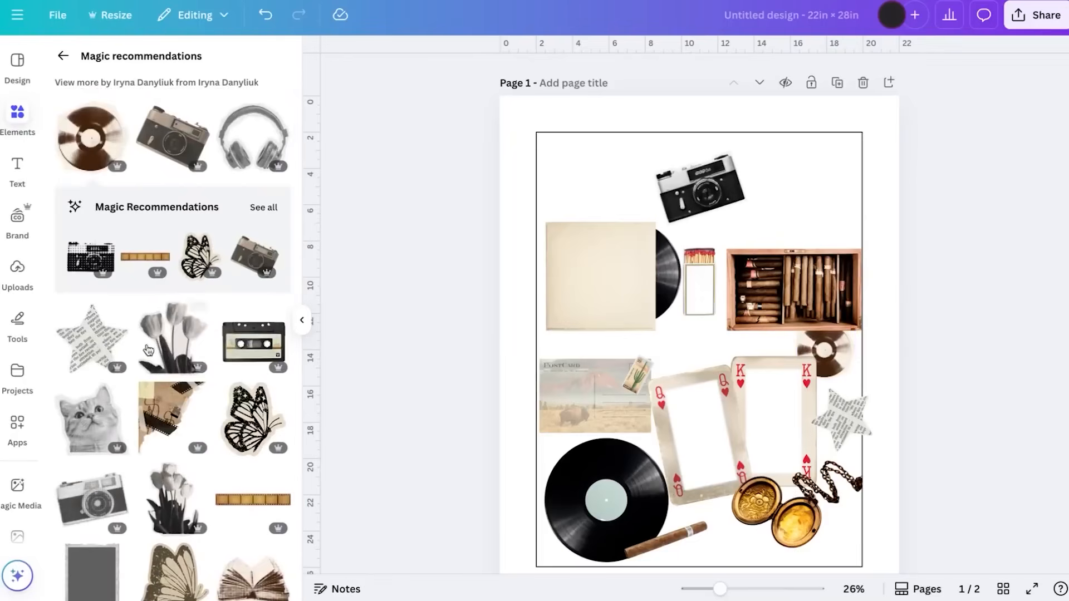
click(161, 424)
drag(633, 225, 629, 182)
drag(856, 132, 723, 277)
drag(587, 358, 583, 213)
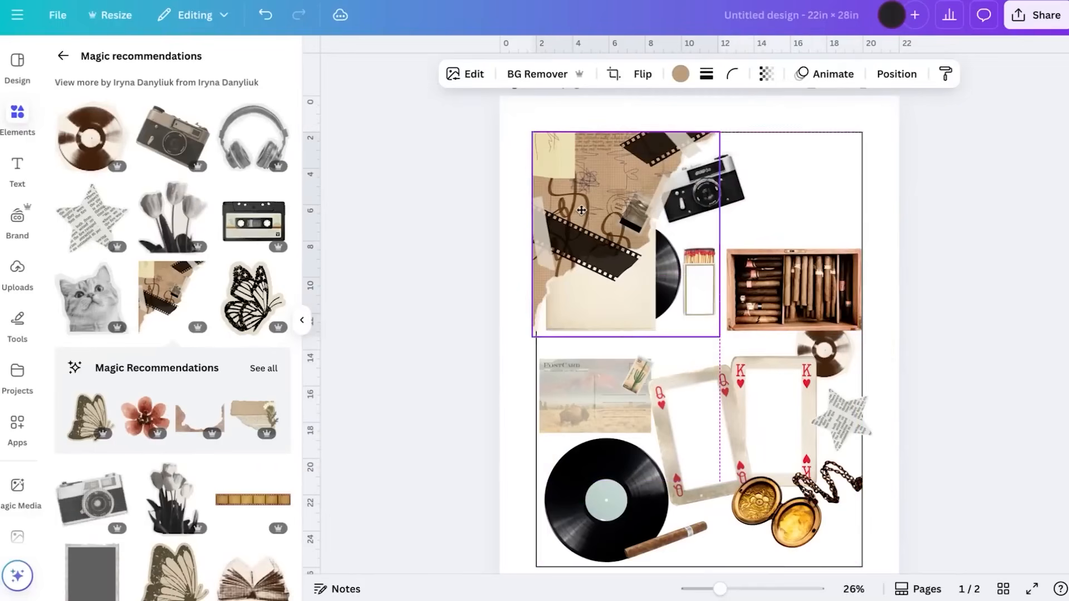
shift+click(718, 162)
key(Delete)
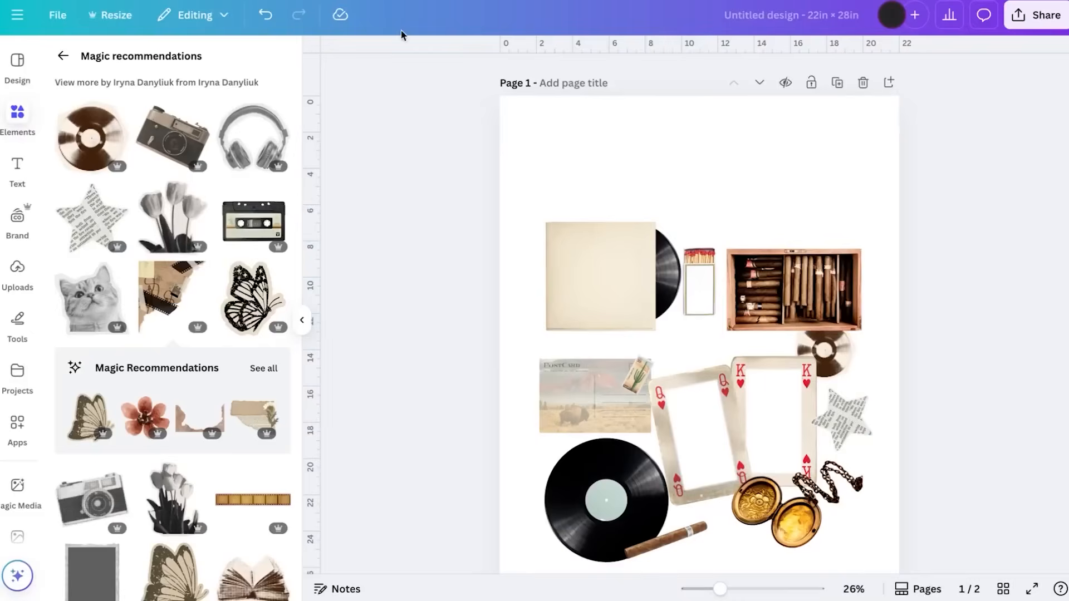
click(265, 15)
Shrink the film-strip collage slightly and align it to the outline's upper-left corner
click(593, 151)
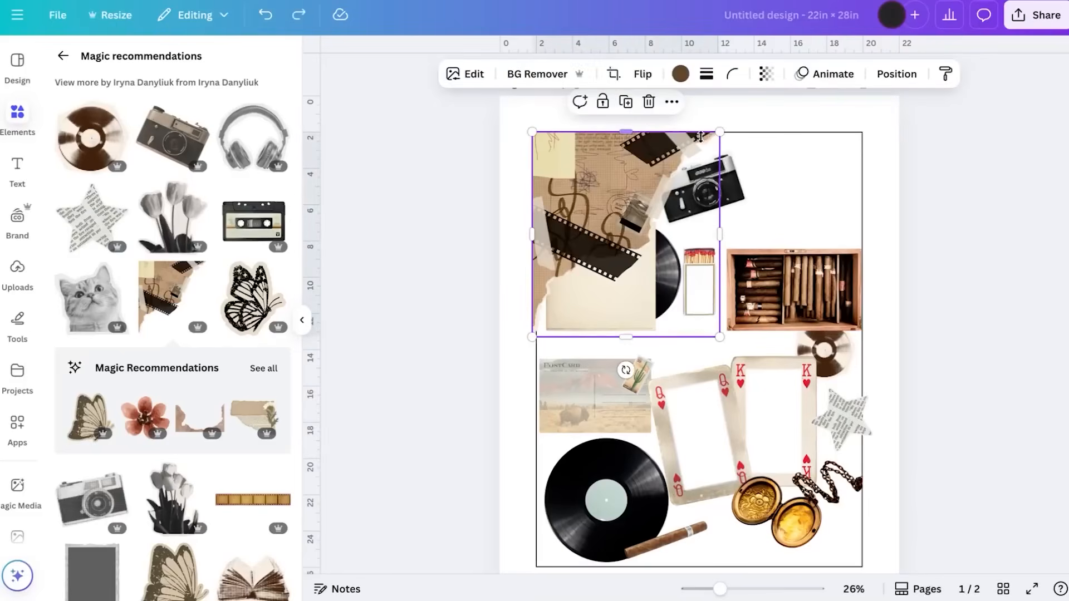
drag(720, 134, 708, 152)
drag(598, 184, 600, 166)
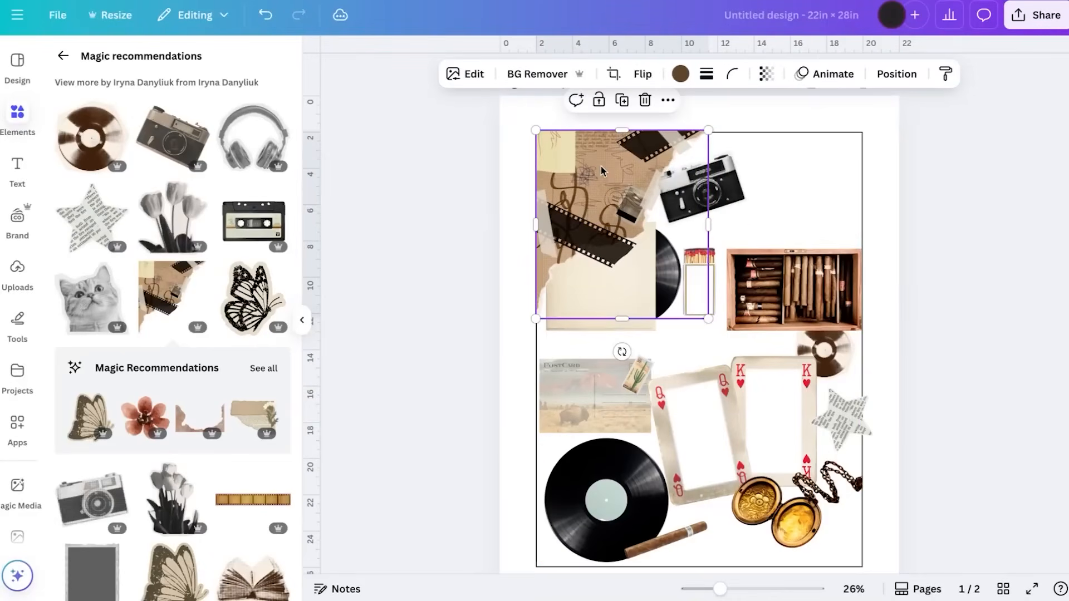
Lower the record sleeve and matchbox, and overlap the camera and sleeve onto the film-strip collage layered behind them
drag(593, 279, 598, 321)
click(405, 356)
drag(708, 290, 712, 312)
click(989, 214)
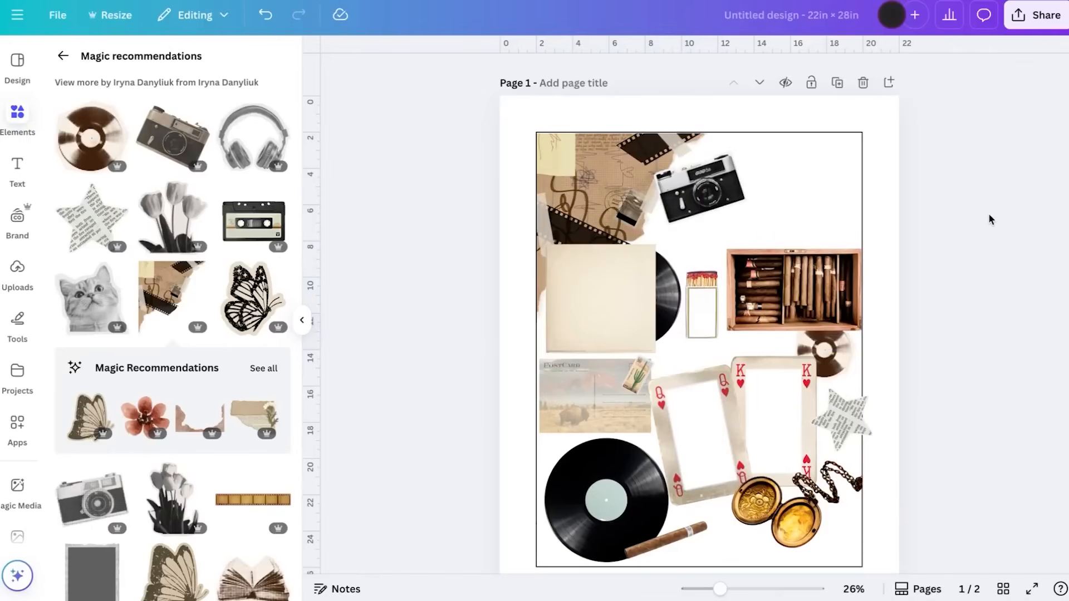
click(685, 208)
drag(684, 208, 675, 207)
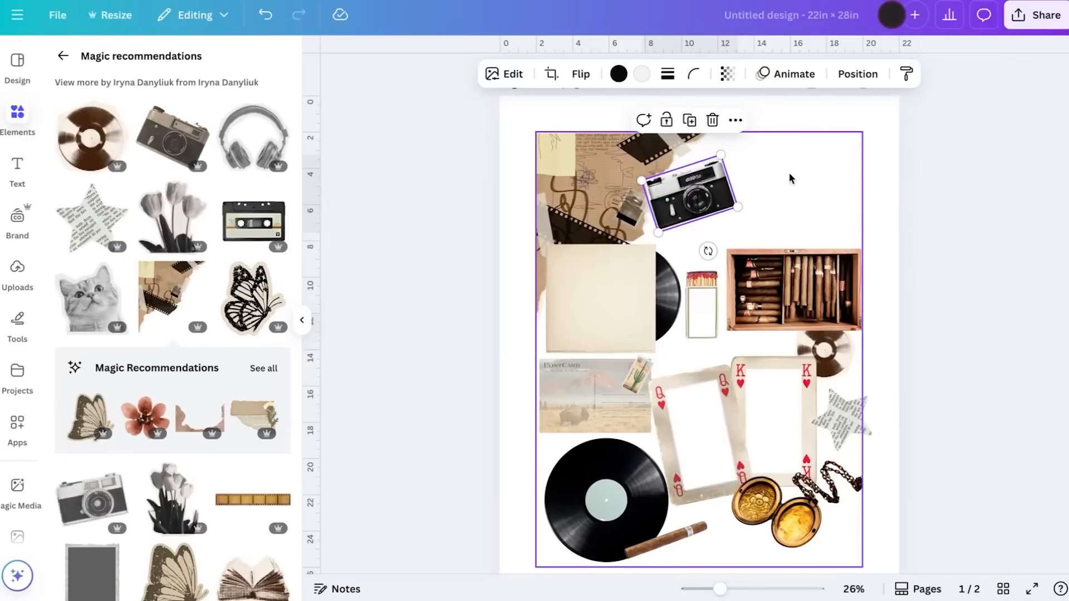
Search the elements for "polariod frame" and browse the photo results for a stack of polaroids
click(63, 56)
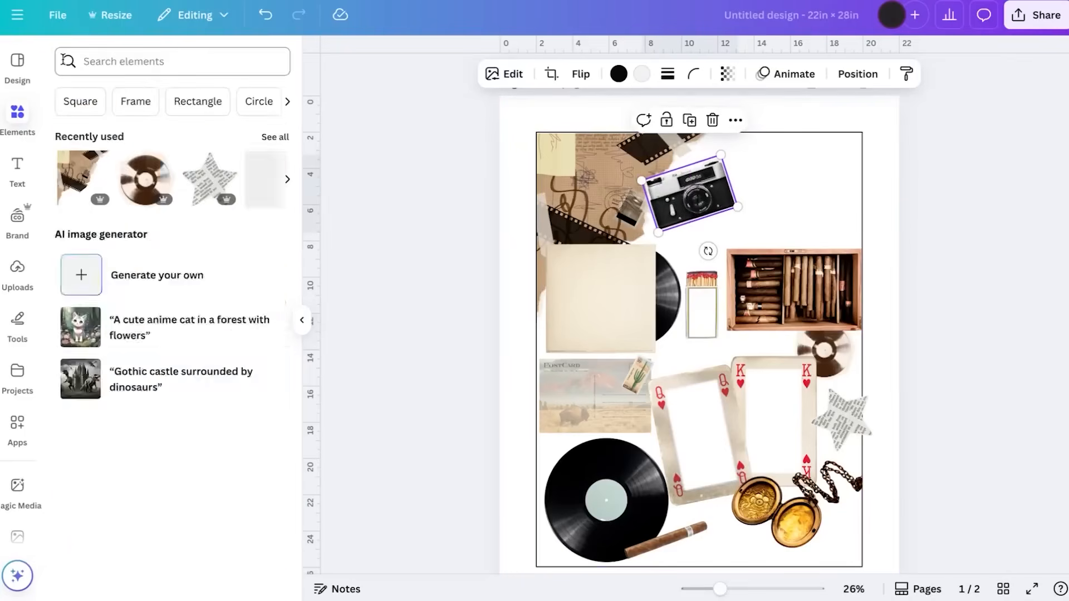
click(174, 66)
text(polariod)
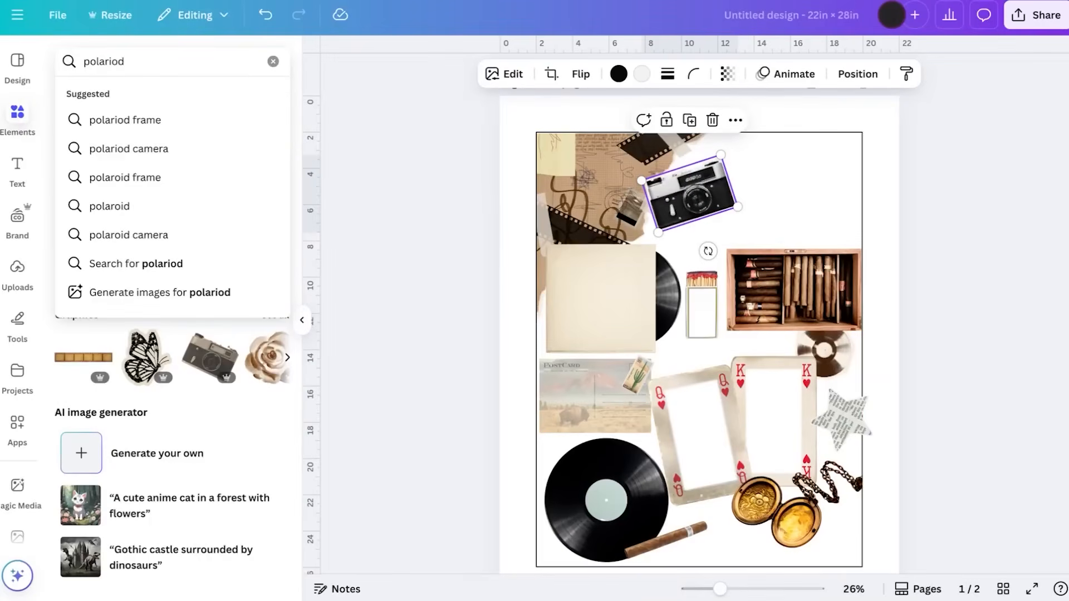
click(167, 120)
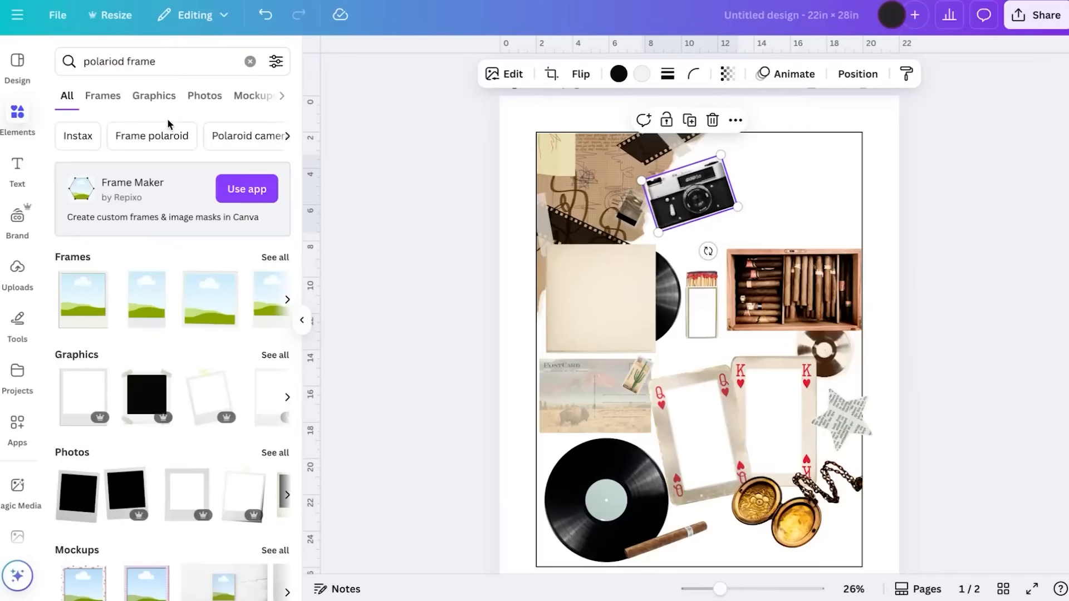
click(275, 453)
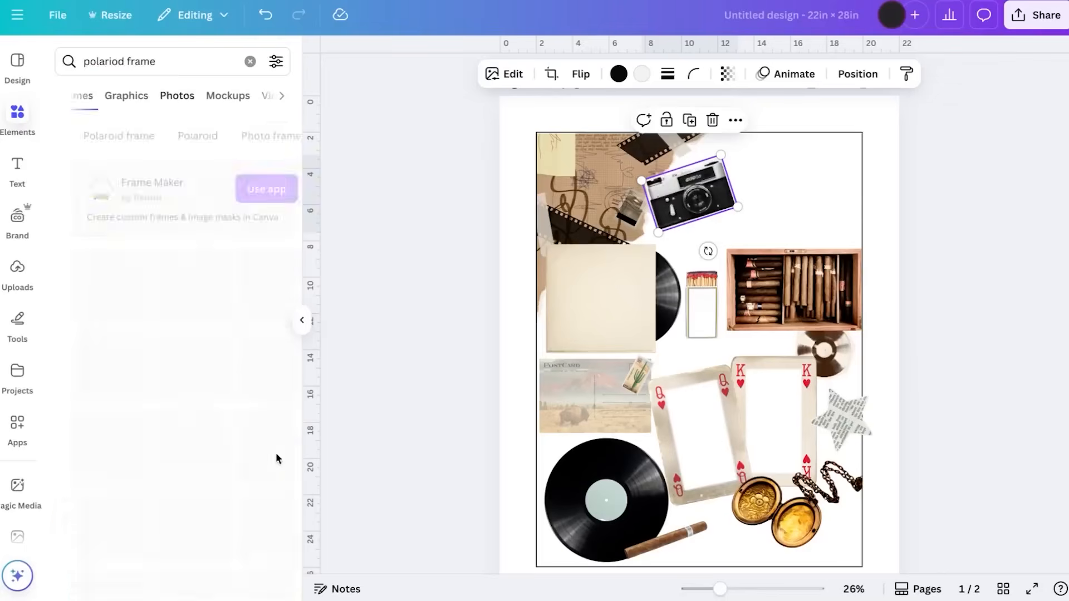
scroll(184, 424, down, 5)
scroll(183, 423, down, 4)
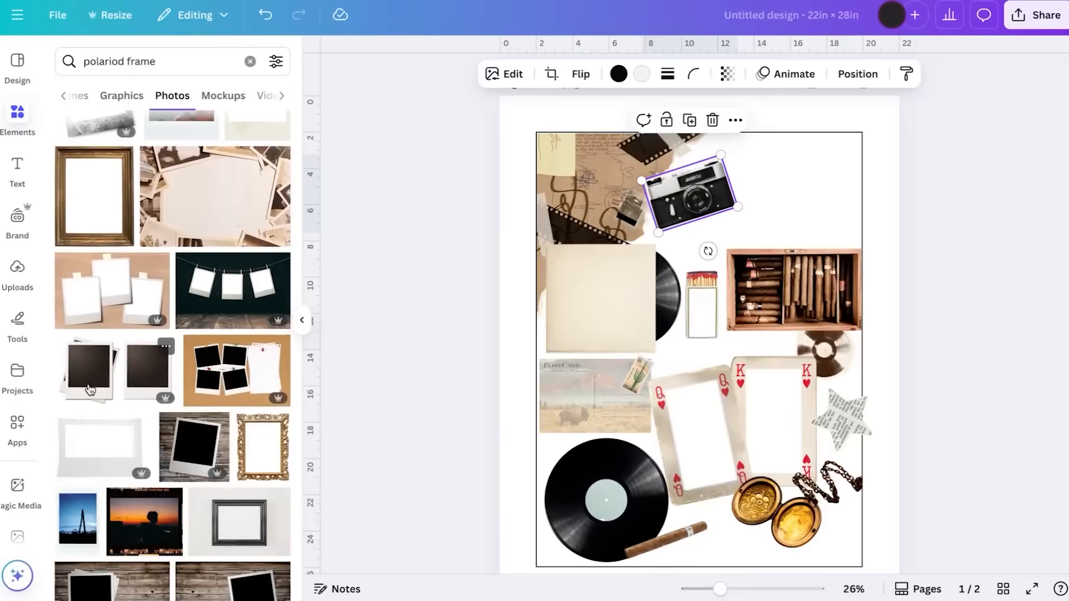
Add the black polaroid photo cropped to its left-hand stack, remove its background, and place it at the outline's upper-right corner
click(89, 389)
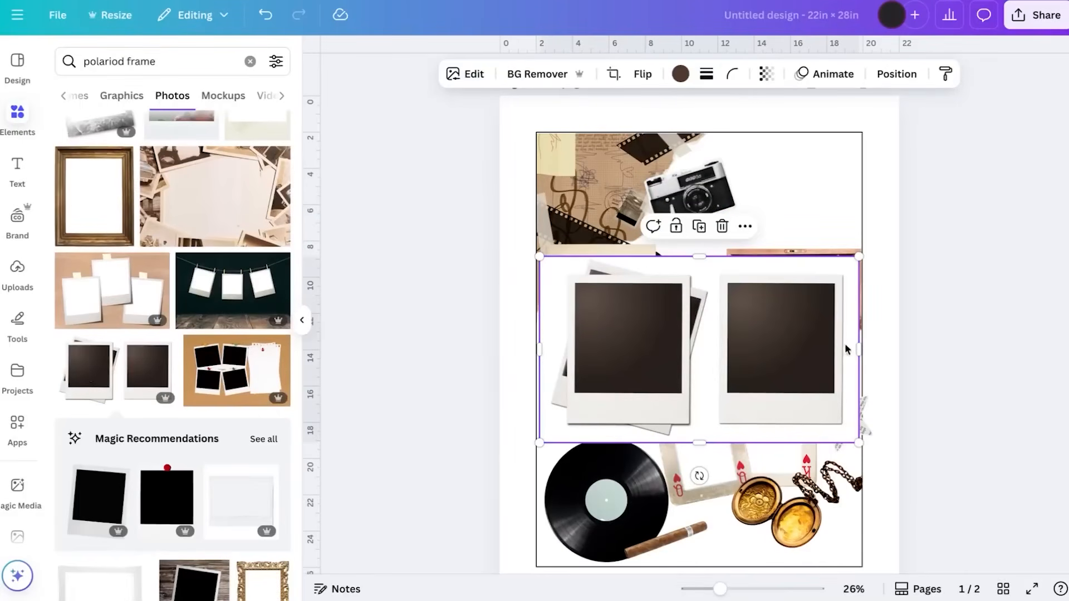
drag(858, 349, 712, 350)
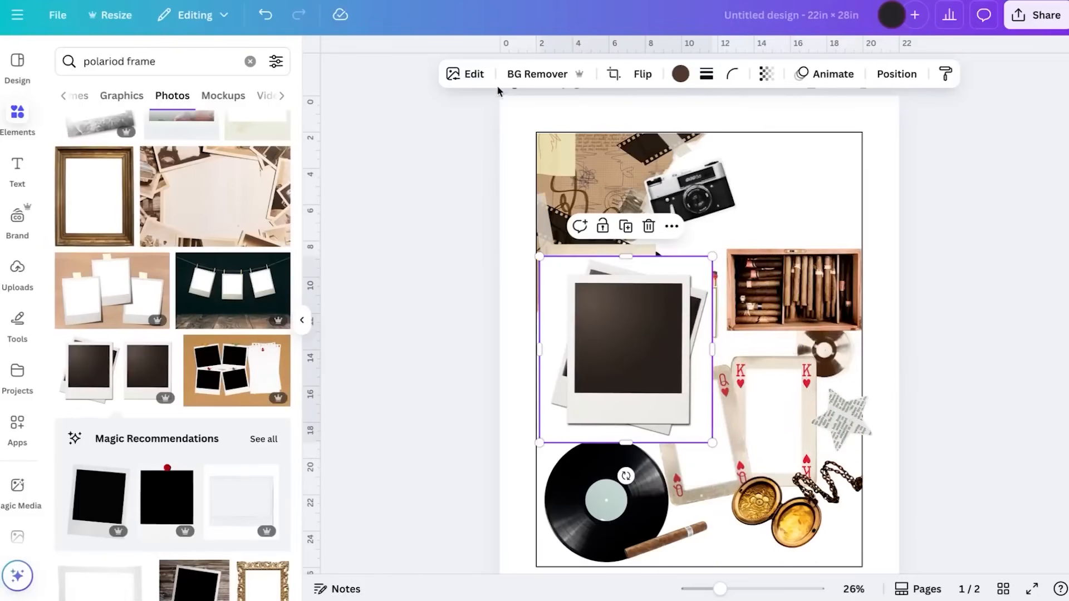
click(530, 74)
drag(638, 348, 793, 207)
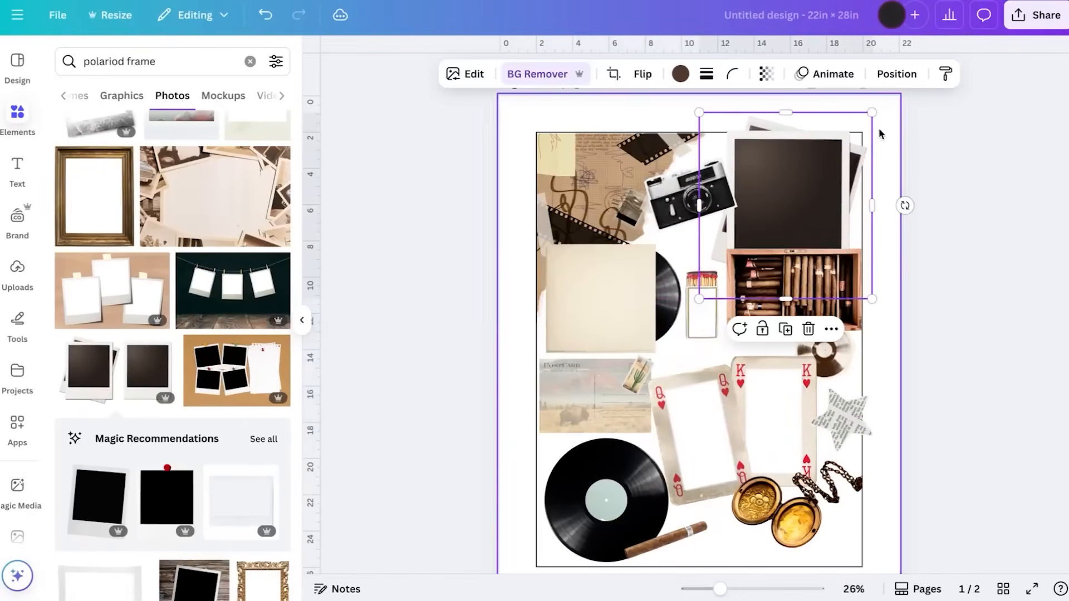
Shrink the cigar box and position it beneath the polaroid stack, overlapping the halftone record
drag(822, 278, 816, 291)
drag(861, 261, 842, 271)
drag(796, 328, 809, 330)
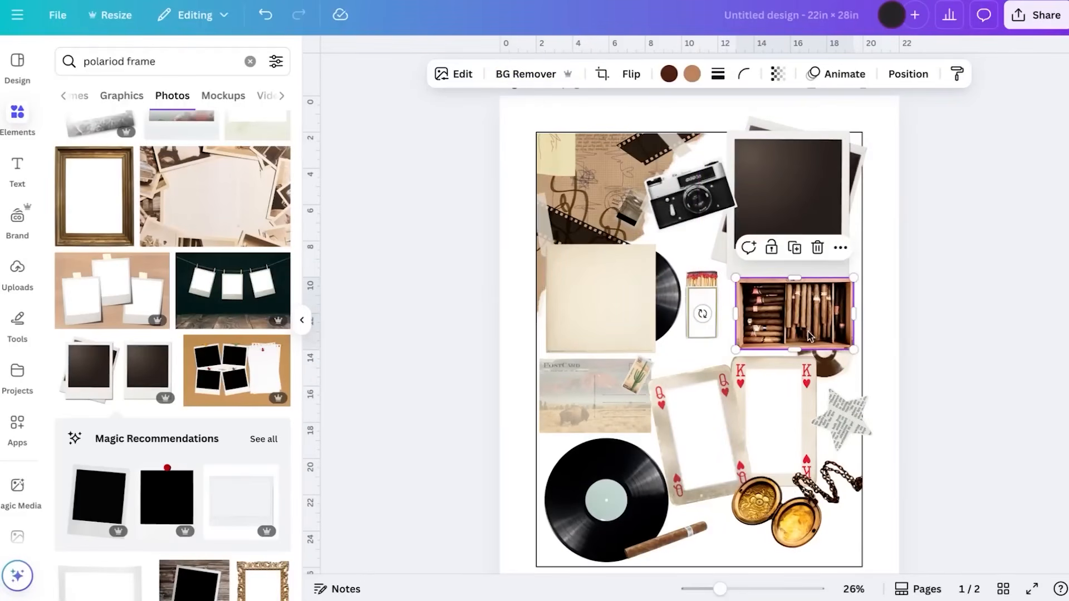
Shrink the polaroid stack and fit it inside the outline's upper-right corner above the cigar box
click(802, 216)
drag(872, 114, 856, 136)
drag(793, 204, 809, 200)
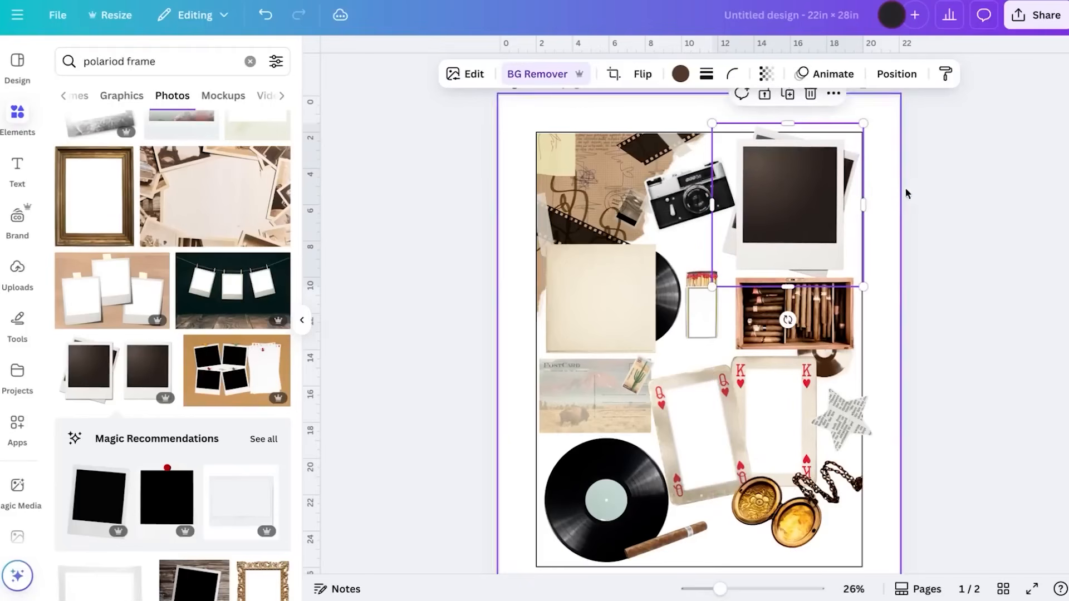
click(916, 184)
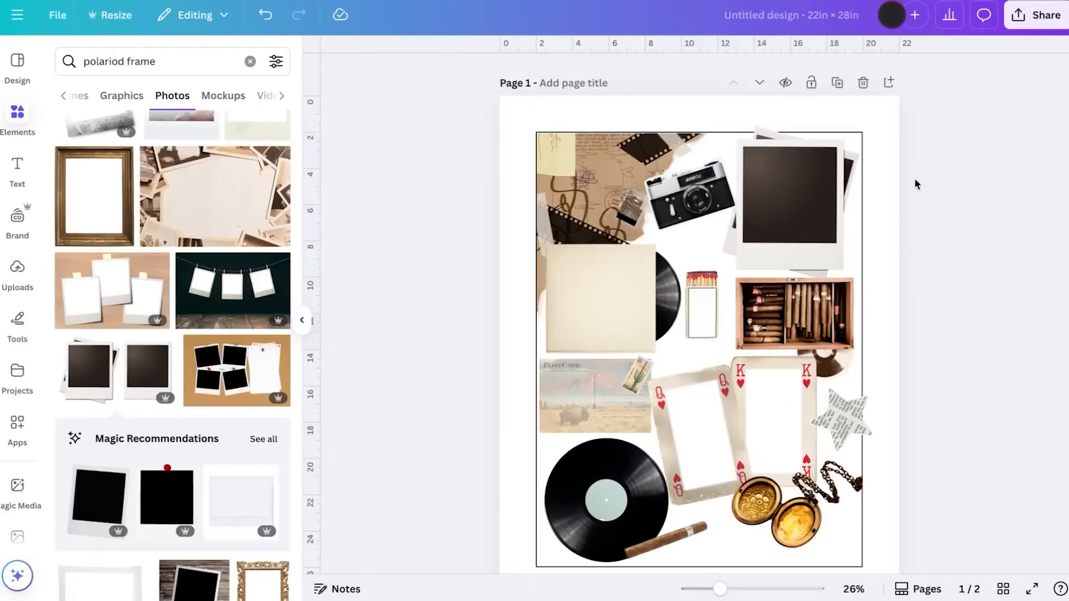
drag(804, 183, 804, 179)
click(959, 198)
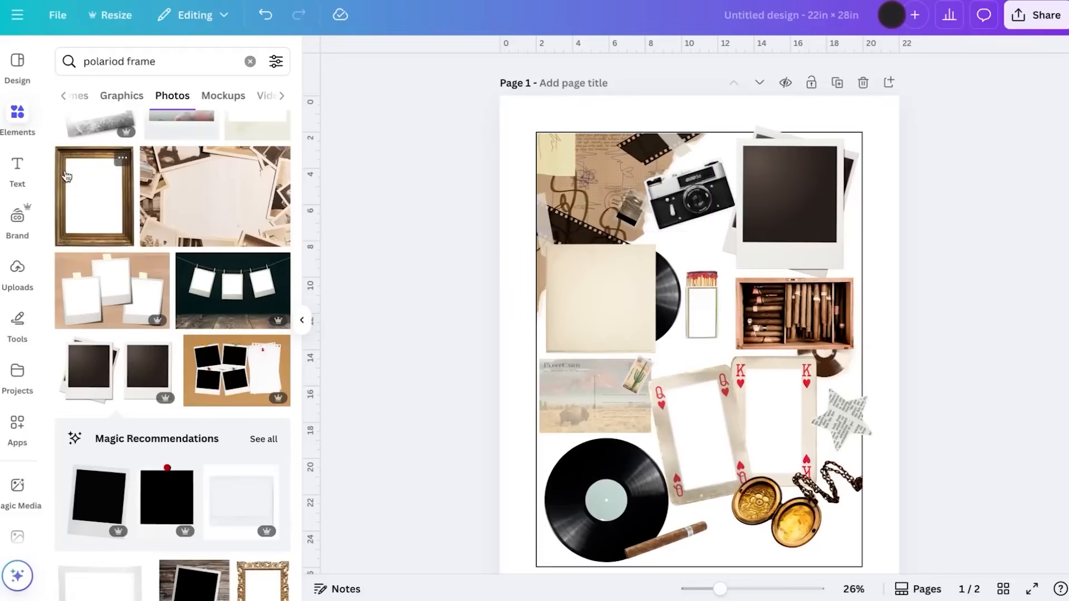
Clear the element search and add the square frame from the Frames collection over the playing cards
click(250, 61)
scroll(136, 238, down, 3)
scroll(137, 234, down, 15)
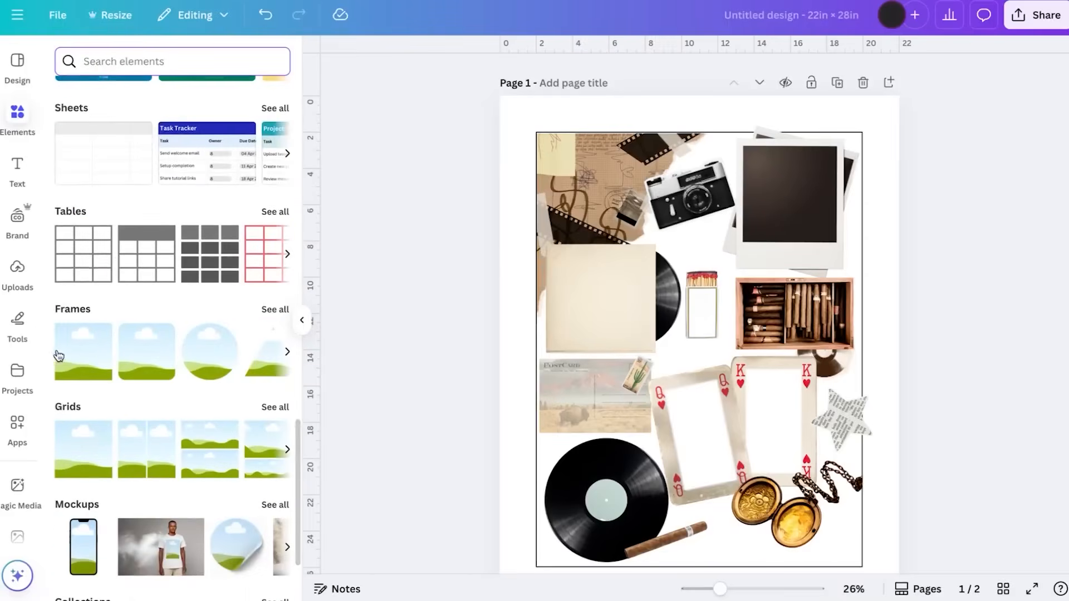
click(86, 357)
drag(734, 363, 741, 407)
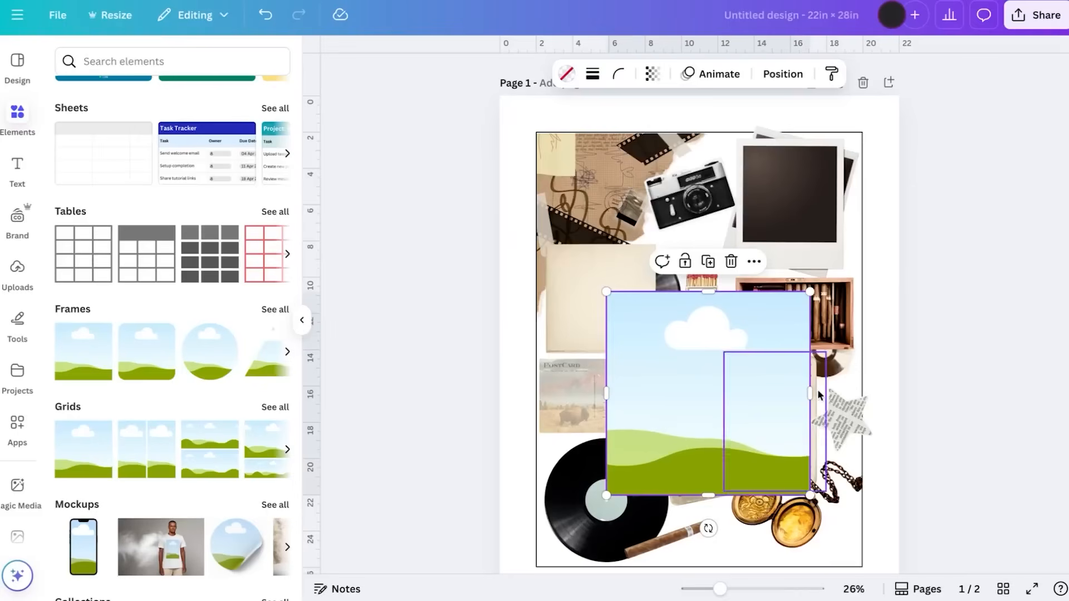
Narrow the square frame to a portrait shape and rotate and shrink it over the queen card's blank window
drag(810, 393, 730, 394)
drag(684, 422, 712, 430)
drag(699, 529, 724, 527)
drag(737, 282, 696, 396)
drag(678, 446, 699, 425)
scroll(689, 463, up, 5)
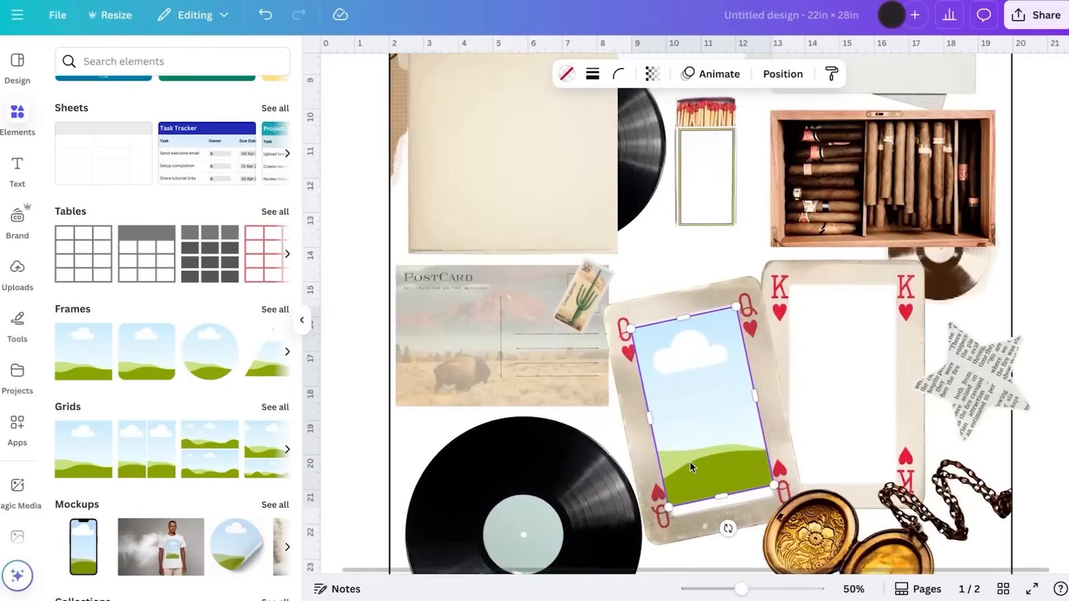
Fine-tune the frame's tilt, width, height and position so it fills the queen card's window
scroll(690, 462, up, 5)
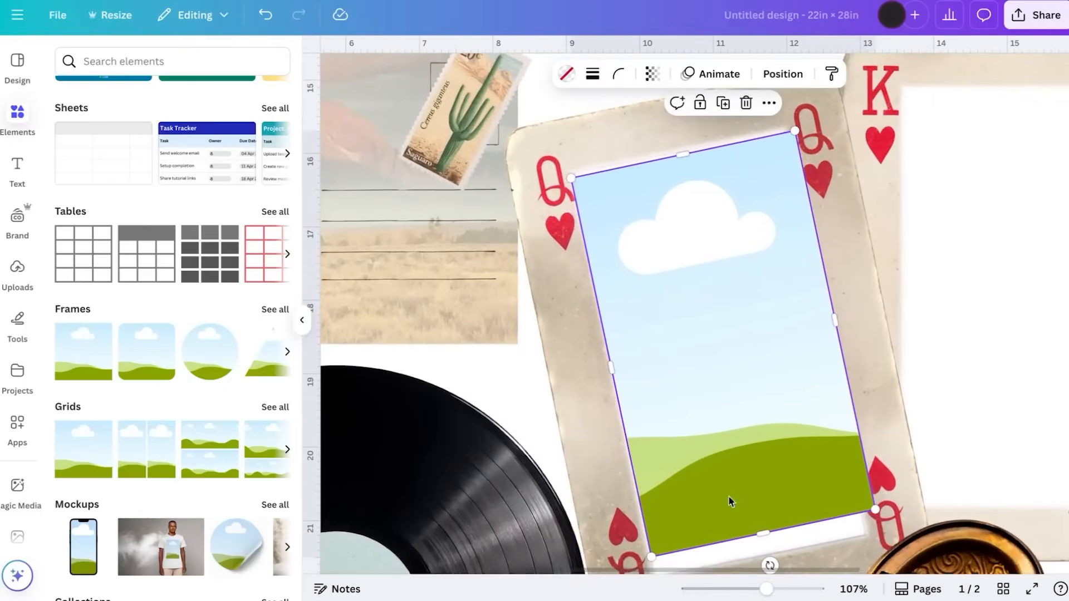
drag(770, 565, 768, 565)
mouse_move(732, 464)
mouse_down()
mouse_move(730, 451)
mouse_move(733, 460)
mouse_up()
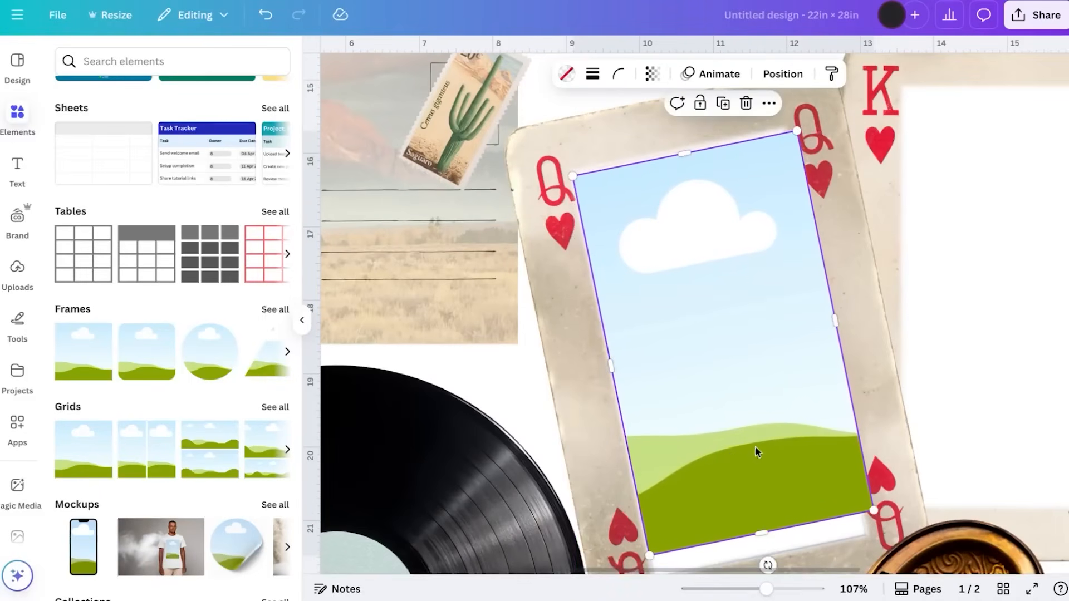
drag(845, 343, 831, 326)
right_click(790, 312)
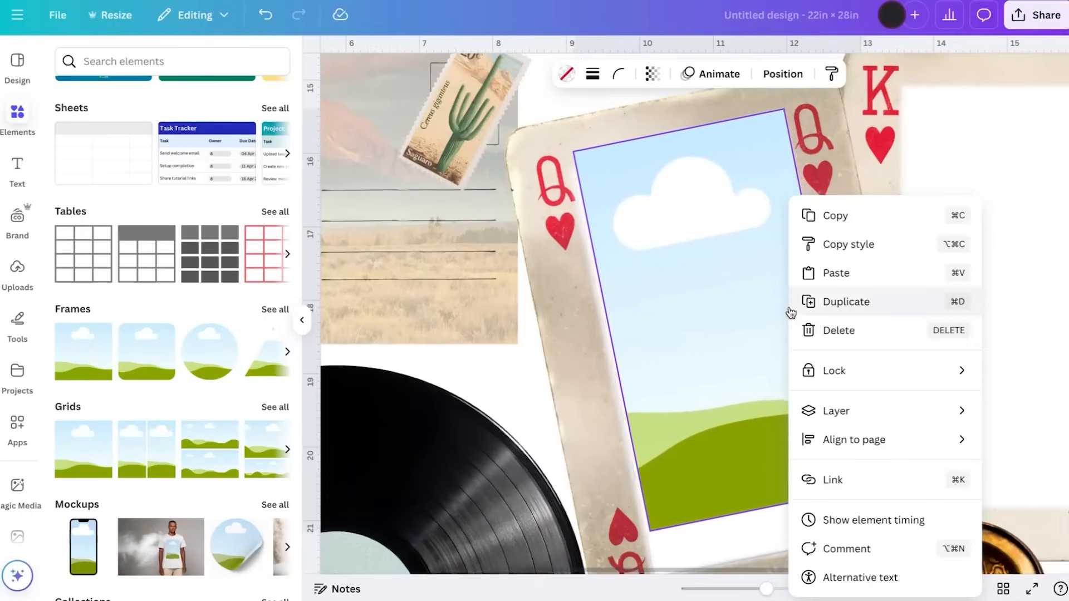
click(952, 194)
drag(760, 305, 761, 325)
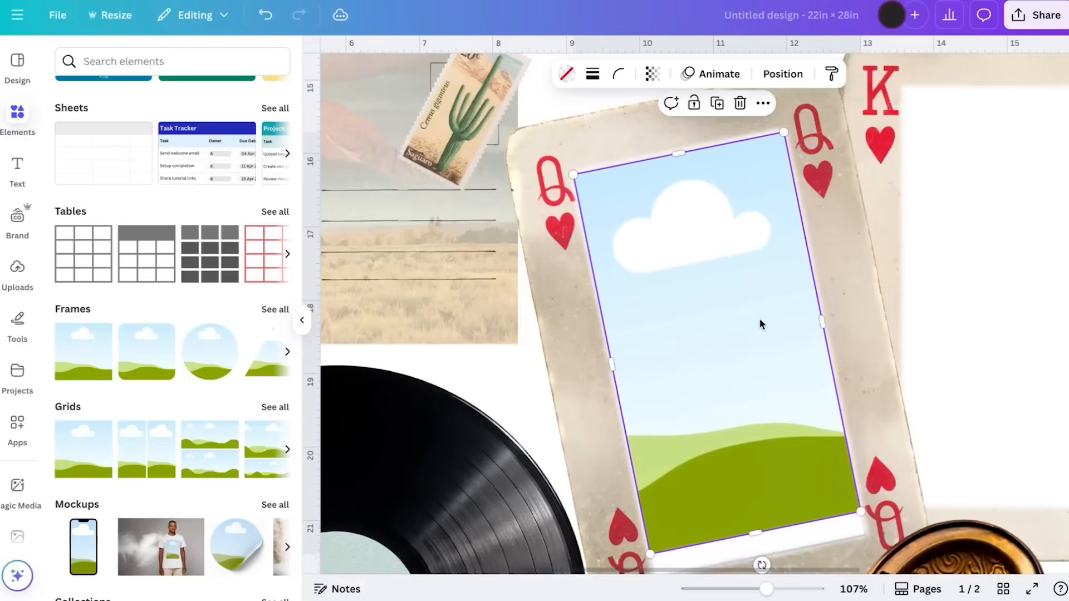
right_click(825, 317)
drag(765, 317, 766, 317)
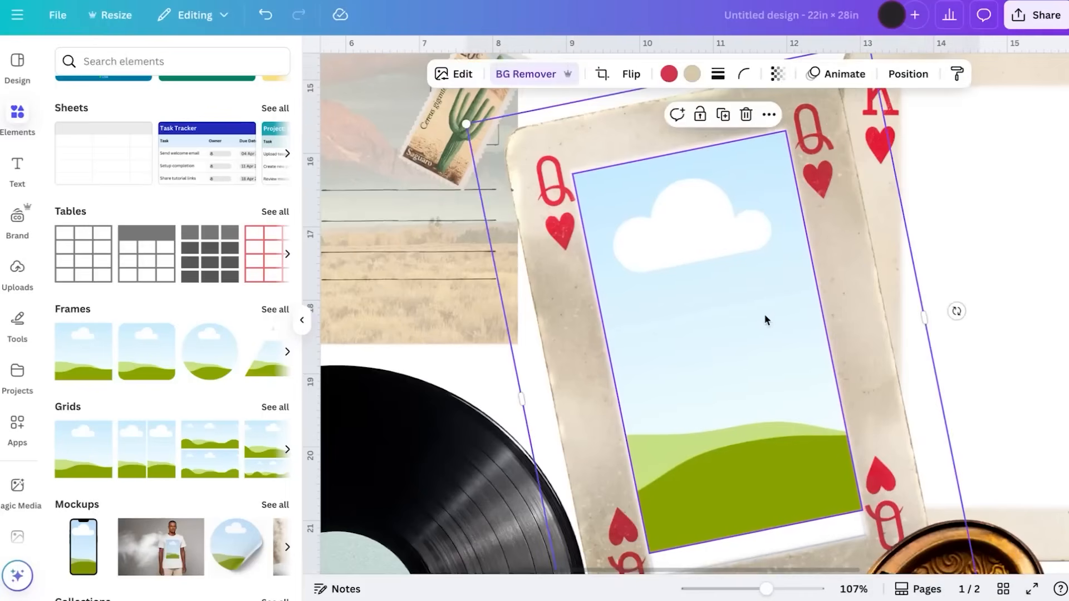
scroll(766, 317, down, 3)
drag(769, 438, 762, 467)
click(864, 320)
scroll(857, 332, down, 5)
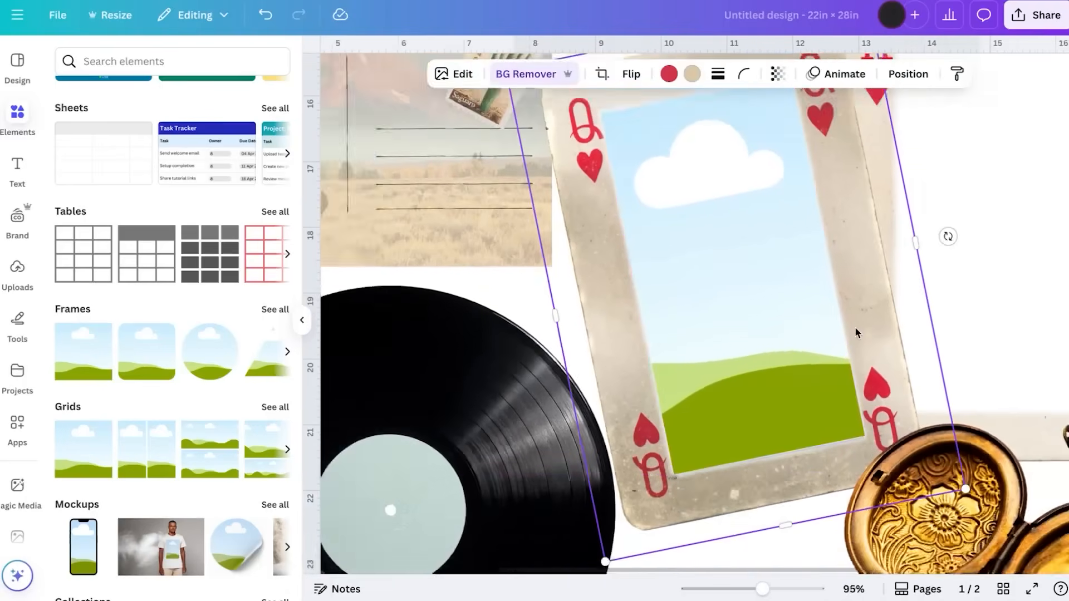
Duplicate the queen card's frame and place the copy over the king card's window
click(788, 305)
key(ctrl+d)
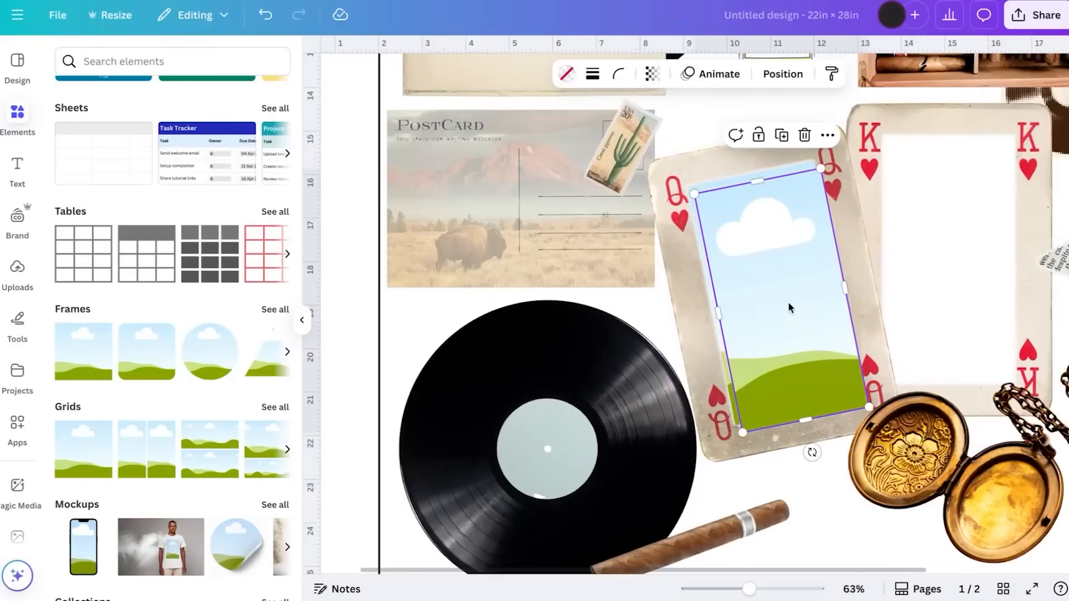
drag(780, 324, 945, 284)
scroll(945, 284, up, 3)
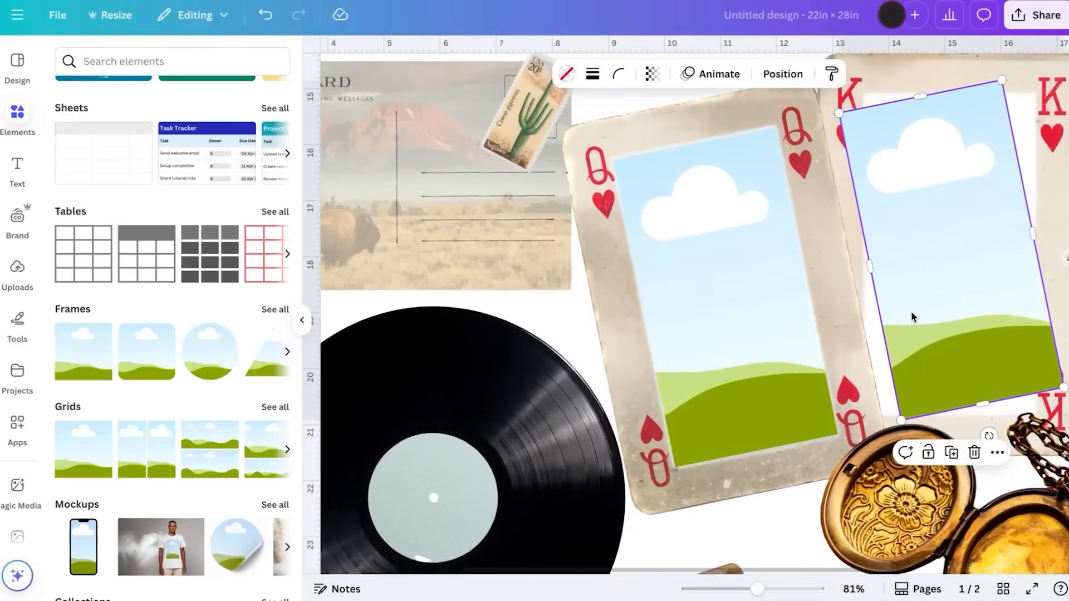
scroll(910, 312, right, 4)
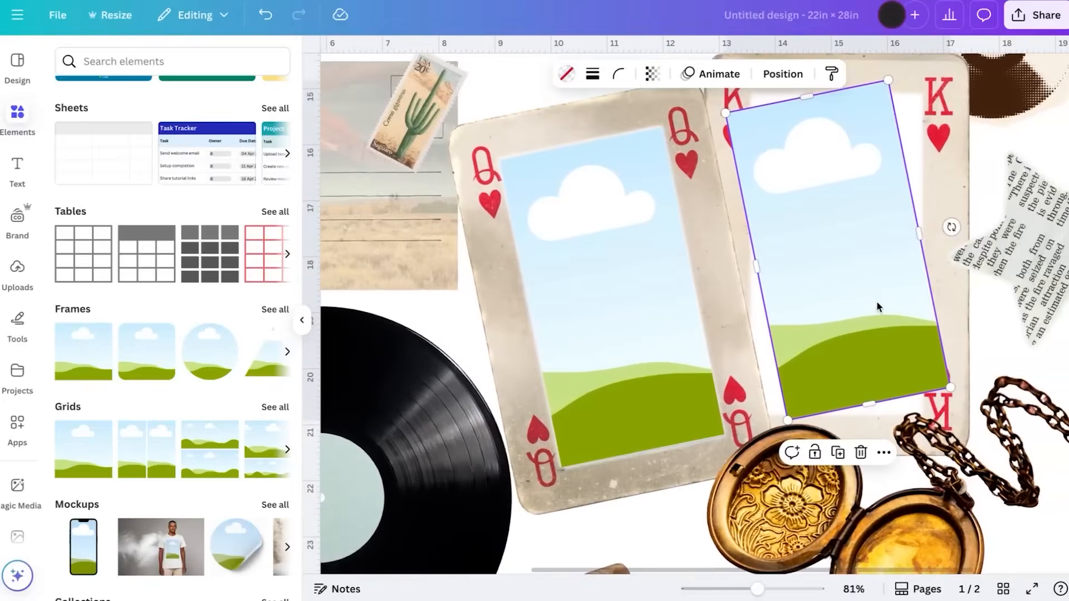
Straighten the copied frame on the king card to a rotation of 0°
scroll(876, 300, down, 1)
click(951, 171)
click(872, 194)
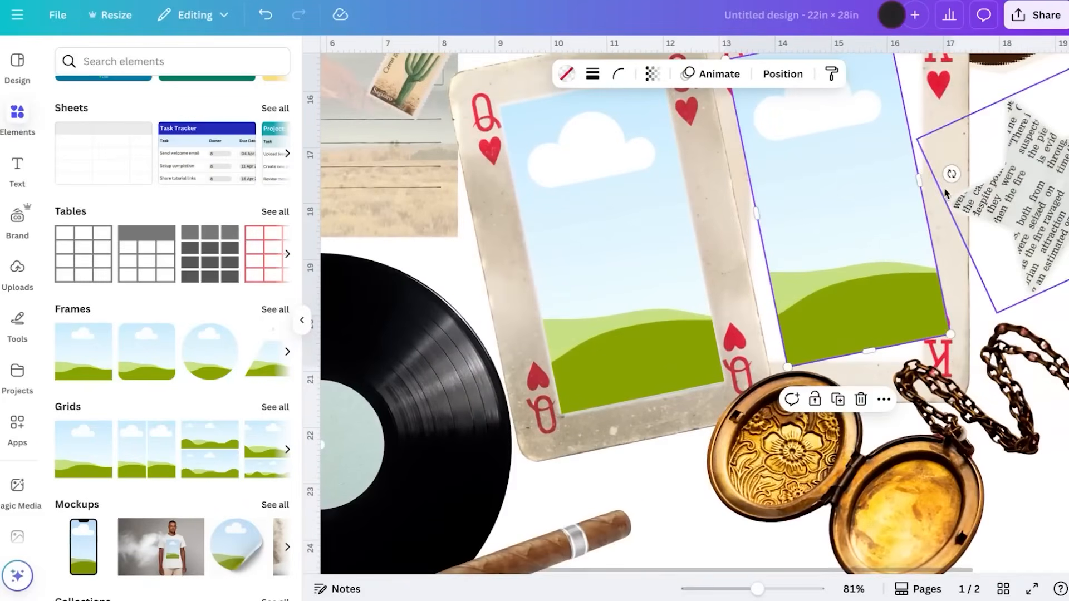
drag(951, 174, 954, 197)
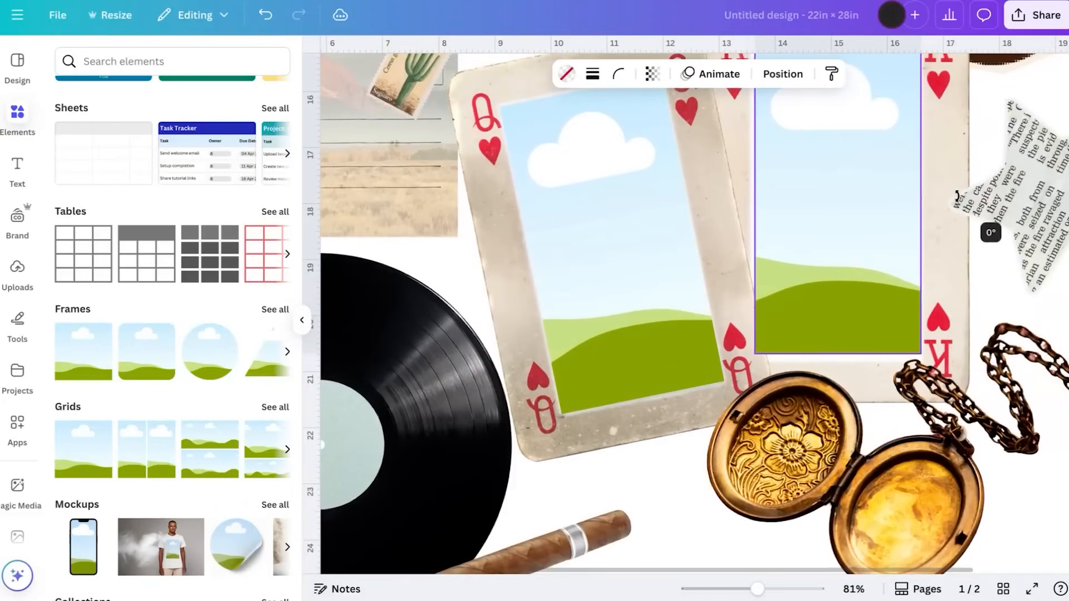
Reposition the straightened frame and extend its left and upper edges to fill the king card's window
scroll(843, 205, up, 2)
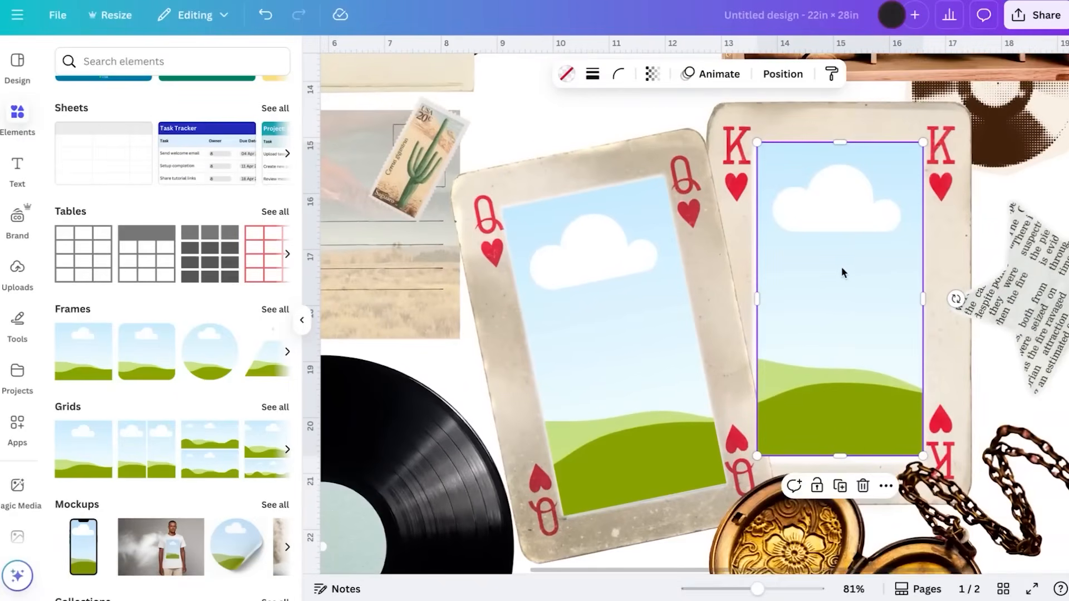
drag(843, 268, 844, 277)
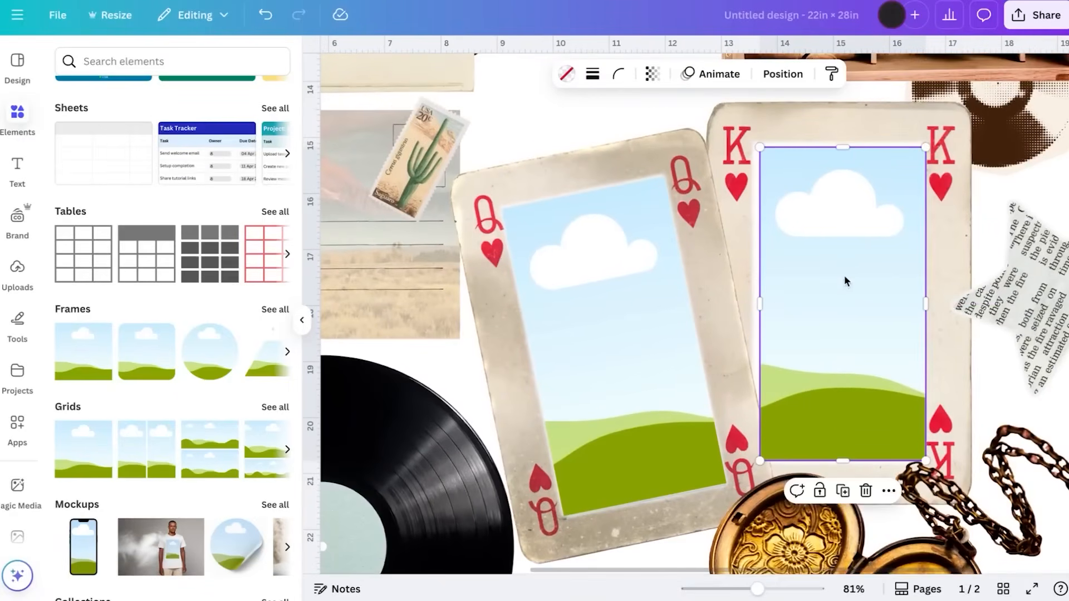
drag(759, 303, 755, 303)
drag(839, 147, 839, 145)
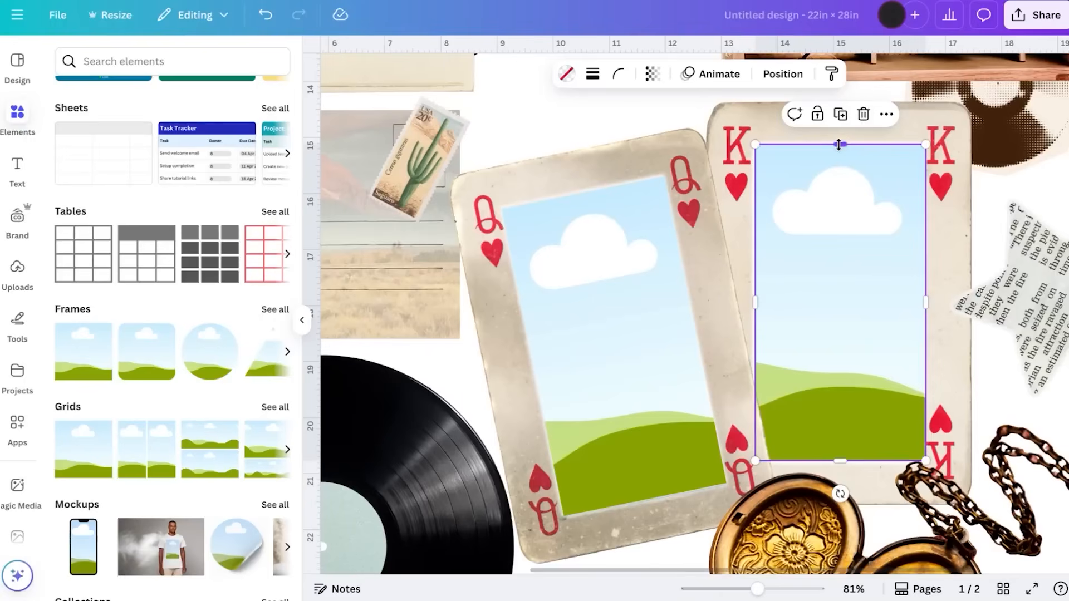
Group the queen card with its photo frame
click(621, 134)
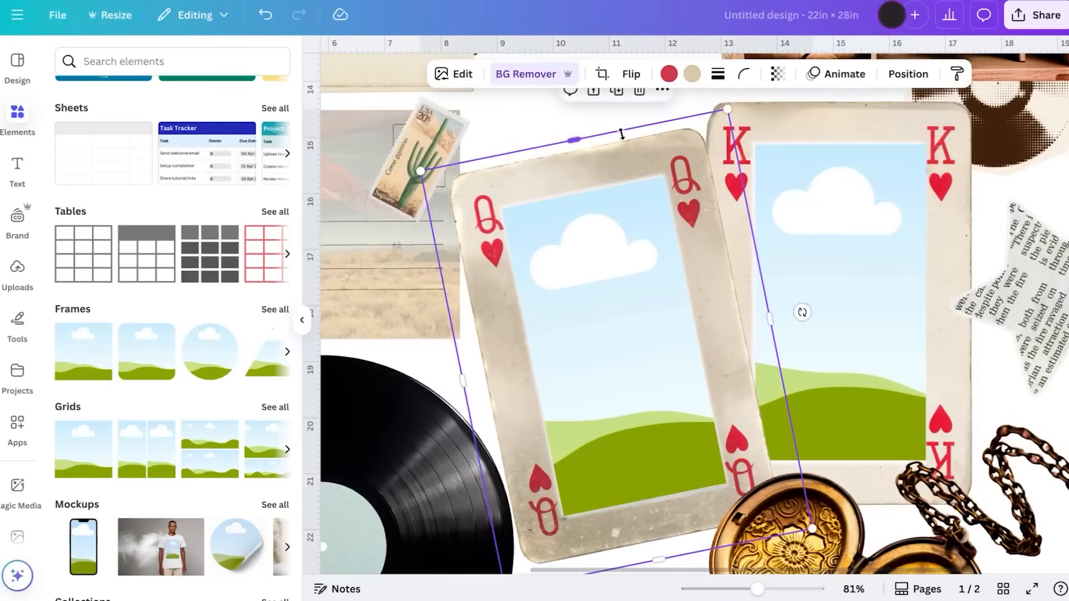
click(624, 203)
shift+click(544, 187)
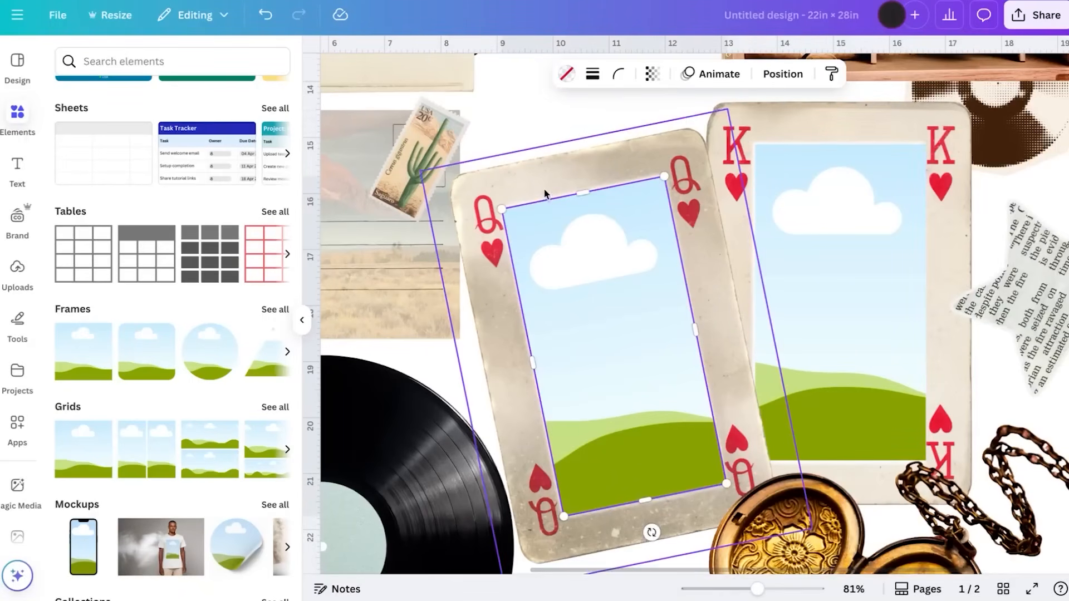
click(570, 139)
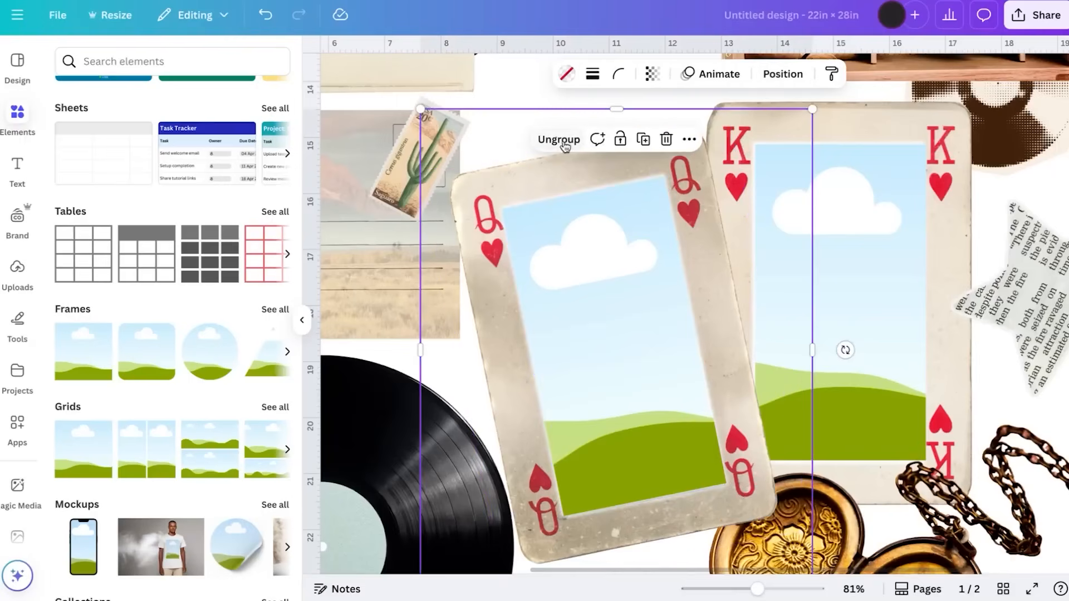
Group the king card with its photo frame
click(888, 272)
shift+click(894, 136)
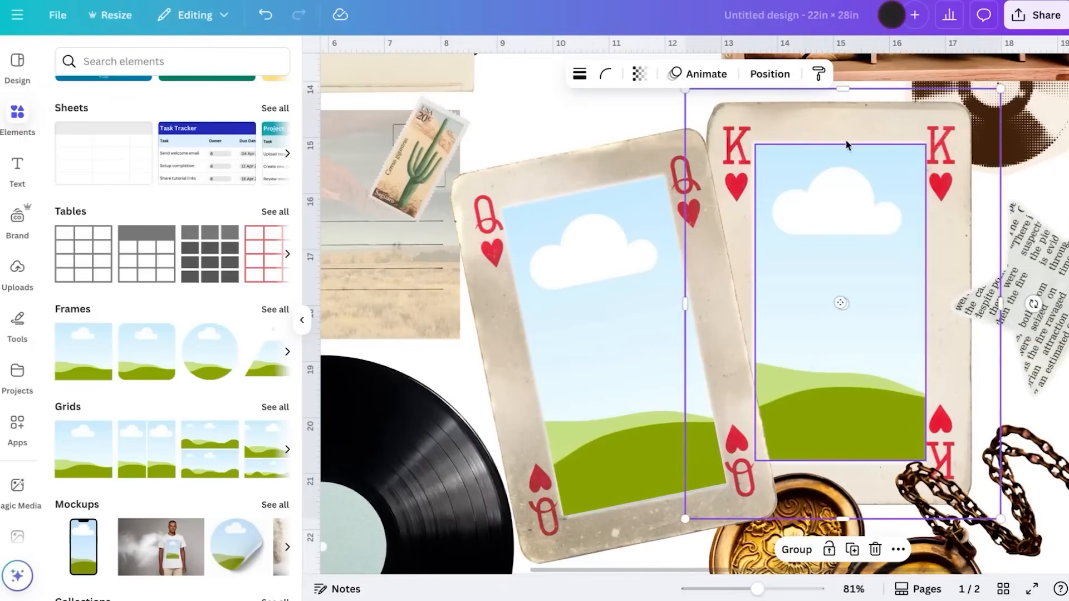
click(840, 290)
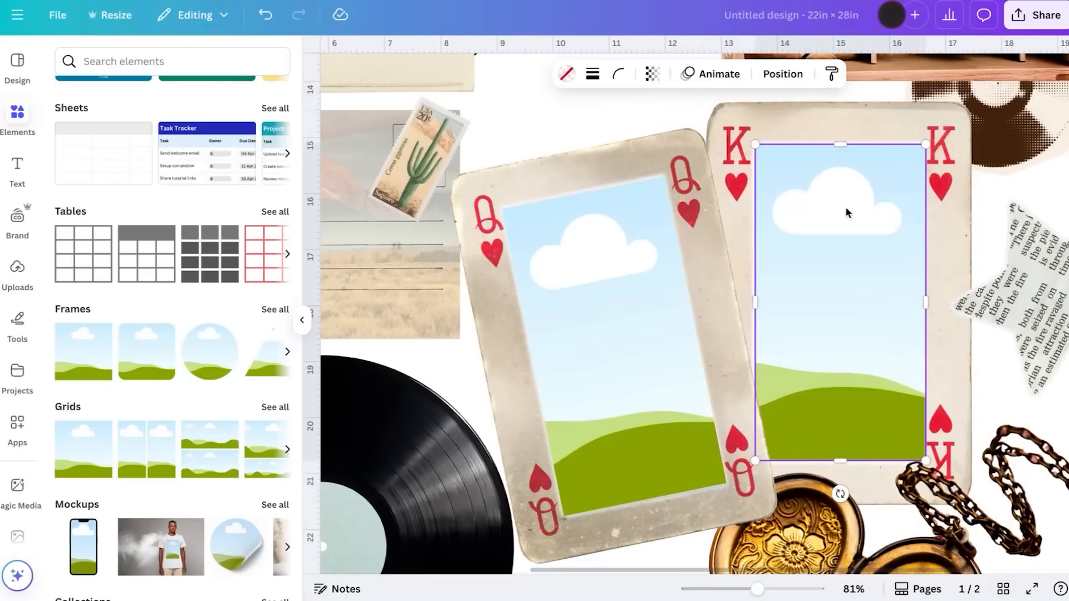
shift+click(854, 139)
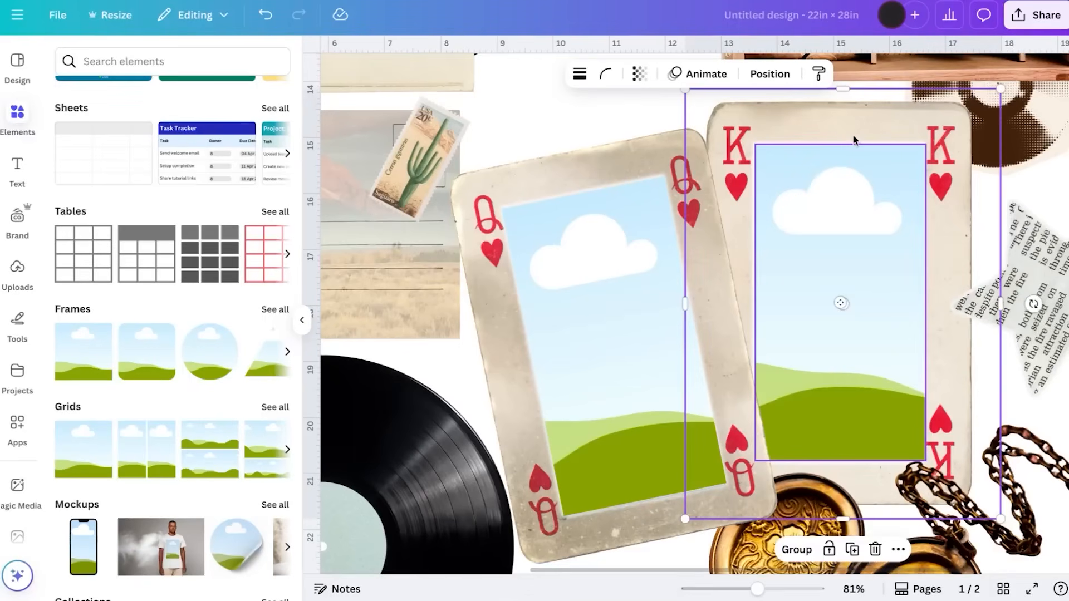
click(796, 550)
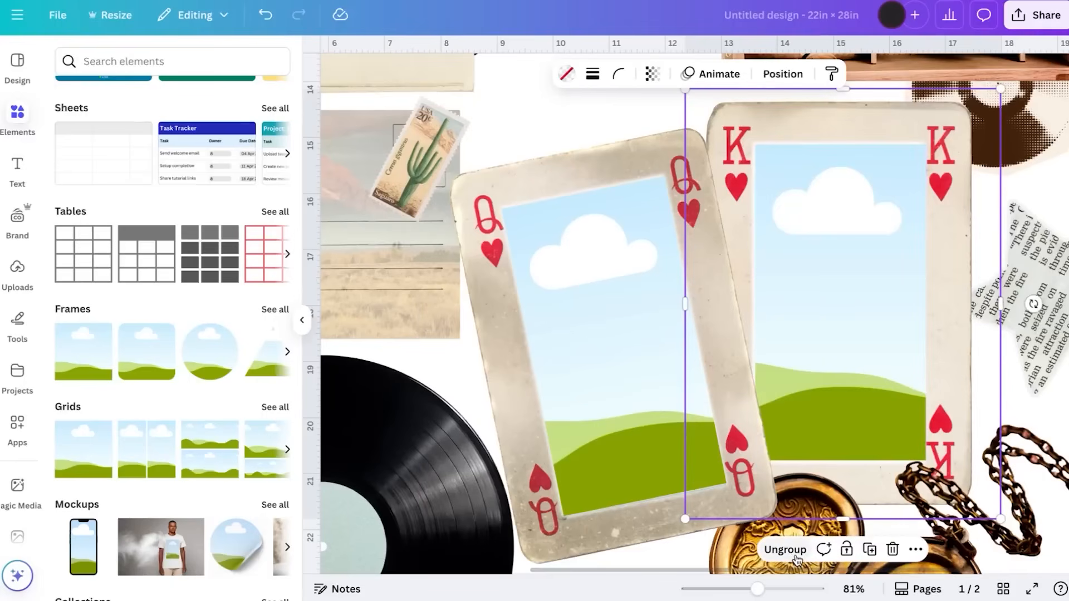
Move the locket down into the outline's lower-right corner, clear of the queen card
click(597, 129)
scroll(597, 129, down, 5)
scroll(596, 129, up, 1)
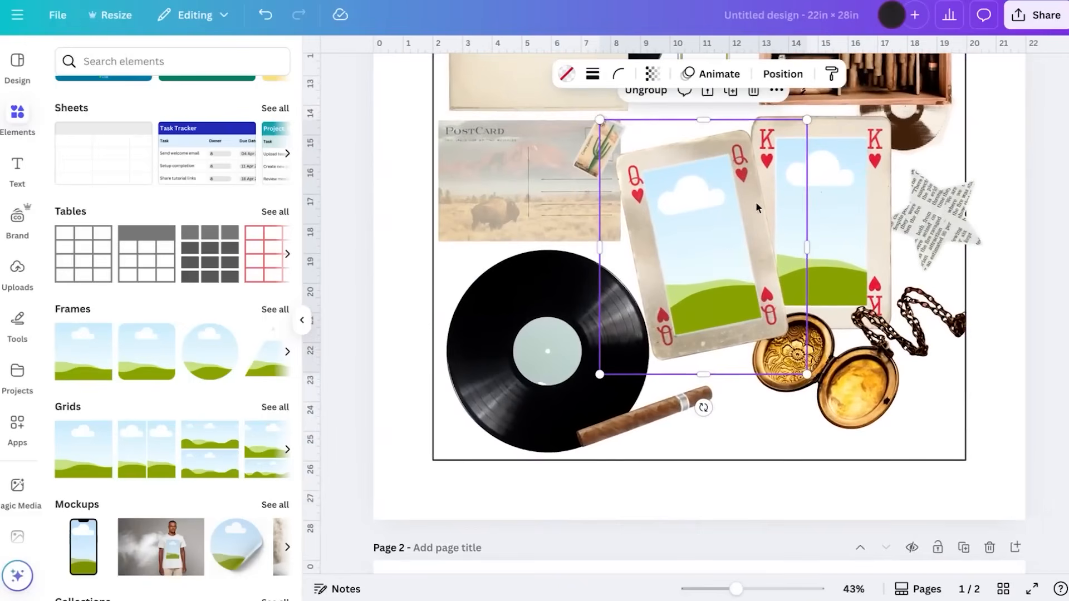
drag(881, 396, 879, 421)
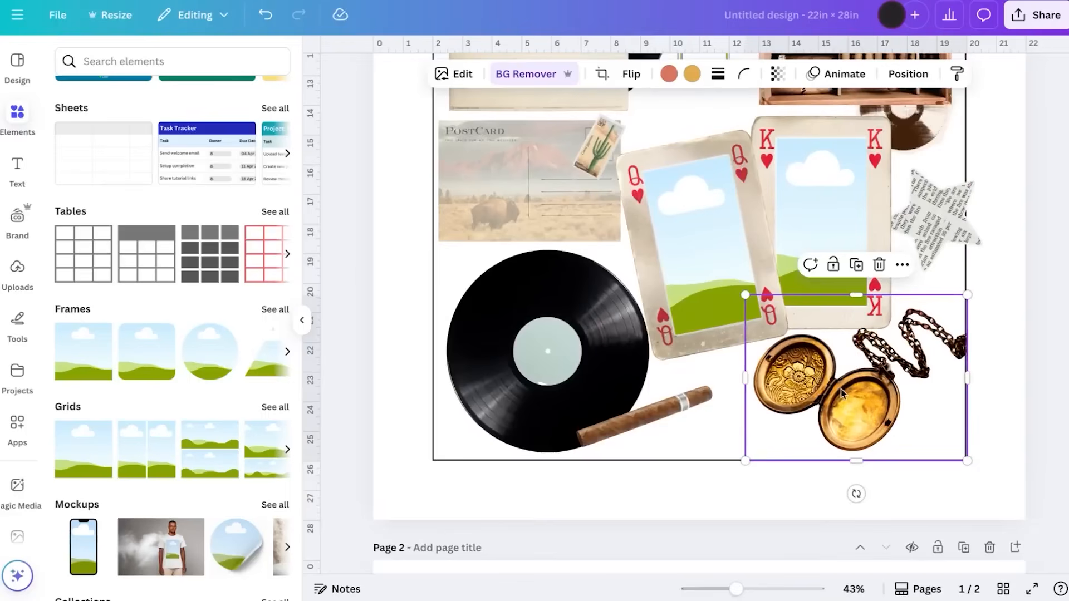
Add the circle frame, shrink it into an upright oval and place it beside the locket
click(187, 353)
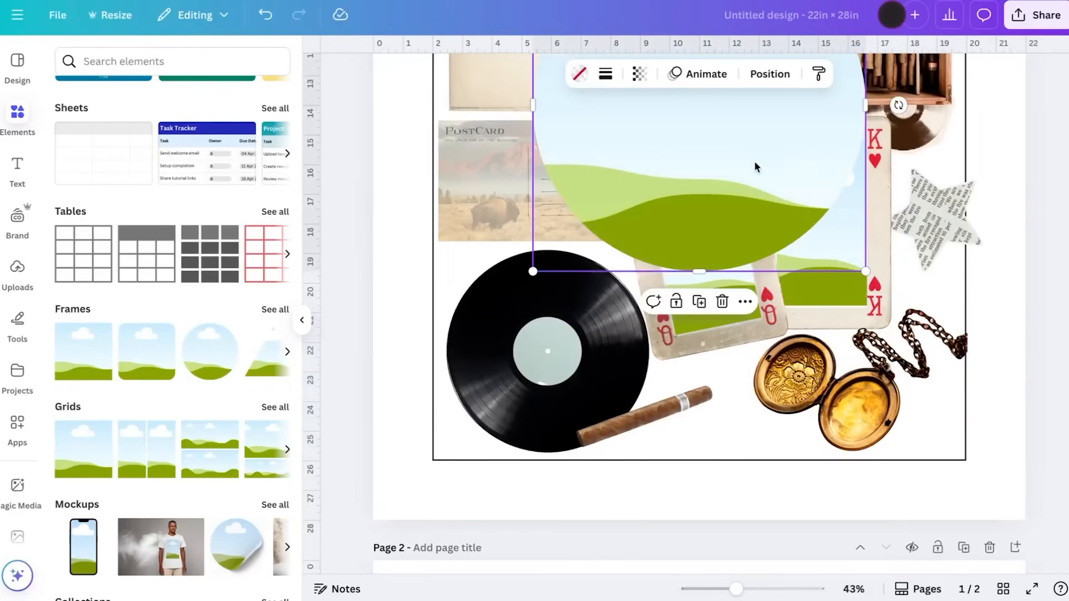
drag(896, 98, 713, 275)
drag(658, 353, 813, 366)
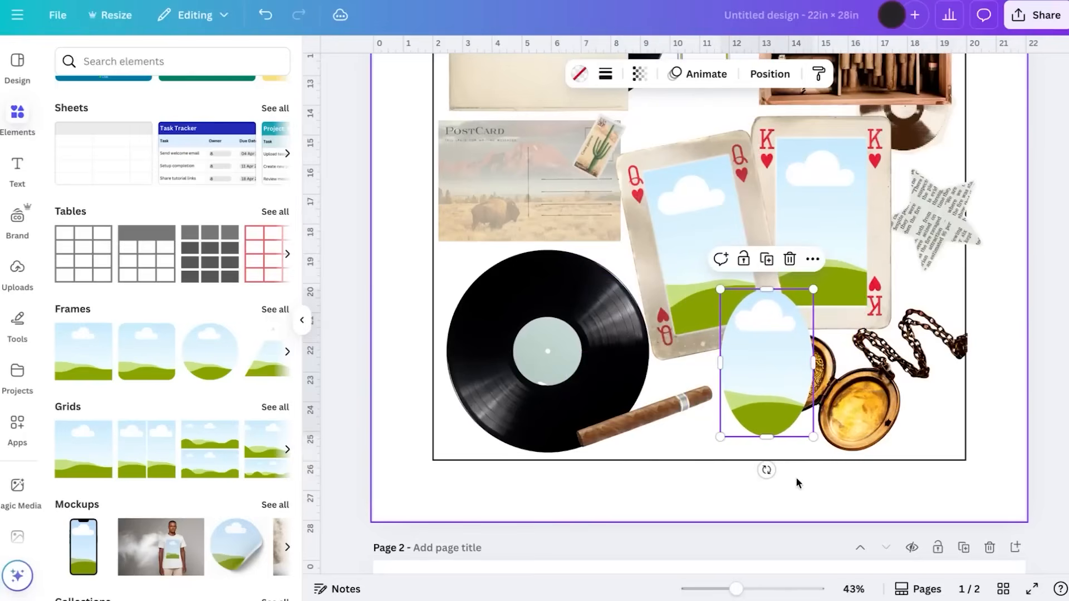
Move the oval frame onto the locket's right half, then rotate and resize it to fill the opening
ctrl+scroll(796, 476, up, 5)
ctrl+scroll(796, 482, up, 2)
scroll(796, 482, up, 3)
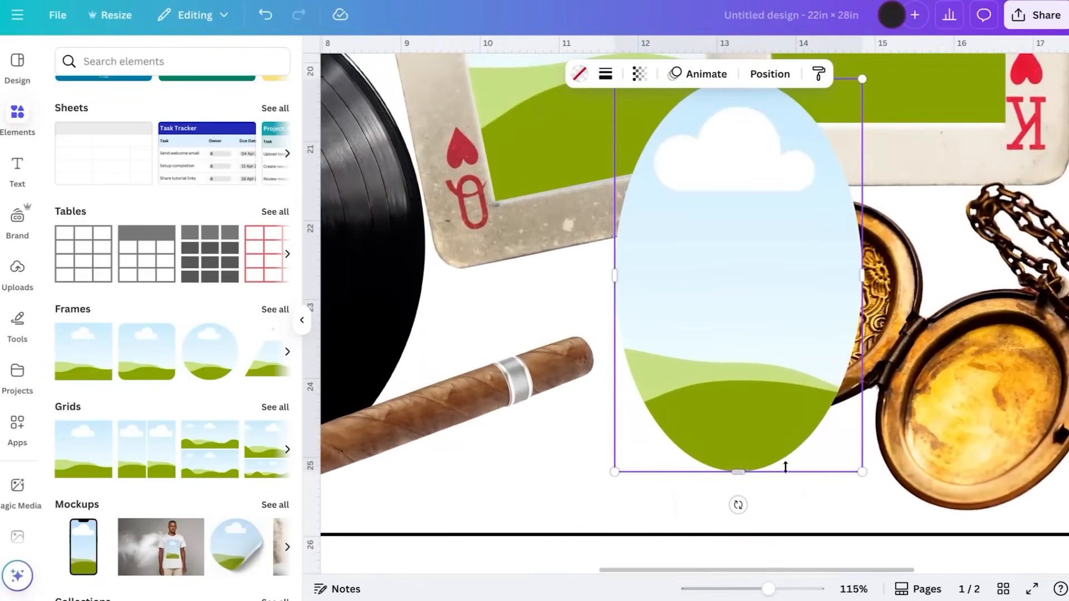
drag(744, 351, 934, 368)
scroll(916, 362, right, 4)
drag(750, 334, 754, 380)
drag(731, 531, 670, 470)
drag(711, 301, 762, 362)
drag(818, 533, 769, 396)
drag(749, 284, 783, 358)
drag(714, 529, 666, 505)
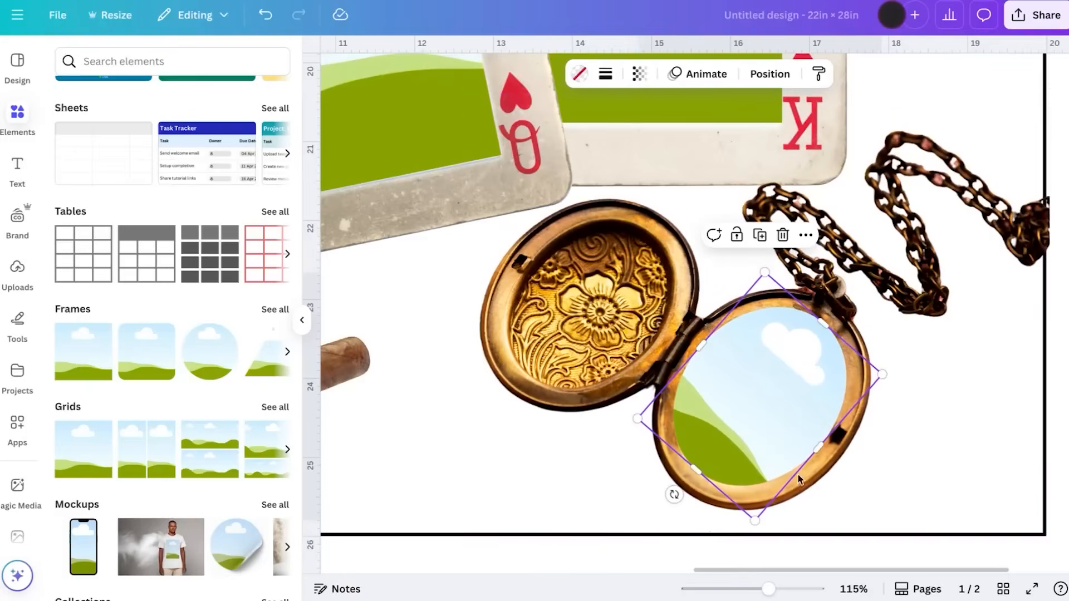
Duplicate the fitted oval frame and place the copy in the locket's left half over the flower engraving
click(953, 440)
click(791, 399)
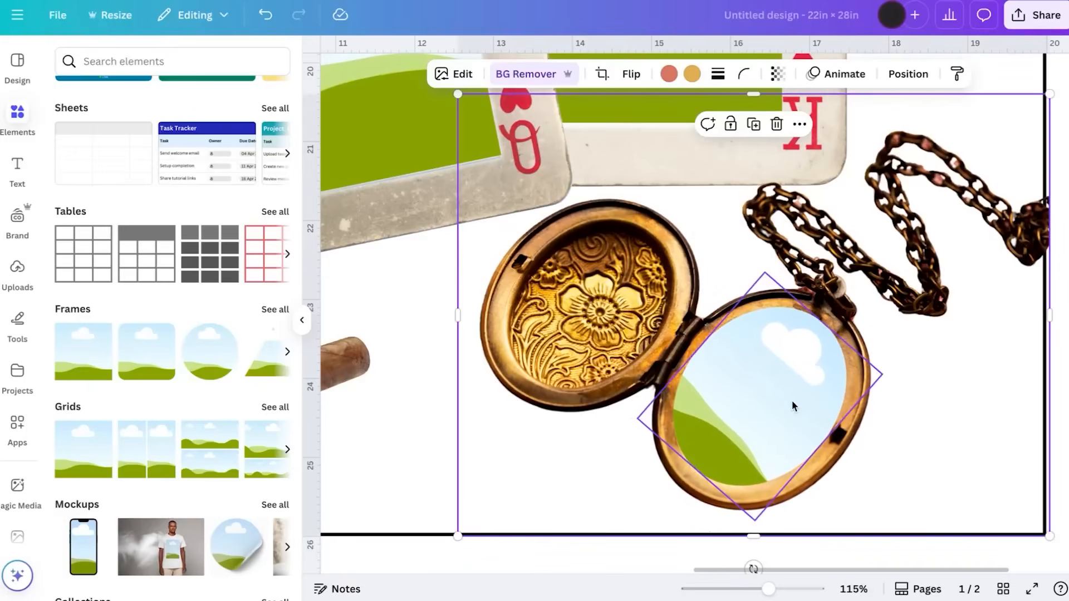
drag(791, 400, 609, 302)
click(936, 436)
scroll(936, 436, down, 10)
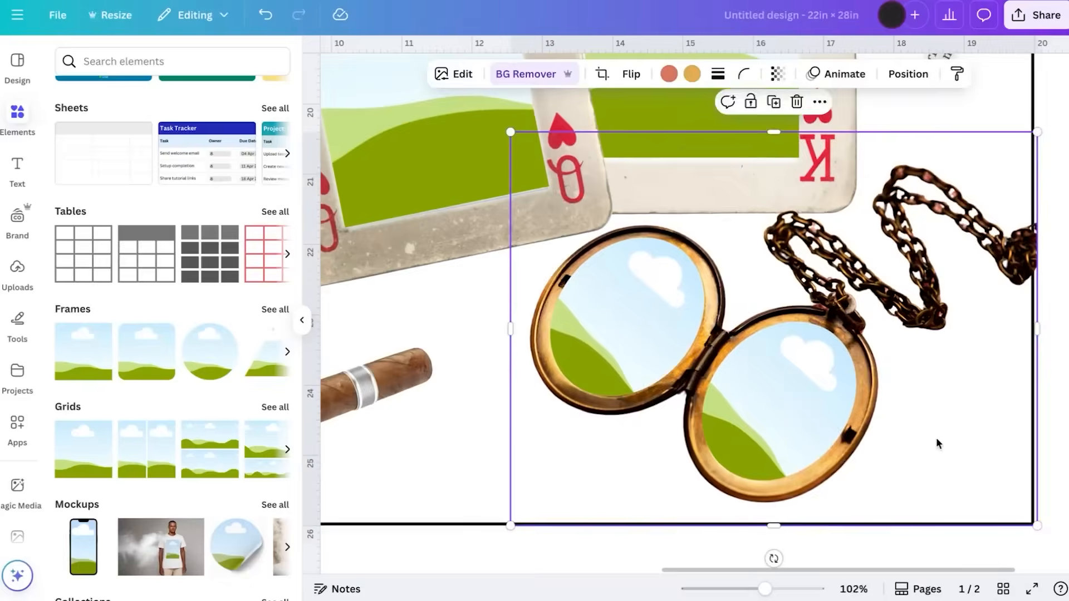
scroll(937, 436, down, 2)
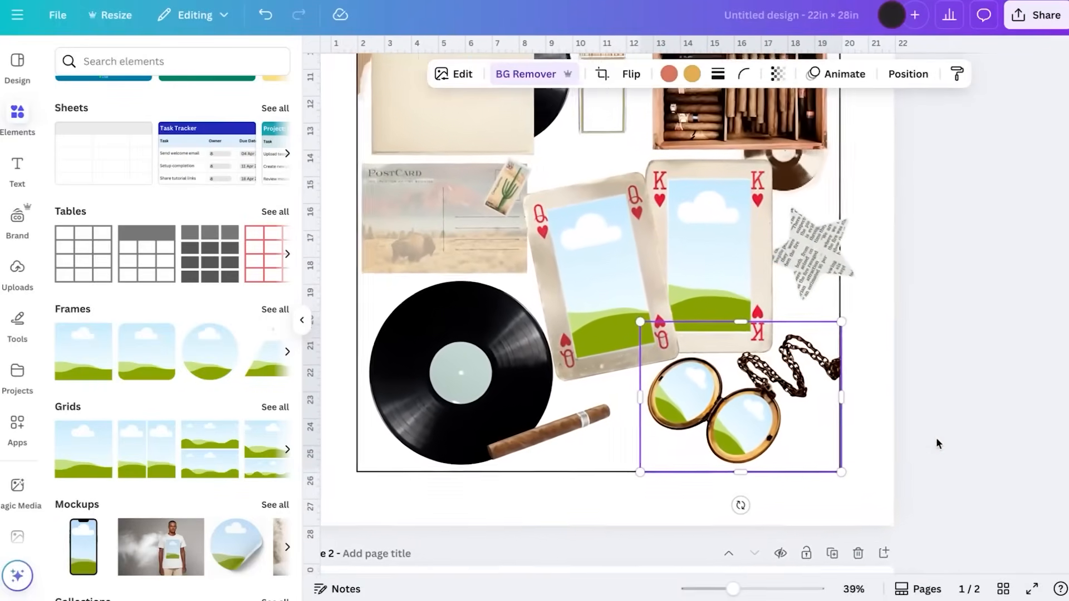
Add a square photo frame and place it over the front Polaroid, aligned with the upper-left corner of its black photo area
scroll(937, 436, down, 2)
scroll(937, 441, up, 2)
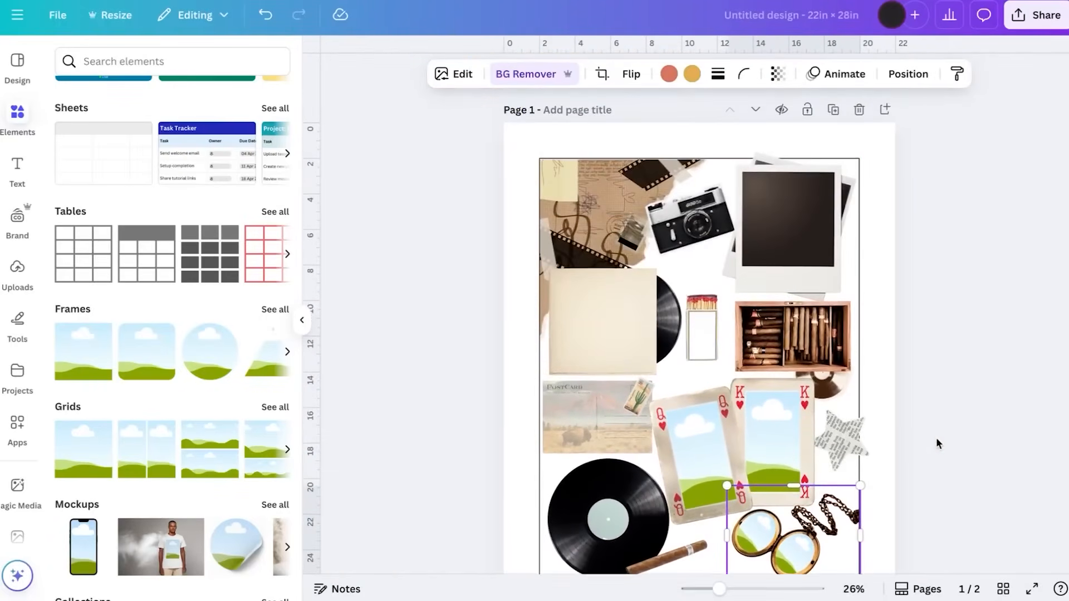
click(83, 368)
drag(726, 329, 806, 215)
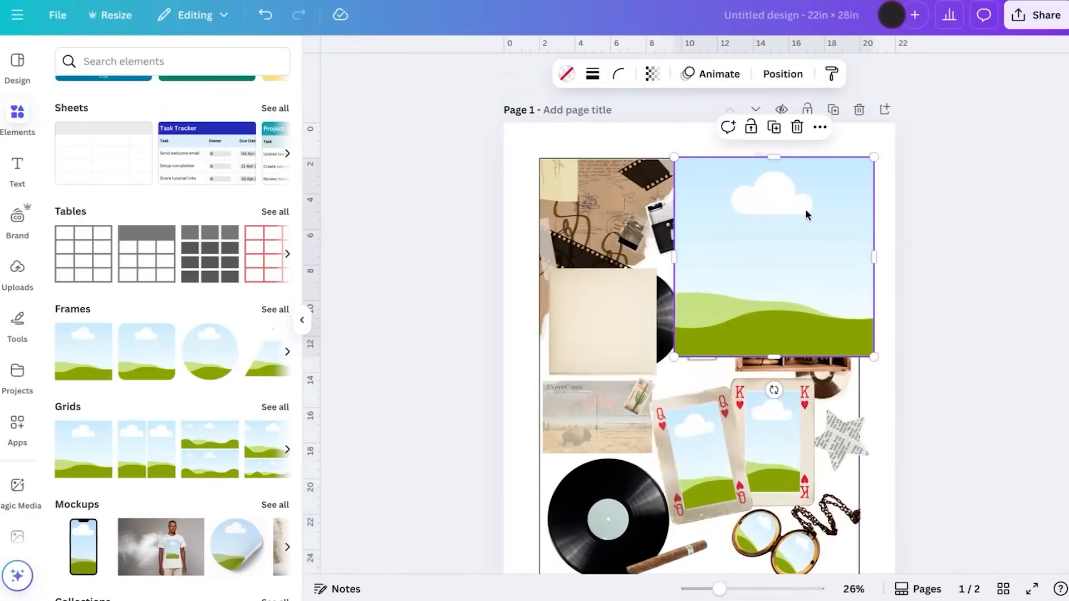
scroll(805, 215, up, 5)
drag(728, 206, 856, 193)
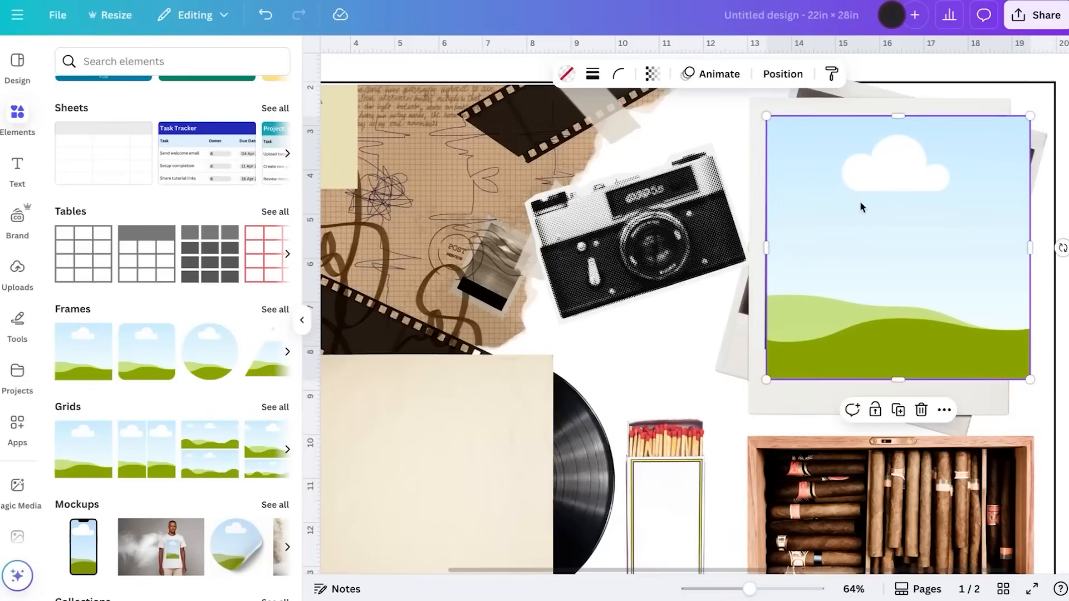
right_click(864, 214)
click(1035, 378)
click(1018, 371)
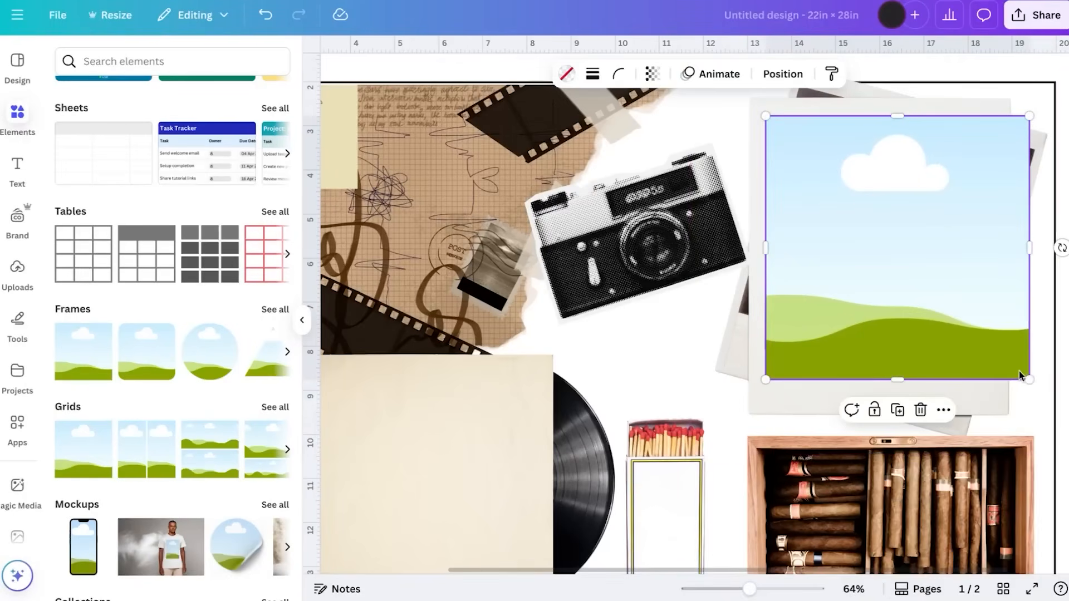
Shrink the square frame and stretch its edges until it fully covers the Polaroid's black photo area
drag(1028, 378, 991, 352)
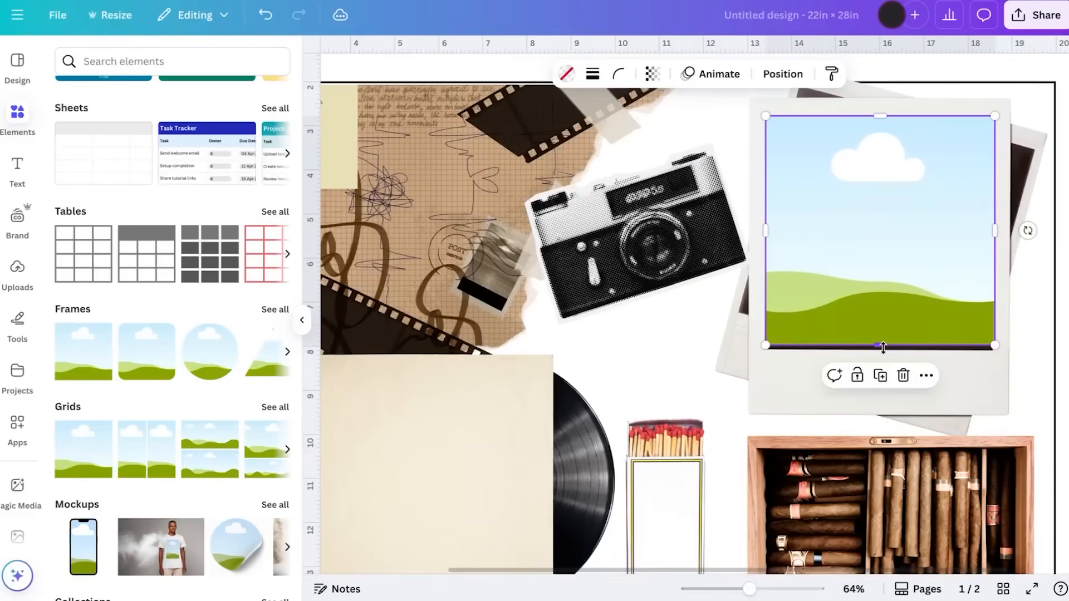
drag(880, 345, 881, 355)
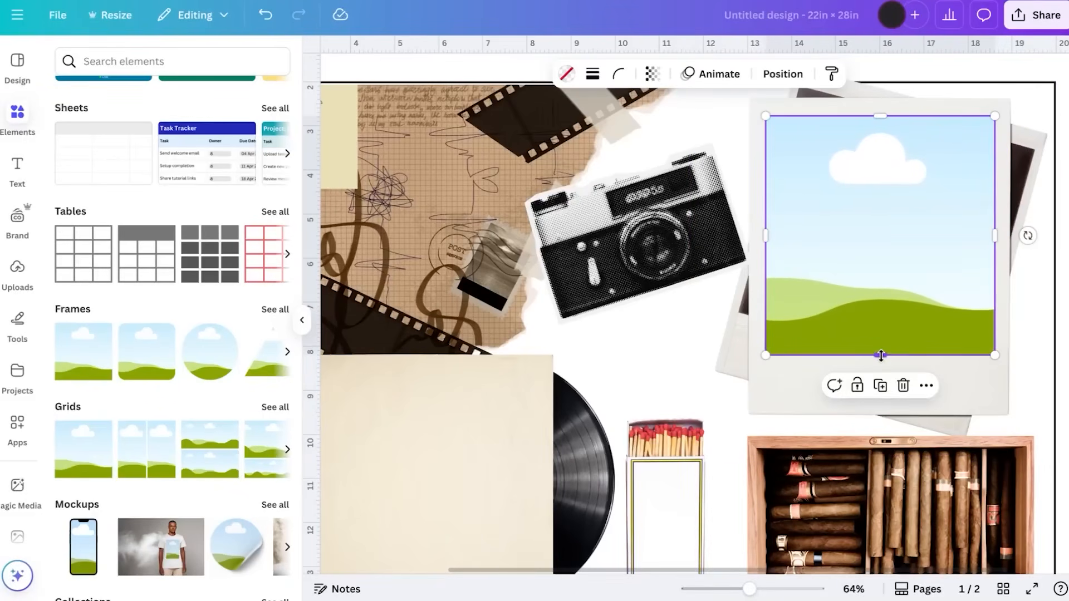
click(1052, 392)
scroll(1052, 393, down, 3)
scroll(882, 250, up, 3)
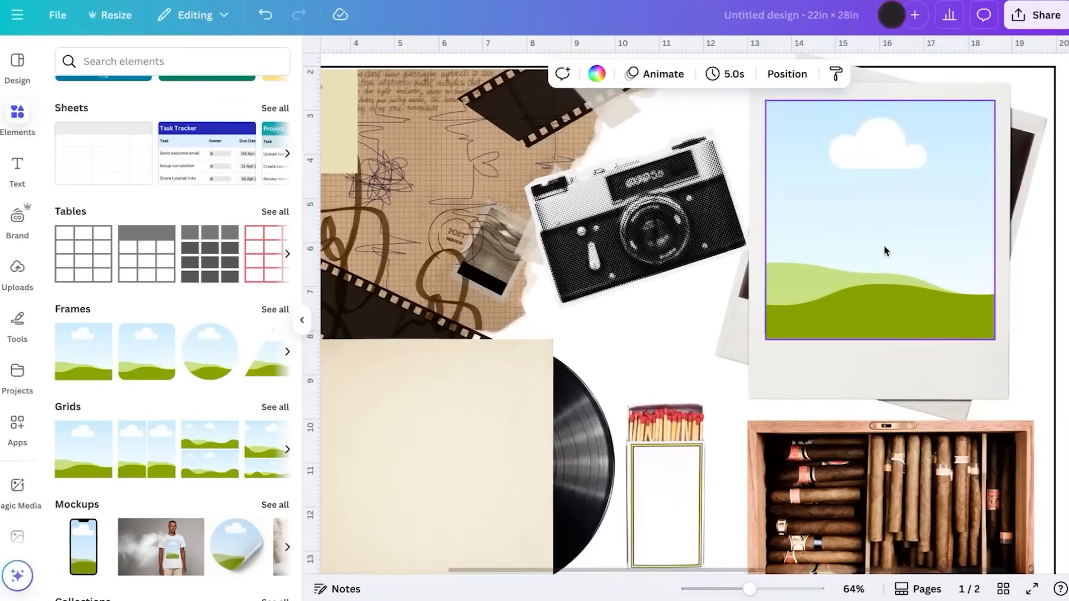
click(820, 263)
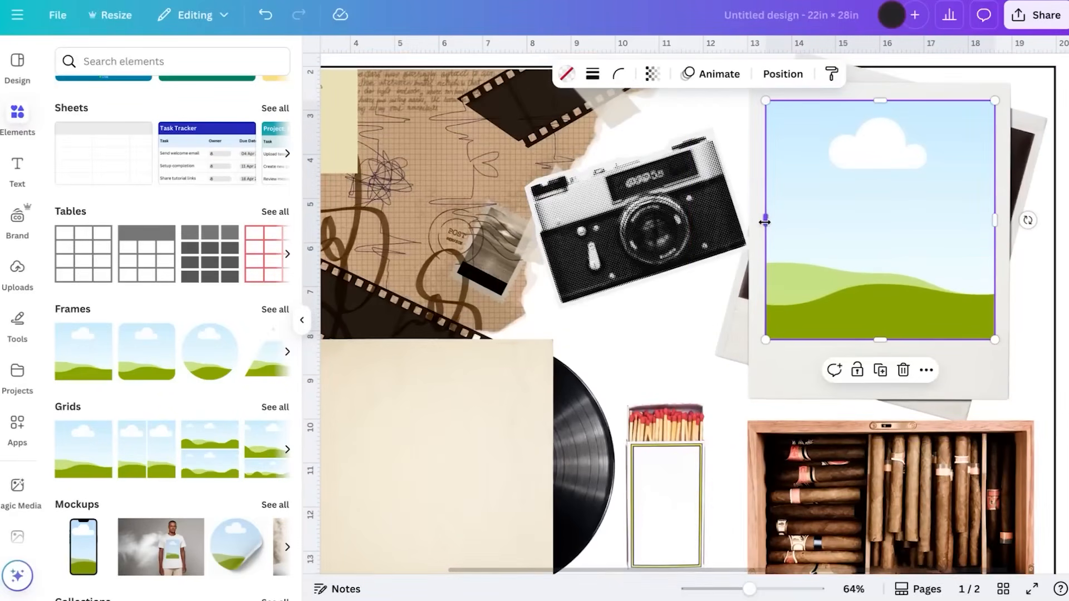
drag(763, 222, 761, 222)
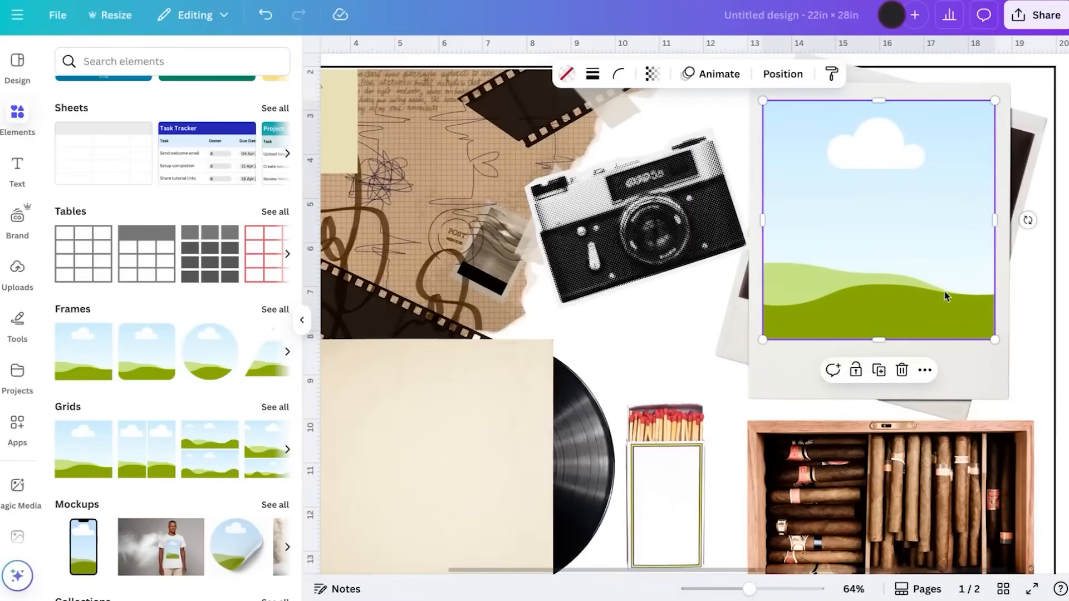
scroll(938, 292, up, 1)
click(1064, 349)
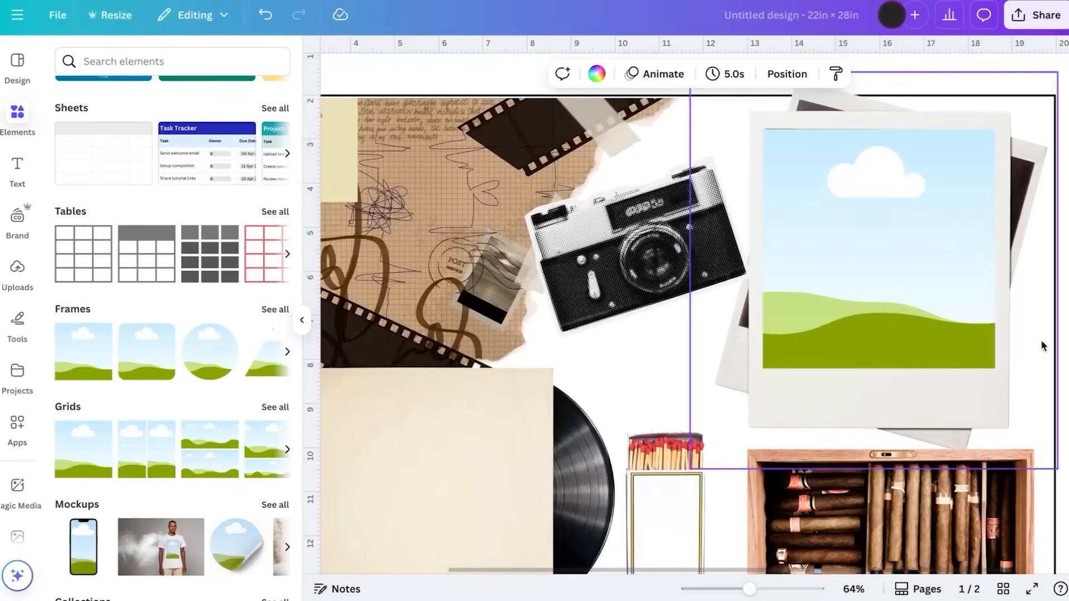
click(864, 227)
click(1066, 376)
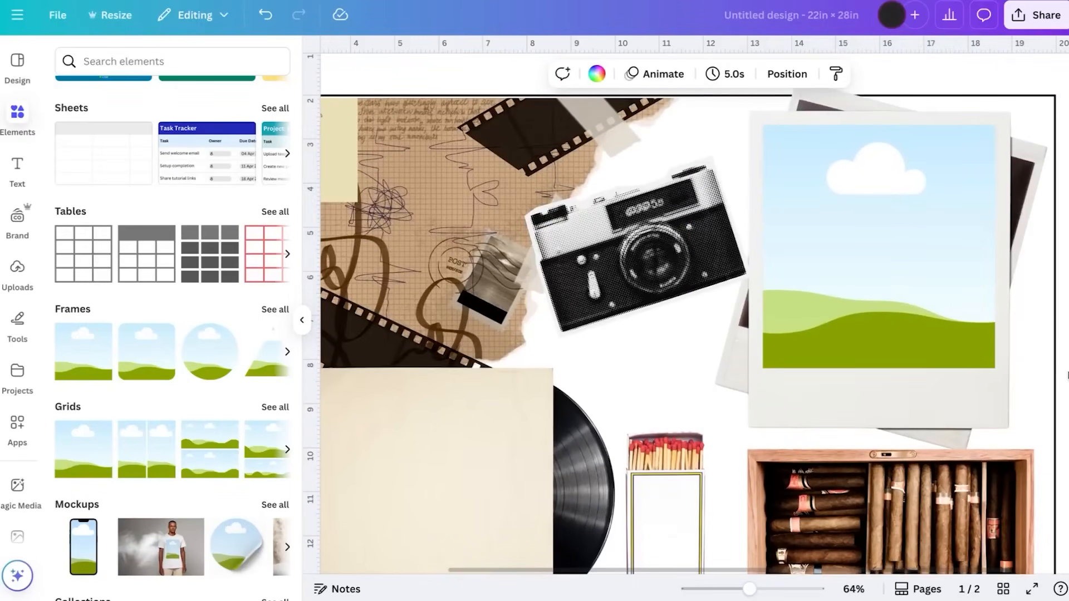
Enlarge the matchbox to fill the gap between the record sleeve and the cigar box
scroll(908, 344, down, 5)
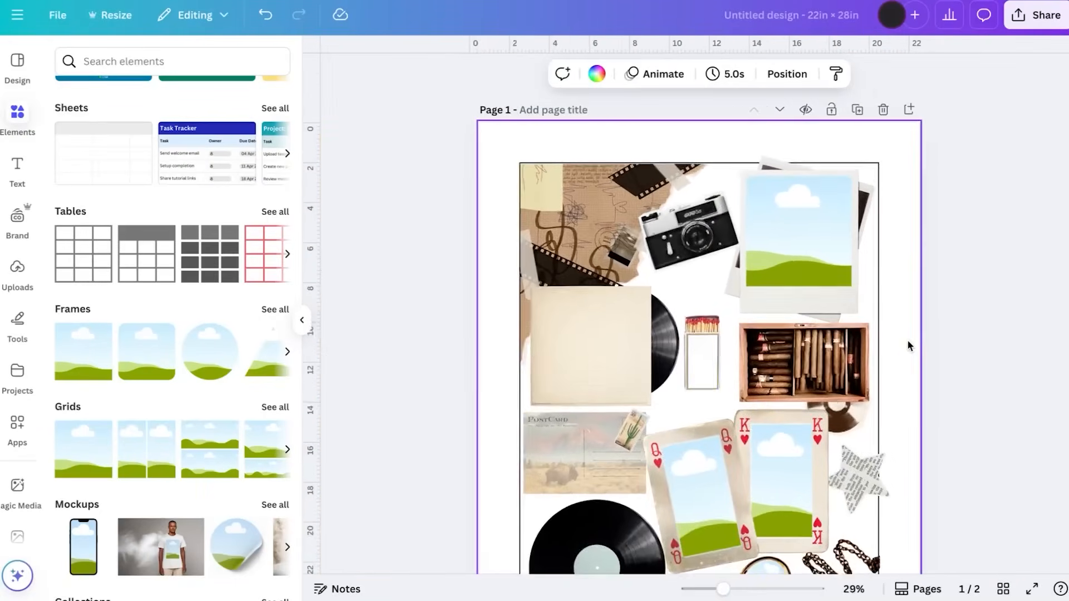
scroll(908, 345, down, 1)
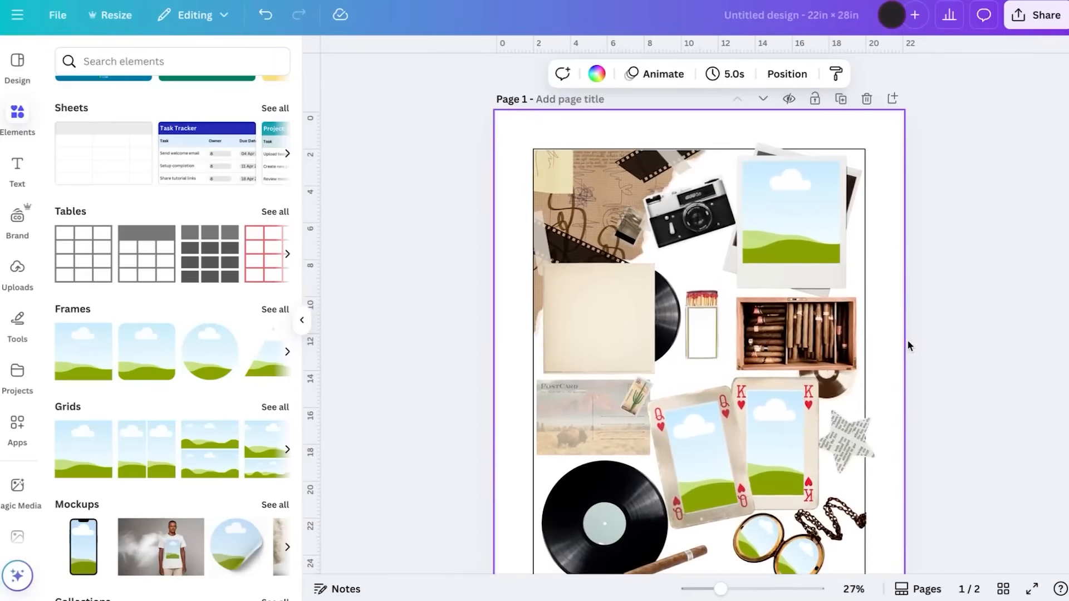
drag(702, 333, 703, 340)
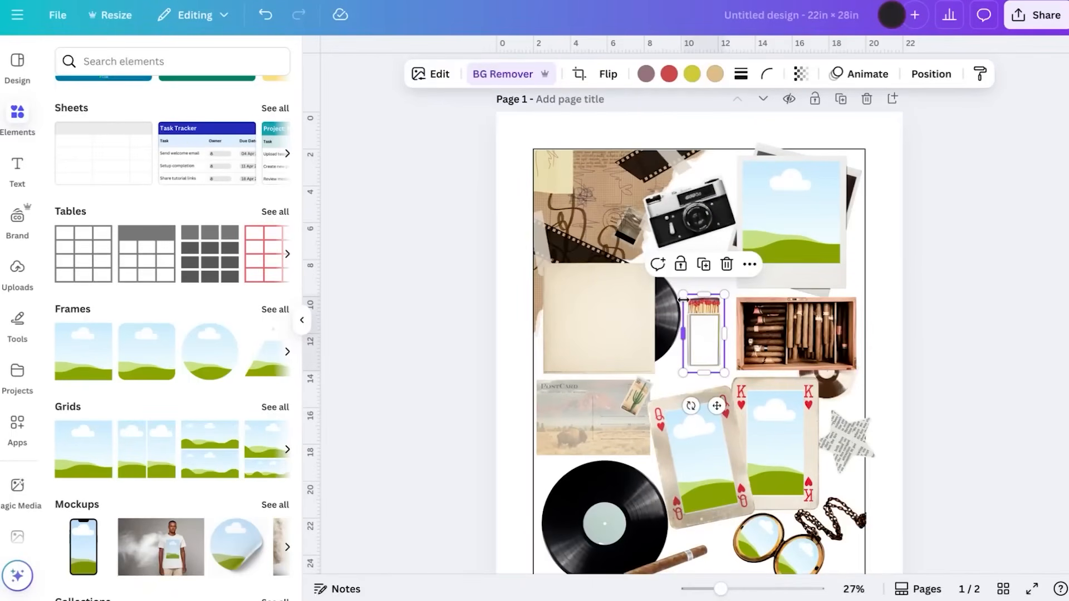
drag(683, 295, 670, 272)
drag(700, 333, 707, 335)
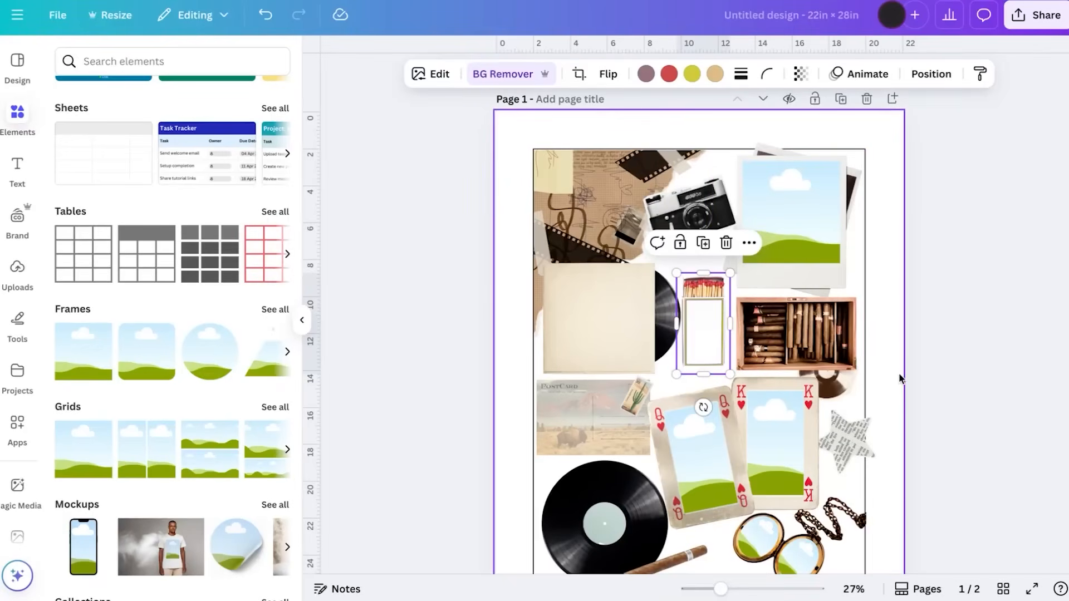
Review the finished collage's photos, tickets, monogrammed matchbox, cards and locket within the outline
scroll(902, 378, down, 2)
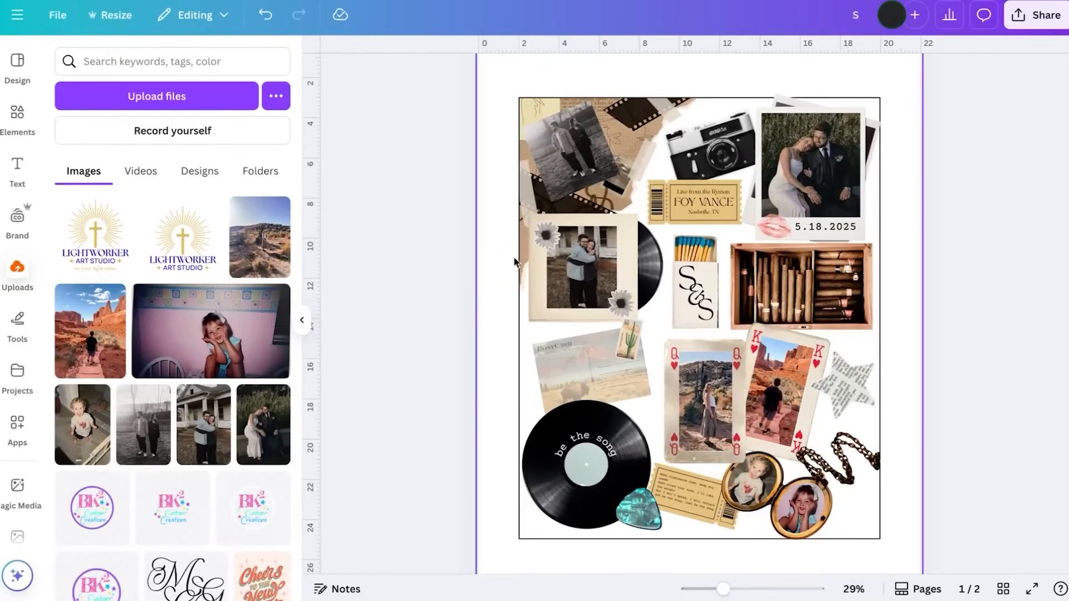
scroll(588, 293, up, 5)
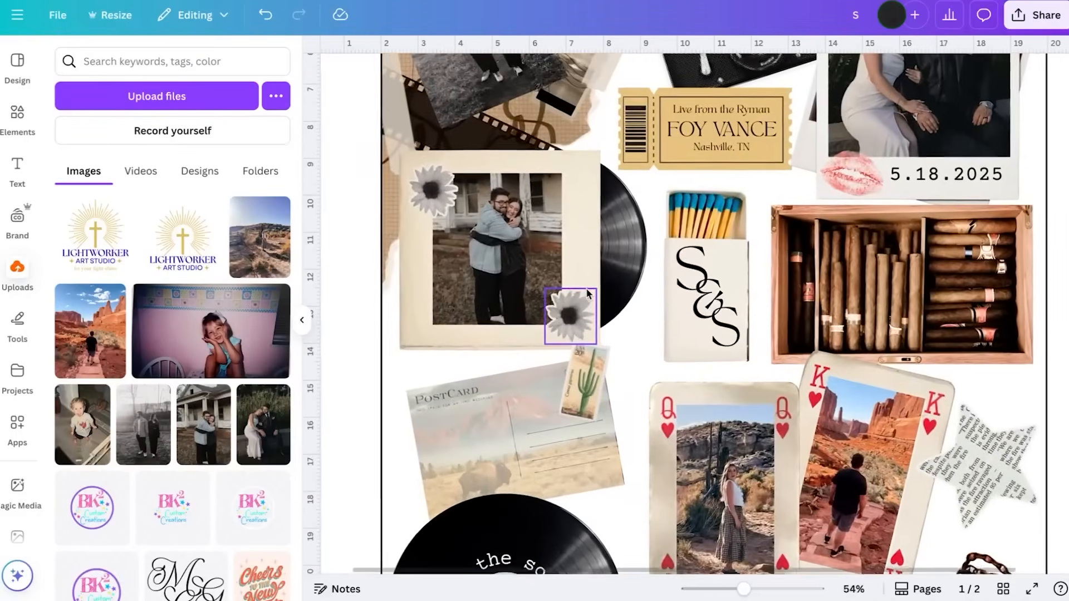
scroll(587, 293, down, 4)
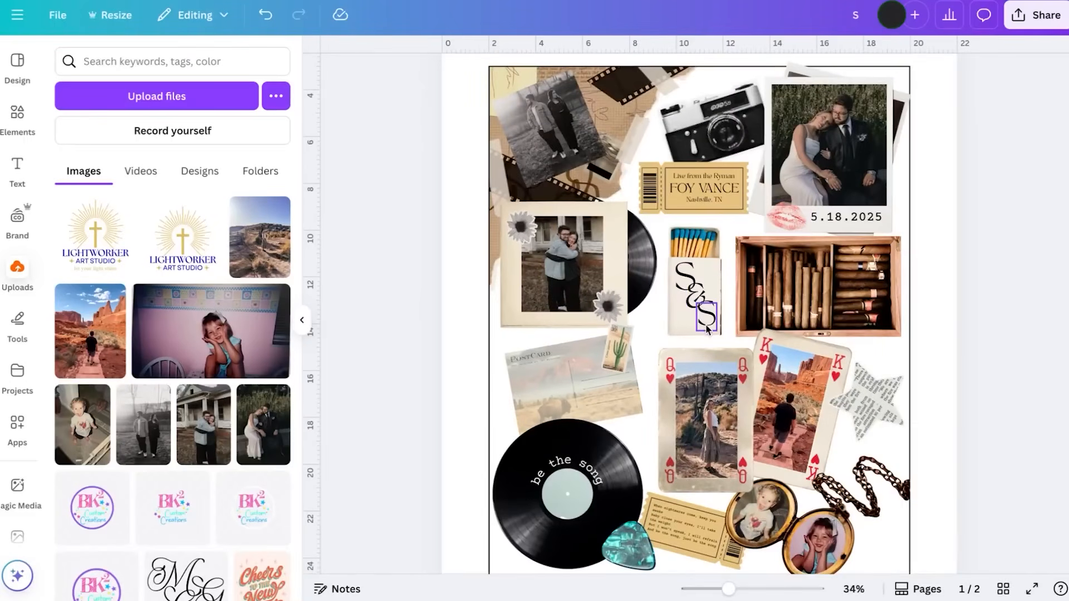
scroll(668, 418, down, 2)
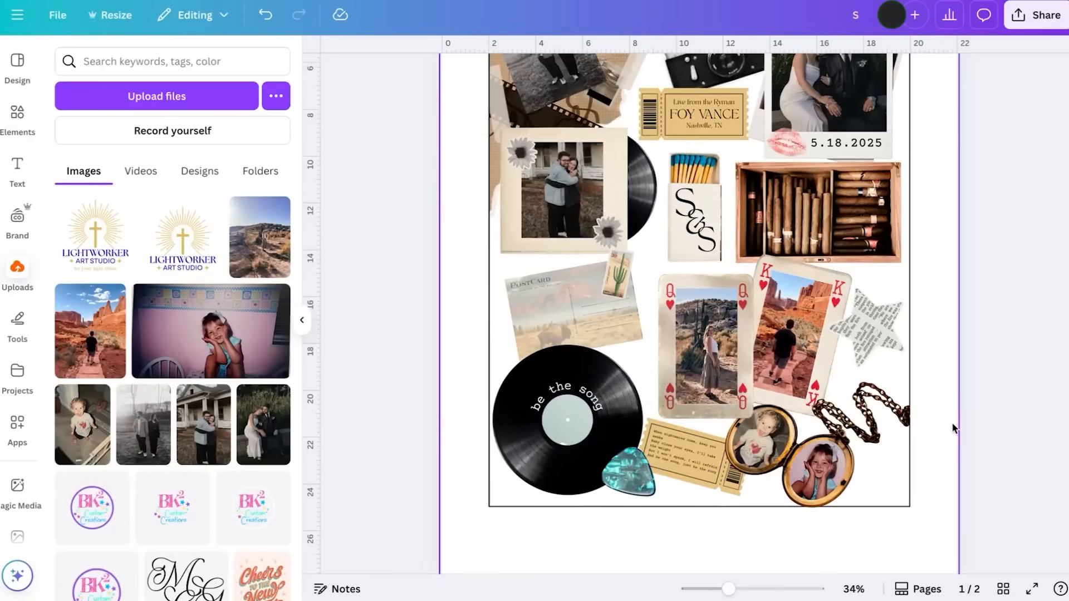
scroll(952, 428, down, 3)
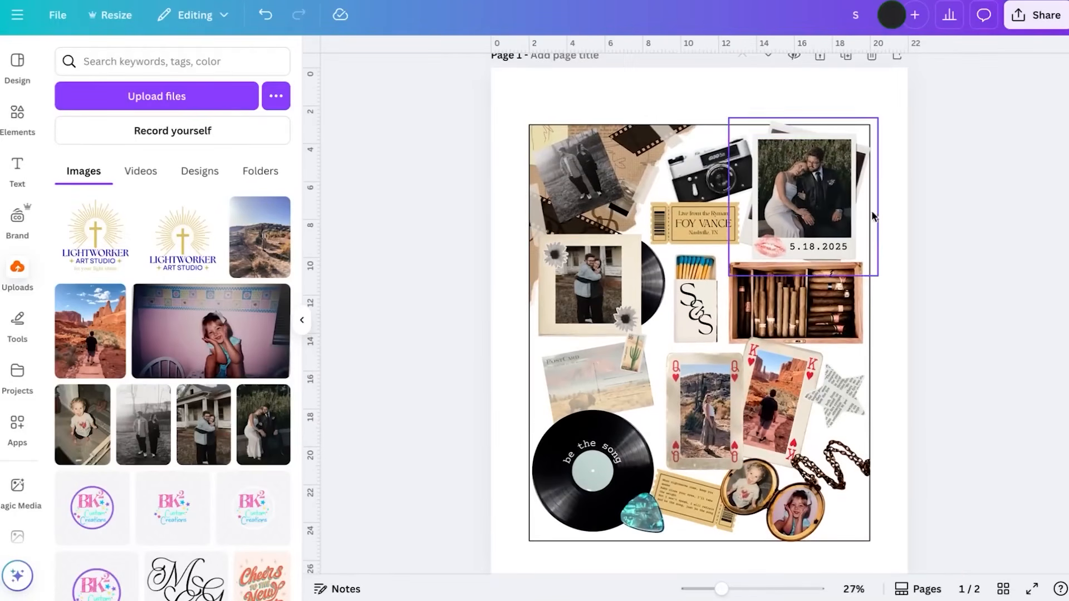
scroll(845, 167, up, 1)
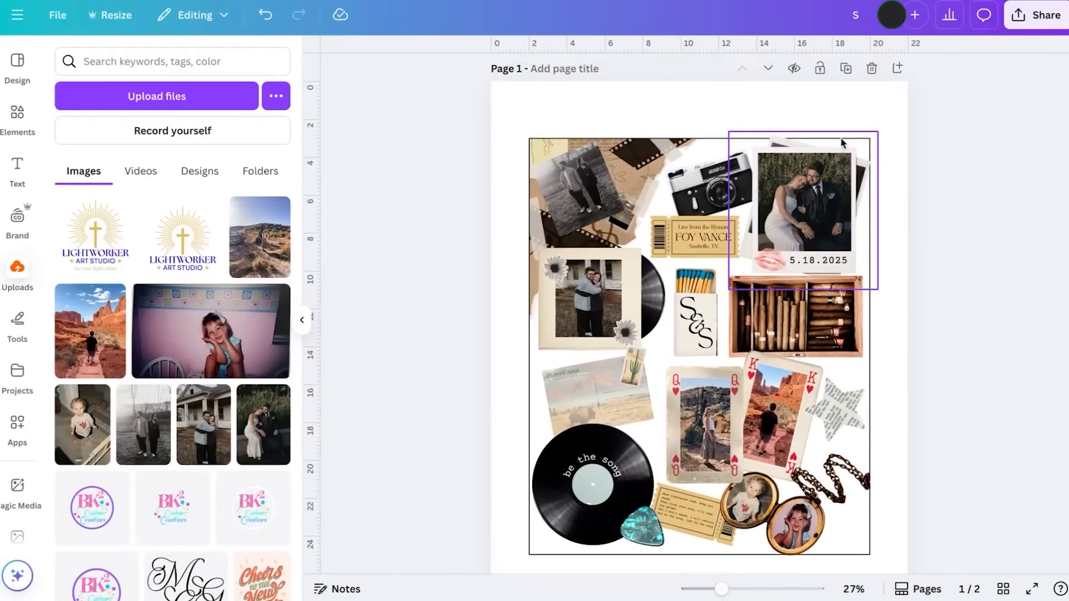
Delete the rectangular outline from page 1's layers
click(844, 121)
click(786, 74)
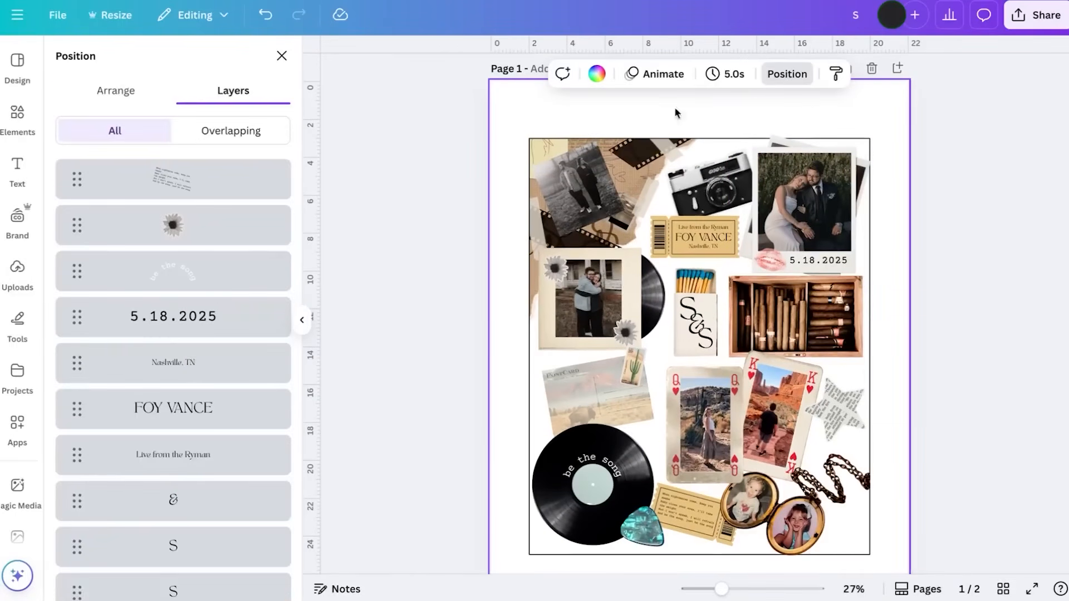
scroll(217, 292, down, 15)
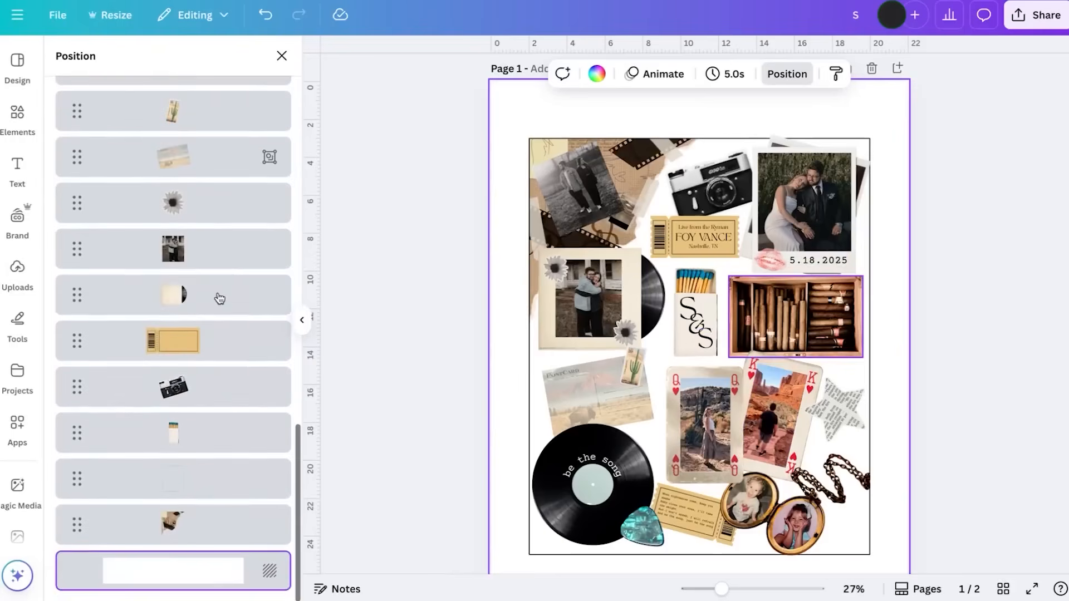
click(222, 494)
key(Delete)
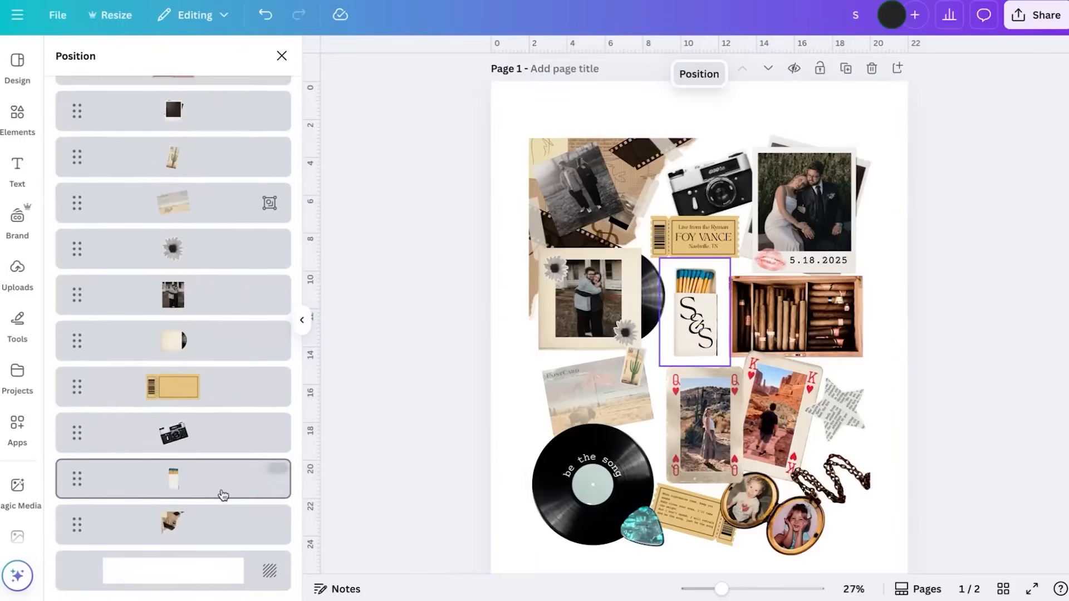
click(984, 366)
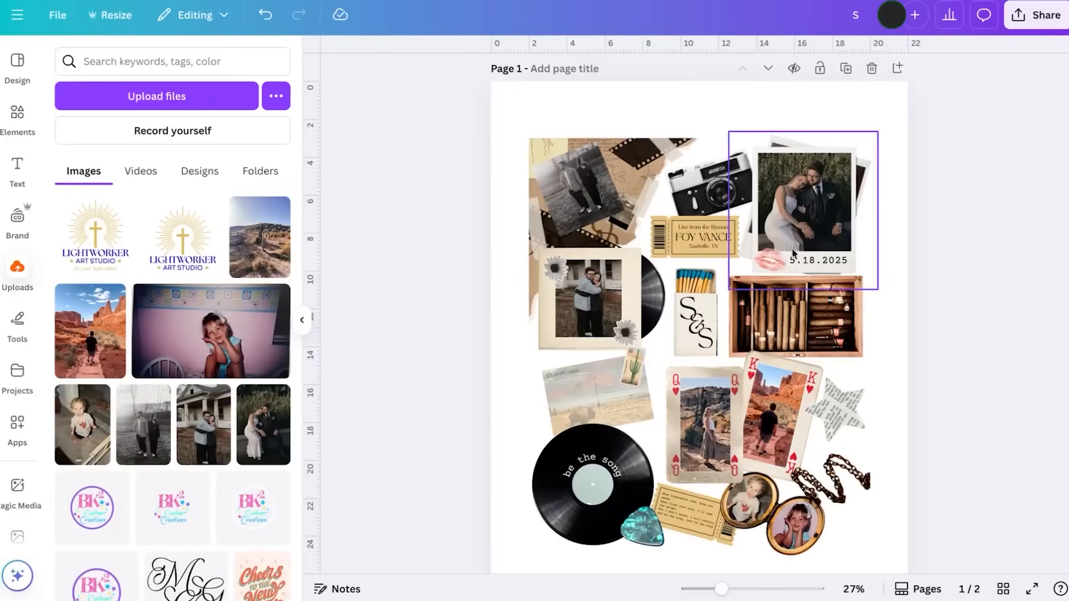
Enlarge the torn-paper and film-strip background and shift it slightly beyond the collage's upper-left corner
click(682, 148)
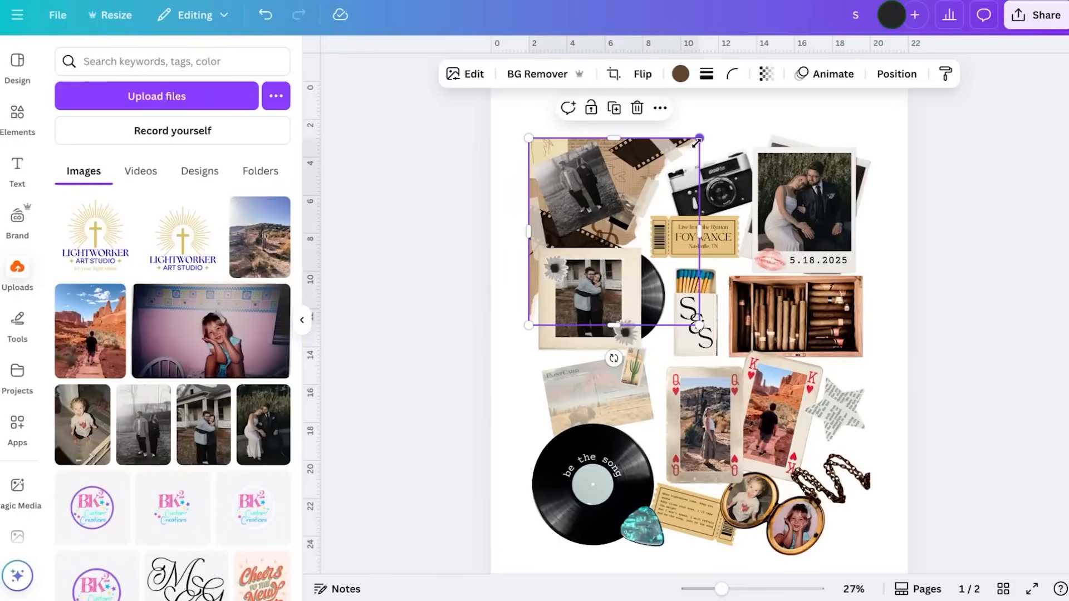
drag(699, 138, 712, 127)
drag(652, 144, 645, 145)
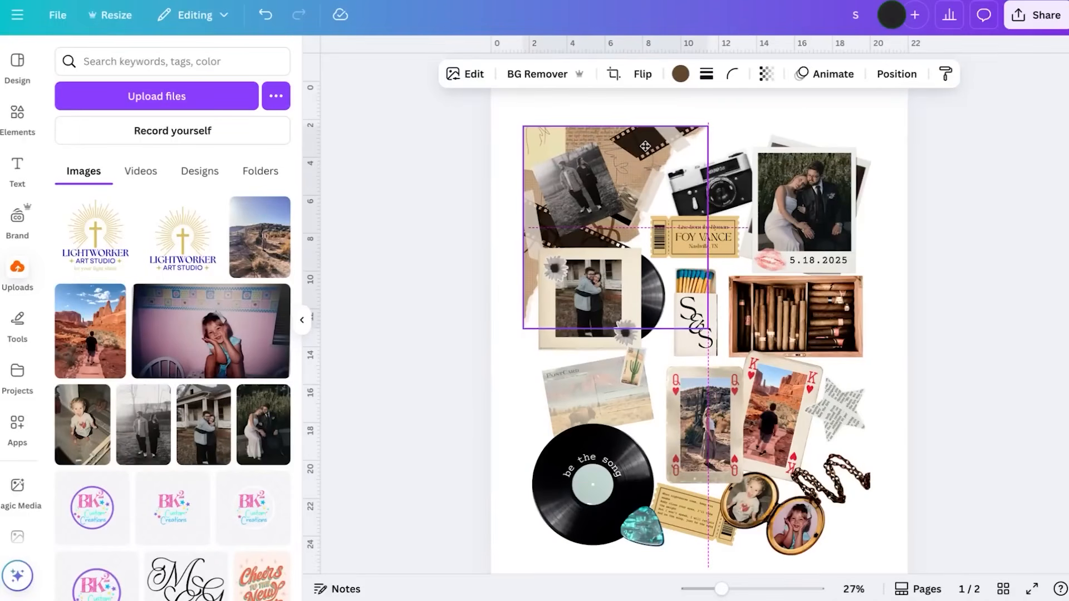
click(986, 233)
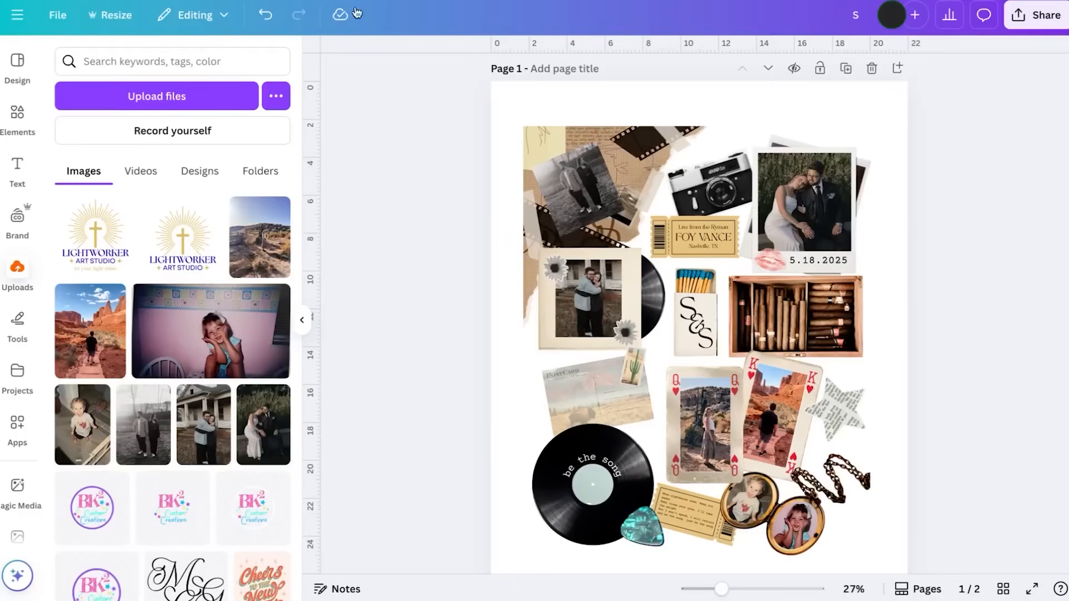
Collapse the uploads panel and check the whole collage on its page
scroll(918, 245, down, 3)
scroll(919, 245, up, 3)
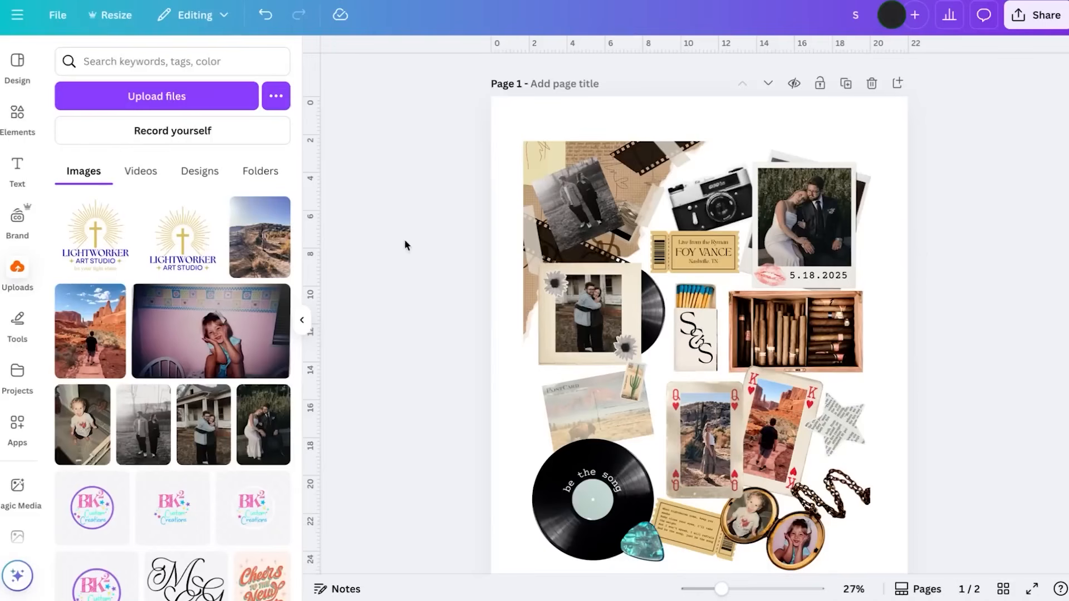
click(302, 320)
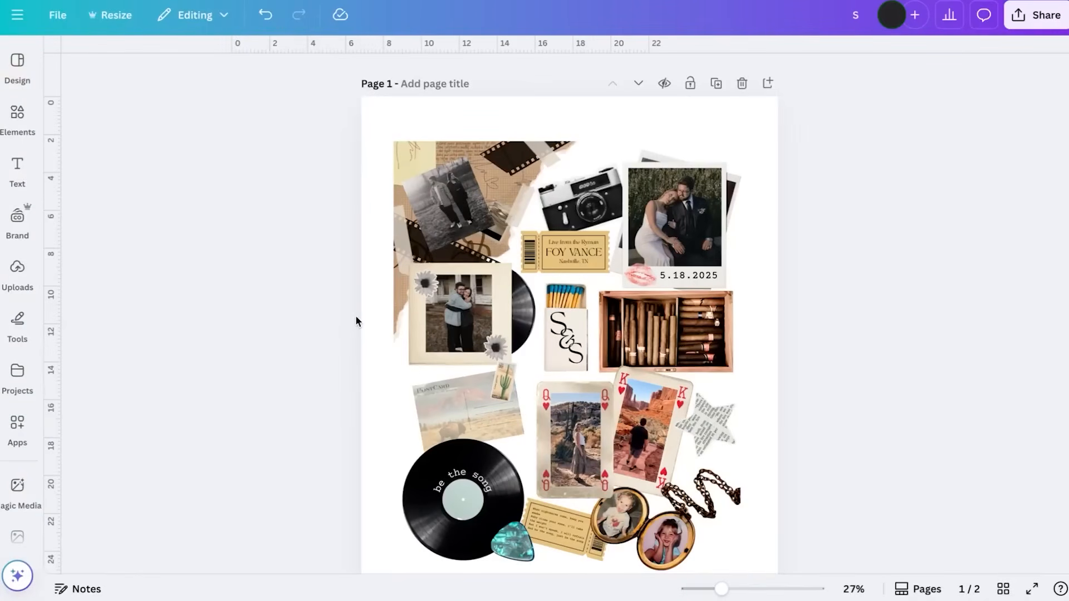
scroll(359, 410, down, 1)
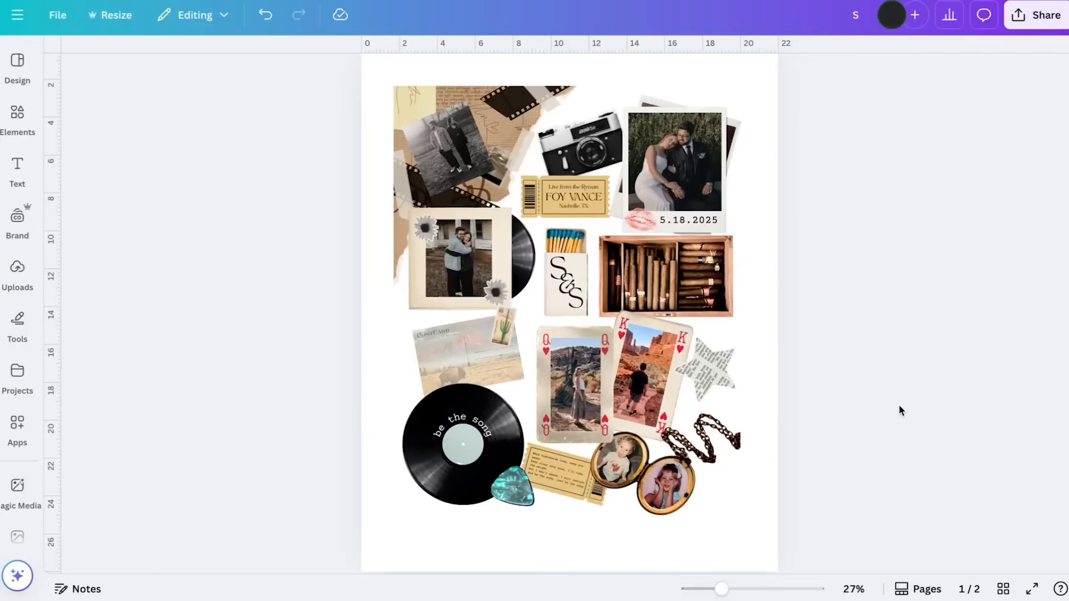
Set up a PDF Print download containing only the current page, Page 1
click(1044, 22)
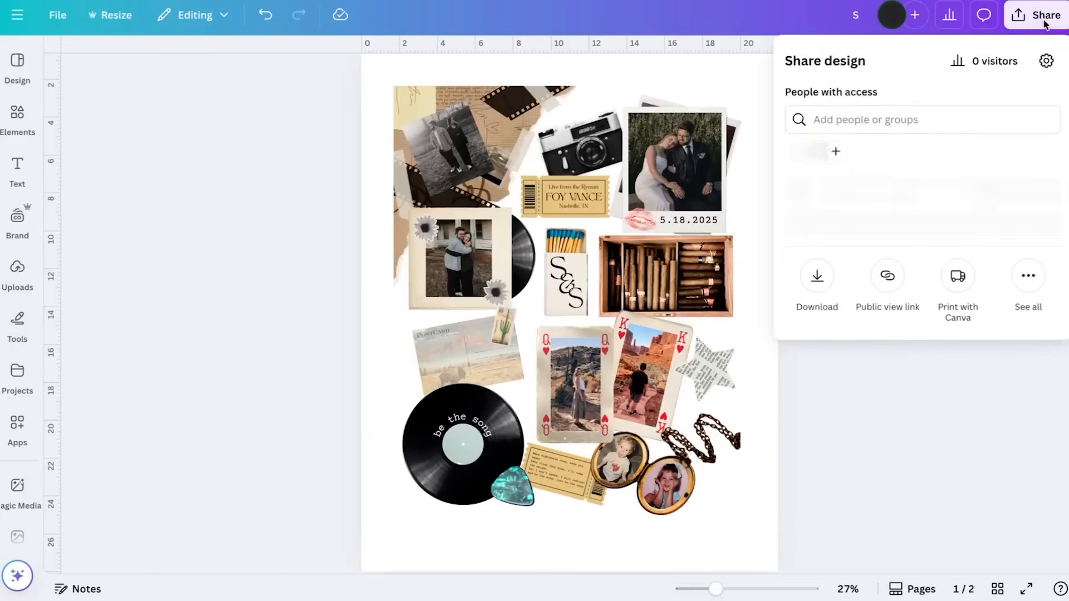
click(817, 312)
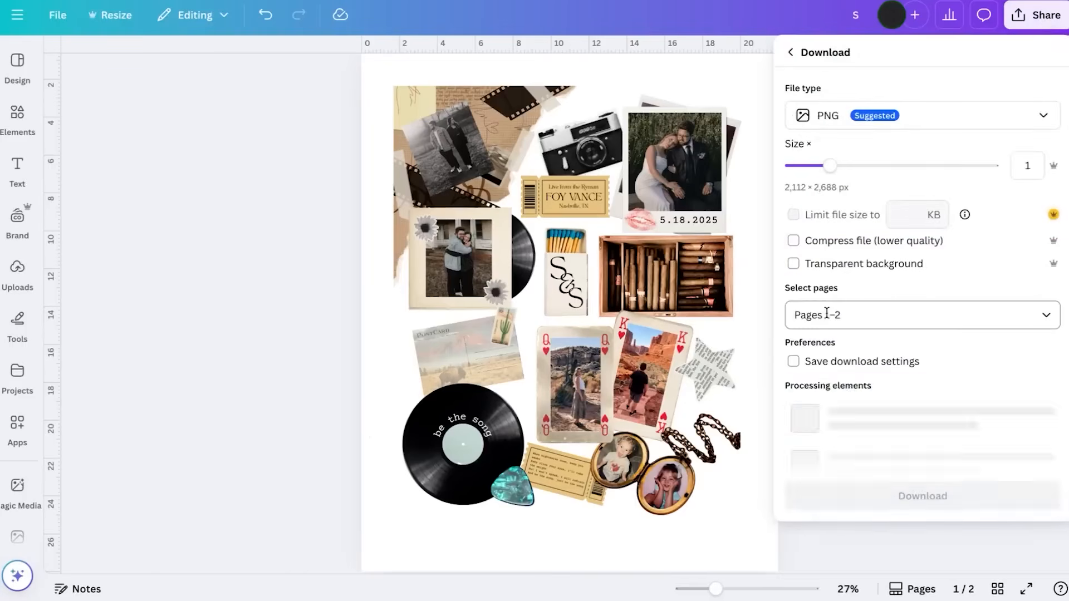
click(965, 123)
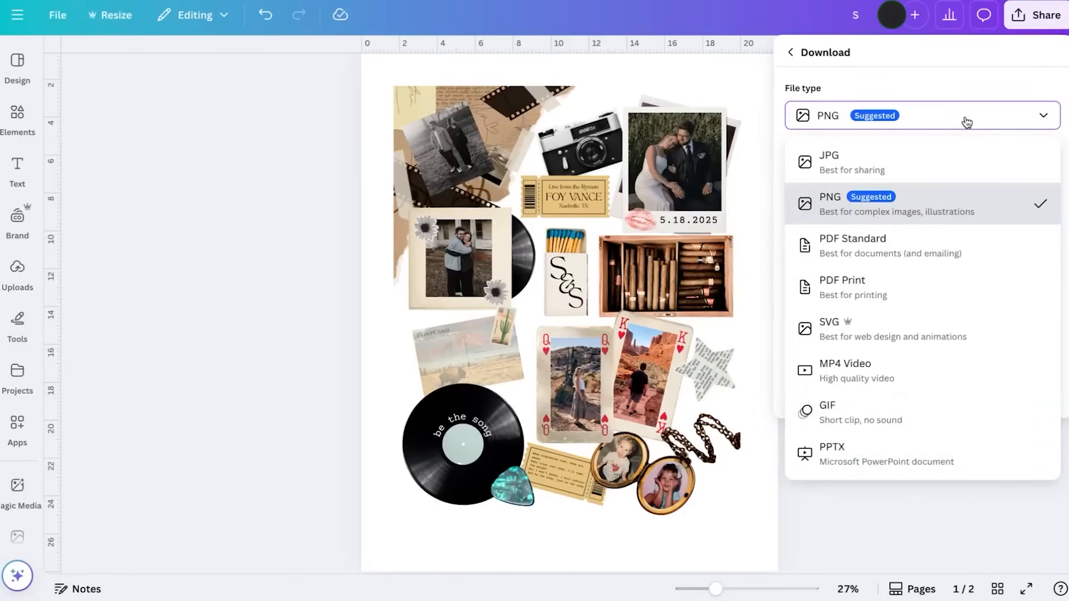
click(954, 296)
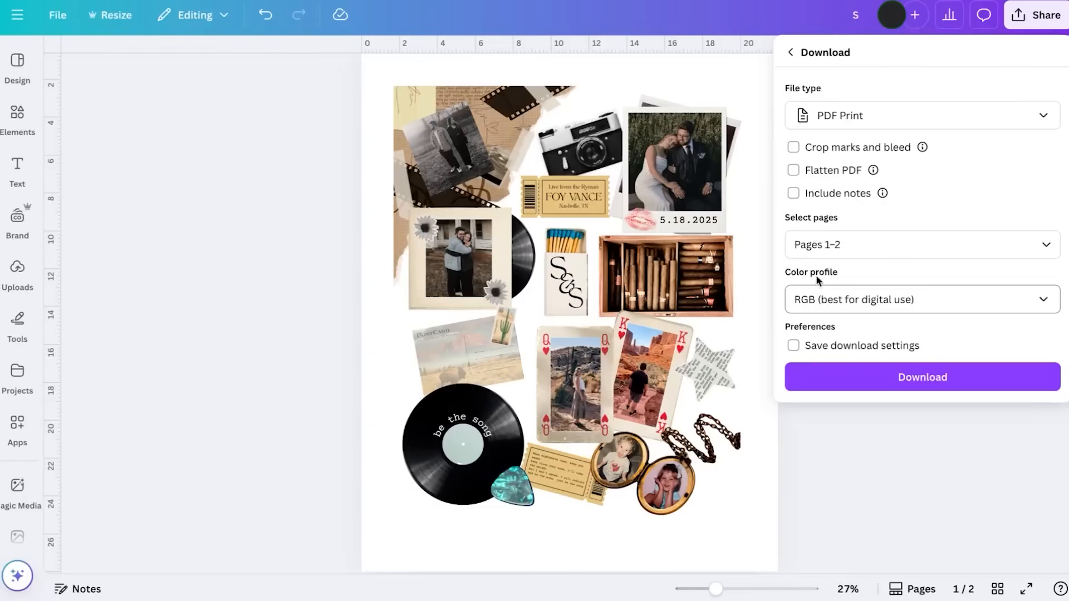
click(844, 244)
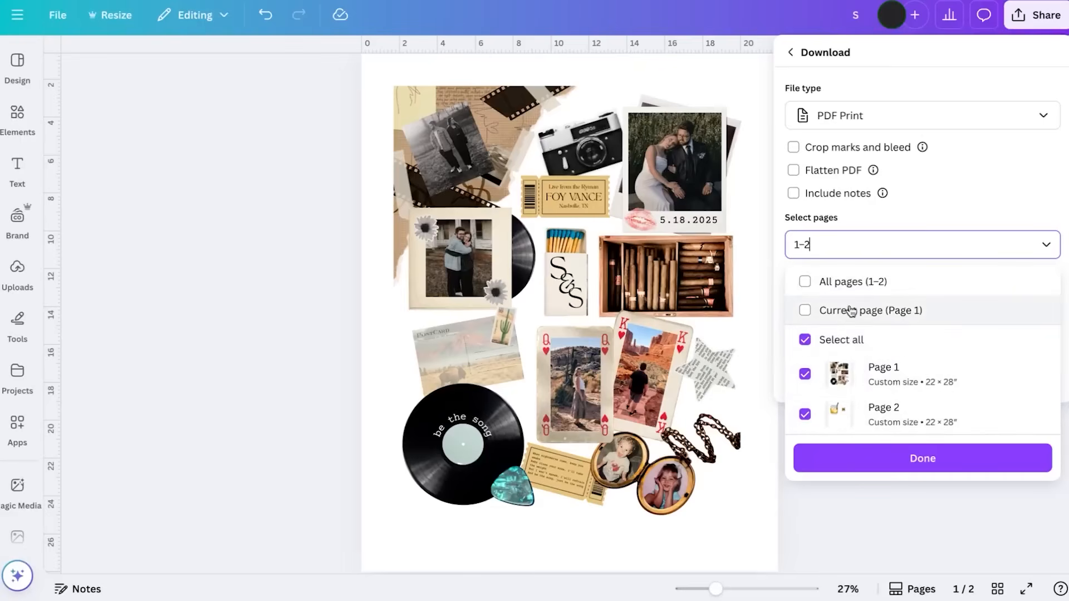
click(847, 312)
click(961, 208)
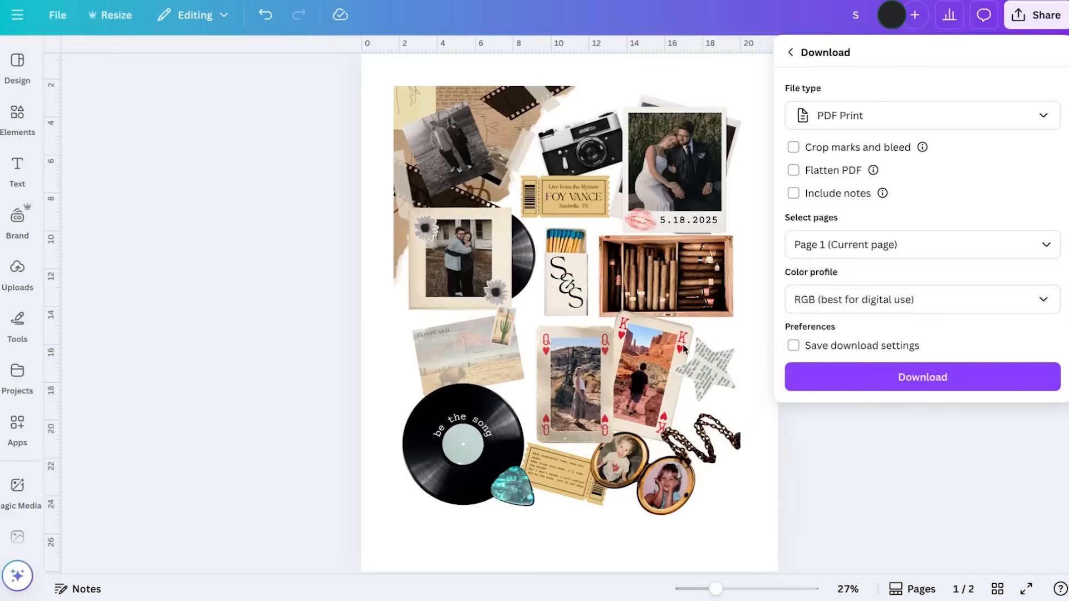
Set the color profile to CMYK (best for professional printing) and download the PDF
click(897, 303)
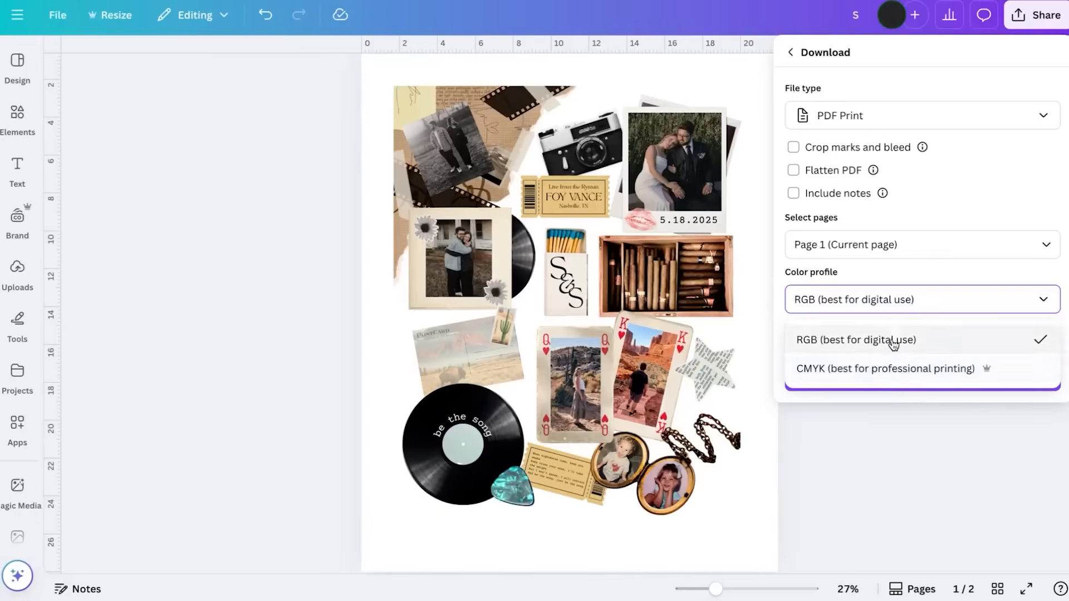
click(891, 370)
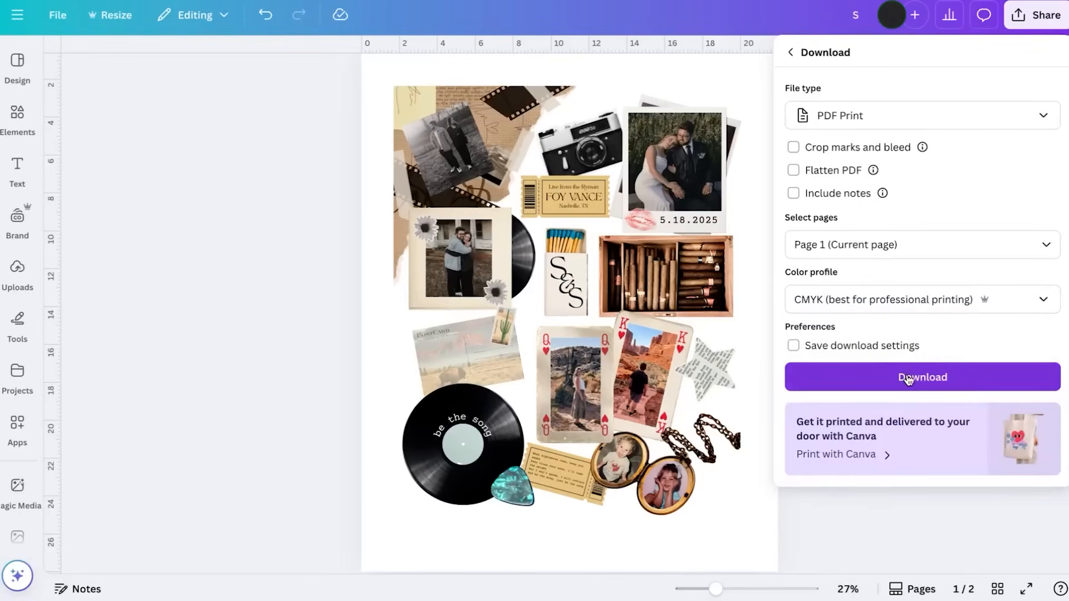
click(907, 378)
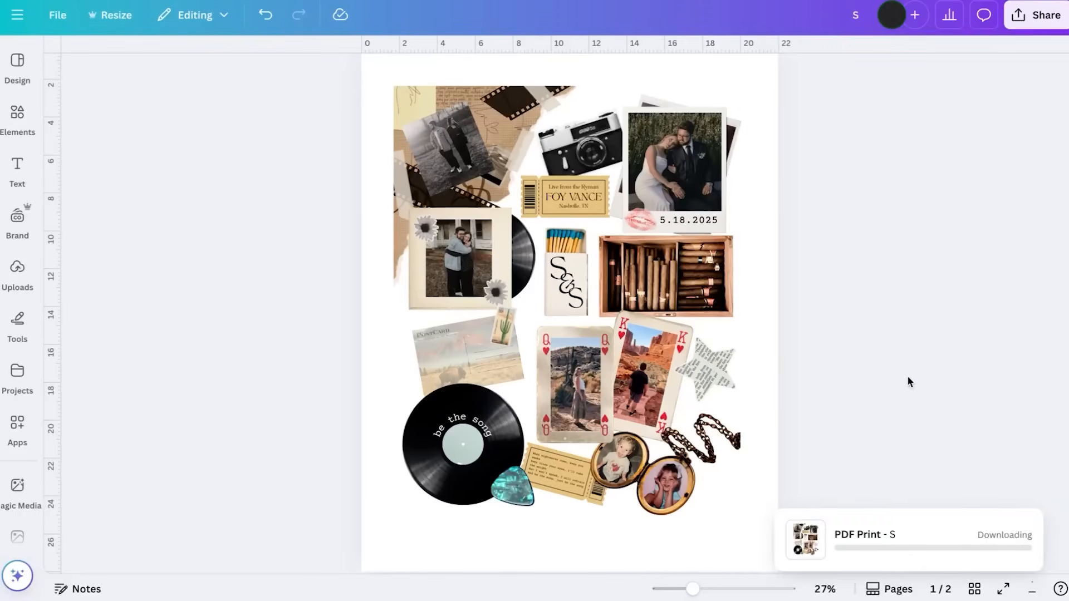